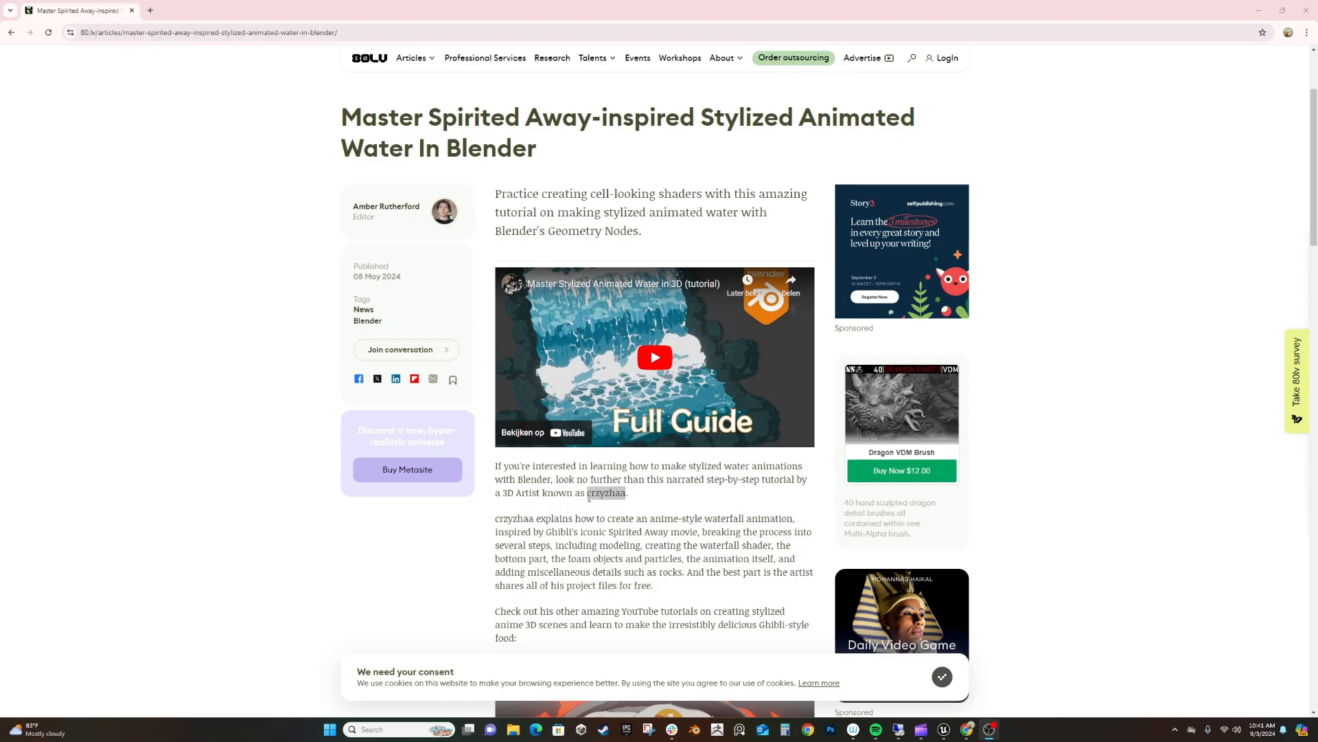
# Highlight the artist's name in the article, switch to the Unreal Editor and toggle the visibility of the Env folder.
pyautogui.click(589, 497)
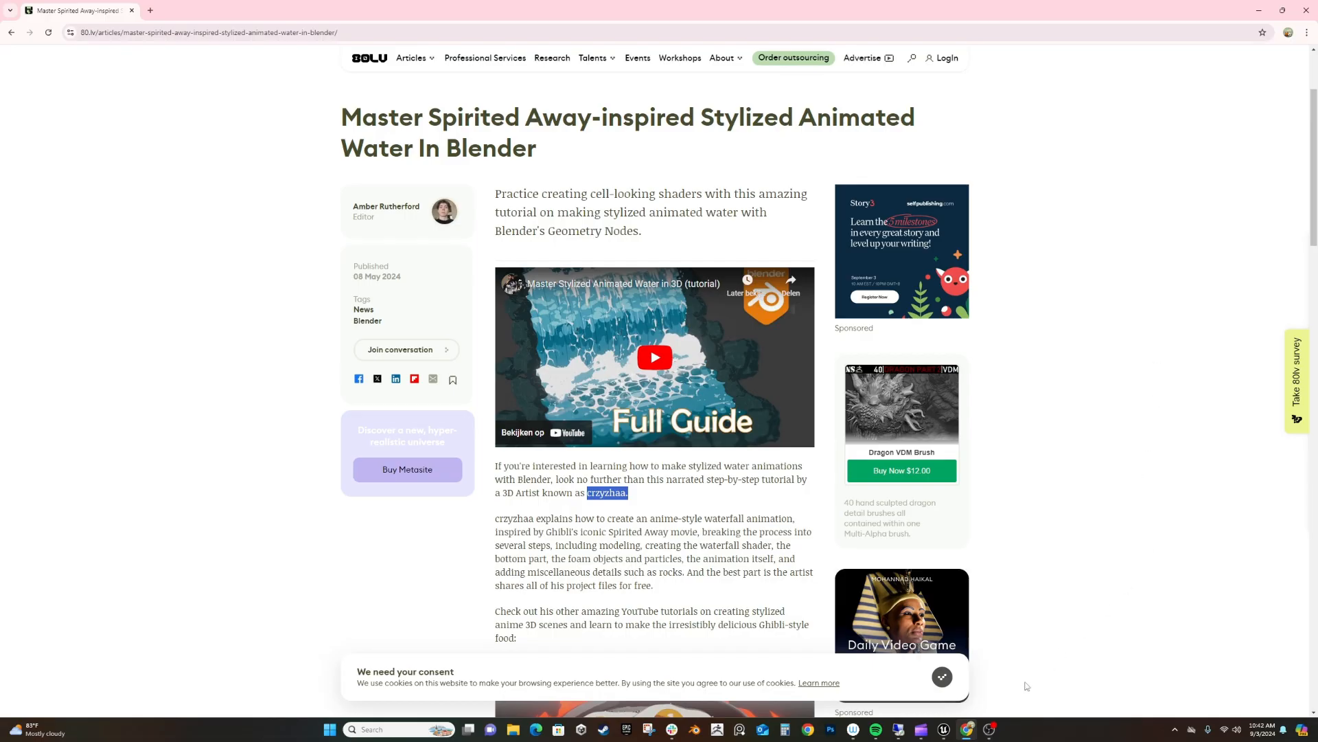
pyautogui.moveTo(944, 729)
pyautogui.click(987, 677)
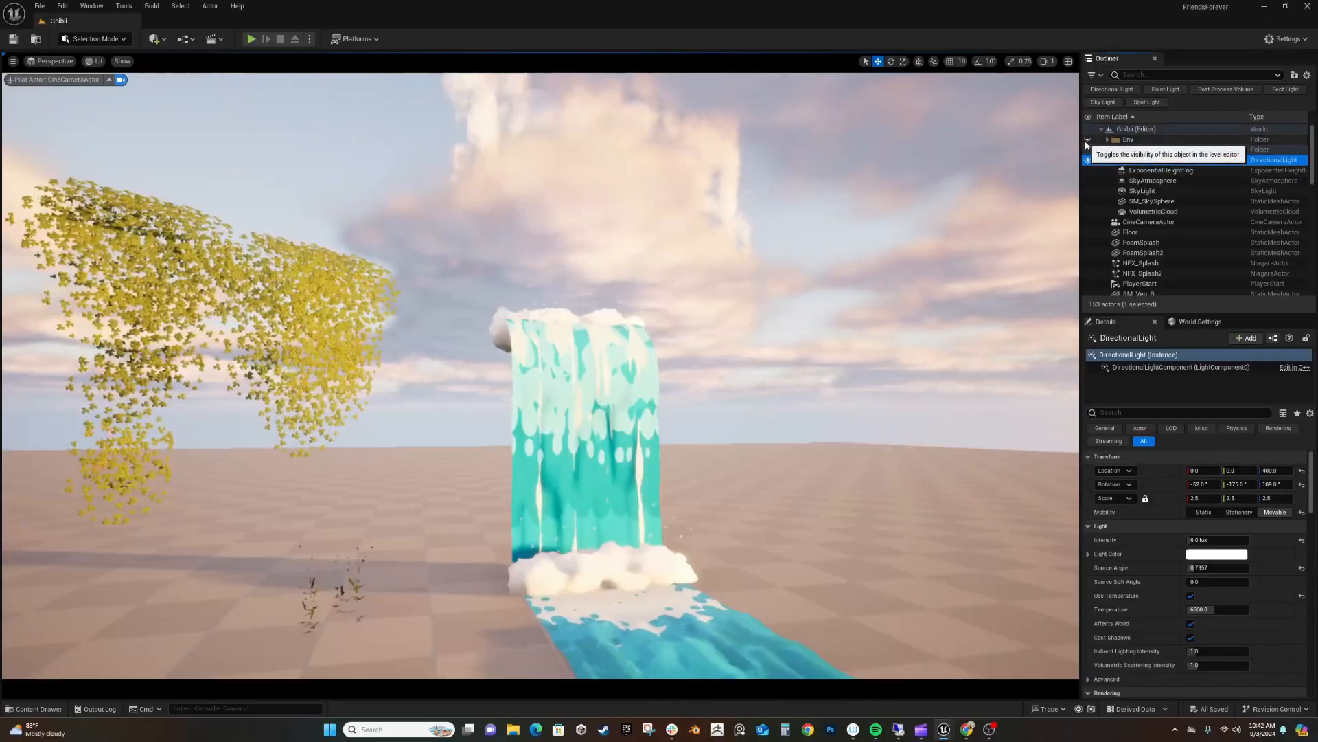
pyautogui.click(1088, 140)
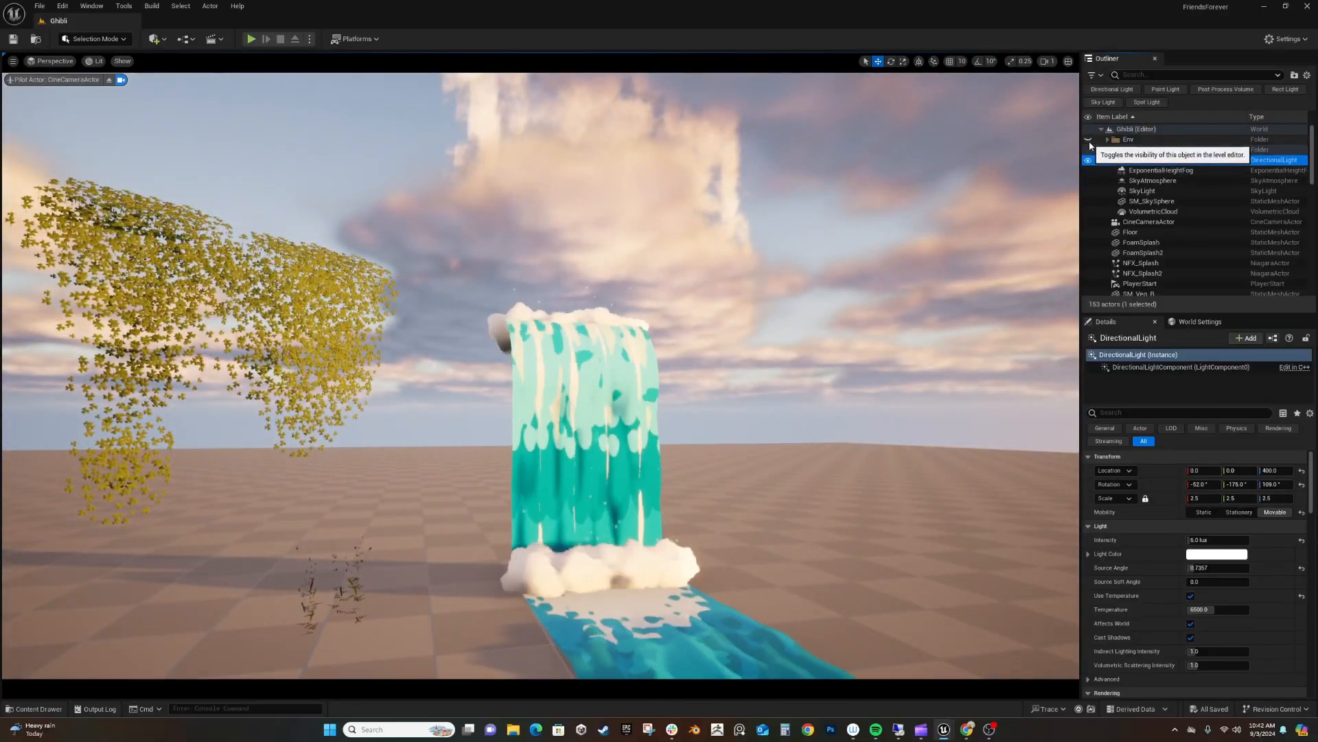
pyautogui.click(1089, 141)
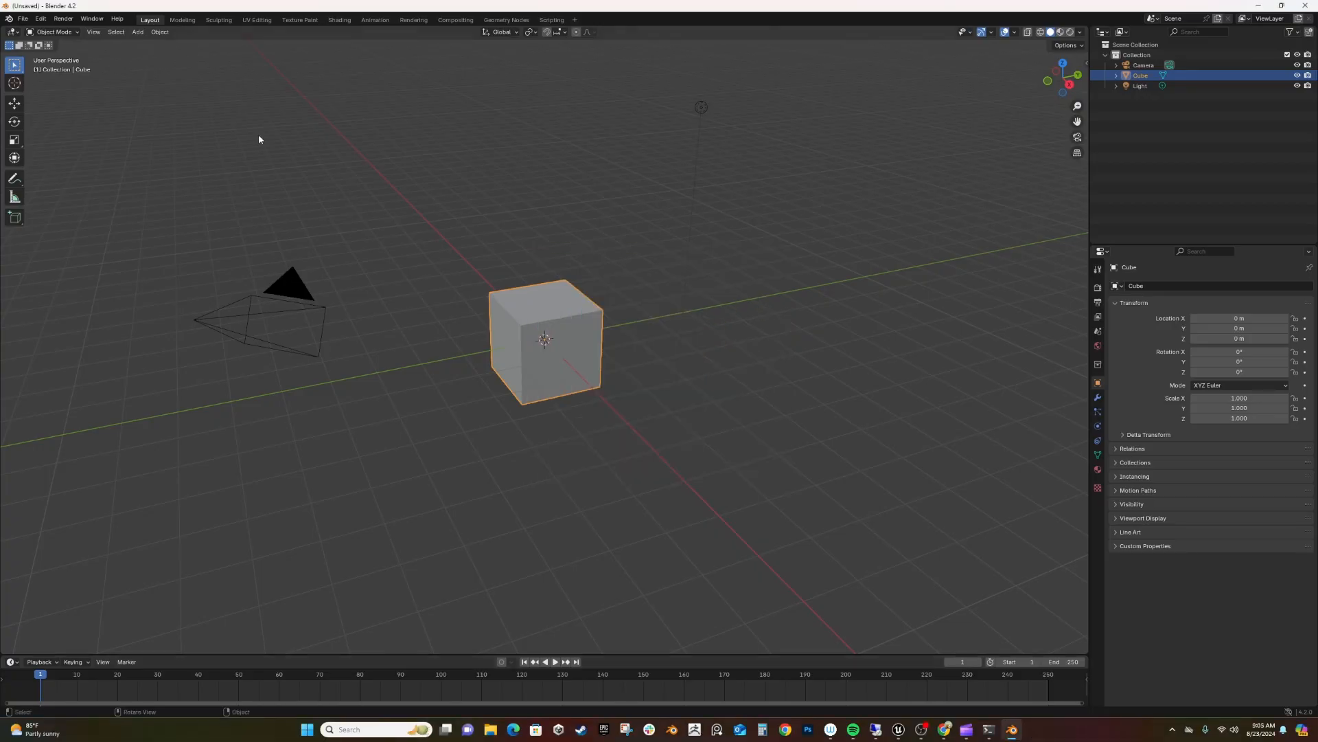
# Delete the default camera, cube and light from the new Blender scene.
pyautogui.moveTo(183, 101); pyautogui.dragTo(794, 493)
pyautogui.press('x')
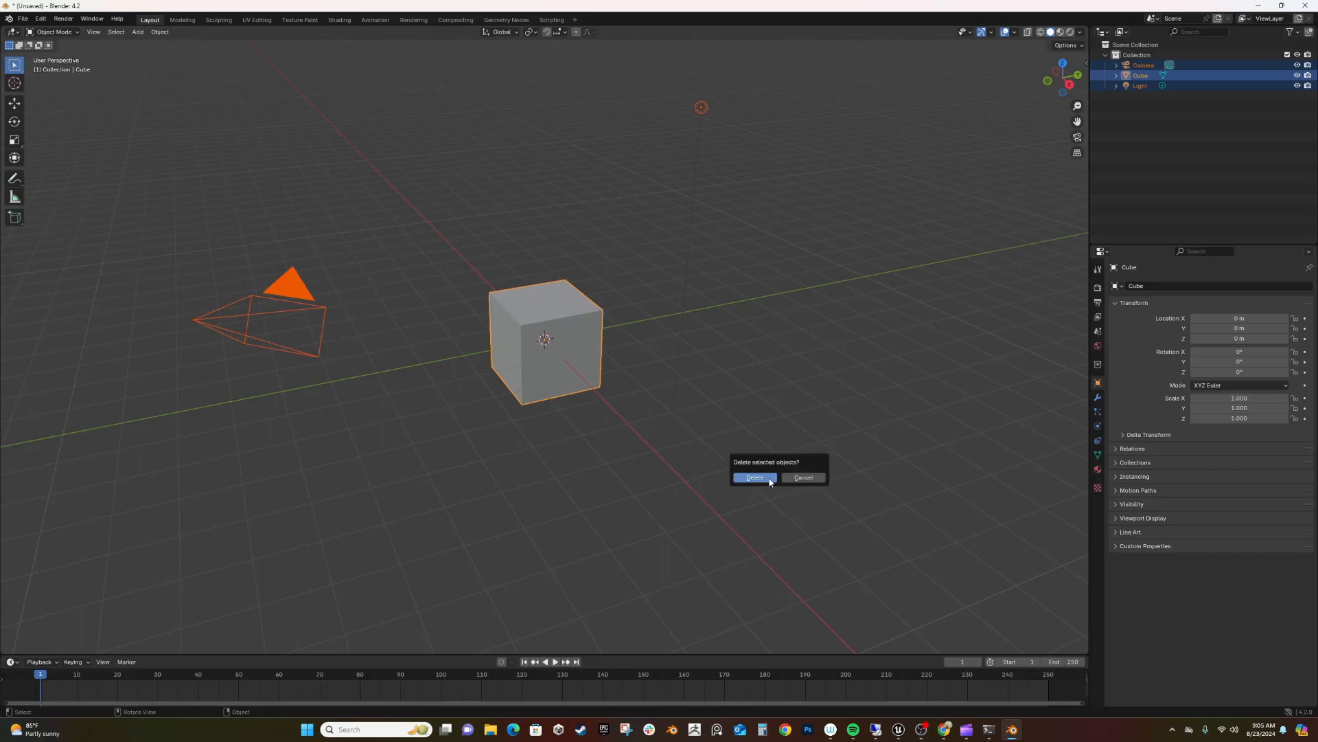
pyautogui.click(763, 481)
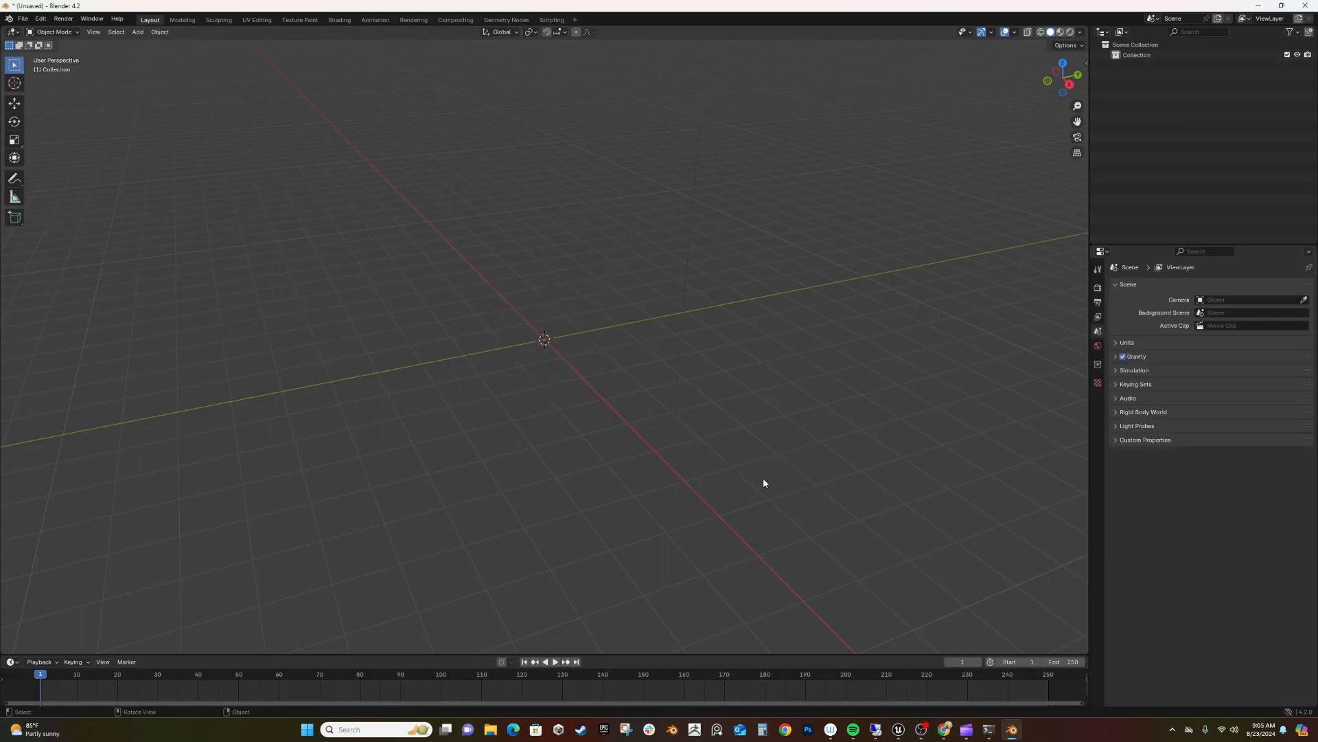
# Add a grid mesh with 20 X subdivisions and 40 Y subdivisions.
pyautogui.click(159, 31)
pyautogui.moveTo(138, 34)
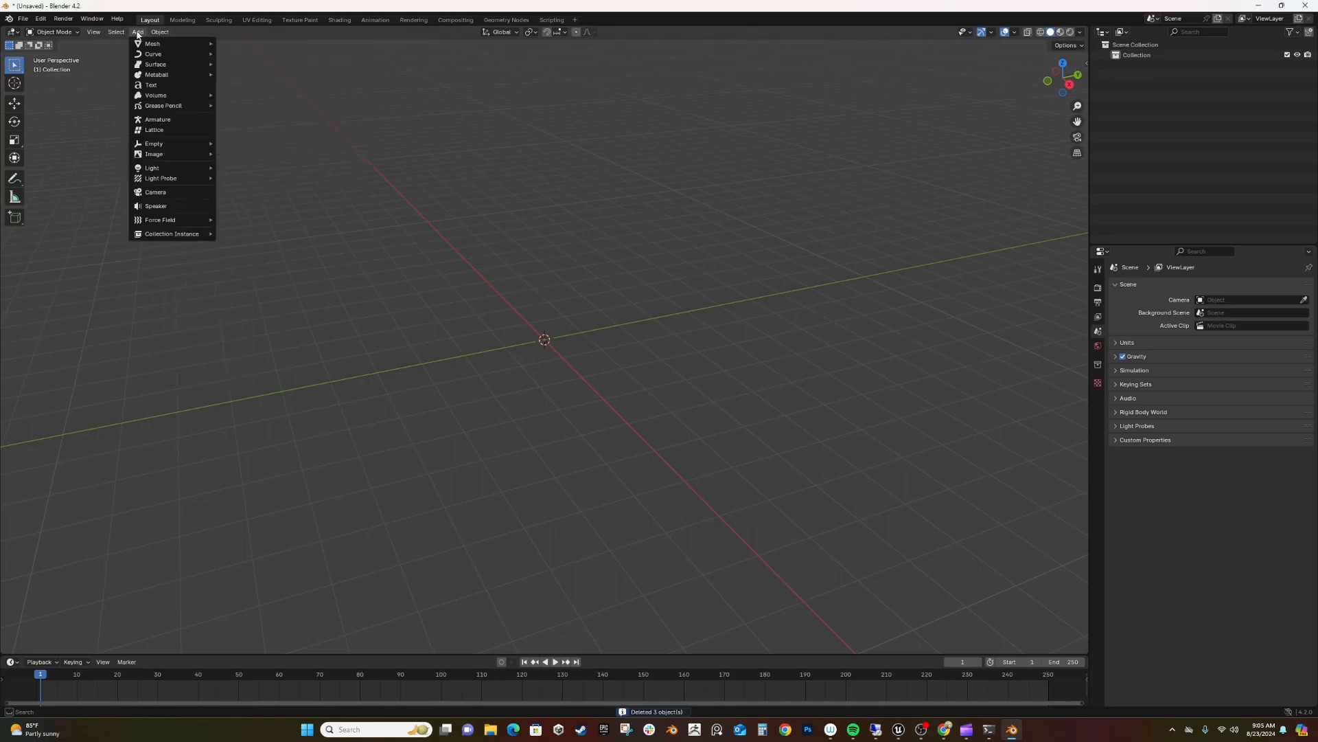
pyautogui.click(258, 132)
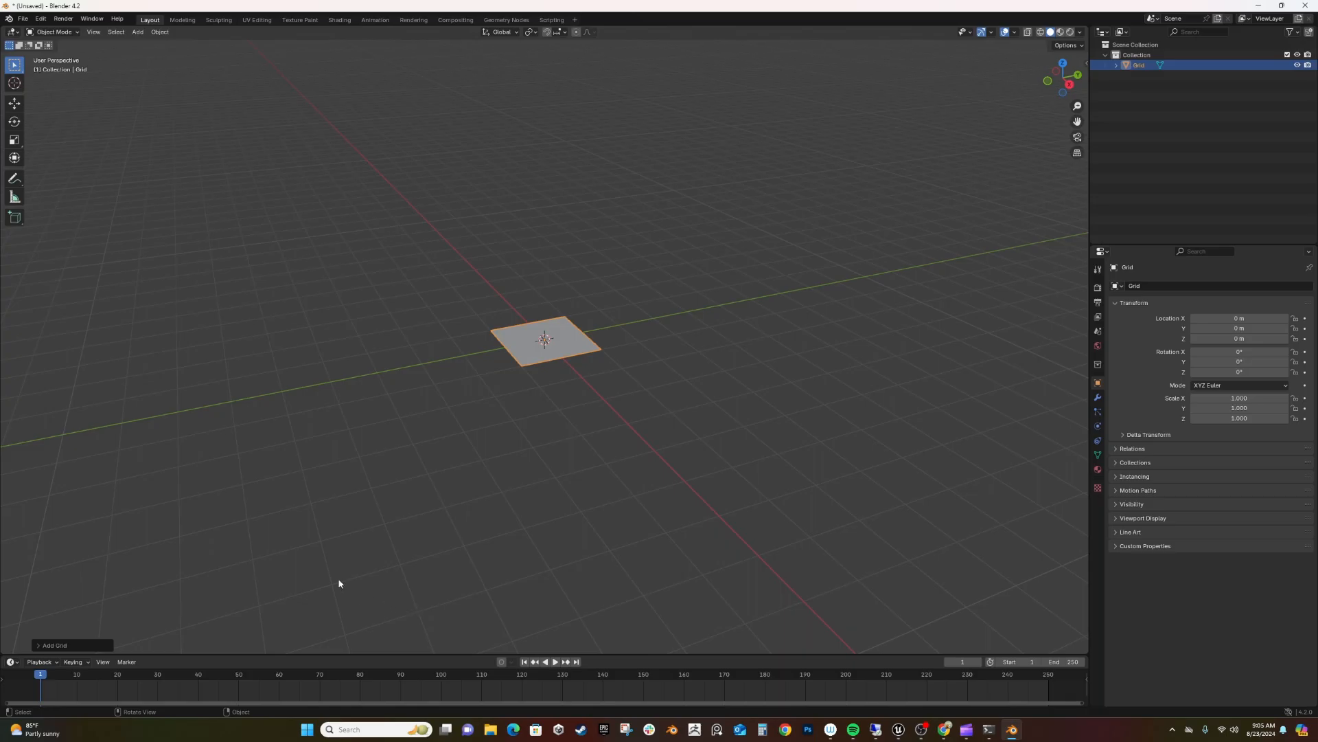
pyautogui.click(36, 645)
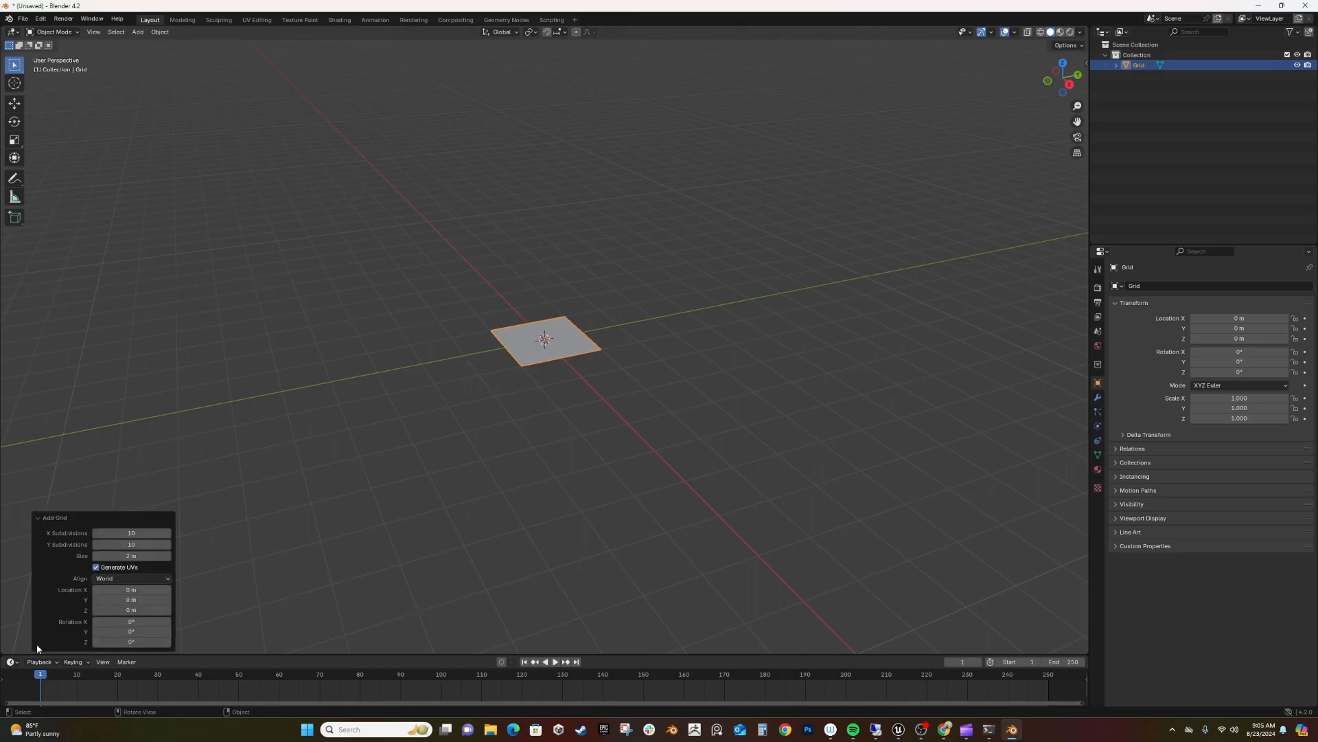
pyautogui.click(141, 533)
pyautogui.write('20')
pyautogui.press('Return')
pyautogui.click(131, 544)
pyautogui.write('40')
pyautogui.press('Return')
# Set the new grid's rotation to -90° on X and 90° on Z, and check it in wireframe display.
pyautogui.click(127, 623)
pyautogui.write('-90')
pyautogui.press('Return')
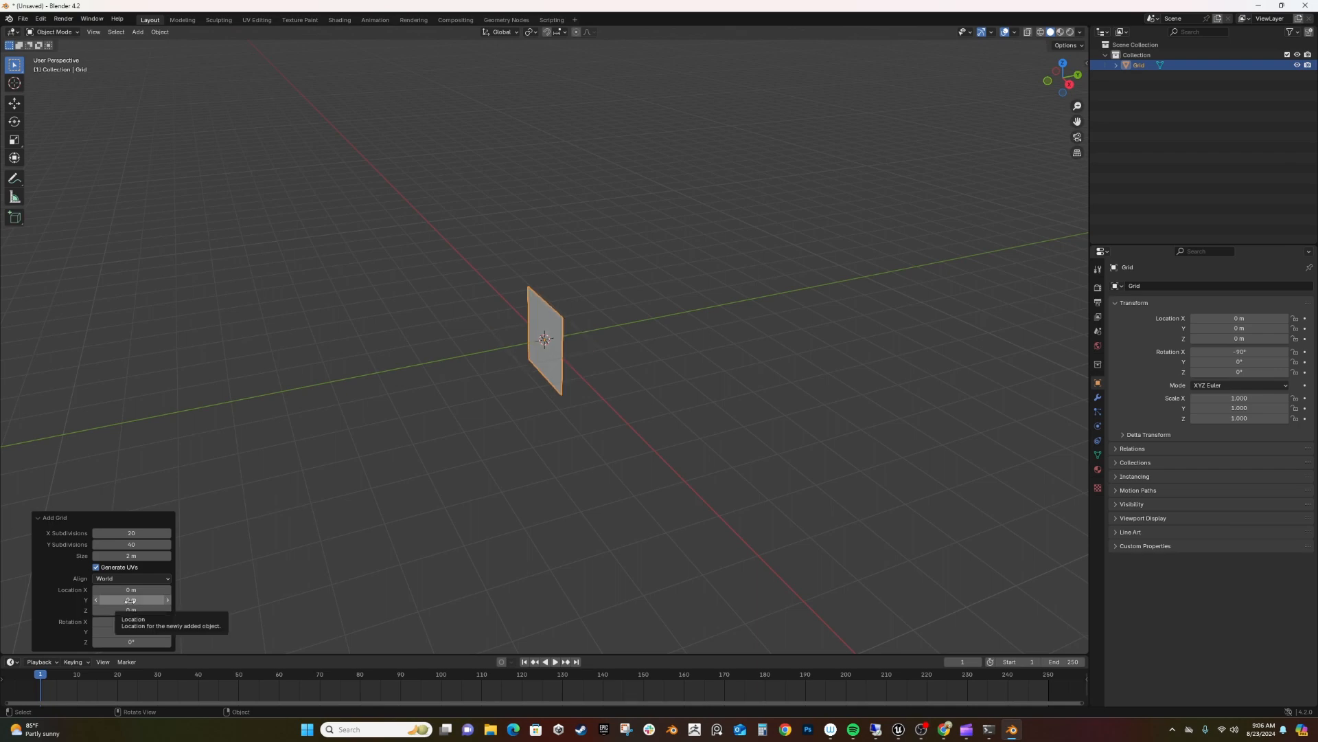
pyautogui.click(137, 641)
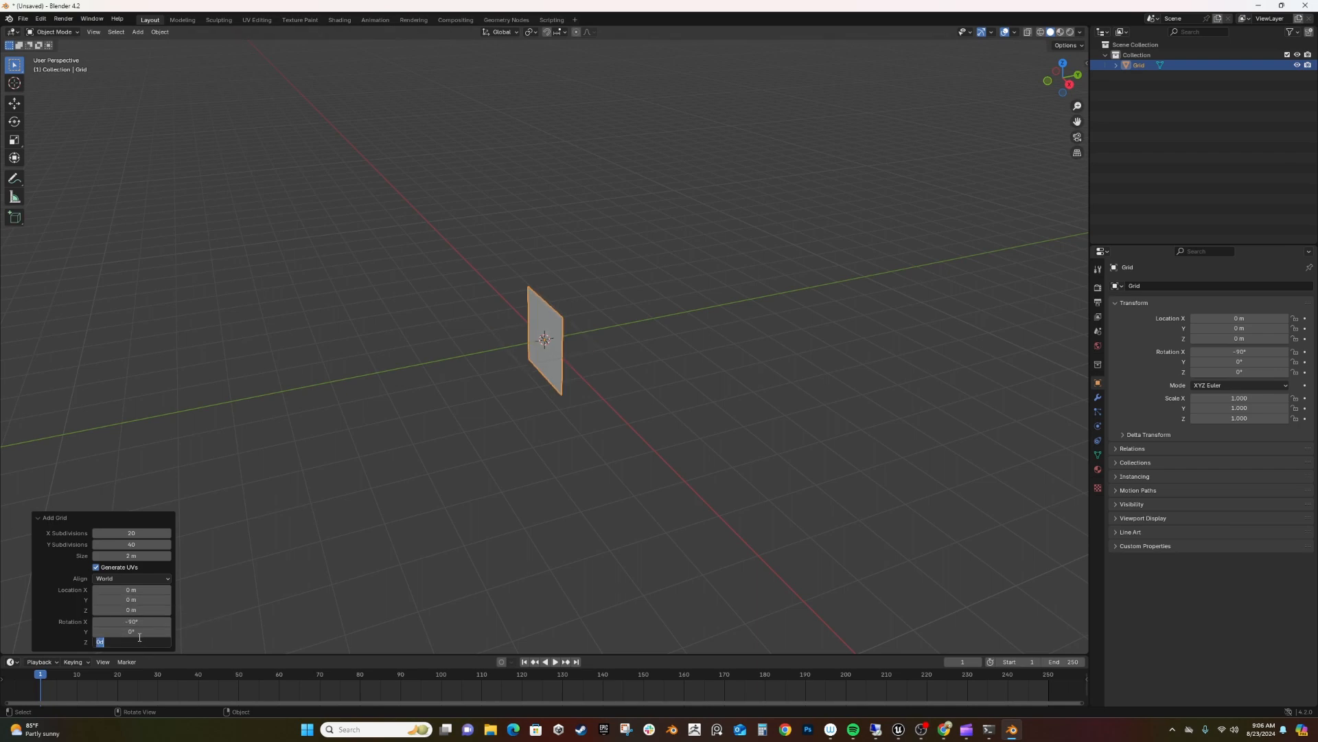
pyautogui.write('90')
pyautogui.press('Return')
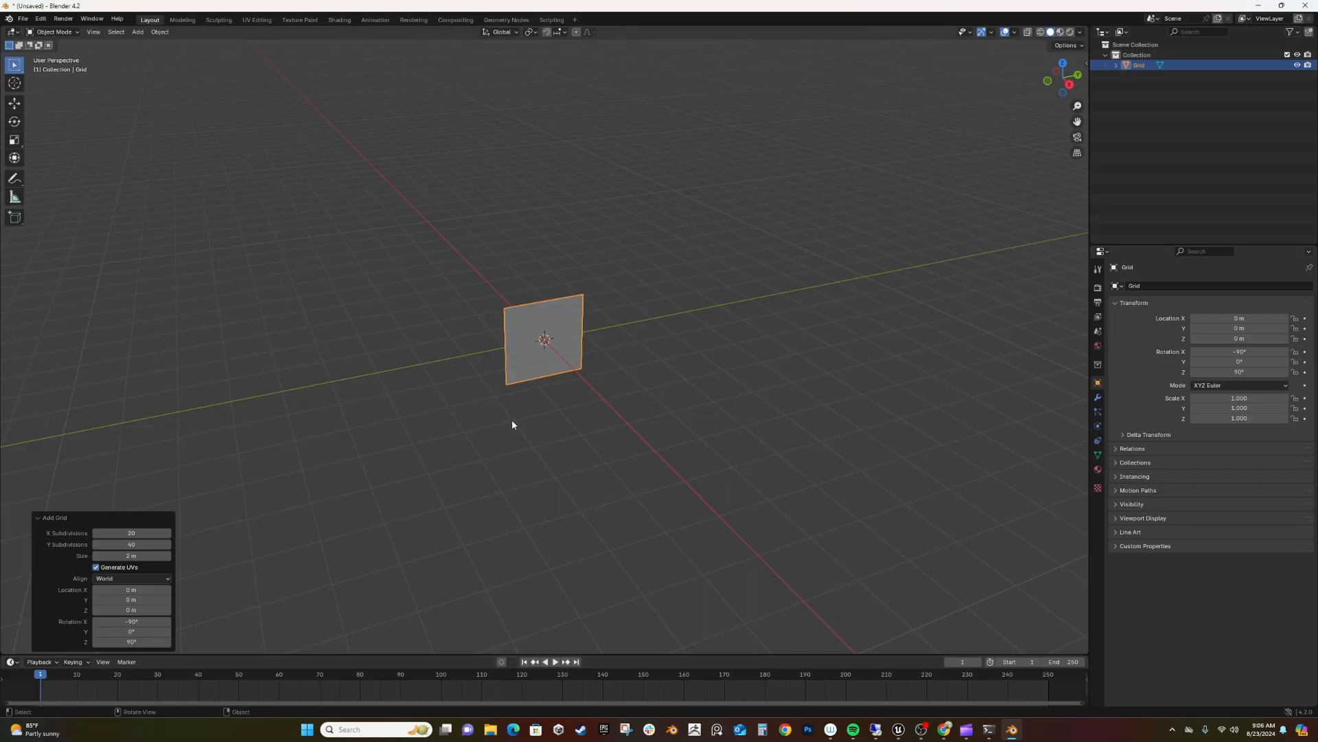
pyautogui.click(1028, 33)
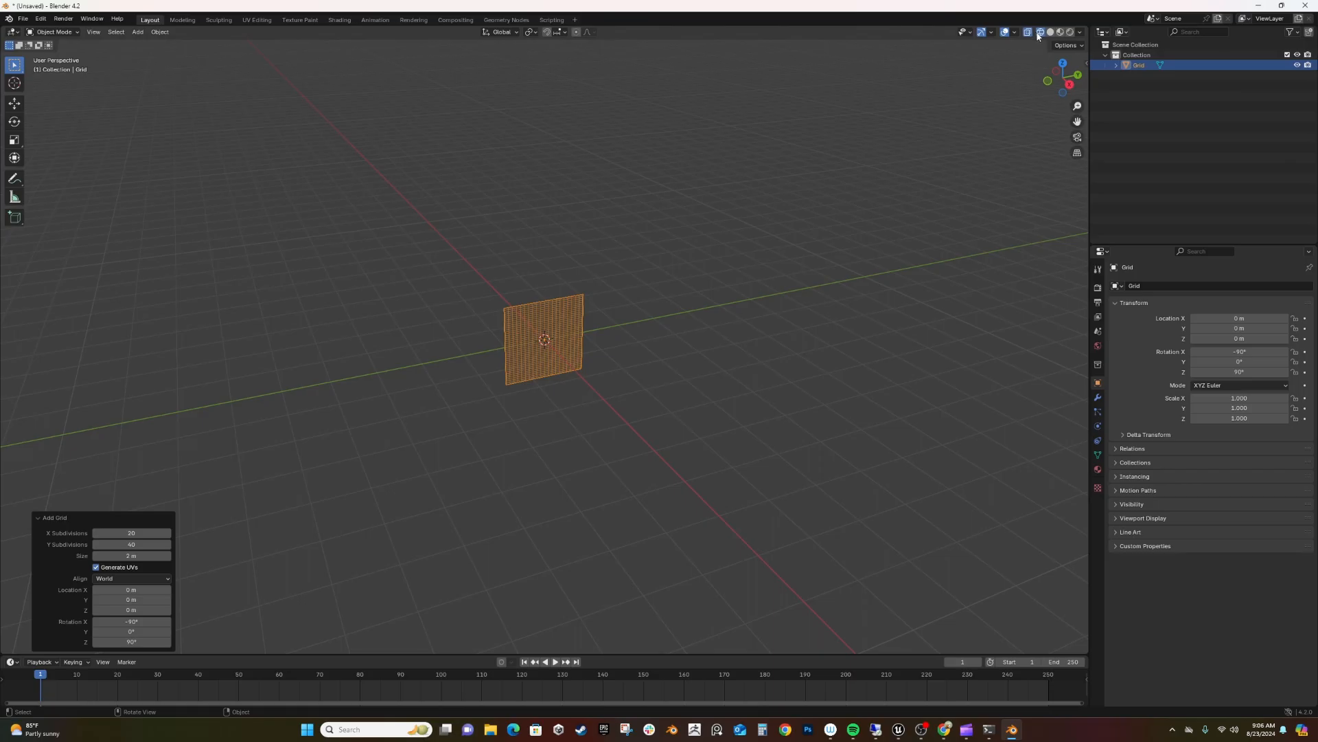
pyautogui.click(1050, 33)
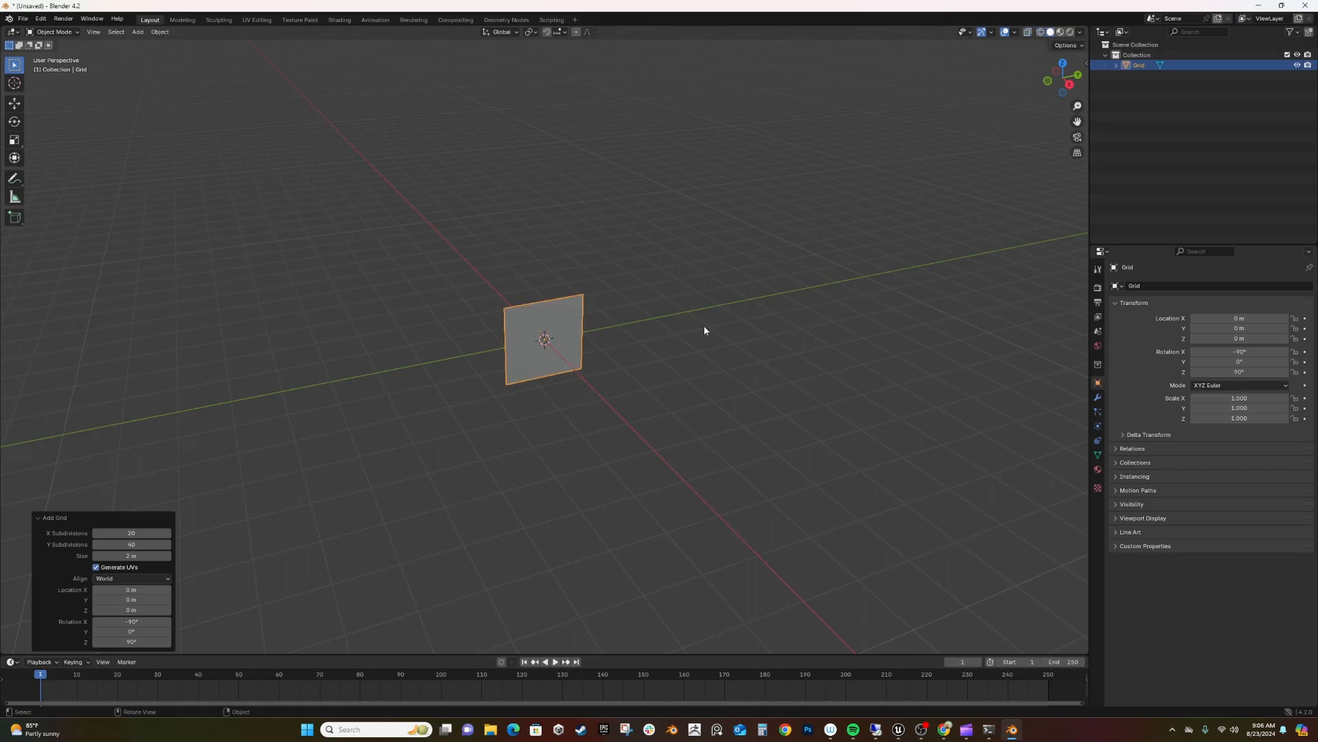
# In Edit Mode, turn on snapping and move the grid's whole mesh up 1 m along Z in the right view.
pyautogui.press('Tab')
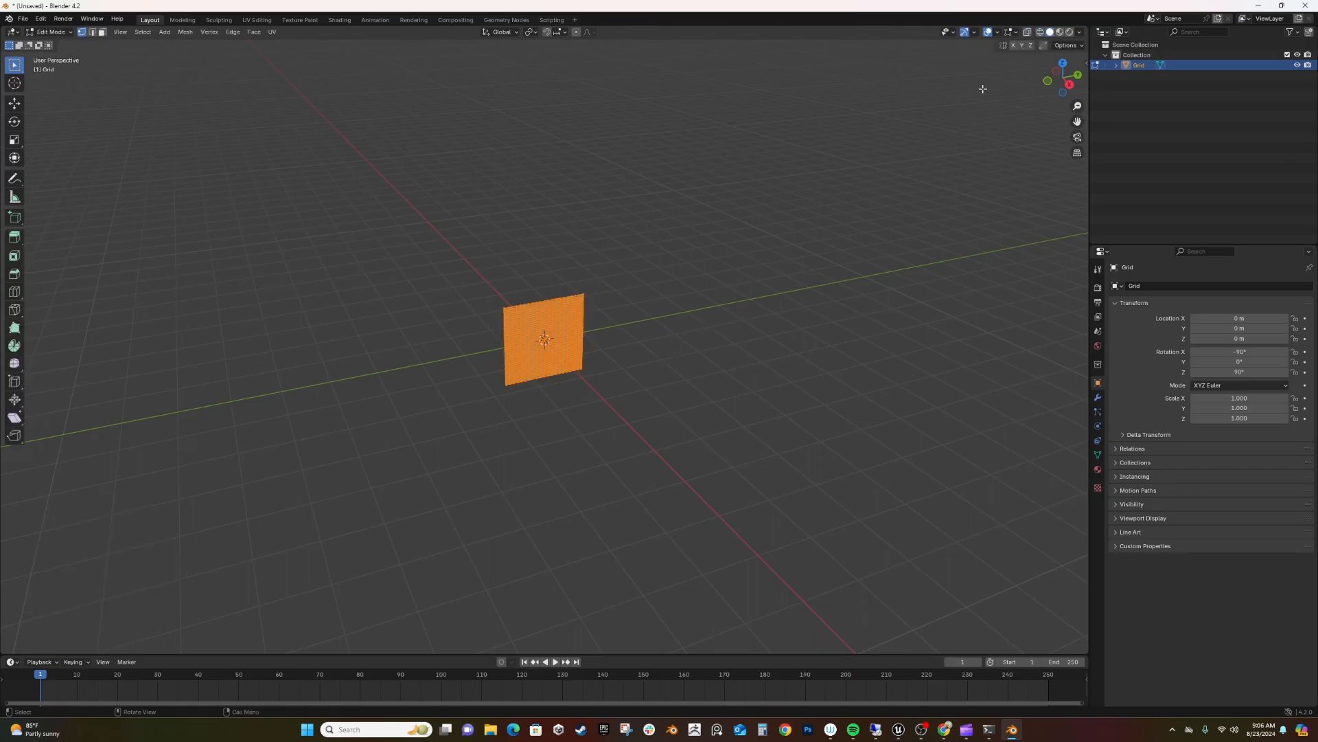
pyautogui.click(1070, 84)
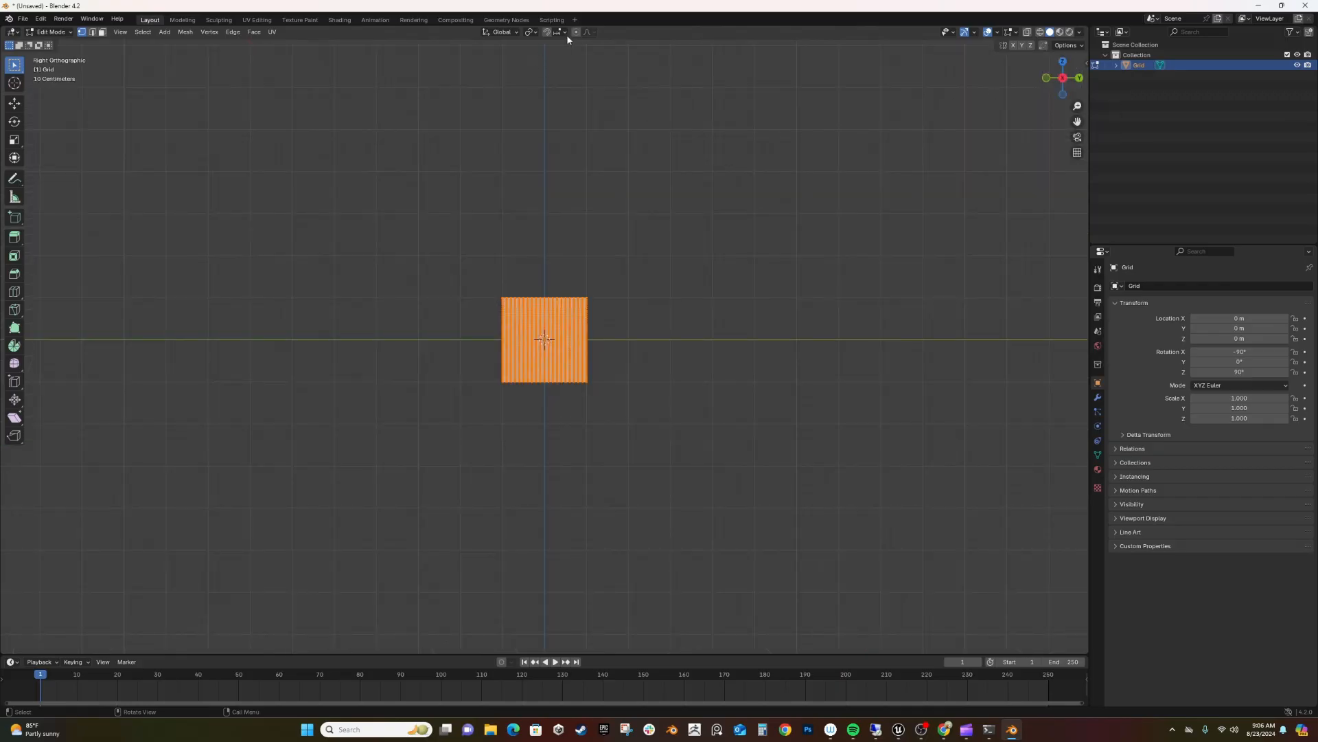
pyautogui.click(547, 32)
pyautogui.click(13, 103)
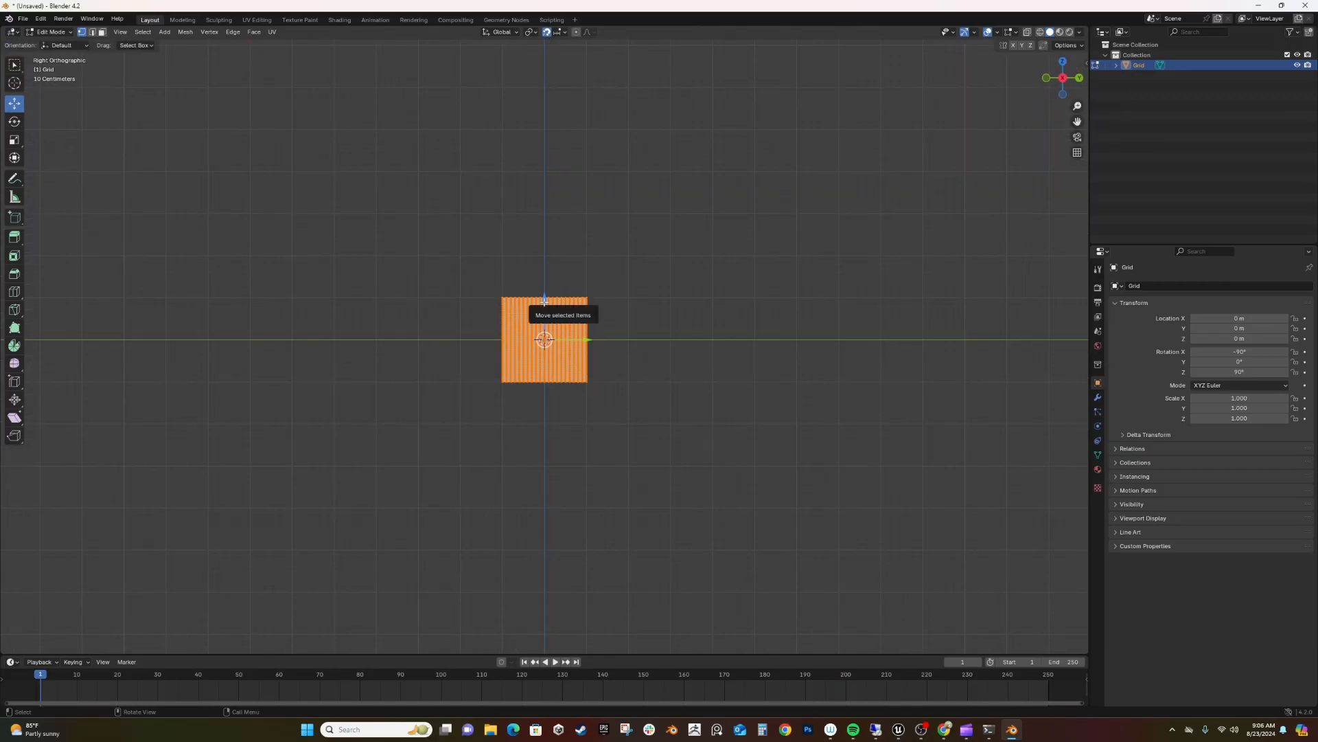
pyautogui.moveTo(544, 300); pyautogui.dragTo(543, 257)
pyautogui.scroll(5, 533, 367)
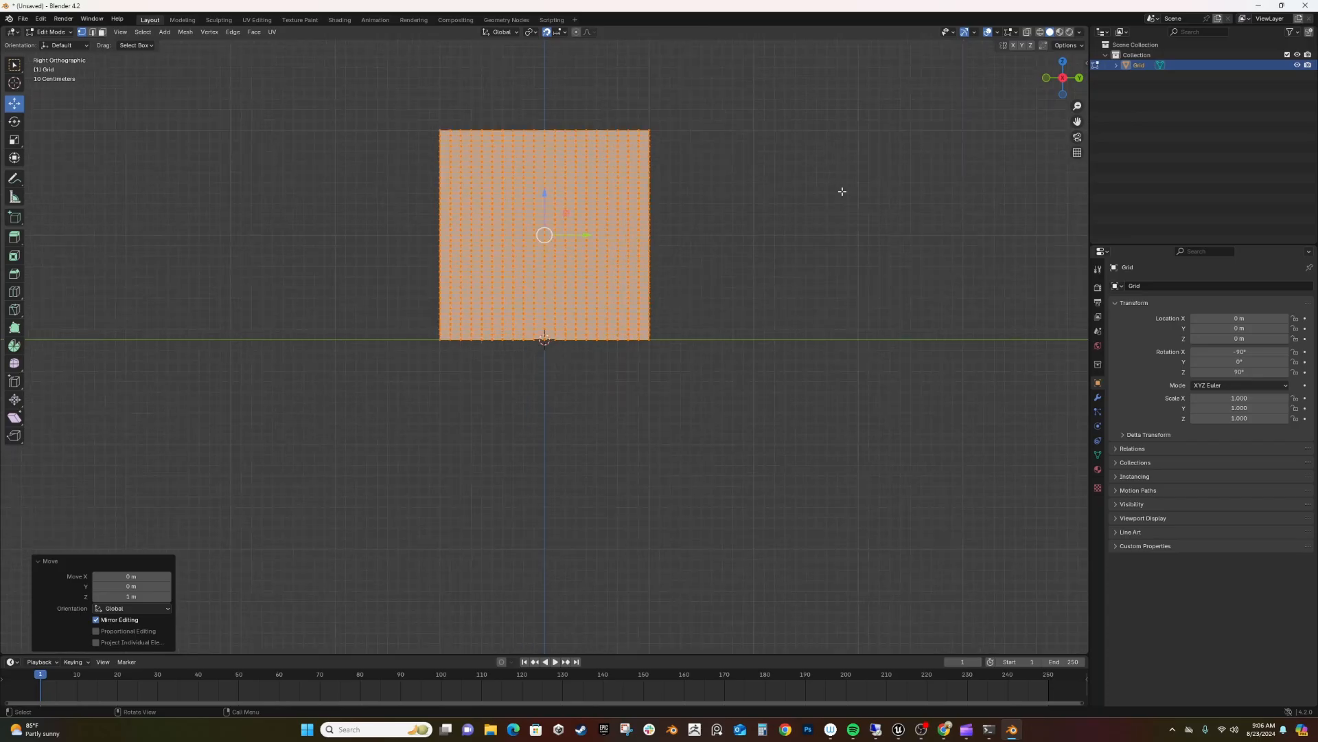
pyautogui.press('Tab')
# Apply all transforms to the upright grid in Object Mode.
pyautogui.scroll(-2, 756, 307)
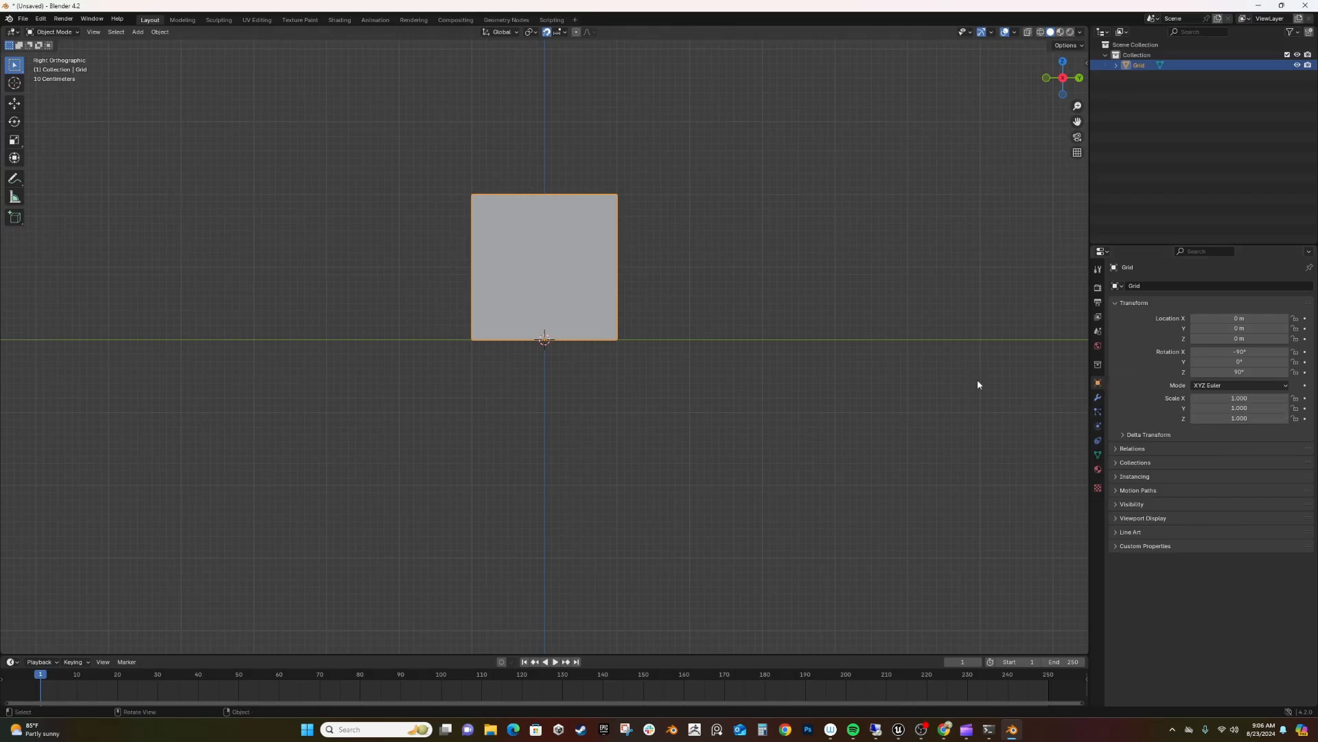
pyautogui.hotkey('ctrl', 'a')
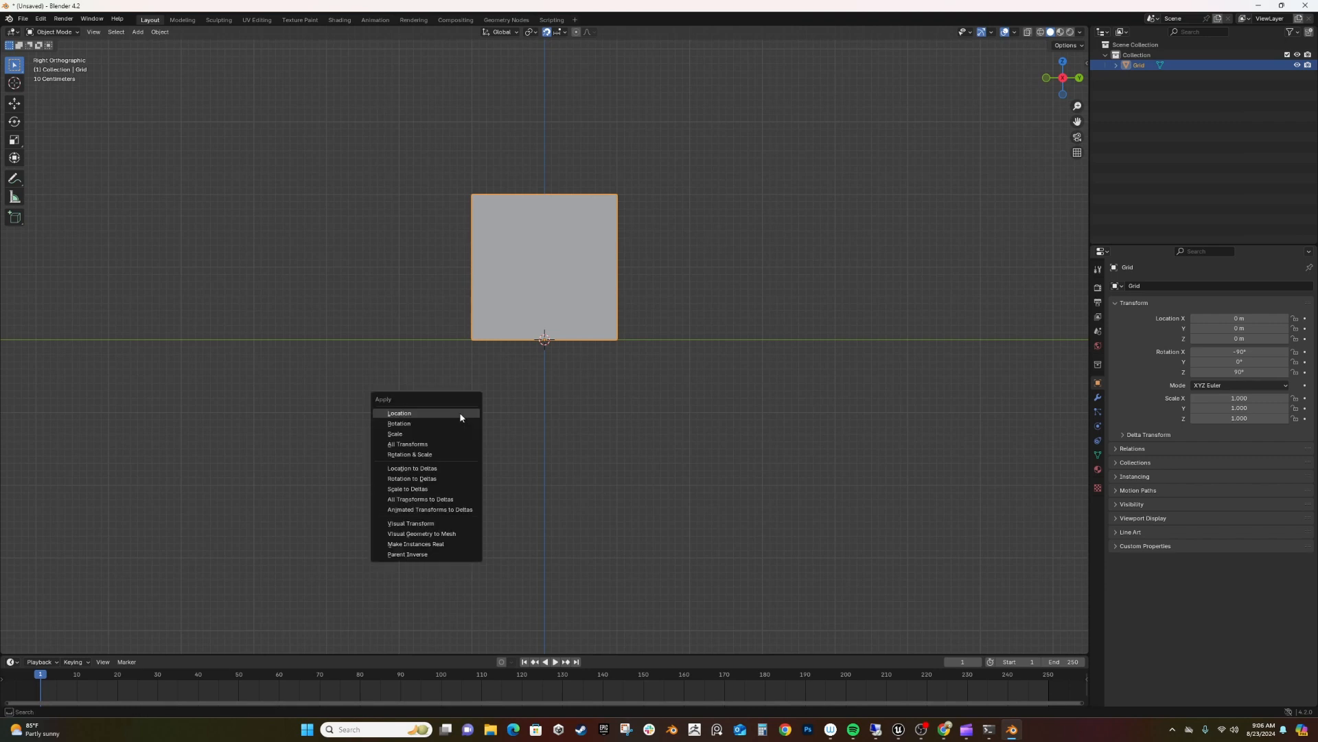
pyautogui.click(455, 443)
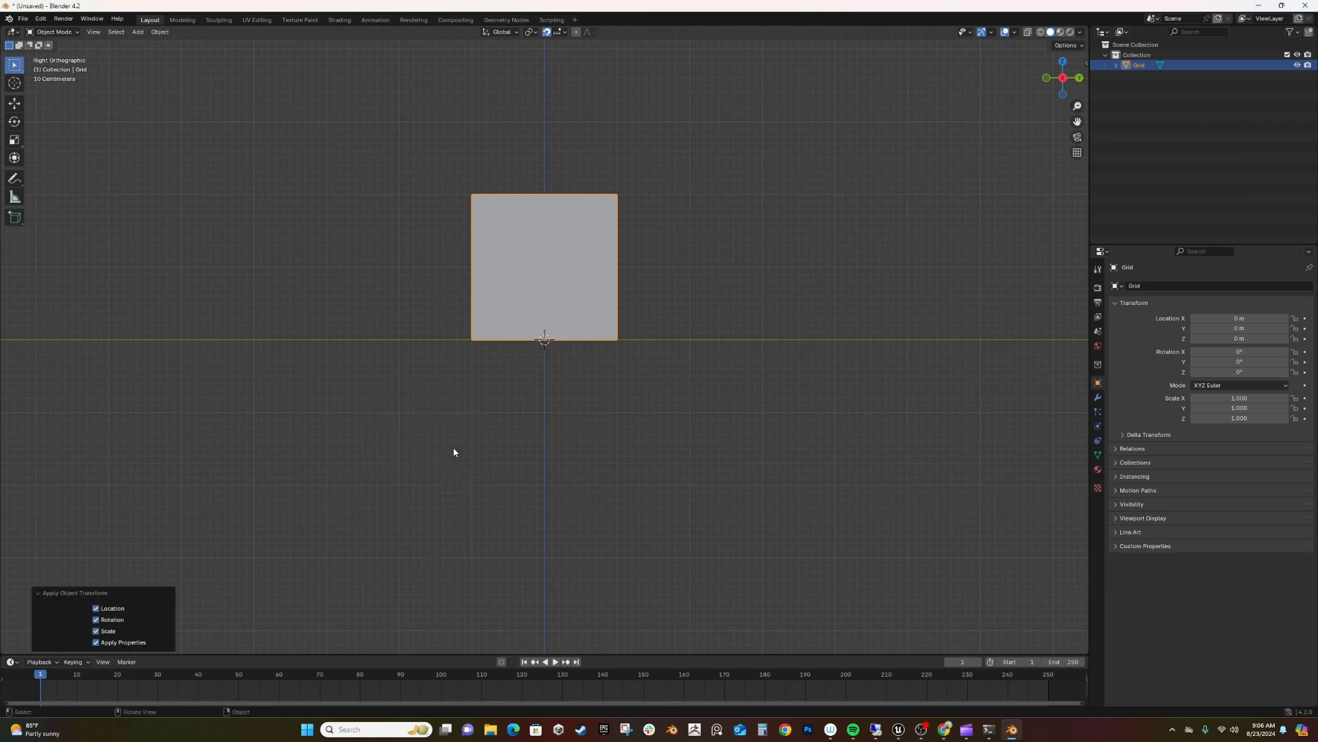
# Set the grid's Z scale to 2 and apply its transforms.
pyautogui.click(1241, 417)
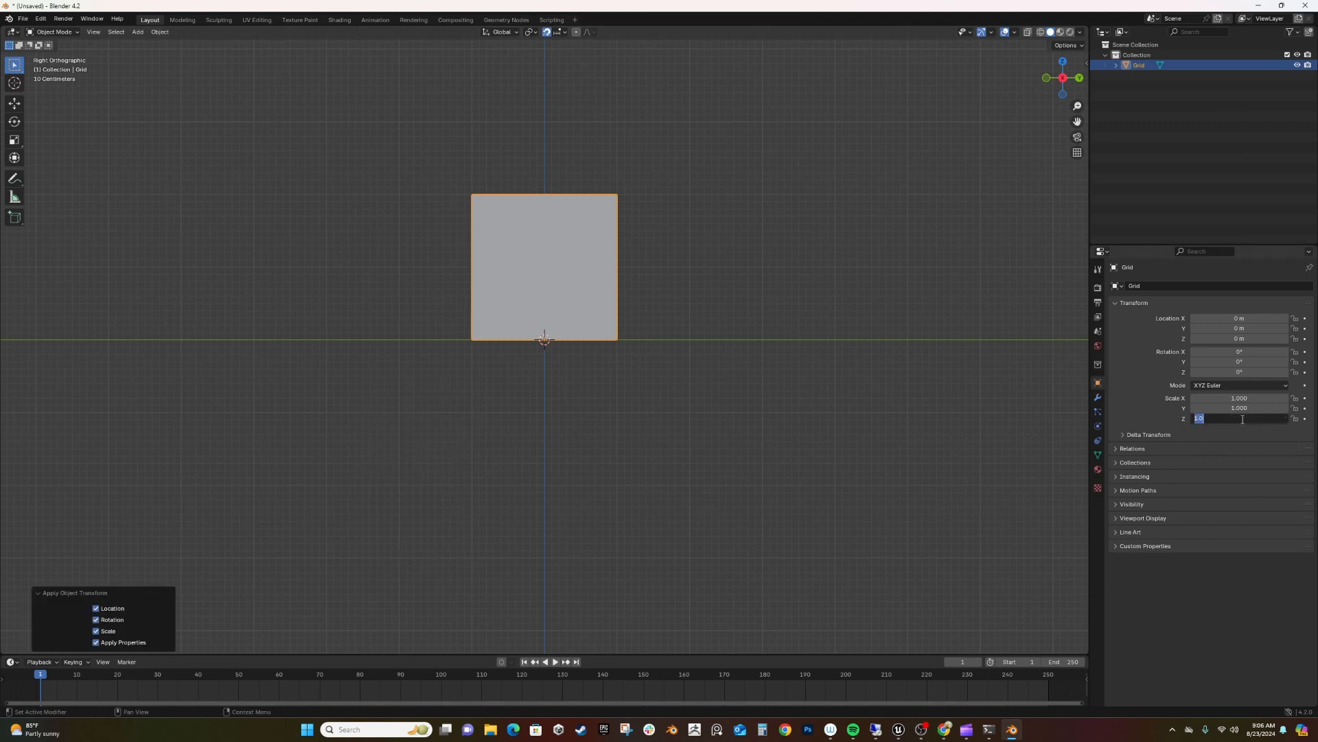
pyautogui.write('2')
pyautogui.press('Return')
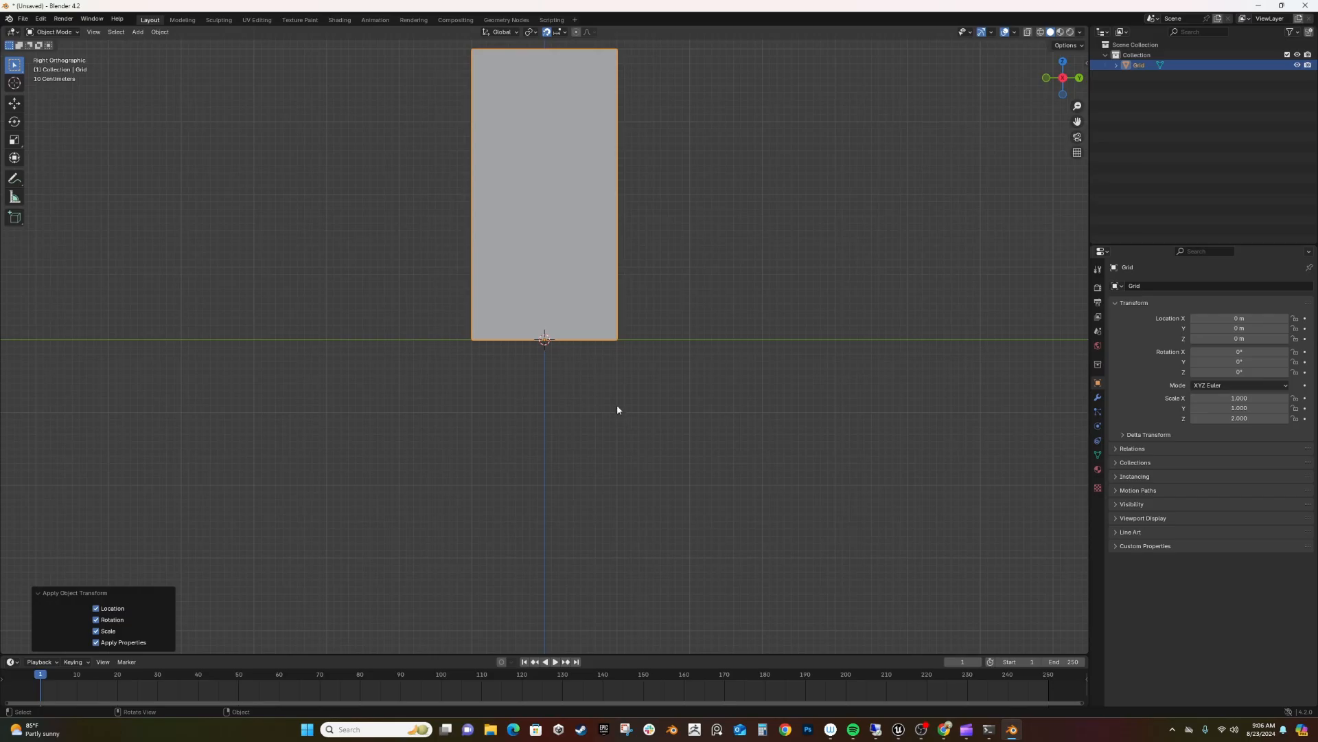
pyautogui.scroll(-2, 616, 409)
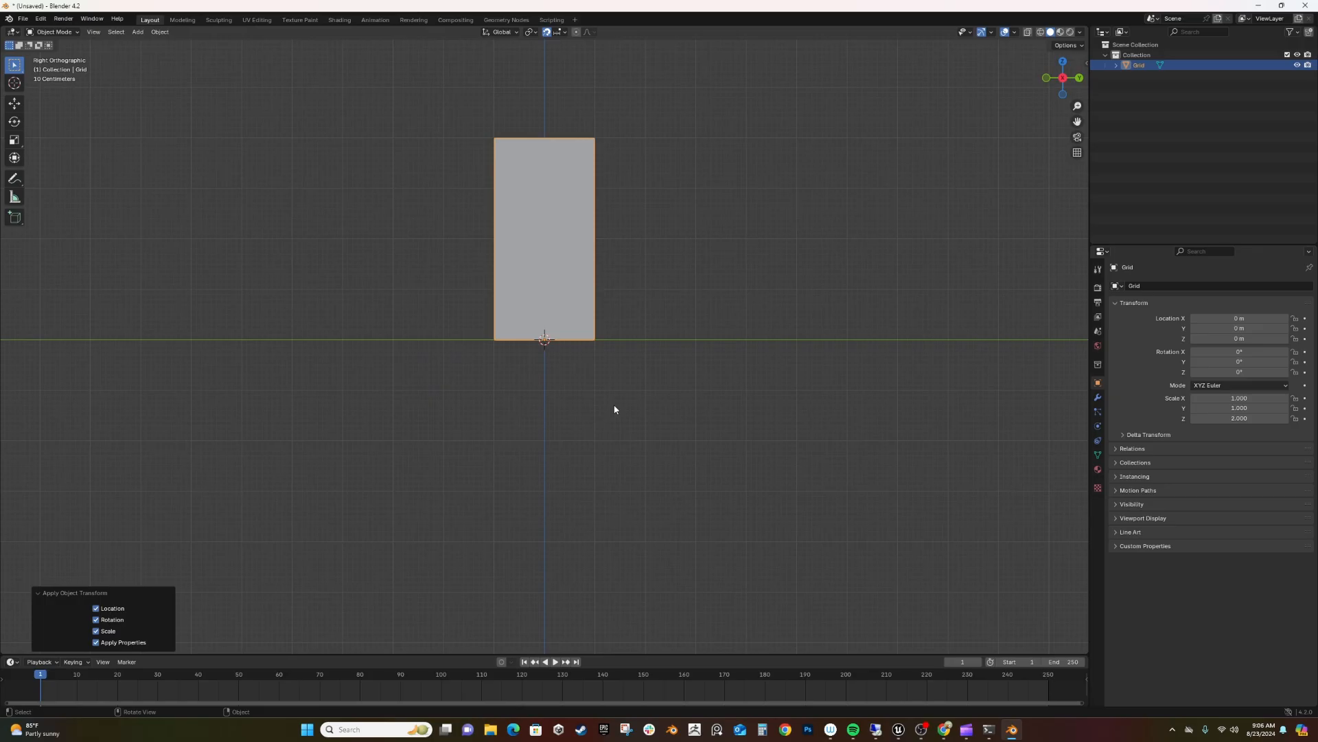
pyautogui.press('ctrl')
pyautogui.hotkey('ctrl', 'a')
pyautogui.click(614, 410)
# Duplicate the Grid object in the scene collection by copying and pasting it.
pyautogui.moveTo(614, 409); pyautogui.dragTo(678, 446, button='middle')
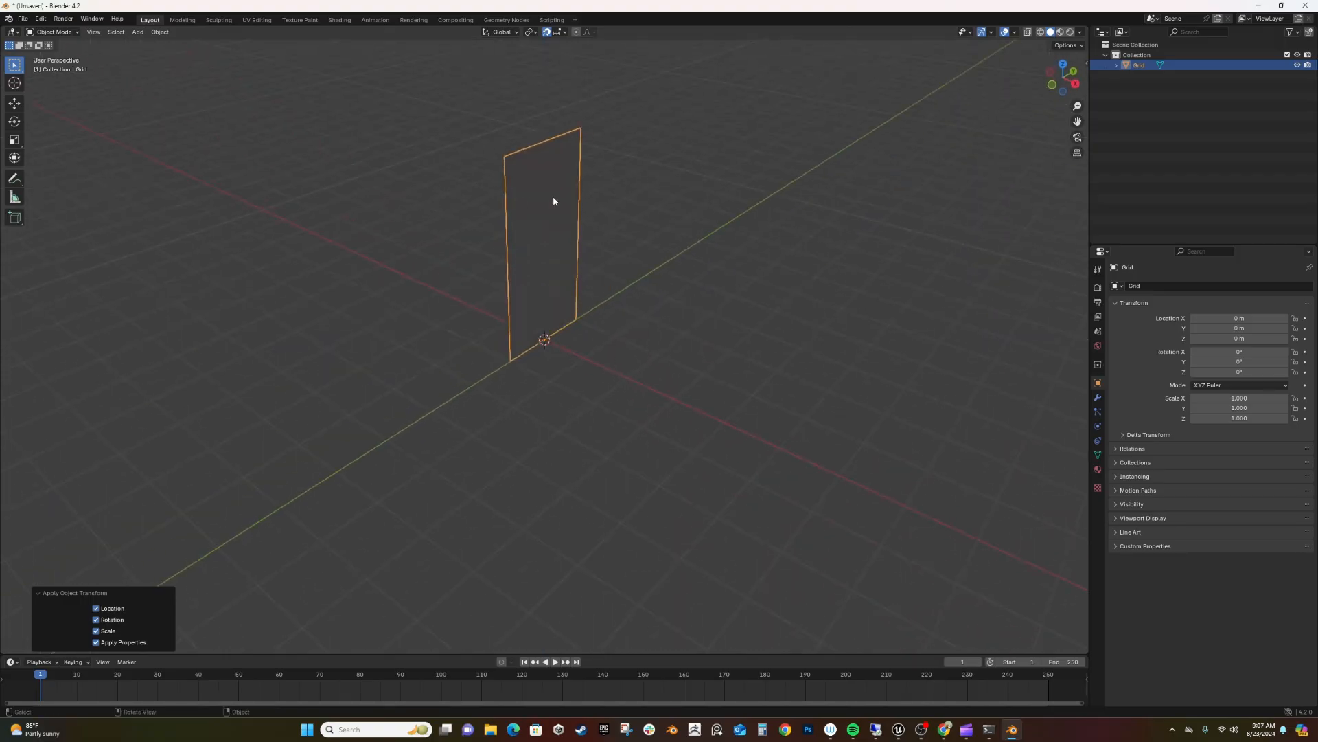
pyautogui.rightClick(1228, 66)
pyautogui.click(1228, 66)
pyautogui.rightClick(1228, 67)
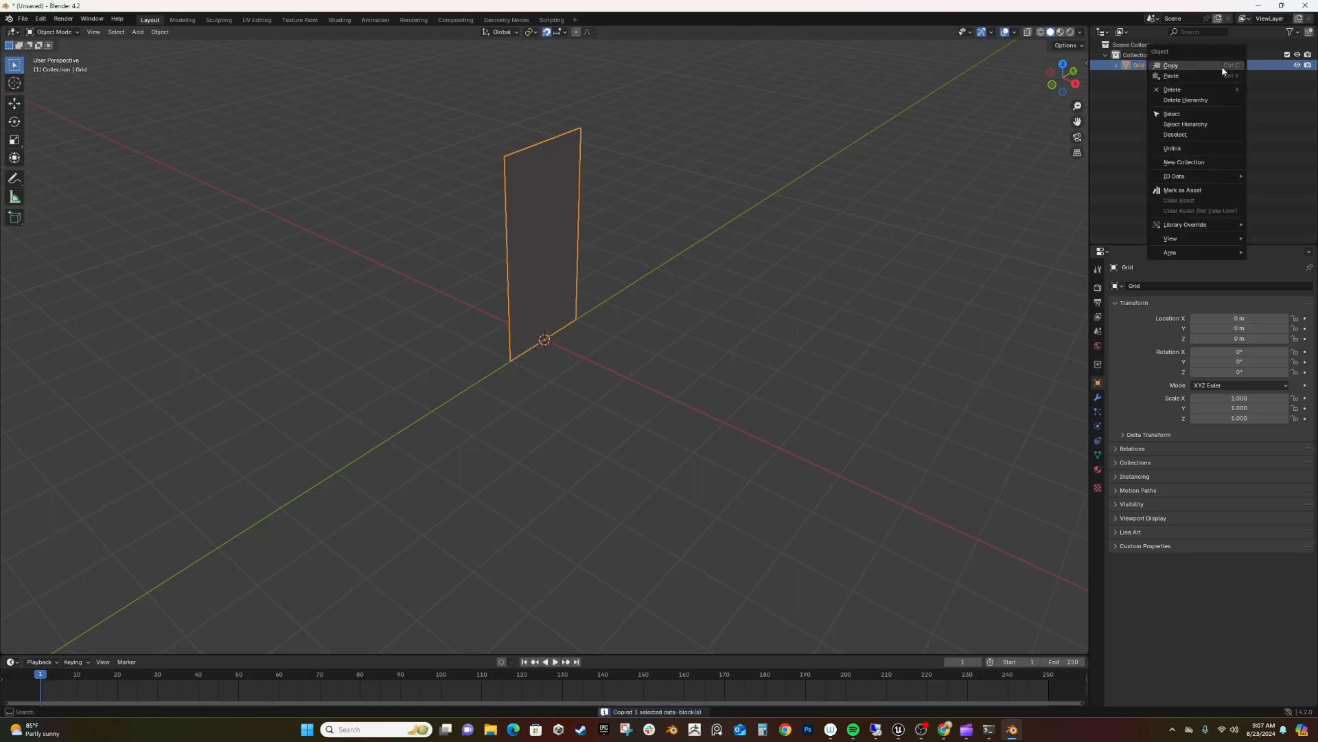
pyautogui.click(1213, 74)
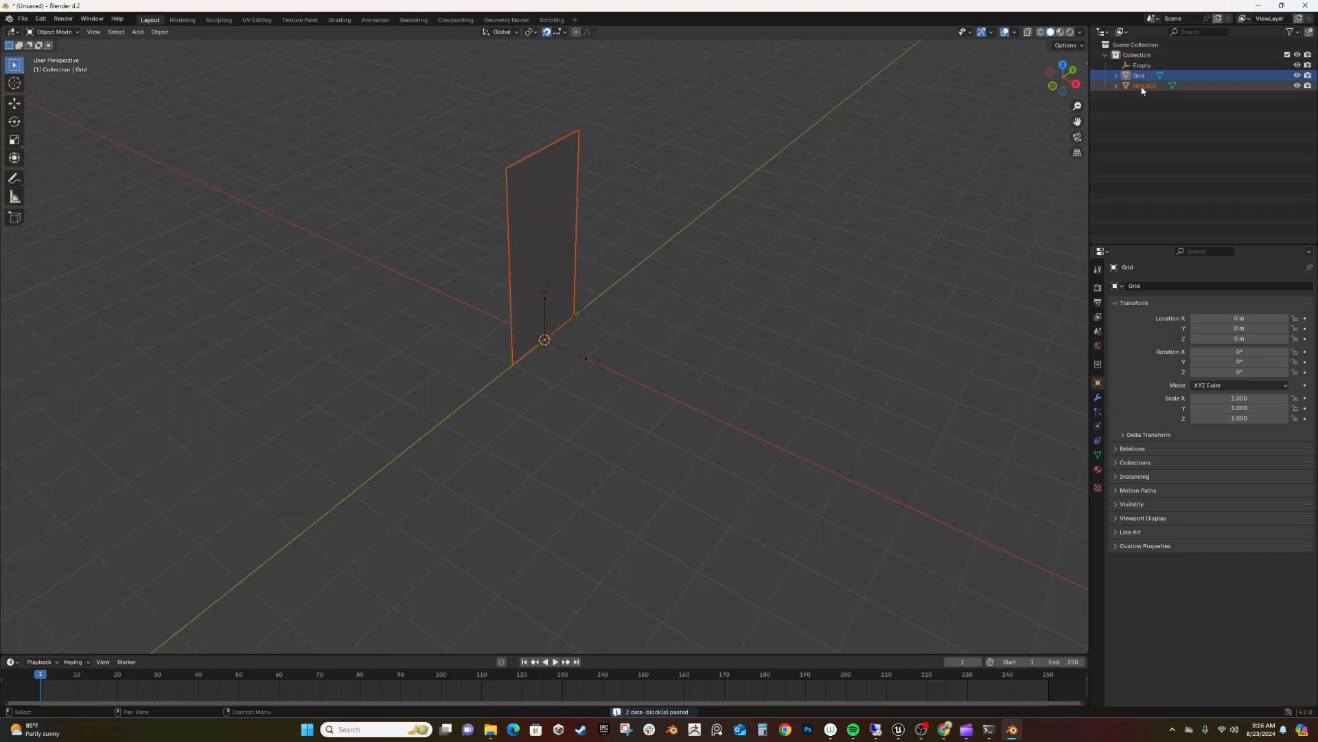
# Set the duplicated grid's rotation to -180° on Z and 90° on Y.
pyautogui.click(1145, 86)
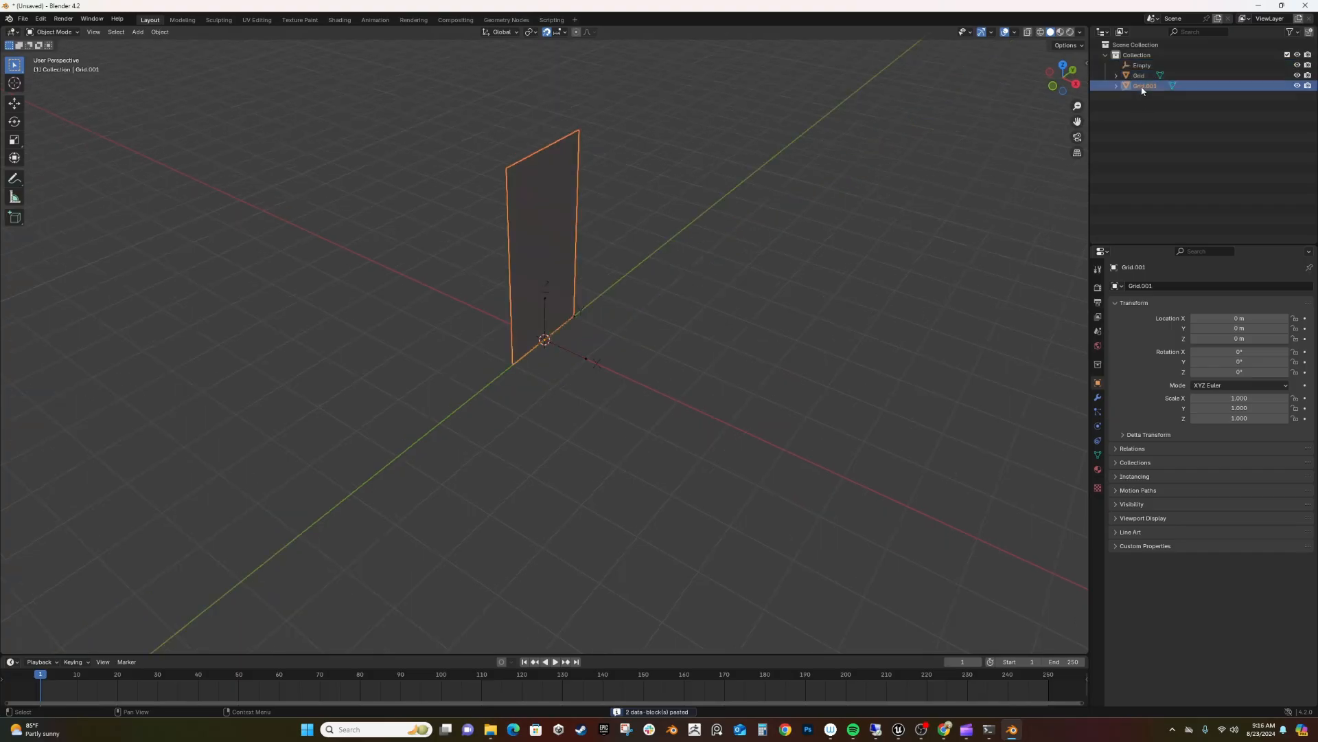
pyautogui.click(1247, 373)
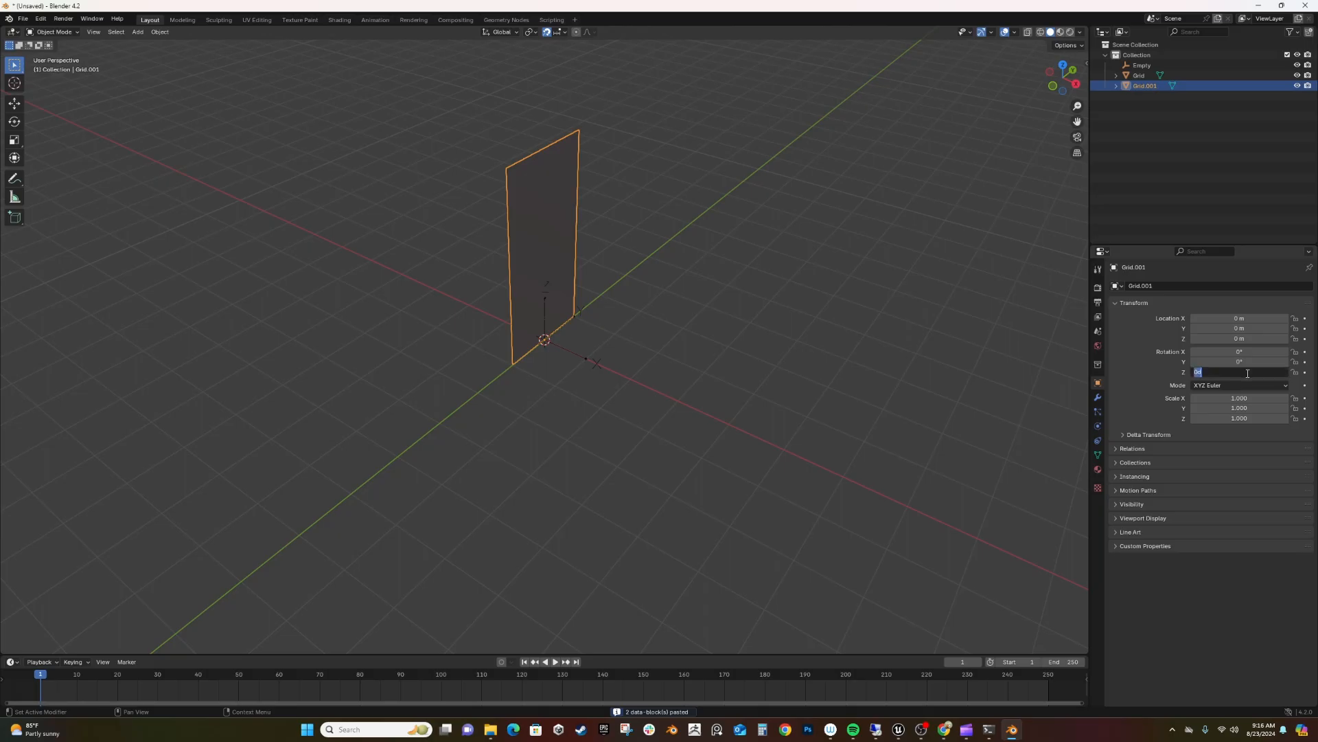
pyautogui.write('-180')
pyautogui.press('Return')
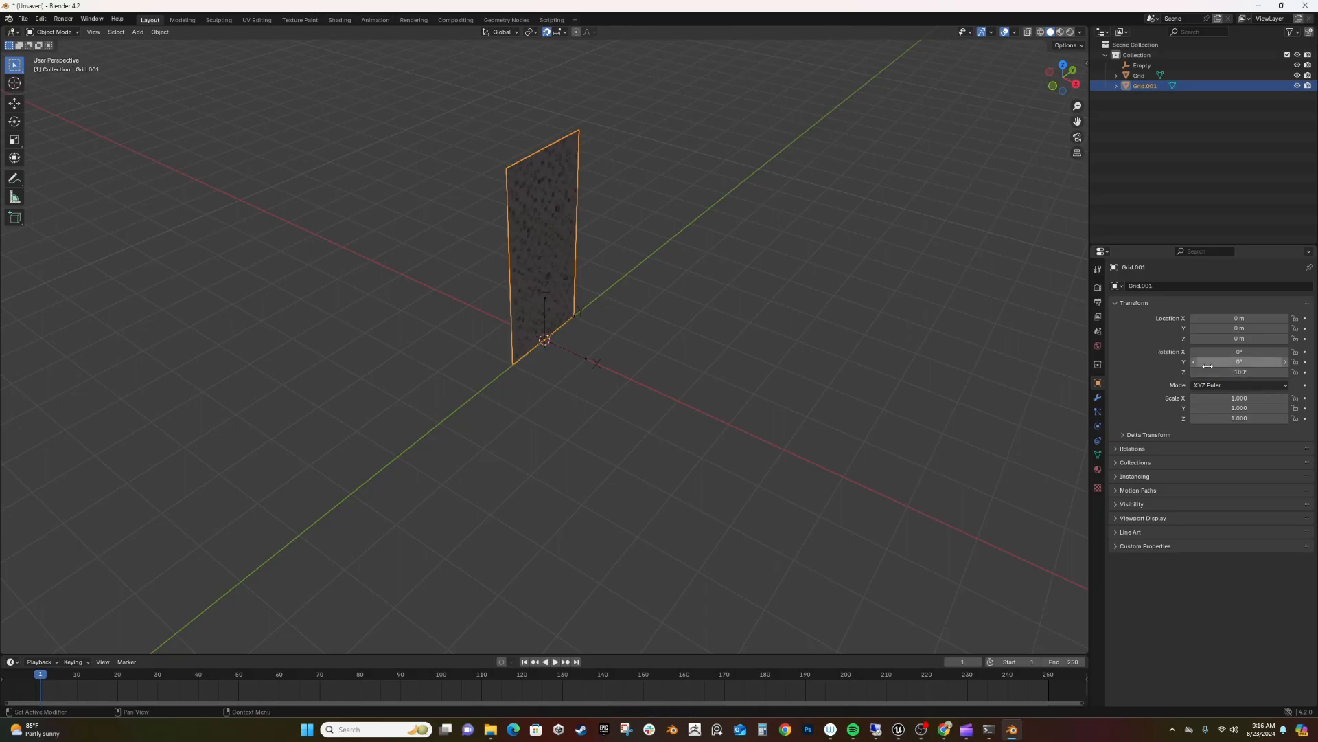
pyautogui.click(1248, 363)
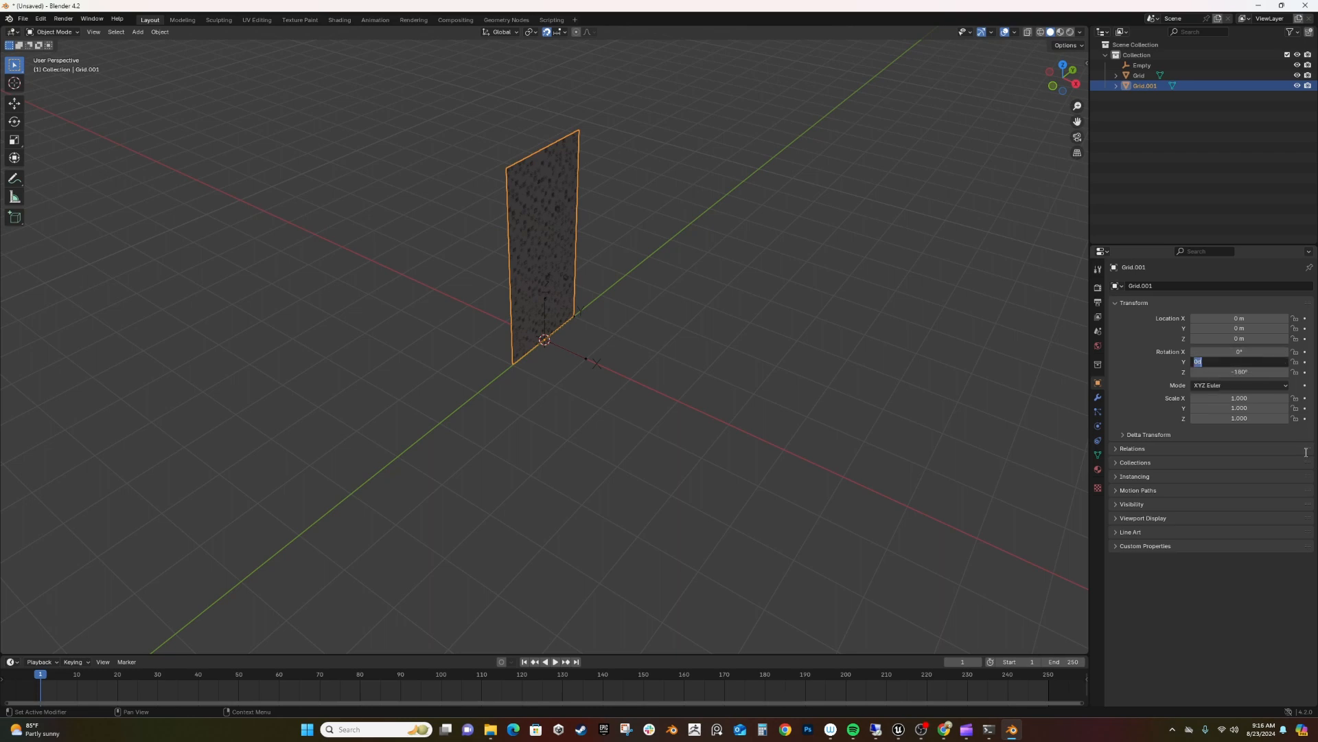
pyautogui.write('90')
pyautogui.press('Return')
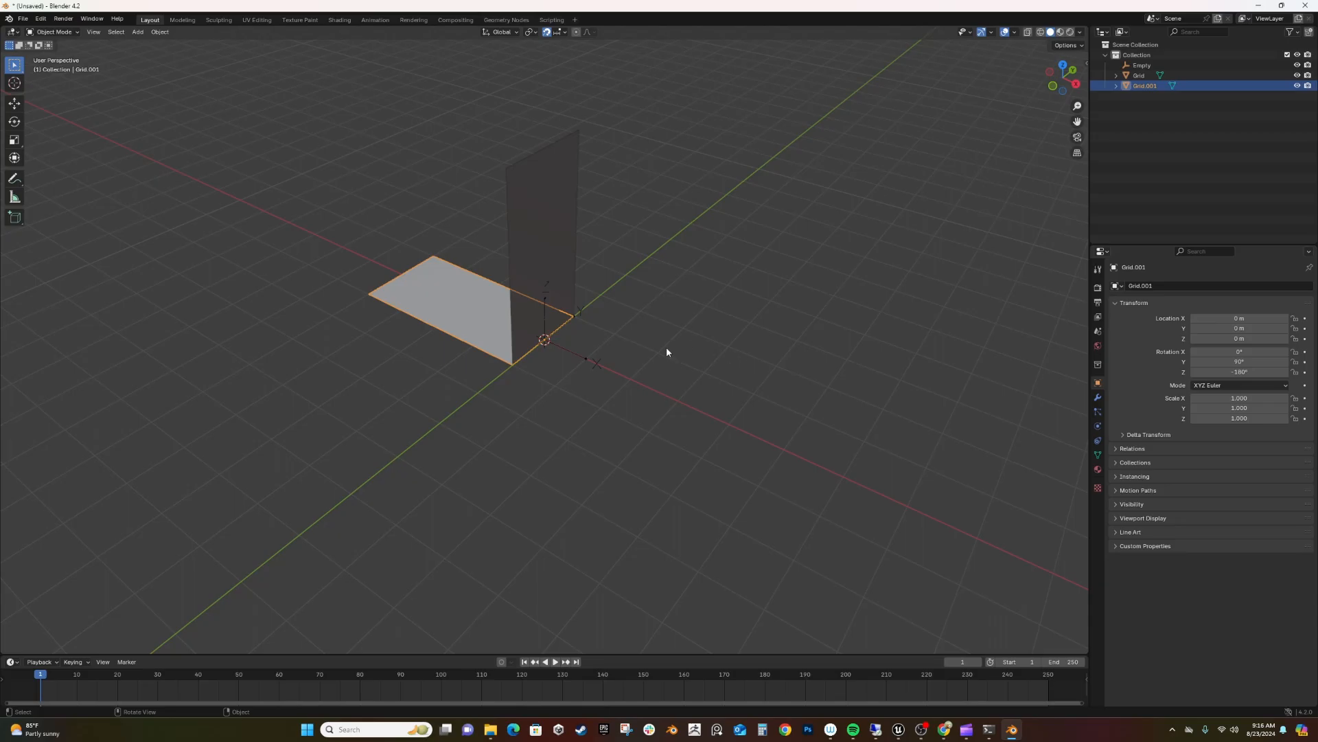
# In Edit Mode from the top view, move the duplicate grid's mesh 4 m along X from the origin.
pyautogui.press('Tab')
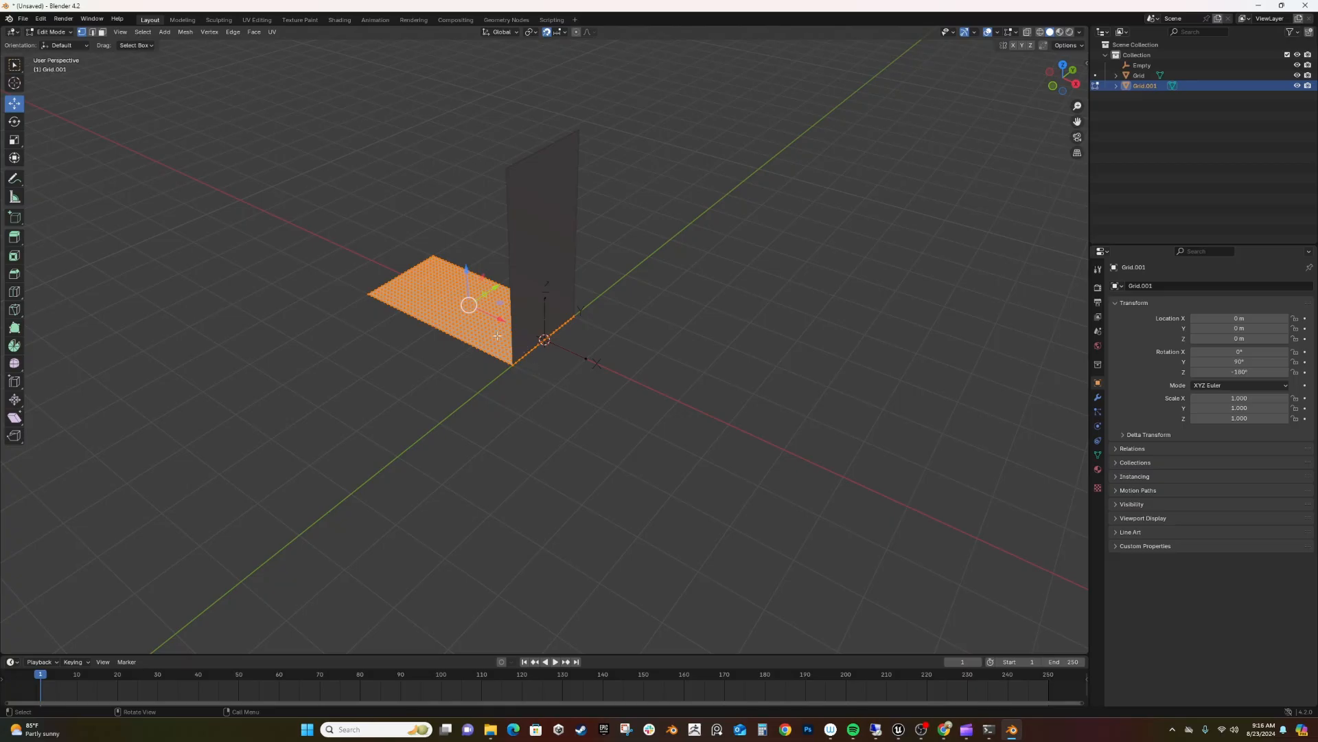
pyautogui.click(1063, 65)
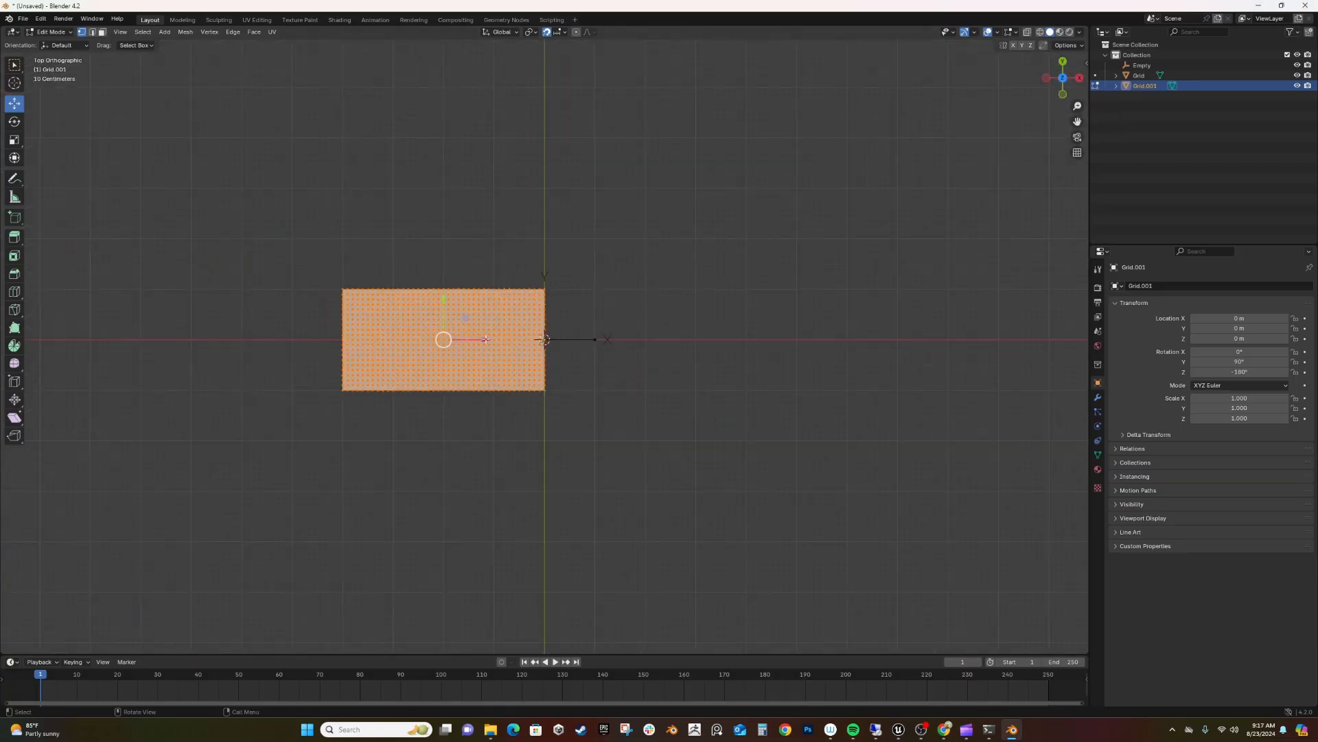
pyautogui.moveTo(486, 340); pyautogui.dragTo(690, 372)
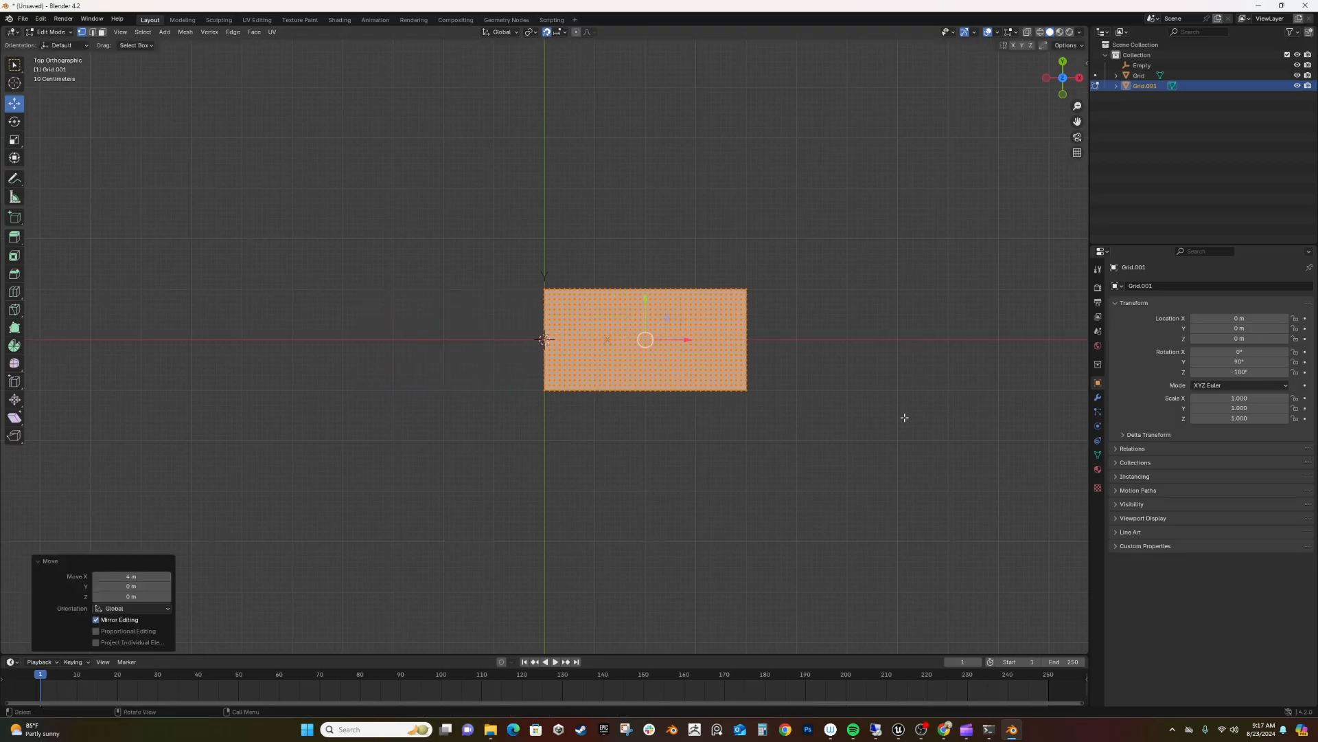
# Return the duplicated flat grid to Object Mode and apply all of its transforms.
pyautogui.moveTo(905, 417); pyautogui.dragTo(846, 339, button='middle')
pyautogui.press('Tab')
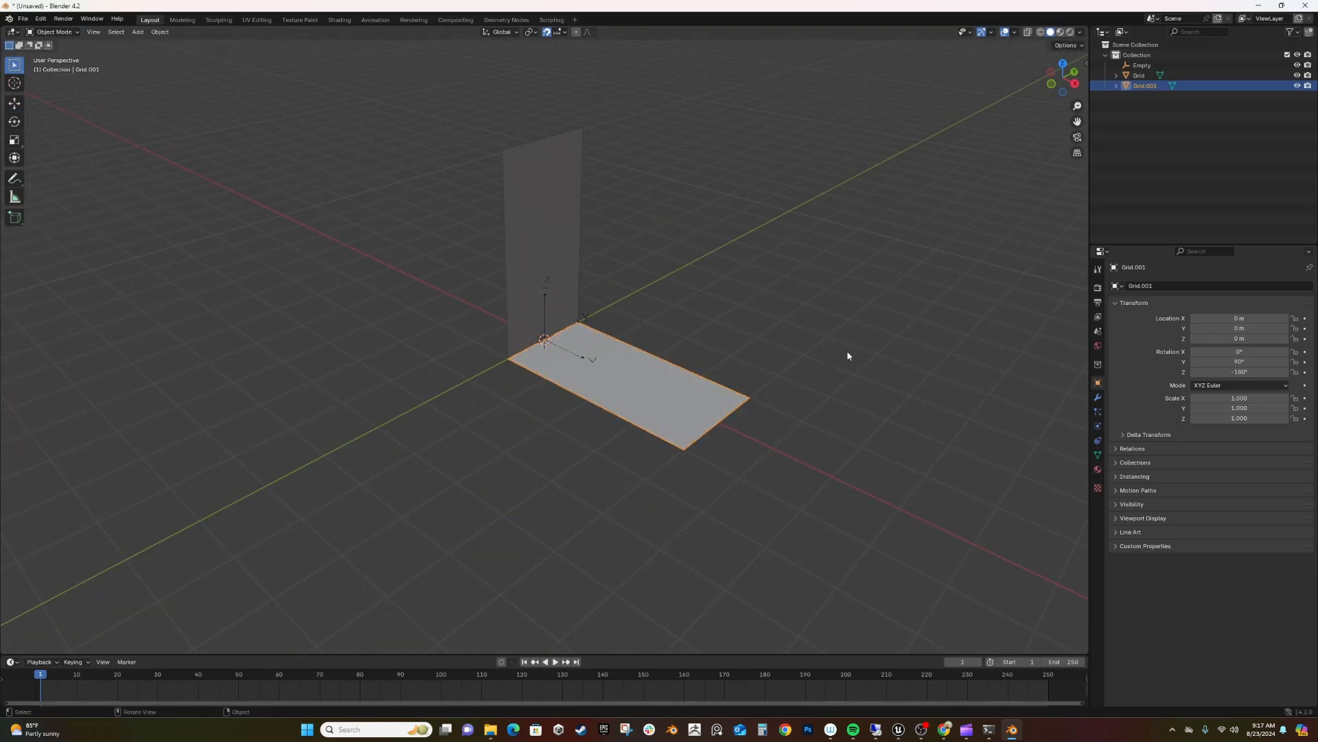
pyautogui.hotkey('ctrl', 'a')
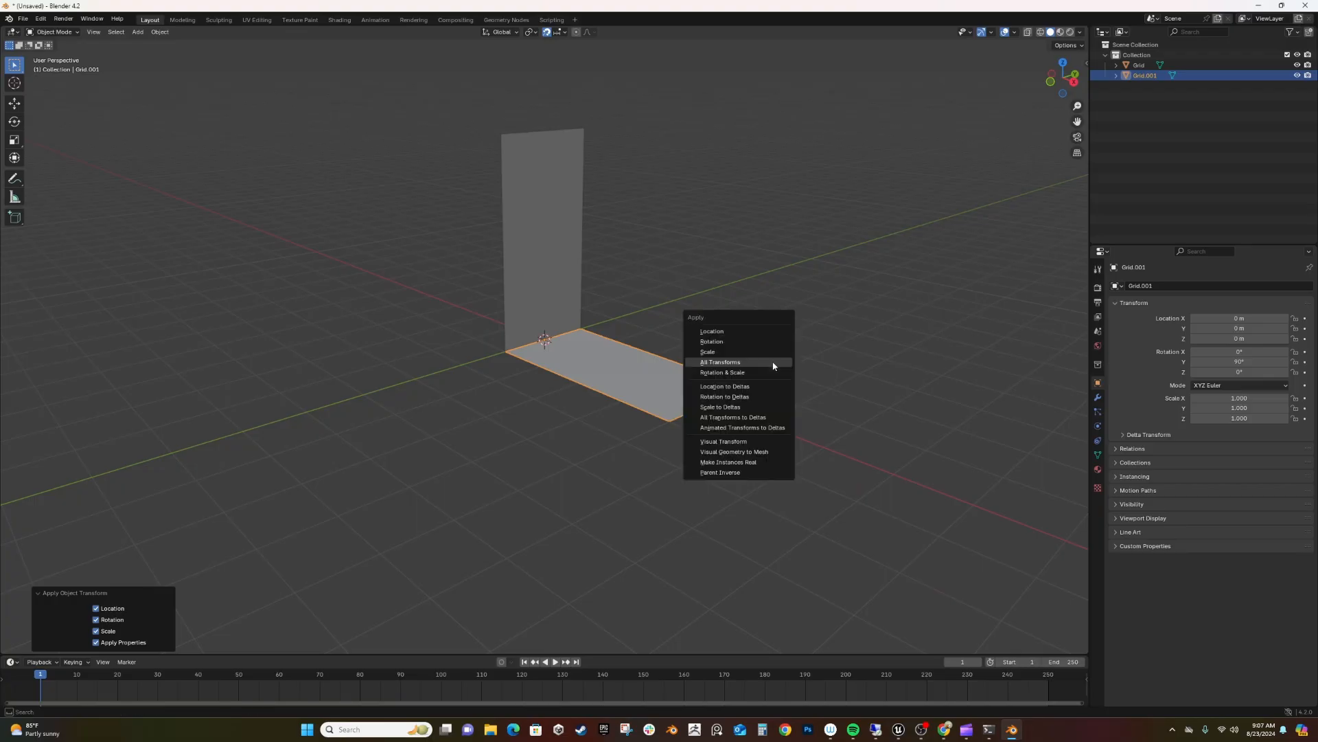
pyautogui.click(773, 365)
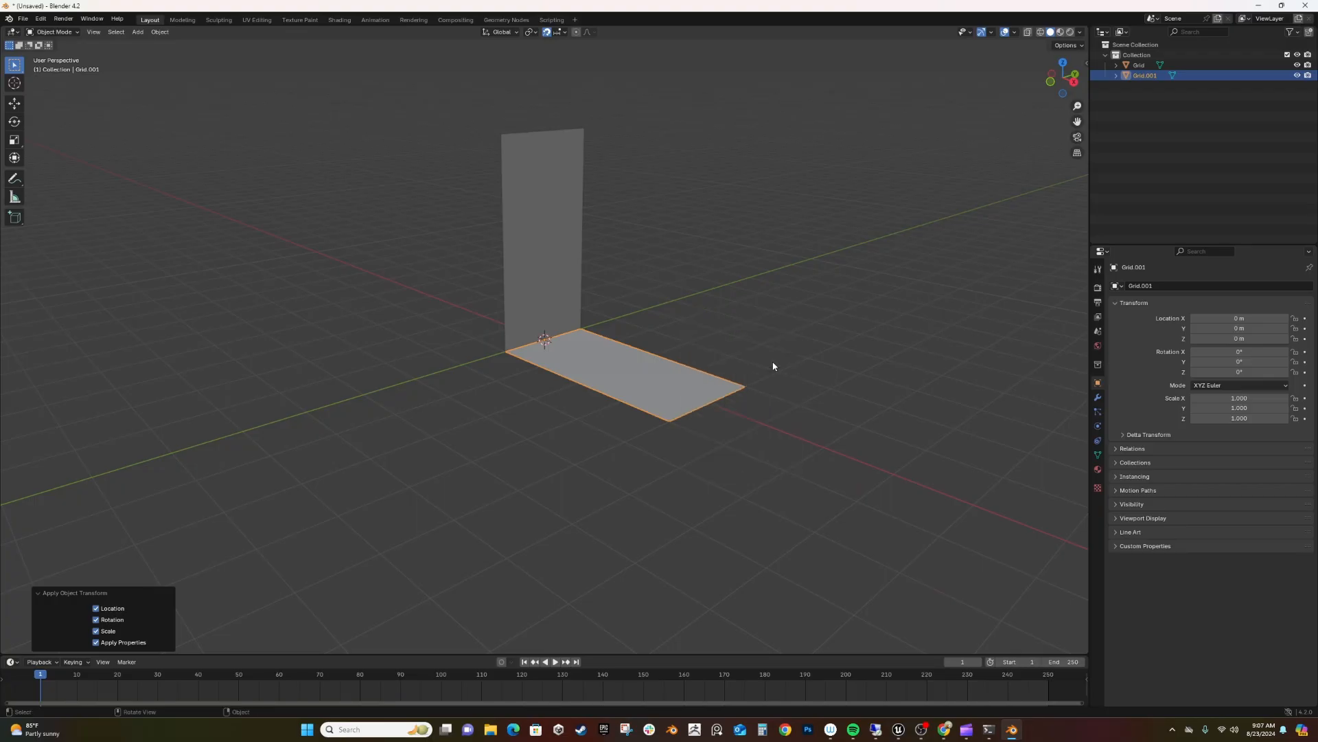
# Add a Simple Deform modifier to the upright grid and set it to Bend mode.
pyautogui.click(549, 204)
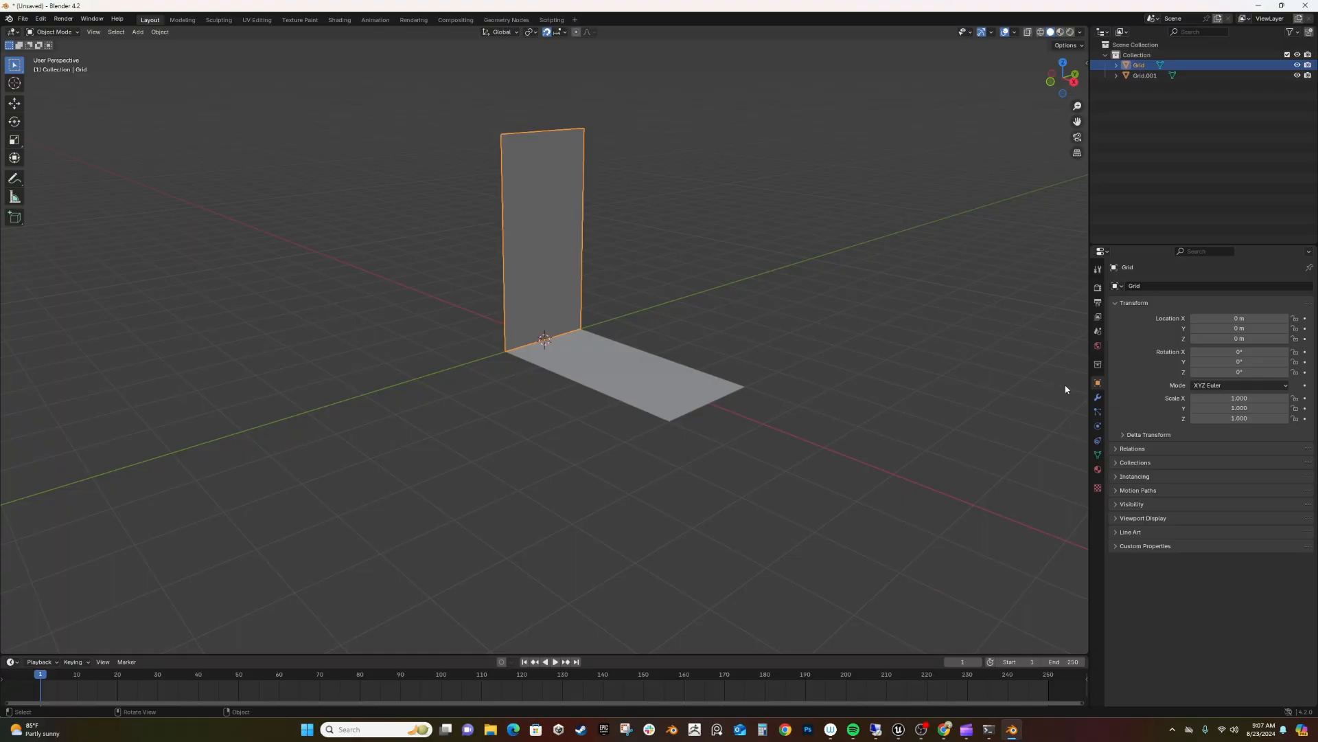
pyautogui.click(1097, 397)
pyautogui.click(1203, 286)
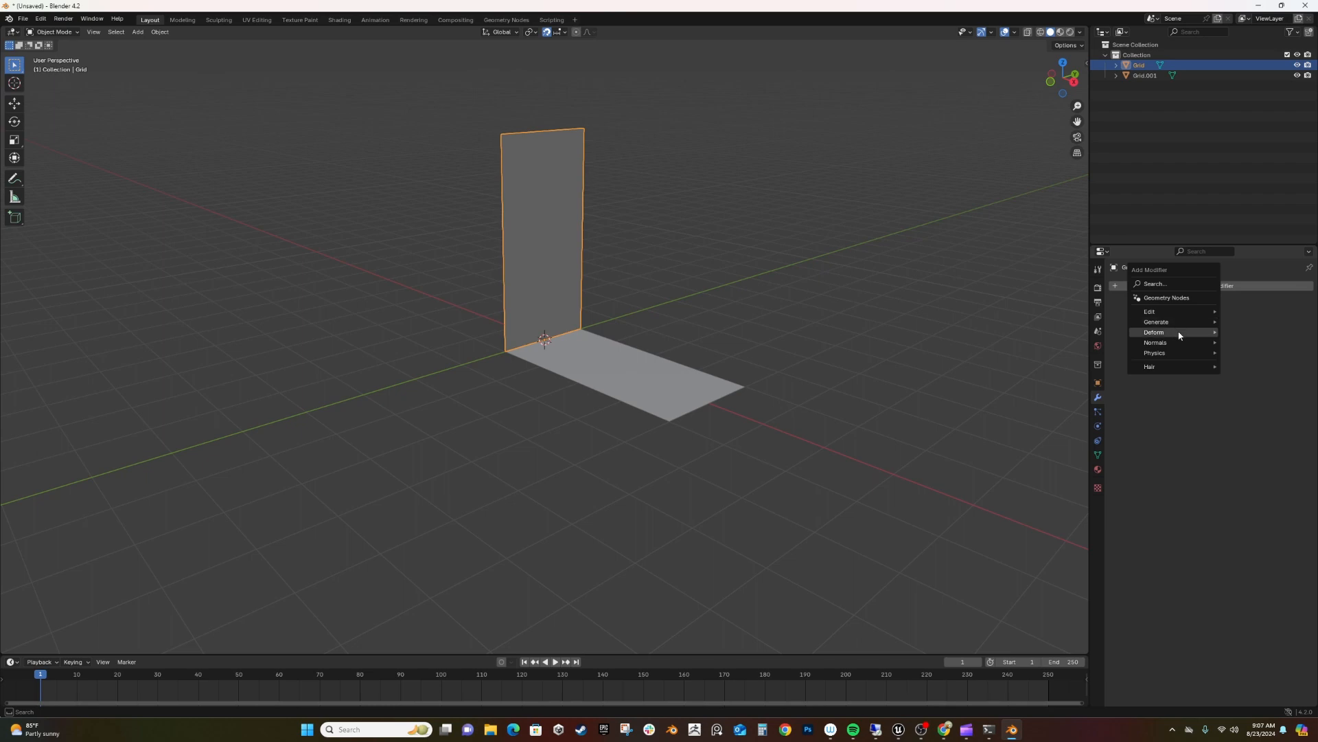
pyautogui.moveTo(1179, 334)
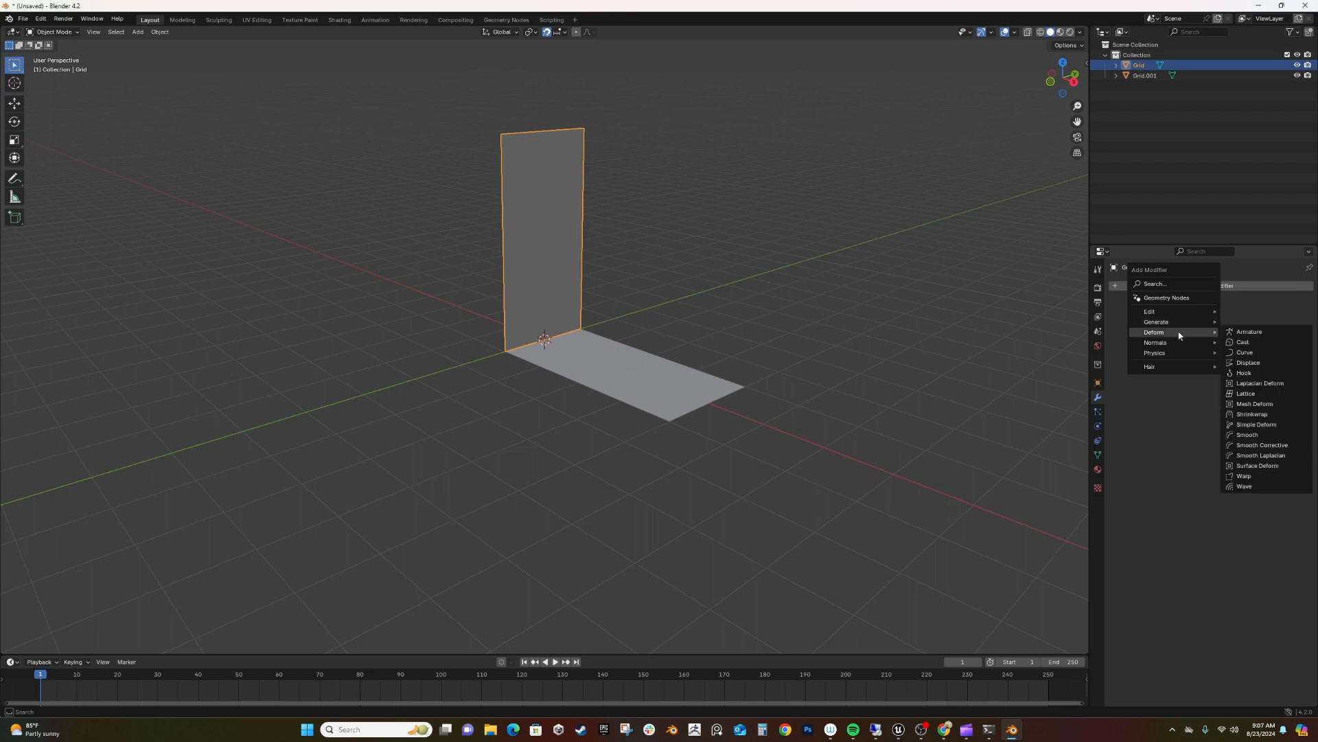
pyautogui.click(1253, 424)
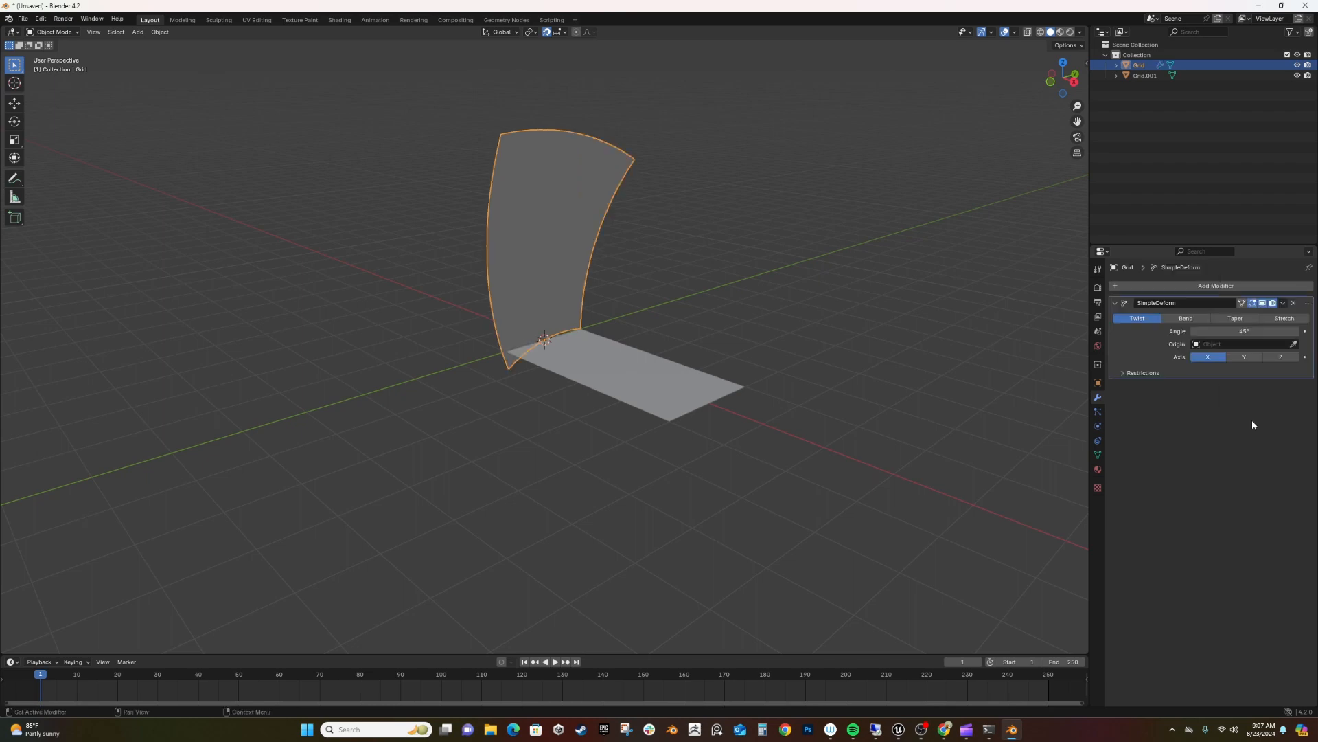
pyautogui.click(1195, 318)
# Make the Simple Deform modifier bend the upright grid around the Y axis with an angle of -90°.
pyautogui.click(1229, 331)
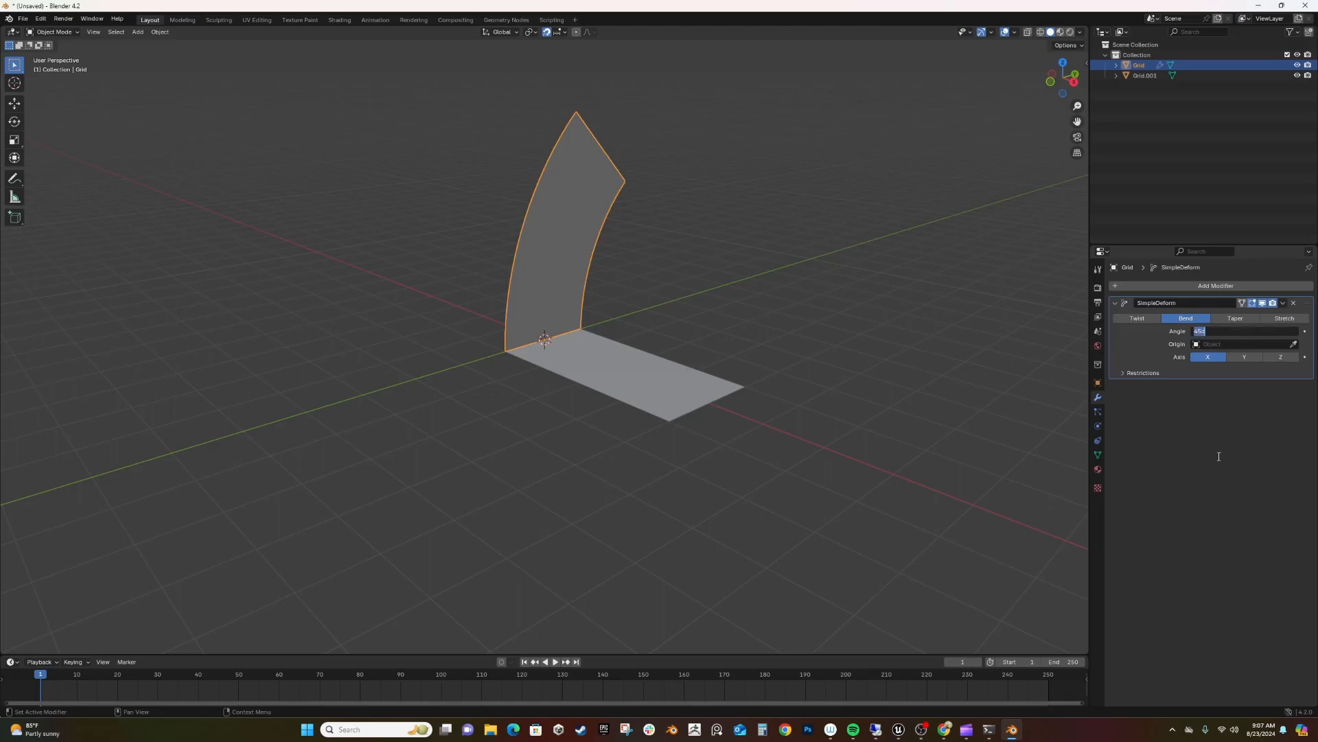
pyautogui.write('90')
pyautogui.press('Return')
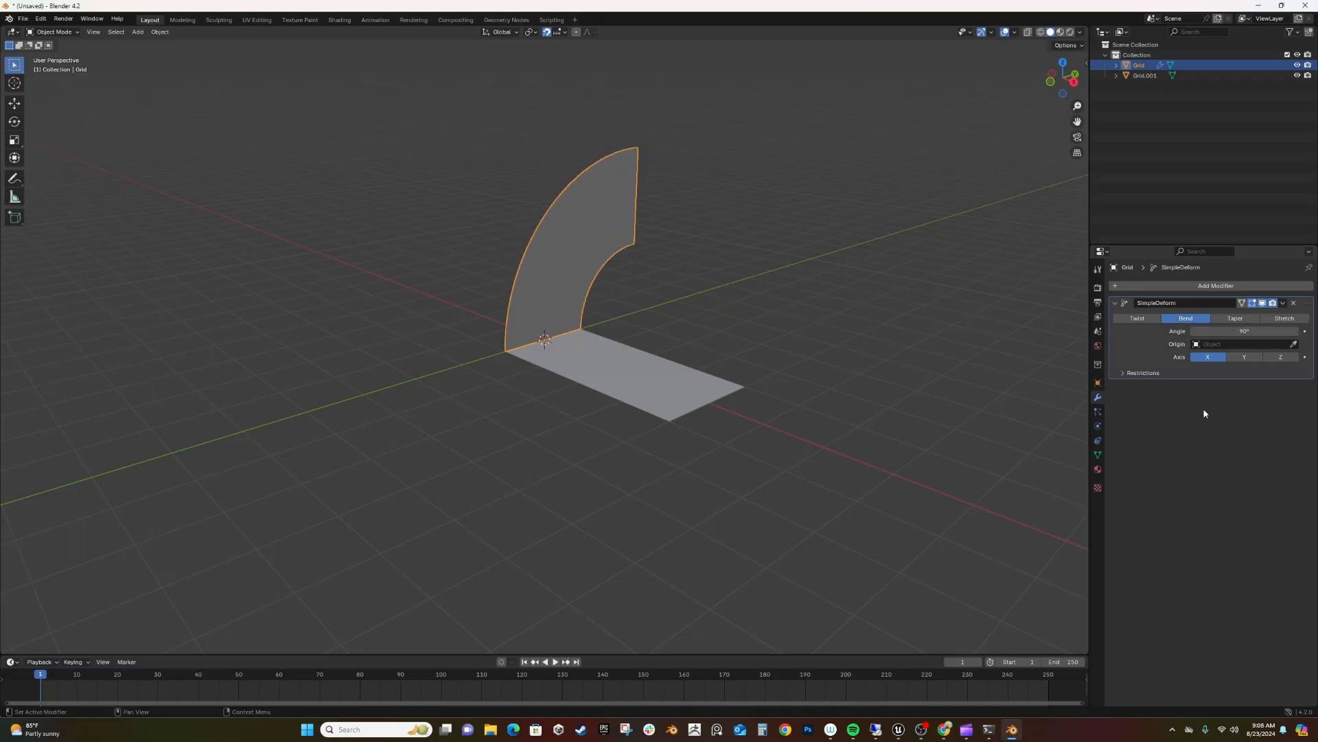
pyautogui.click(1123, 374)
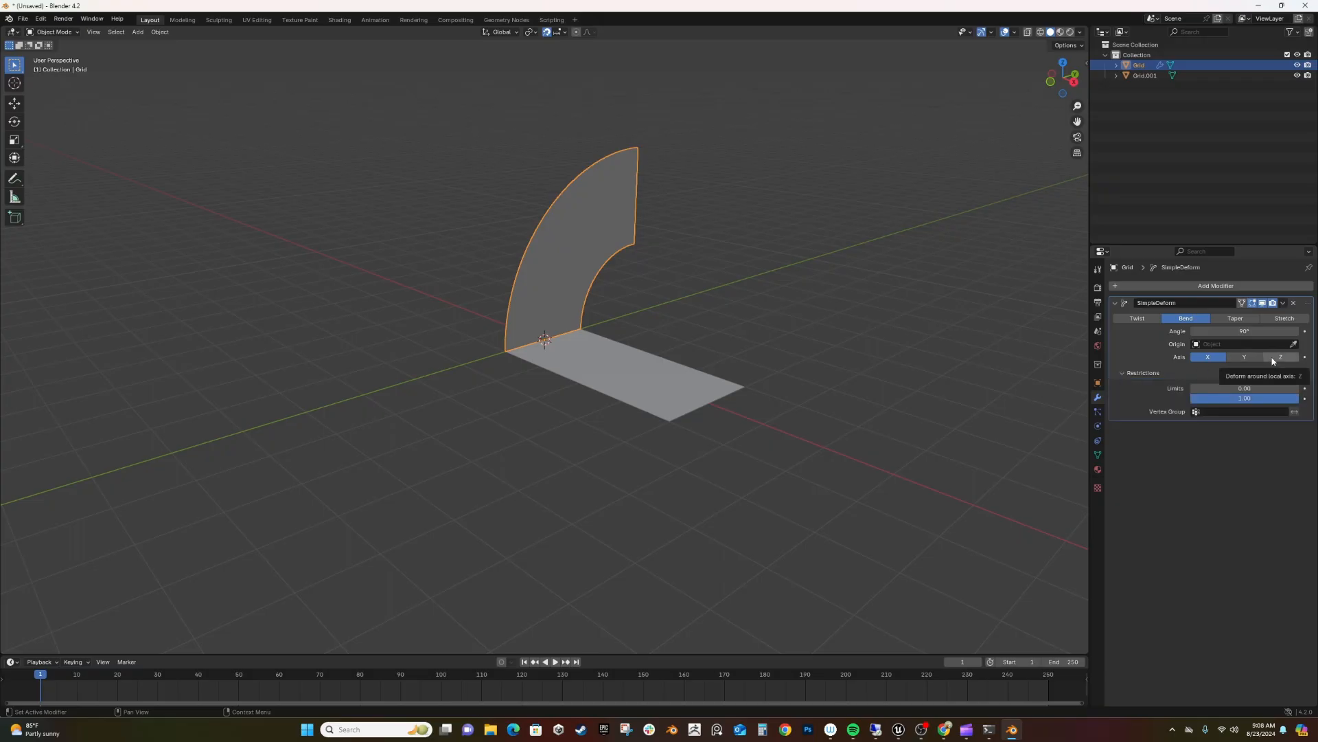
pyautogui.click(1243, 358)
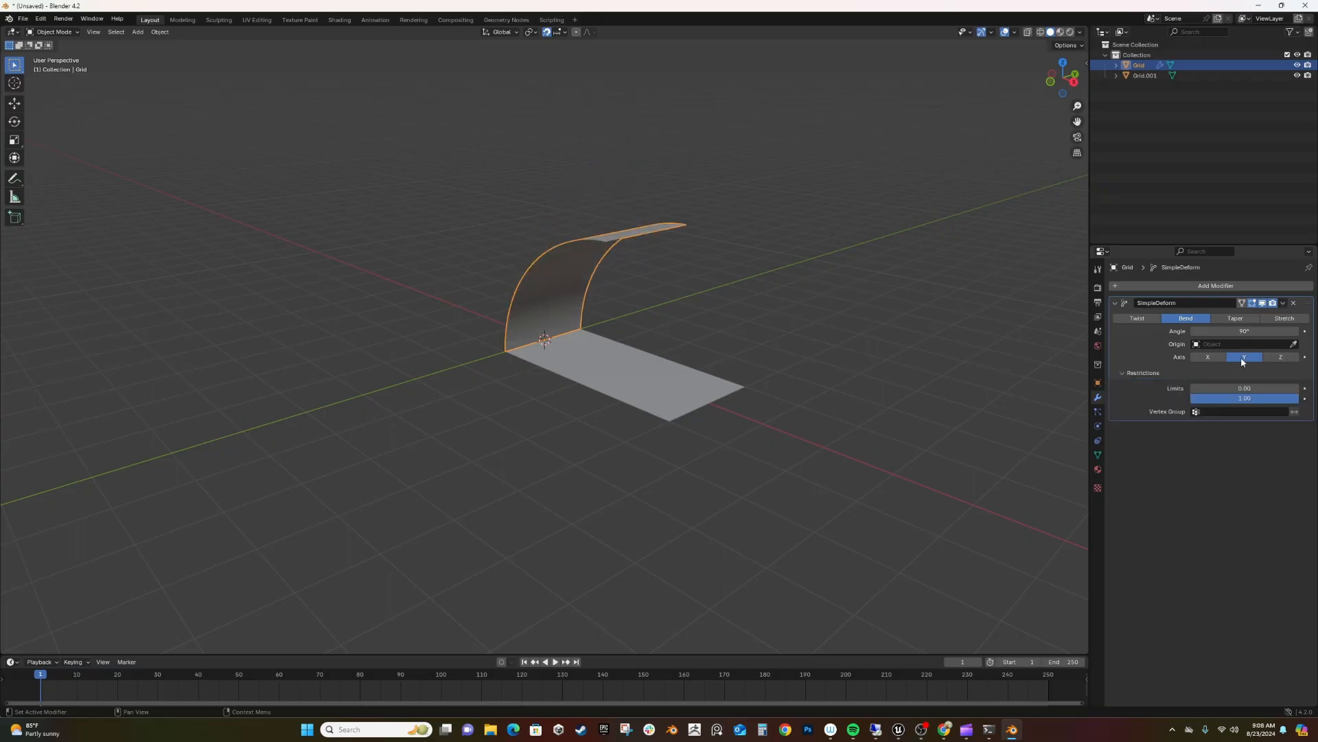
pyautogui.click(1242, 330)
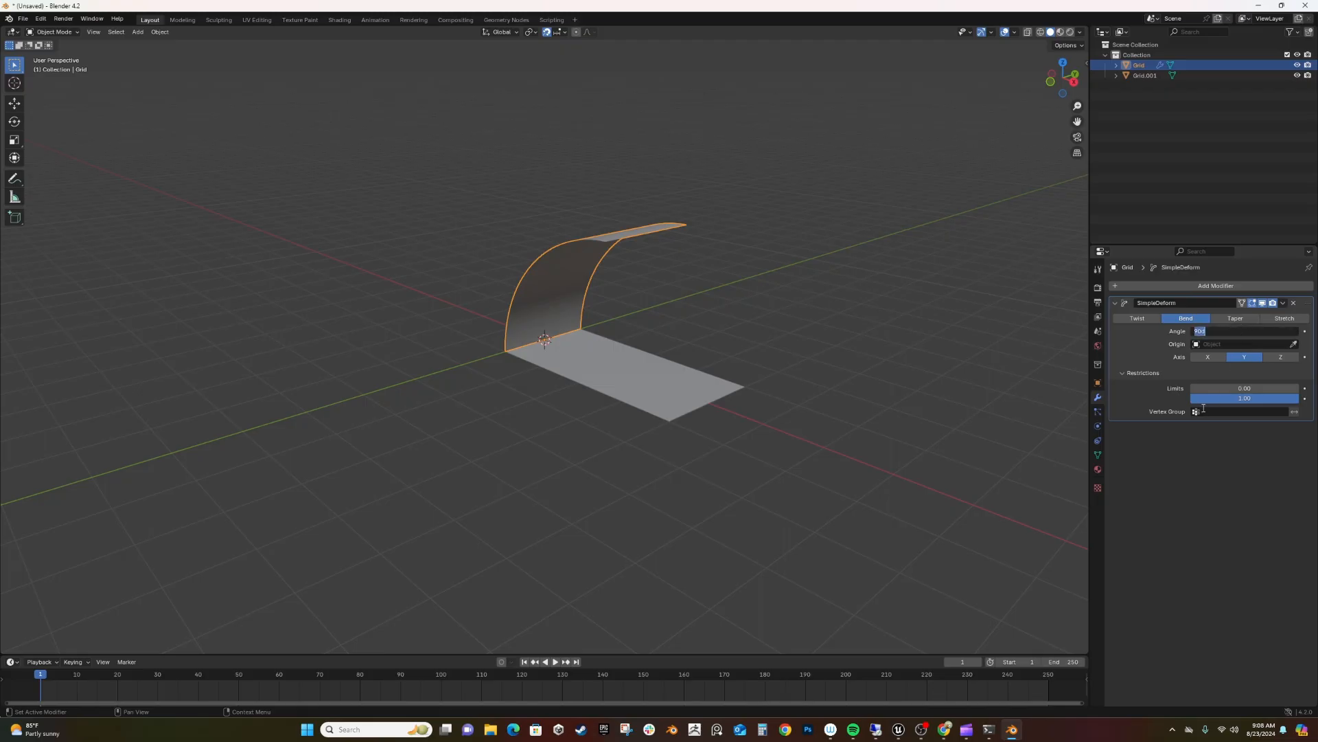
pyautogui.write('-90')
pyautogui.press('Return')
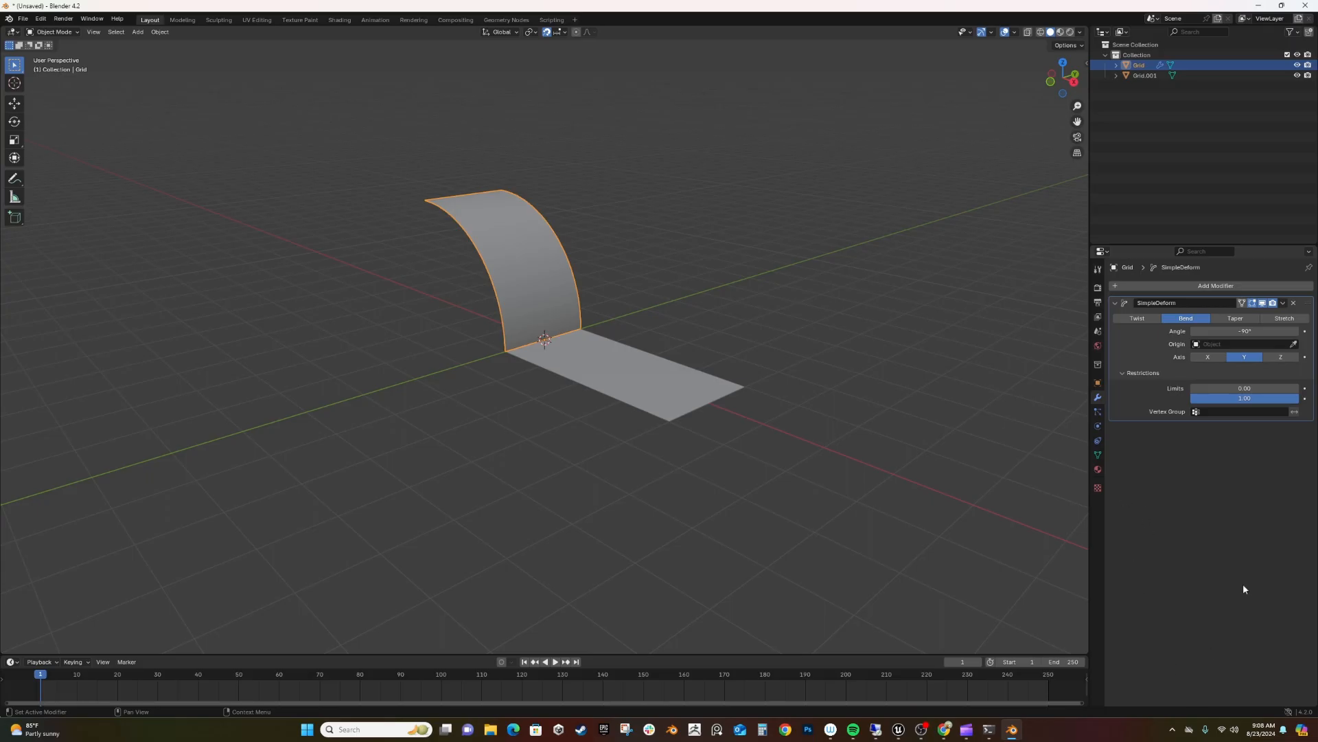
# Set the lower limit of the bend modifier's restrictions to 0.6.
pyautogui.click(1253, 388)
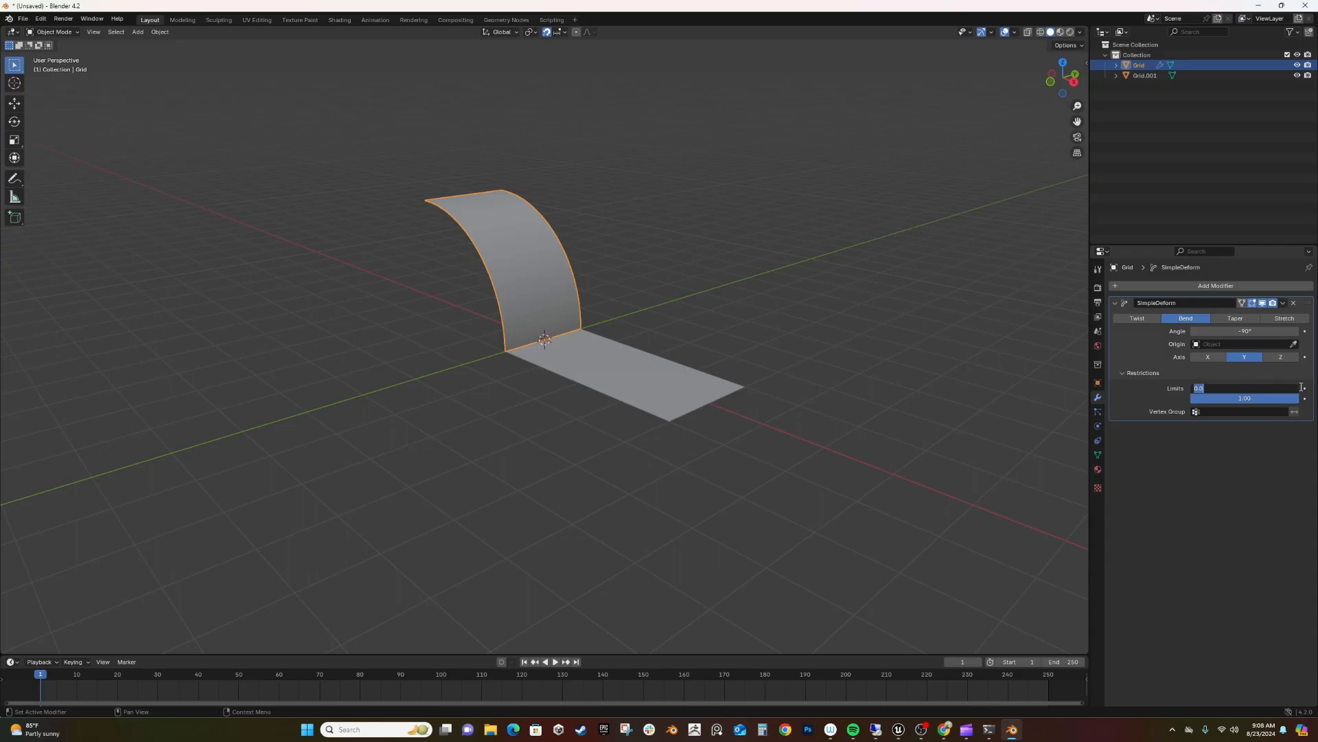
pyautogui.write('.9')
pyautogui.press('BackSpace')
pyautogui.write('6')
pyautogui.press('Return')
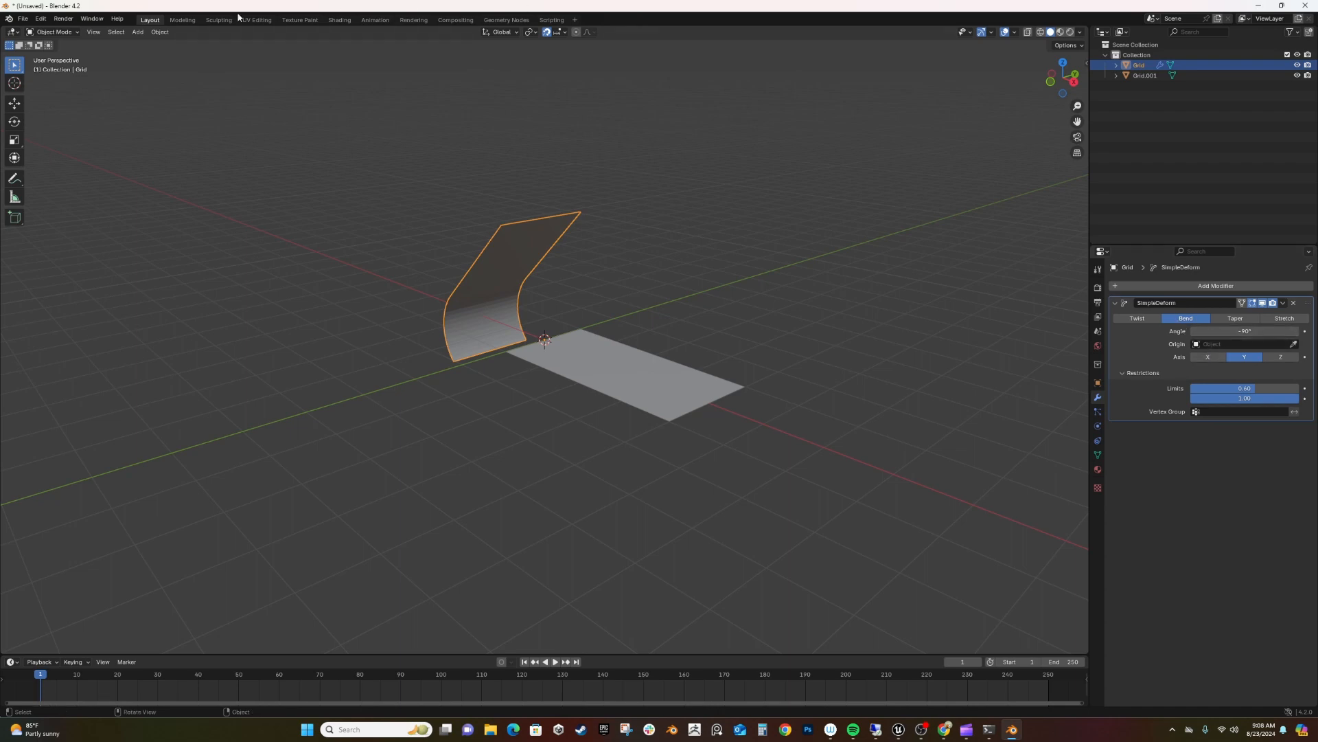
# Add an Arrows empty at the world origin and assign it as the origin of the upright grid's Simple Deform modifier.
pyautogui.click(137, 32)
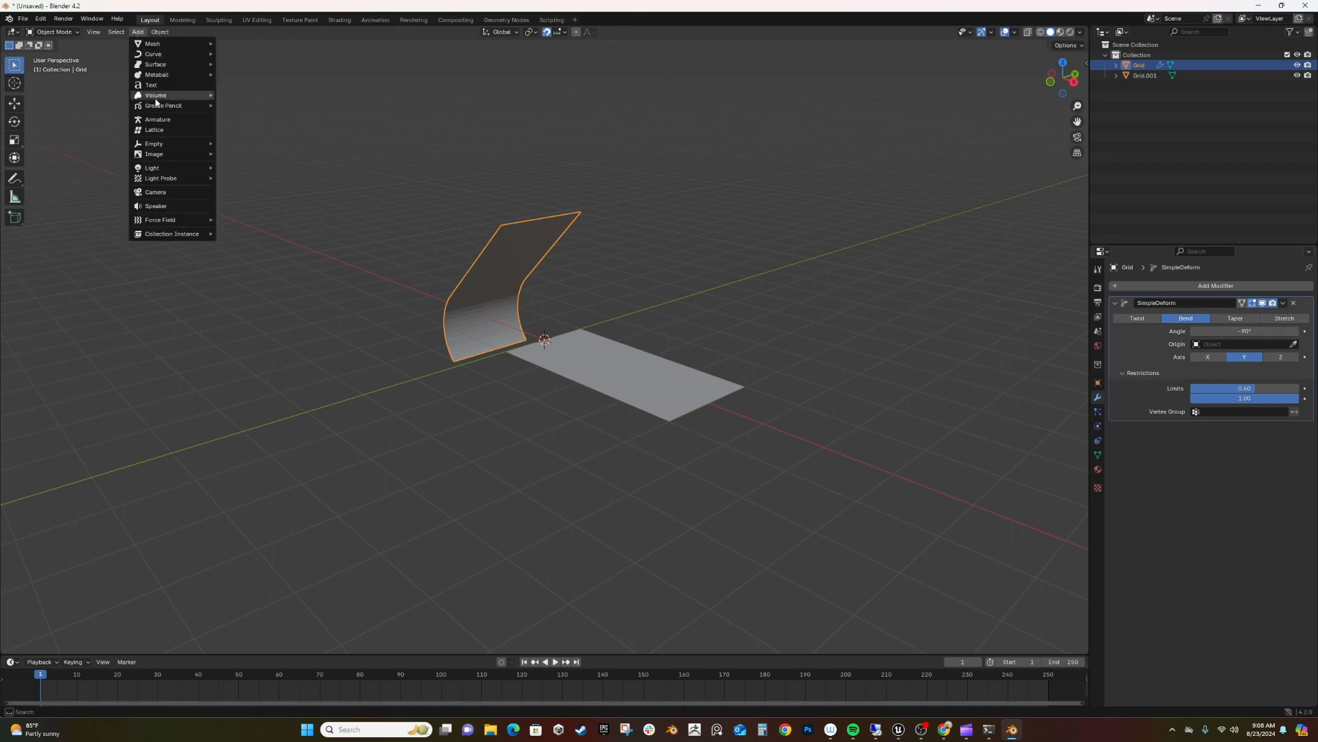
pyautogui.moveTo(170, 144)
pyautogui.click(234, 157)
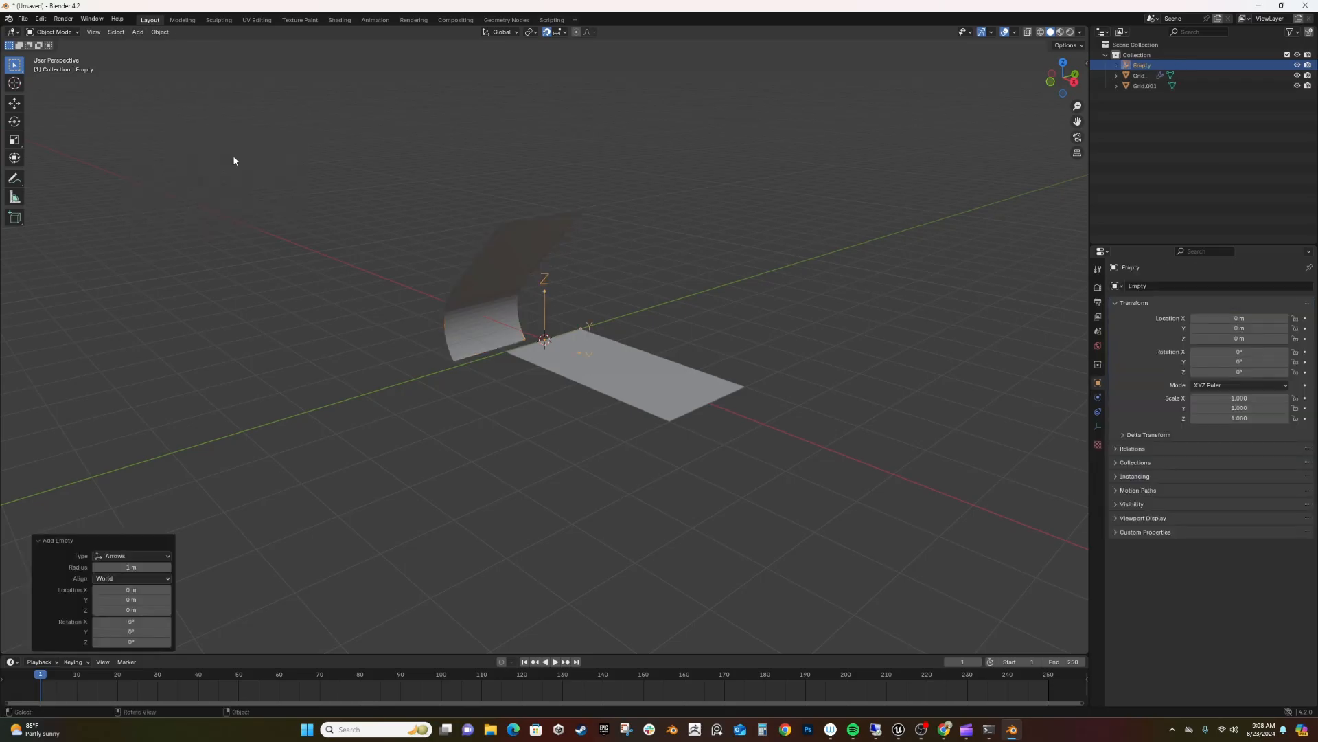
pyautogui.click(1160, 75)
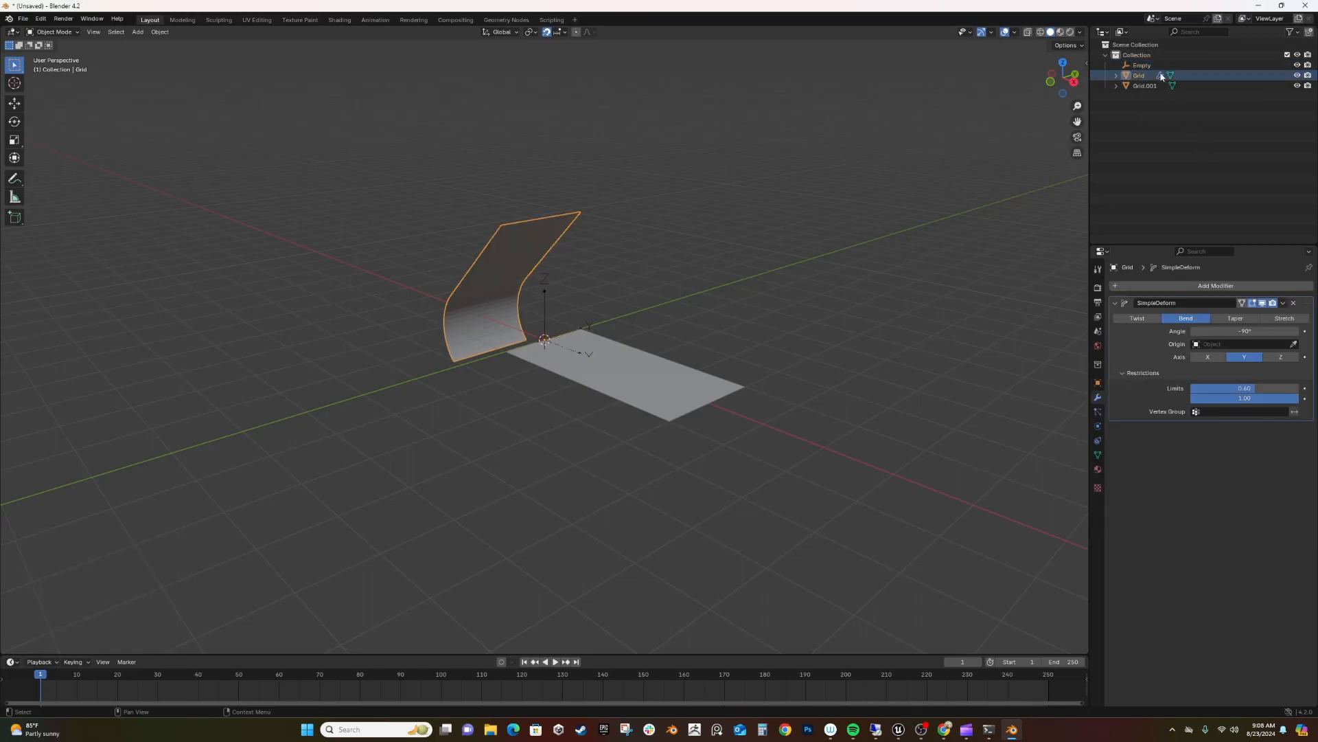
pyautogui.click(1294, 344)
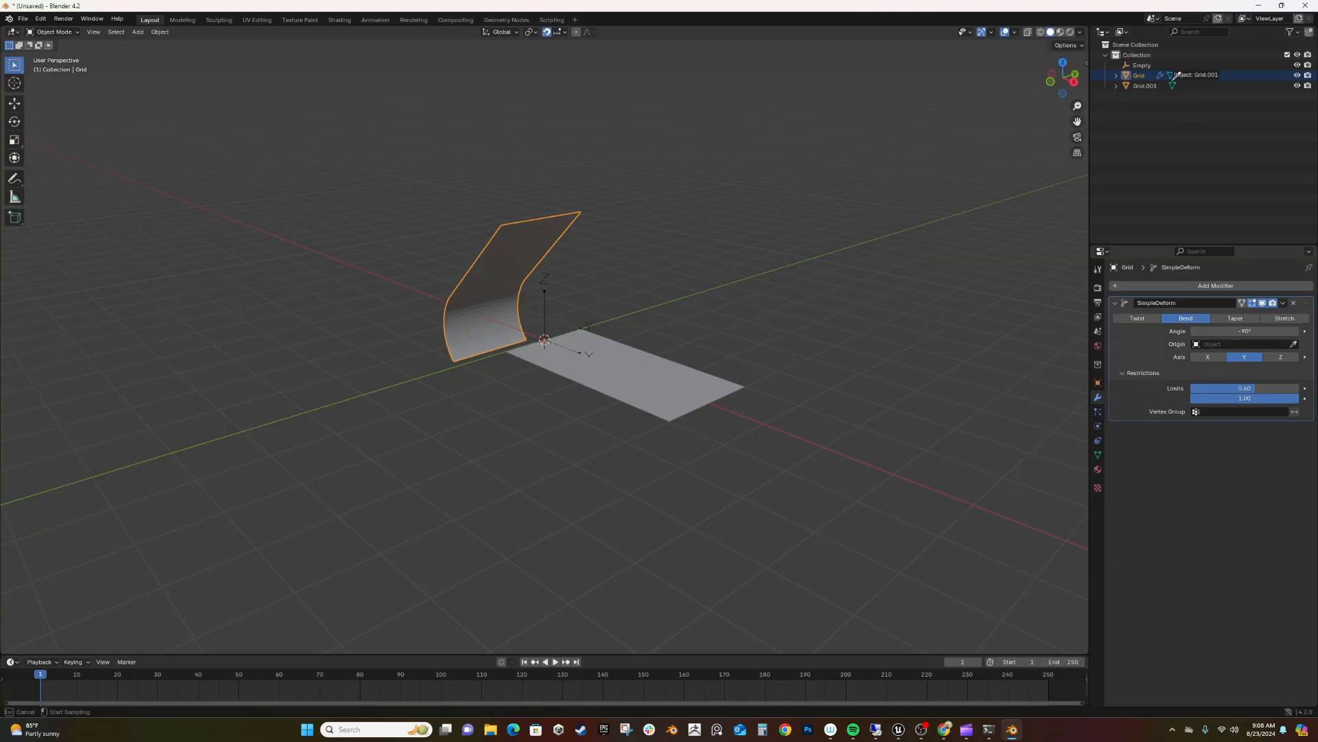
pyautogui.click(1147, 65)
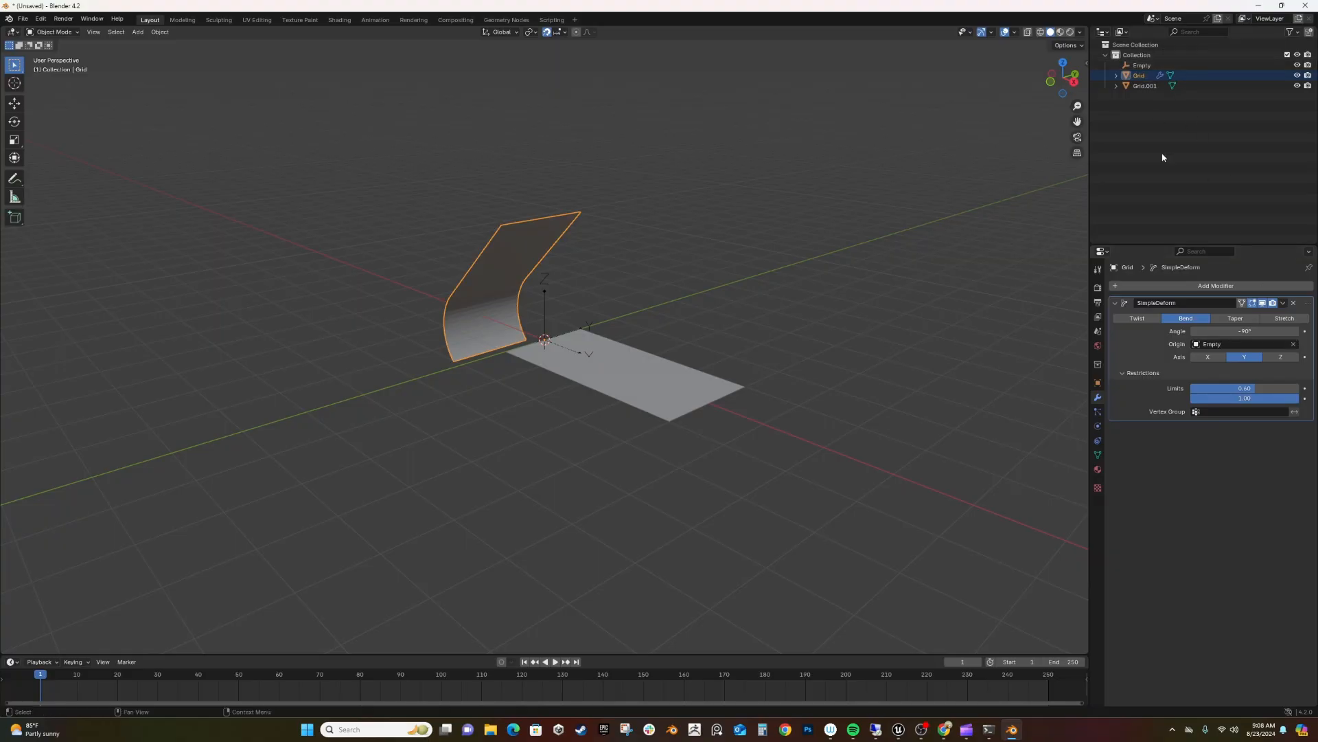
# Set the empty's Z location to 2.4 m so the bend starts higher up the waterfall grid.
pyautogui.click(545, 288)
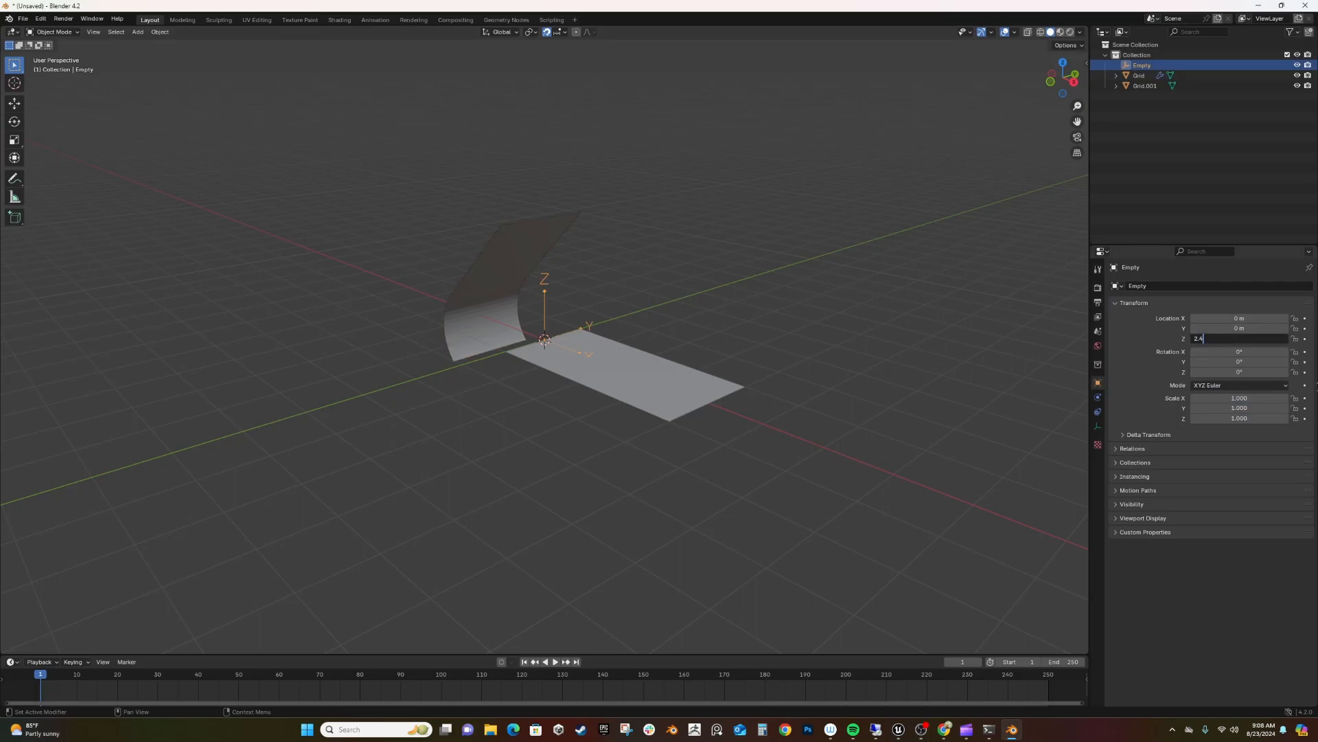
pyautogui.press('Return')
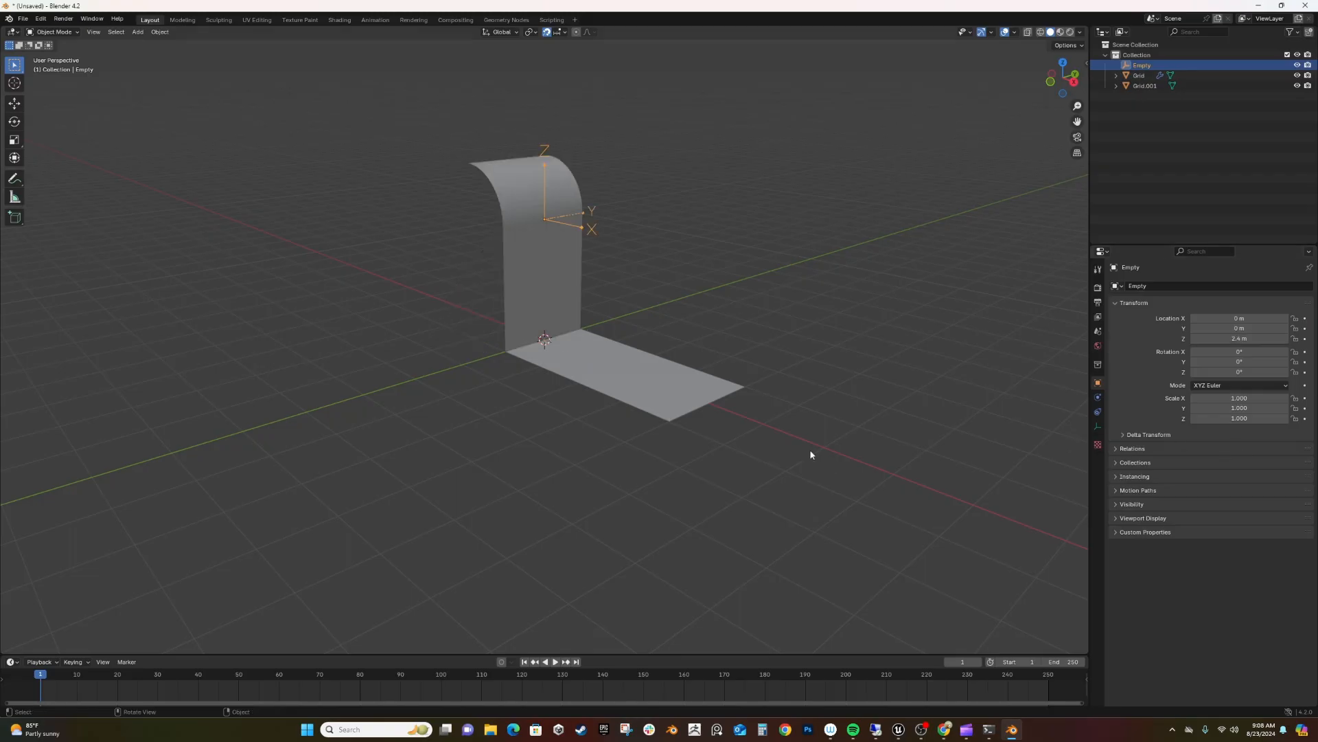
pyautogui.moveTo(697, 425); pyautogui.dragTo(578, 459, button='middle')
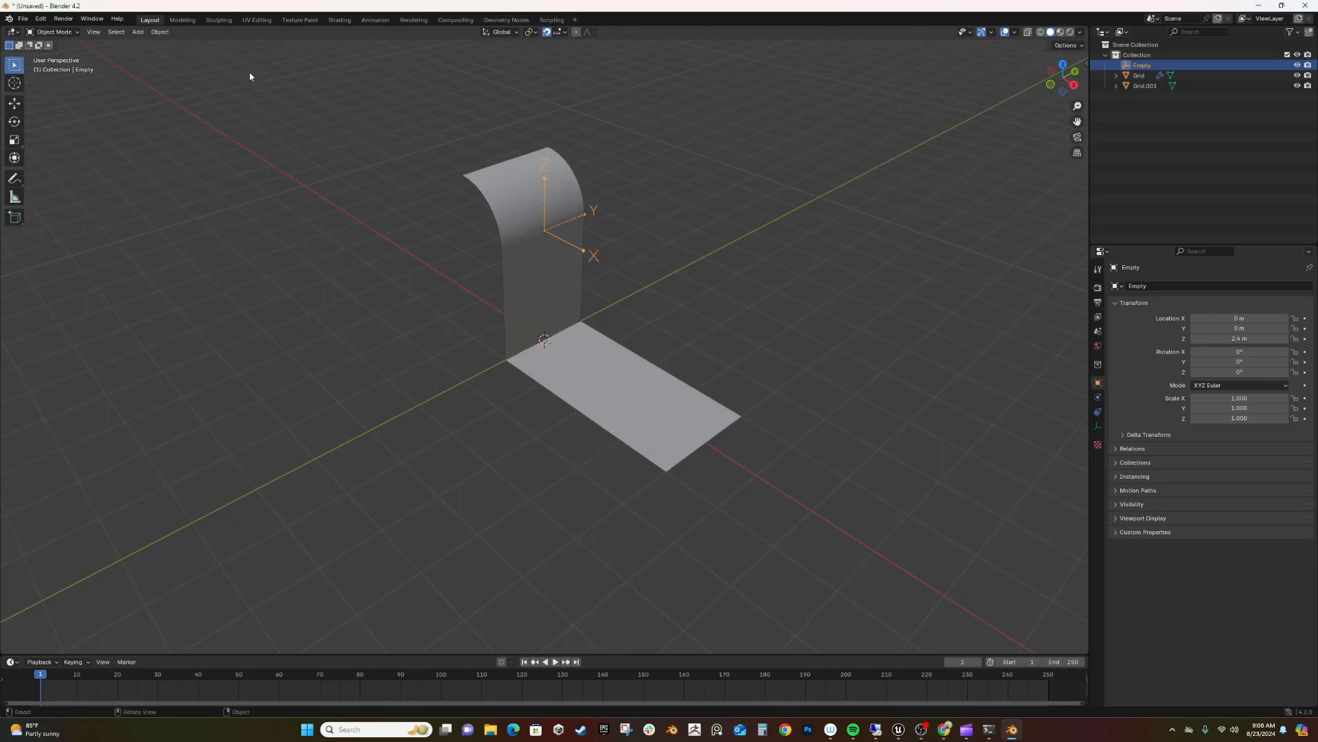
# Apply smooth shading to both the bent waterfall grid and the flat pool grid.
pyautogui.rightClick(515, 190)
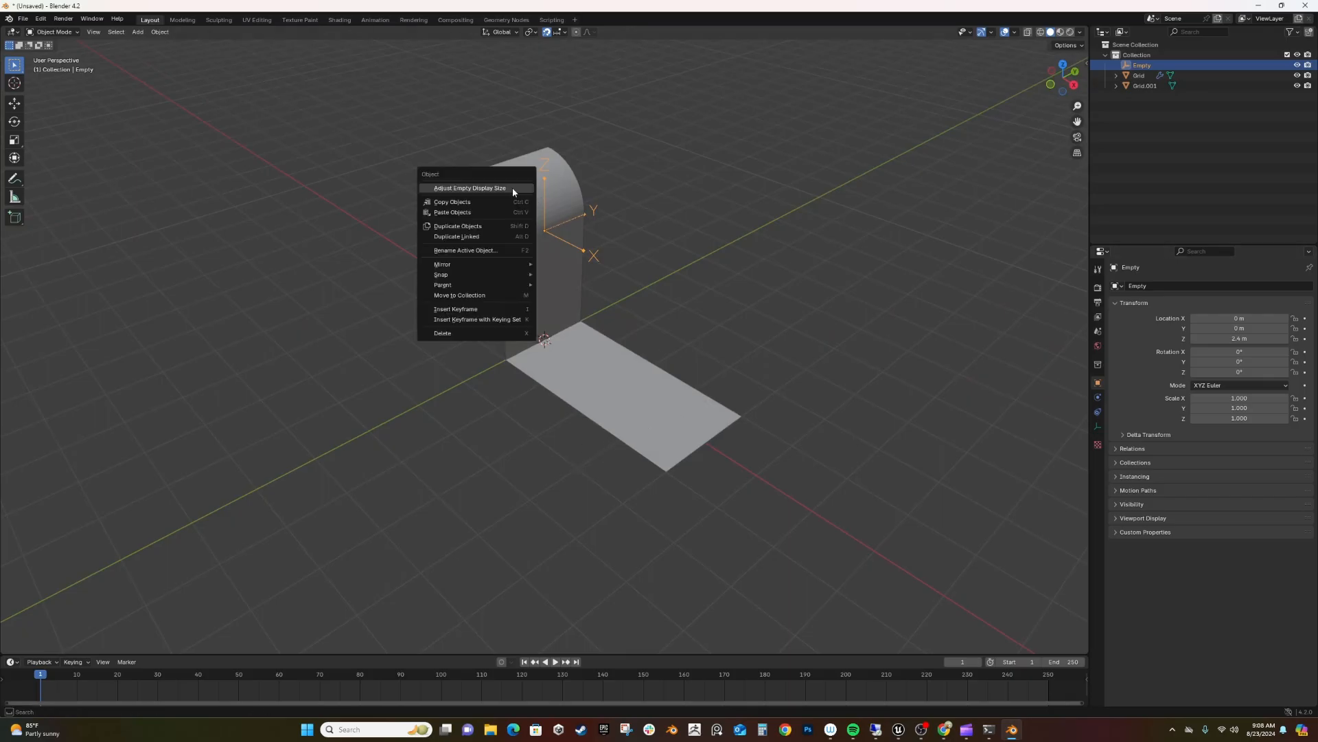
pyautogui.press('Escape')
pyautogui.click(526, 194)
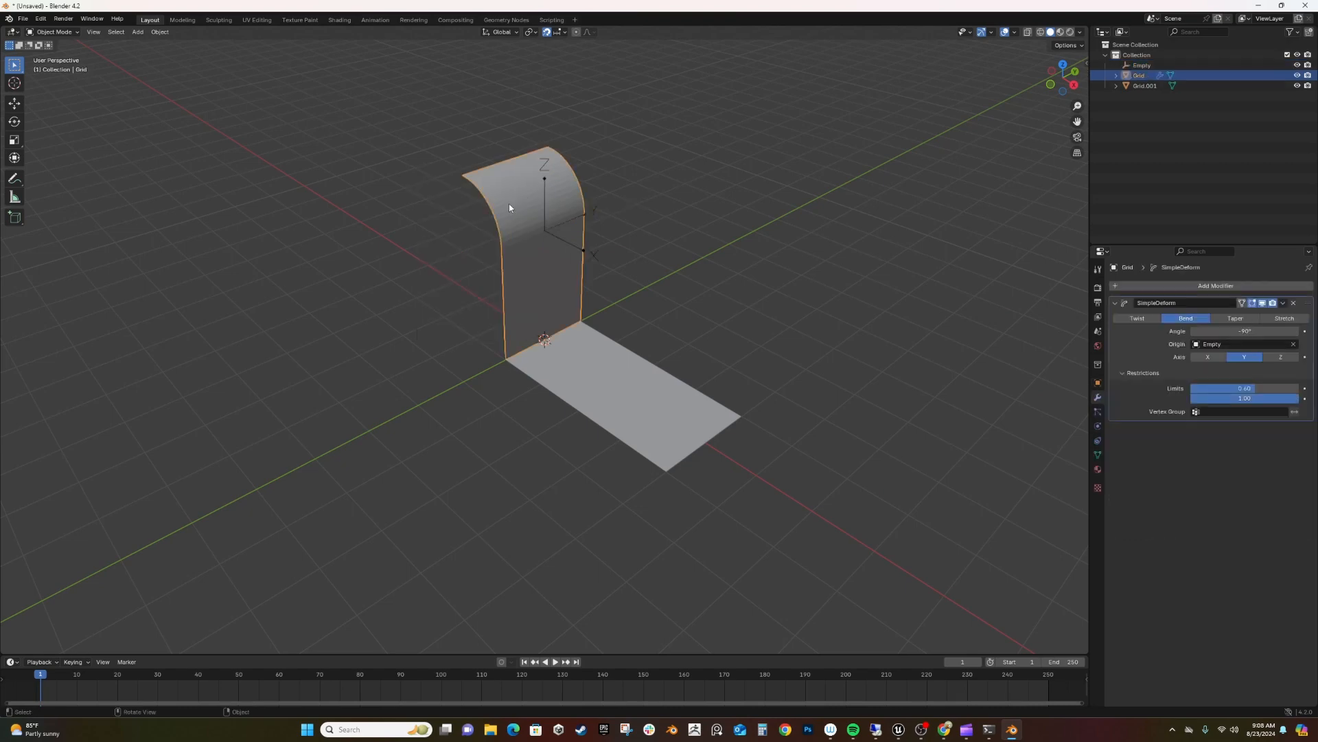
pyautogui.rightClick(509, 203)
pyautogui.click(509, 202)
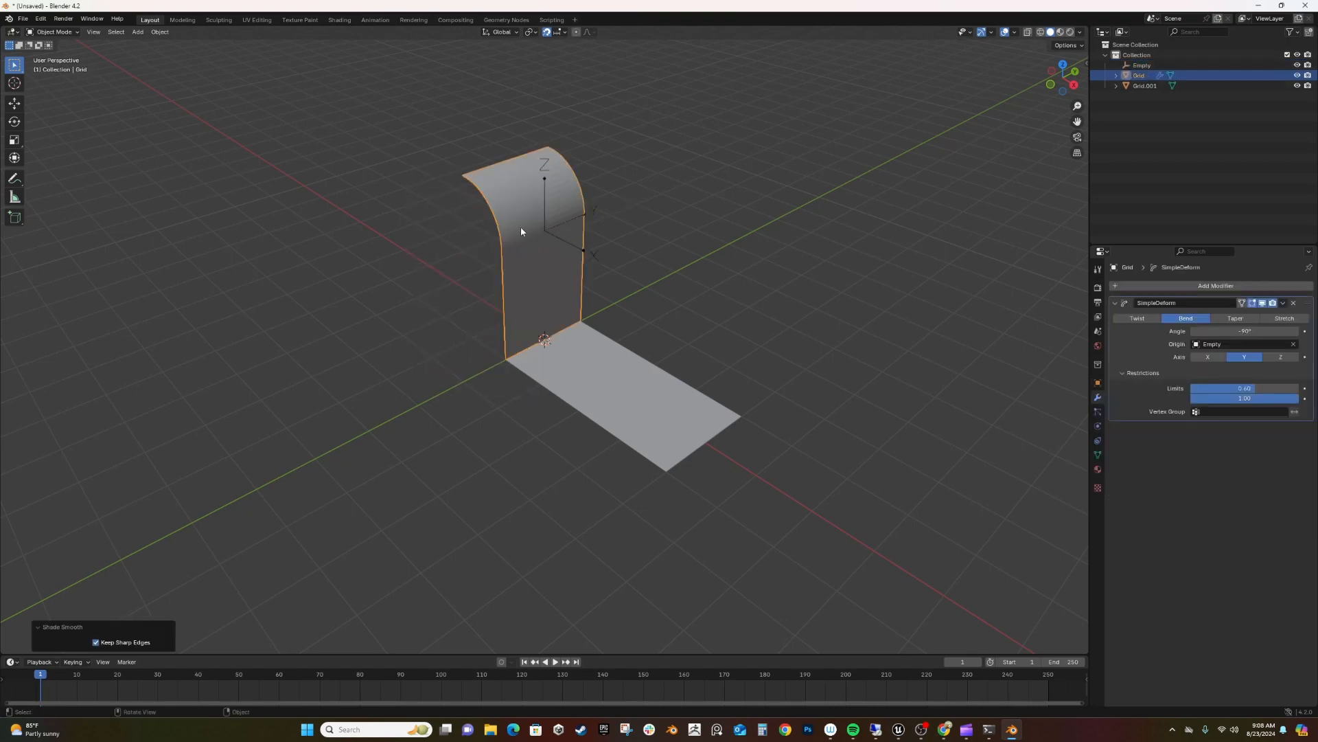
pyautogui.rightClick(605, 380)
pyautogui.press('Escape')
pyautogui.click(604, 380)
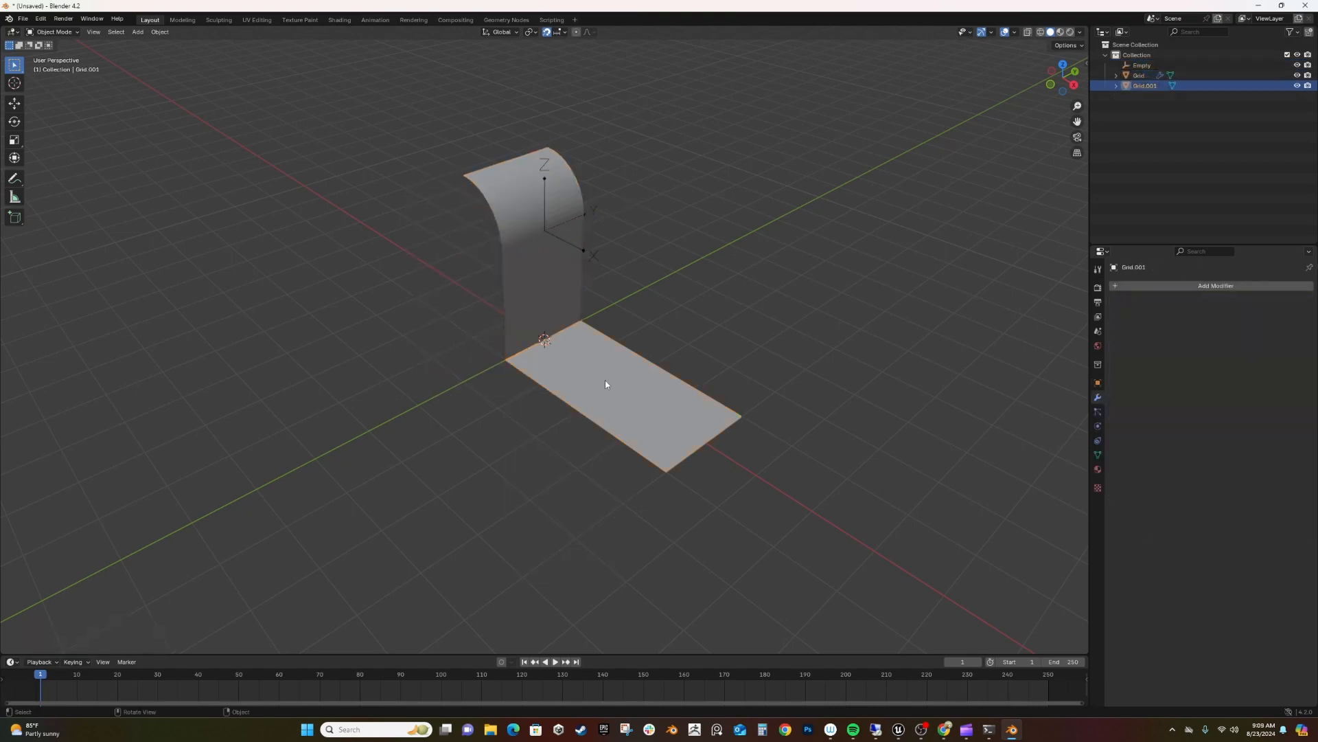
pyautogui.rightClick(605, 383)
pyautogui.click(606, 384)
# Apply the Simple Deform modifier on the bent waterfall grid.
pyautogui.moveTo(606, 383); pyautogui.dragTo(616, 359, button='middle')
pyautogui.click(521, 285)
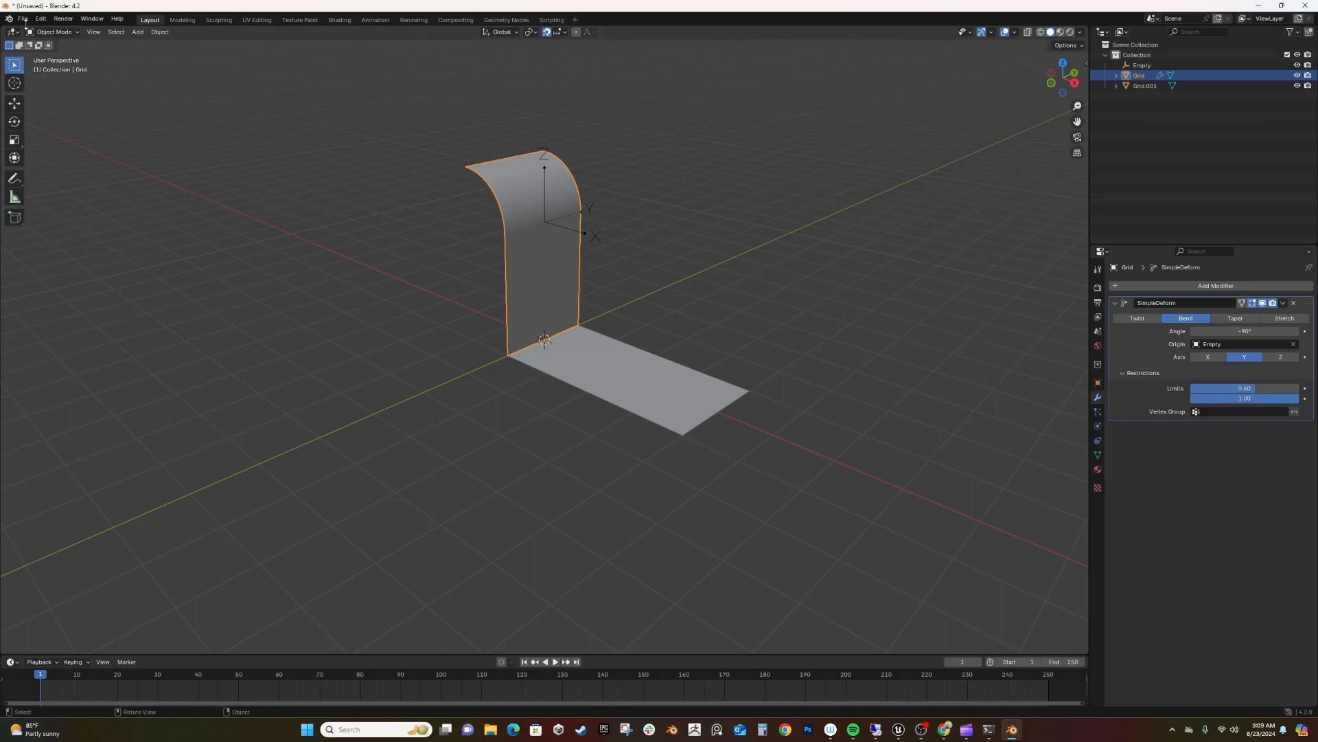
pyautogui.click(1283, 303)
pyautogui.click(1268, 315)
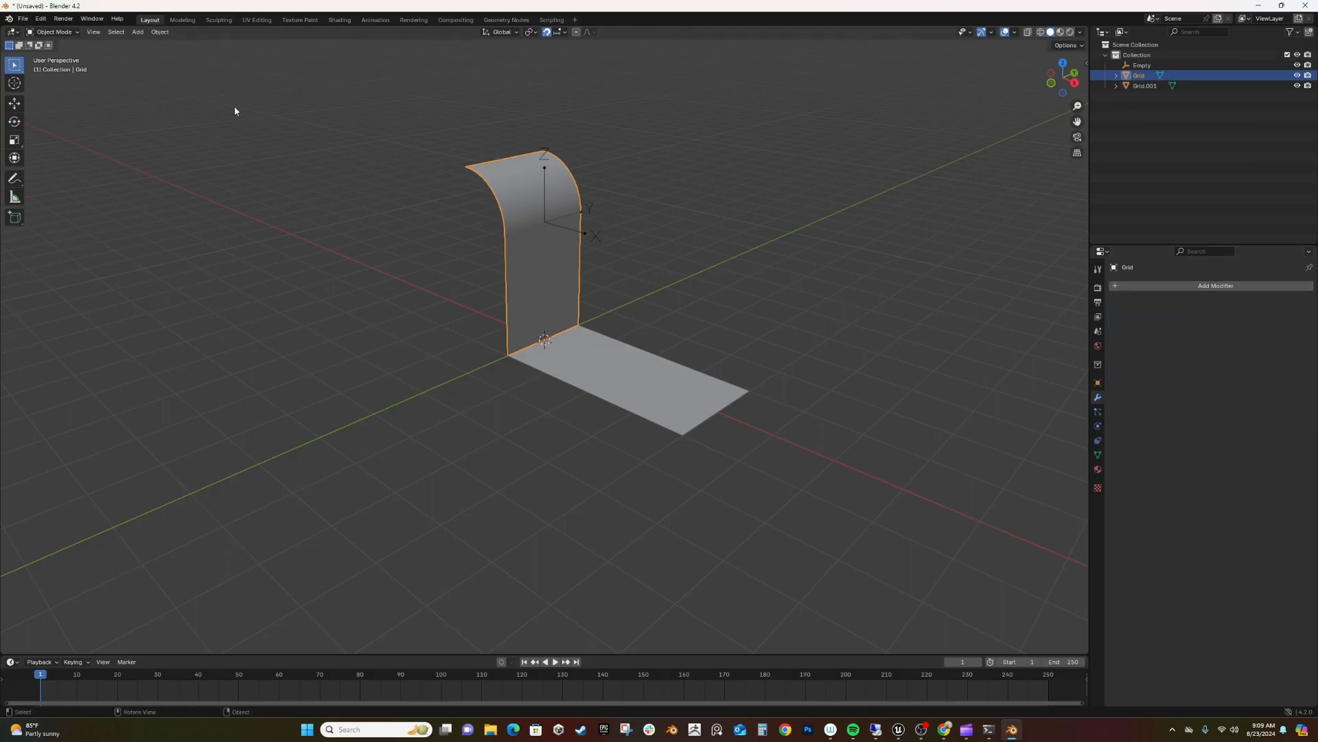
# Start an FBX export of the waterfall grid into the Waterfall folder, limited to selected objects and the Mesh object type.
pyautogui.click(23, 18)
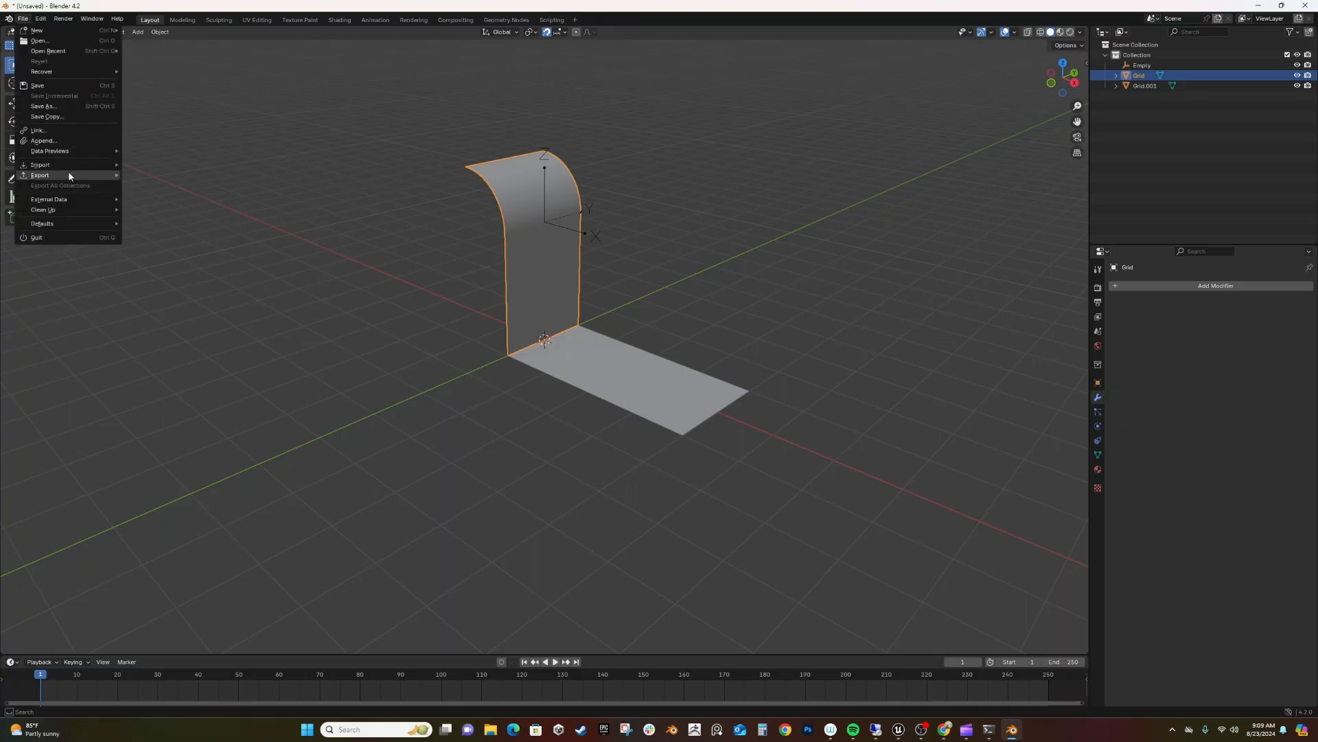
pyautogui.moveTo(68, 177)
pyautogui.click(182, 270)
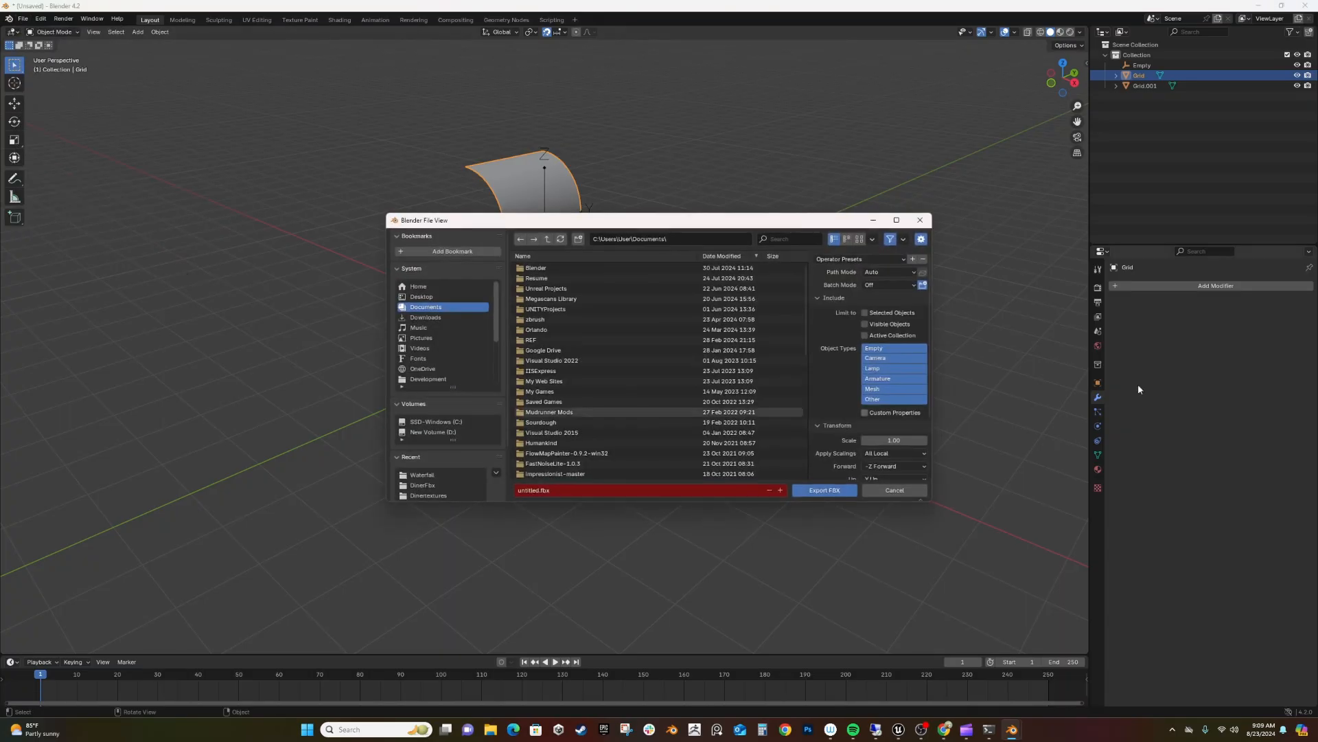
pyautogui.click(881, 389)
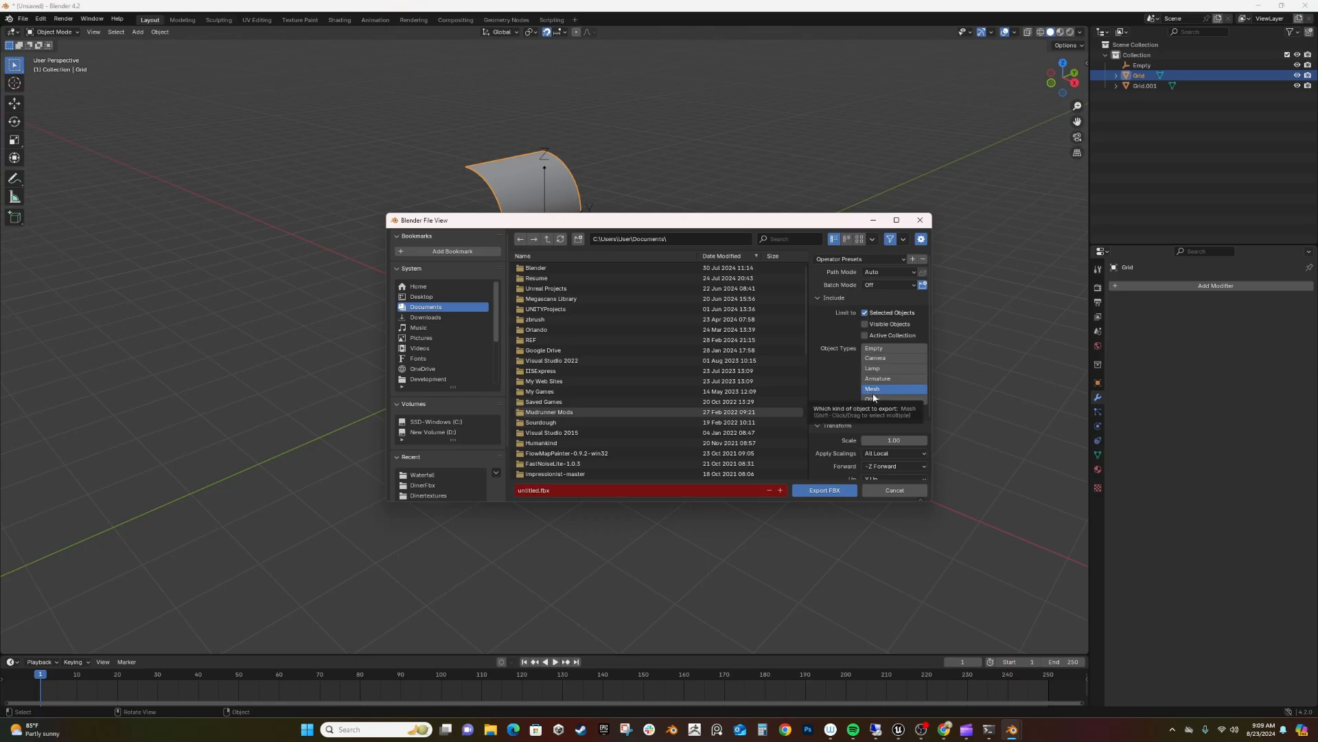
pyautogui.click(424, 475)
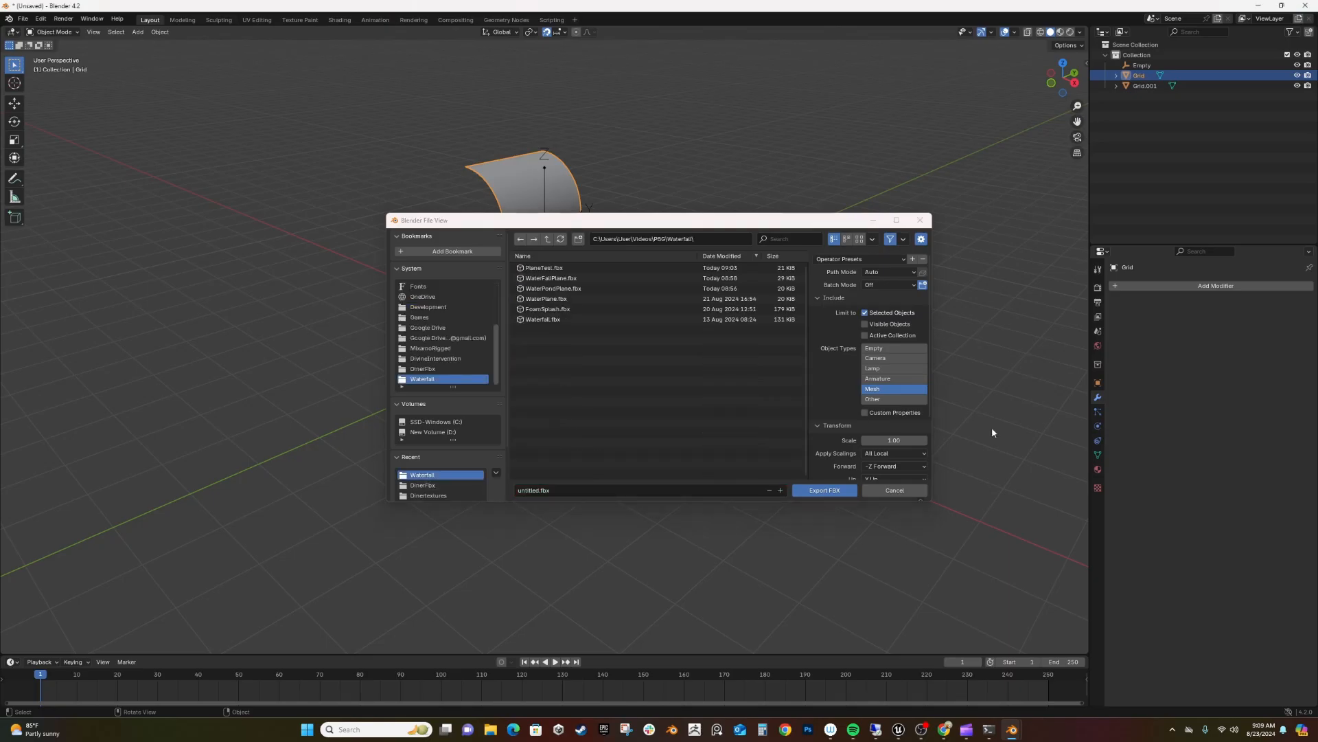
# Set the FBX export's transform axes to X Forward and Z Up.
pyautogui.scroll(-3, 903, 385)
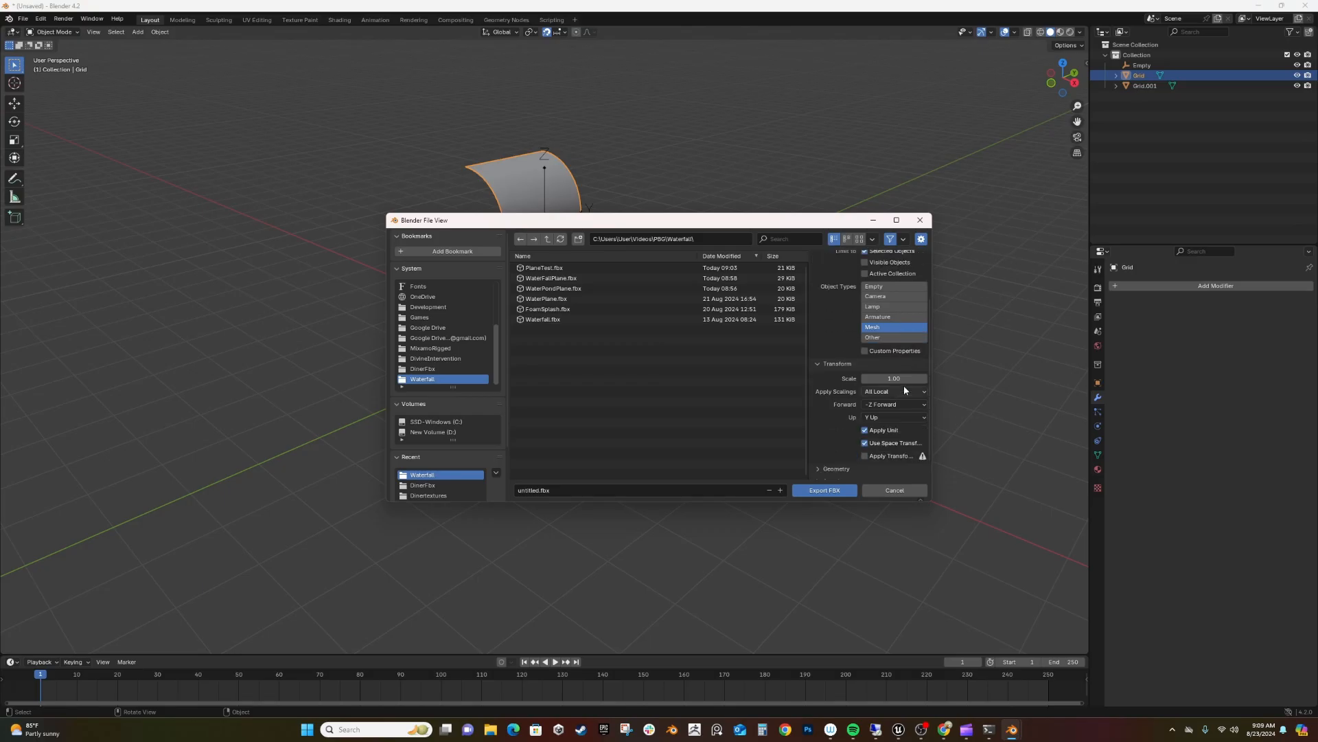
pyautogui.click(900, 406)
pyautogui.click(891, 416)
pyautogui.click(895, 416)
pyautogui.click(896, 453)
pyautogui.scroll(-1, 870, 453)
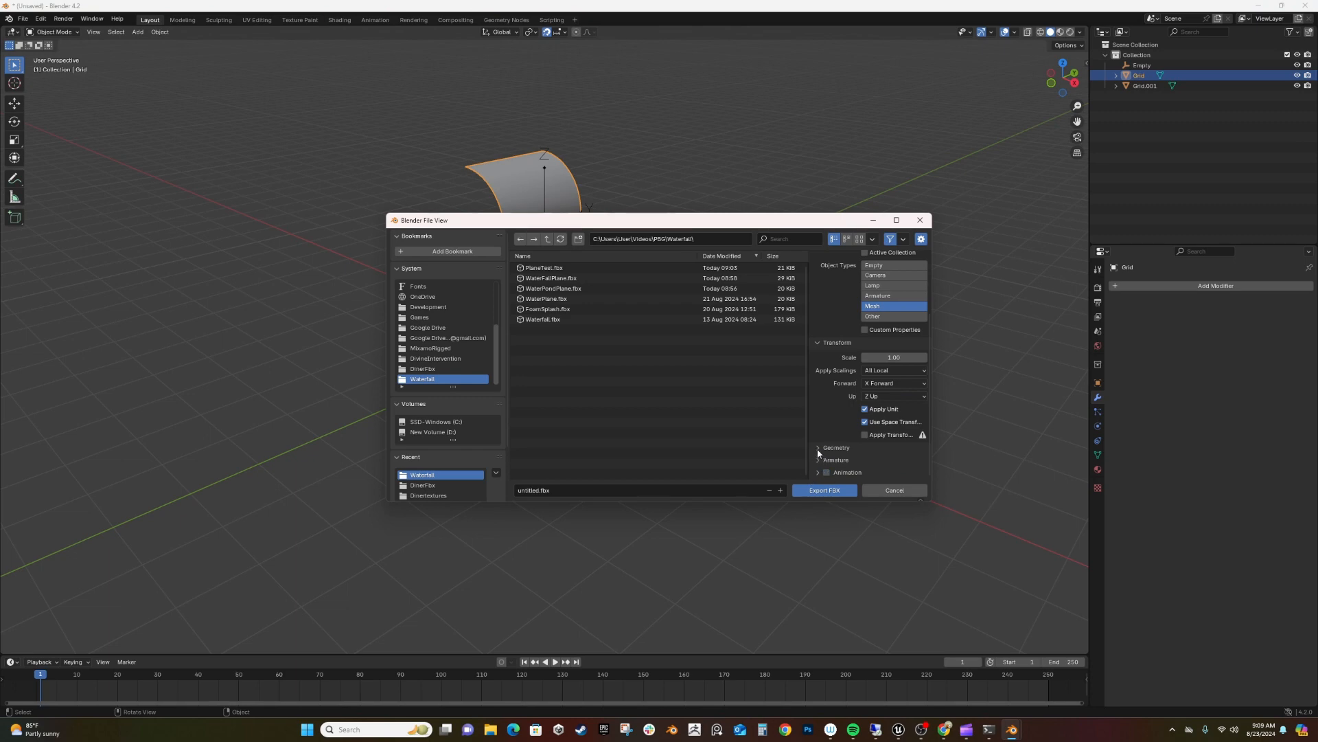
# Set the FBX geometry smoothing to Face and export the waterfall grid over the existing WaterFallPlane.fbx.
pyautogui.click(818, 448)
pyautogui.click(893, 462)
pyautogui.click(885, 445)
pyautogui.click(562, 490)
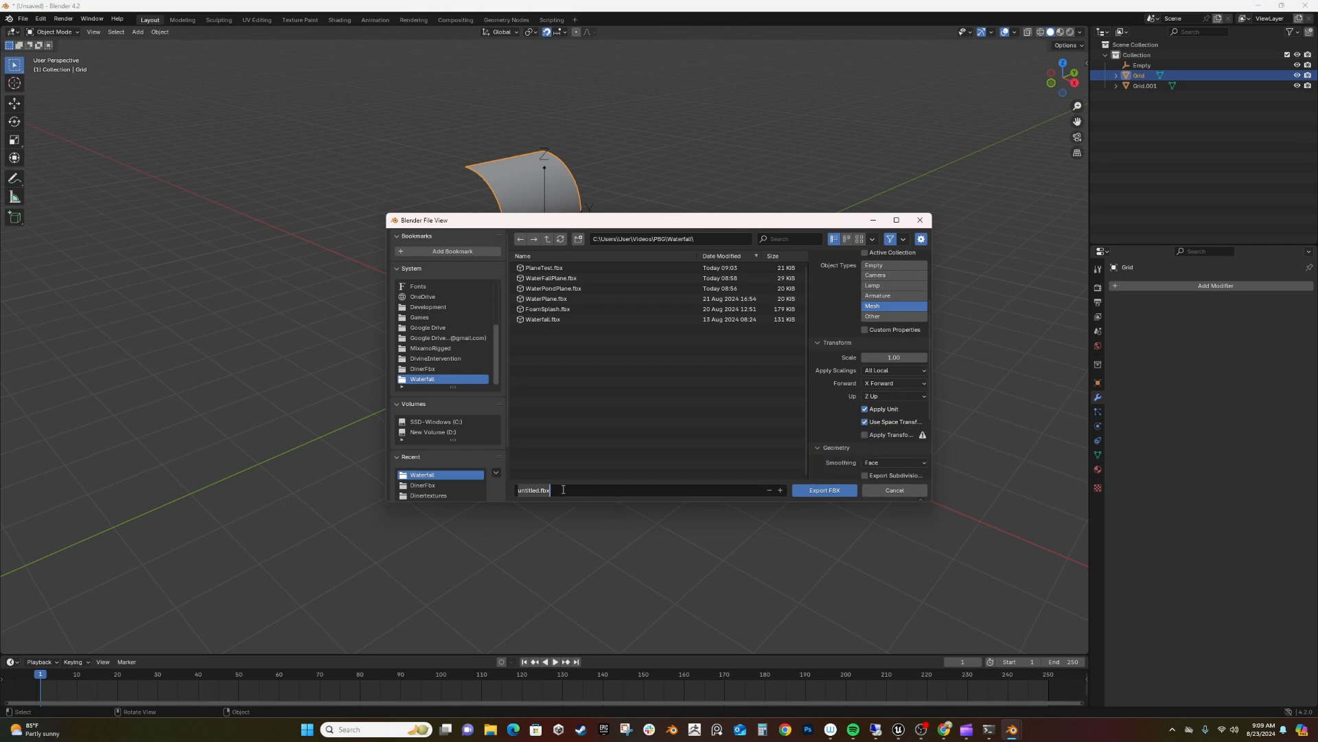
pyautogui.click(555, 278)
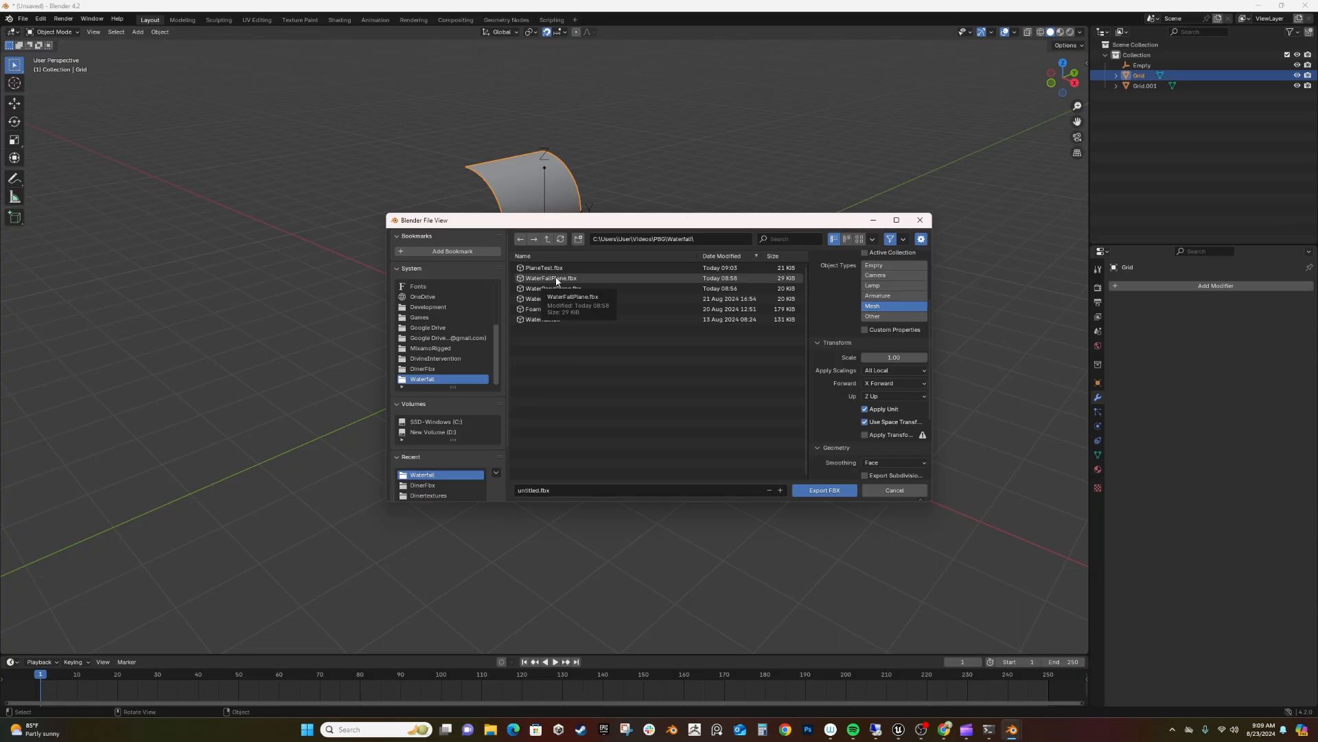
pyautogui.click(557, 278)
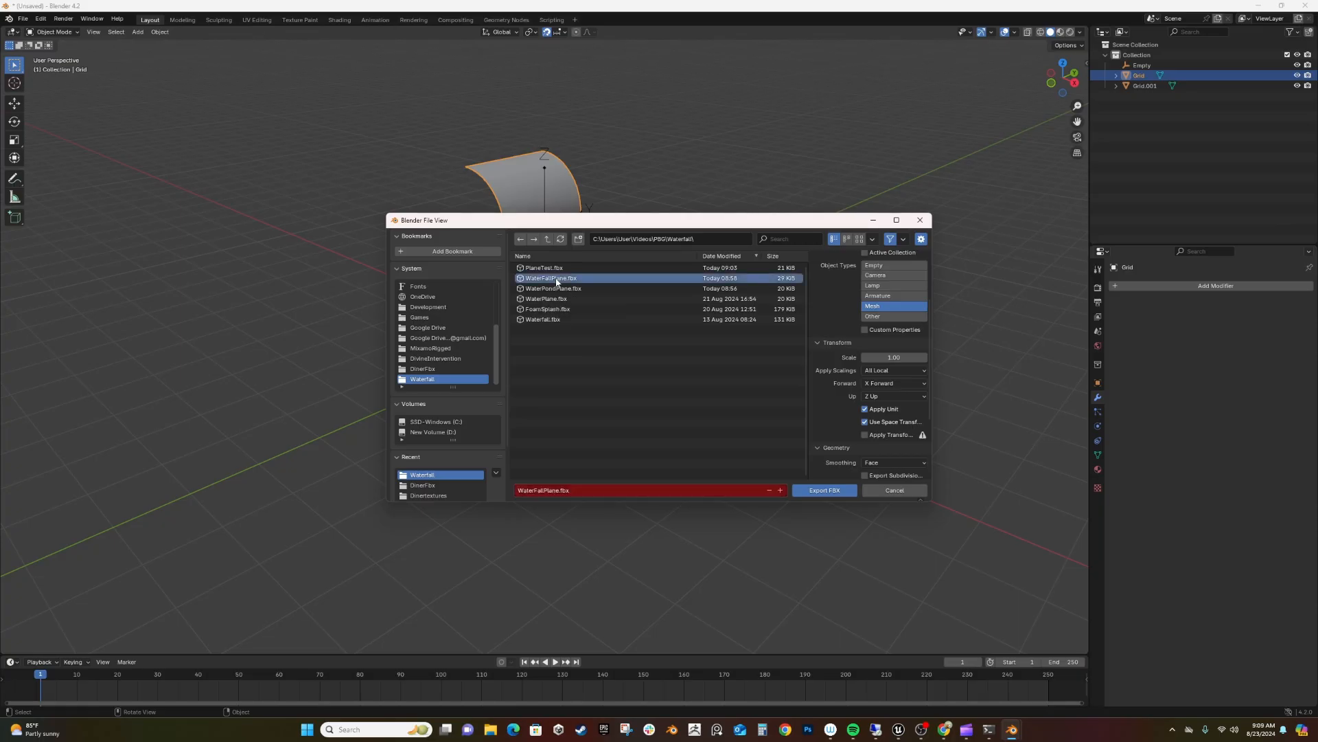
pyautogui.click(825, 491)
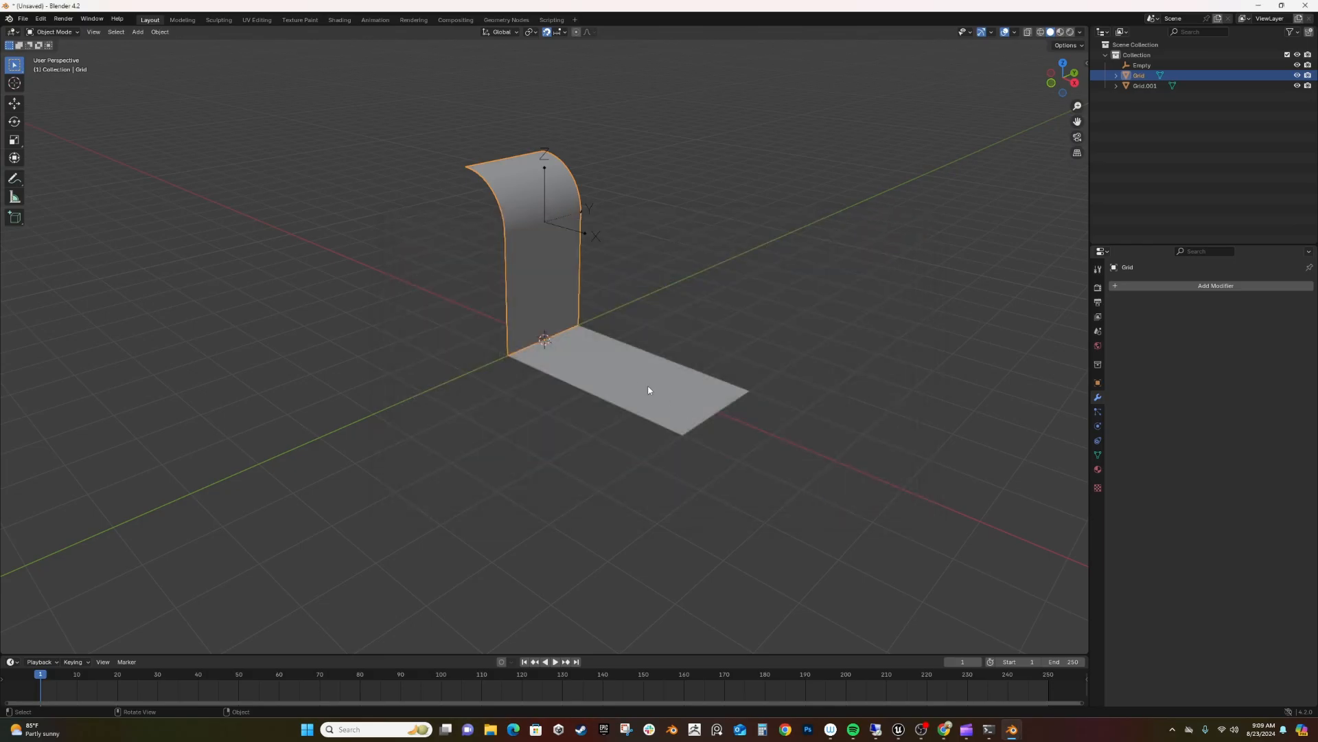
# Export the flat pool grid as FBX over the existing WaterPondPlane.fbx in the Waterfall folder.
pyautogui.click(637, 386)
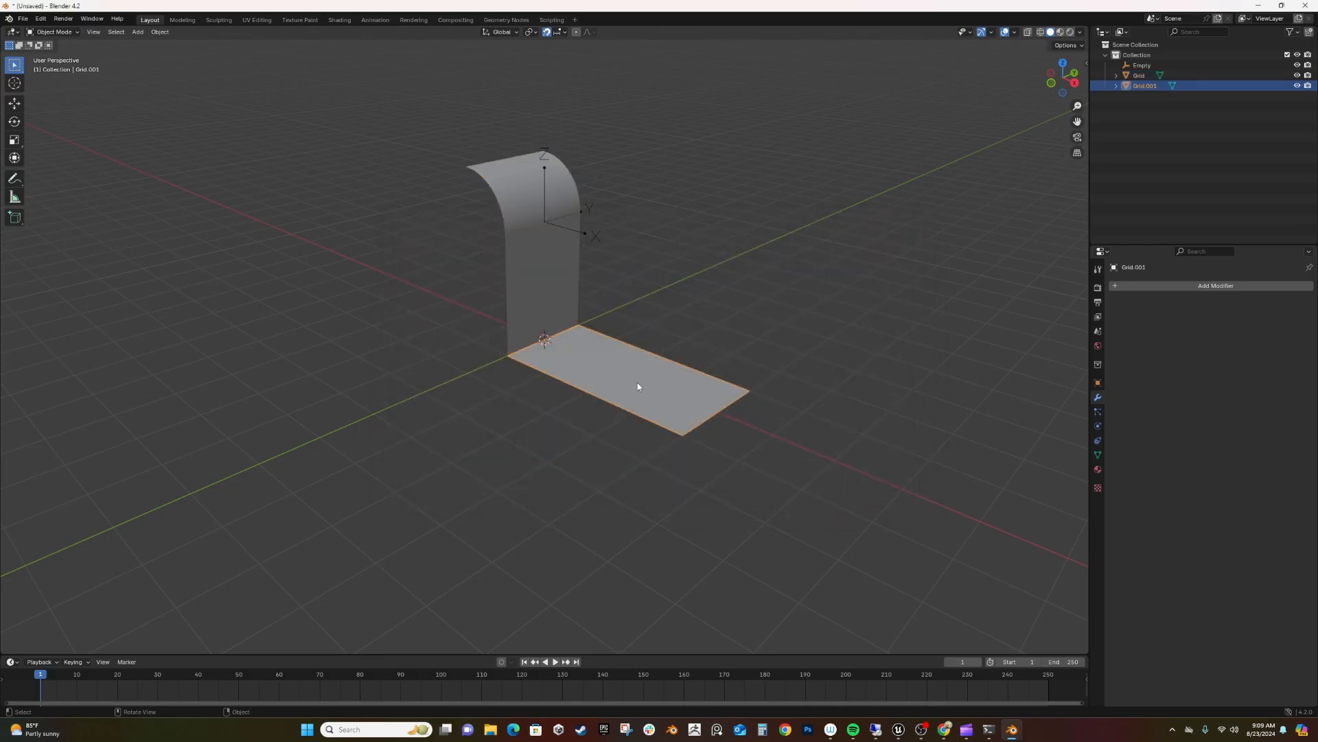
pyautogui.click(23, 18)
pyautogui.moveTo(41, 175)
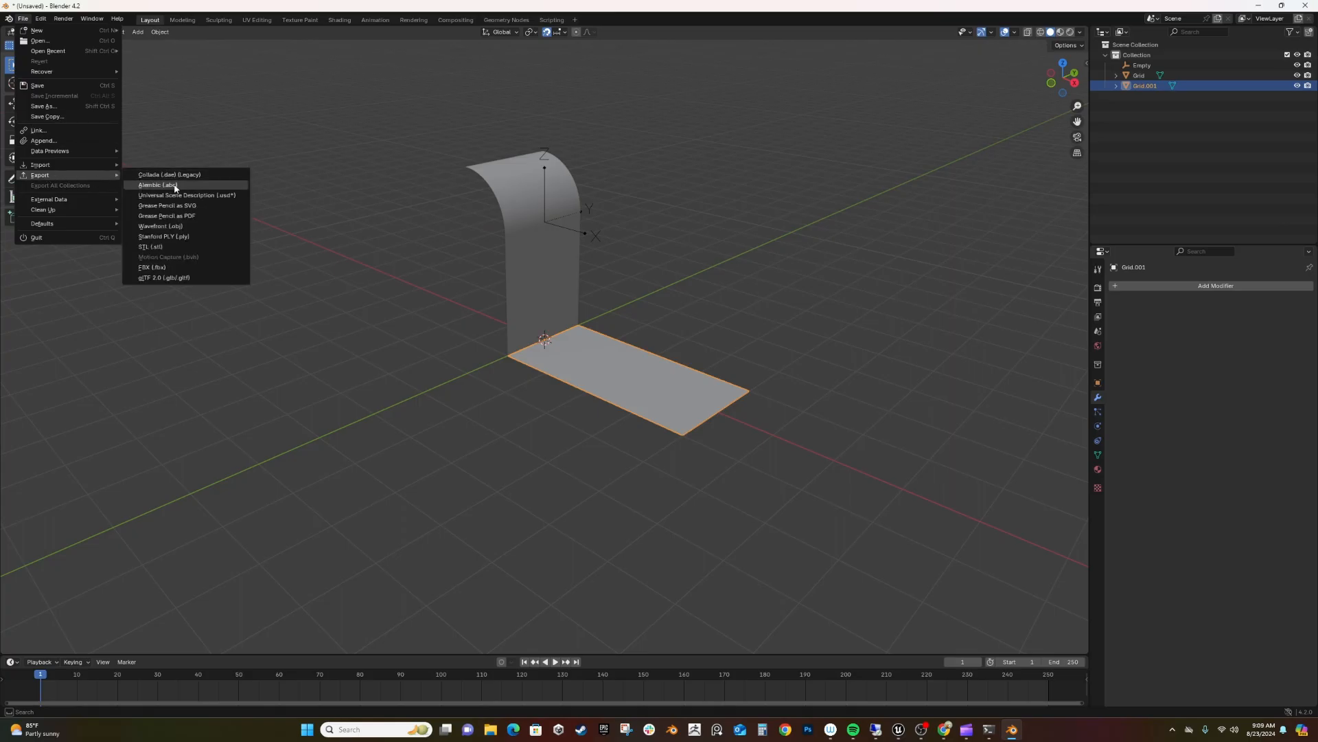
pyautogui.click(171, 268)
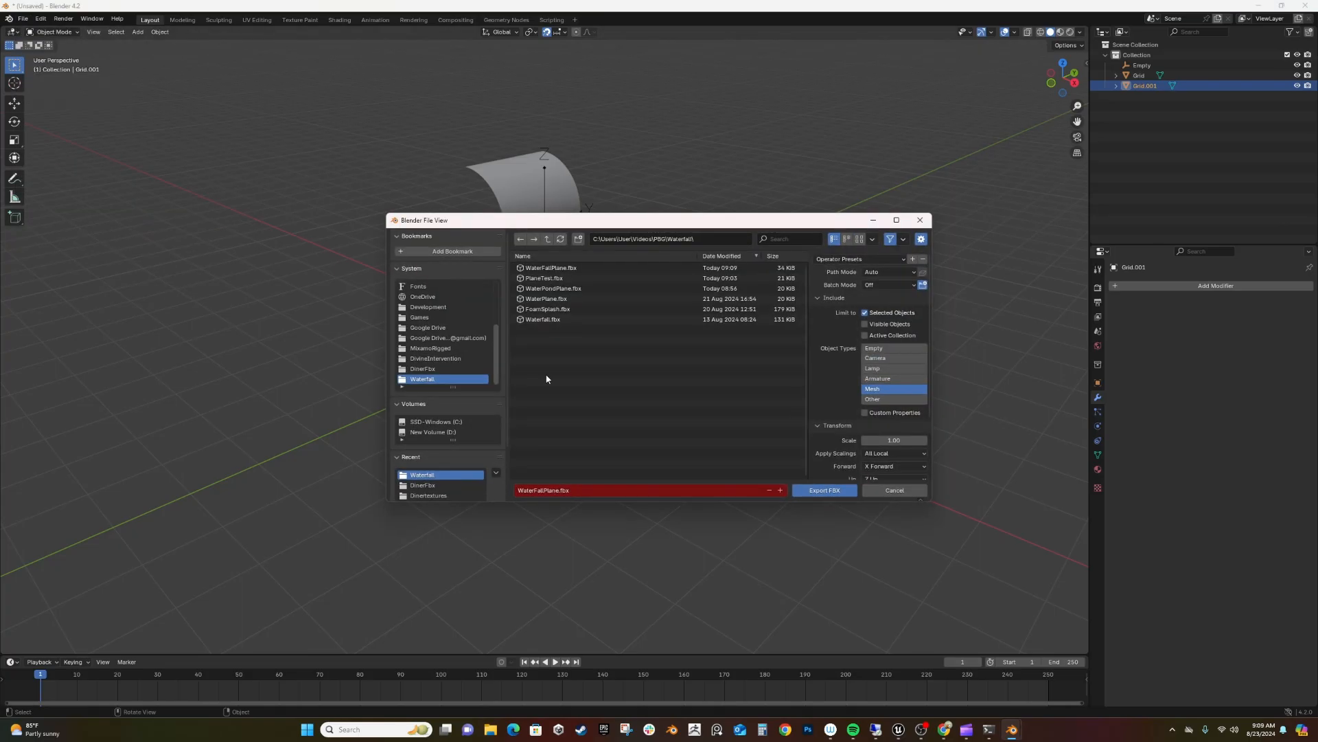
pyautogui.click(543, 289)
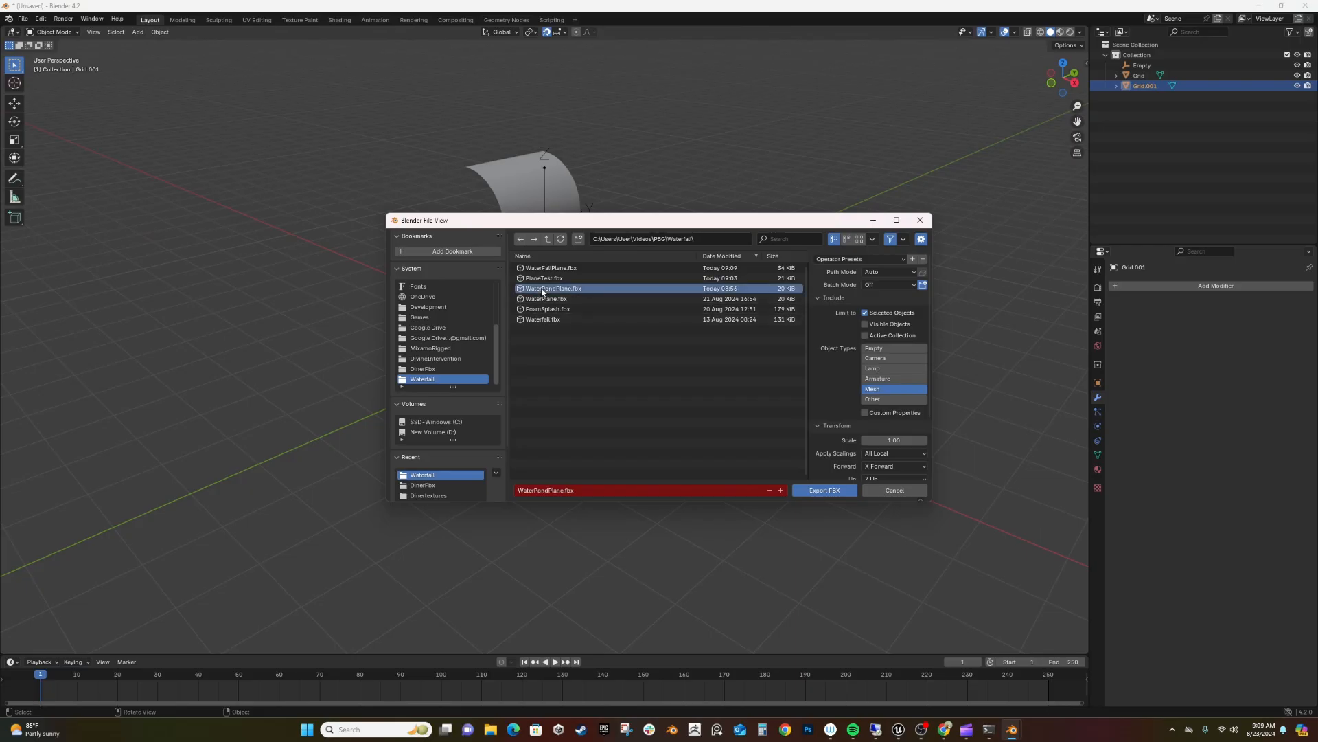
pyautogui.click(824, 490)
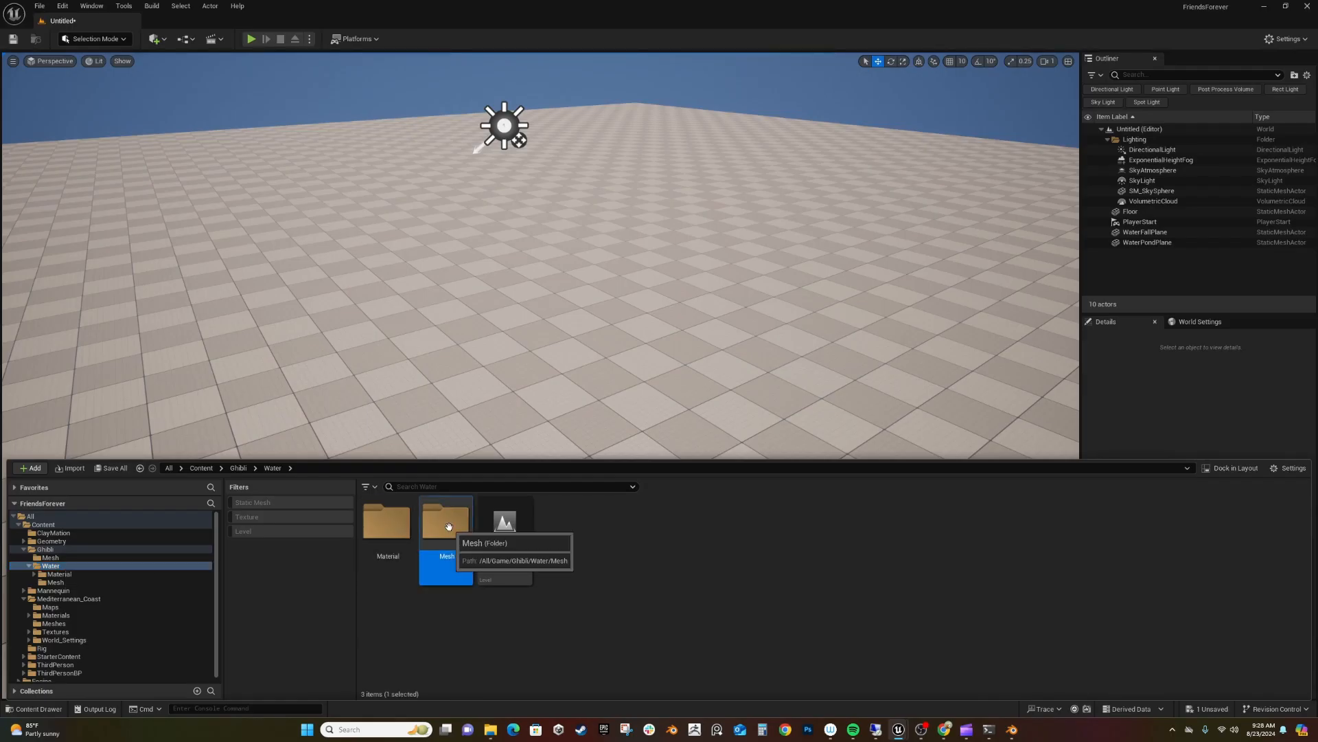
# In Unreal Engine, import WaterFallPlane.fbx and WaterPondPlane.fbx together into the Ghibli/Water/Mesh folder.
pyautogui.doubleClick(442, 560)
pyautogui.rightClick(464, 555)
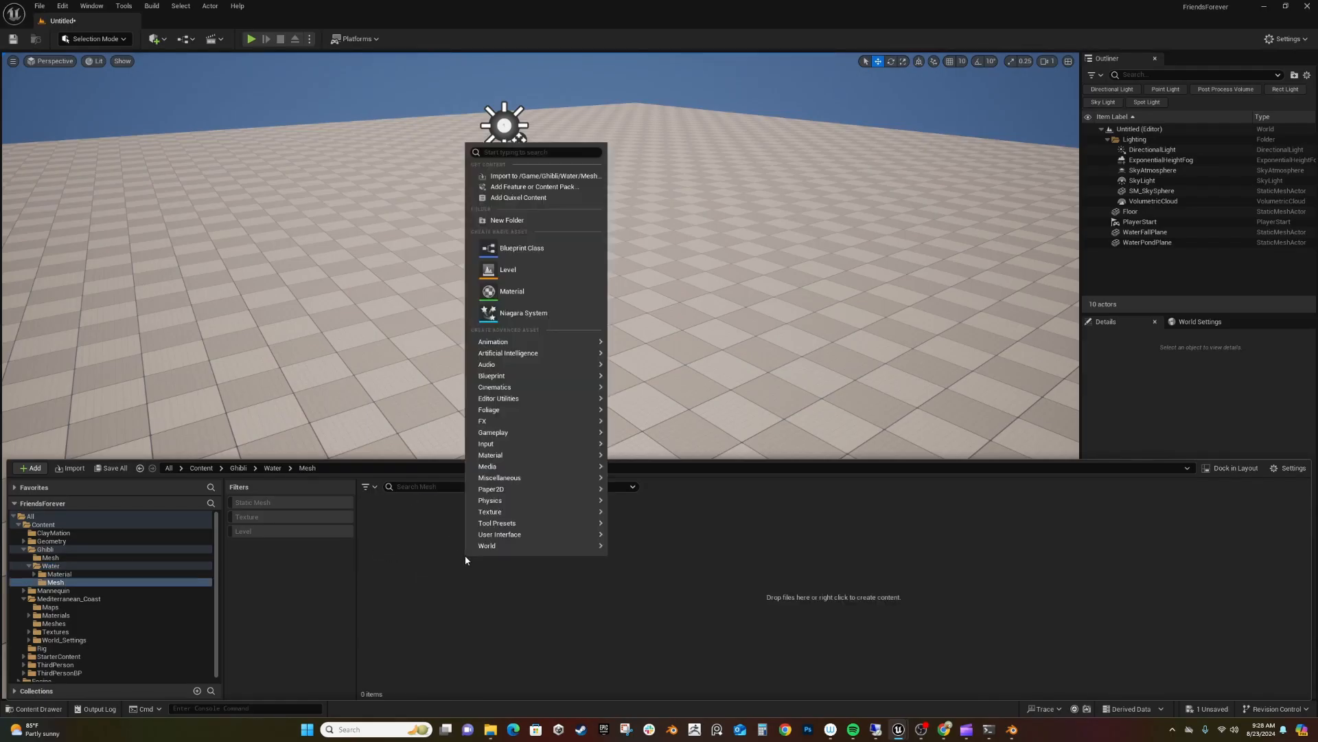
pyautogui.click(533, 174)
pyautogui.click(337, 102)
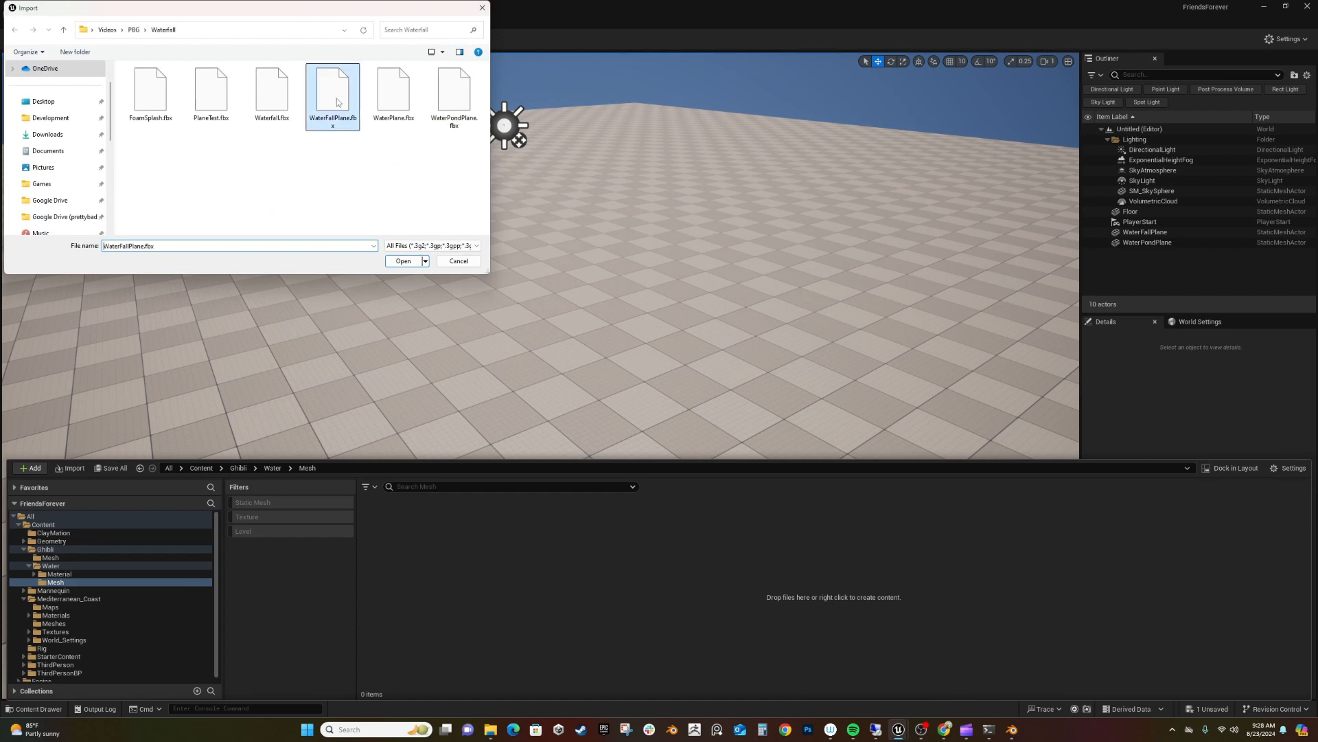
pyautogui.keyDown('ctrl'); pyautogui.click(454, 96); pyautogui.keyUp('ctrl')
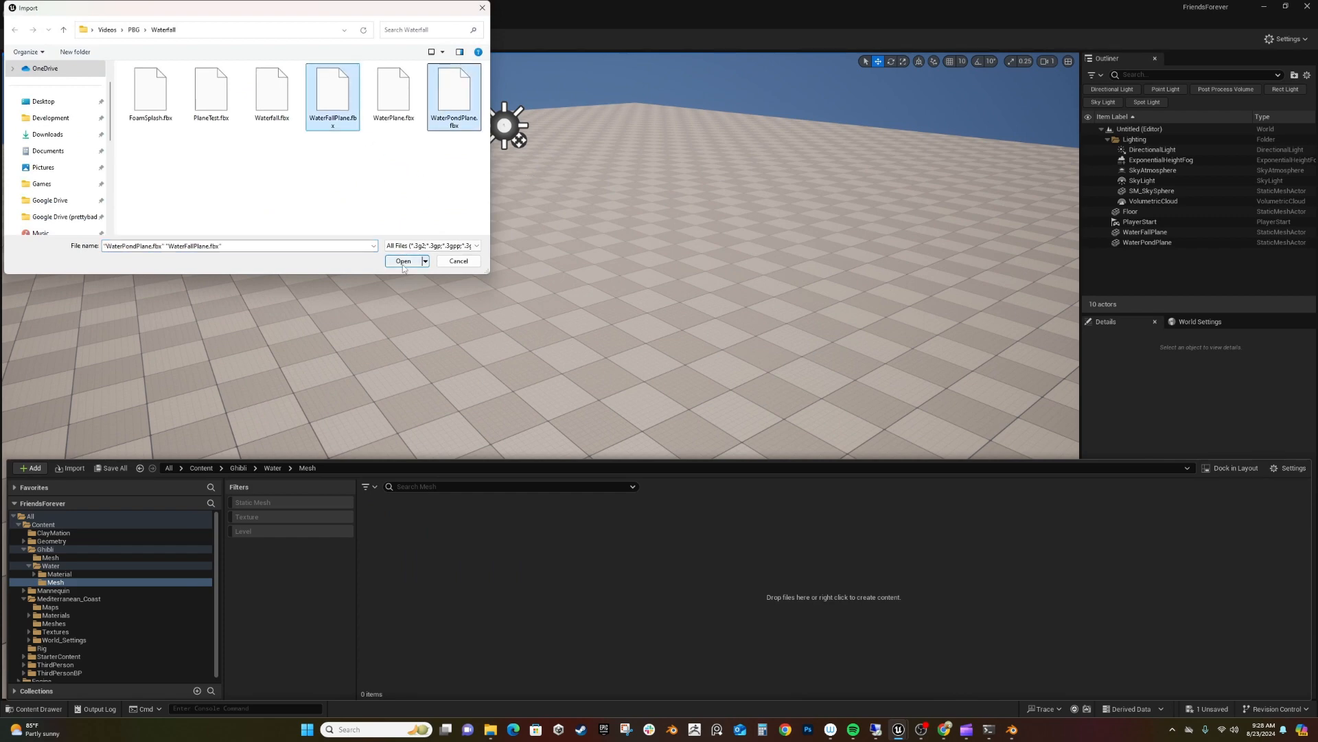
pyautogui.click(402, 262)
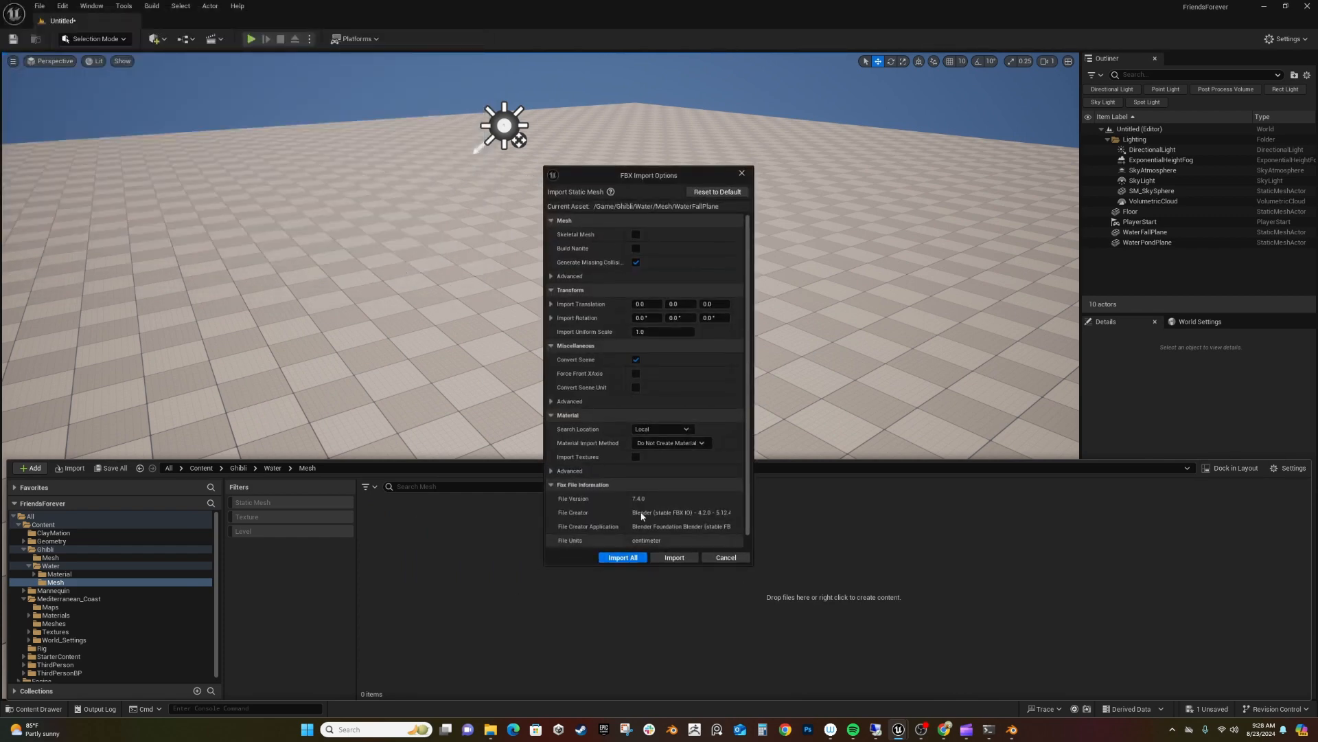
pyautogui.scroll(-1, 671, 434)
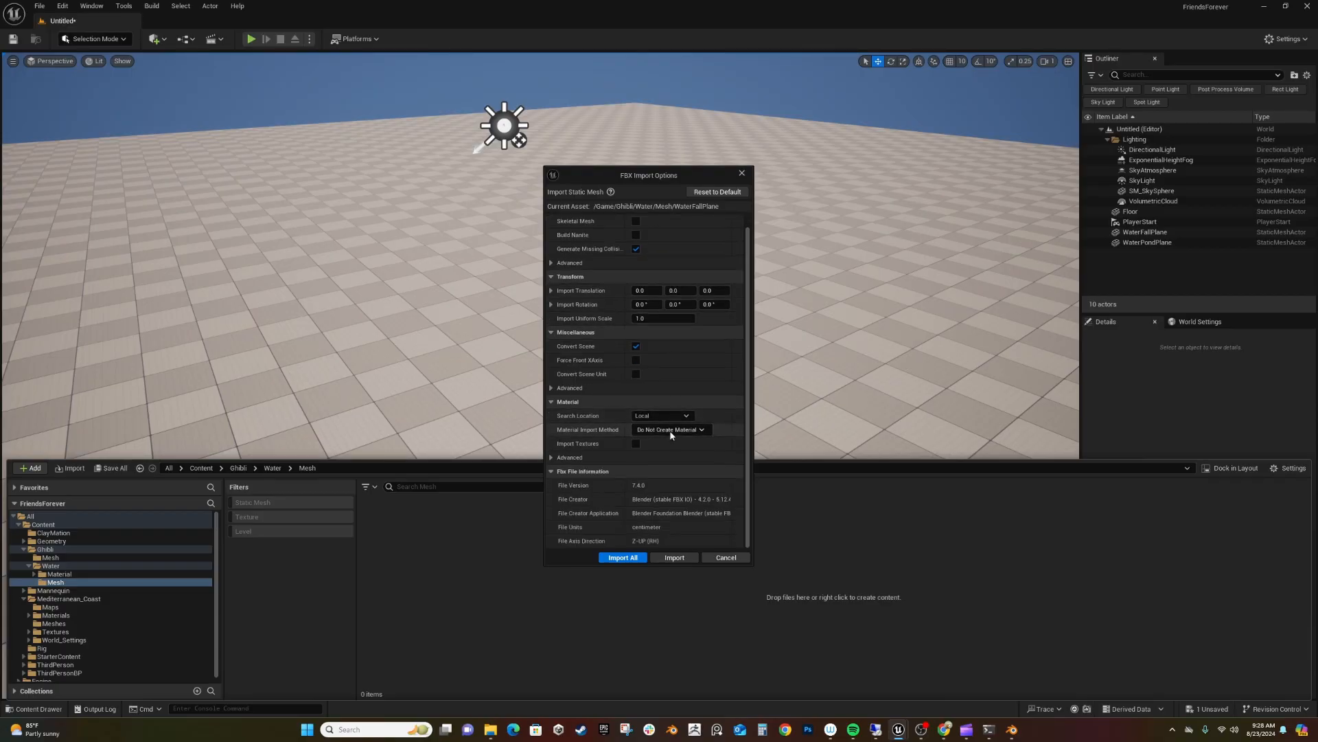
pyautogui.click(624, 558)
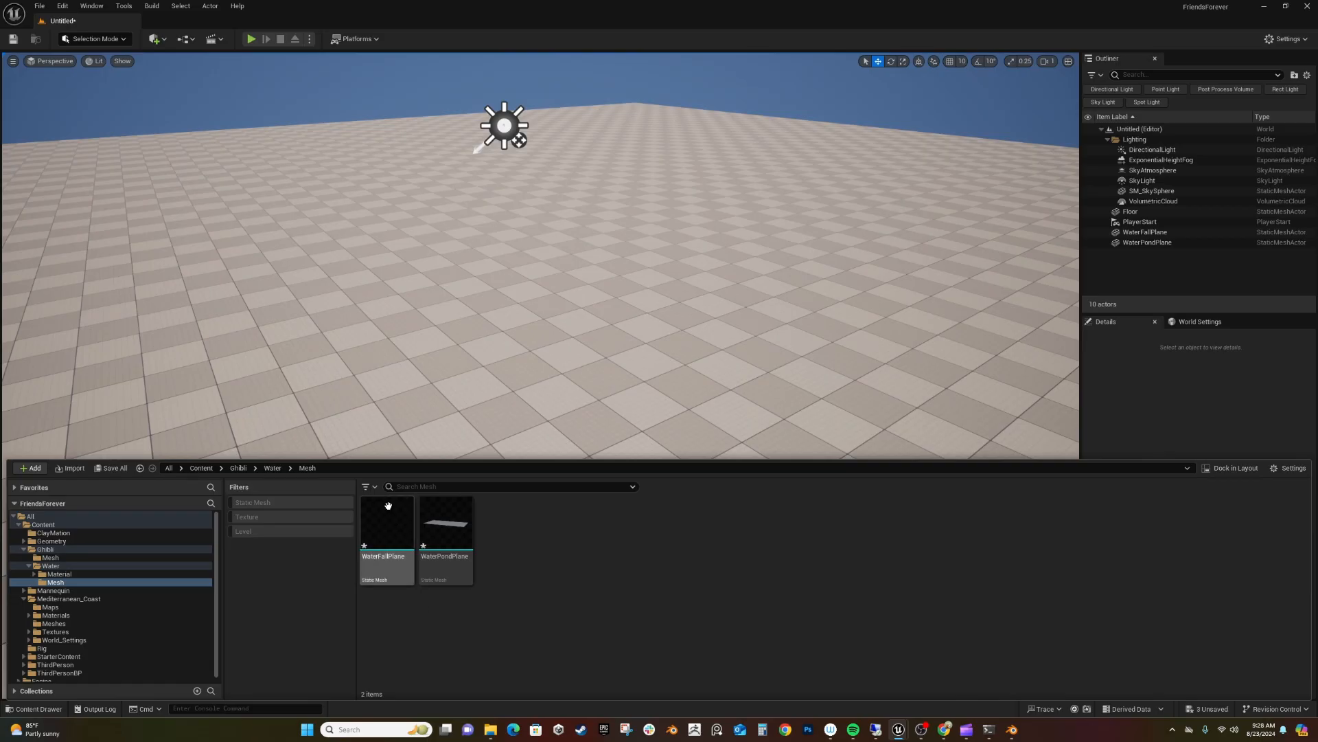
# Place the WaterFallPlane mesh on the floor of the level and frame it in the viewport.
pyautogui.click(385, 525)
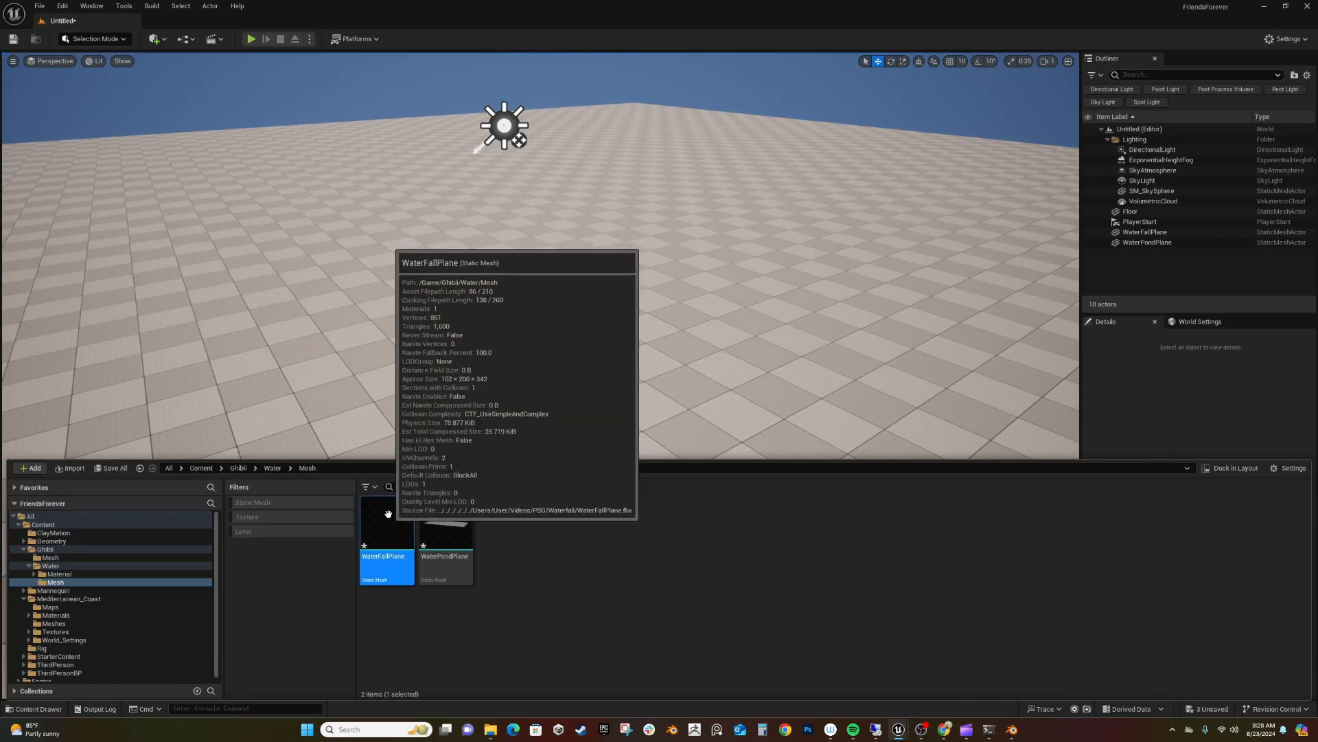
pyautogui.moveTo(384, 525); pyautogui.dragTo(547, 311)
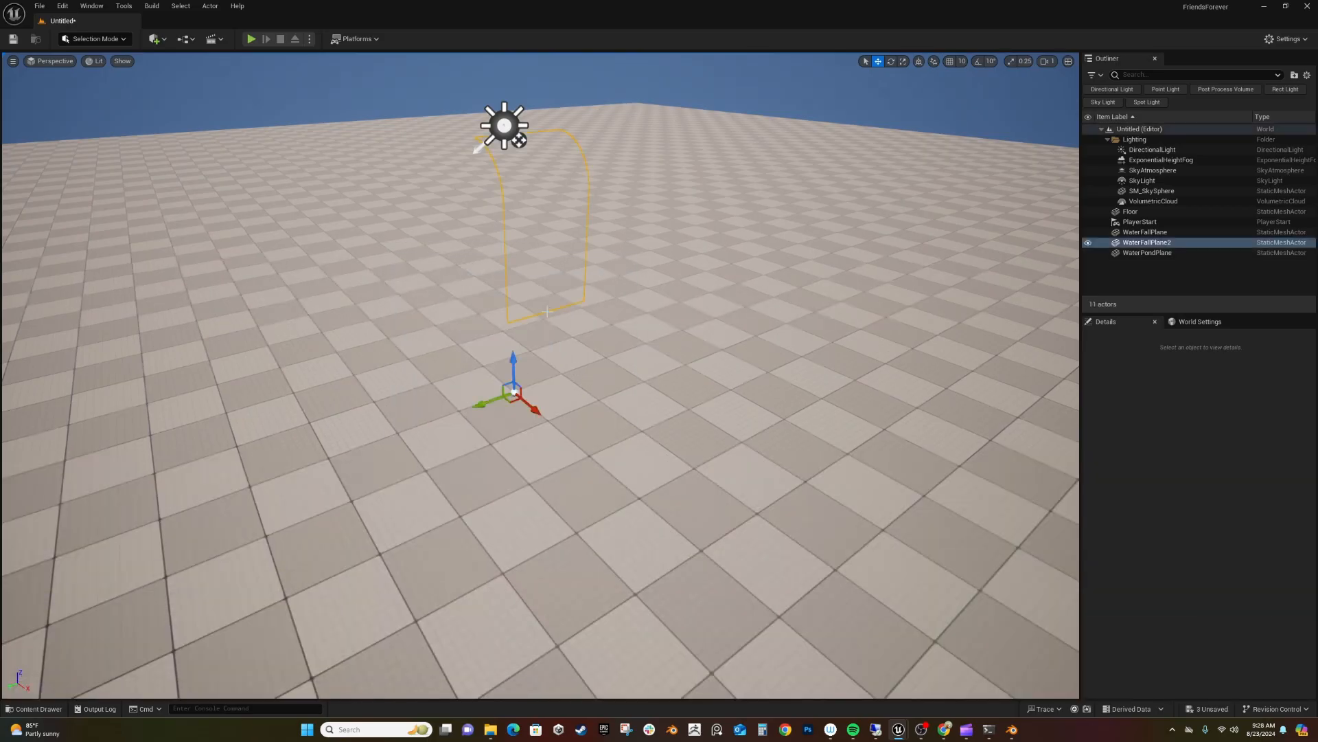
pyautogui.moveTo(547, 311); pyautogui.dragTo(569, 236, button='right')
pyautogui.press('f')
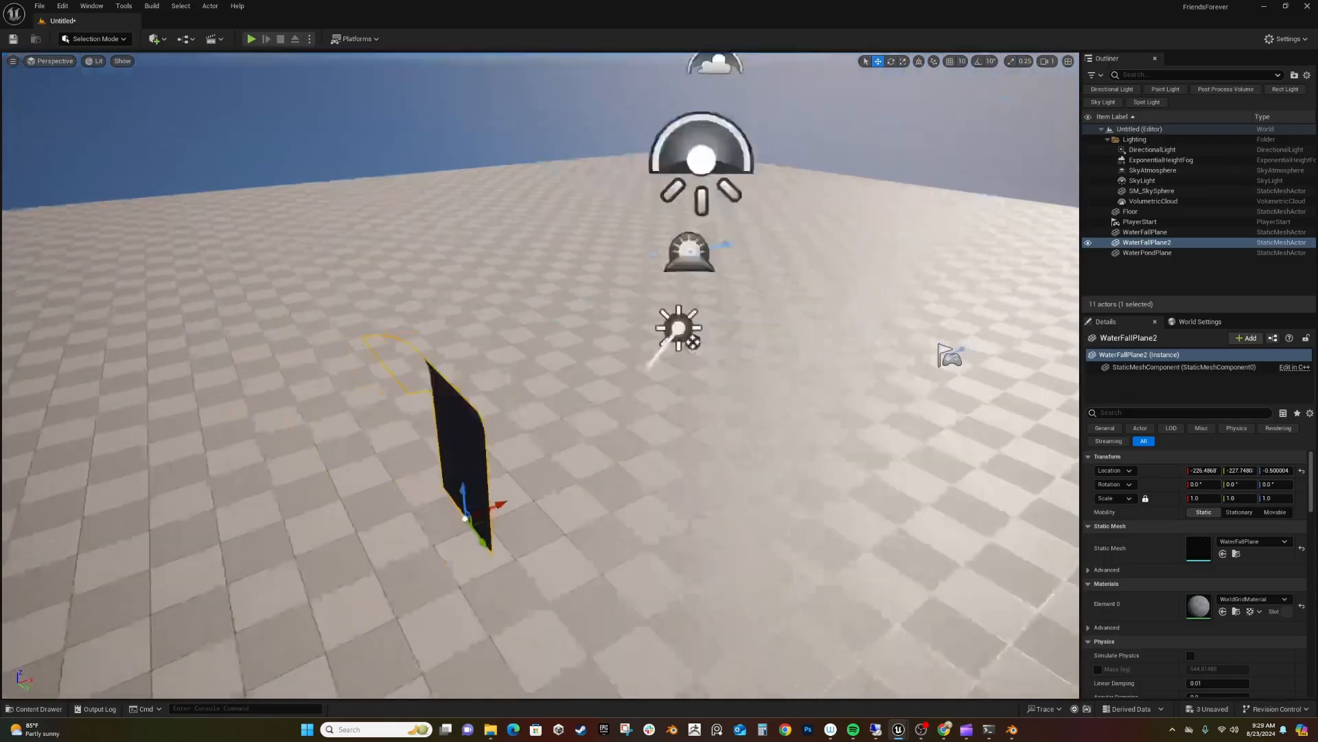
# Switch to Blender and flip the normals of the whole waterfall grid mesh.
pyautogui.moveTo(921, 729)
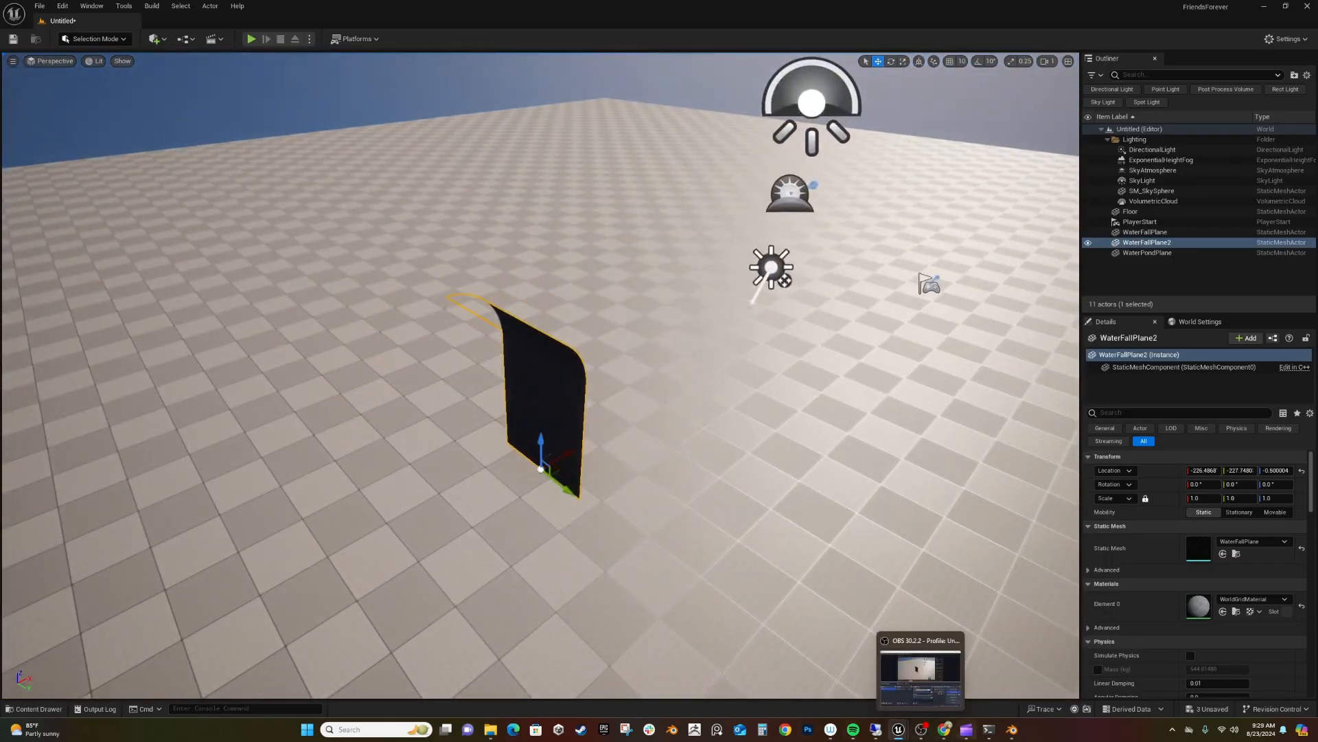
pyautogui.click(1012, 729)
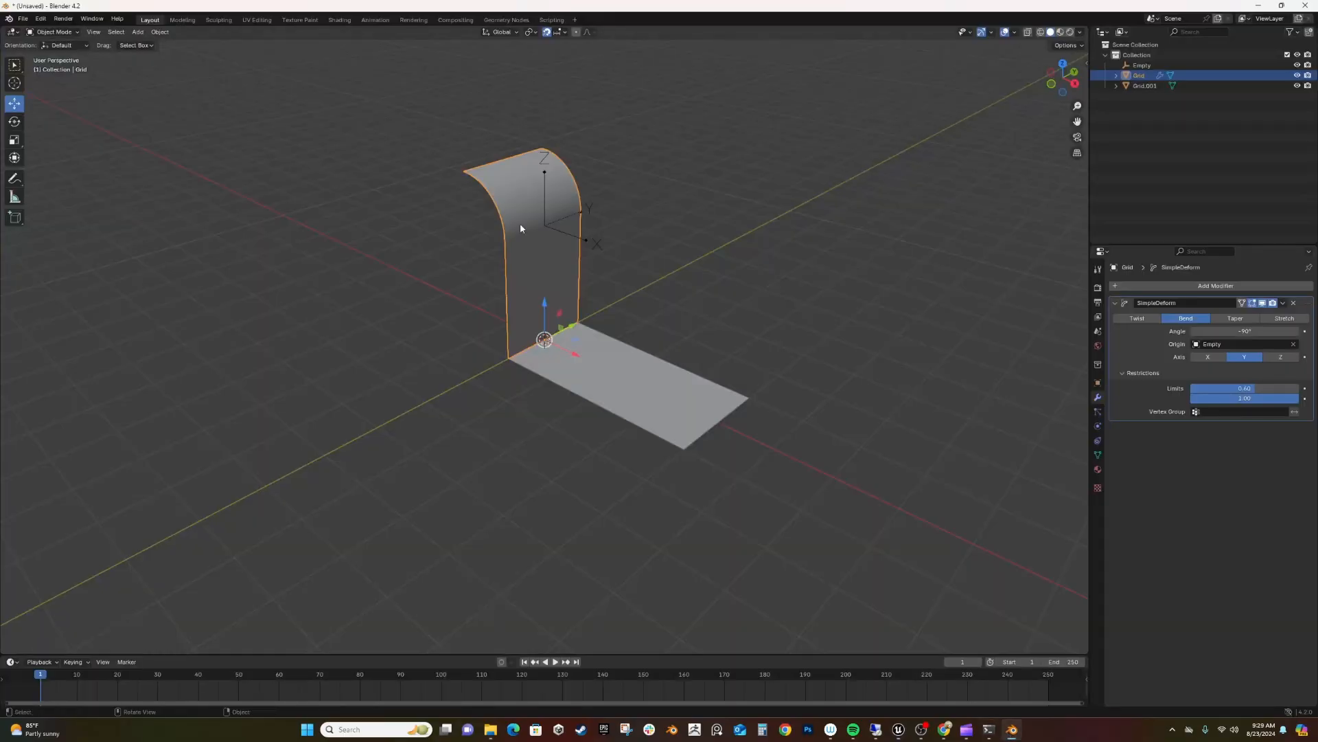
pyautogui.press('Tab')
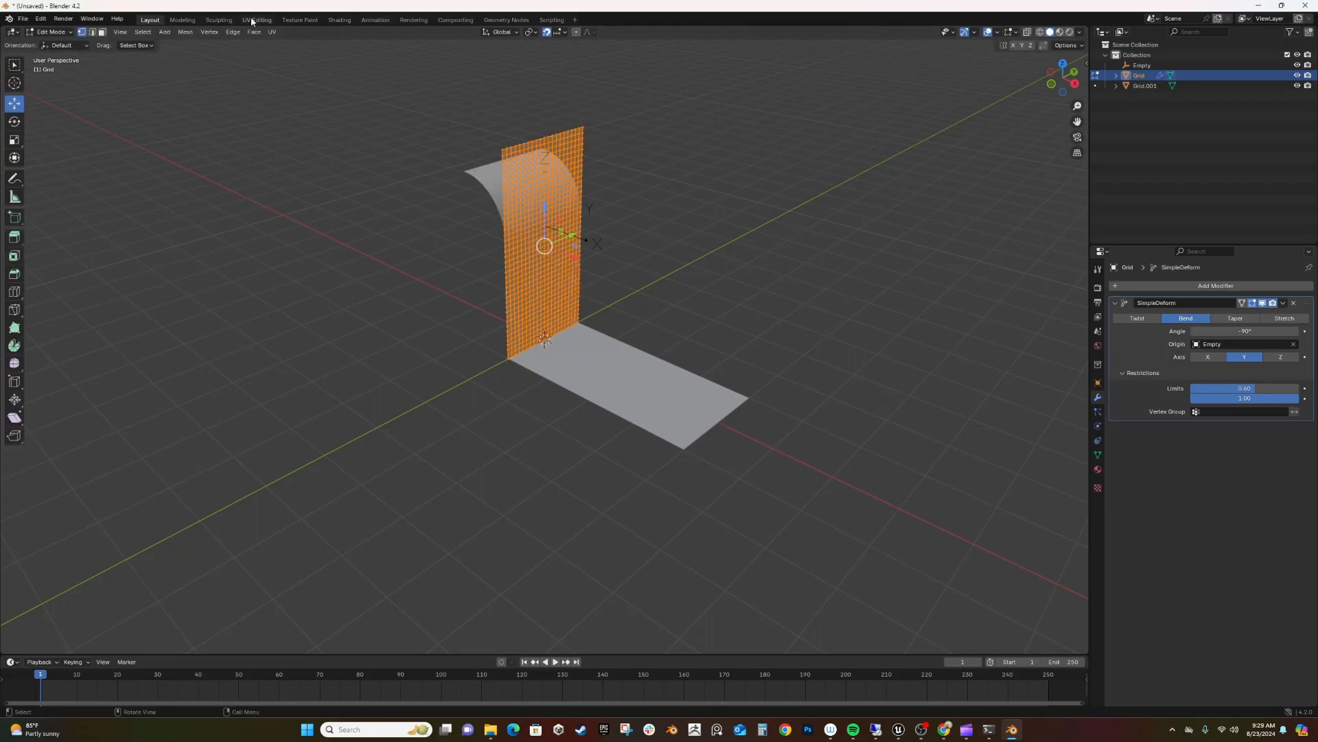
pyautogui.click(186, 32)
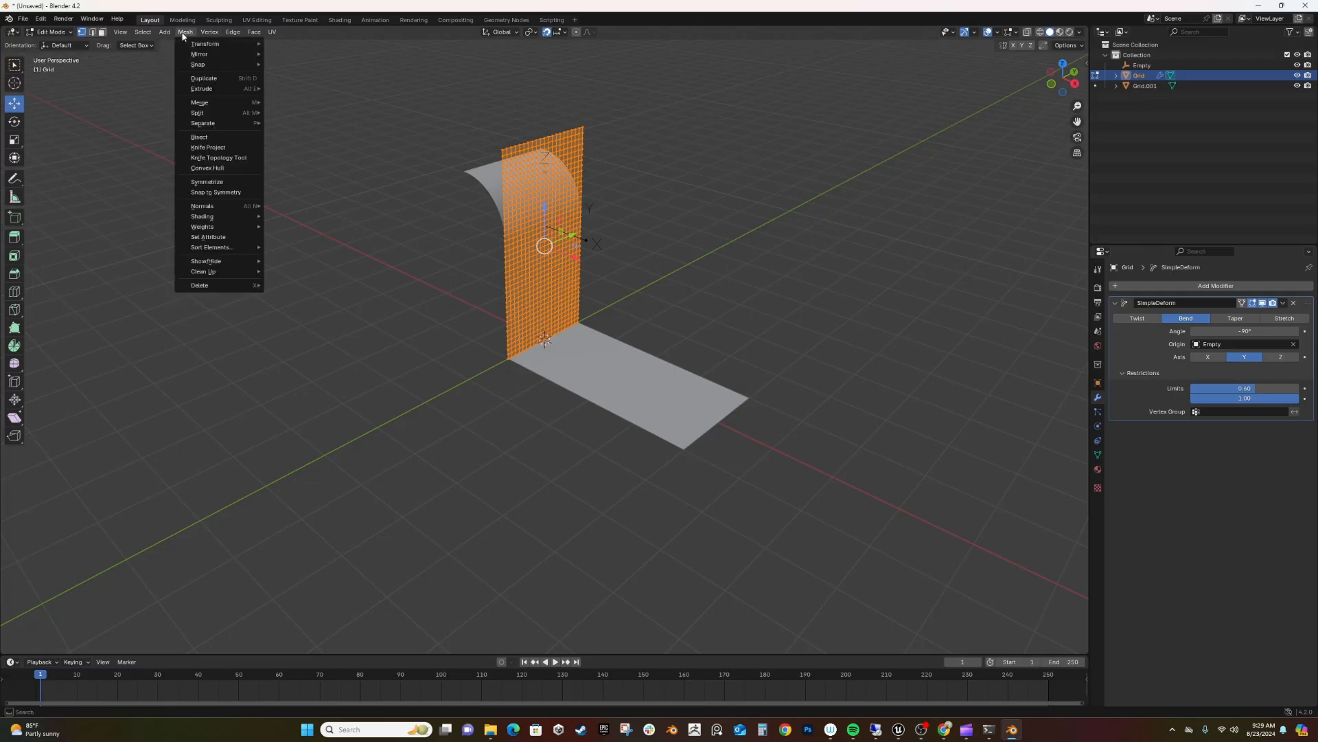
pyautogui.moveTo(227, 206)
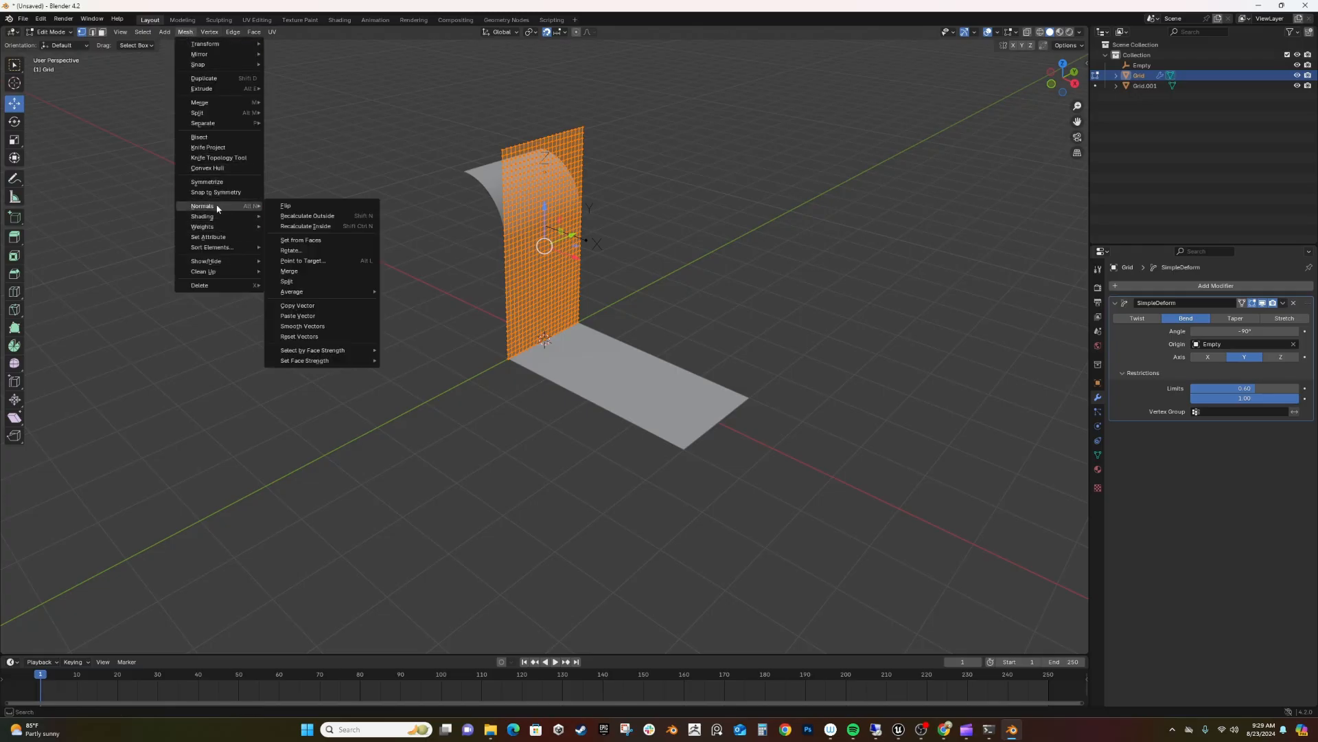
pyautogui.click(330, 205)
pyautogui.press('Tab')
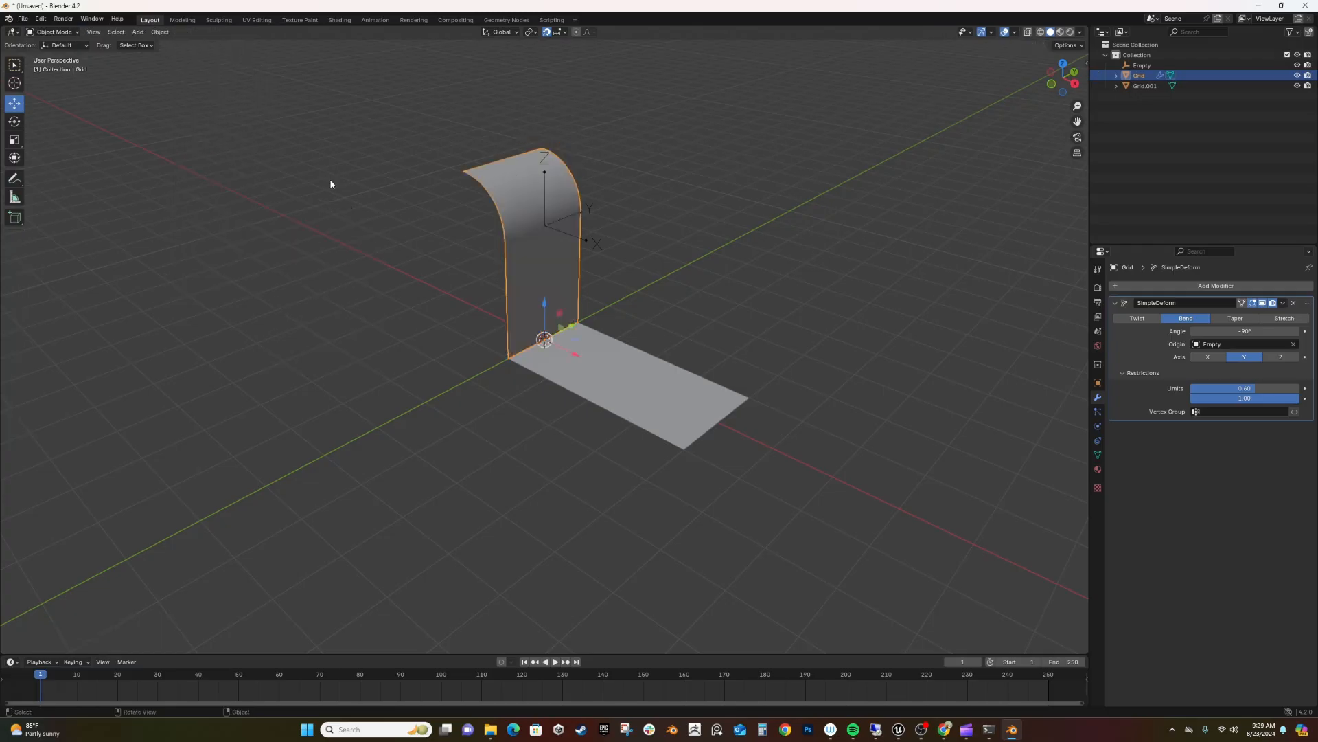
# Export the waterfall grid with its flipped normals as FBX, overwriting WaterFallPlane.fbx.
pyautogui.click(22, 18)
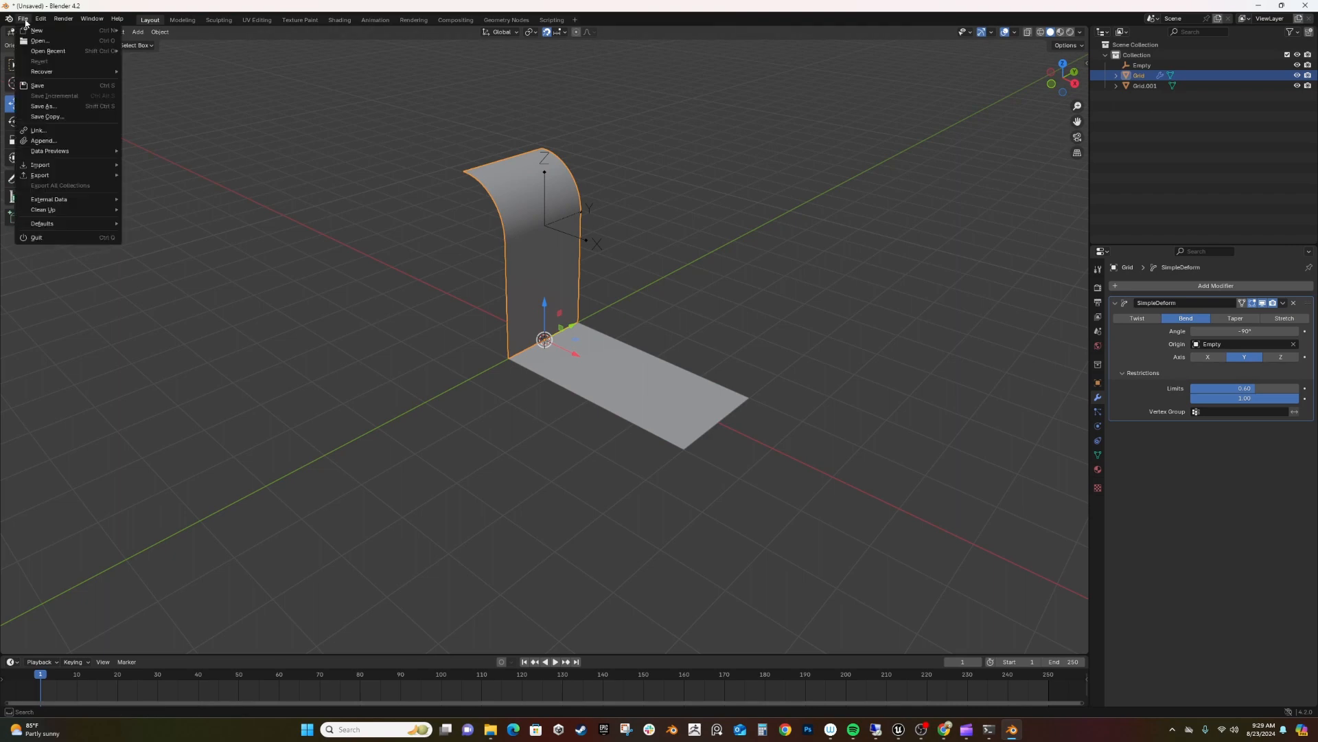
pyautogui.moveTo(33, 177)
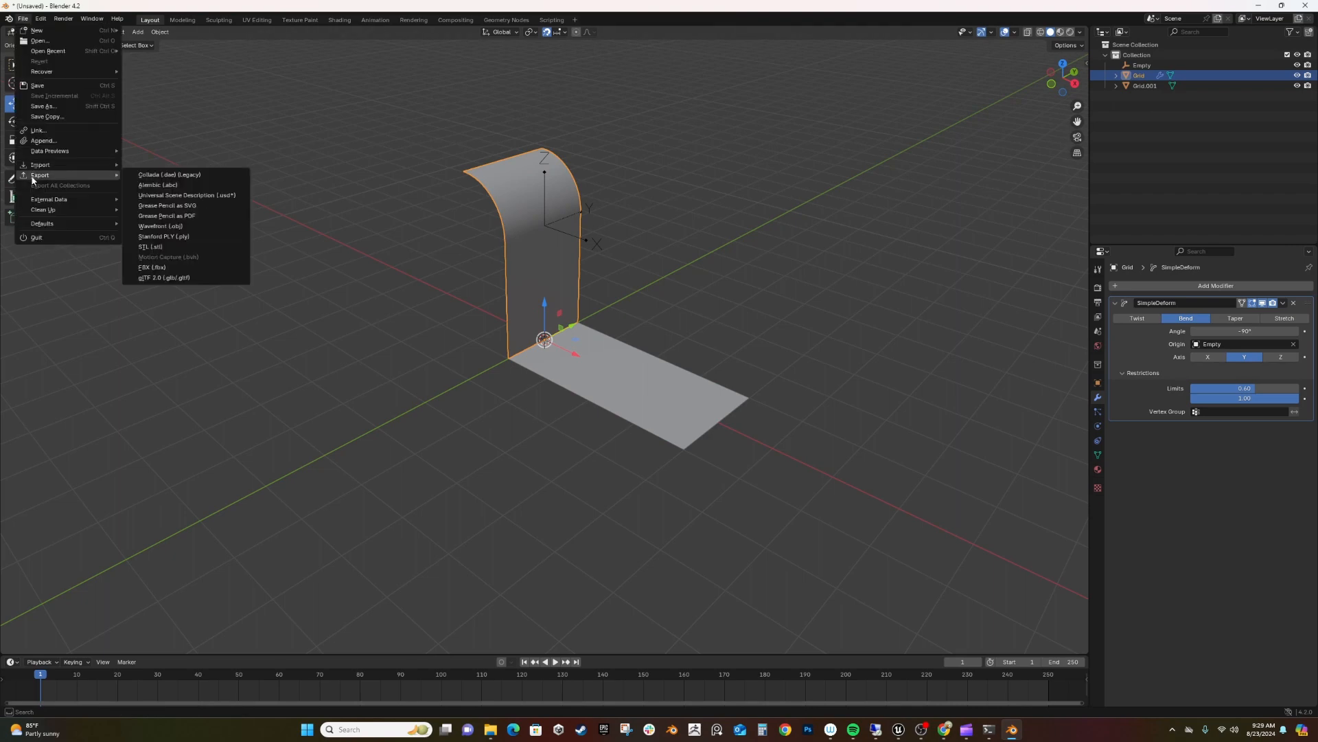
pyautogui.click(165, 267)
pyautogui.click(538, 270)
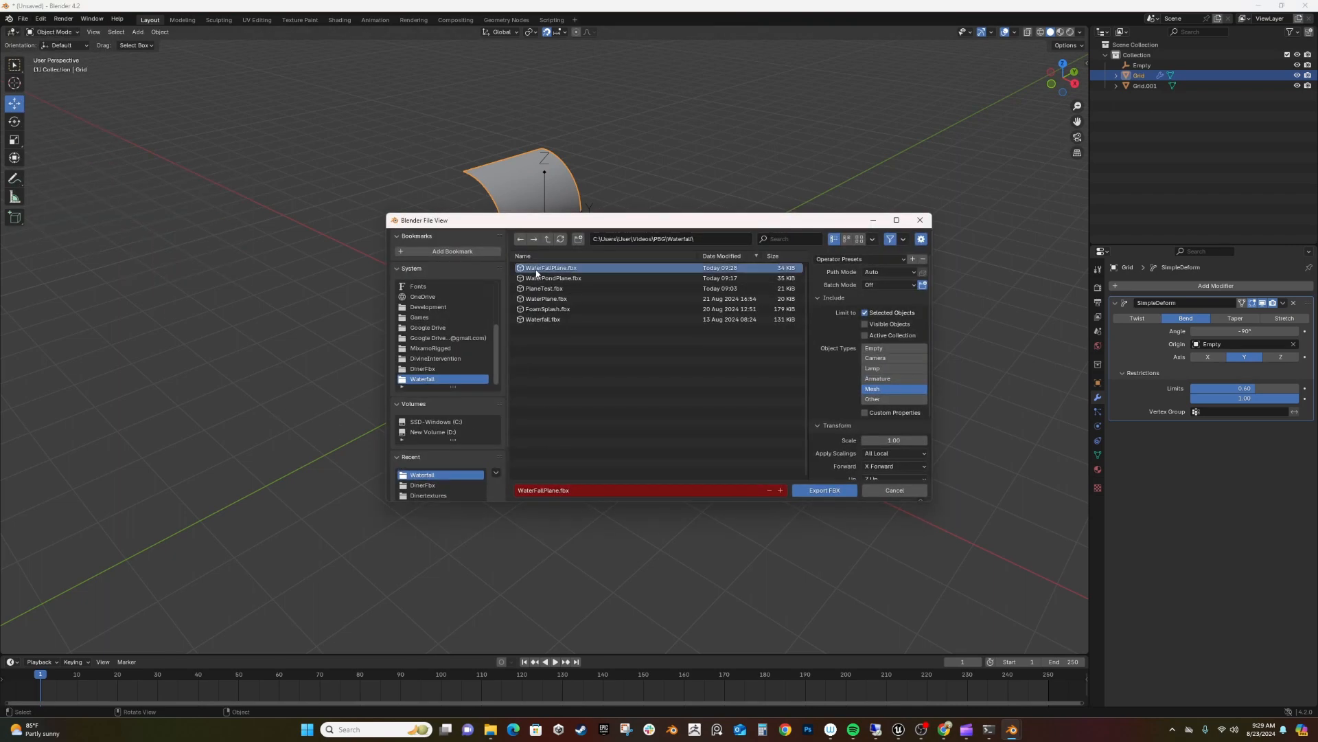
pyautogui.click(821, 491)
# Switch to Unreal Engine and reimport the WaterFallPlane static mesh from its updated FBX file.
pyautogui.moveTo(899, 730)
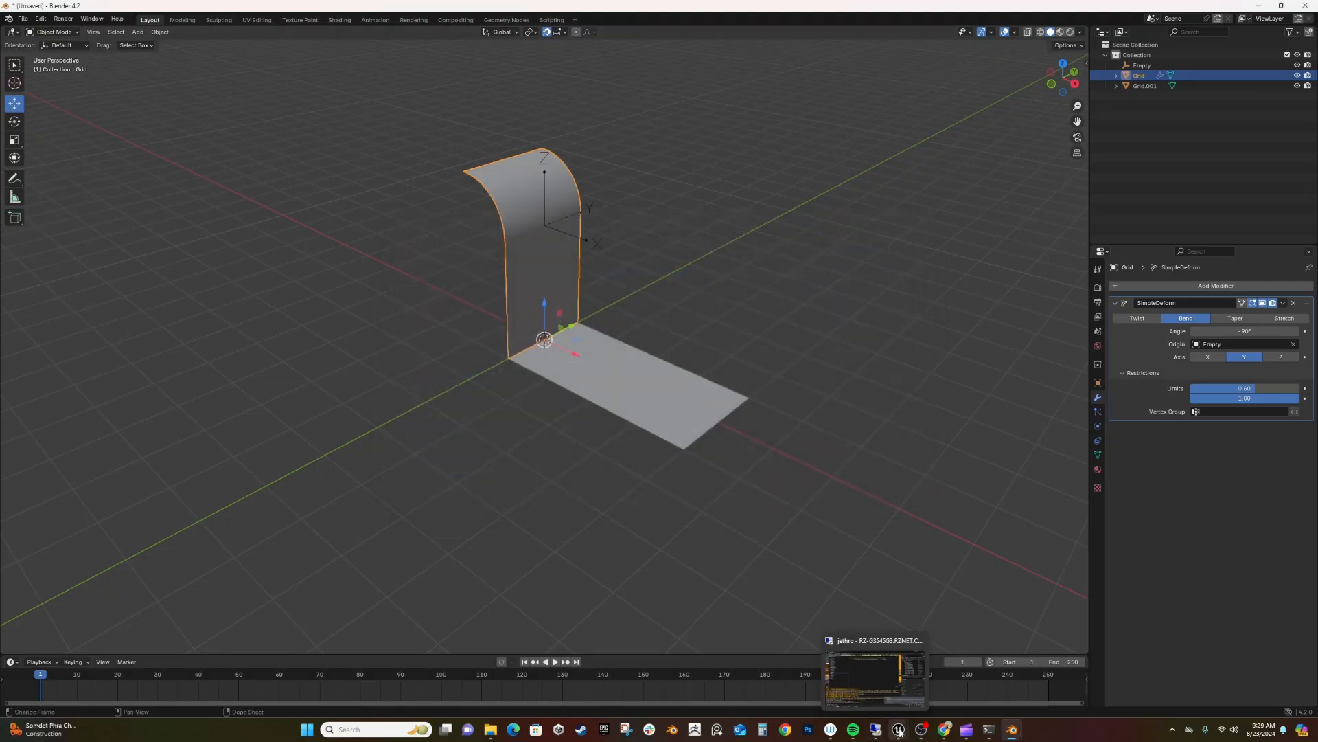
pyautogui.click(843, 680)
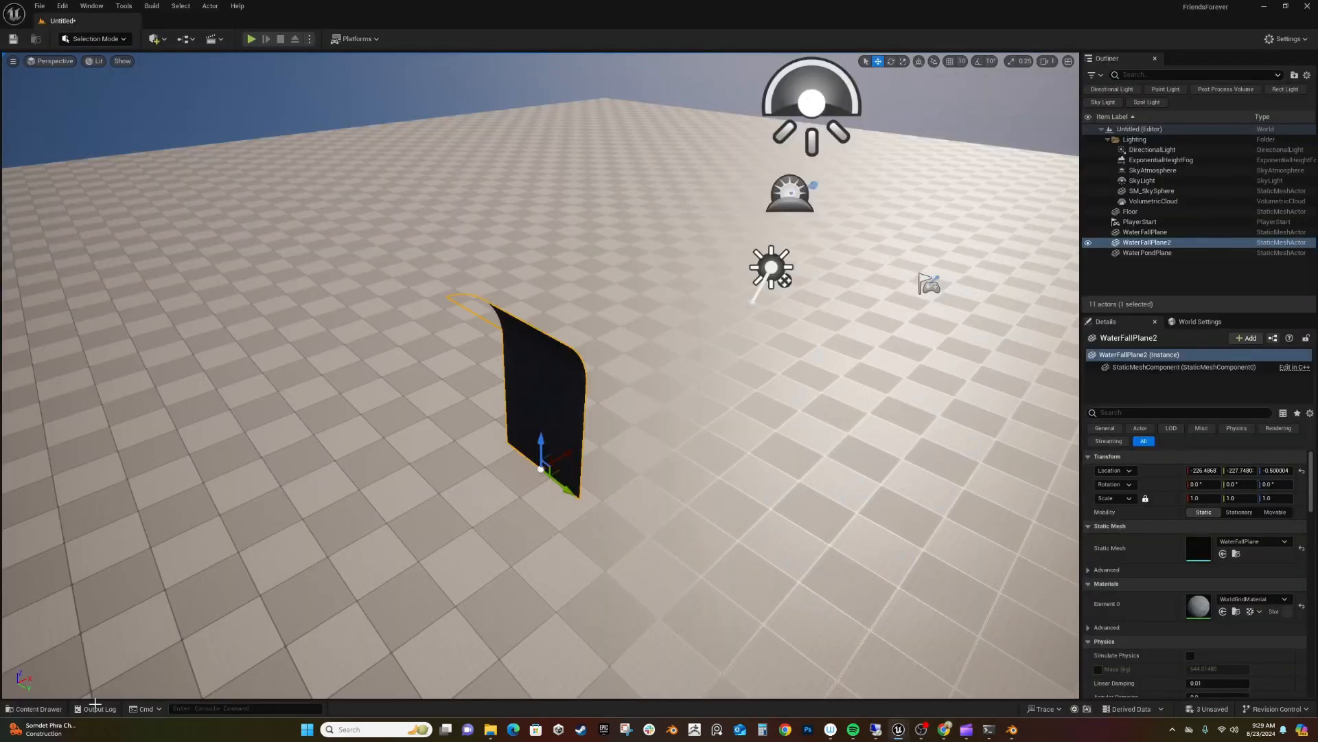
pyautogui.click(36, 708)
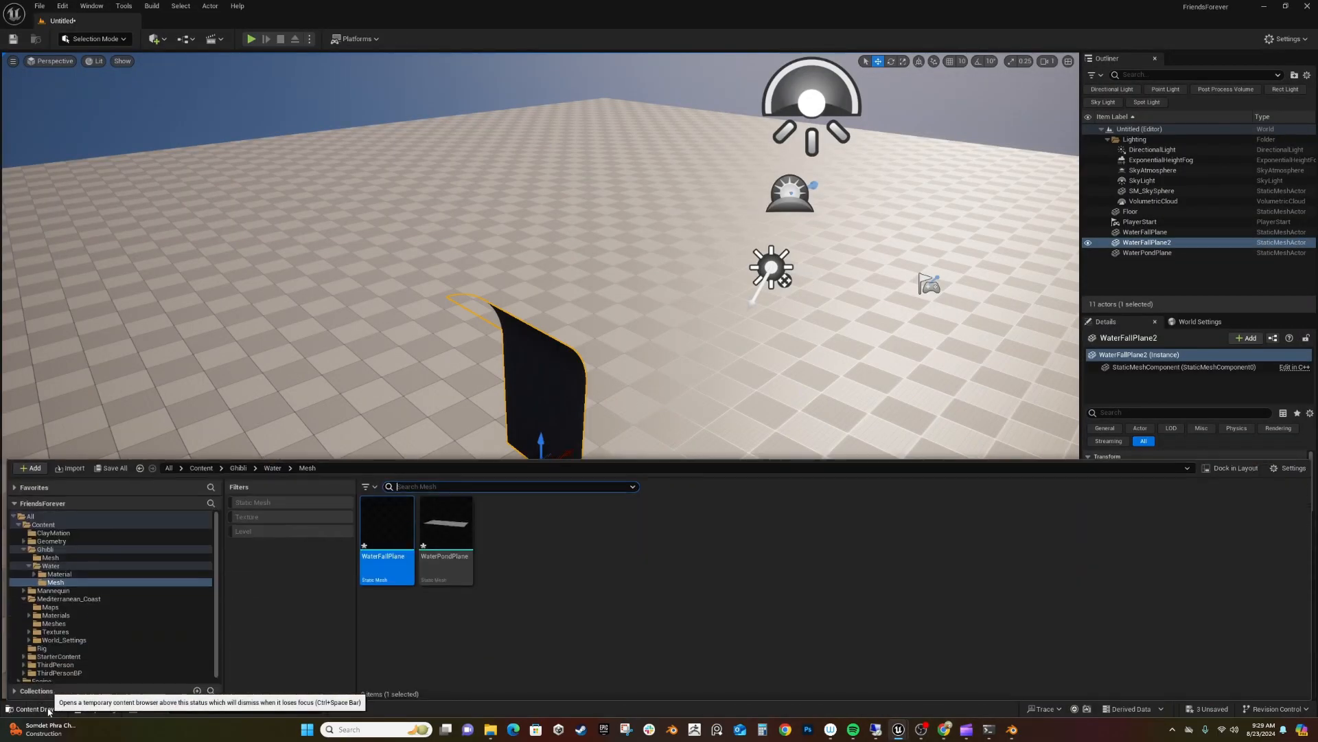
pyautogui.rightClick(388, 535)
pyautogui.click(451, 262)
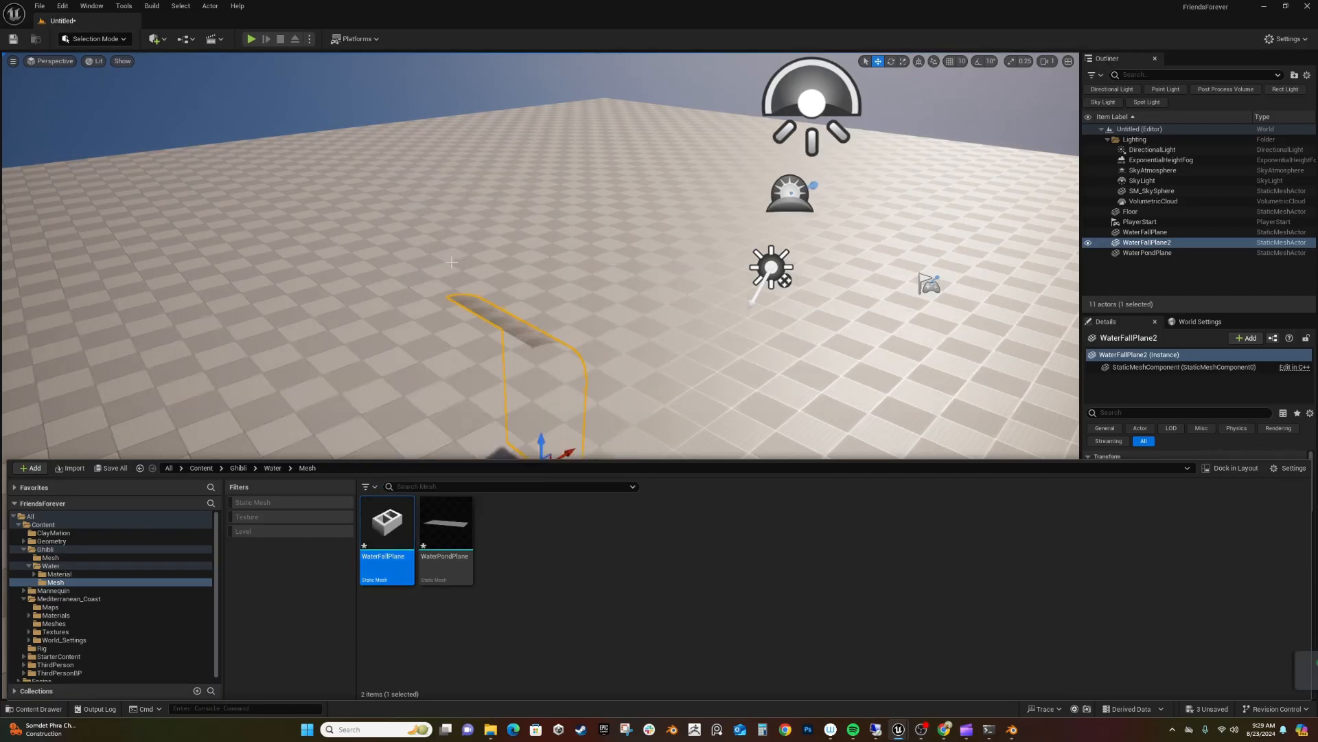
pyautogui.moveTo(537, 341); pyautogui.dragTo(391, 347, button='right')
pyautogui.press('a')
pyautogui.press('d')
pyautogui.press('d')
pyautogui.press('s')
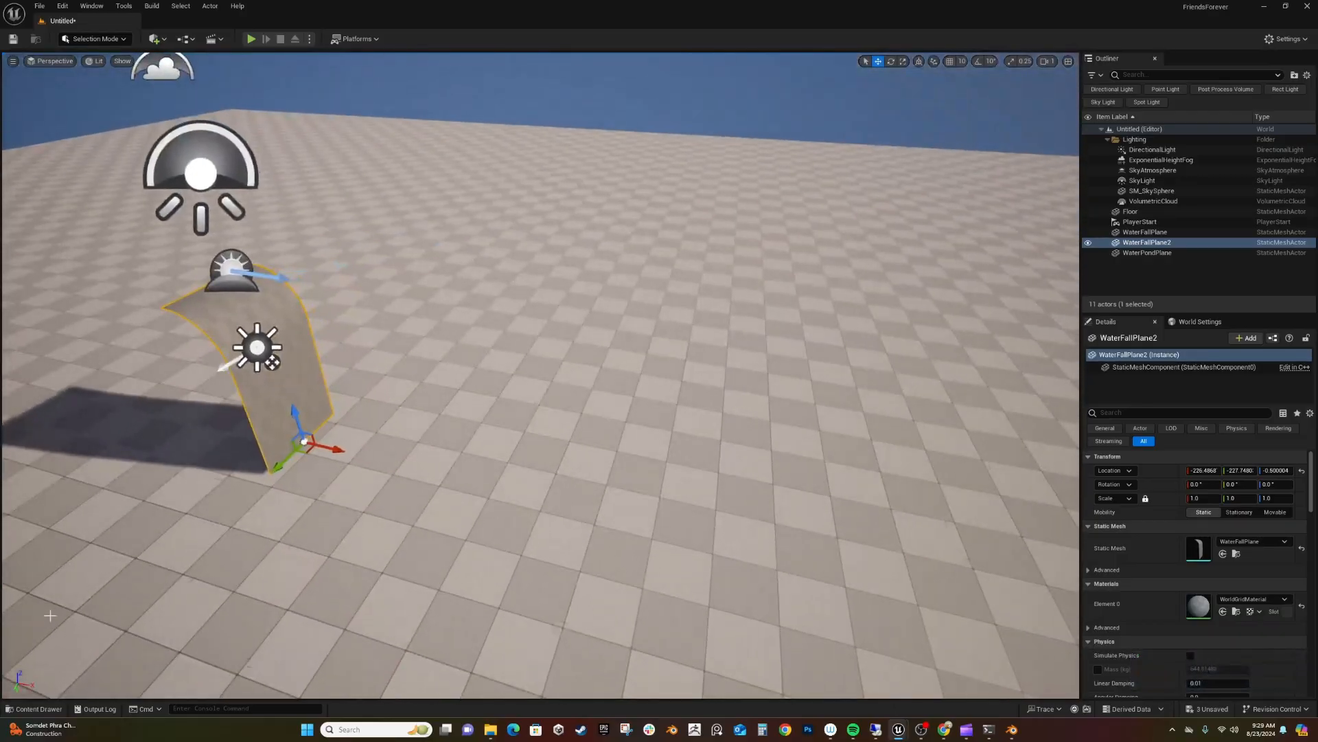
# Add the WaterPondPlane mesh at the waterfall's base and reset the waterfall and pond planes' location to 0, 0, 0.
pyautogui.click(50, 705)
pyautogui.moveTo(446, 529); pyautogui.dragTo(311, 450)
pyautogui.click(583, 384)
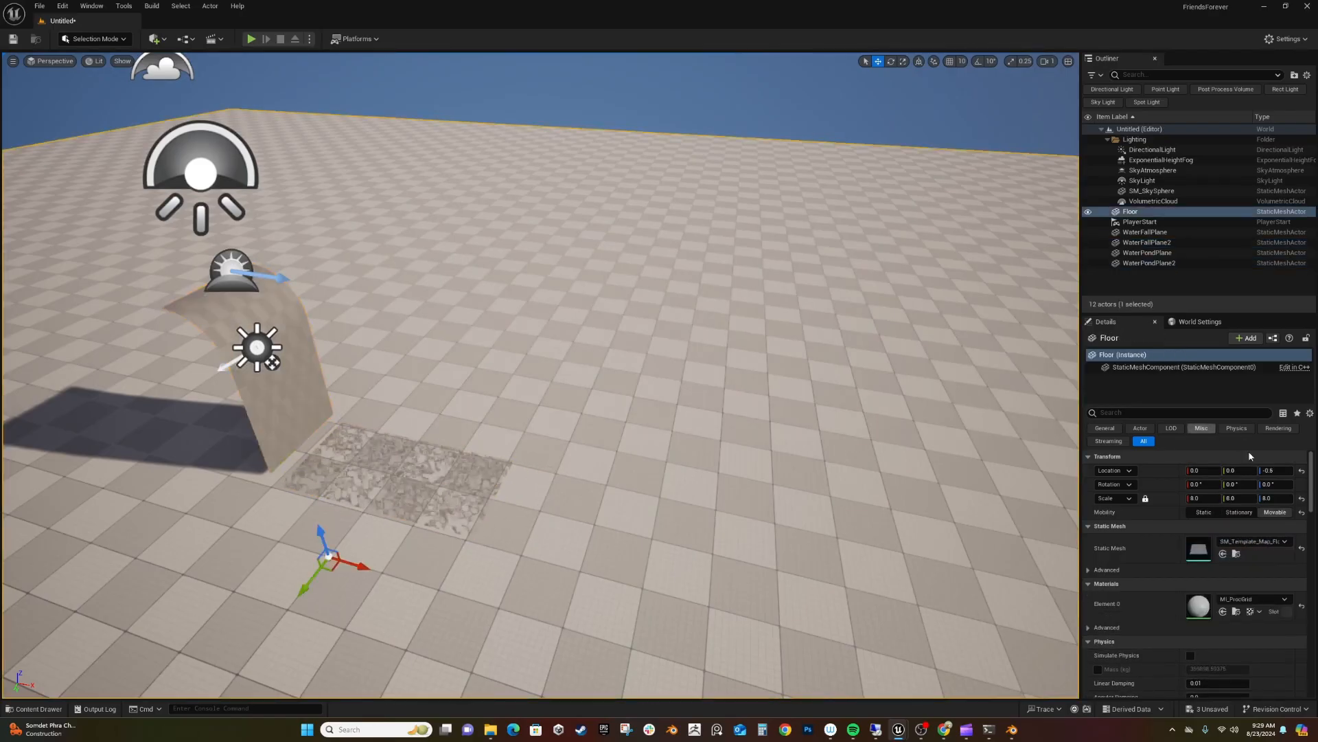
pyautogui.click(1302, 409)
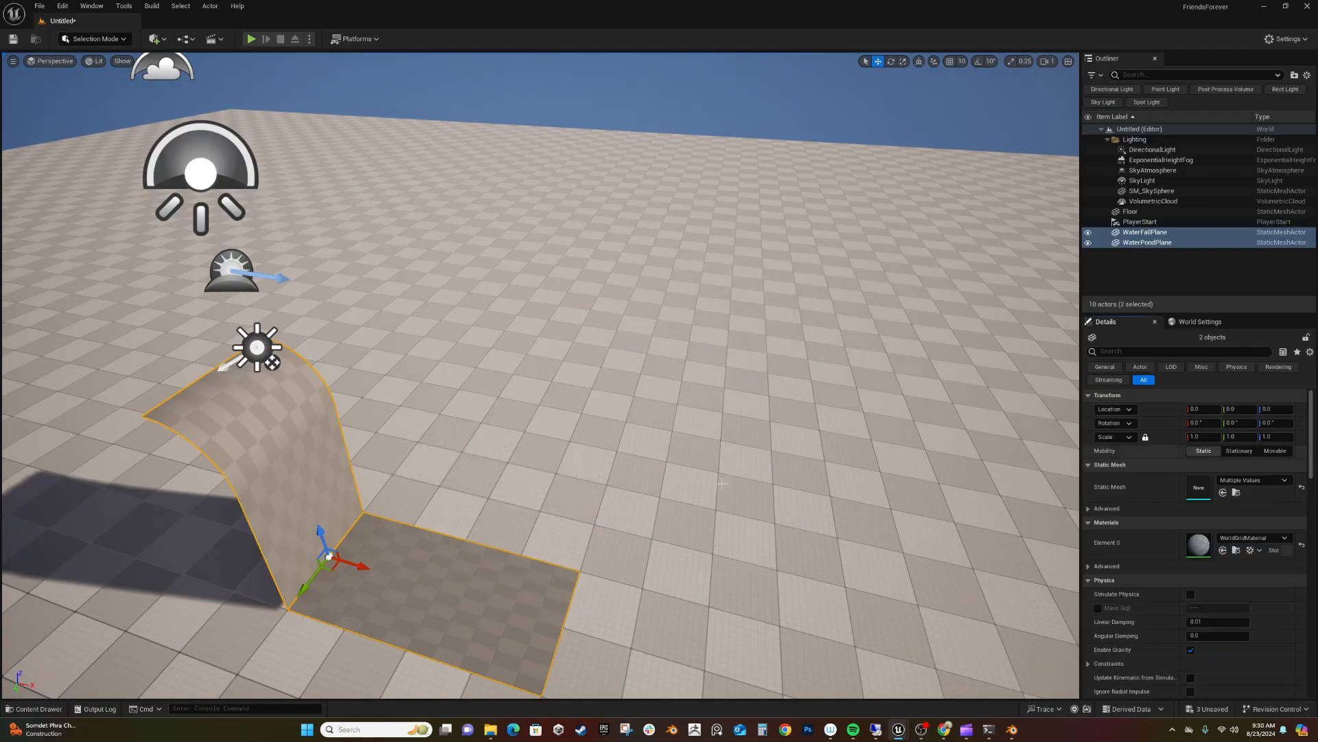
pyautogui.press('f')
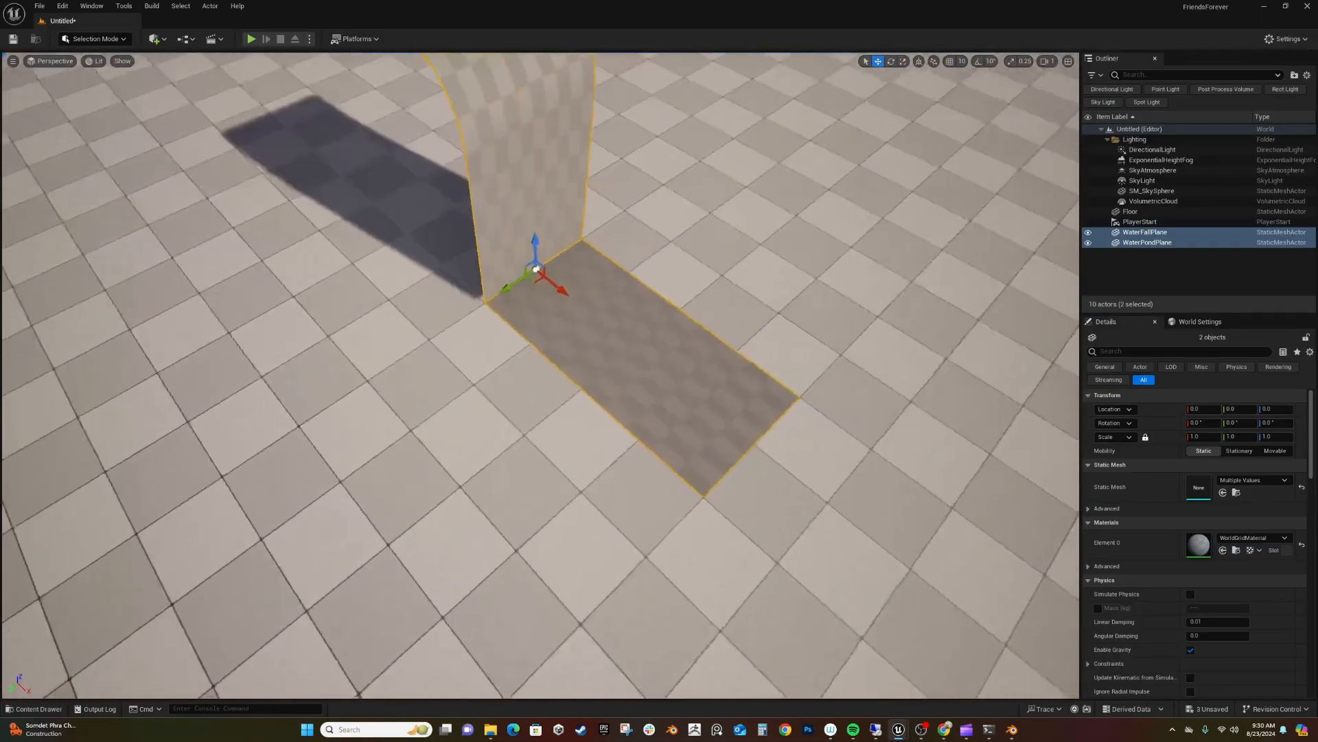
# Save the WaterFallPlane and WaterPondPlane static mesh assets in the Mesh folder.
pyautogui.press('w')
pyautogui.moveTo(536, 385); pyautogui.dragTo(547, 261, button='right')
pyautogui.press('s')
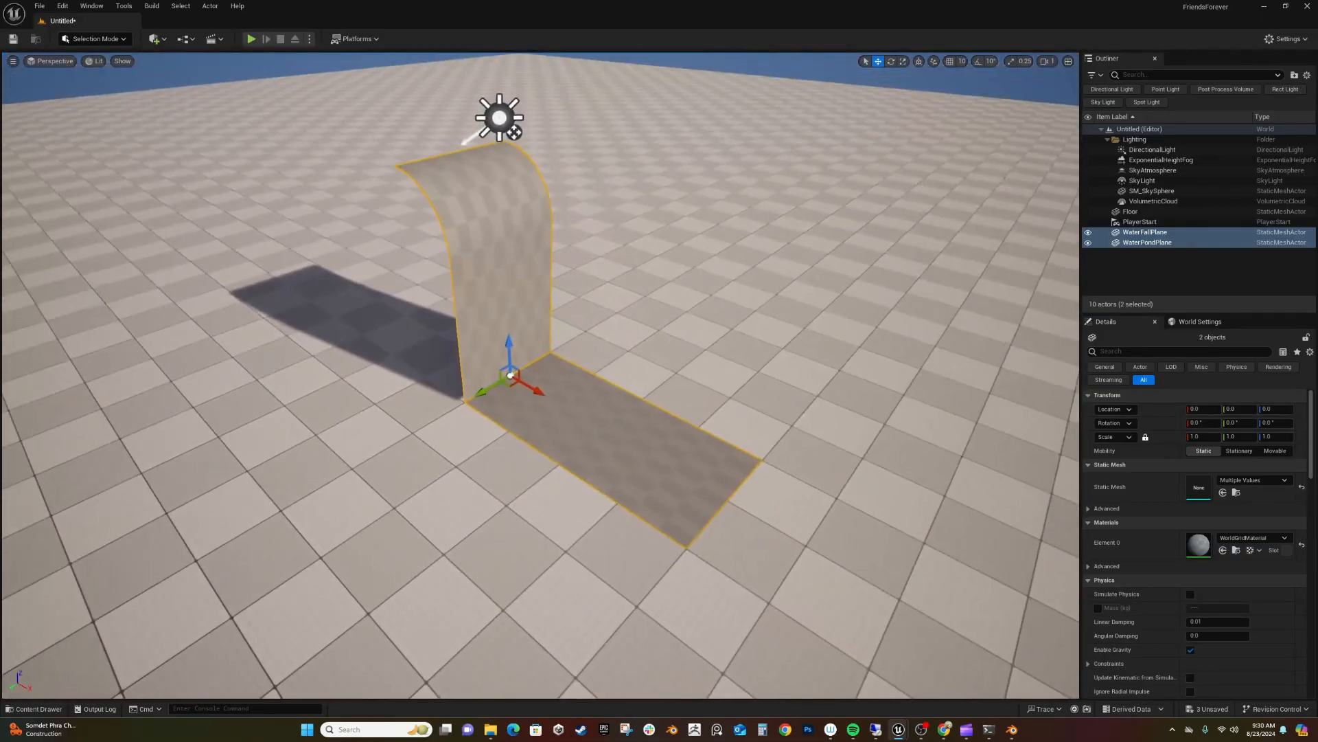
pyautogui.click(35, 709)
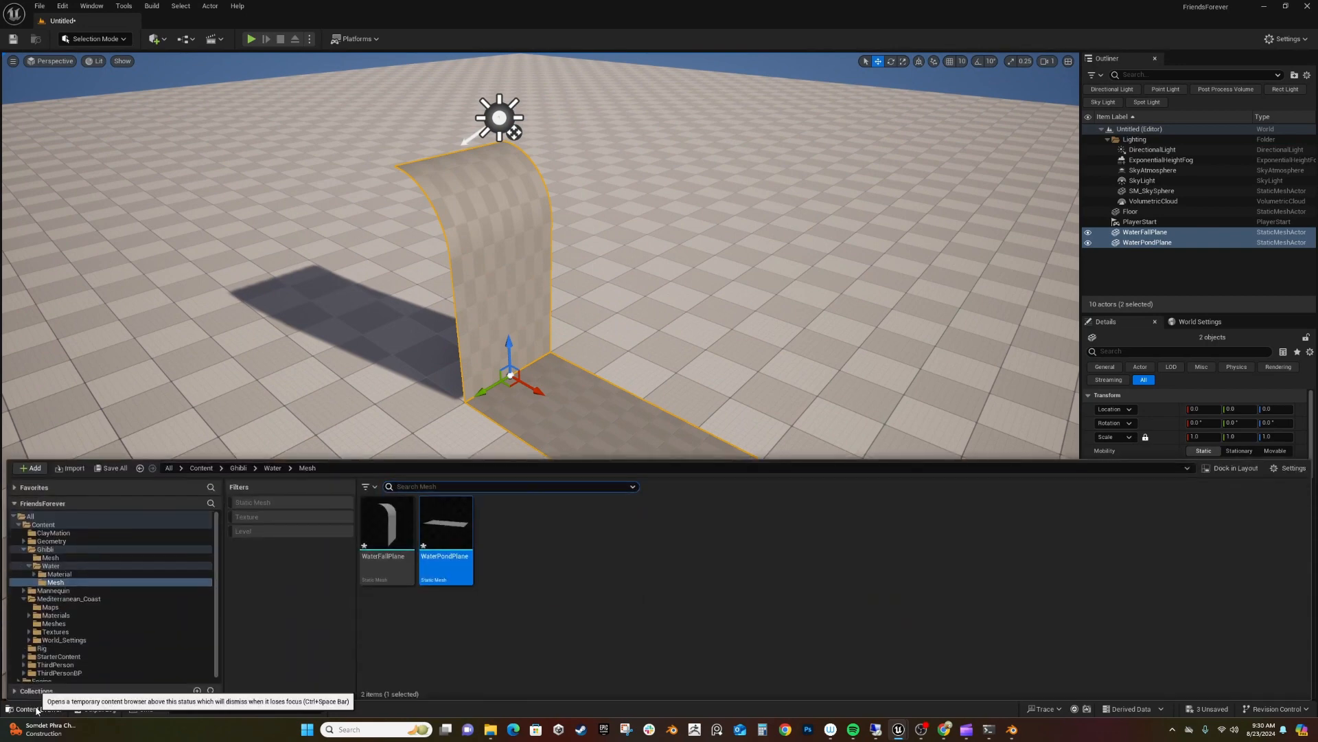
pyautogui.keyDown('ctrl'); pyautogui.click(381, 527); pyautogui.keyUp('ctrl')
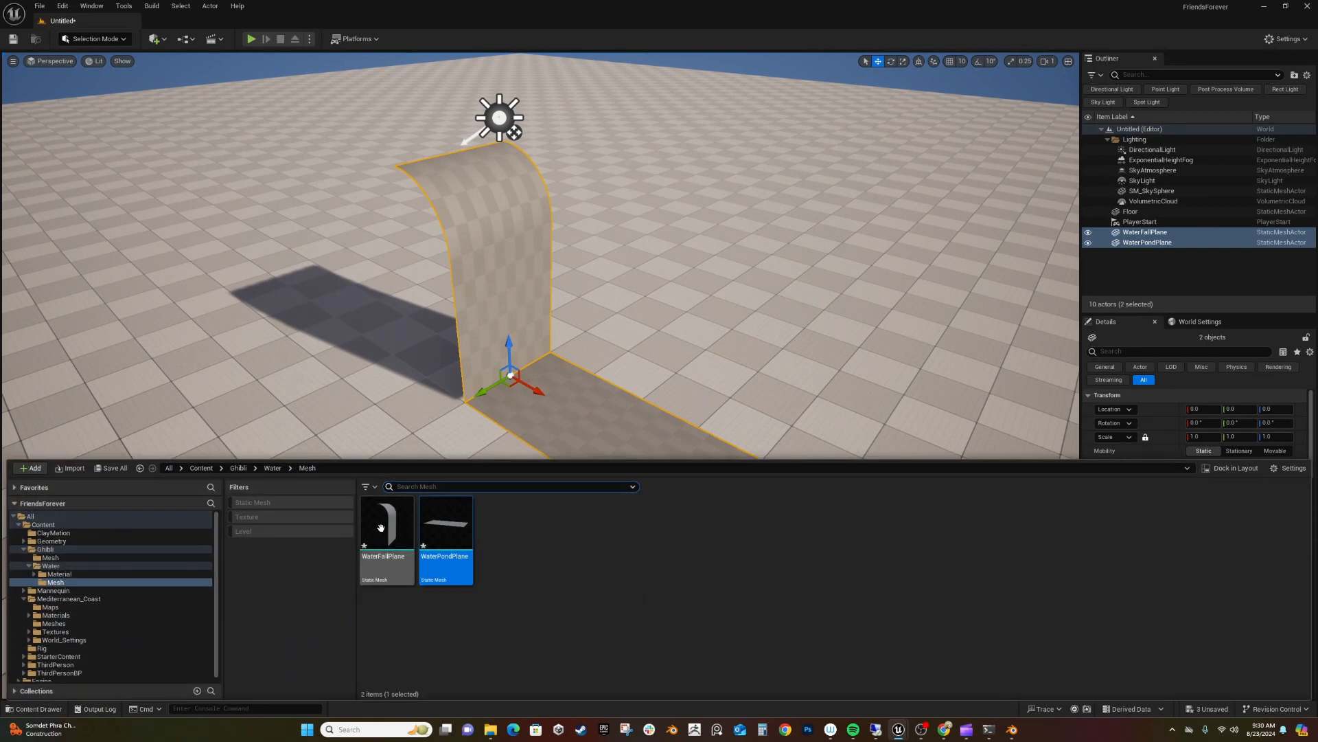
pyautogui.click(588, 596)
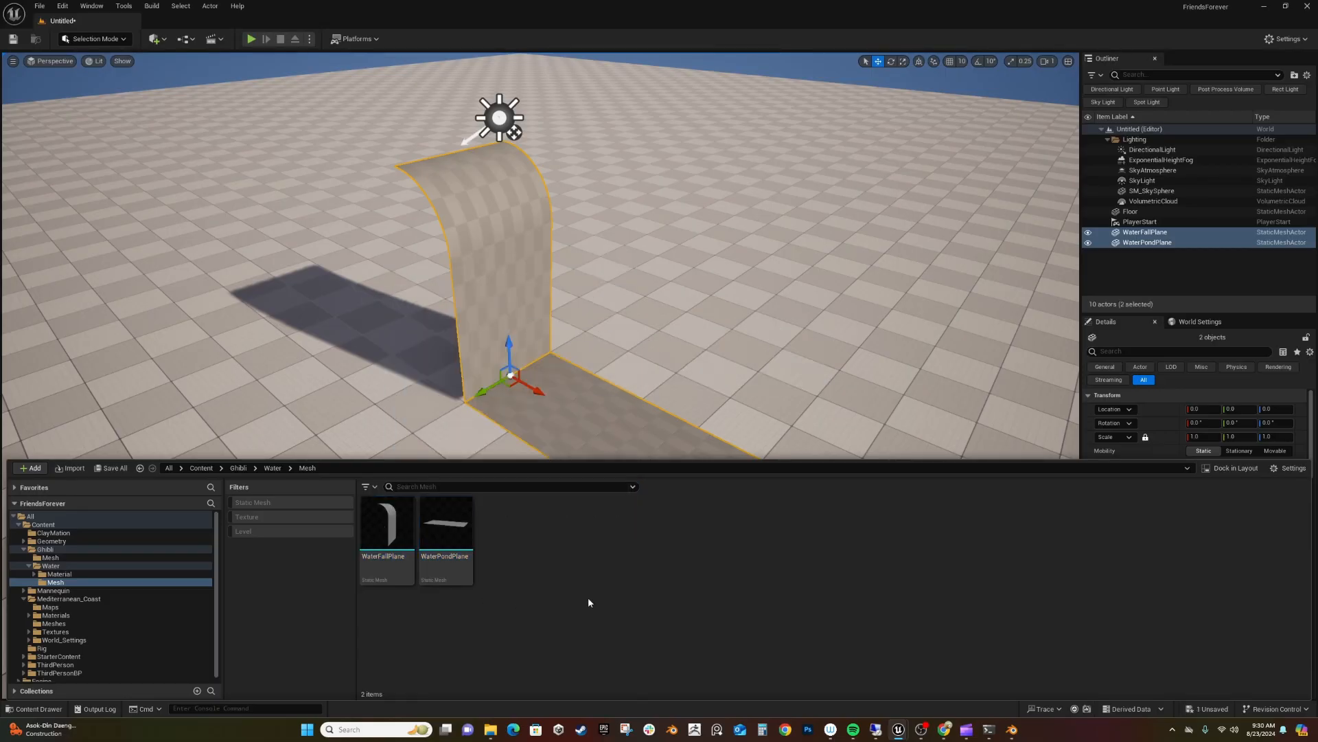
# Try out the MM_WaterFallPond material on the pond plane and the MM_Waterfall material on the waterfall plane.
pyautogui.click(58, 575)
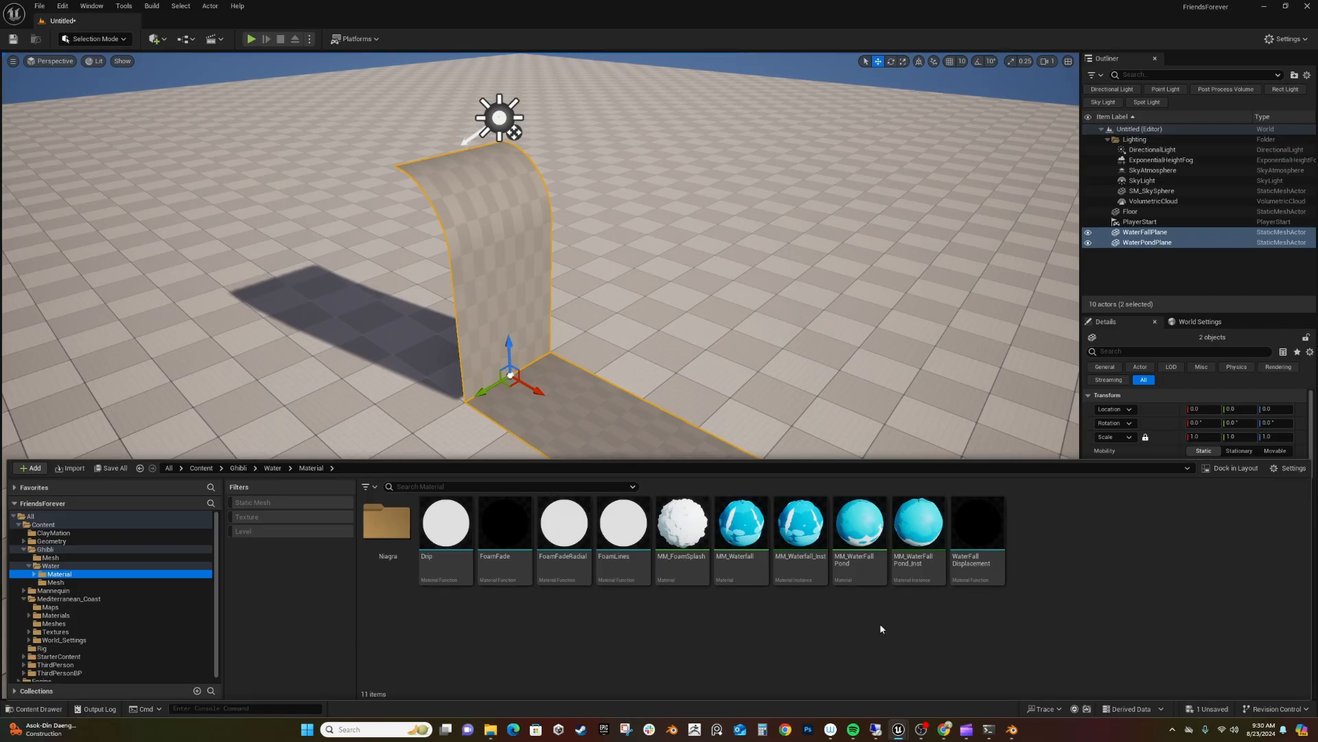
pyautogui.moveTo(859, 526); pyautogui.dragTo(631, 432)
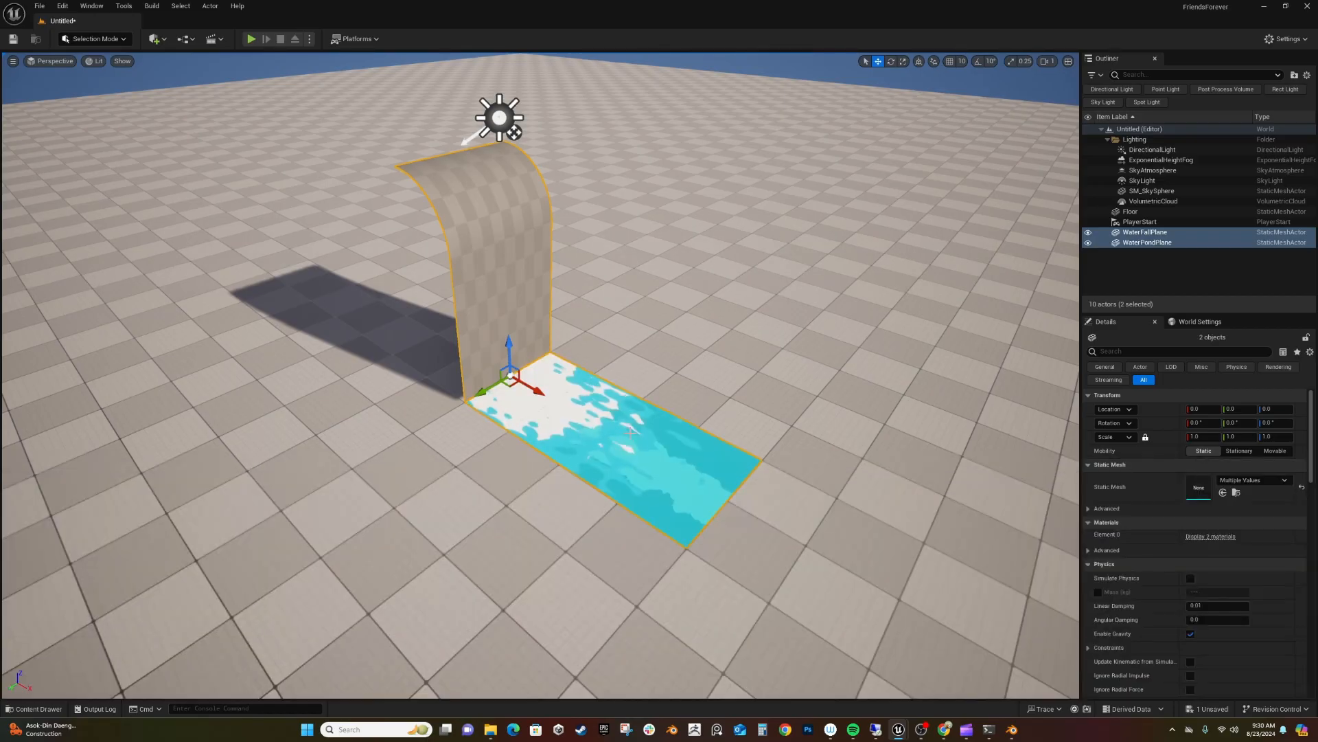
pyautogui.click(39, 709)
pyautogui.moveTo(919, 522); pyautogui.dragTo(879, 627)
pyautogui.moveTo(741, 525); pyautogui.dragTo(493, 291)
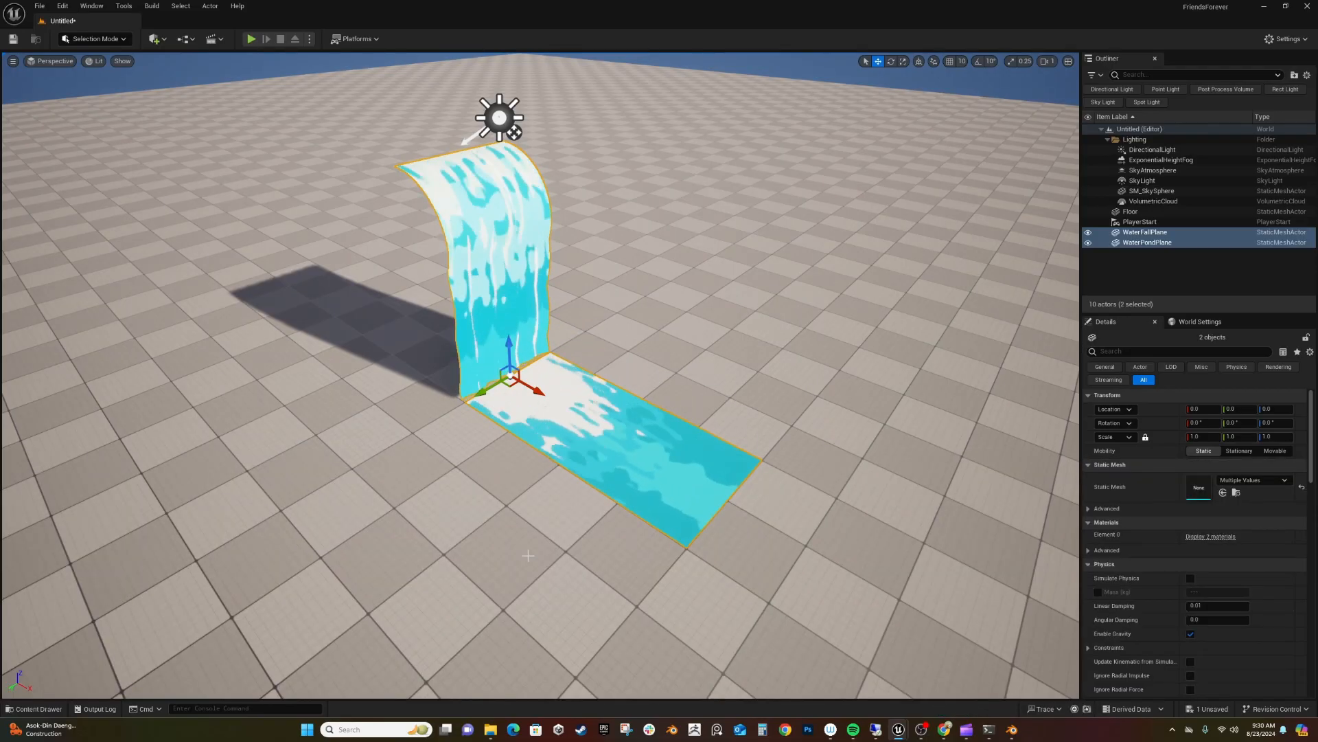
# Reset the material of the waterfall plane and the pond plane to their default.
pyautogui.click(31, 709)
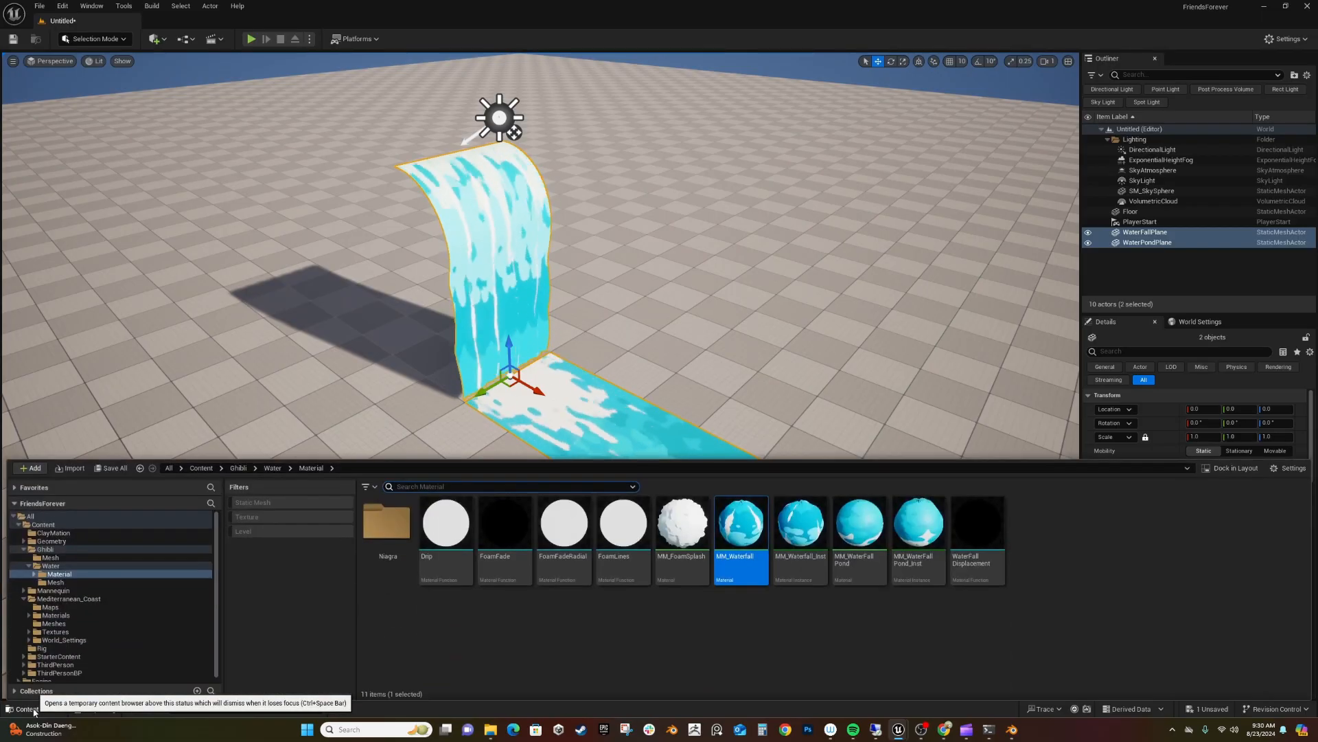
pyautogui.click(500, 282)
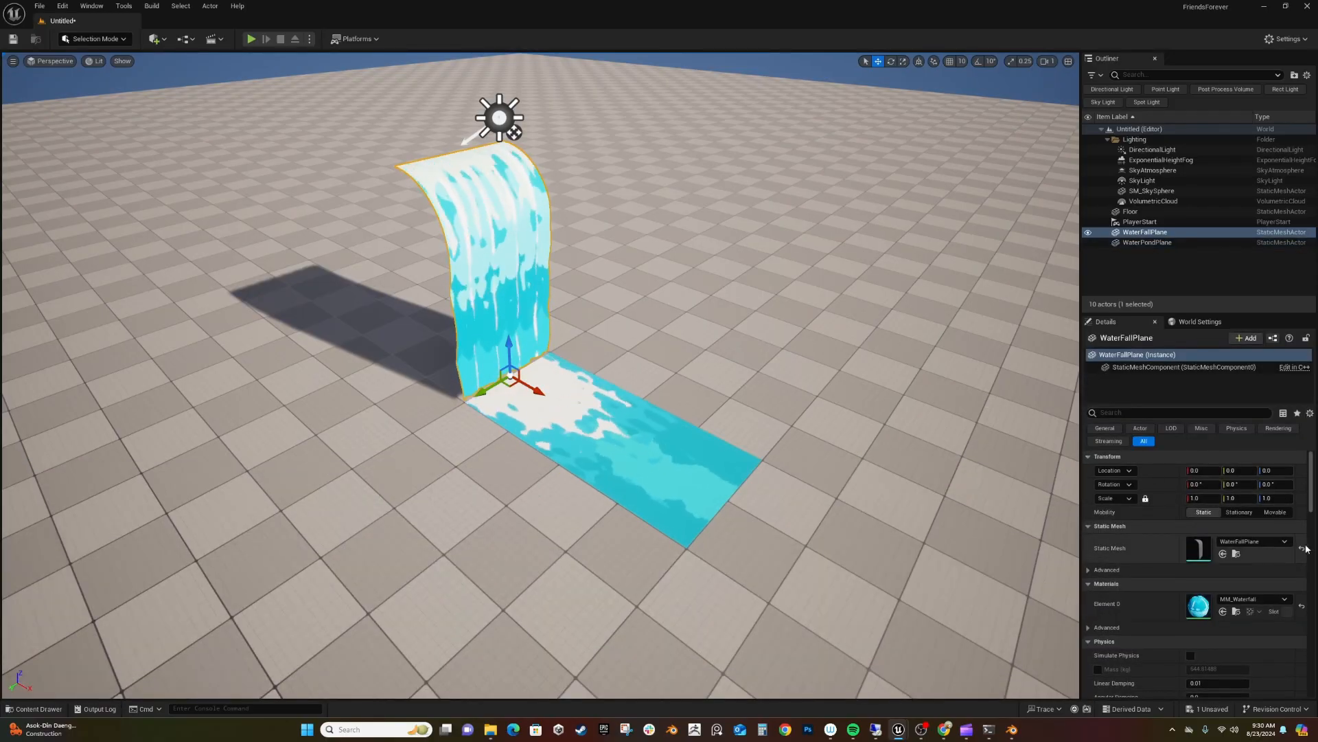
pyautogui.click(1302, 605)
pyautogui.click(631, 453)
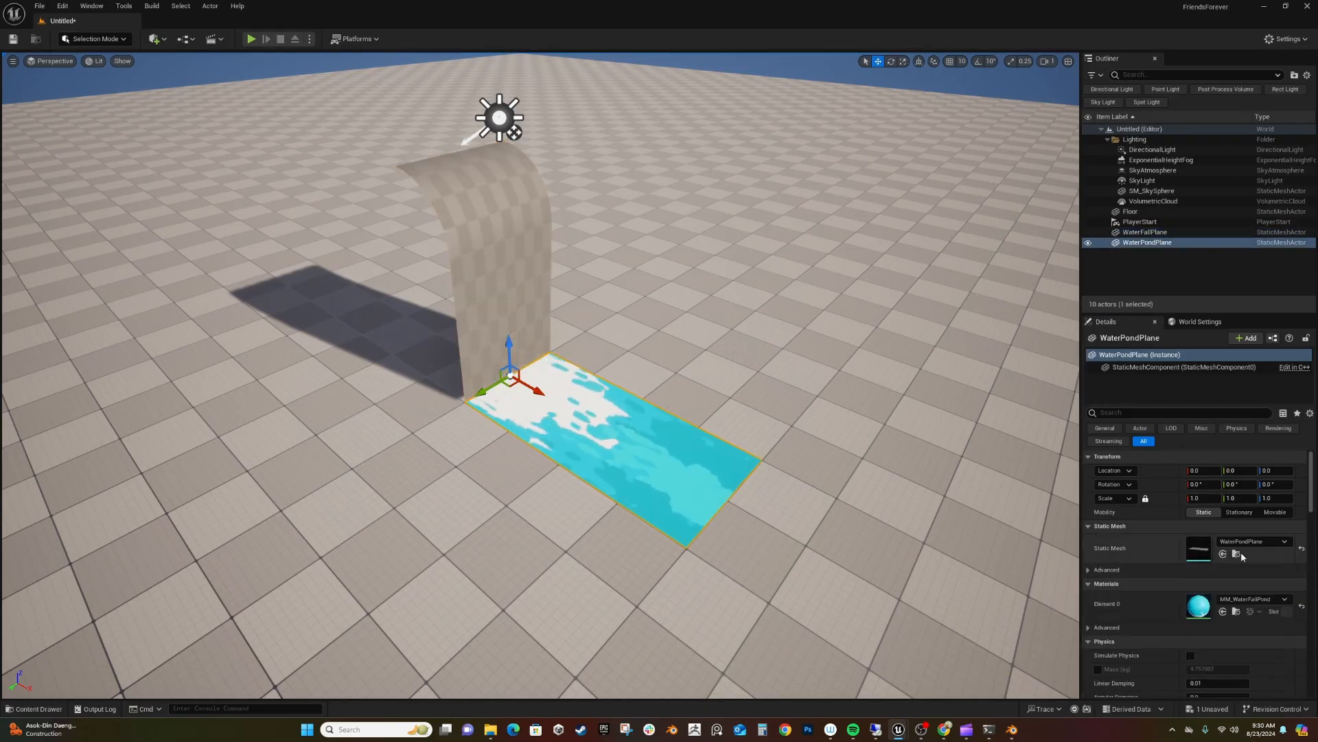
pyautogui.click(1302, 606)
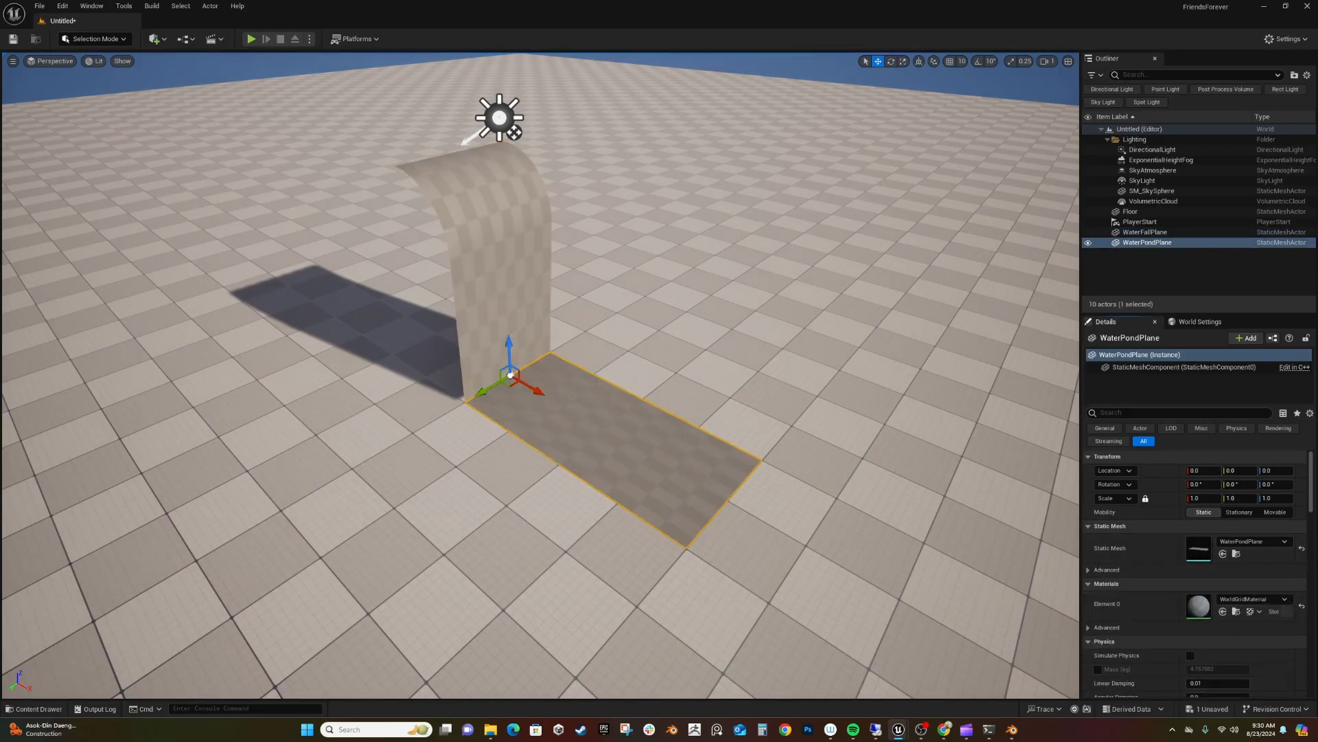
# Open the MM_Waterfall material in a maximized editor and examine its Drip functions and the colors they blend.
pyautogui.click(38, 708)
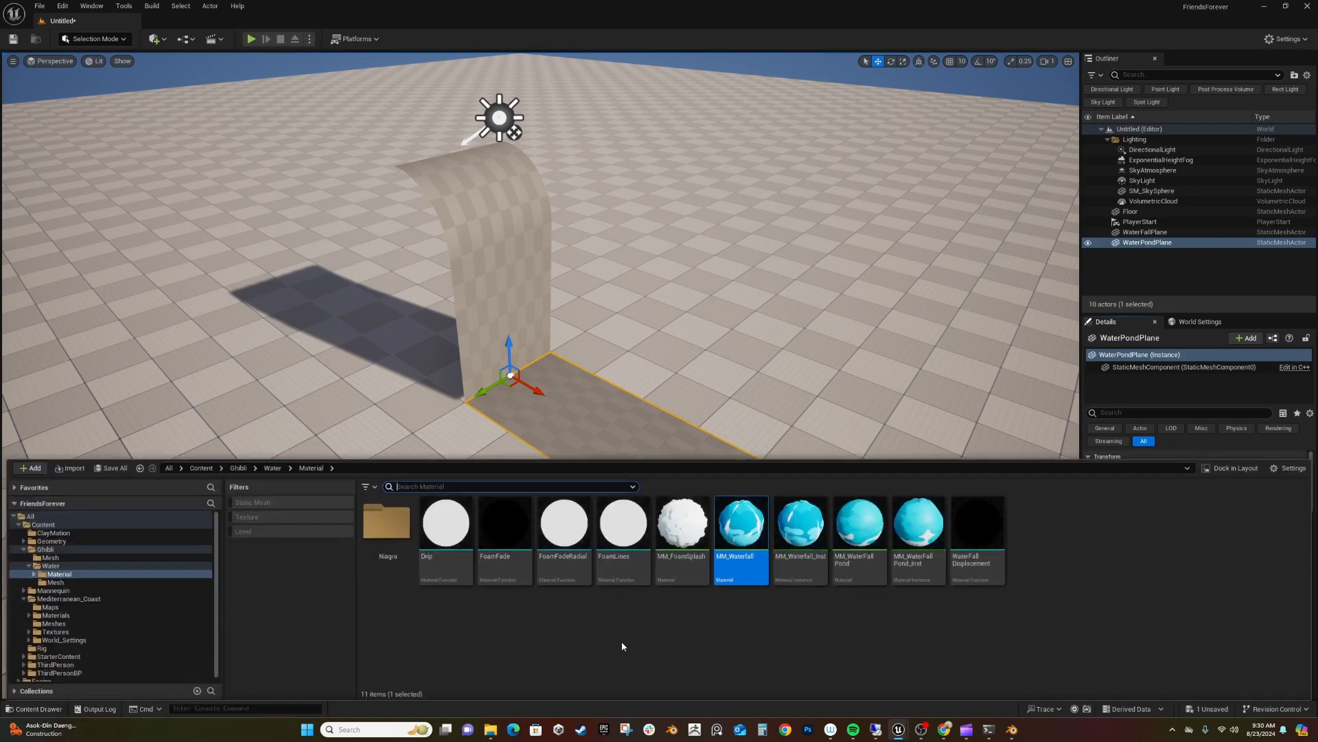
pyautogui.doubleClick(743, 529)
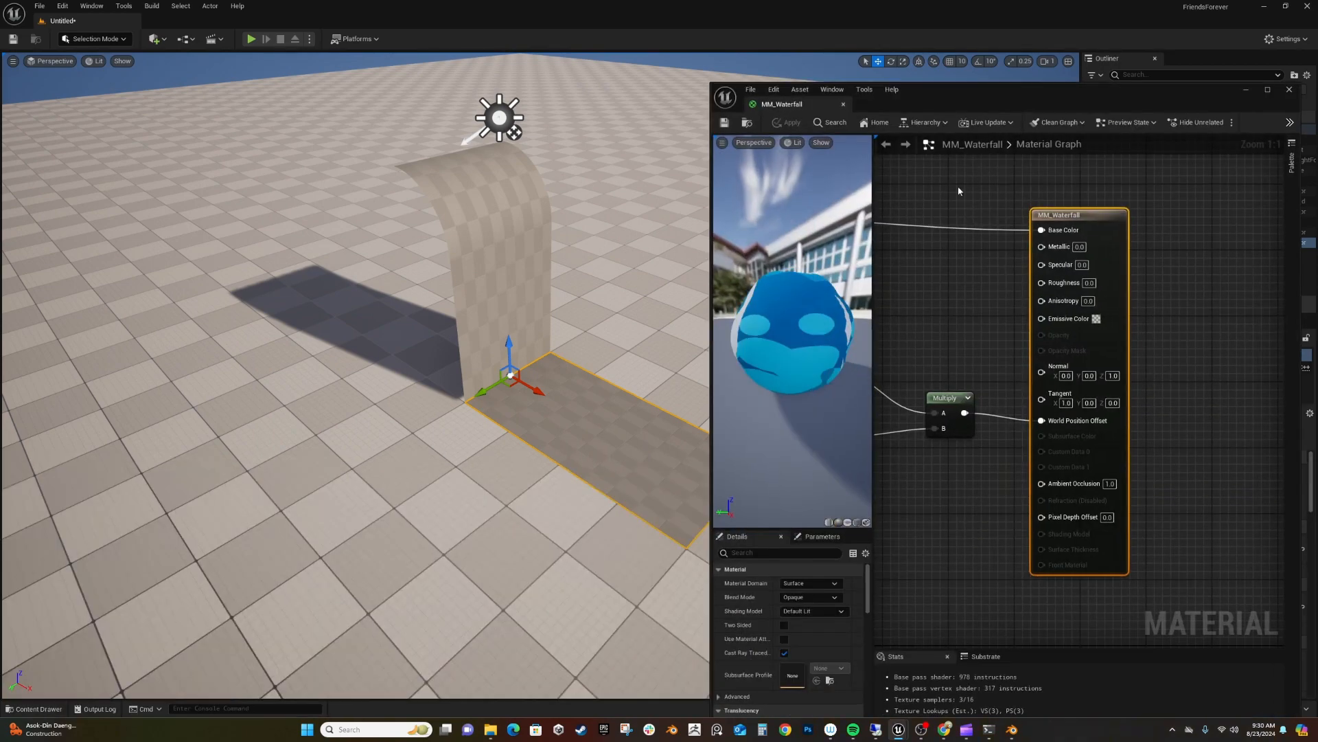
pyautogui.click(1267, 91)
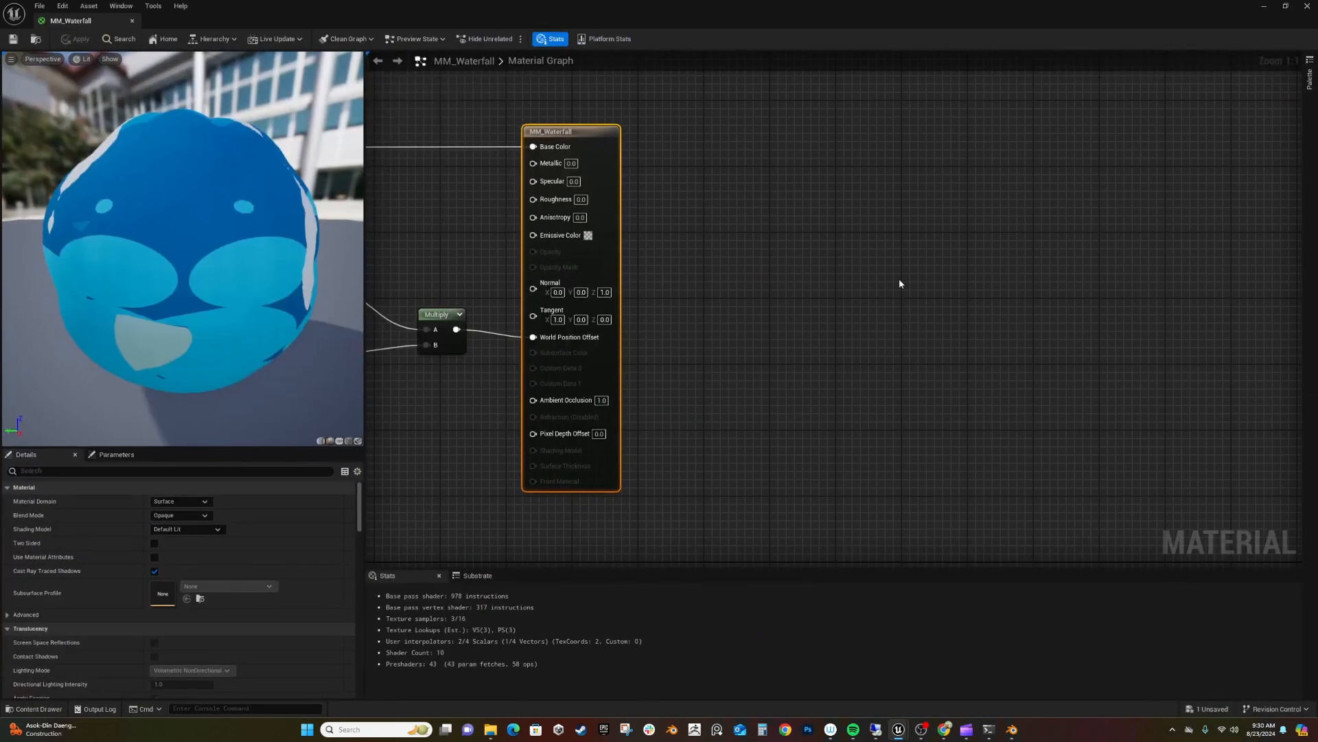
pyautogui.scroll(-5, 900, 282)
pyautogui.scroll(-4, 743, 451)
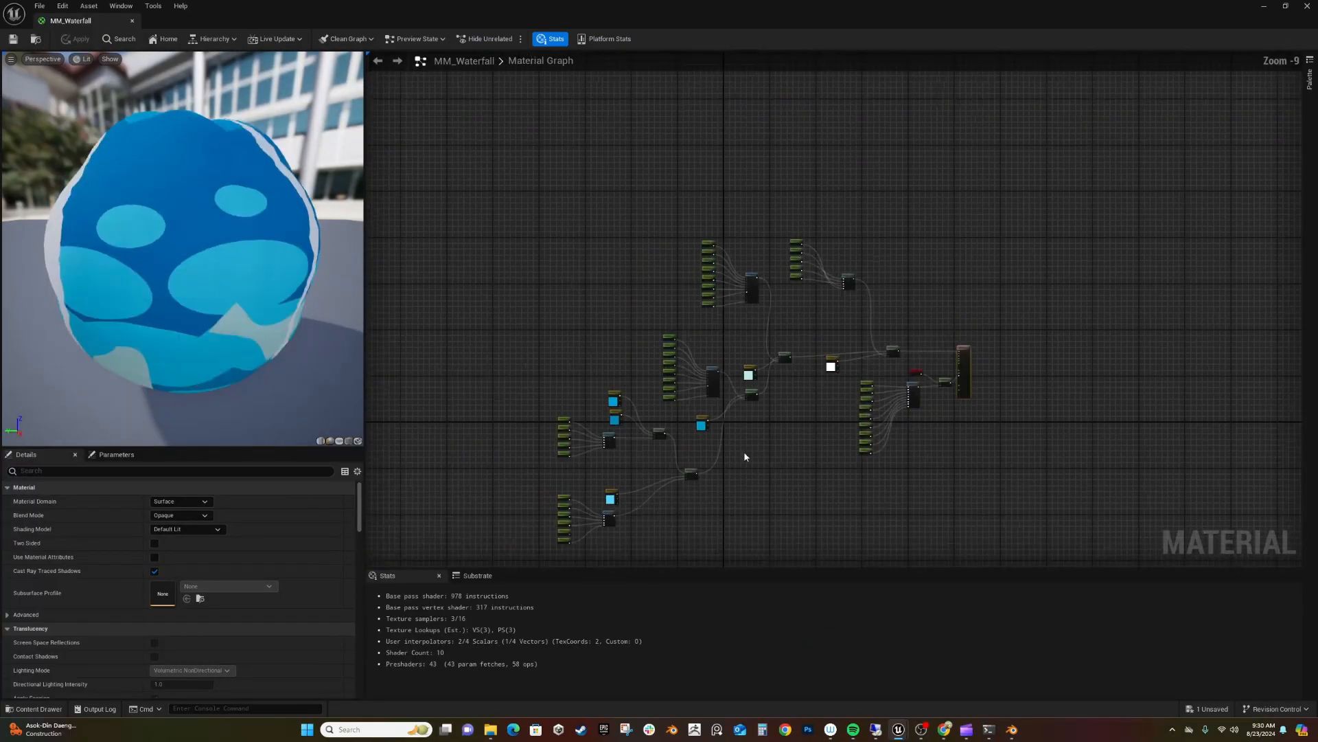
pyautogui.moveTo(743, 451); pyautogui.dragTo(802, 431, button='right')
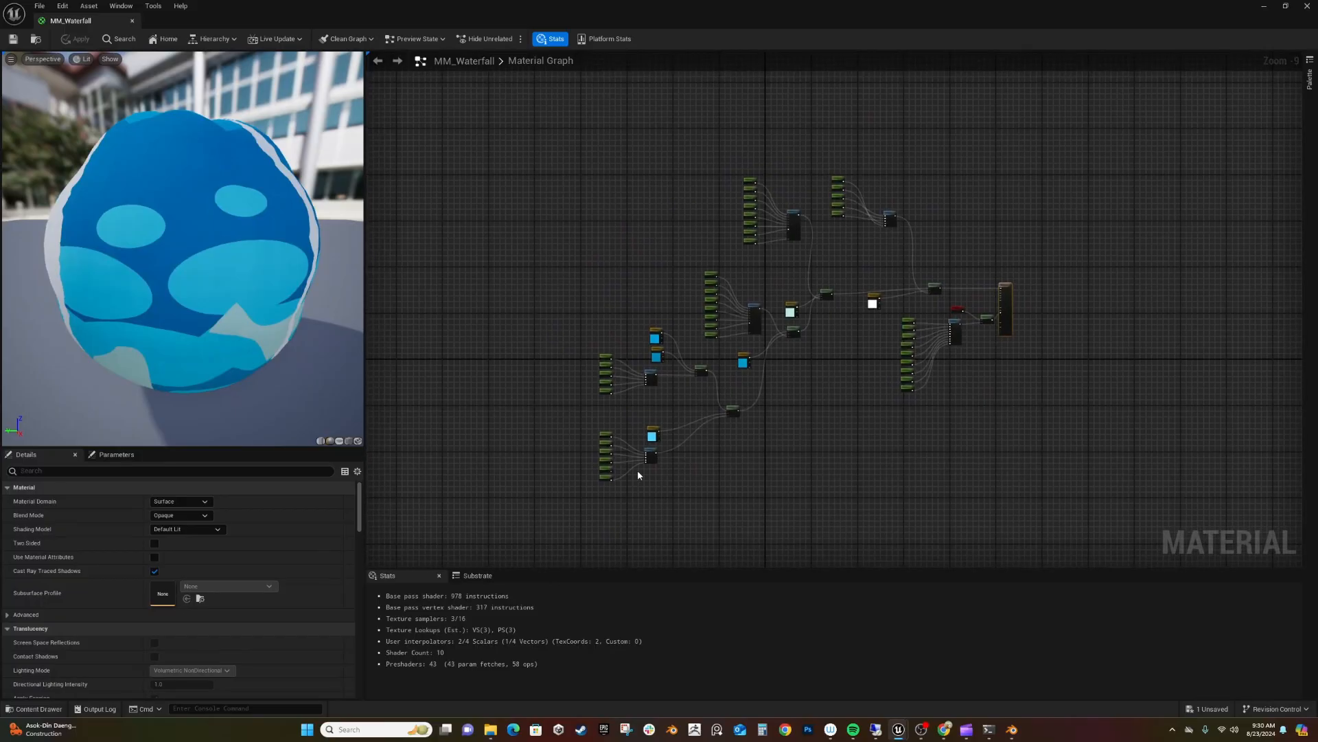
pyautogui.scroll(10, 637, 474)
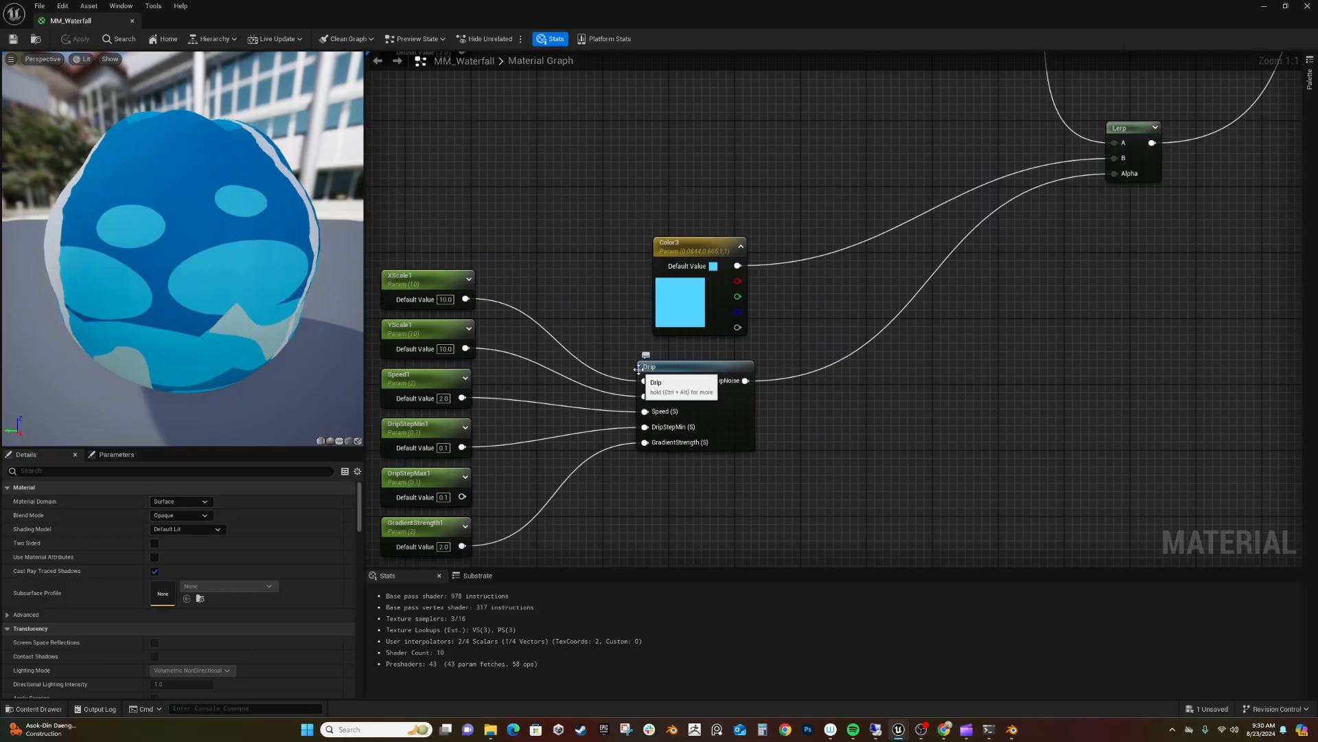
pyautogui.moveTo(880, 269); pyautogui.dragTo(761, 565, button='right')
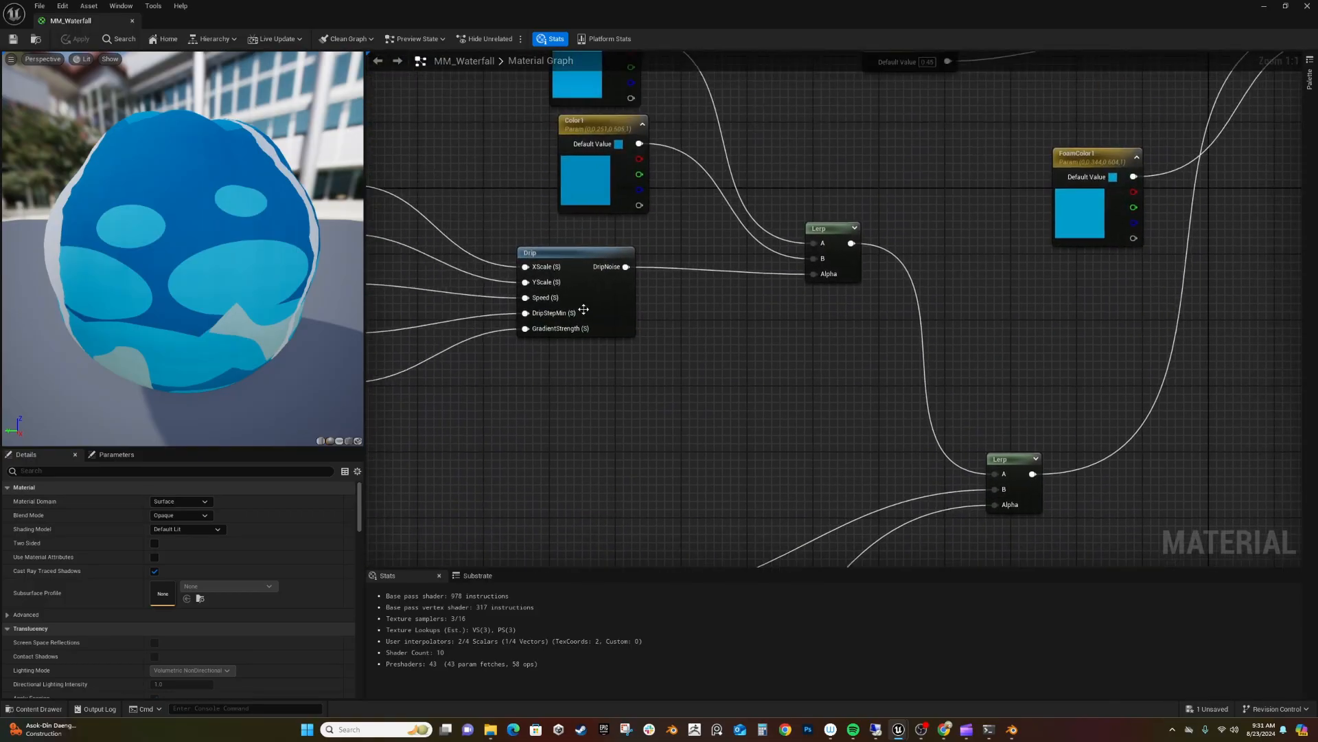
pyautogui.moveTo(893, 183); pyautogui.dragTo(831, 455, button='right')
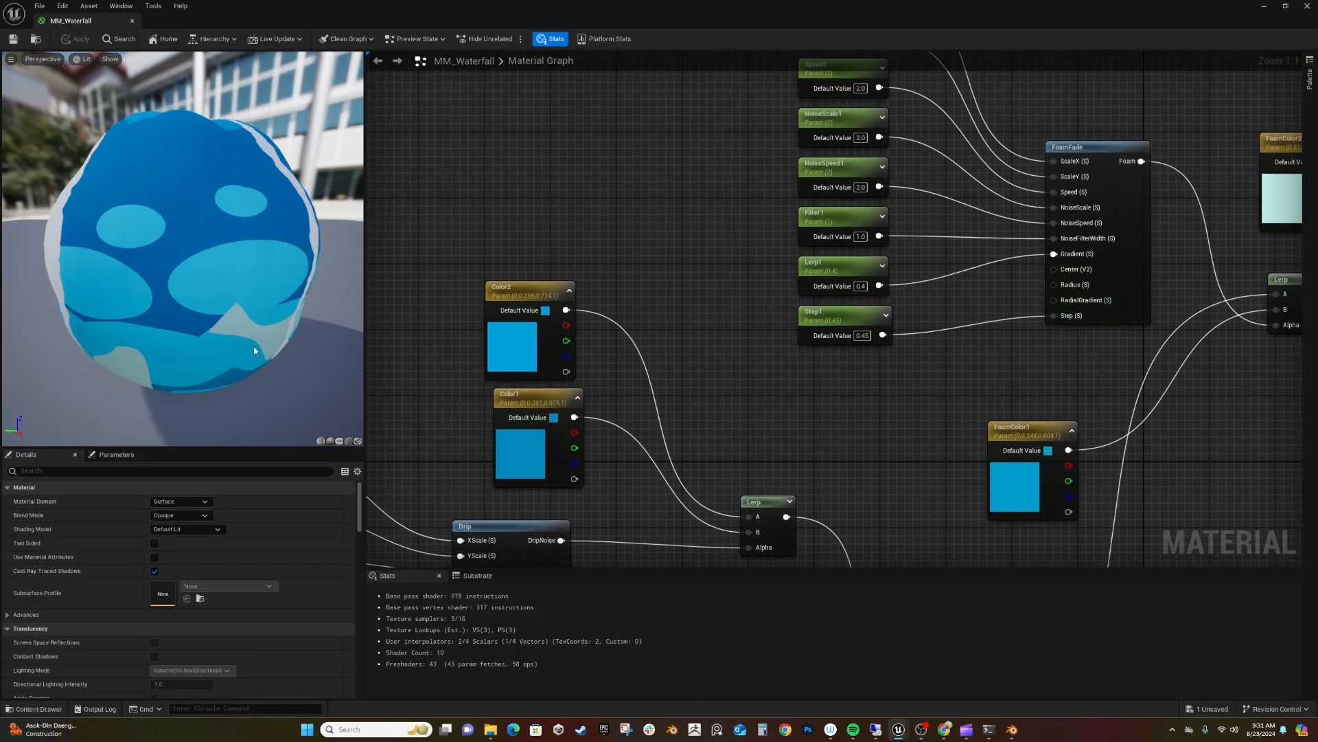
# Preview the material on a plane and examine the FoamFade and FoamLines functions in its graph.
pyautogui.click(339, 441)
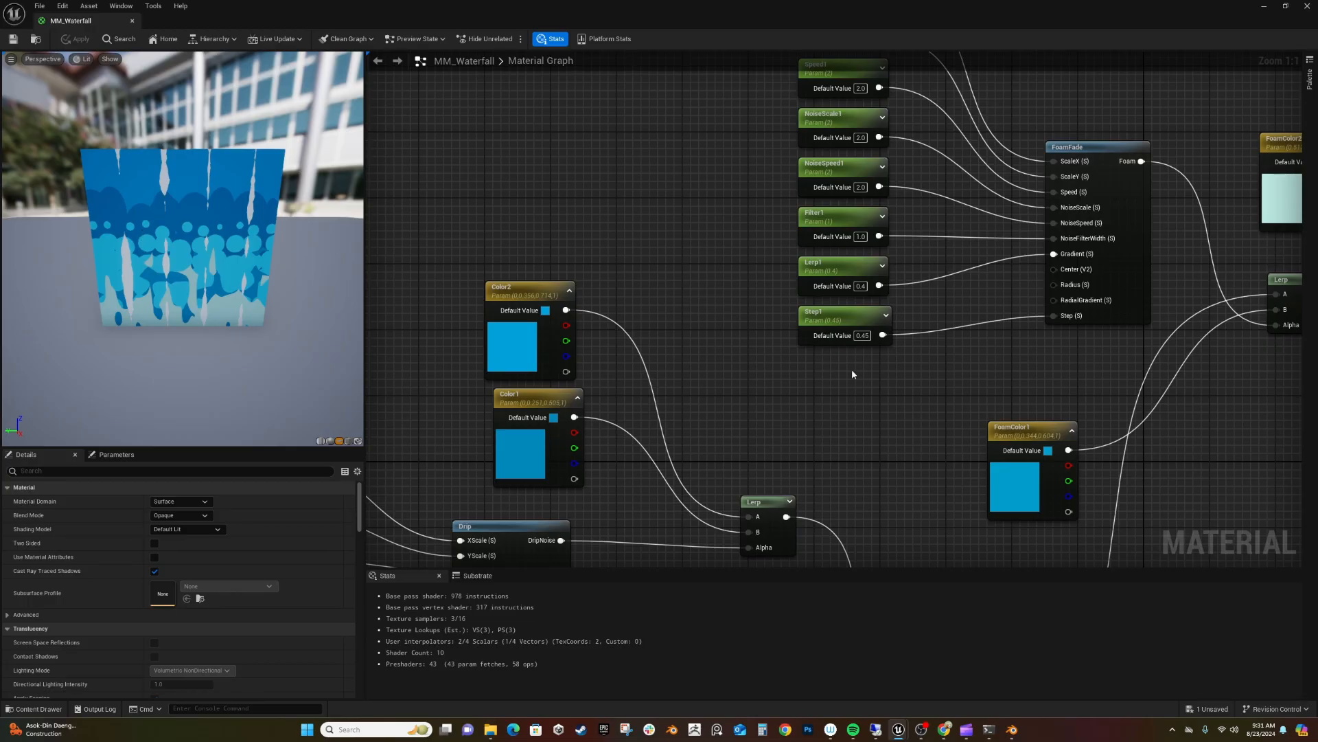
pyautogui.moveTo(852, 374); pyautogui.dragTo(653, 434, button='right')
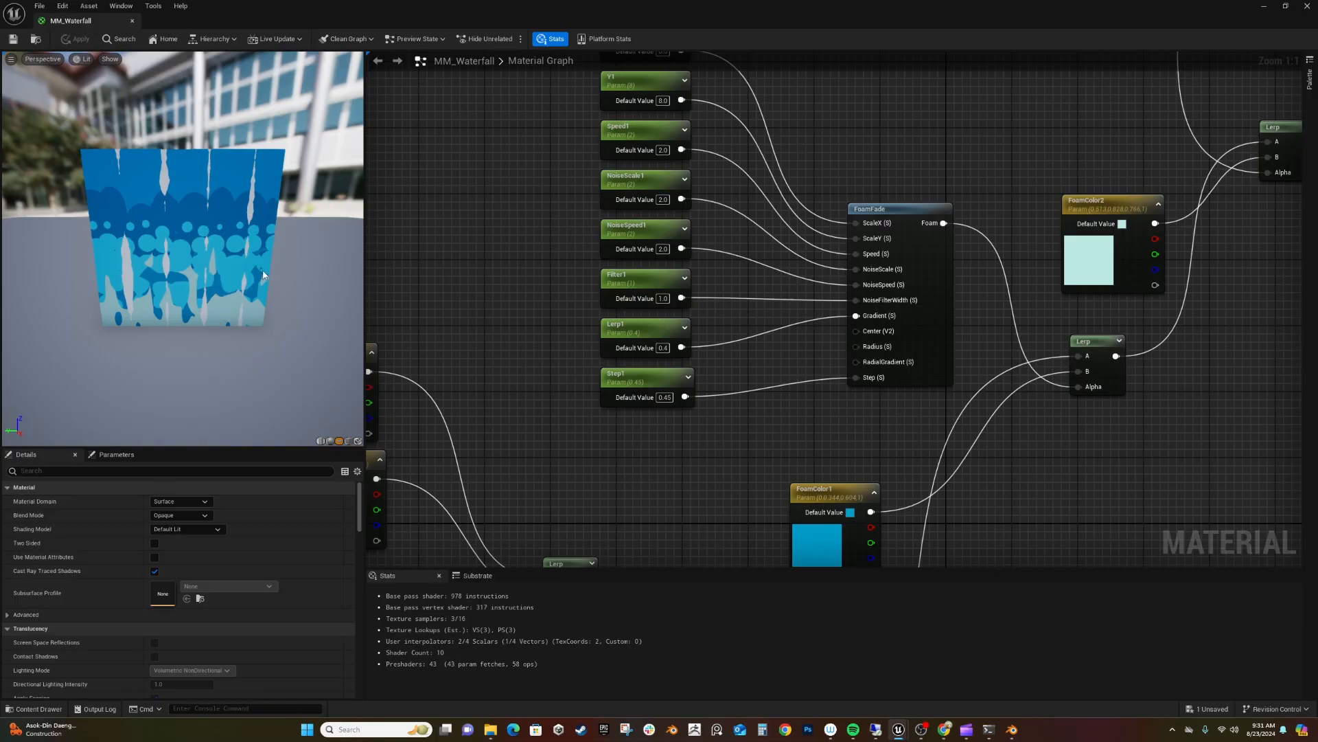
pyautogui.moveTo(1026, 230); pyautogui.dragTo(589, 490, button='right')
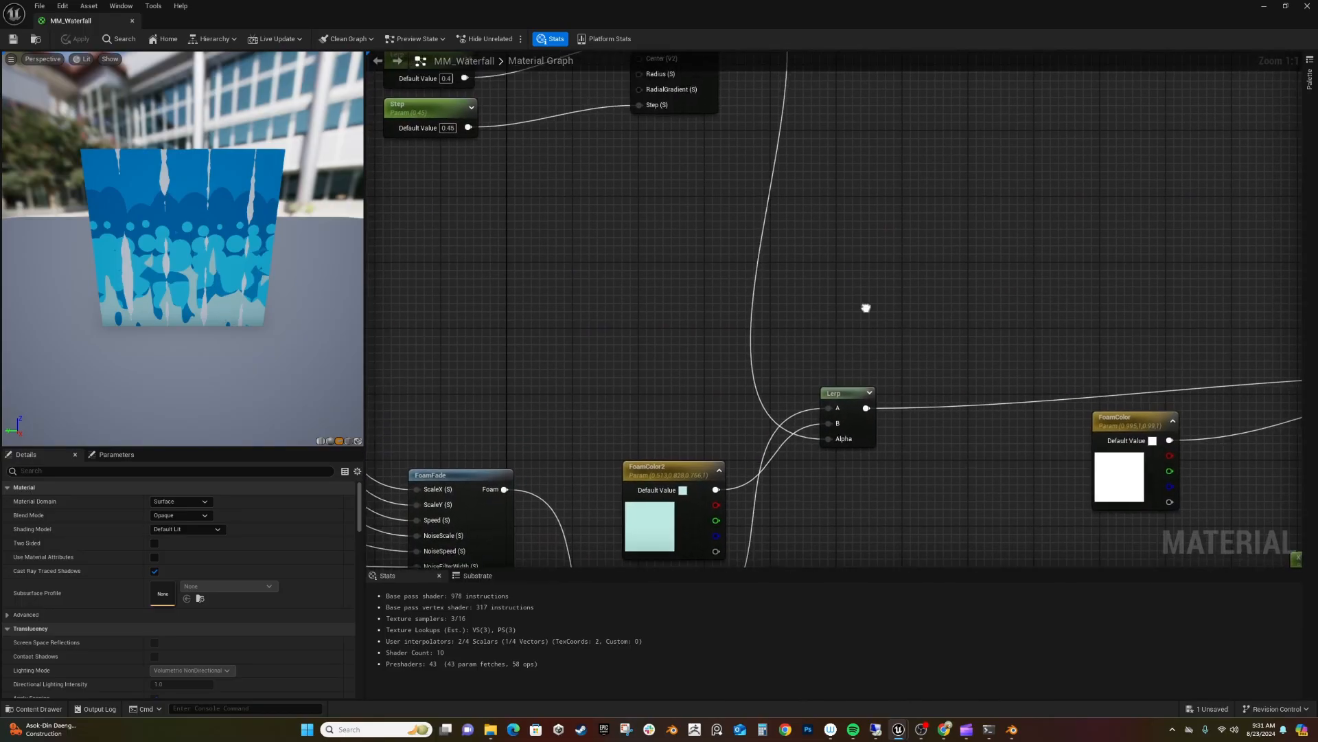
pyautogui.moveTo(865, 306); pyautogui.dragTo(913, 538, button='right')
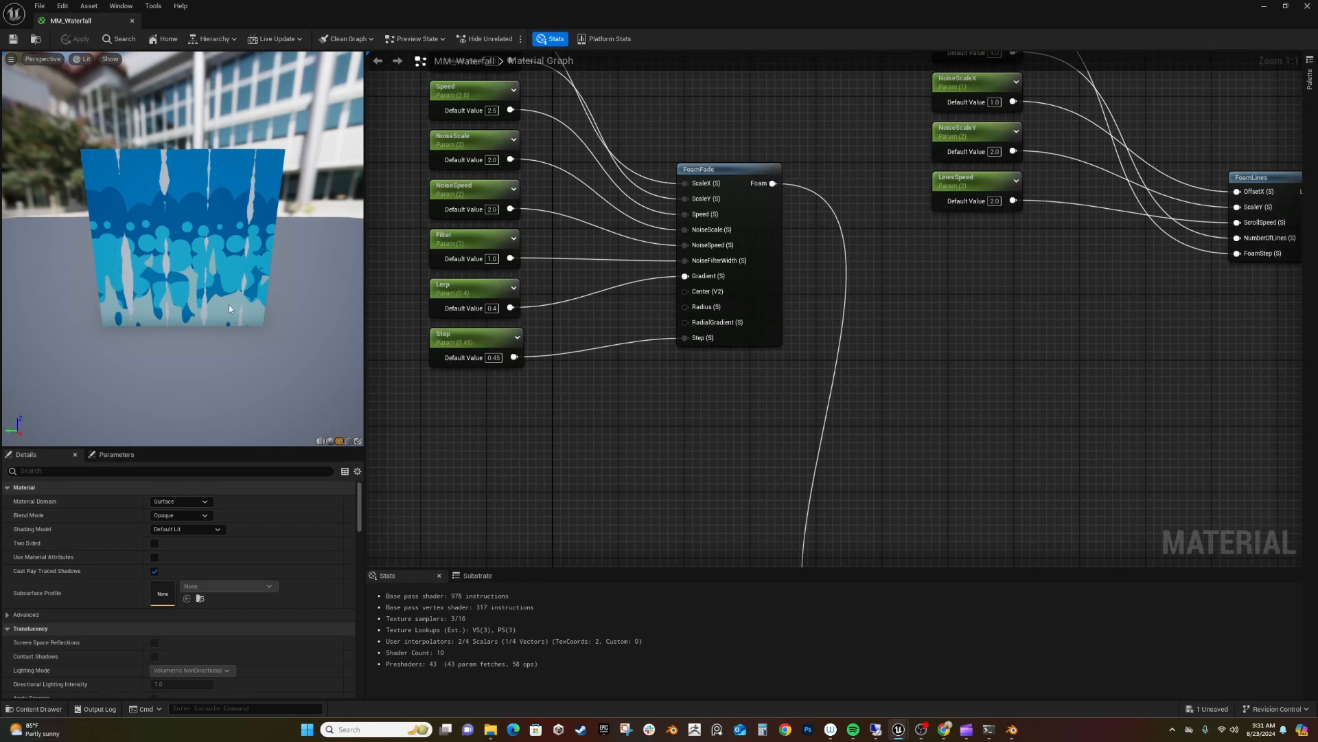
pyautogui.moveTo(1035, 299); pyautogui.dragTo(713, 415, button='right')
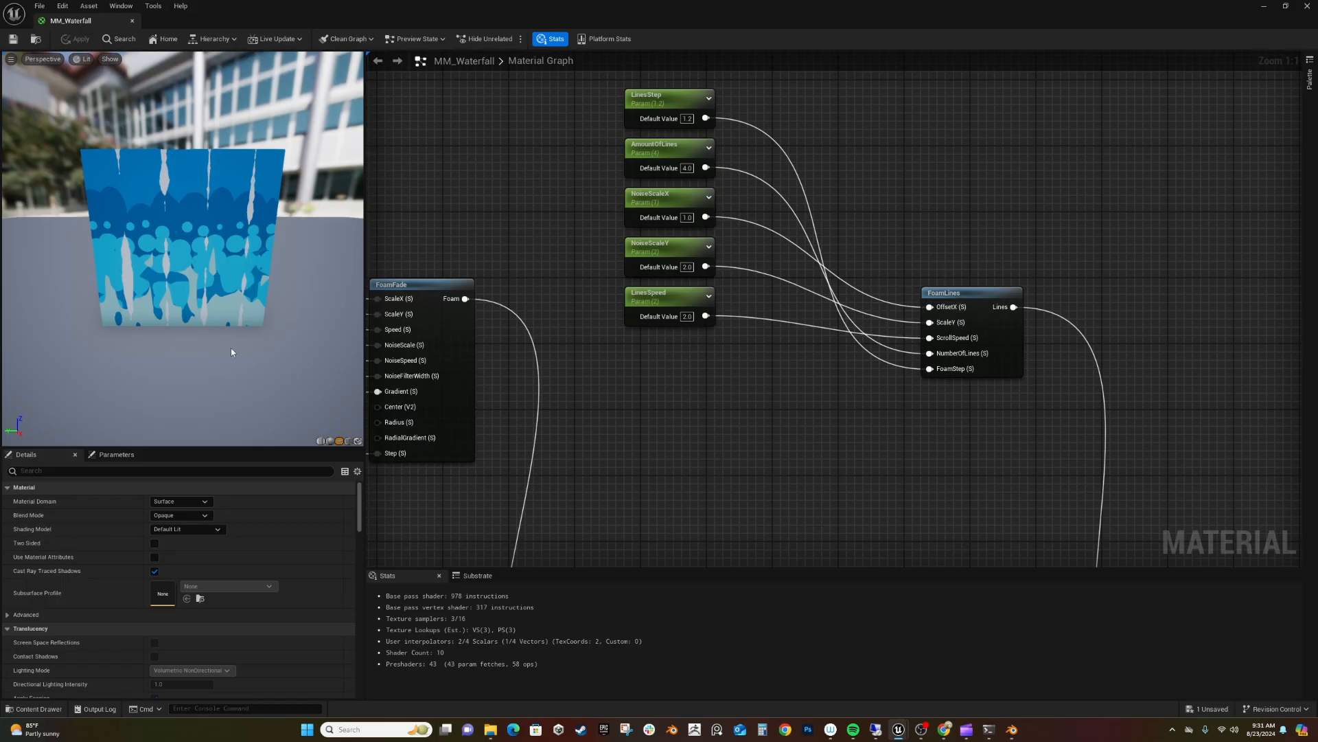
pyautogui.moveTo(844, 403); pyautogui.dragTo(894, 186, button='right')
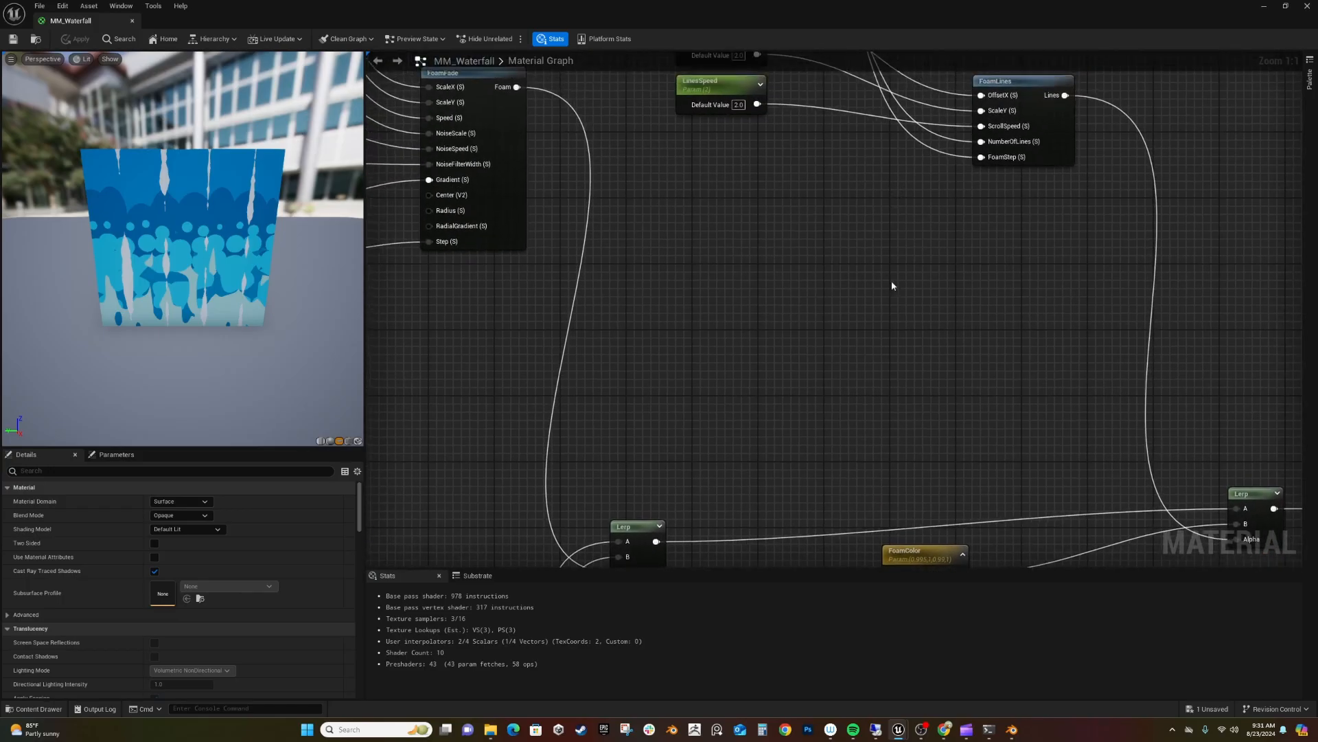
# Examine the whole graph and the WaterFallDisplacement function that drives the World Position Offset.
pyautogui.scroll(-3, 886, 309)
pyautogui.scroll(-4, 884, 318)
pyautogui.moveTo(883, 366)
pyautogui.mouseDown(button='right')
pyautogui.moveTo(906, 274)
pyautogui.moveTo(863, 350)
pyautogui.mouseUp(button='right')
pyautogui.scroll(2, 978, 369)
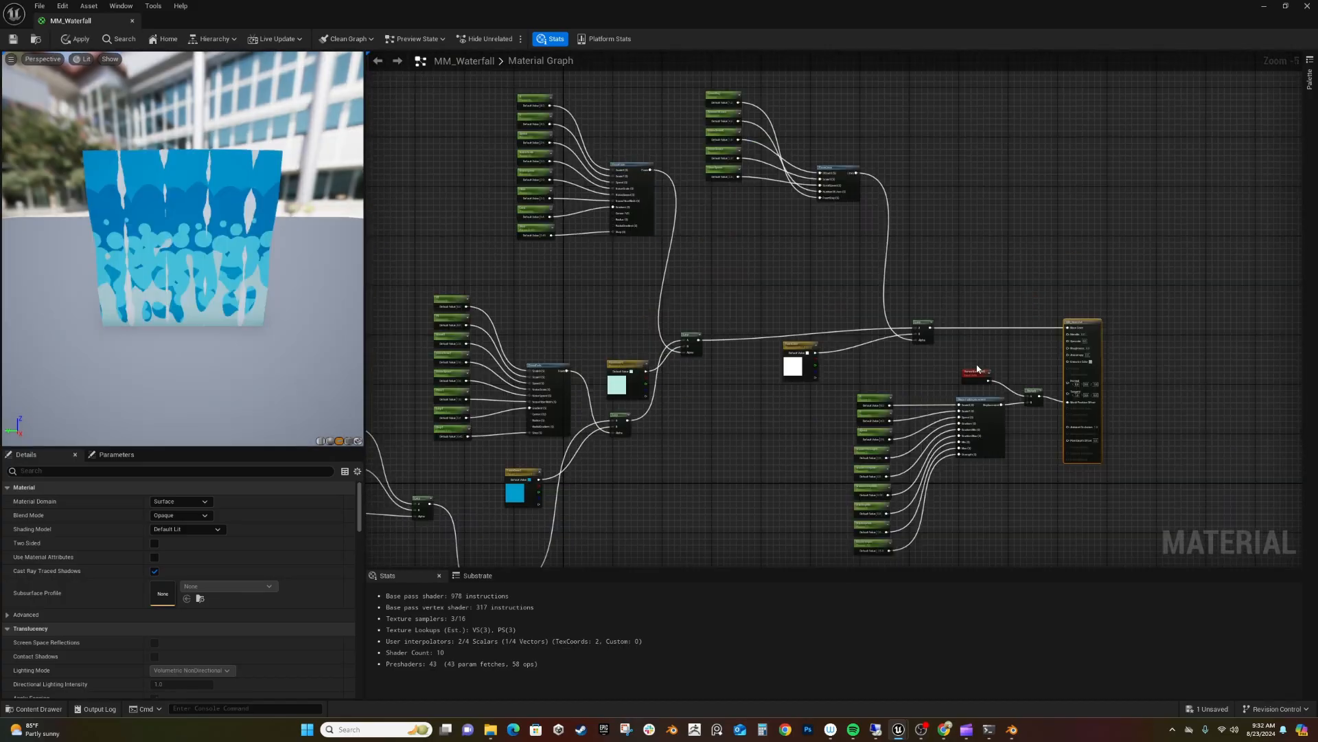
pyautogui.moveTo(809, 252); pyautogui.dragTo(878, 265, button='right')
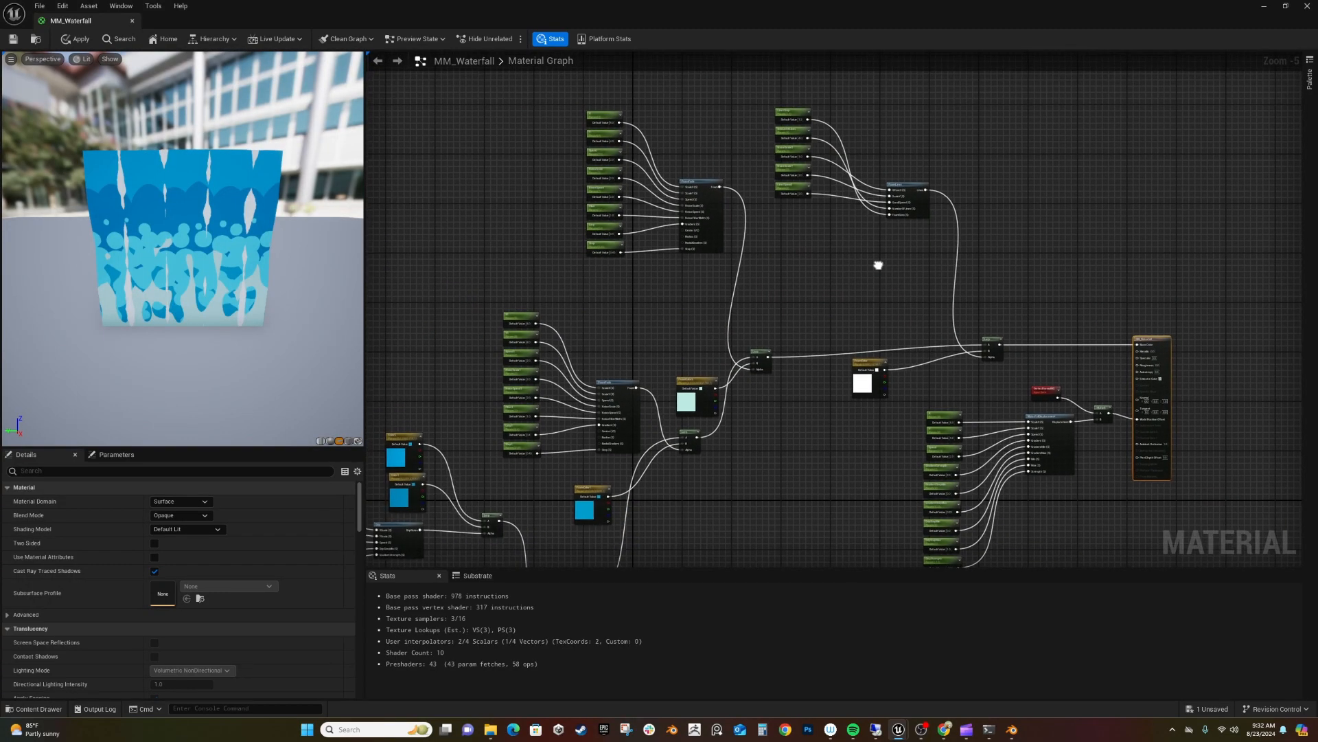
pyautogui.moveTo(854, 408); pyautogui.dragTo(652, 281, button='right')
pyautogui.scroll(5, 757, 319)
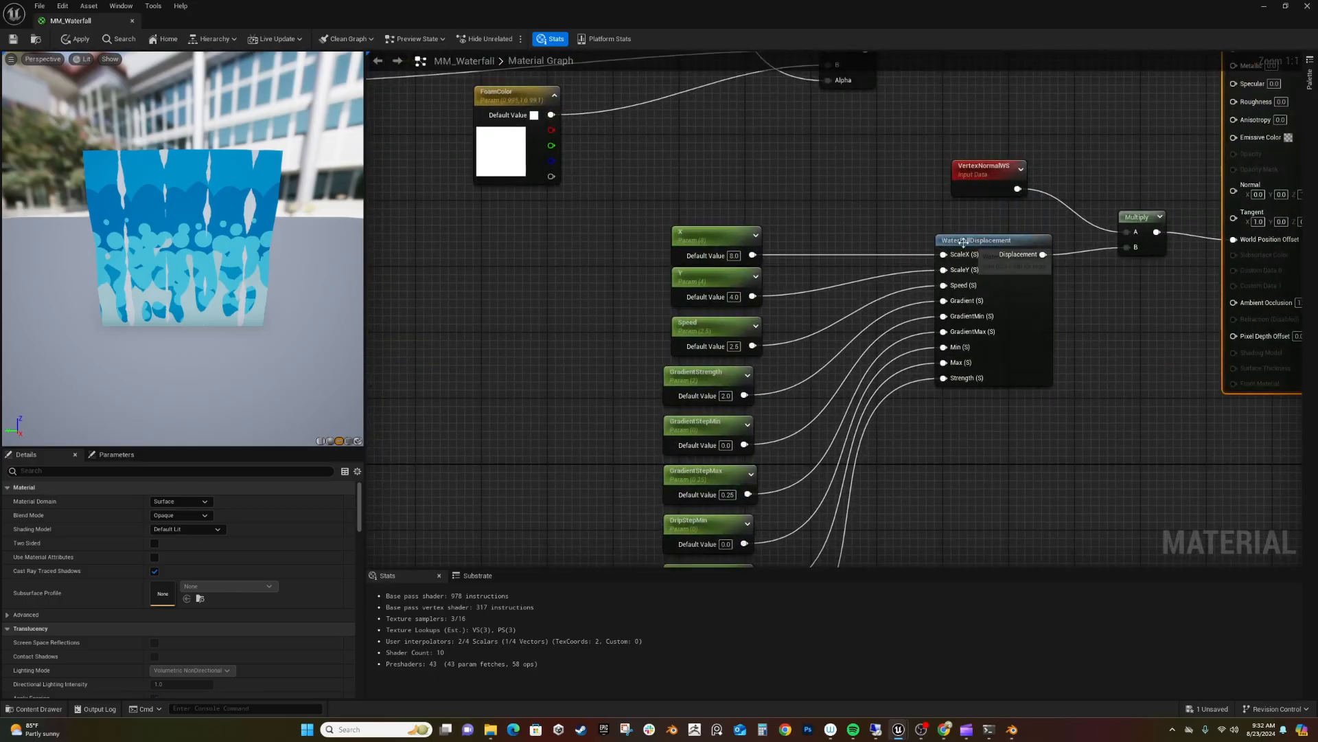
pyautogui.moveTo(1106, 324); pyautogui.dragTo(836, 472, button='right')
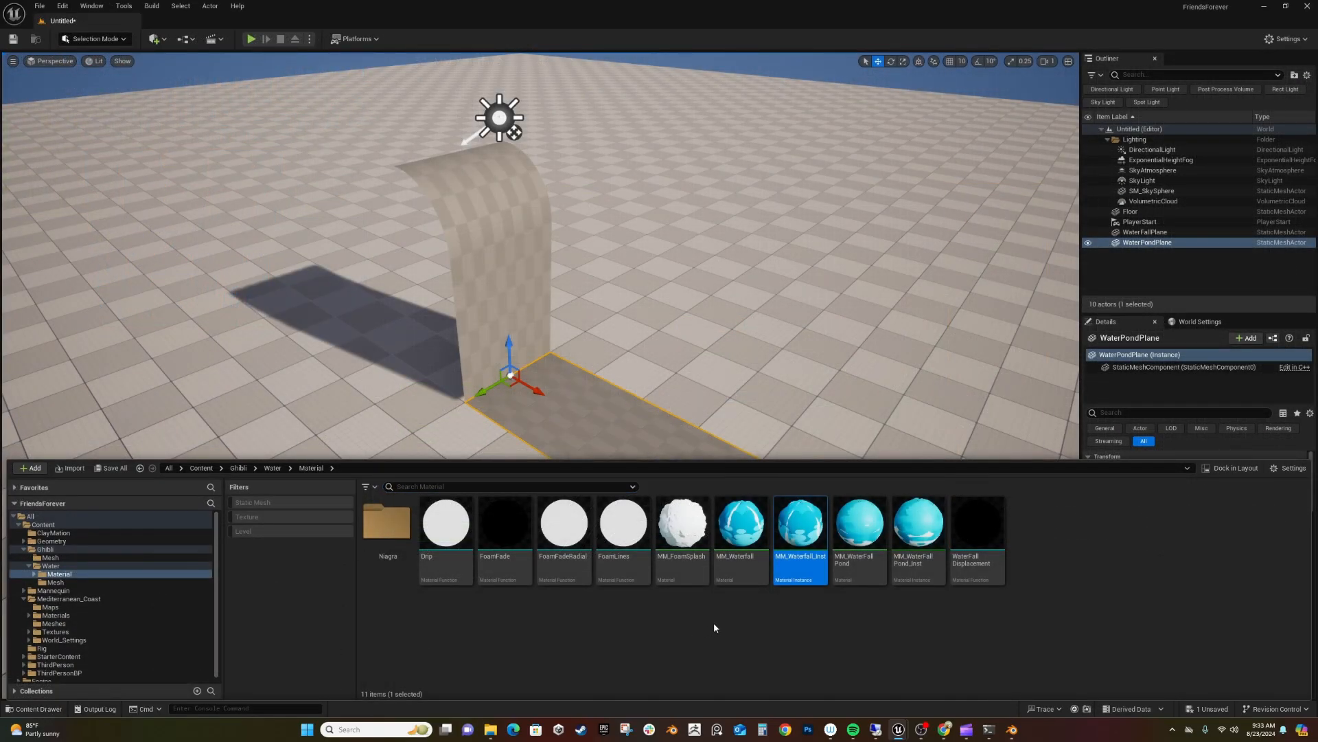
# Create a folder named Tutorial inside the Water/Material folder.
pyautogui.rightClick(714, 625)
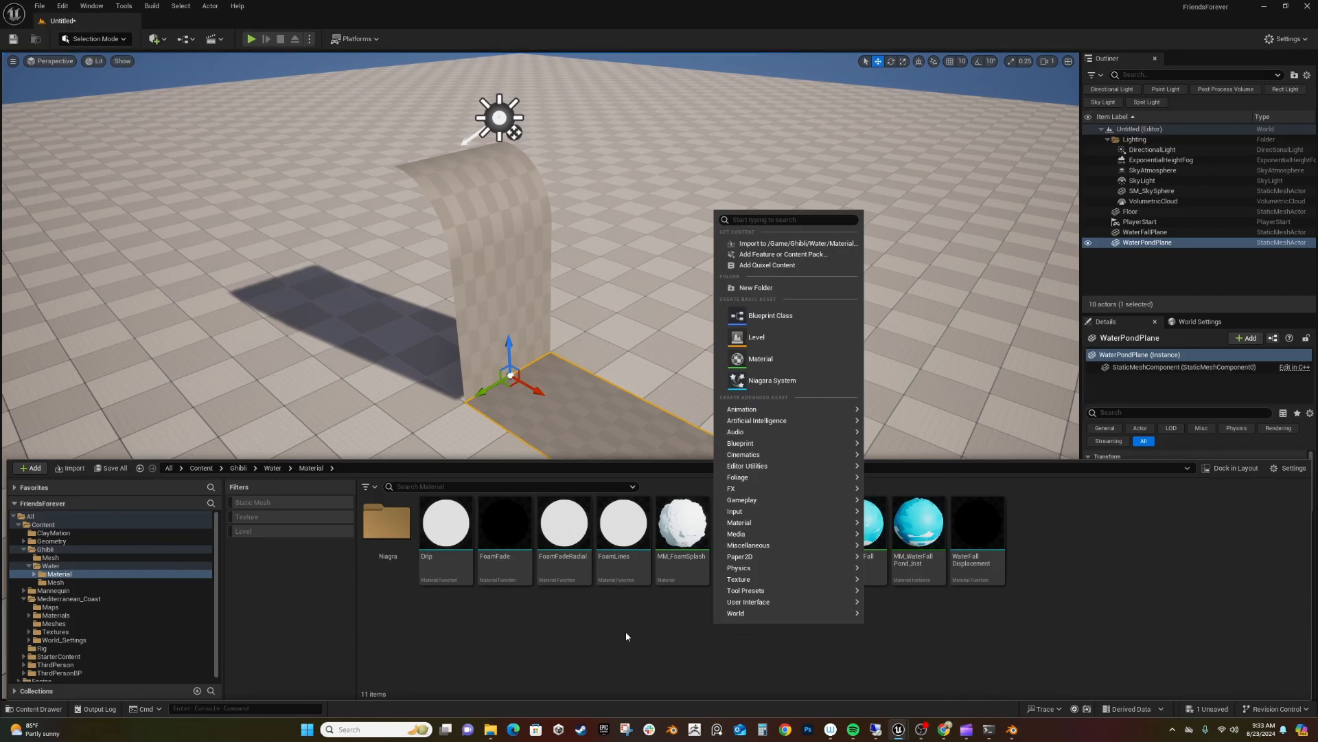
pyautogui.click(756, 287)
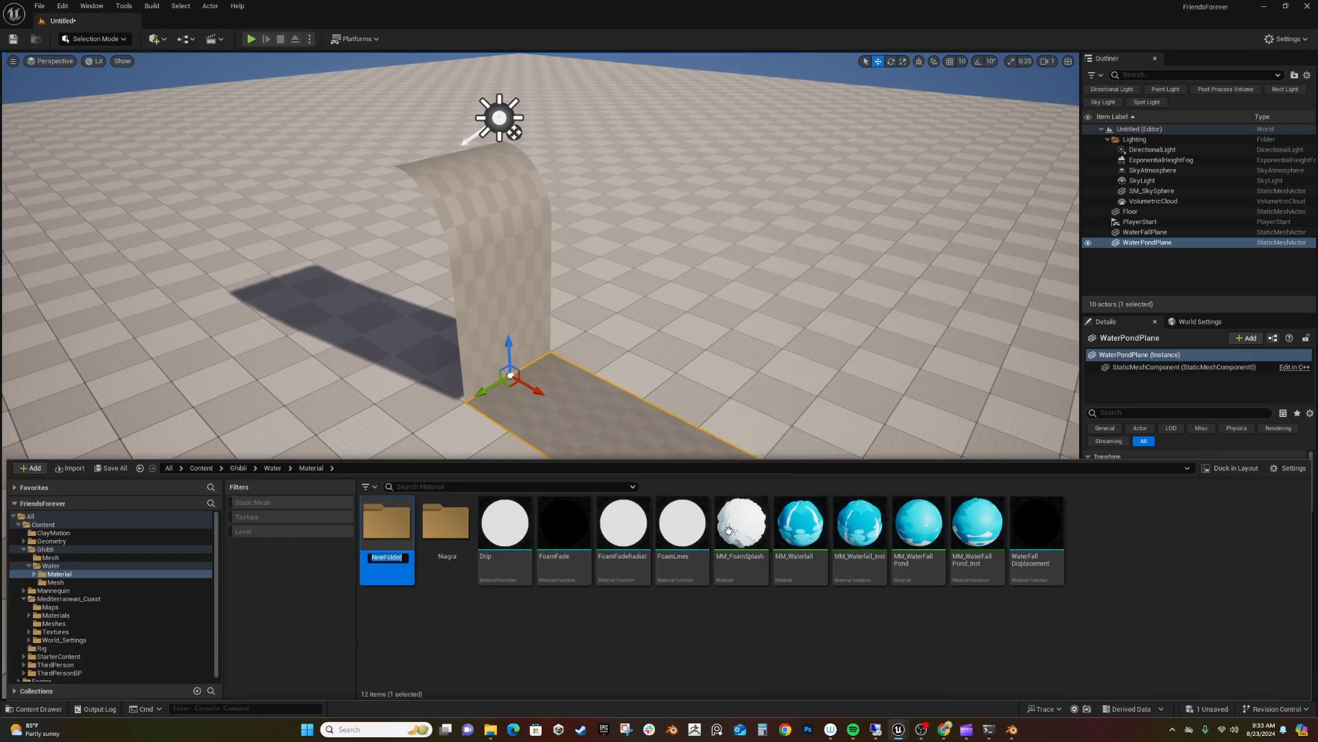
pyautogui.write('Tut')
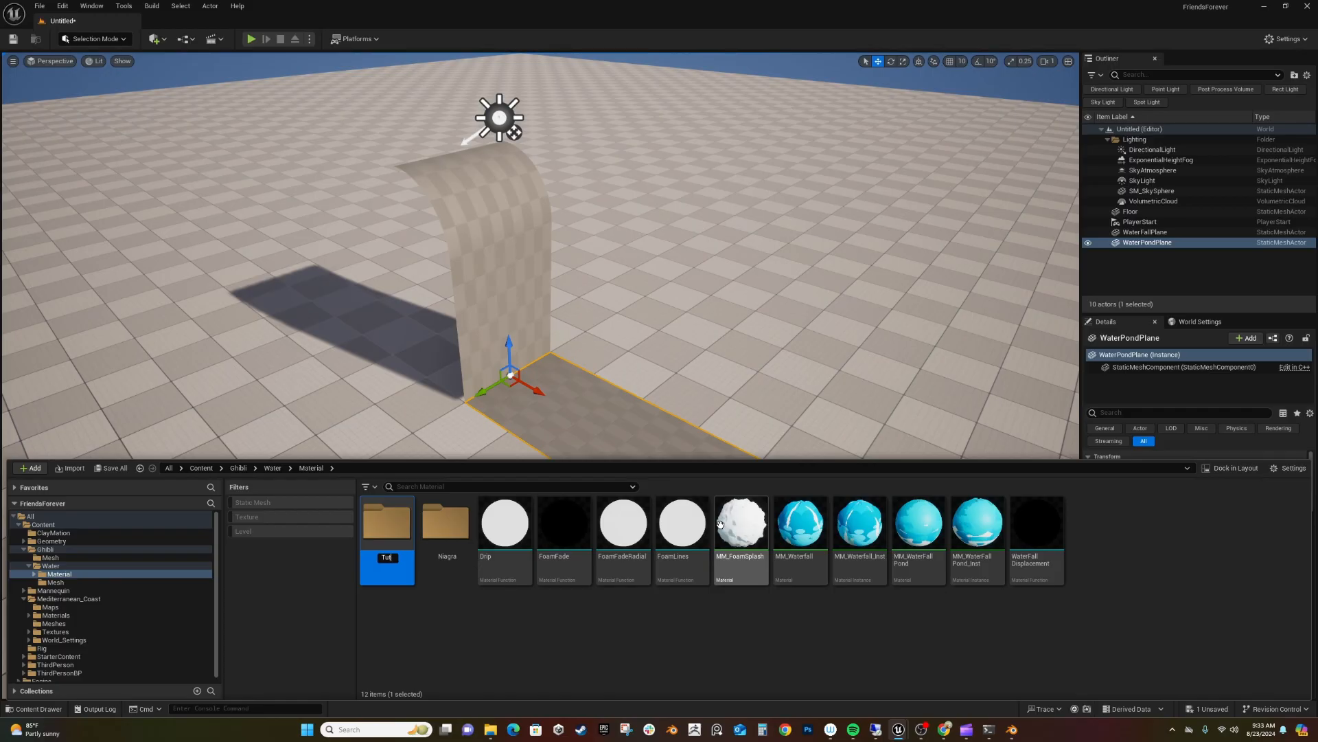
pyautogui.write('orial')
pyautogui.press('Return')
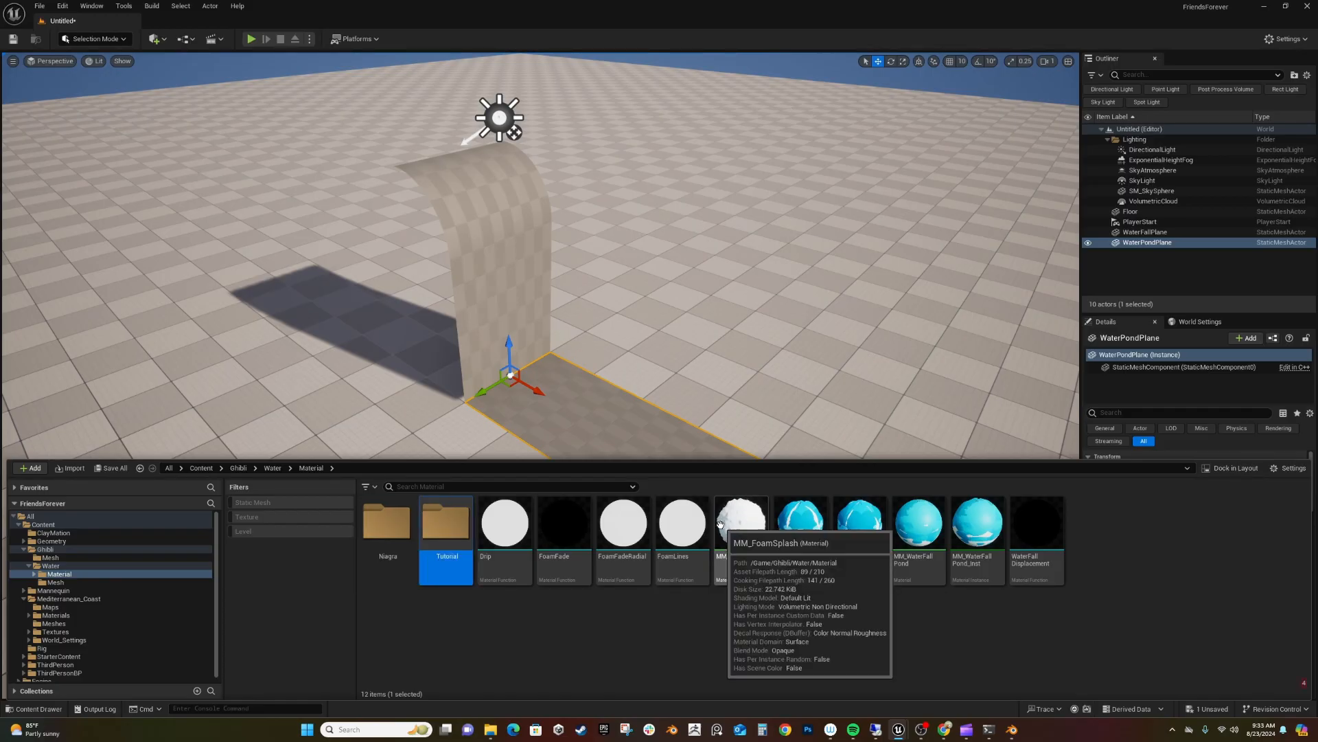
# Create a new material named MM_WaterfallTut inside the Tutorial folder.
pyautogui.doubleClick(434, 531)
pyautogui.rightClick(475, 543)
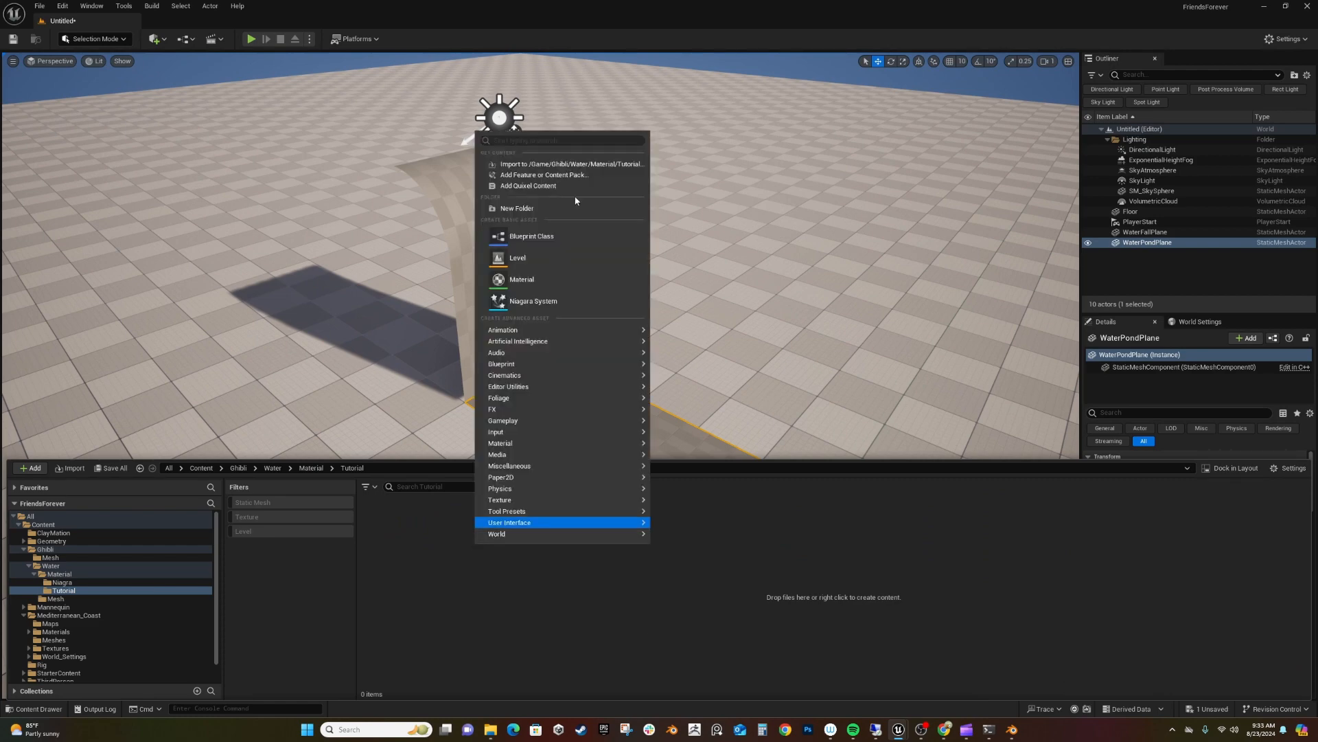
pyautogui.click(542, 279)
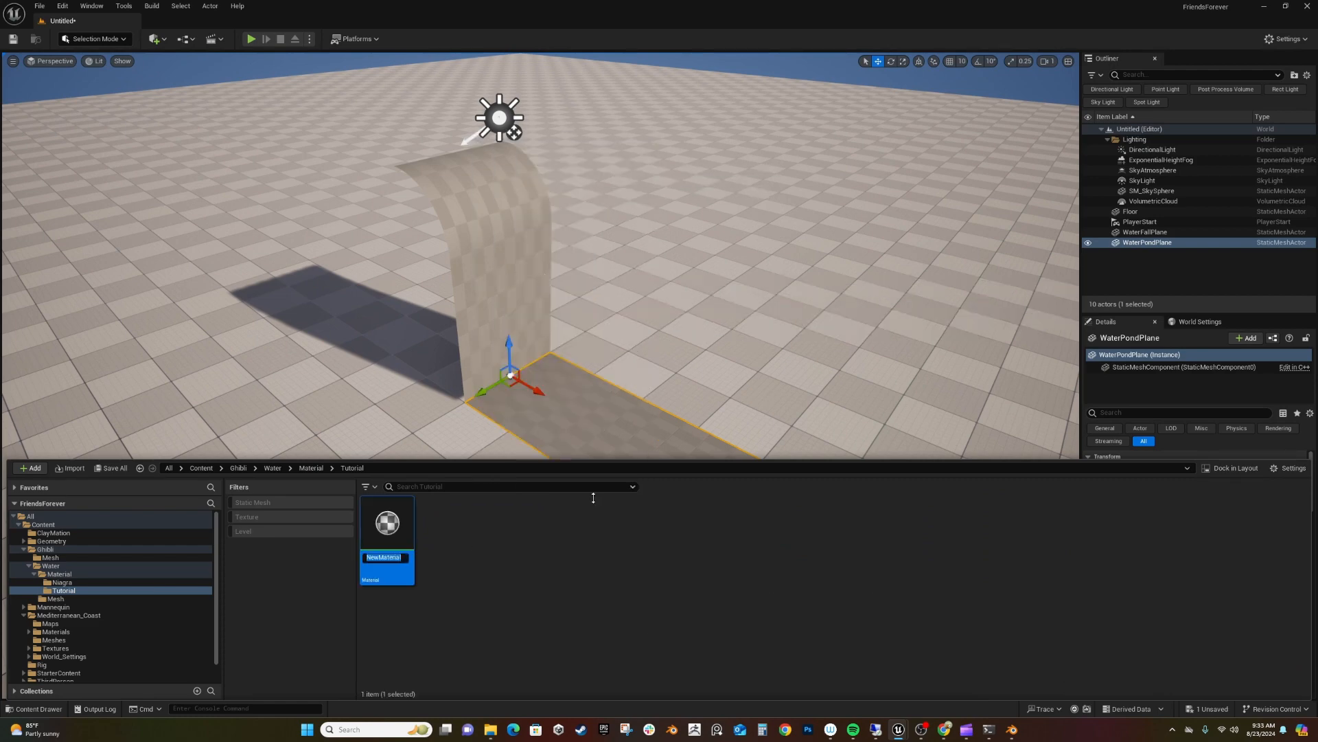
pyautogui.write('MM_WaterFall')
pyautogui.press('Return')
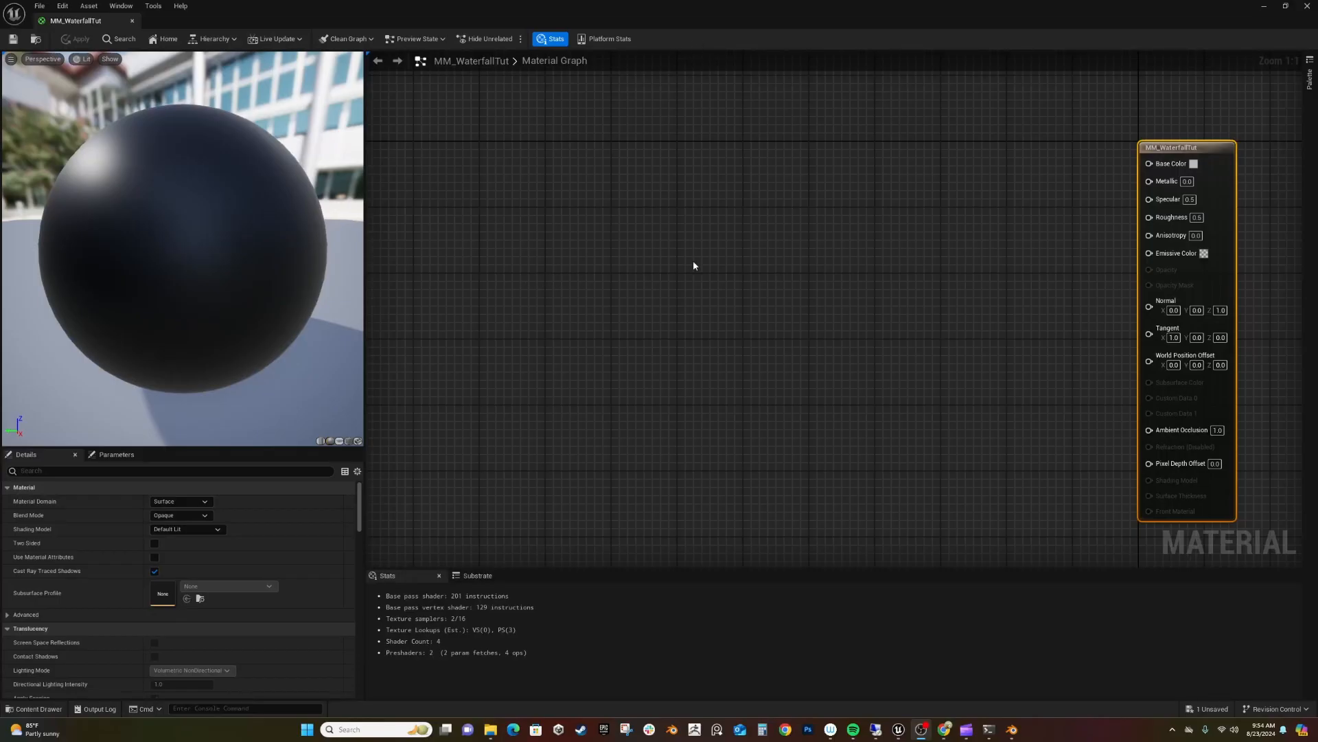
# Add a TextureCoordinate node to the material graph and feed it into a new BreakOutFloat2Components node.
pyautogui.click(693, 261)
pyautogui.rightClick(569, 279)
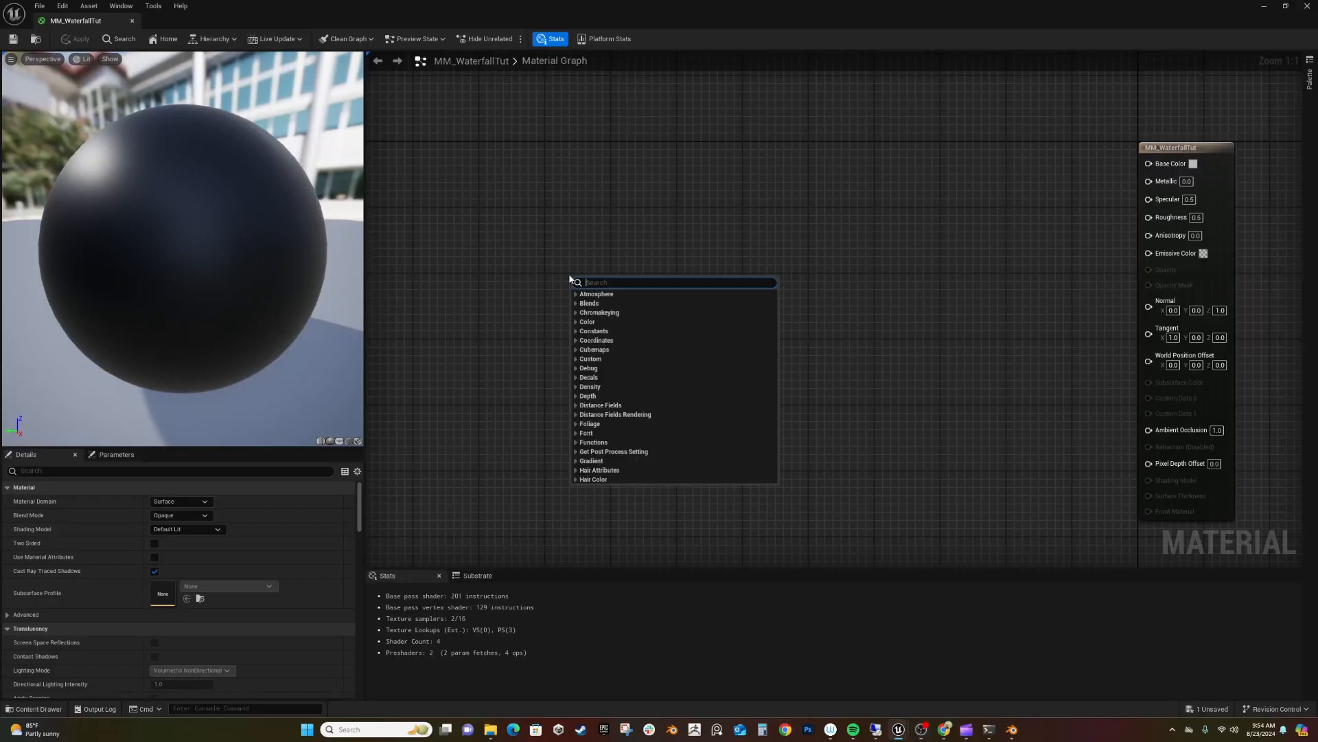
pyautogui.write('tex')
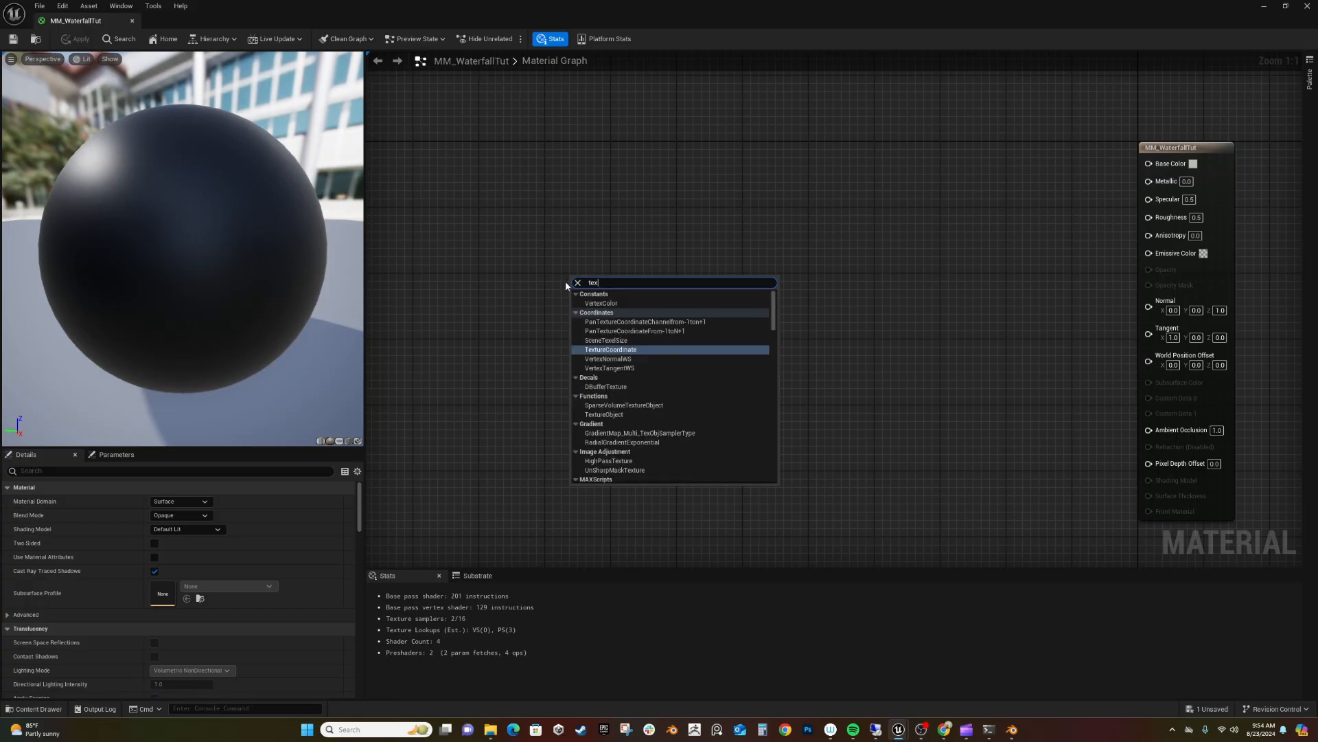
pyautogui.click(604, 351)
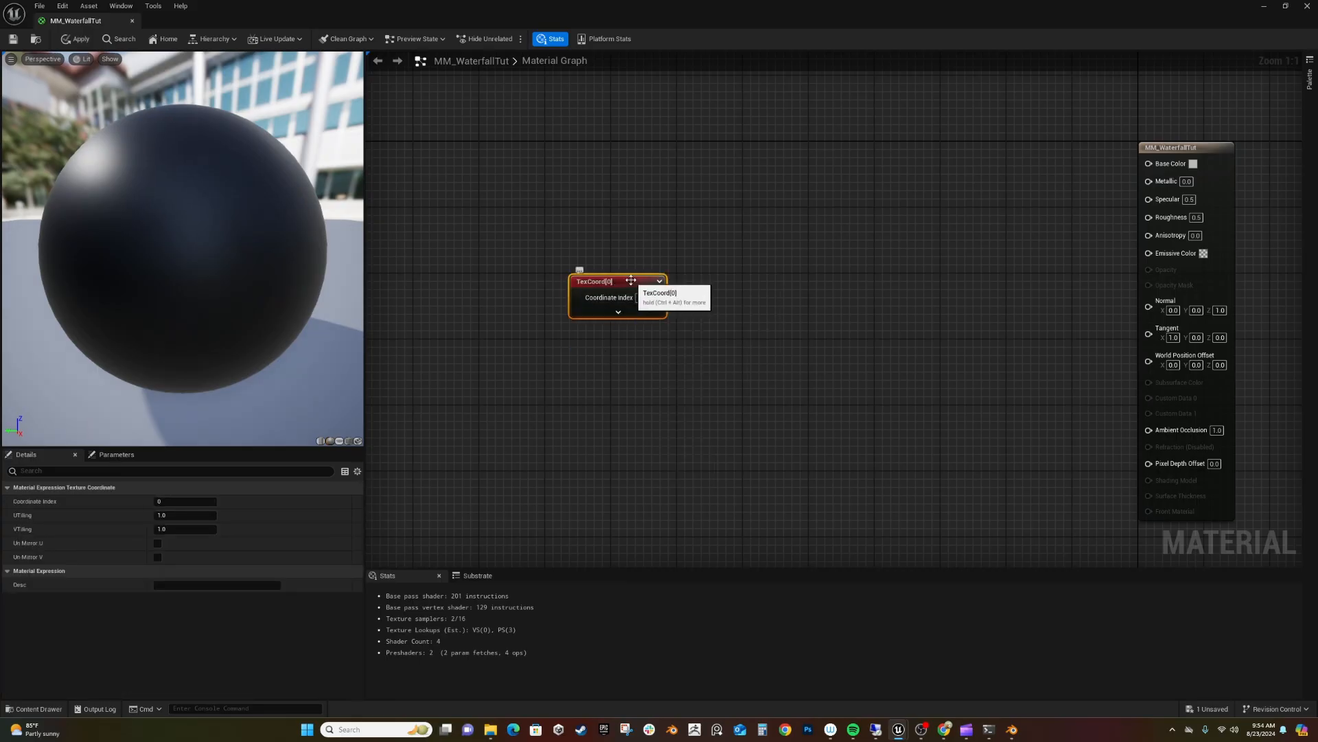
pyautogui.moveTo(633, 283); pyautogui.dragTo(493, 289)
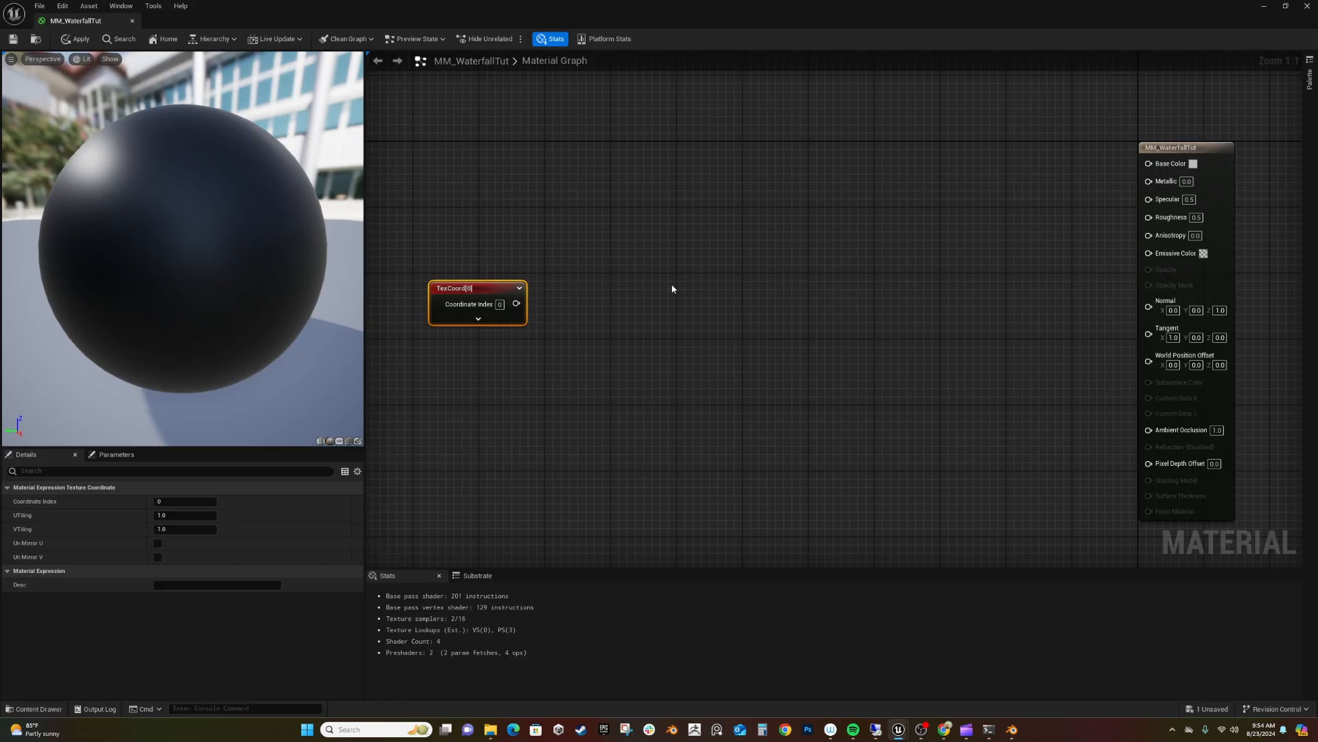
pyautogui.moveTo(517, 303); pyautogui.dragTo(631, 303)
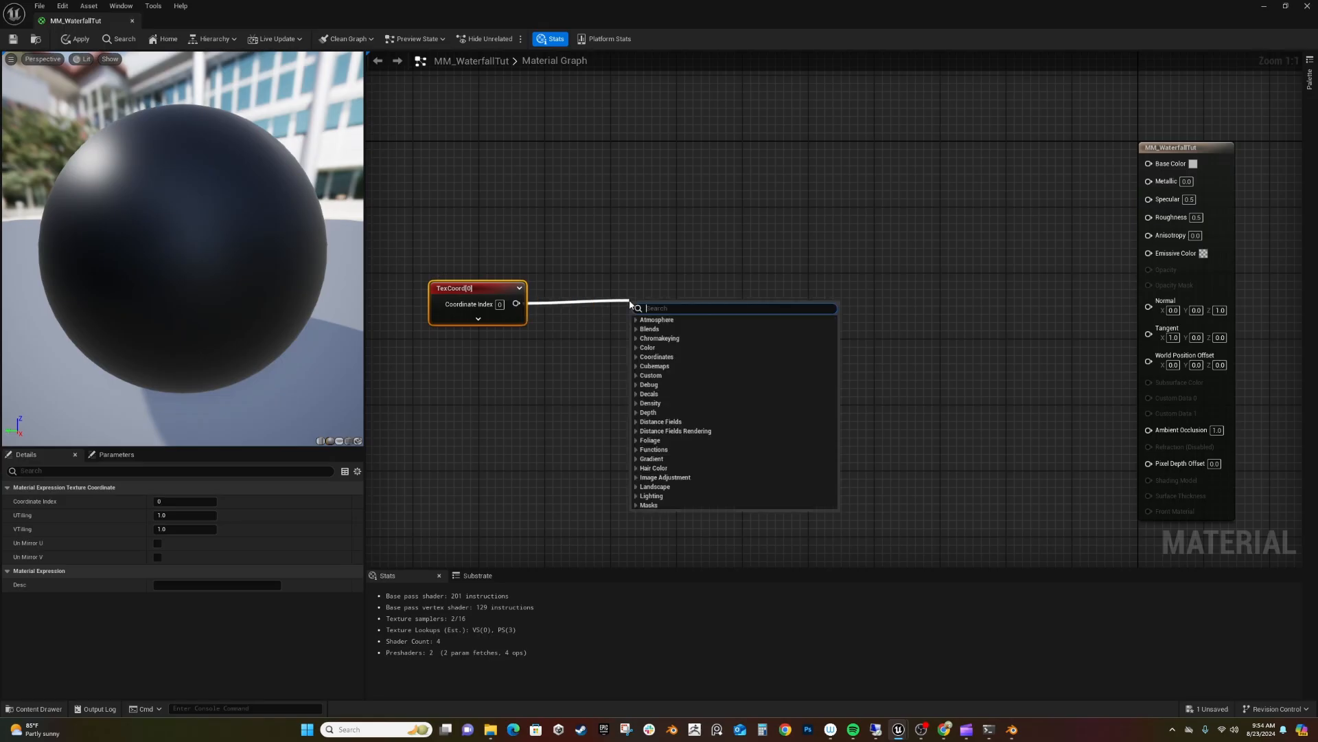
pyautogui.write('bre')
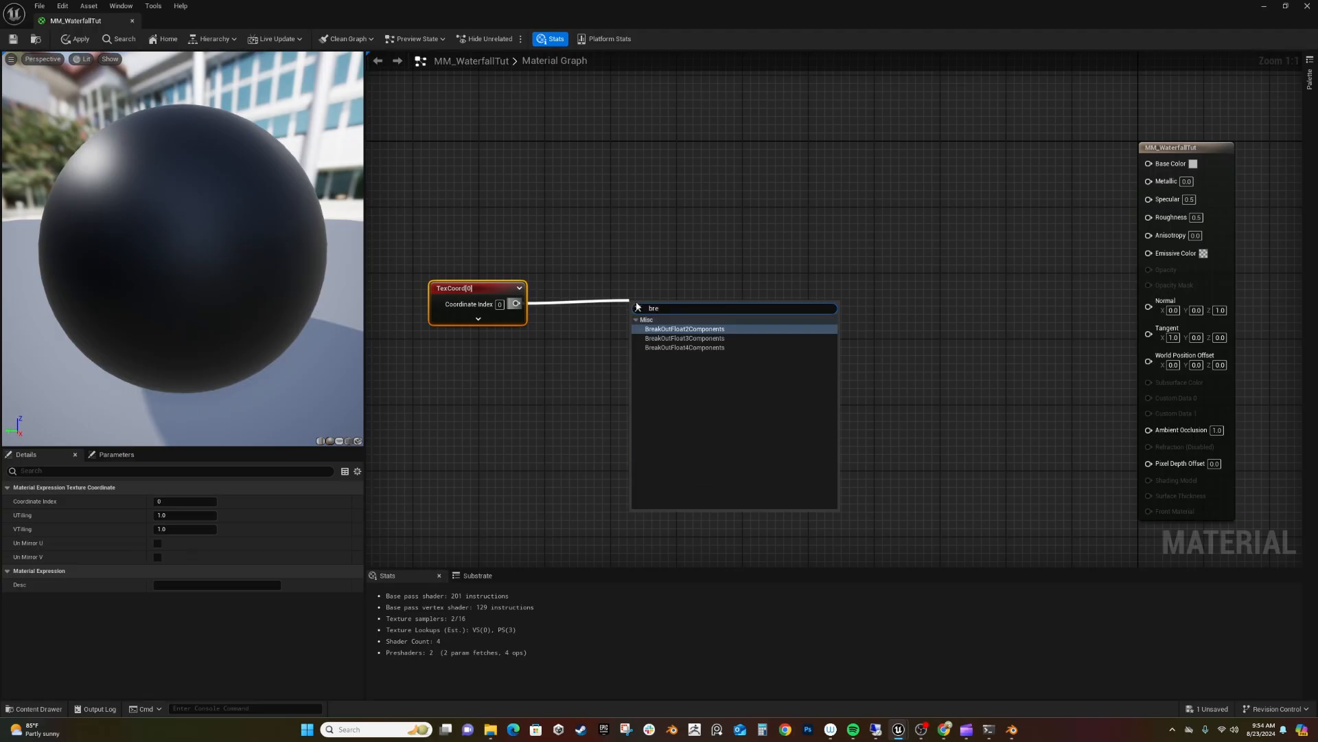
pyautogui.click(668, 329)
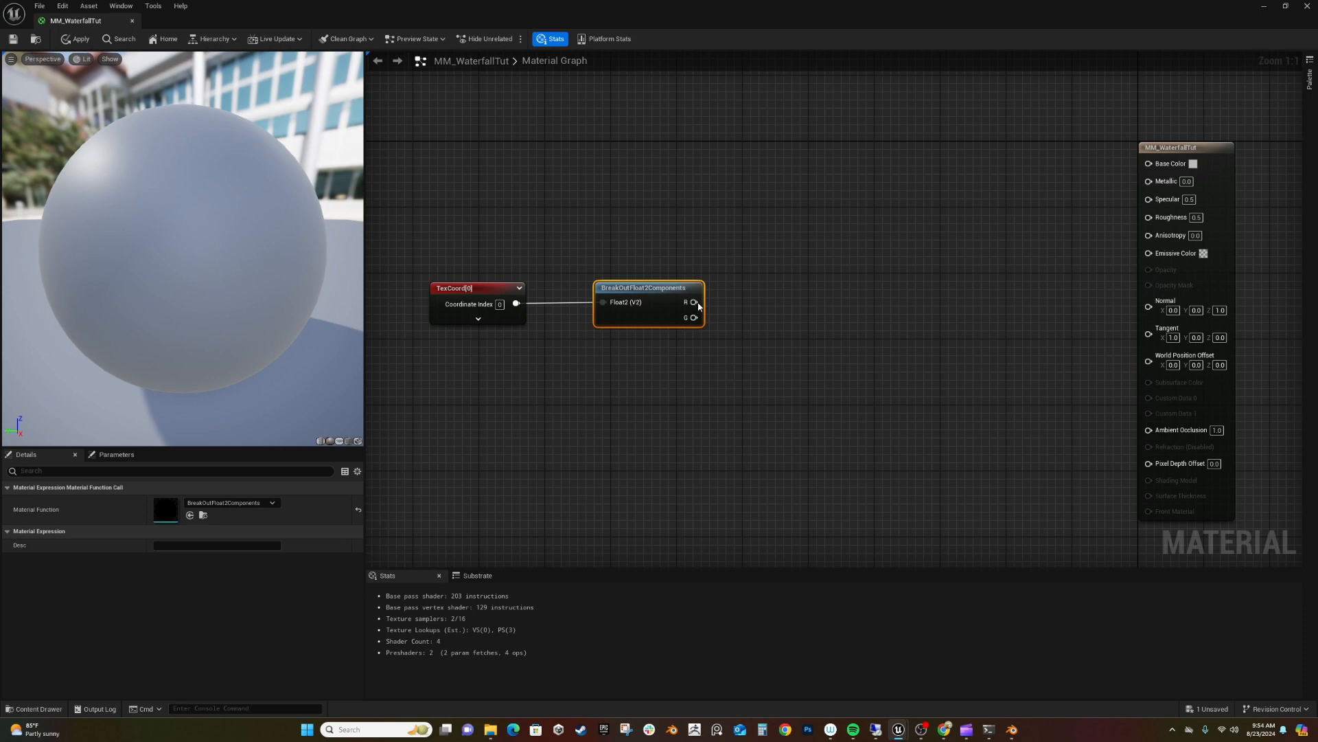
# Multiply the R component by a new scalar parameter named XDripScale, placed above the BreakOutFloat2Components node.
pyautogui.moveTo(693, 302); pyautogui.dragTo(763, 300)
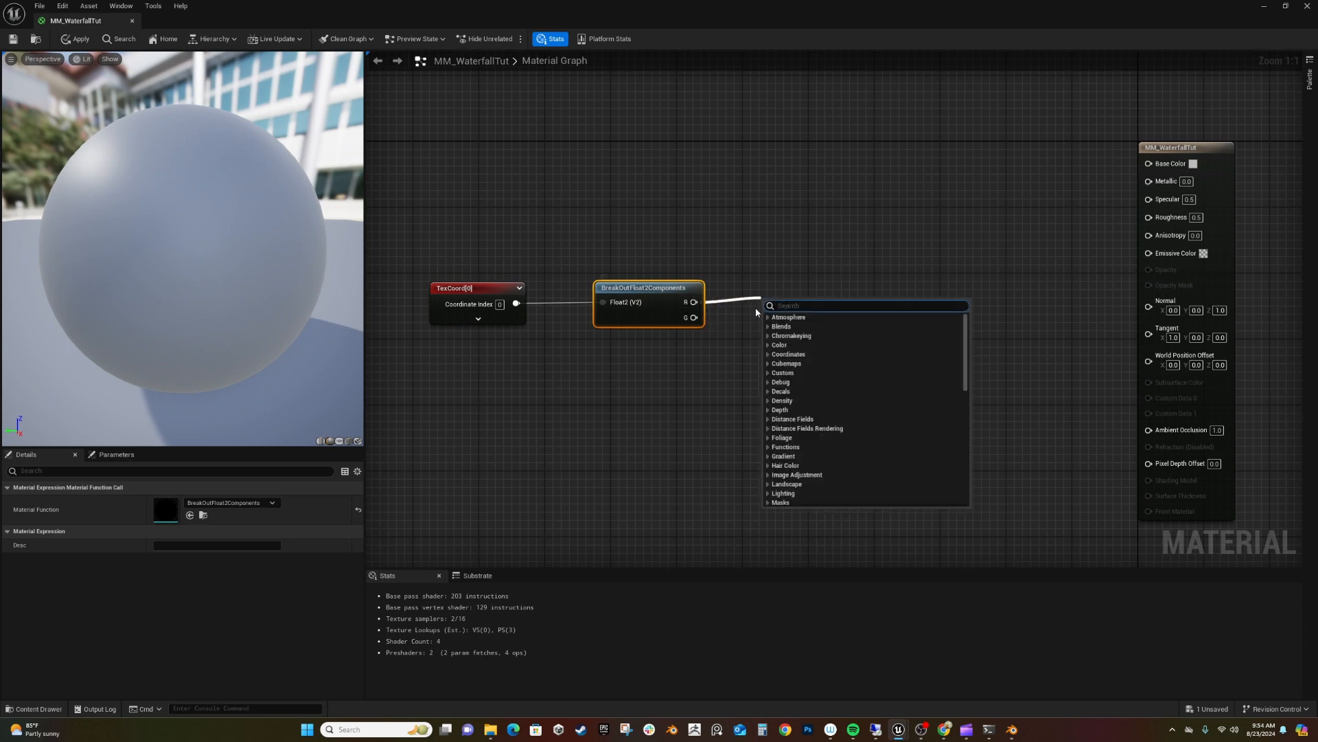
pyautogui.write('multiply')
pyautogui.press('Return')
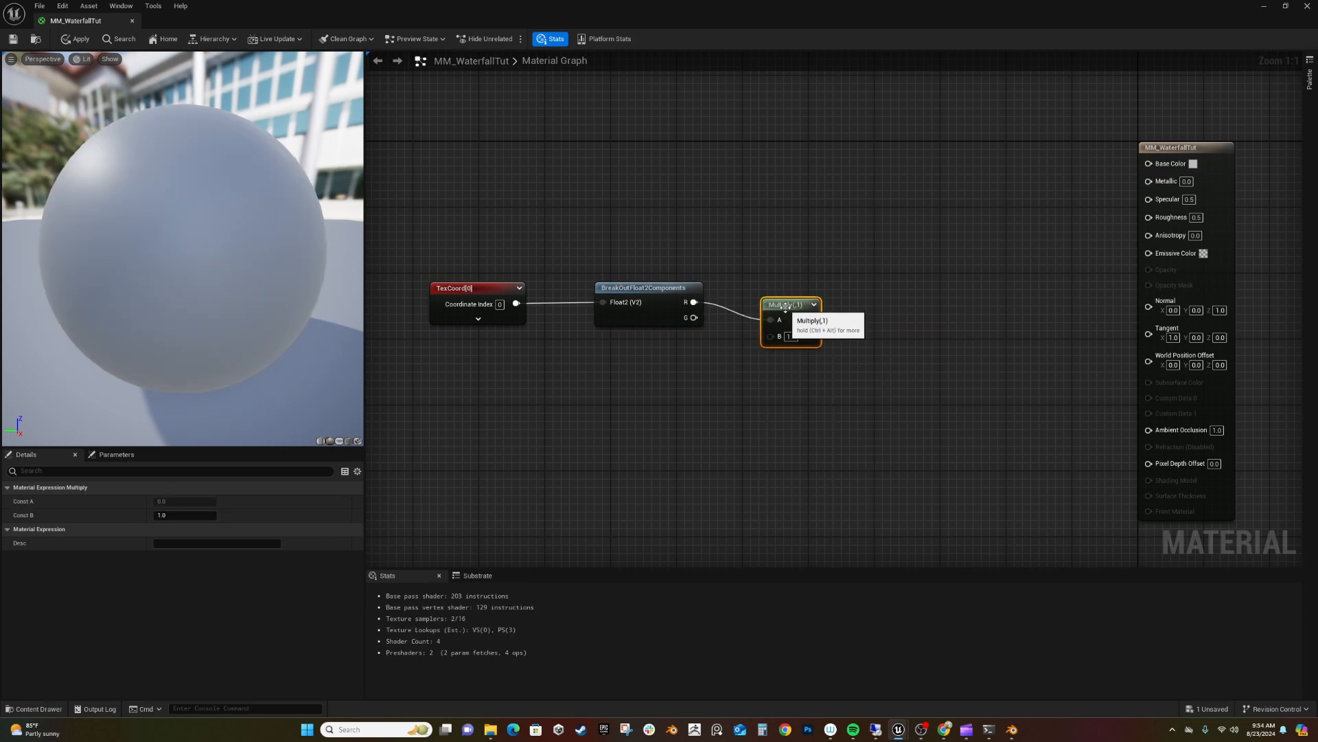
pyautogui.moveTo(785, 307); pyautogui.dragTo(709, 241)
pyautogui.write('sca')
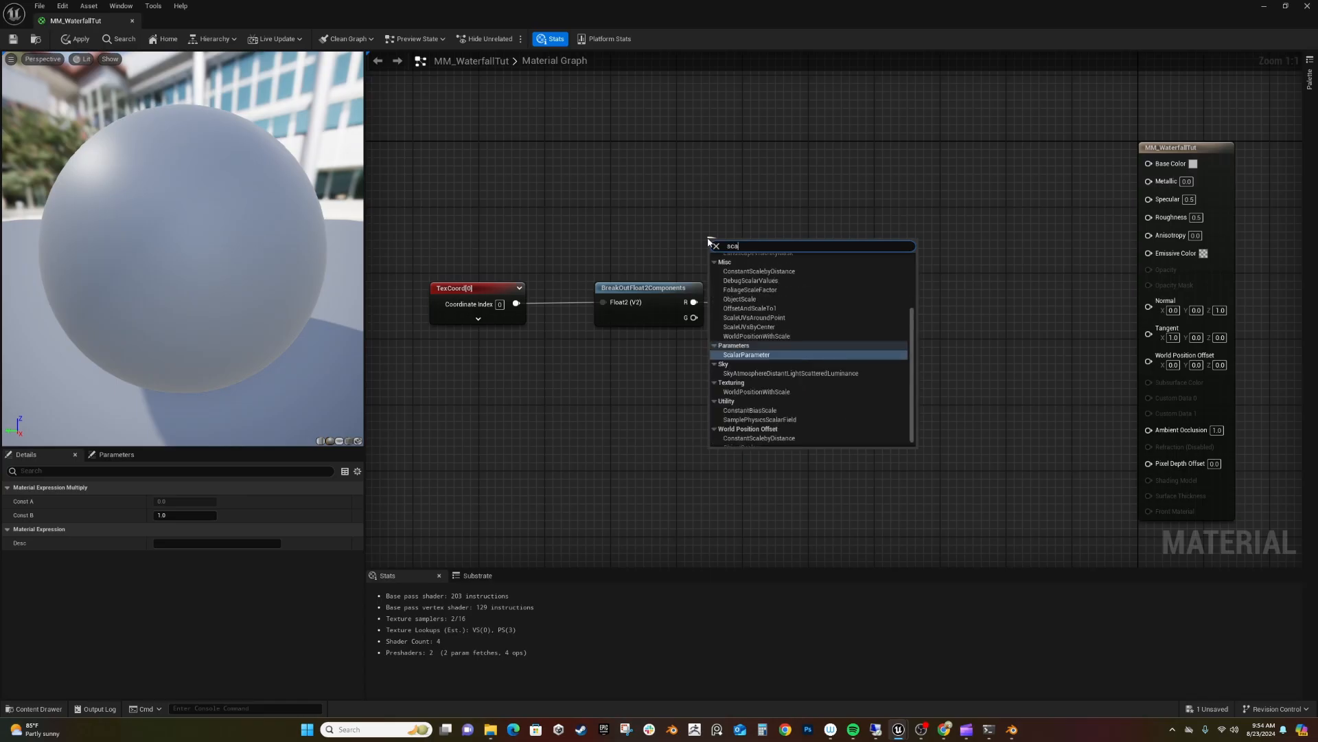
pyautogui.click(746, 355)
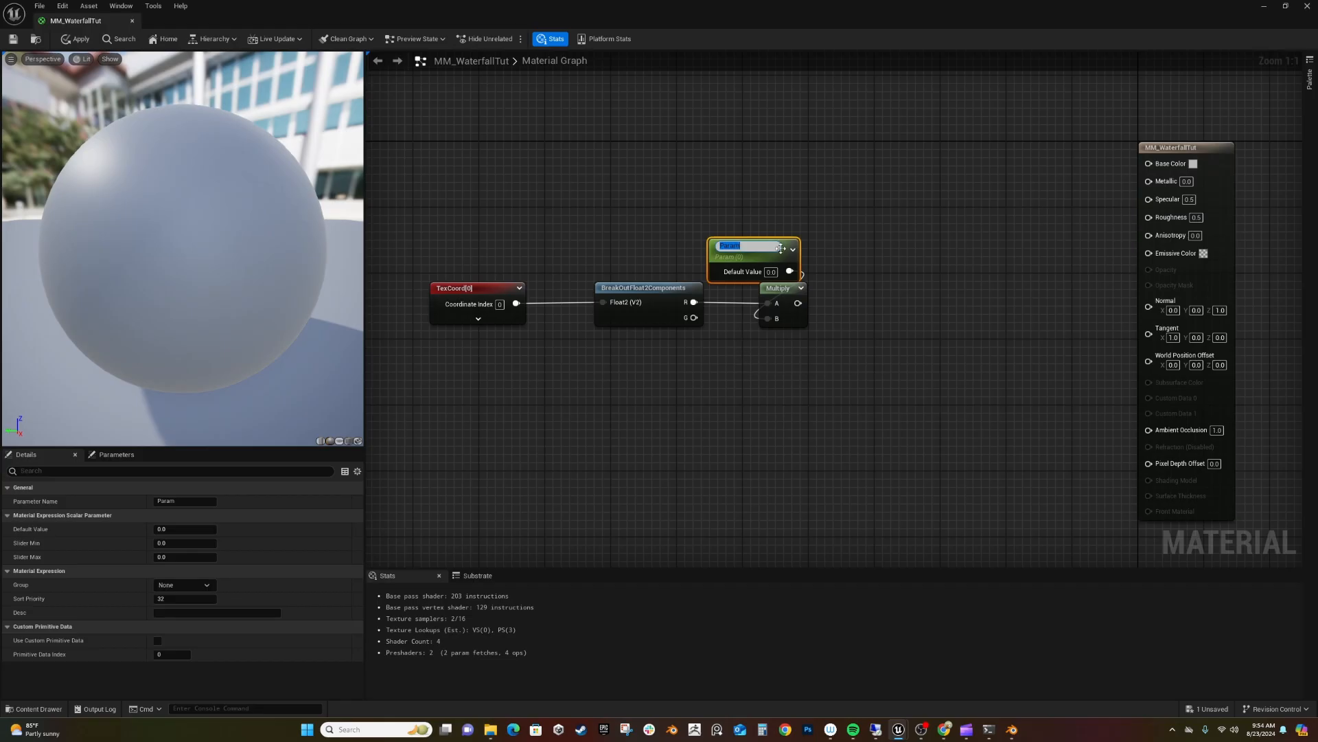
pyautogui.write('XDripScale')
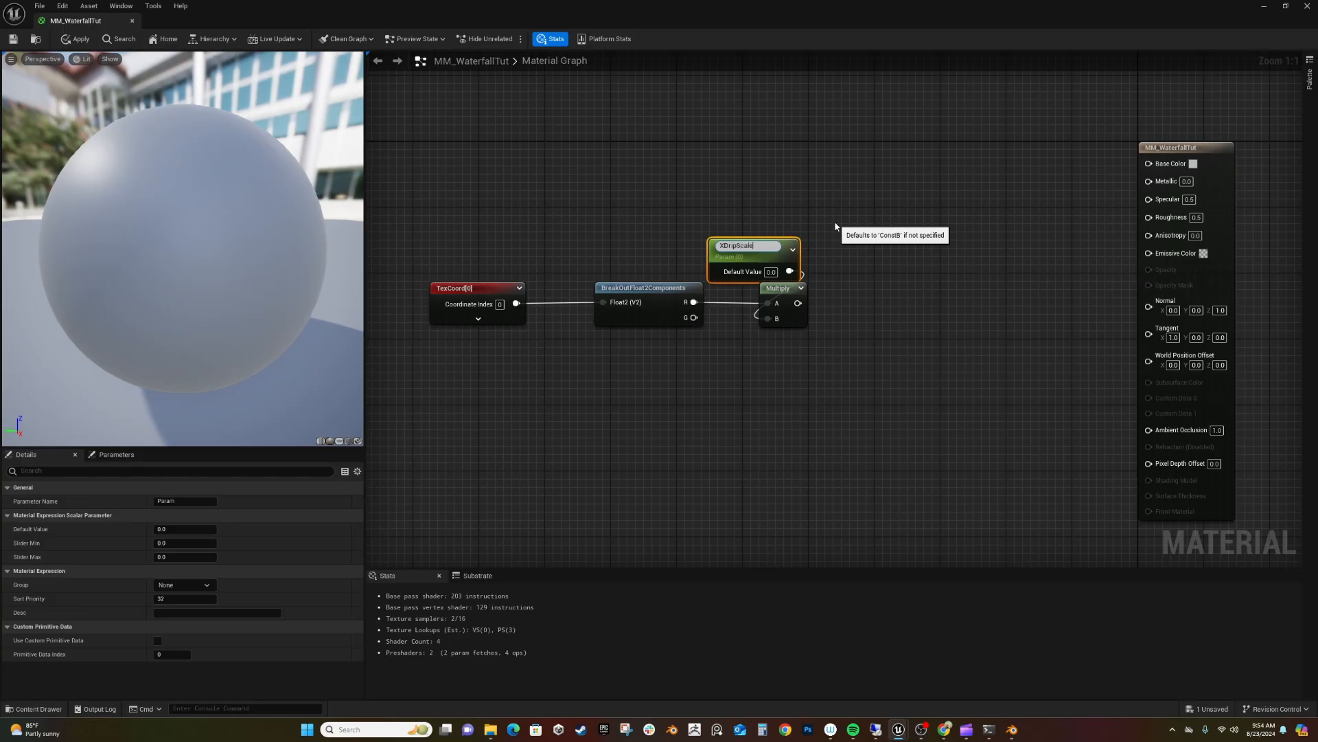
pyautogui.press('Return')
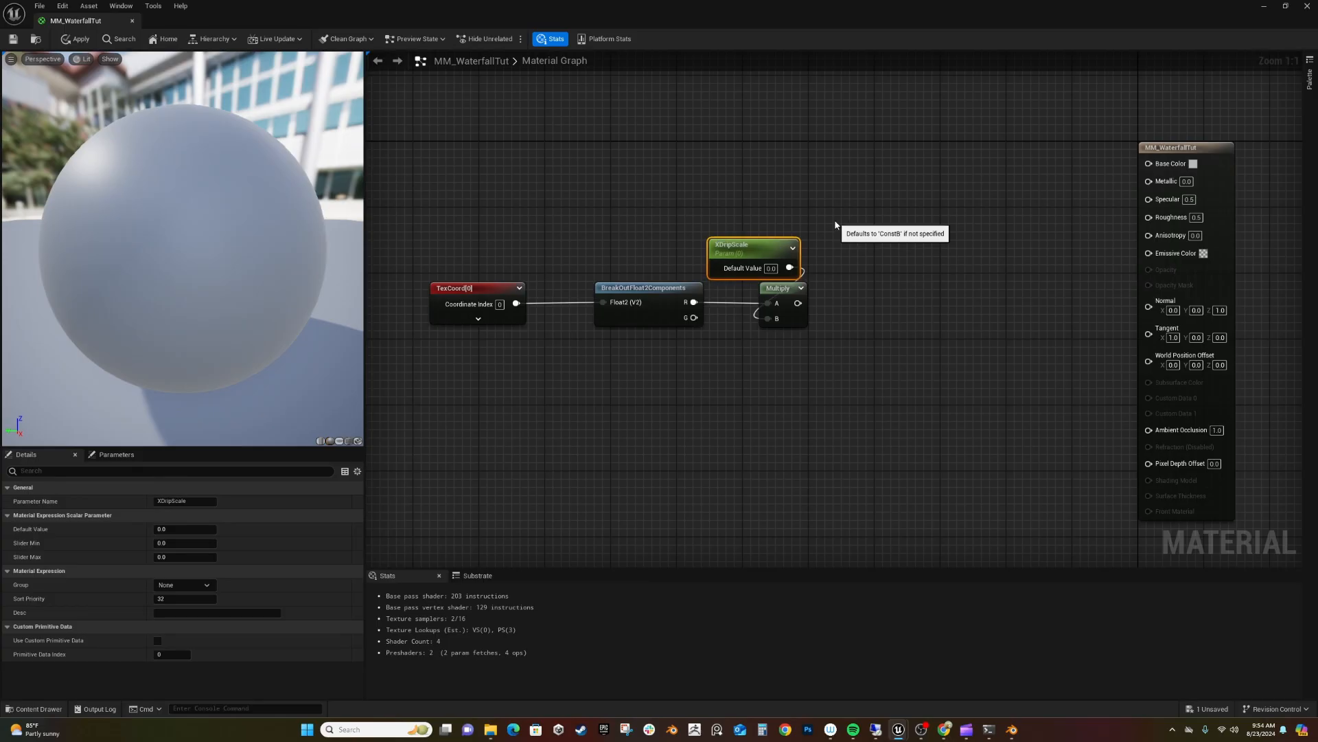
pyautogui.moveTo(761, 249); pyautogui.dragTo(647, 209)
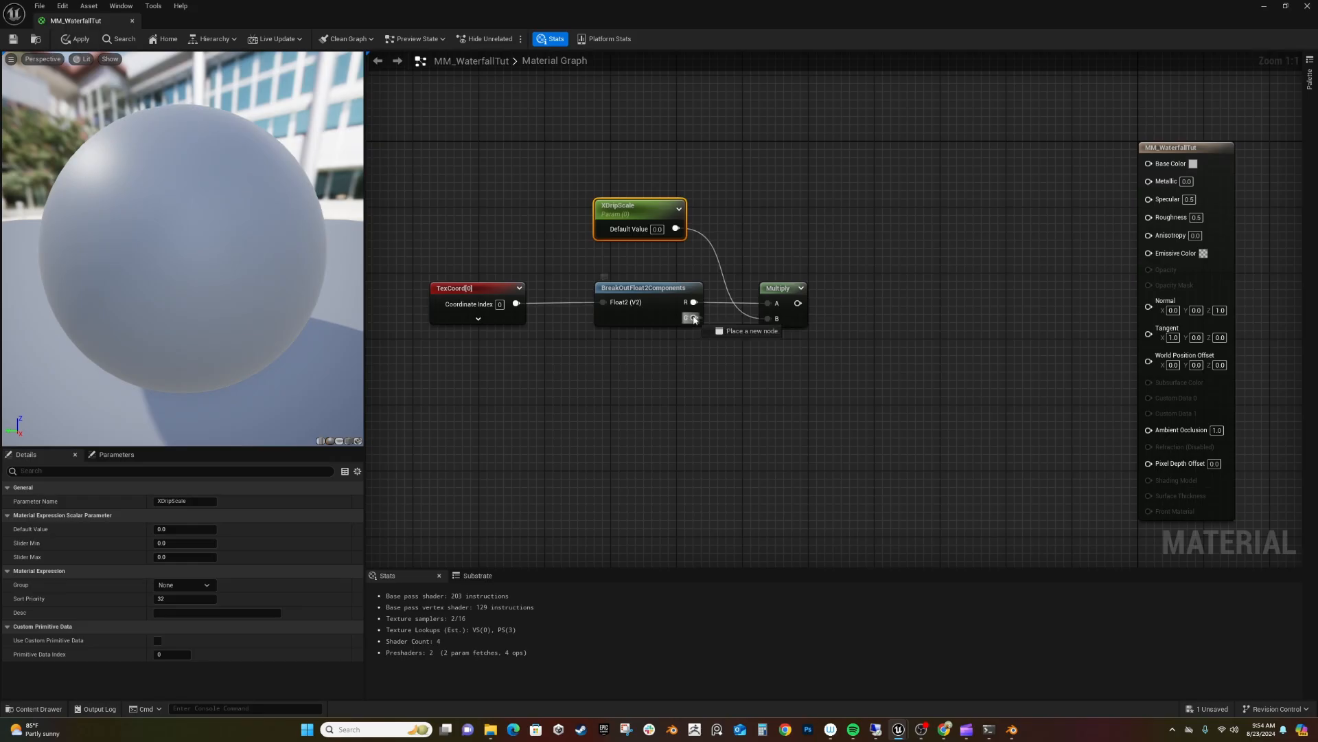
# Feed the G component into input A of a second Multiply node placed below the first one.
pyautogui.moveTo(694, 317); pyautogui.dragTo(740, 368)
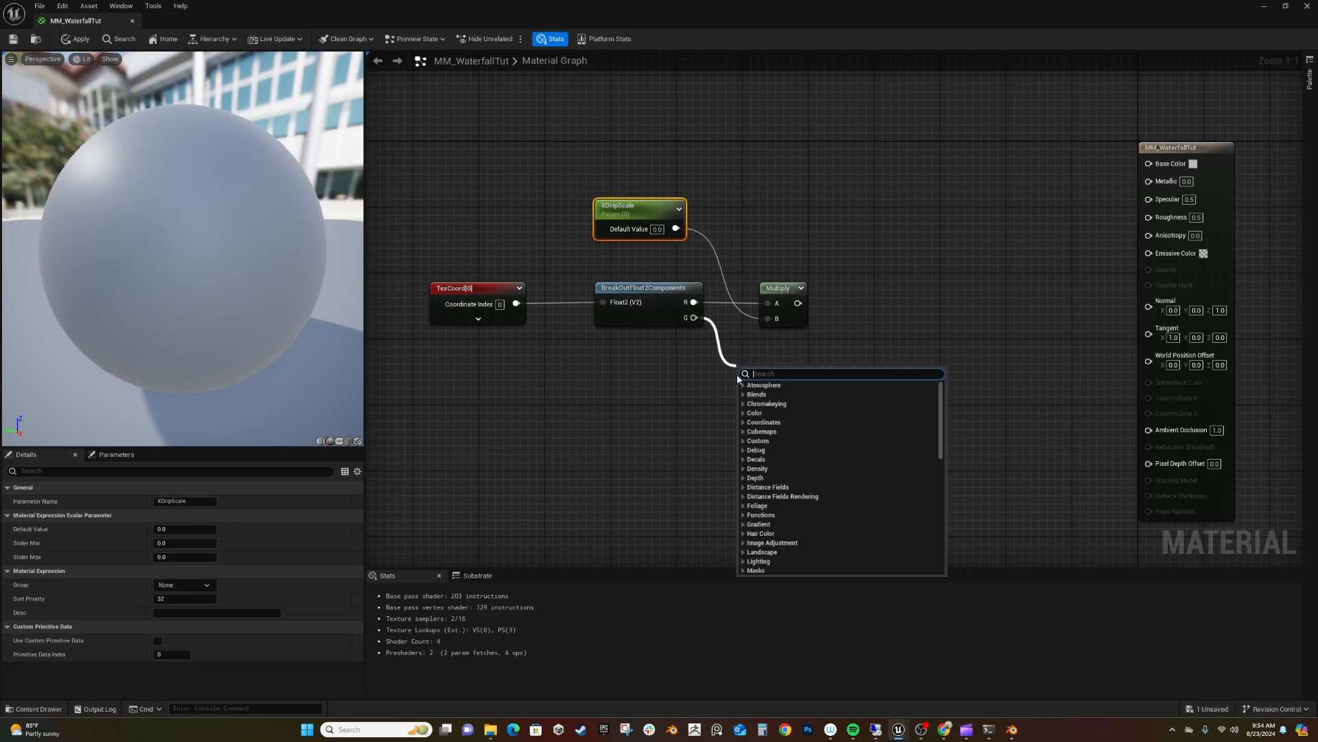
pyautogui.write('multiply')
pyautogui.click(763, 393)
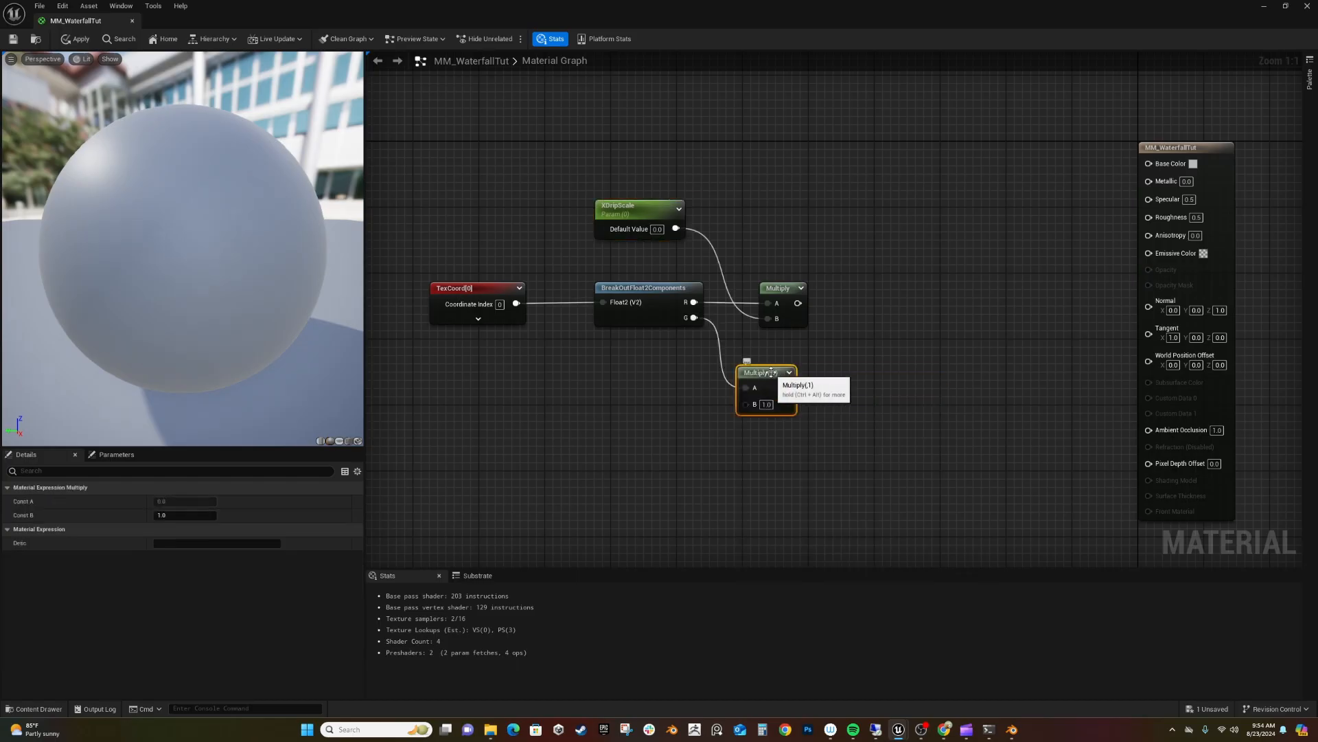
pyautogui.moveTo(771, 372); pyautogui.dragTo(795, 345)
pyautogui.click(654, 396)
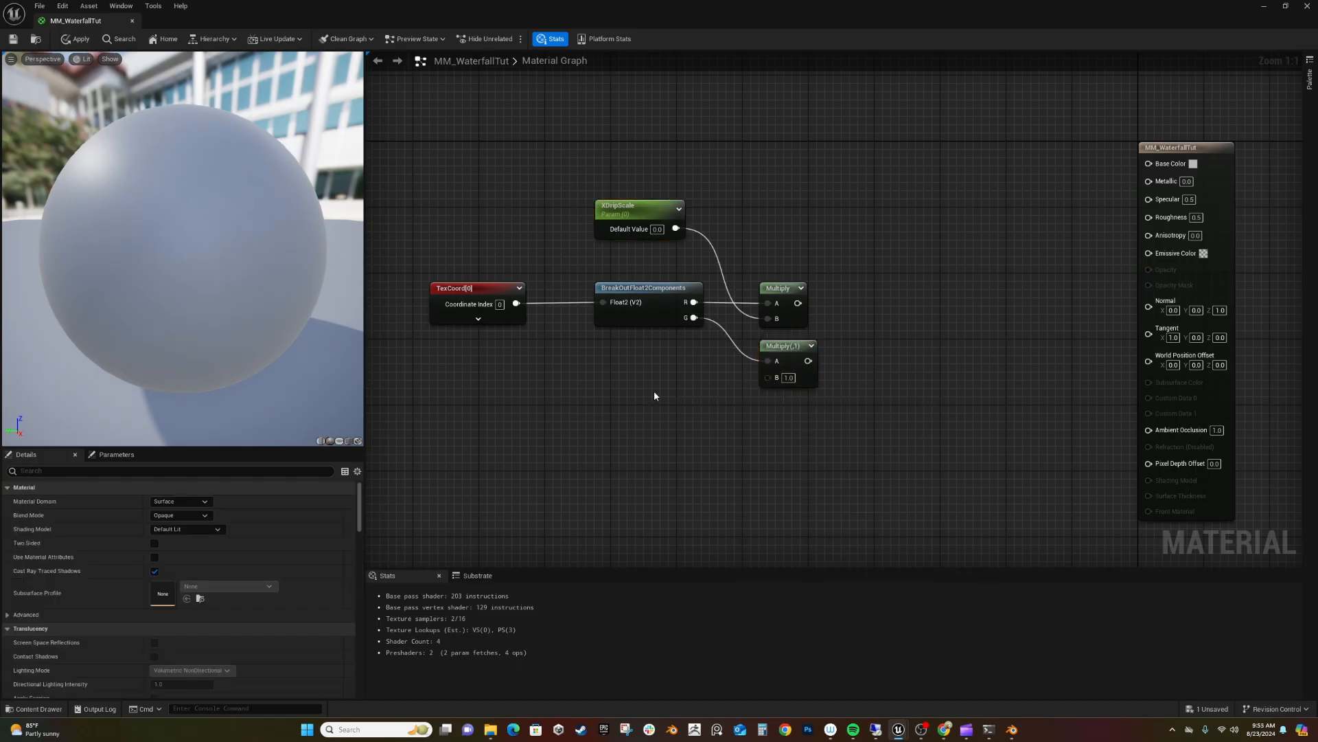
pyautogui.write('ca')
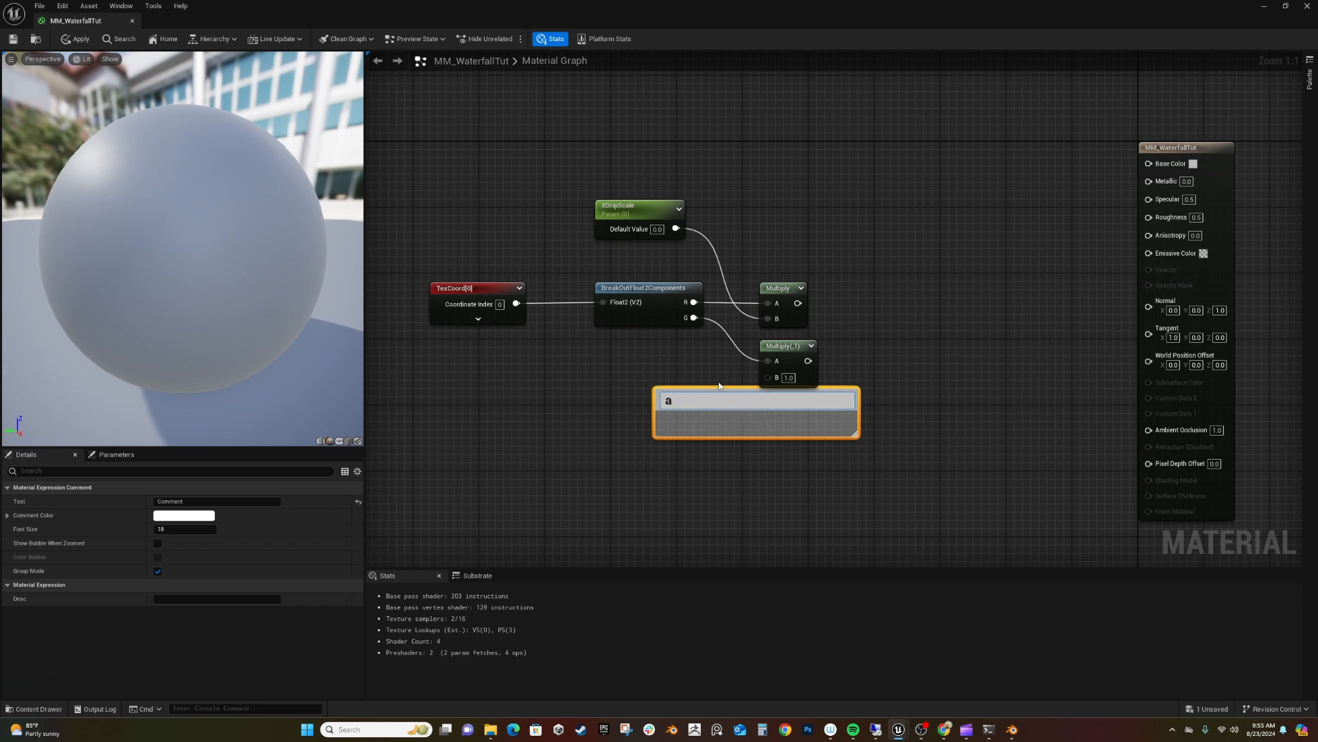
pyautogui.click(719, 387)
pyautogui.press('Delete')
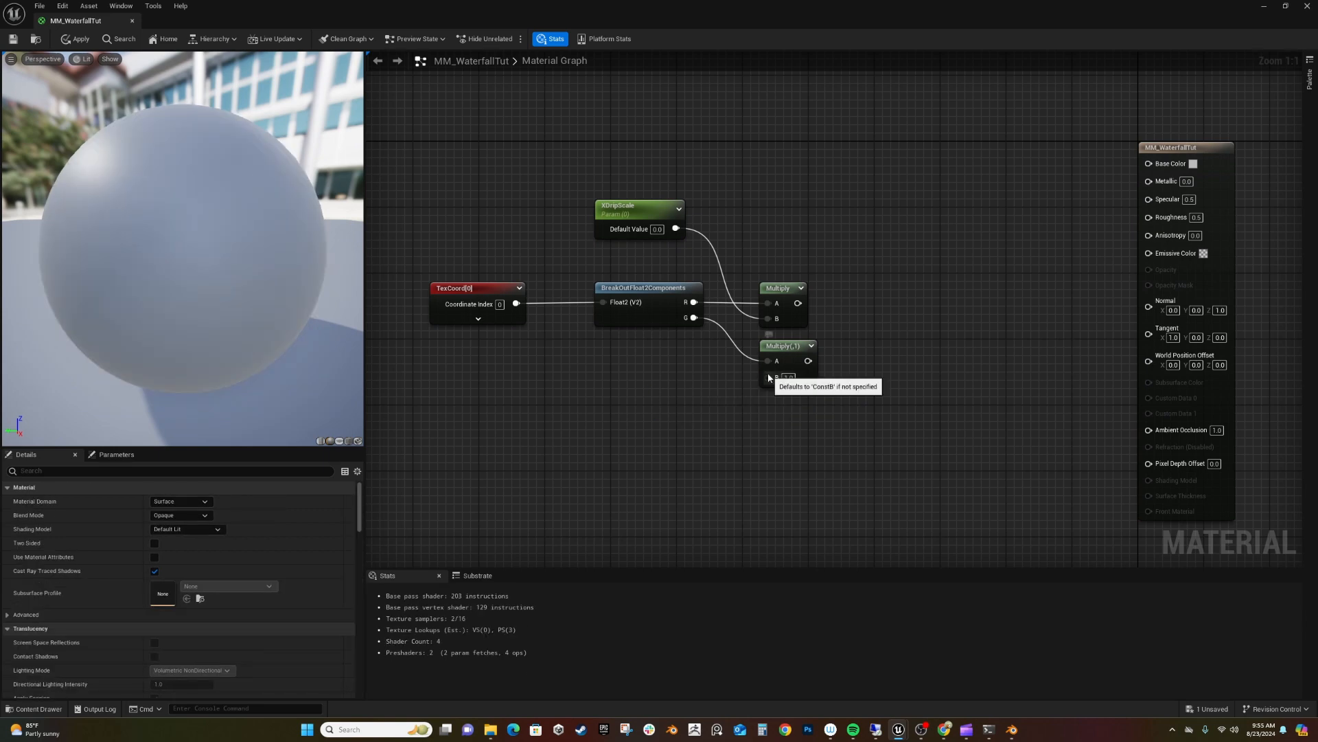
# Connect a new scalar parameter named YDripScale to input B of the lower Multiply node and place it below BreakOutFloat2Components.
pyautogui.moveTo(768, 377); pyautogui.dragTo(686, 381)
pyautogui.write('scal')
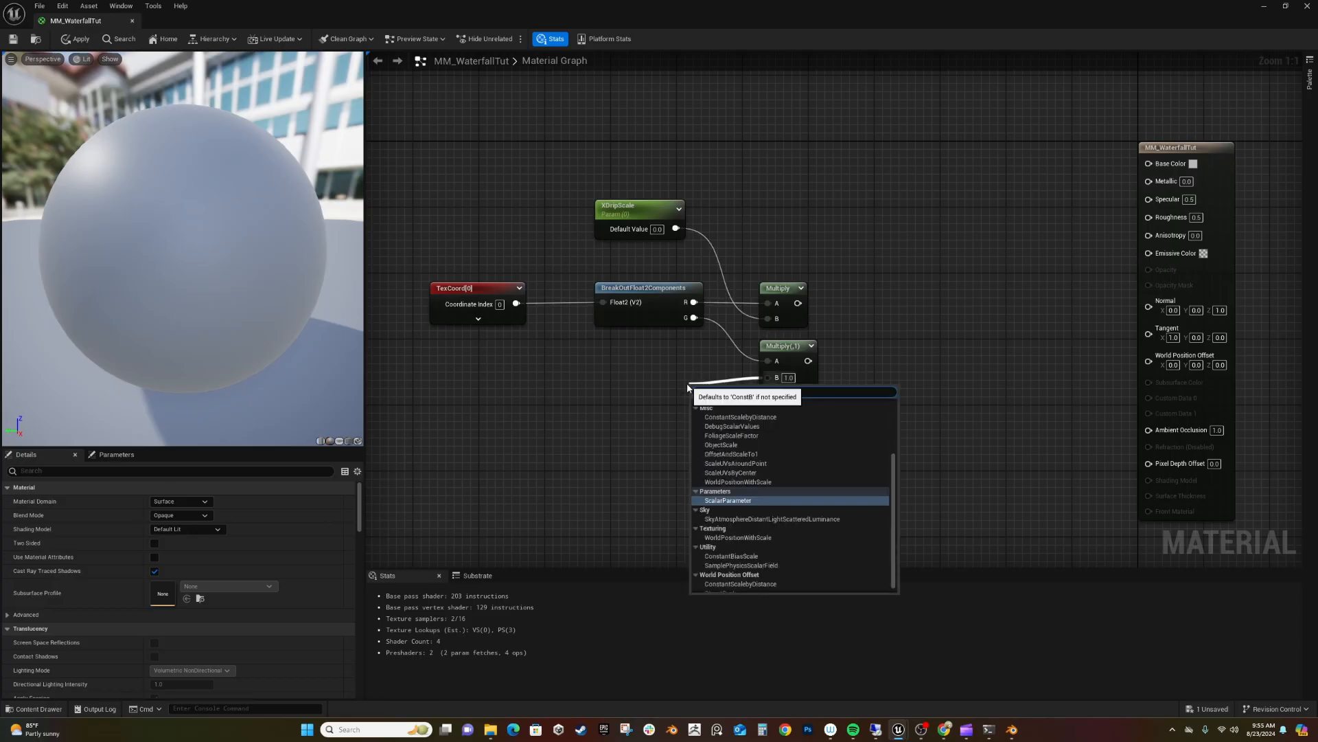
pyautogui.click(715, 501)
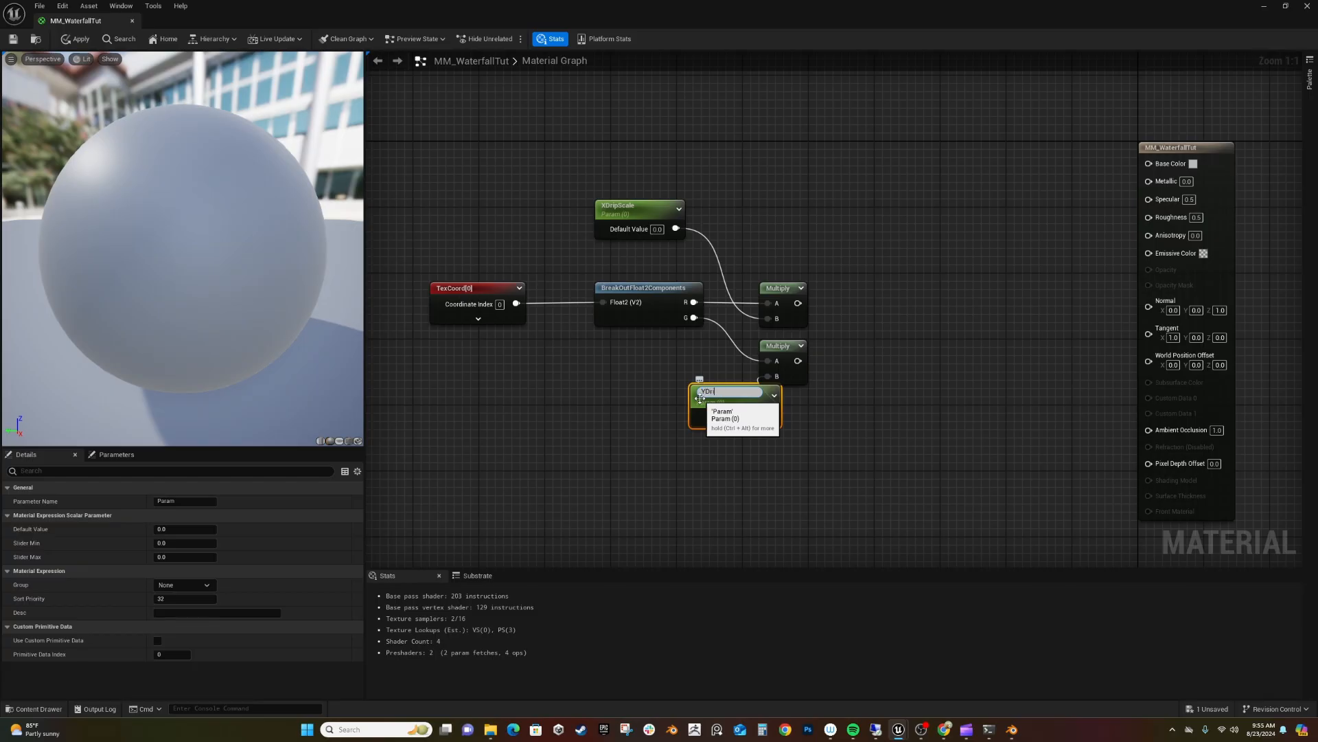
pyautogui.press('Return')
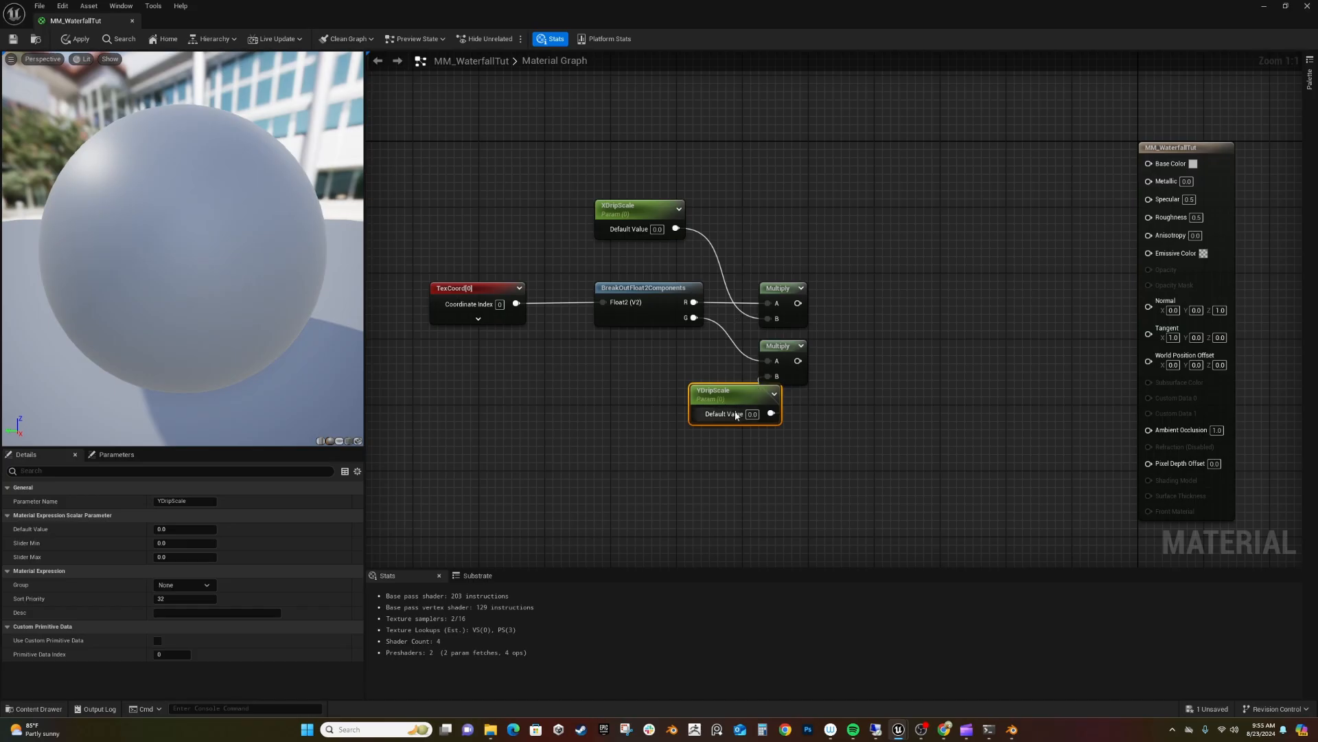
pyautogui.moveTo(741, 404); pyautogui.dragTo(639, 377)
# Set the default values of both XDripScale and YDripScale to 10.
pyautogui.click(657, 230)
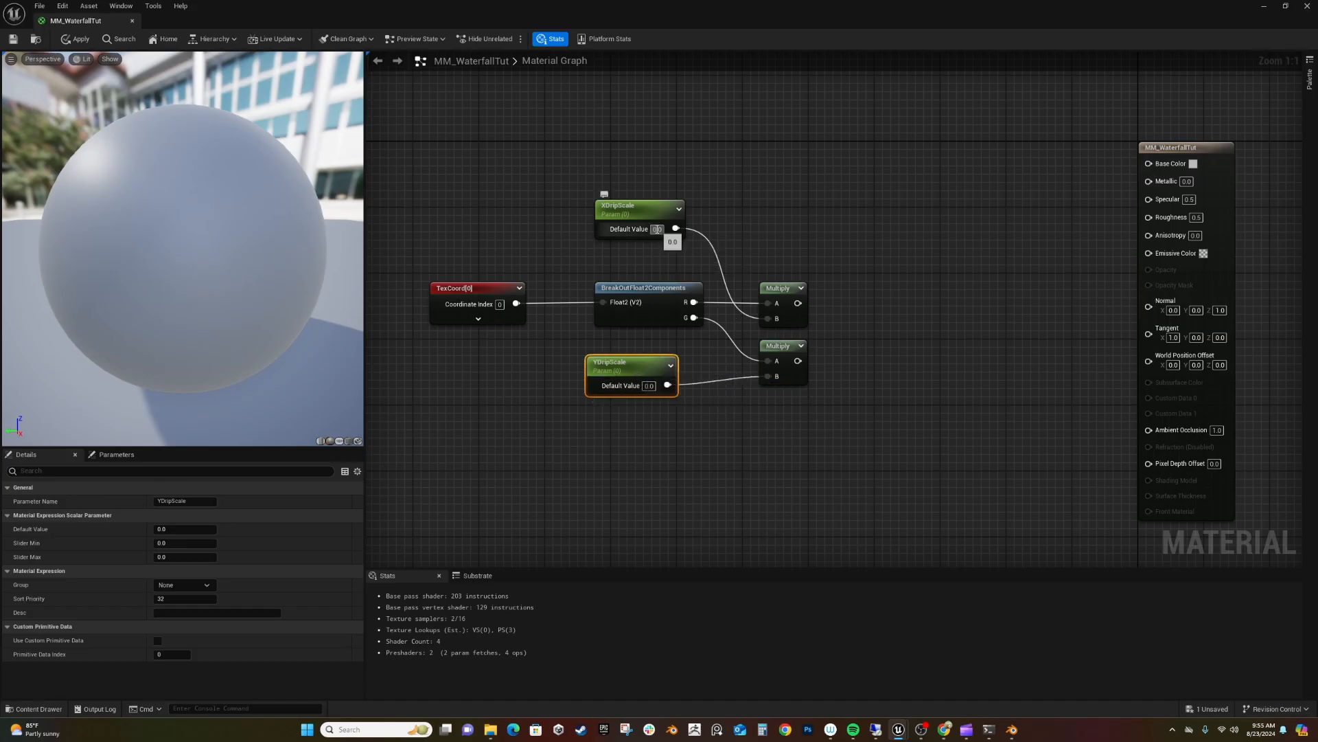
pyautogui.write('10')
pyautogui.press('Return')
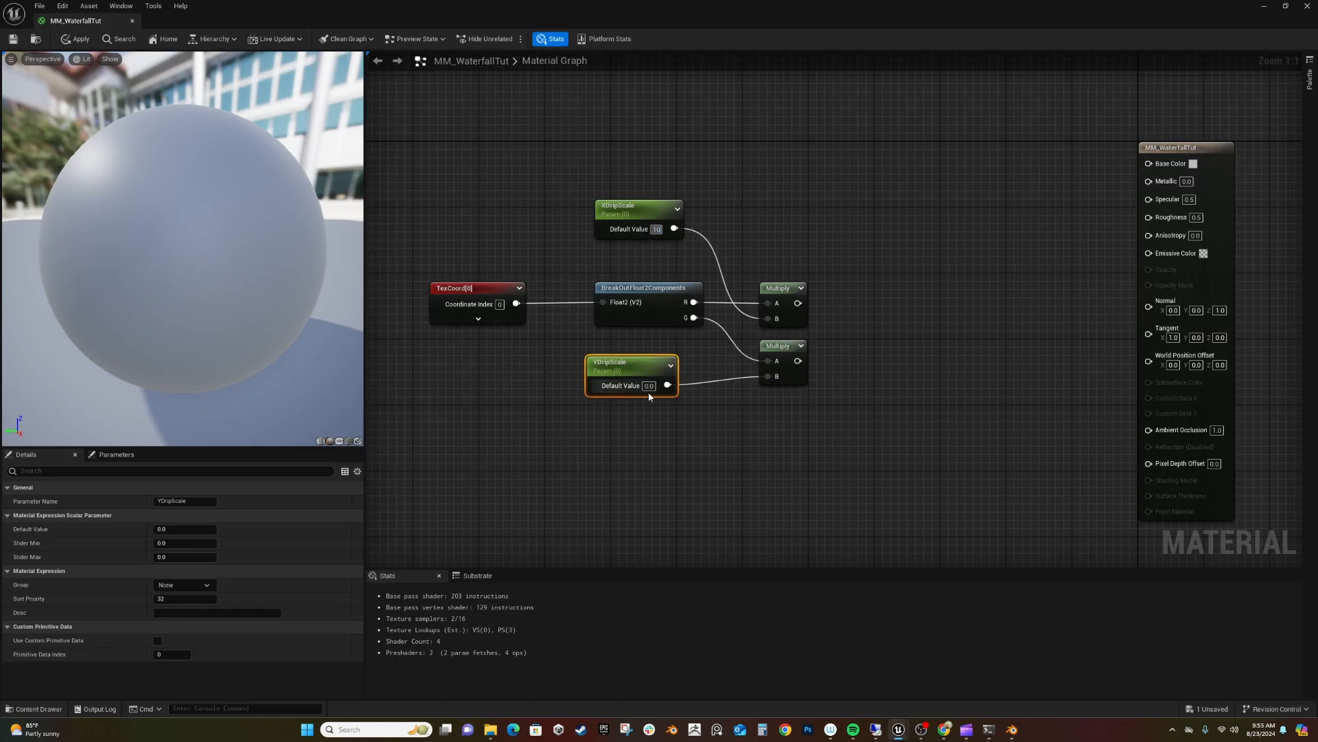
pyautogui.click(650, 386)
pyautogui.write('10')
pyautogui.press('Return')
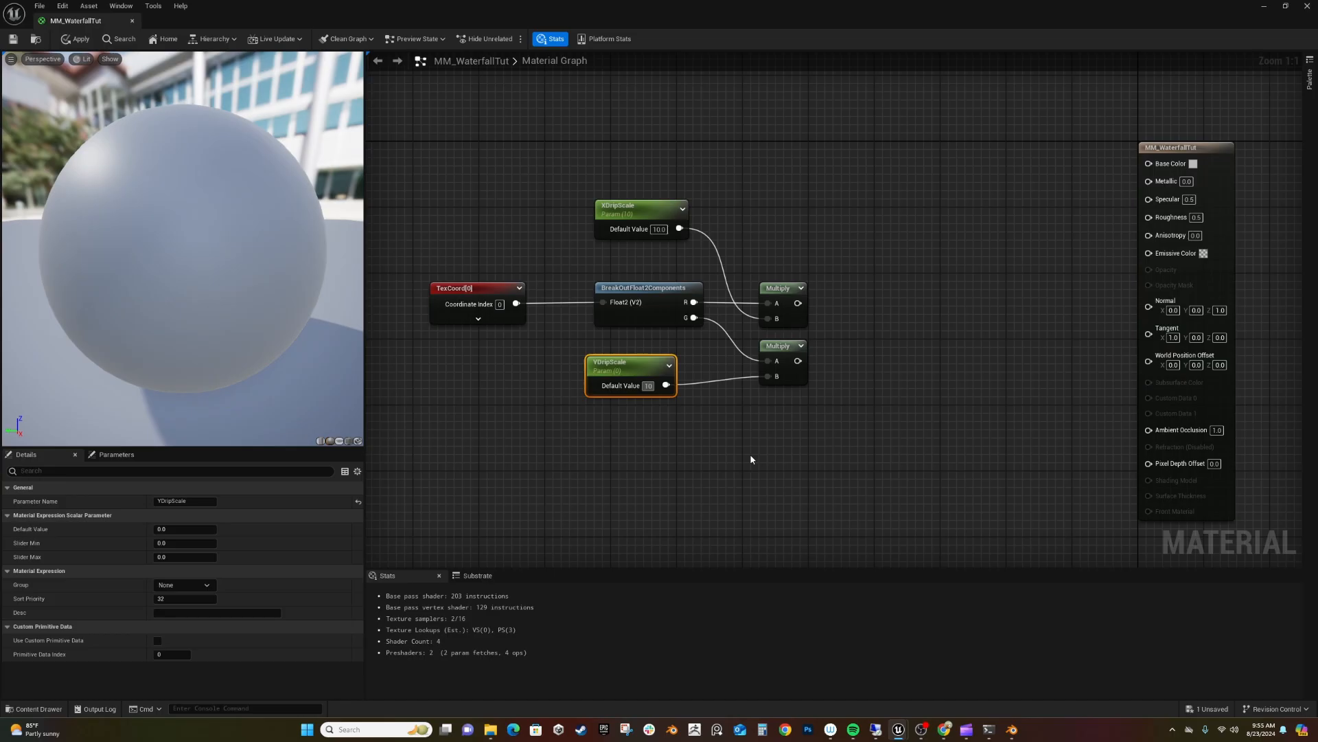
pyautogui.click(604, 370)
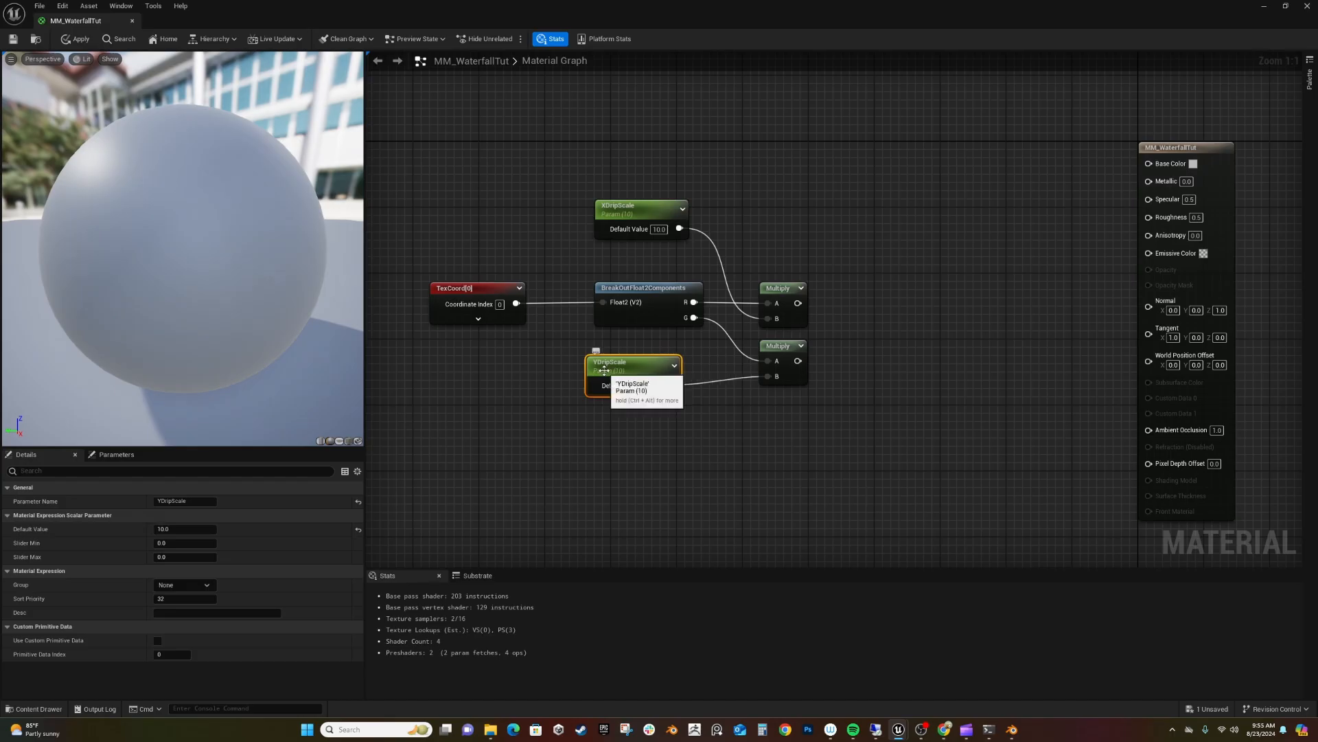
# Add a Time node below the YDripScale parameter and feed it into a new Multiply node.
pyautogui.rightClick(526, 444)
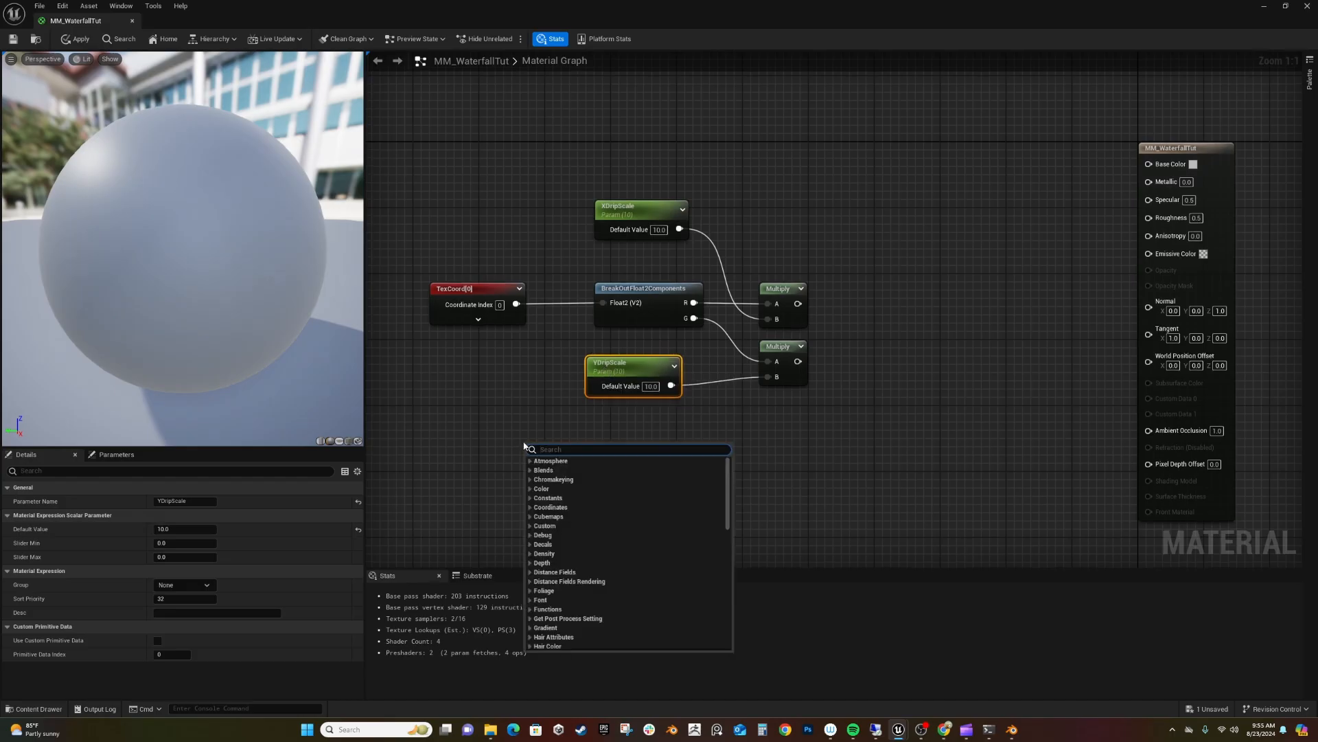
pyautogui.write('tim')
pyautogui.press('Return')
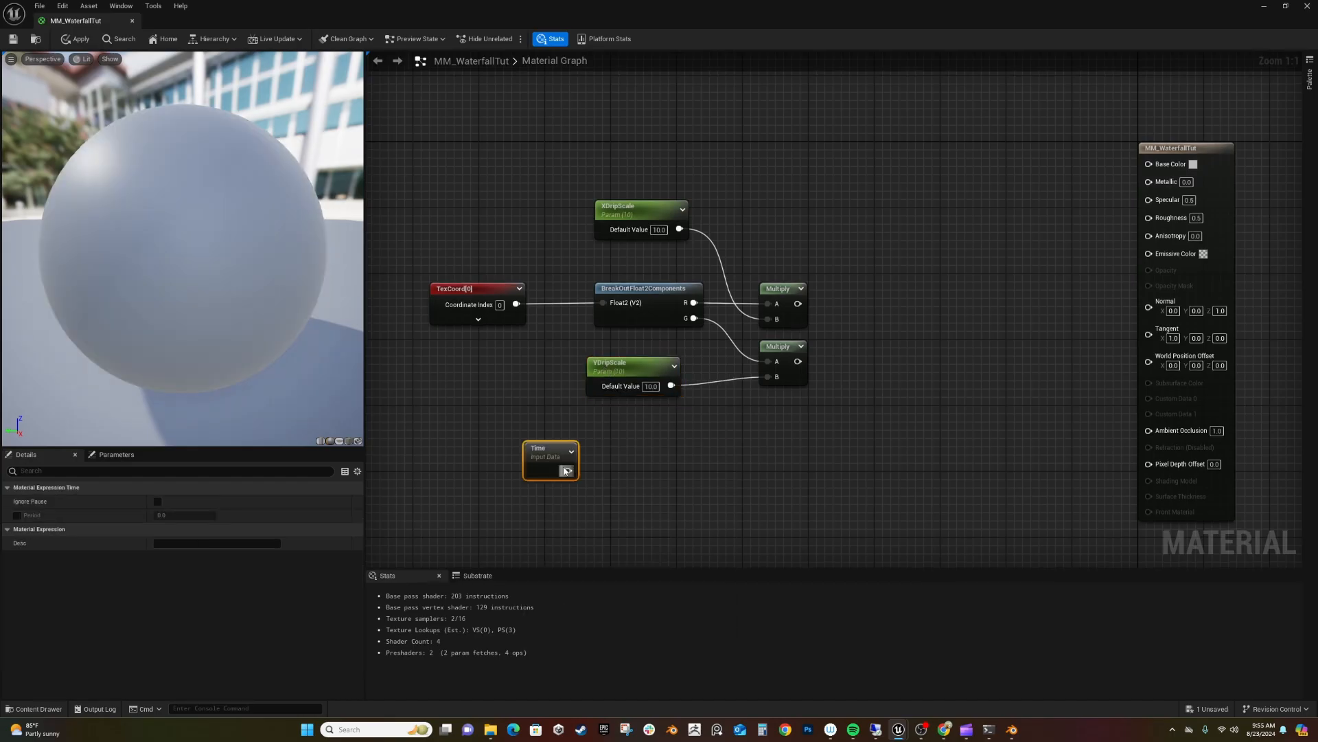
pyautogui.moveTo(549, 433); pyautogui.dragTo(630, 440)
pyautogui.write('multiply')
pyautogui.press('Return')
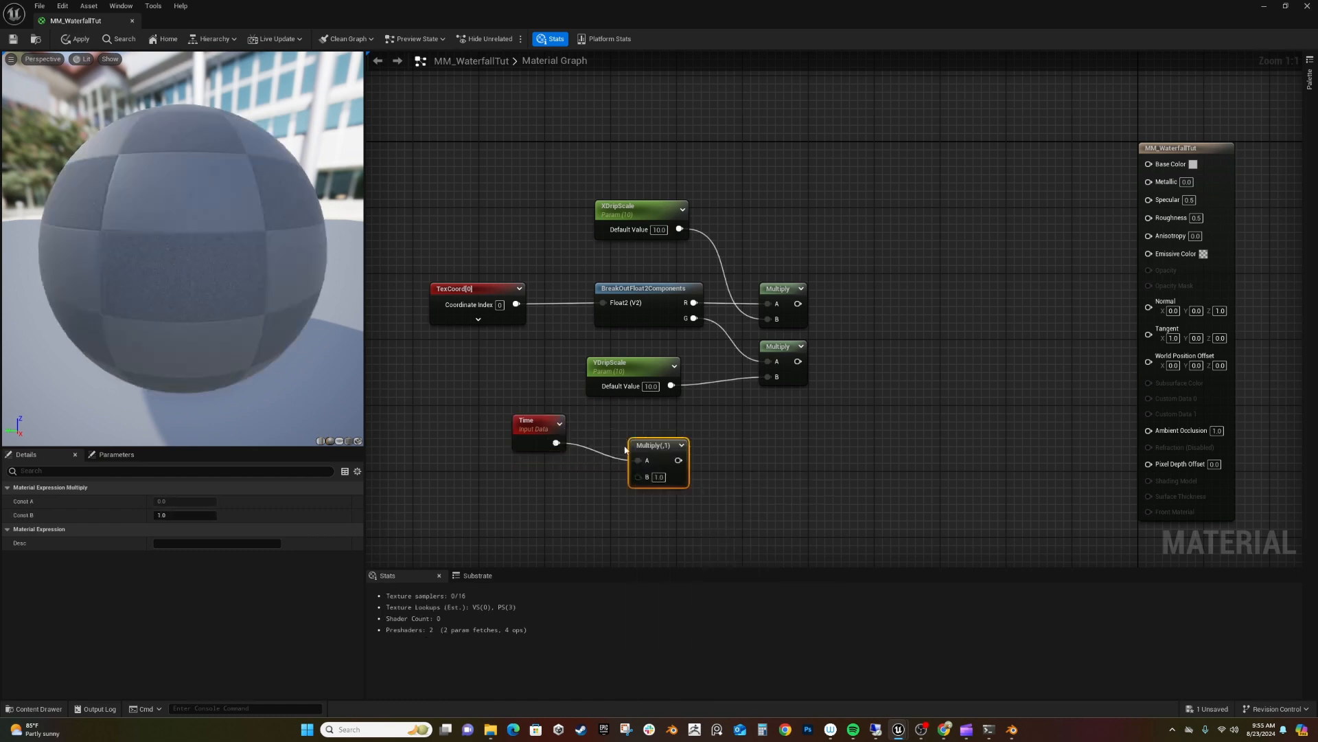
# Connect a new scalar parameter named DripSpeed to input B of the Time node's Multiply.
pyautogui.moveTo(638, 477); pyautogui.dragTo(592, 491)
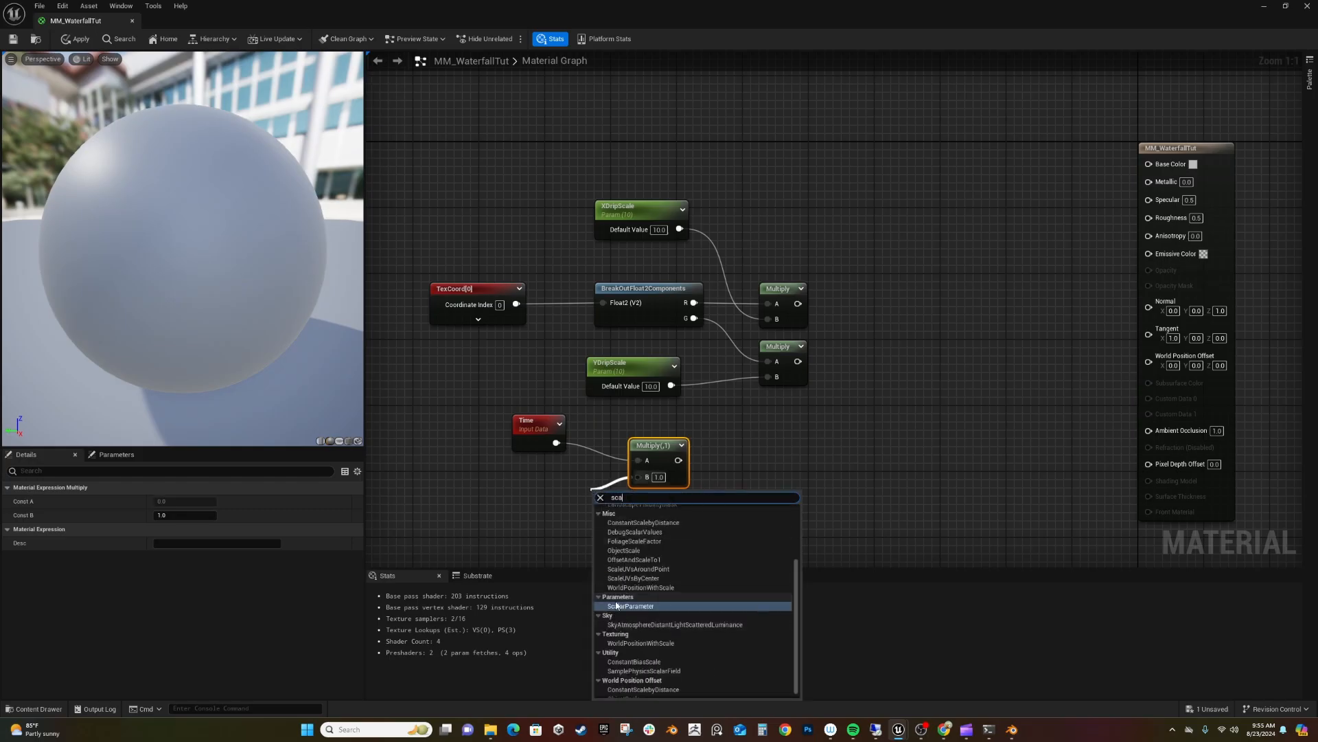
pyautogui.click(621, 606)
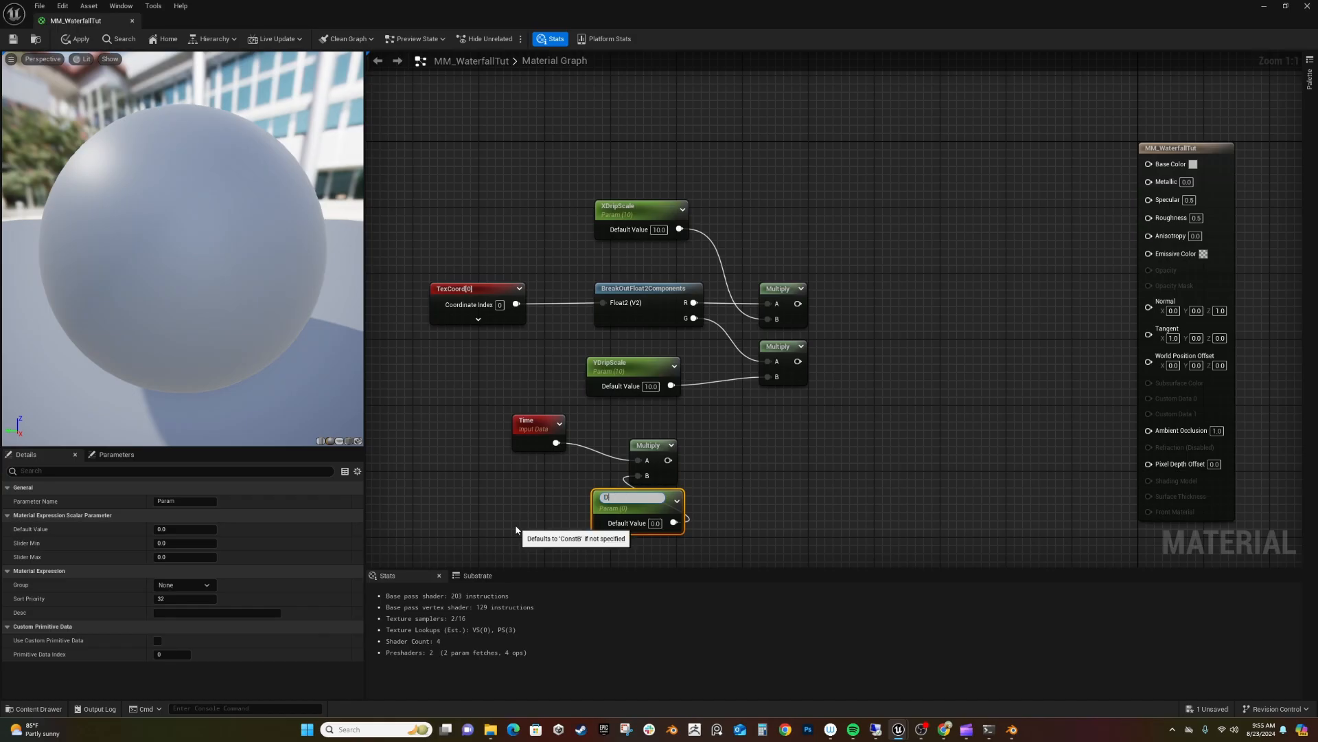
pyautogui.write('DripSpeed')
pyautogui.press('Return')
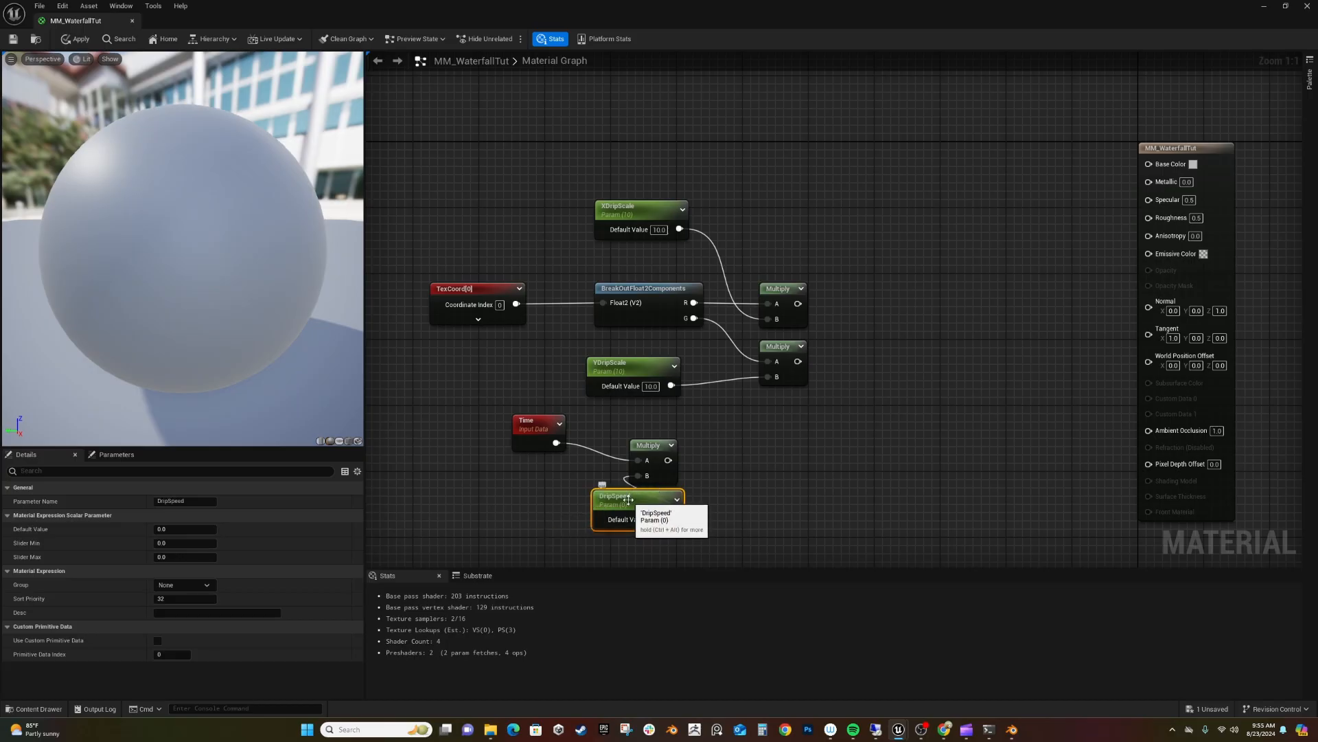
# Move DripSpeed below Time and sum the YDripScale Multiply (A) and the time Multiply (B) in a new Add node.
pyautogui.moveTo(628, 505); pyautogui.dragTo(506, 487)
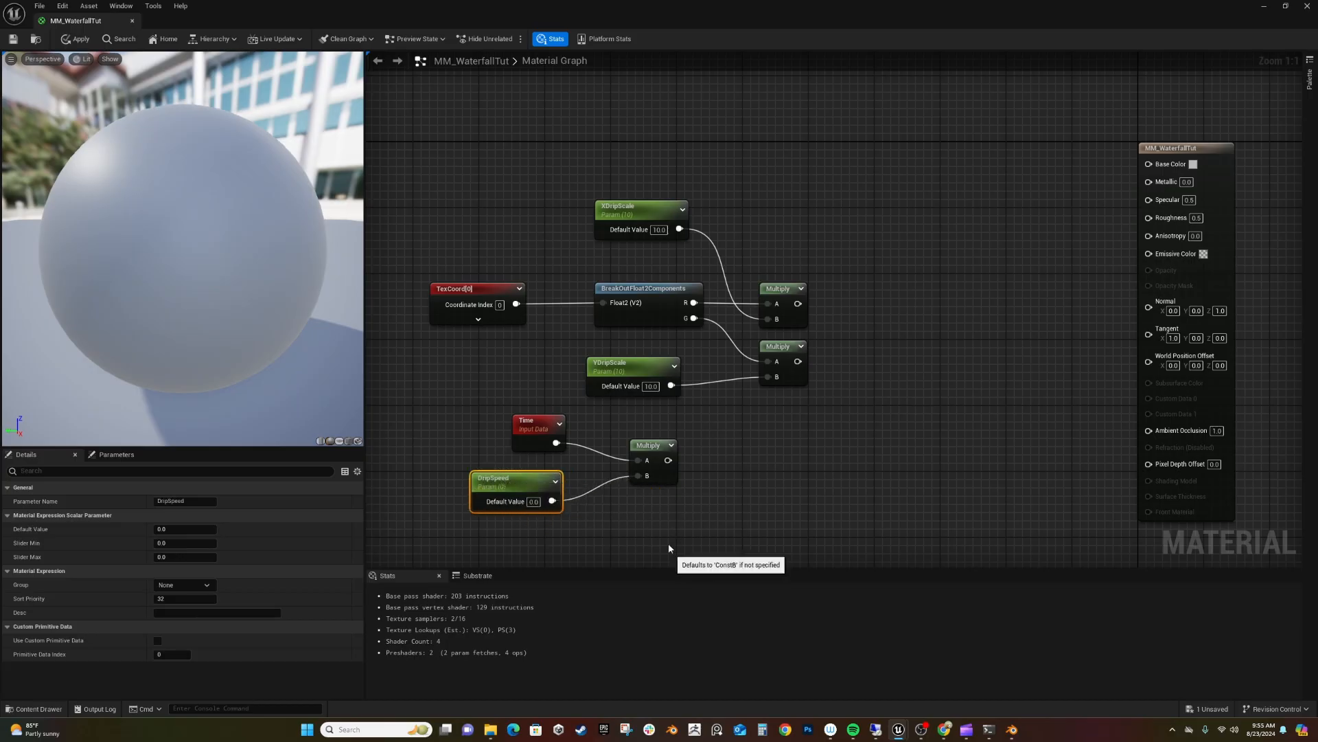
pyautogui.moveTo(796, 362); pyautogui.dragTo(855, 381)
pyautogui.write('add')
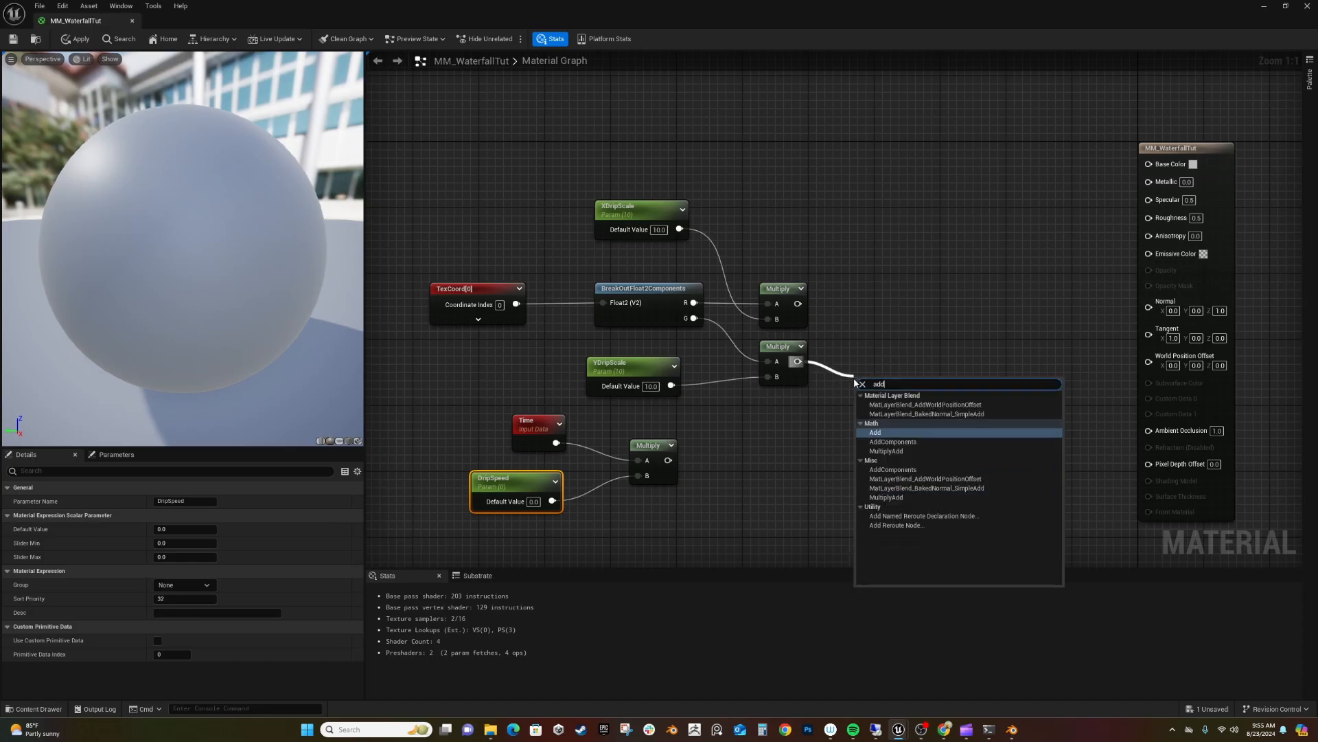
pyautogui.click(879, 442)
pyautogui.moveTo(872, 387); pyautogui.dragTo(884, 350)
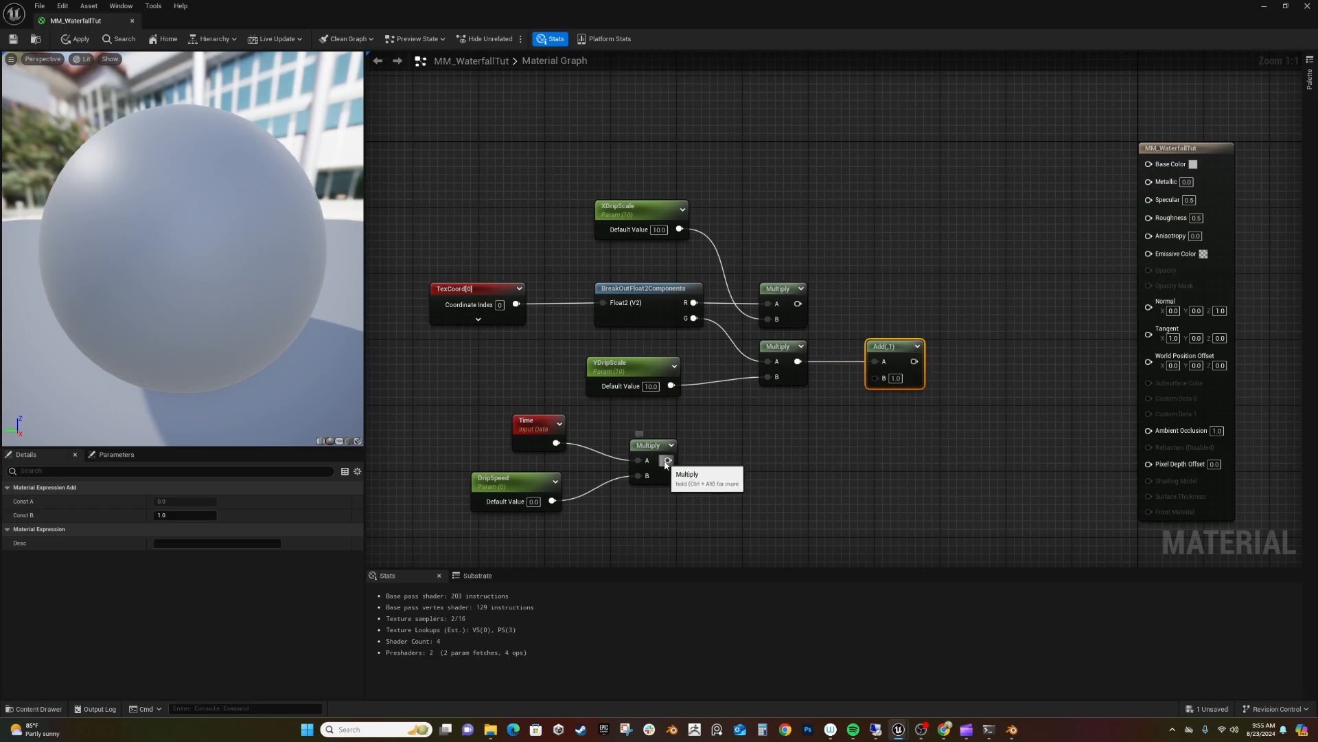
pyautogui.moveTo(668, 460); pyautogui.dragTo(875, 379)
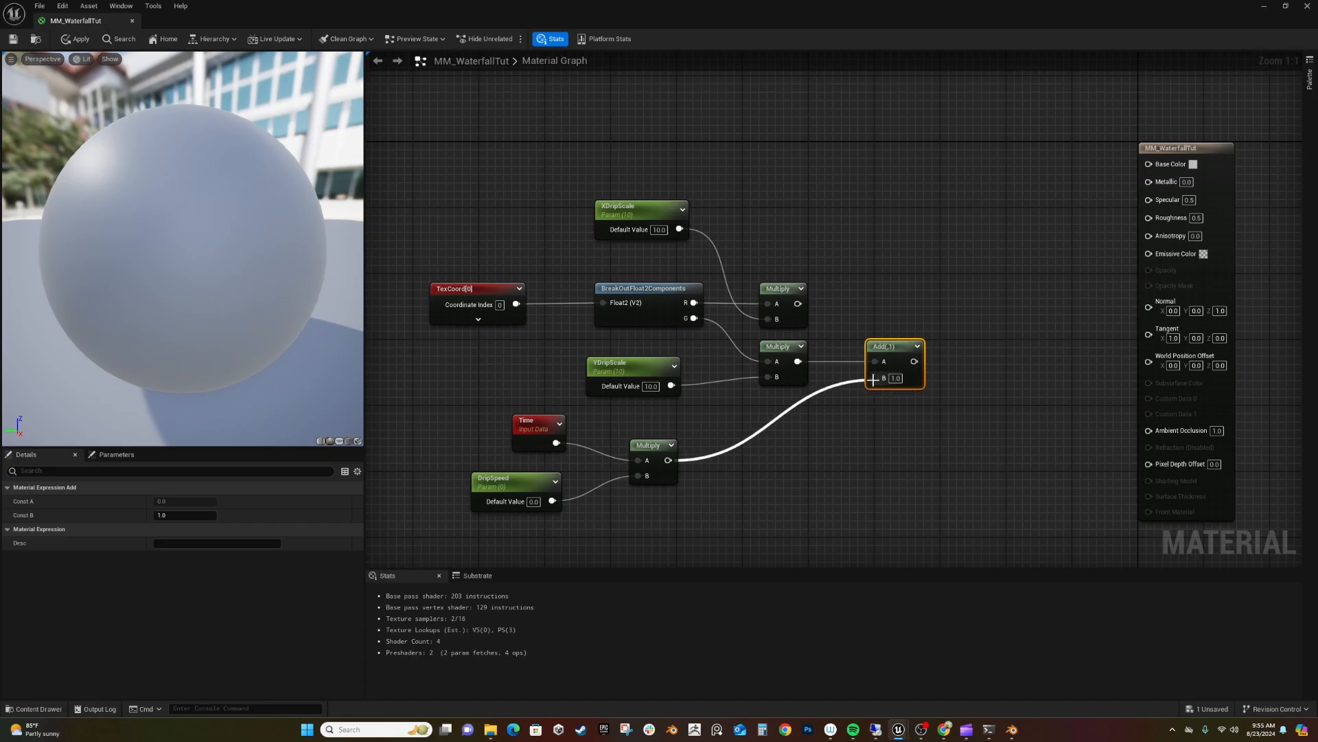
# Align the time Multiply under the other Multiply nodes, with Time and DripSpeed stacked below YDripScale.
pyautogui.moveTo(663, 453); pyautogui.dragTo(794, 429)
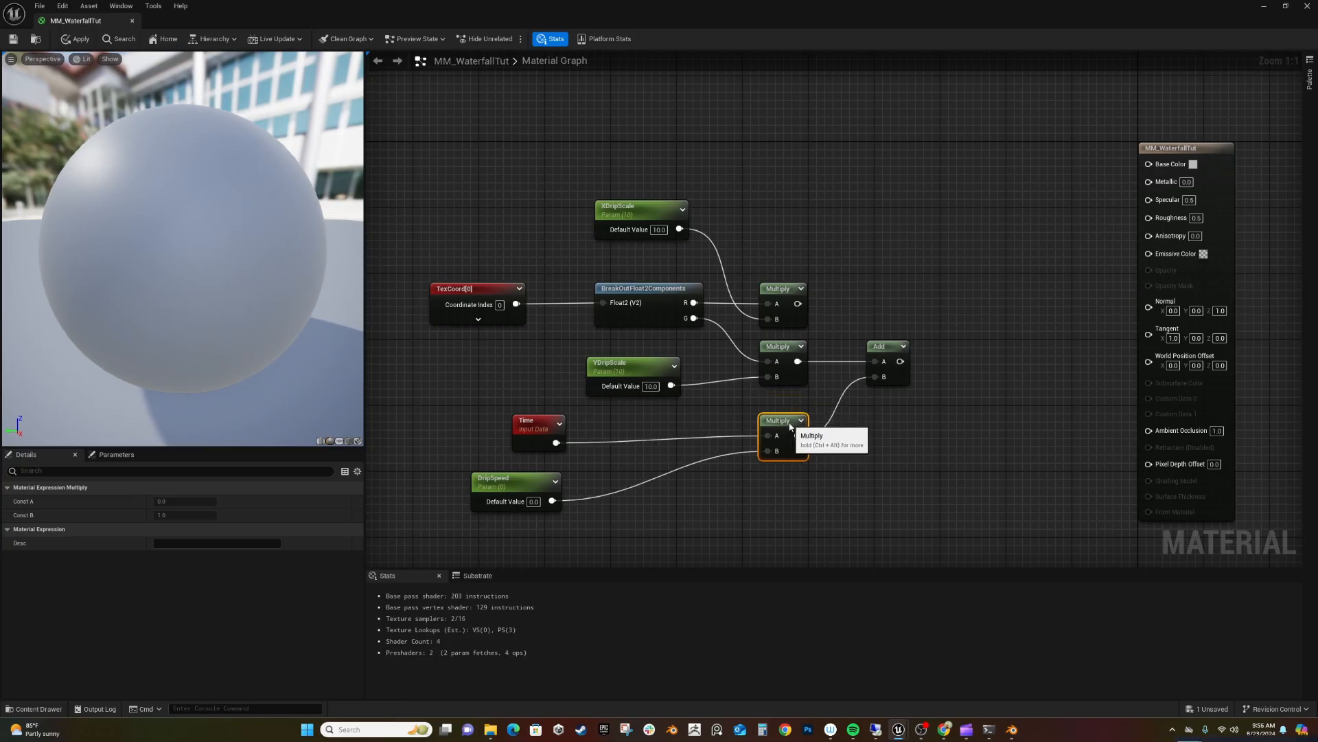
pyautogui.moveTo(542, 436); pyautogui.dragTo(616, 427)
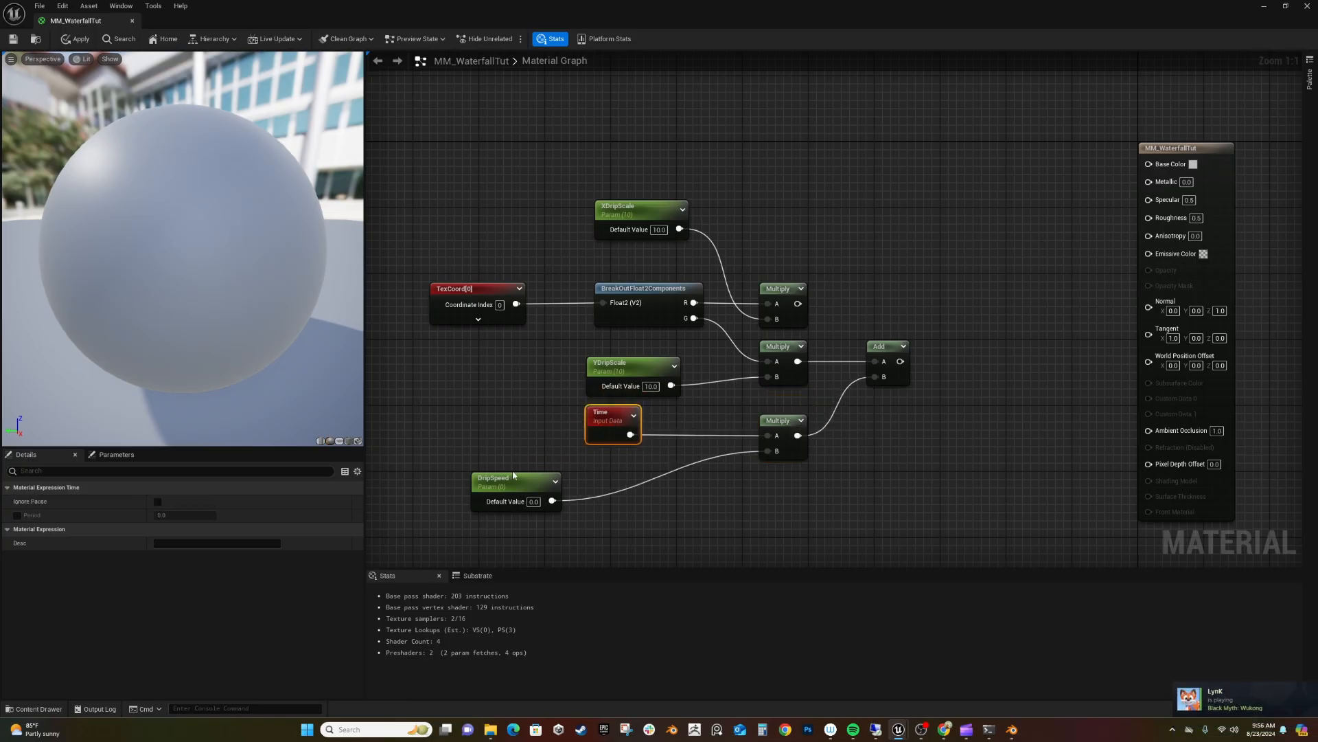
pyautogui.moveTo(514, 486); pyautogui.dragTo(638, 478)
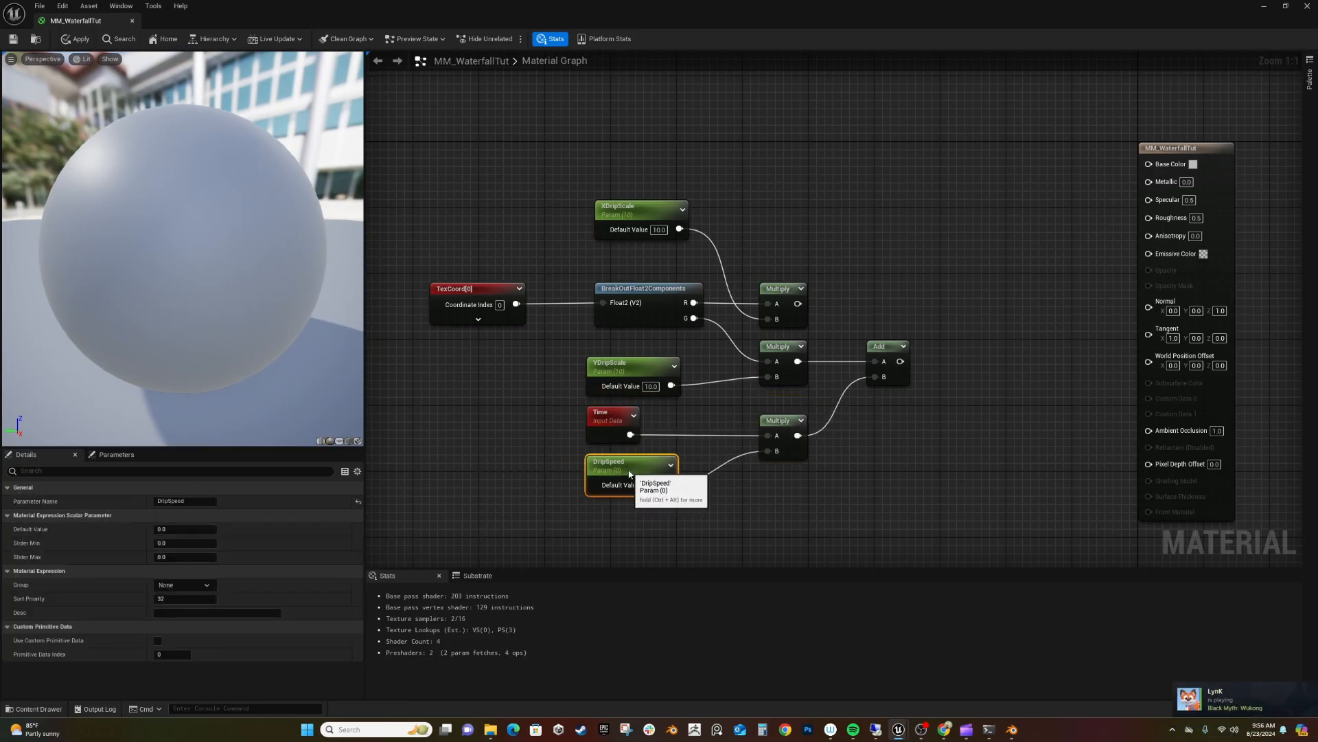
# Move the material output node farther right and combine the upper Multiply (X) and Add (Y) outputs in a new MakeFloat3 node.
pyautogui.moveTo(824, 462); pyautogui.dragTo(682, 464, button='right')
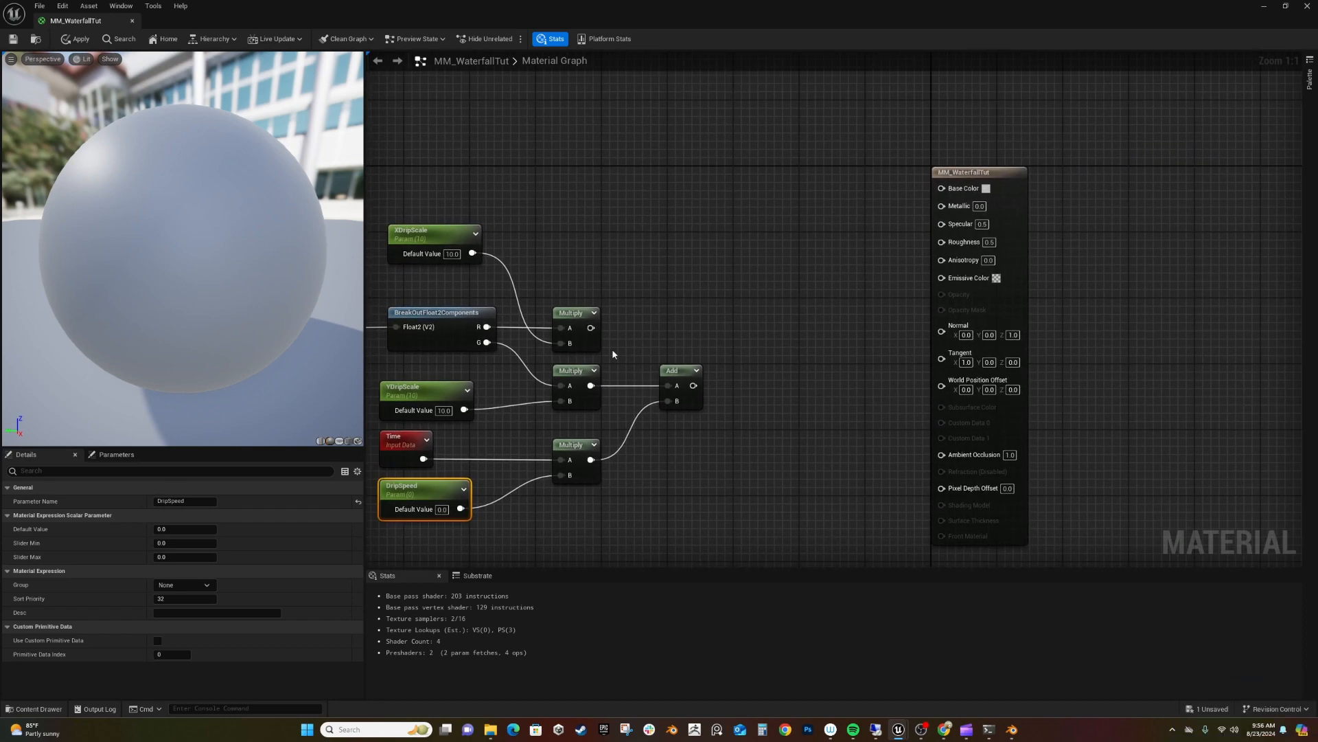
pyautogui.moveTo(986, 169); pyautogui.dragTo(1191, 201)
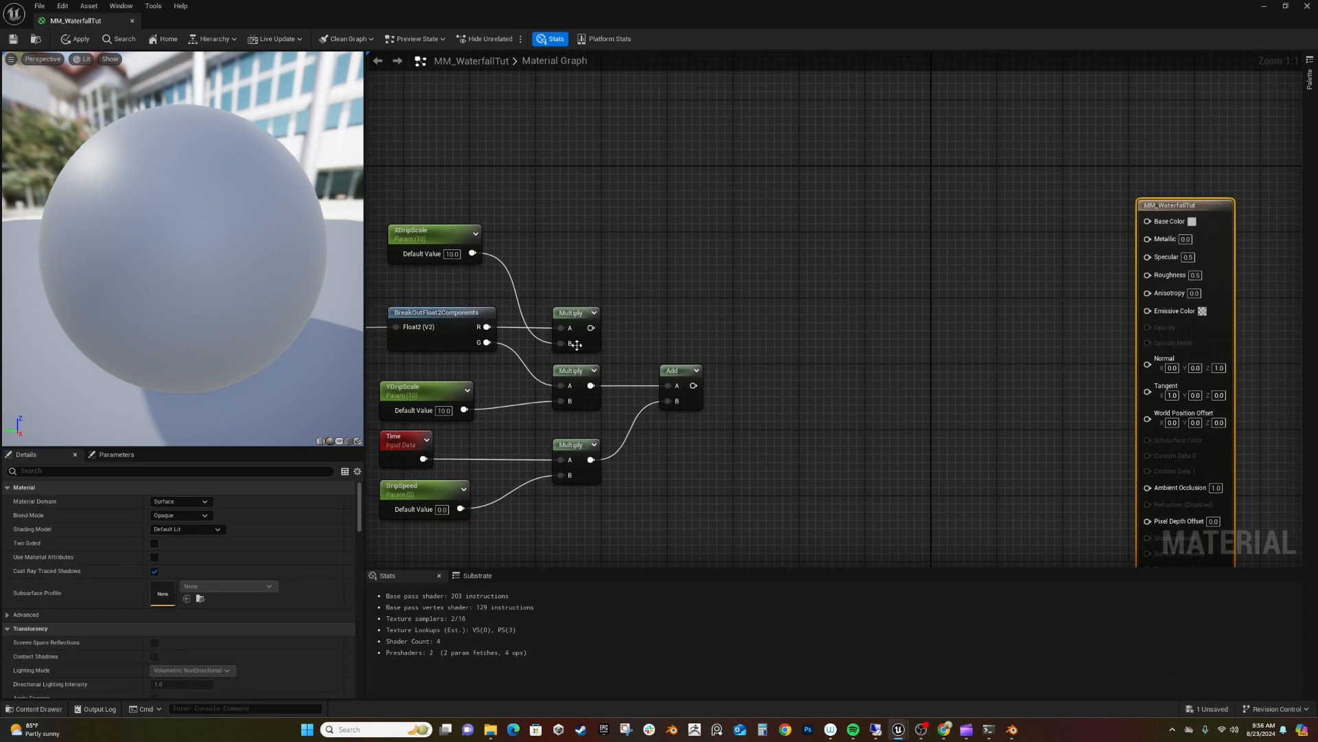
pyautogui.moveTo(591, 328); pyautogui.dragTo(772, 324)
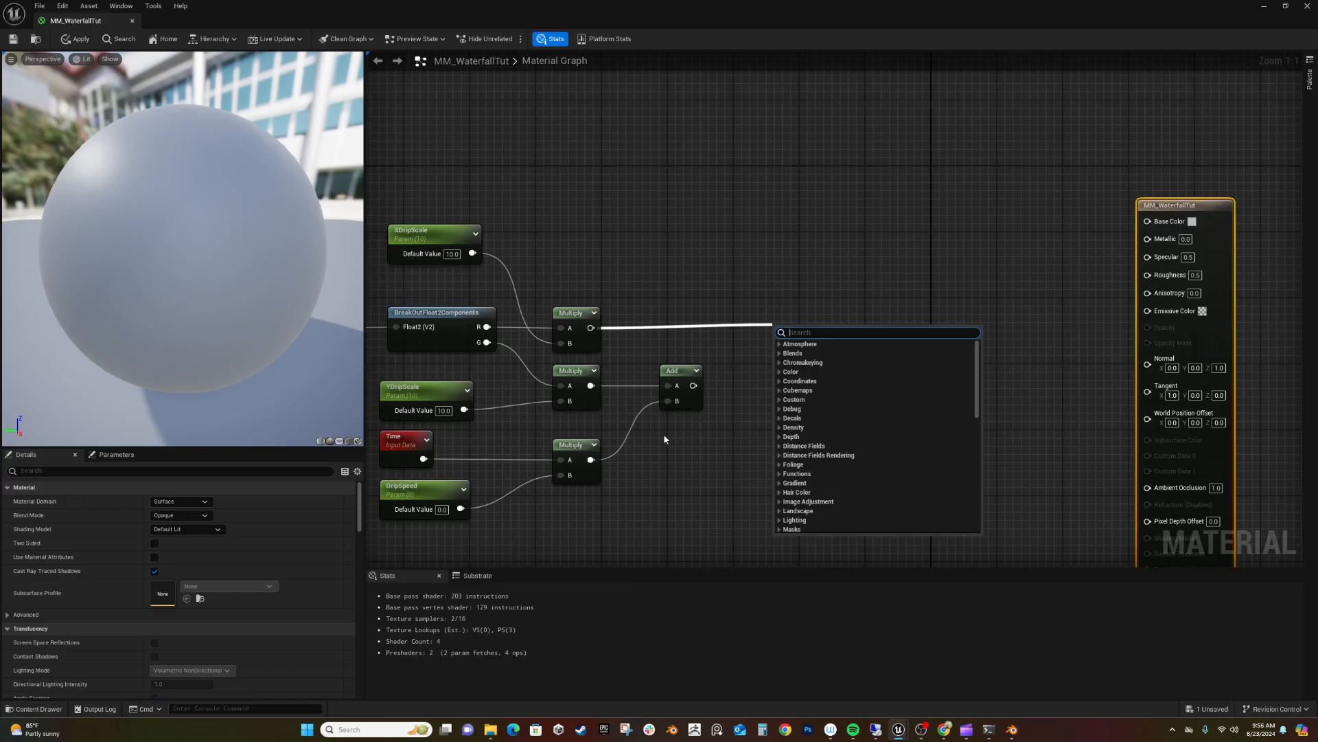
pyautogui.write('make')
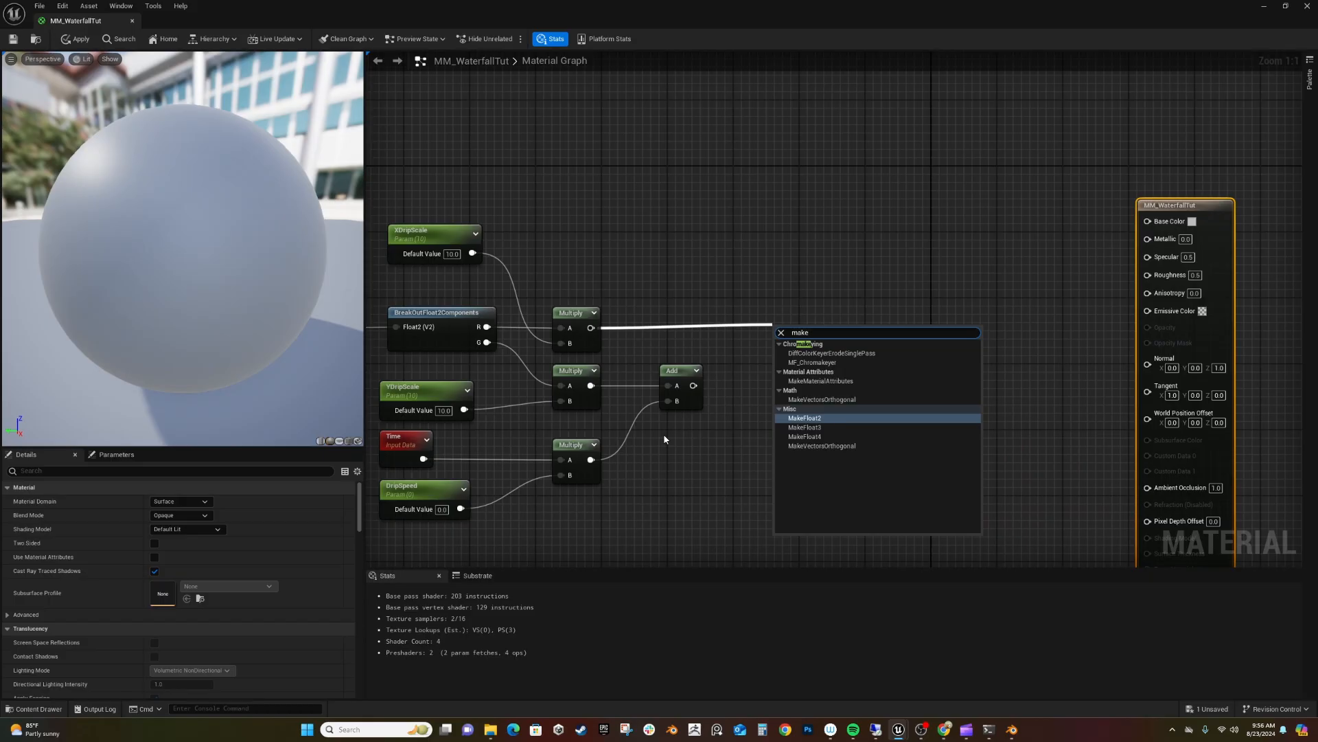
pyautogui.press('Down')
pyautogui.press('Return')
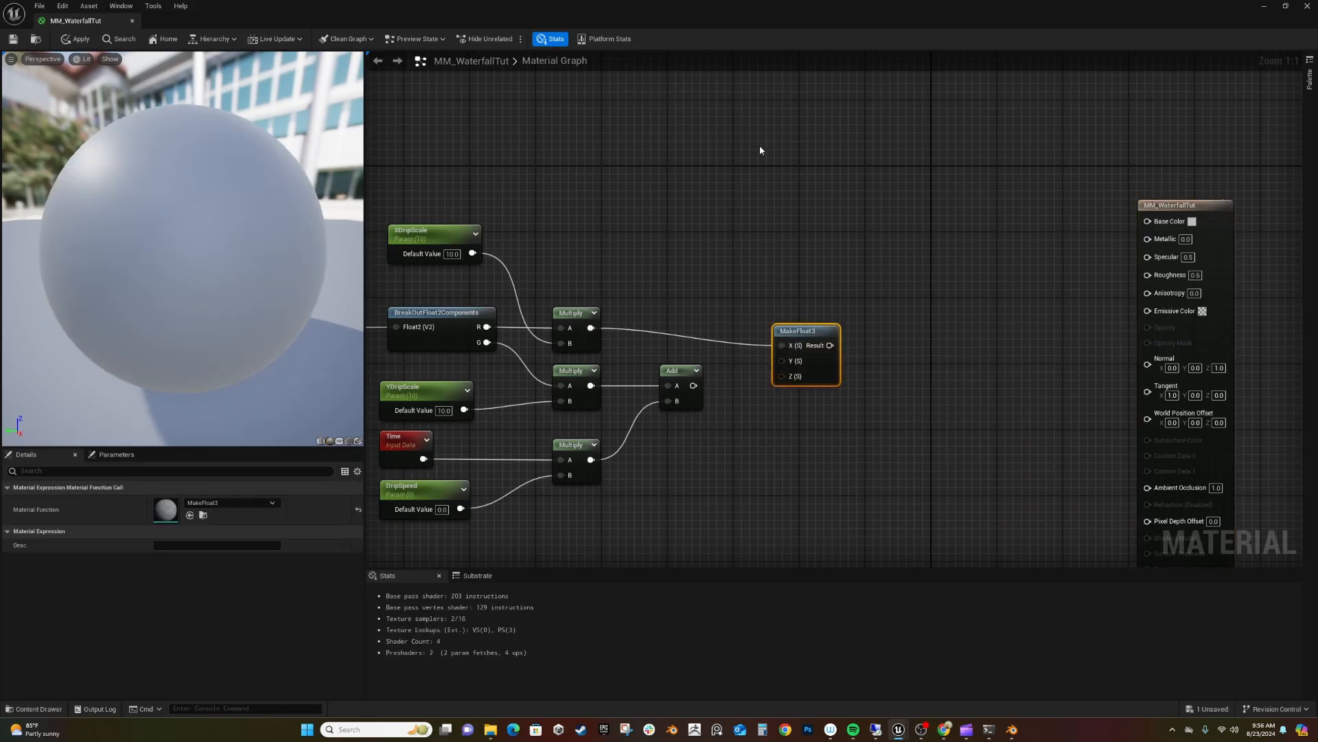
pyautogui.moveTo(817, 335); pyautogui.dragTo(797, 319)
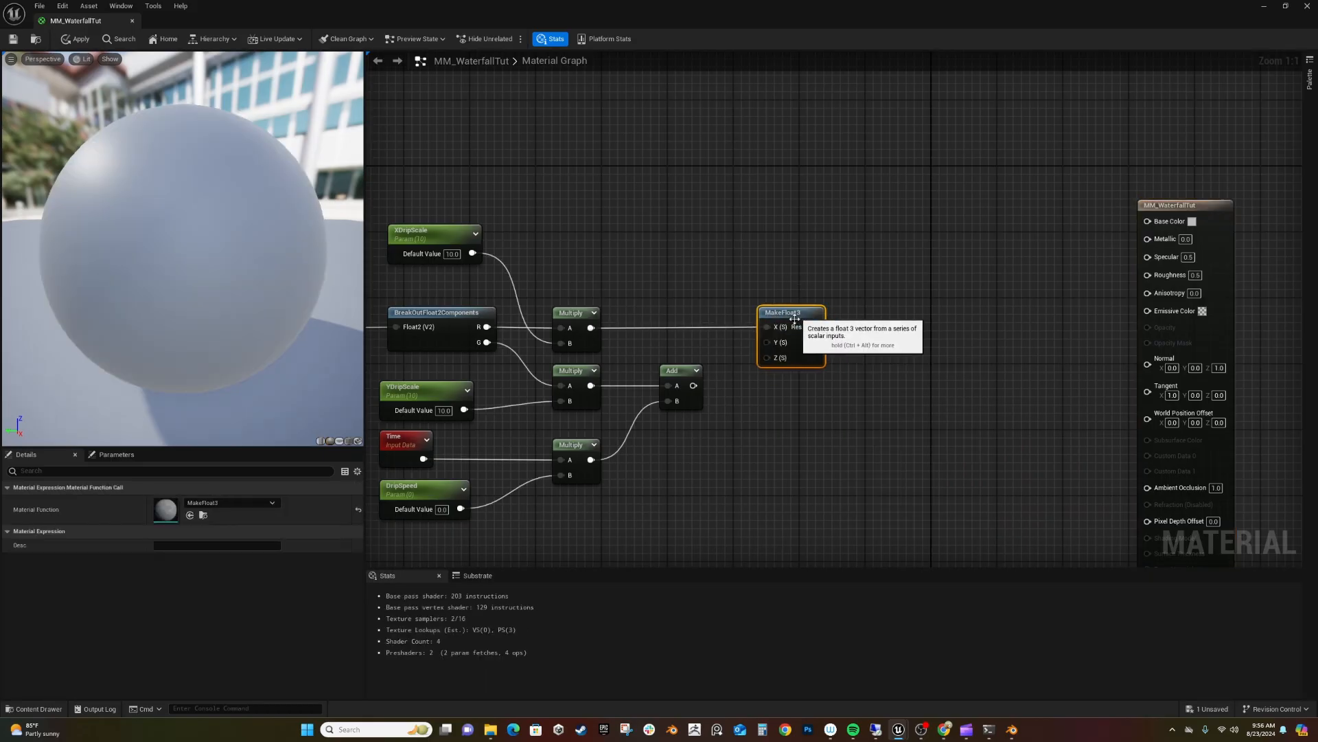
pyautogui.moveTo(694, 386); pyautogui.dragTo(767, 343)
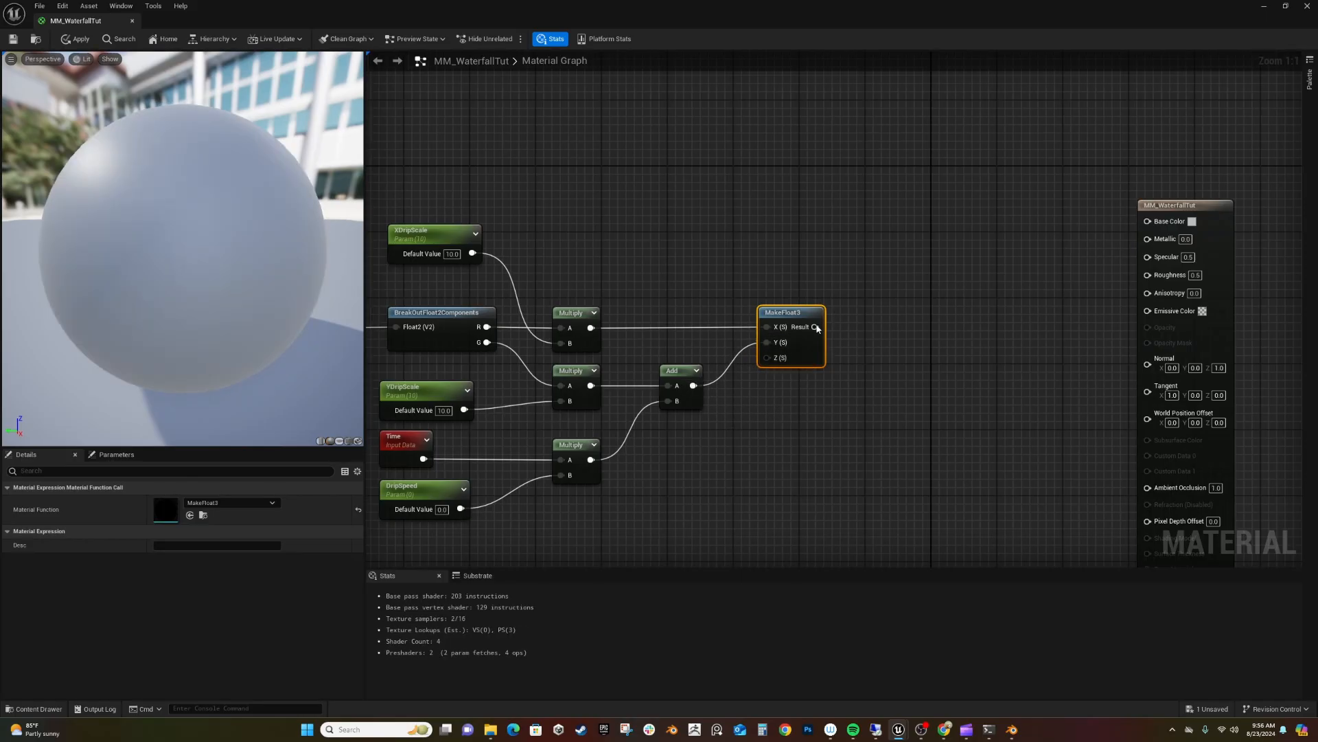
# Feed the MakeFloat3 result into a new Noise node's World Position and set its function to Voronoi.
pyautogui.moveTo(816, 328); pyautogui.dragTo(902, 328)
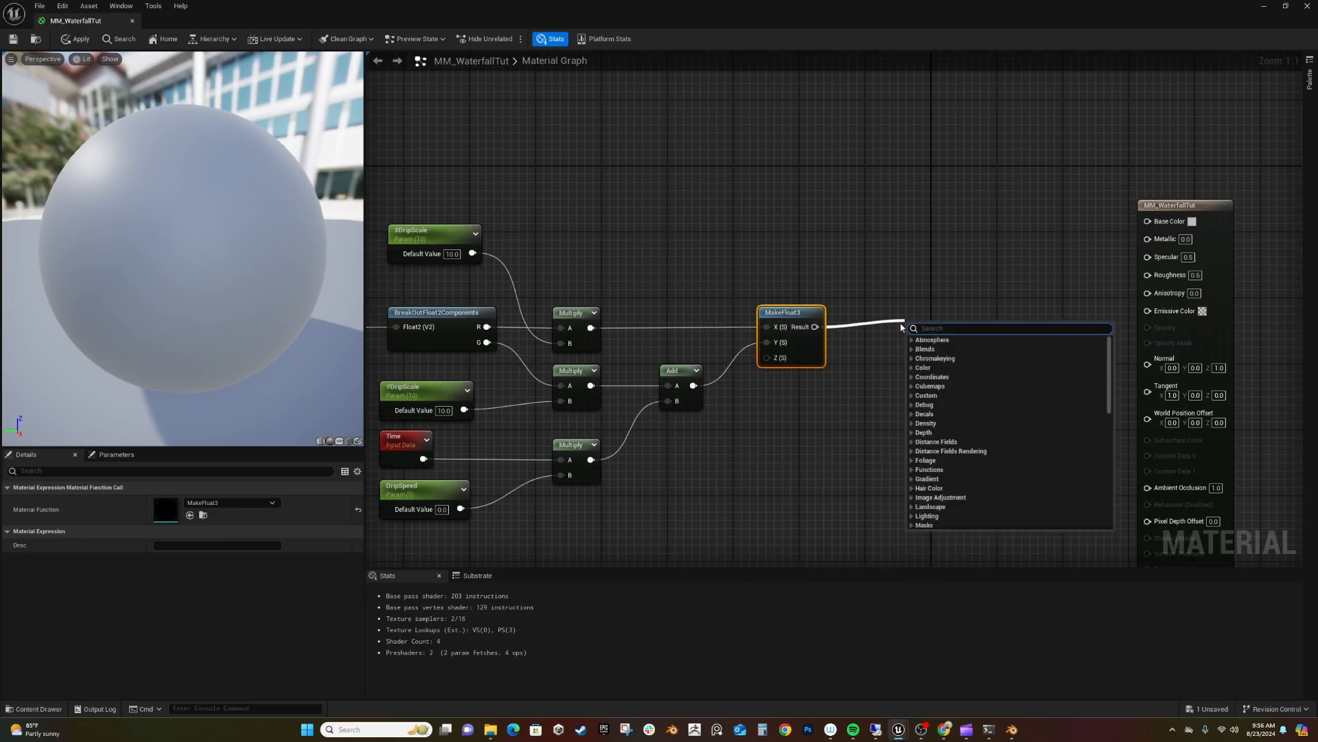
pyautogui.write('noi')
pyautogui.press('Return')
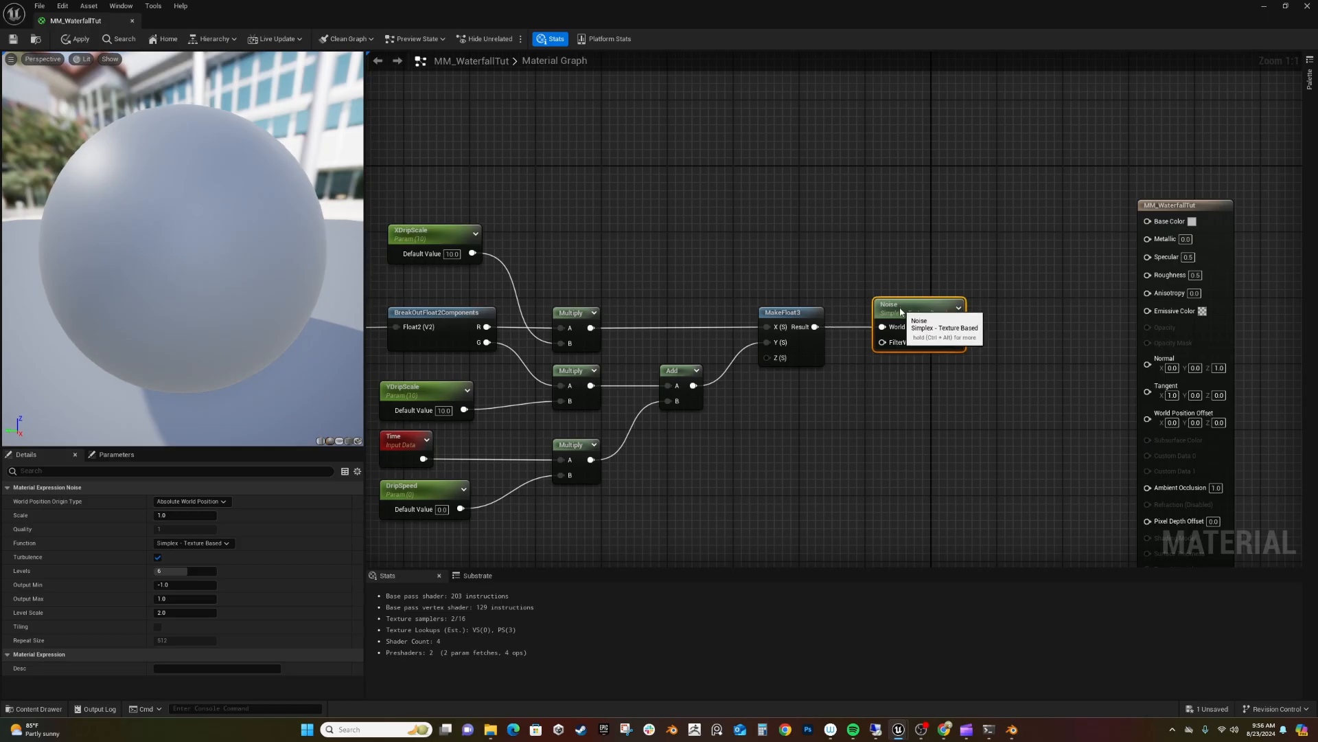
pyautogui.click(202, 543)
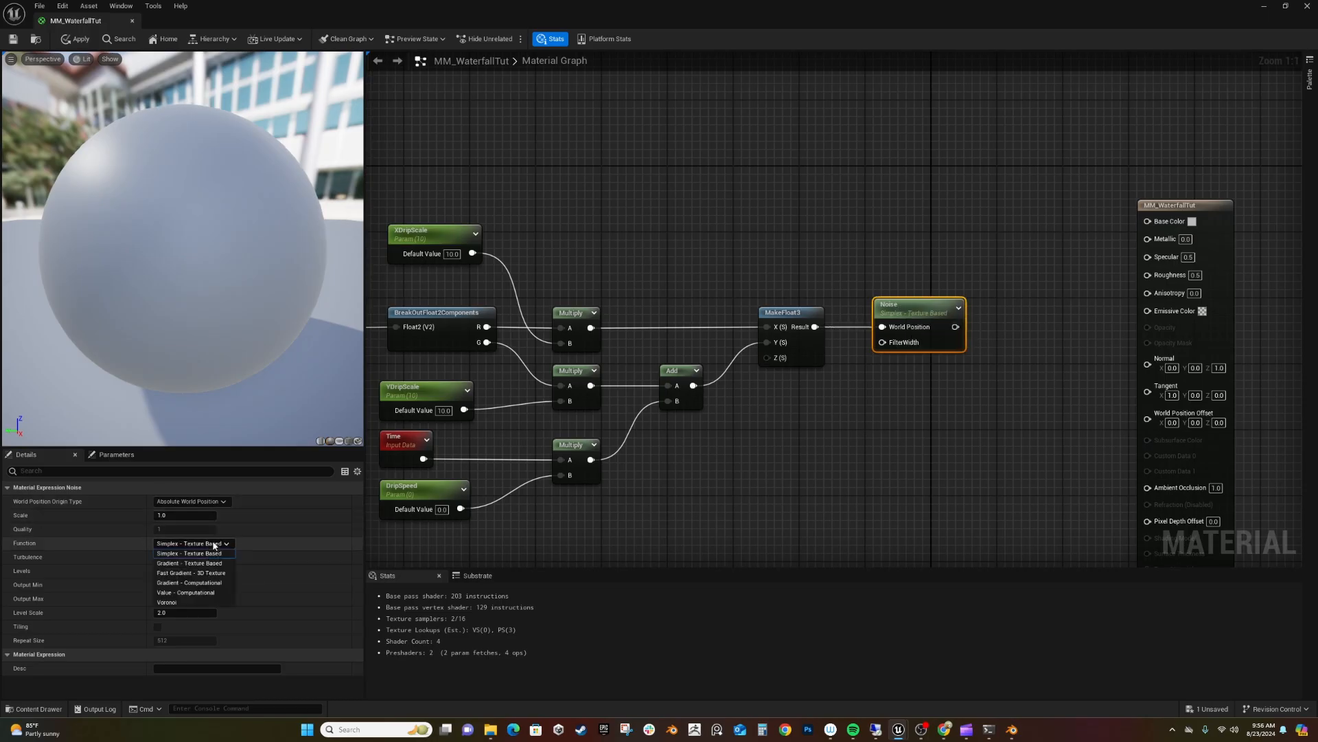
pyautogui.click(178, 607)
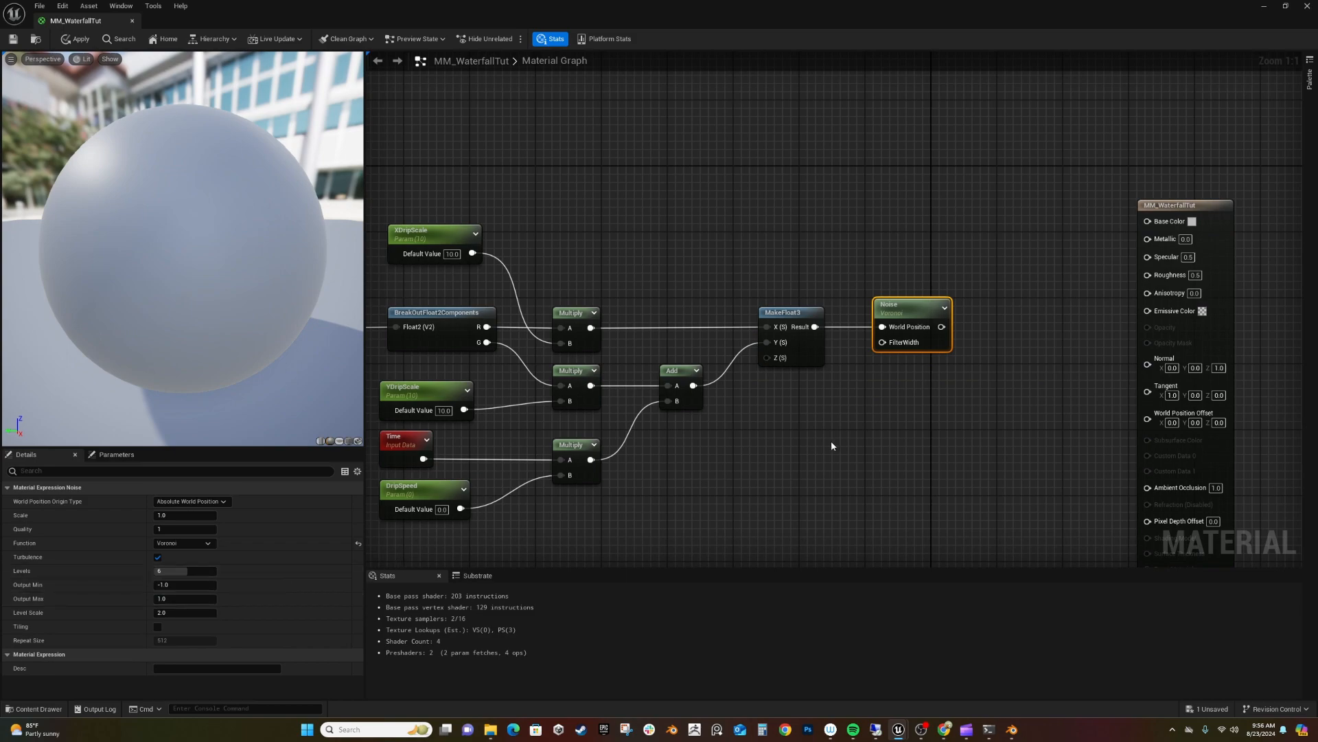
# Connect the Noise output to the material's Base Color and preview the material on a plane.
pyautogui.moveTo(948, 421); pyautogui.dragTo(824, 416, button='right')
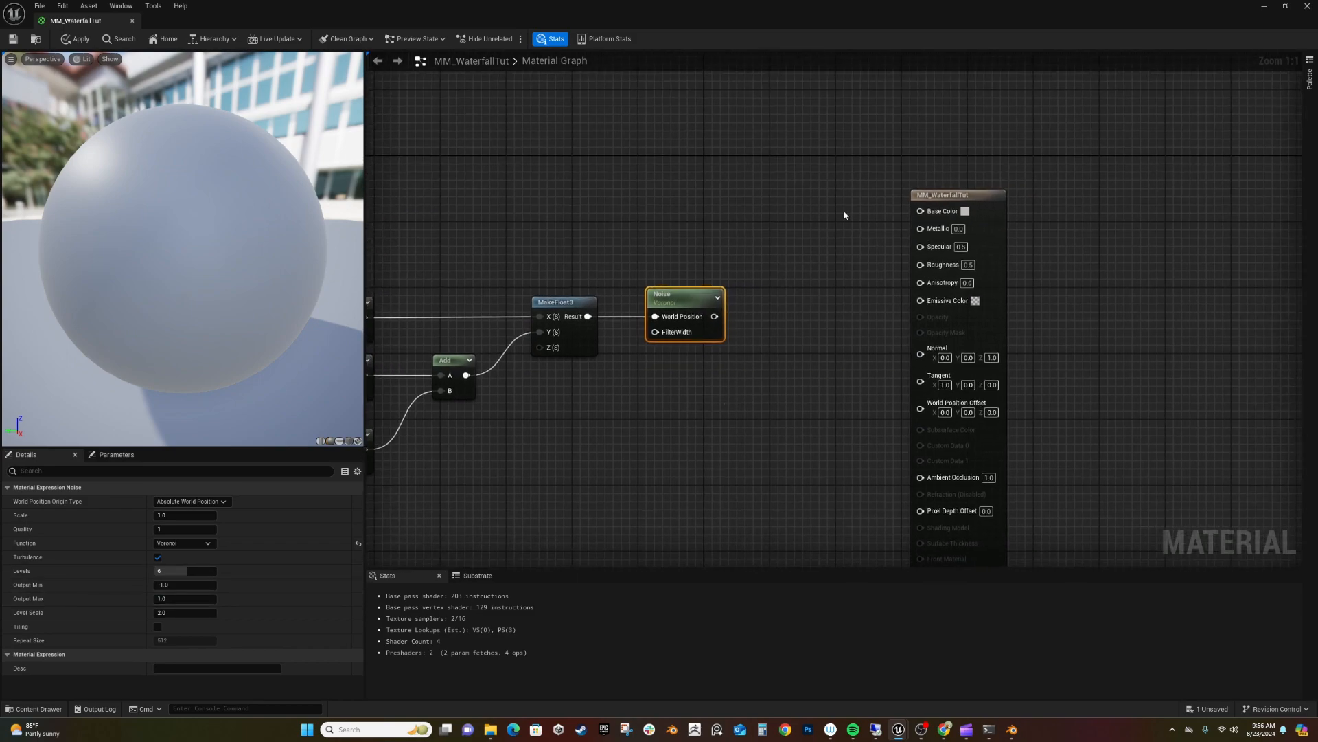
pyautogui.moveTo(980, 199); pyautogui.dragTo(1013, 283)
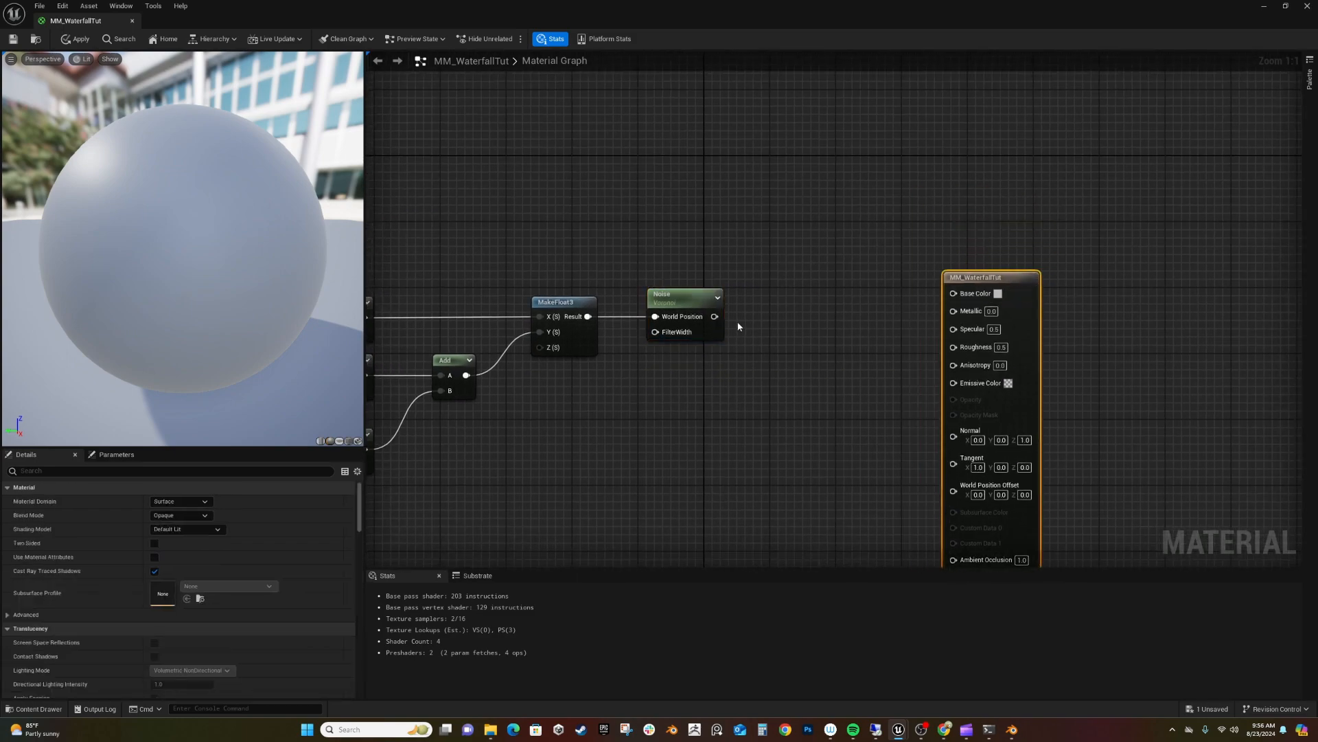
pyautogui.moveTo(715, 316); pyautogui.dragTo(953, 294)
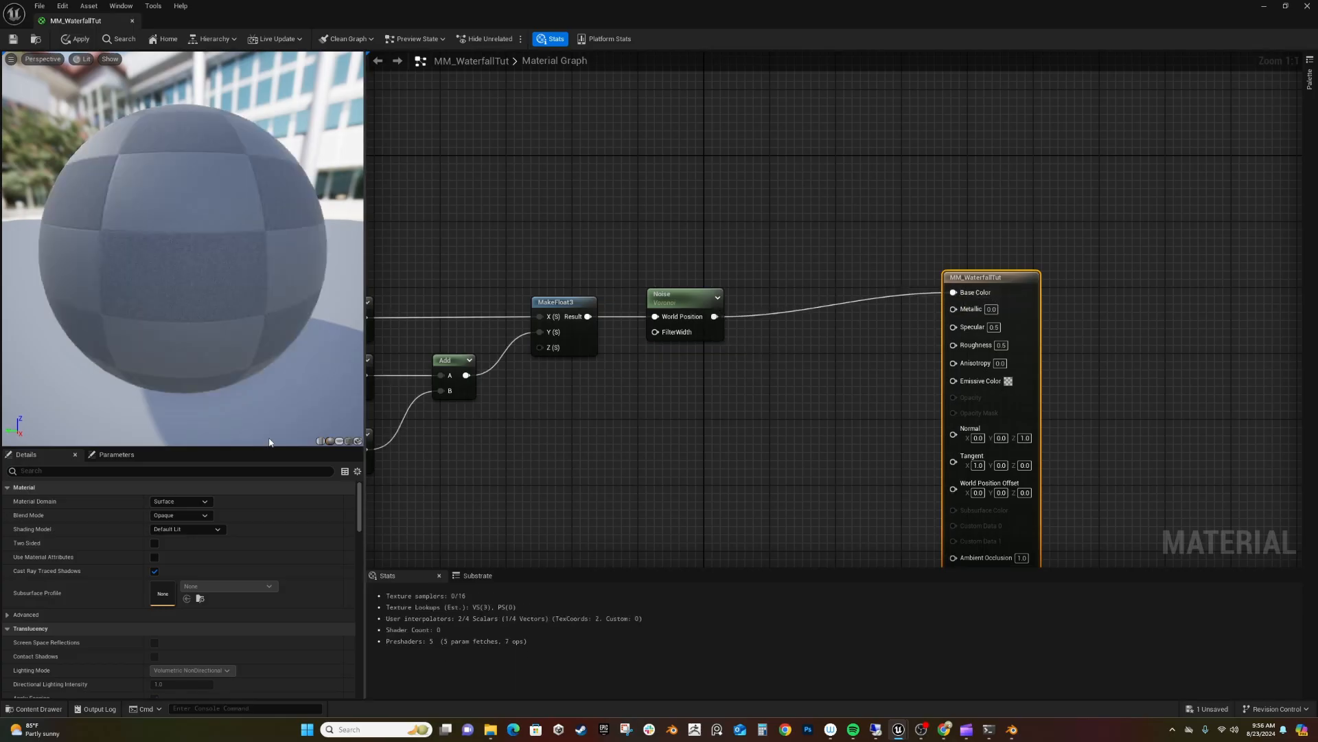
pyautogui.click(340, 441)
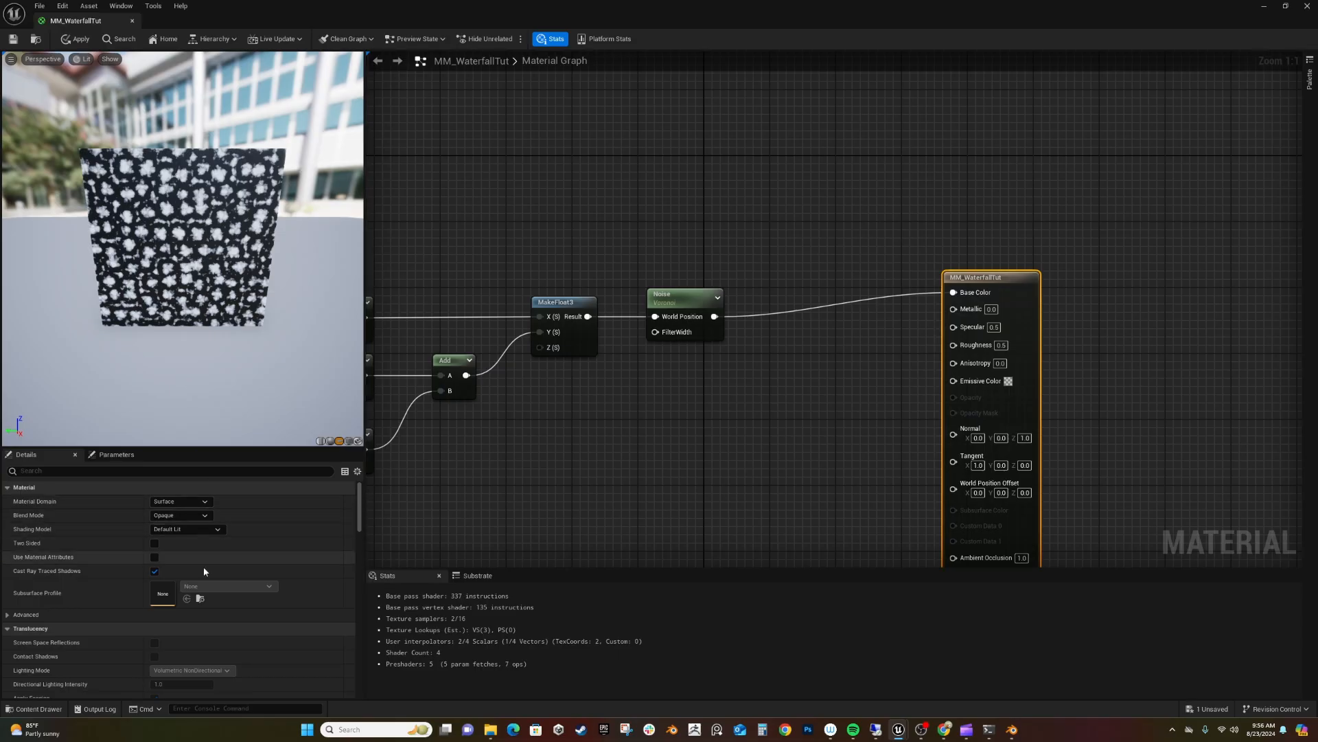
# Turn off Turbulence on the Noise node and set its Output Min to 0.
pyautogui.click(690, 301)
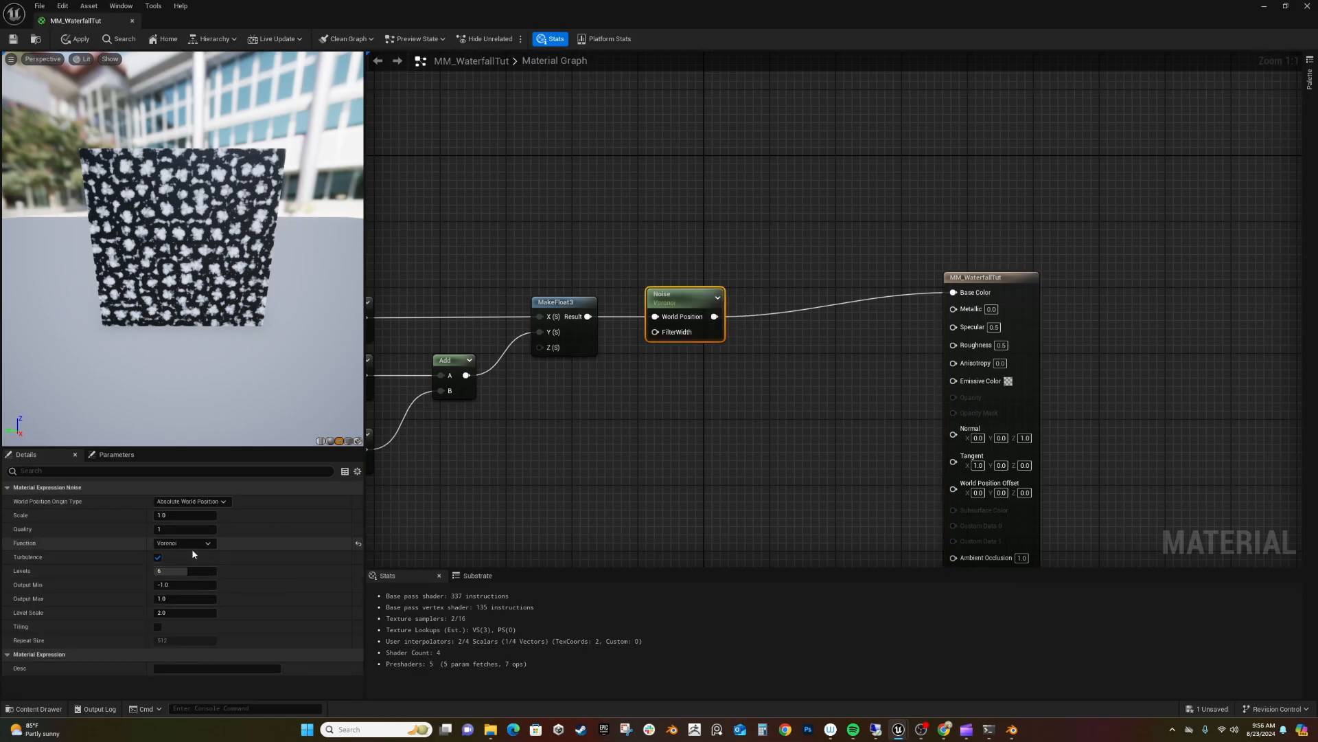
pyautogui.click(158, 558)
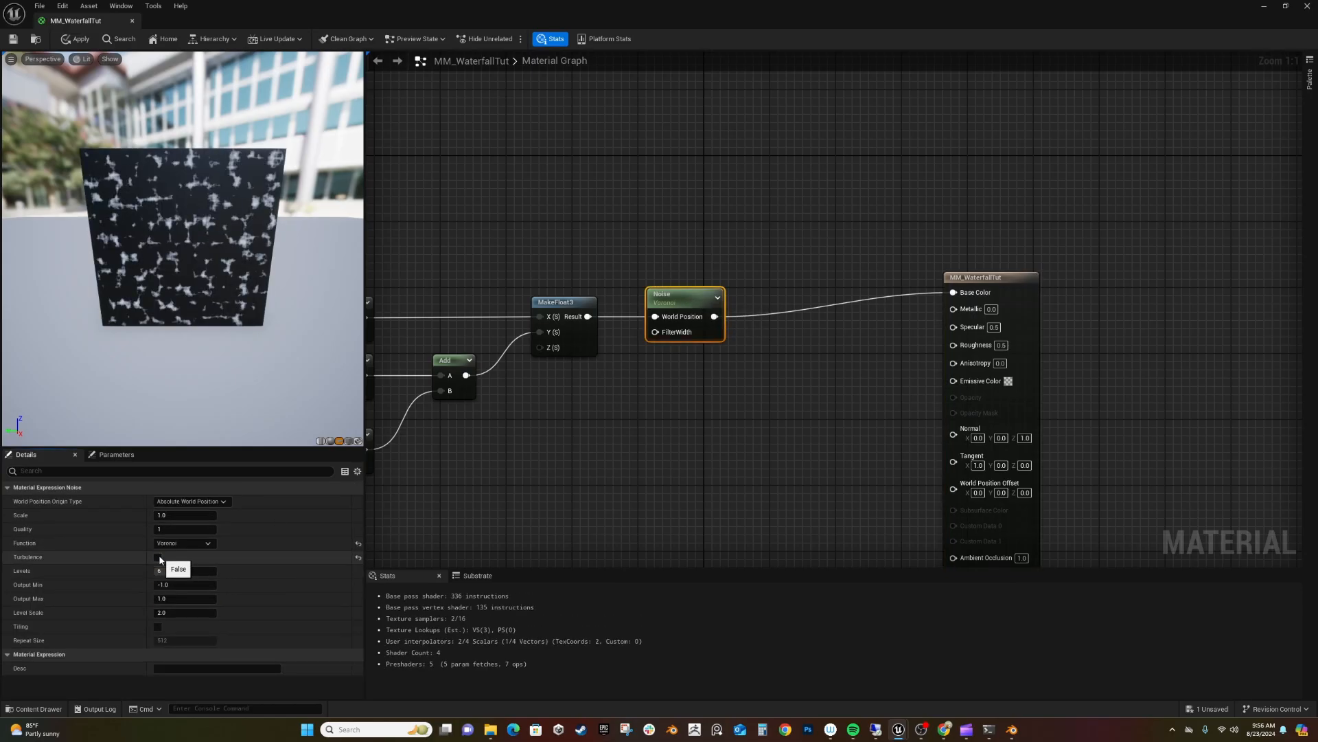
pyautogui.click(174, 586)
pyautogui.write('0')
pyautogui.press('Return')
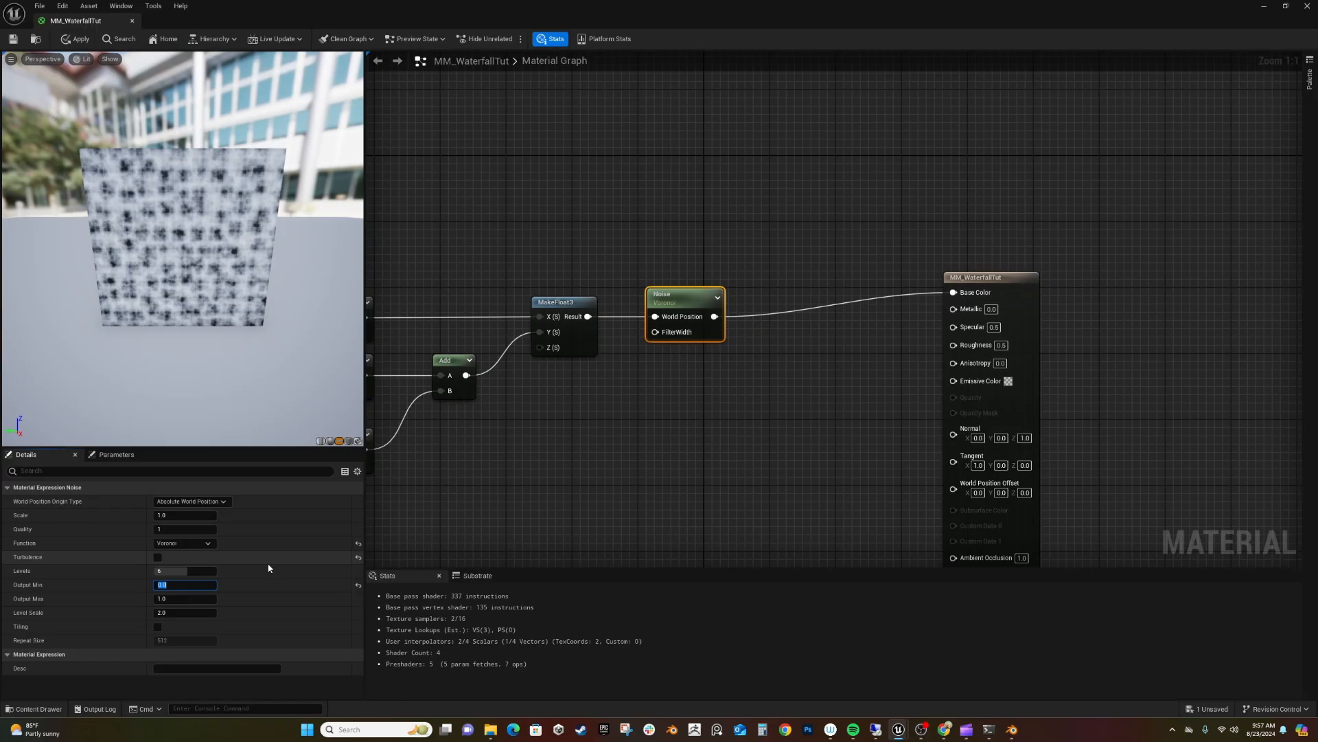
# Set the Noise node's Levels to 1 and its Level Scale to 1.0.
pyautogui.click(213, 406)
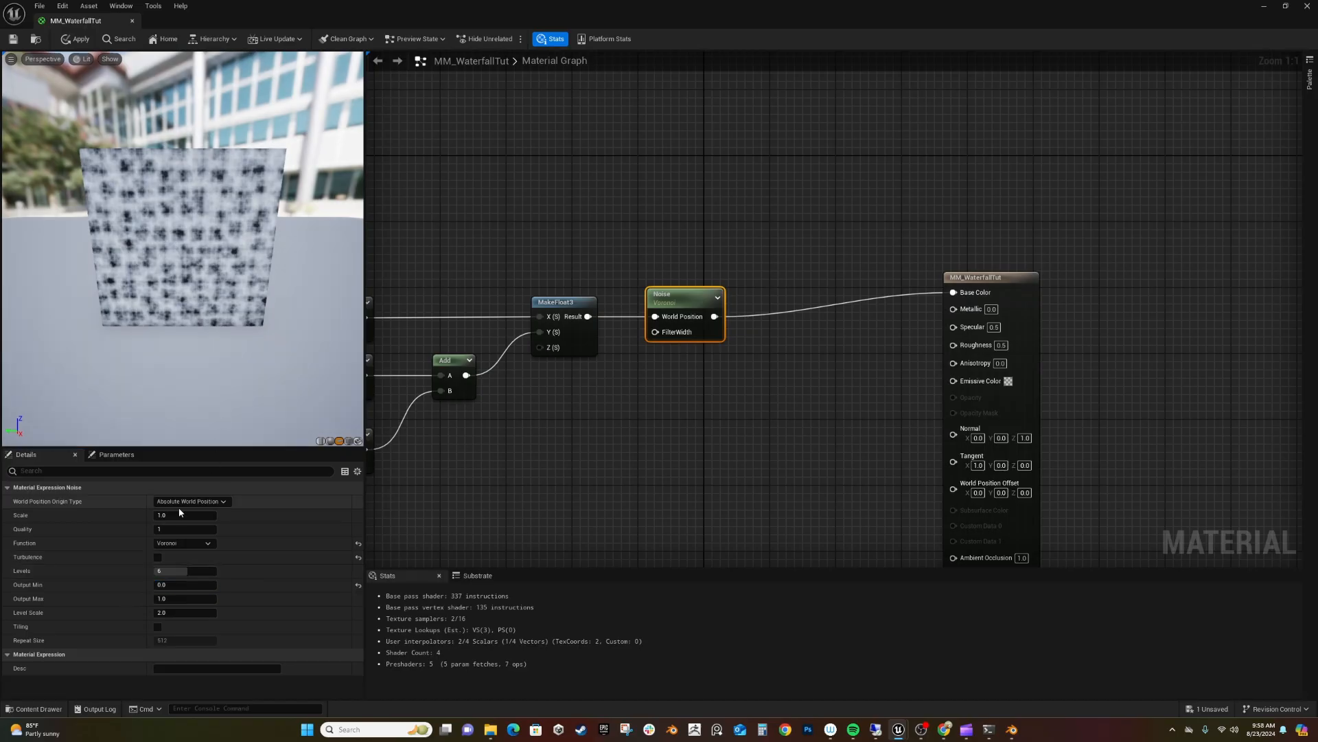
pyautogui.click(184, 571)
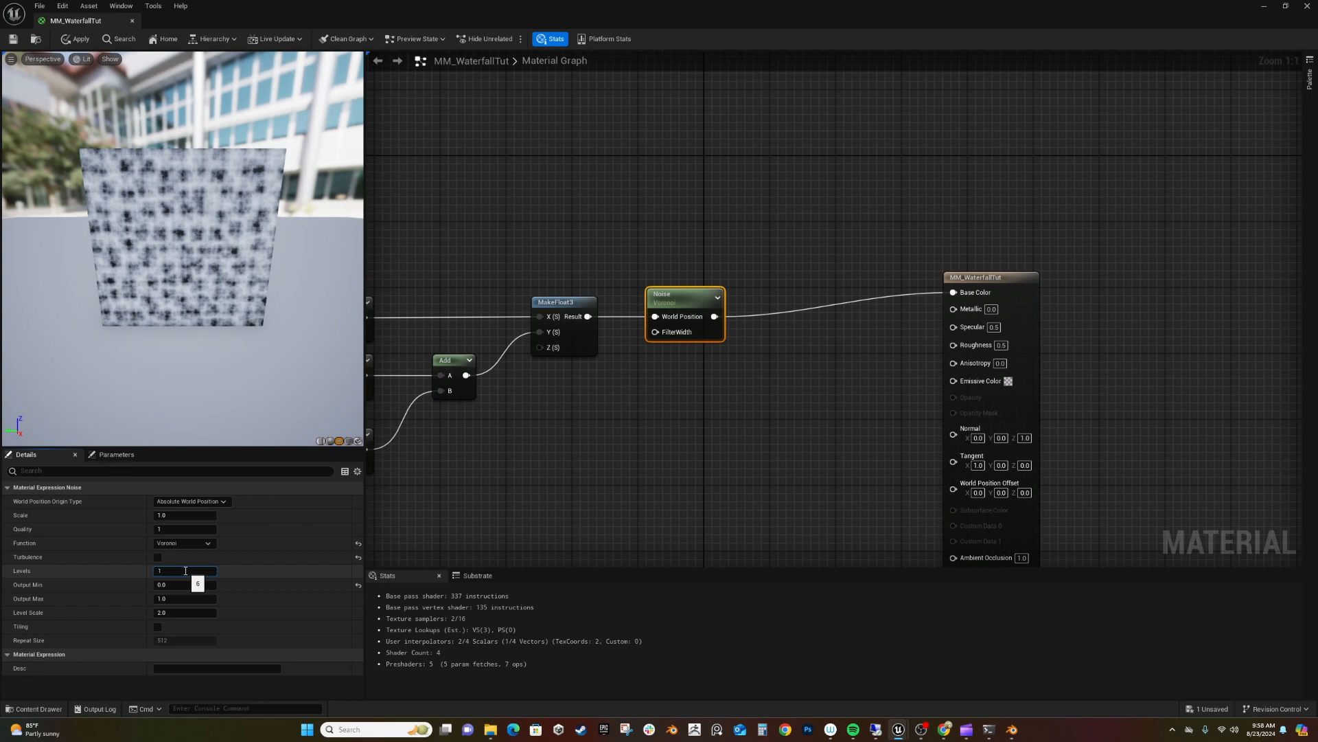
pyautogui.press('Return')
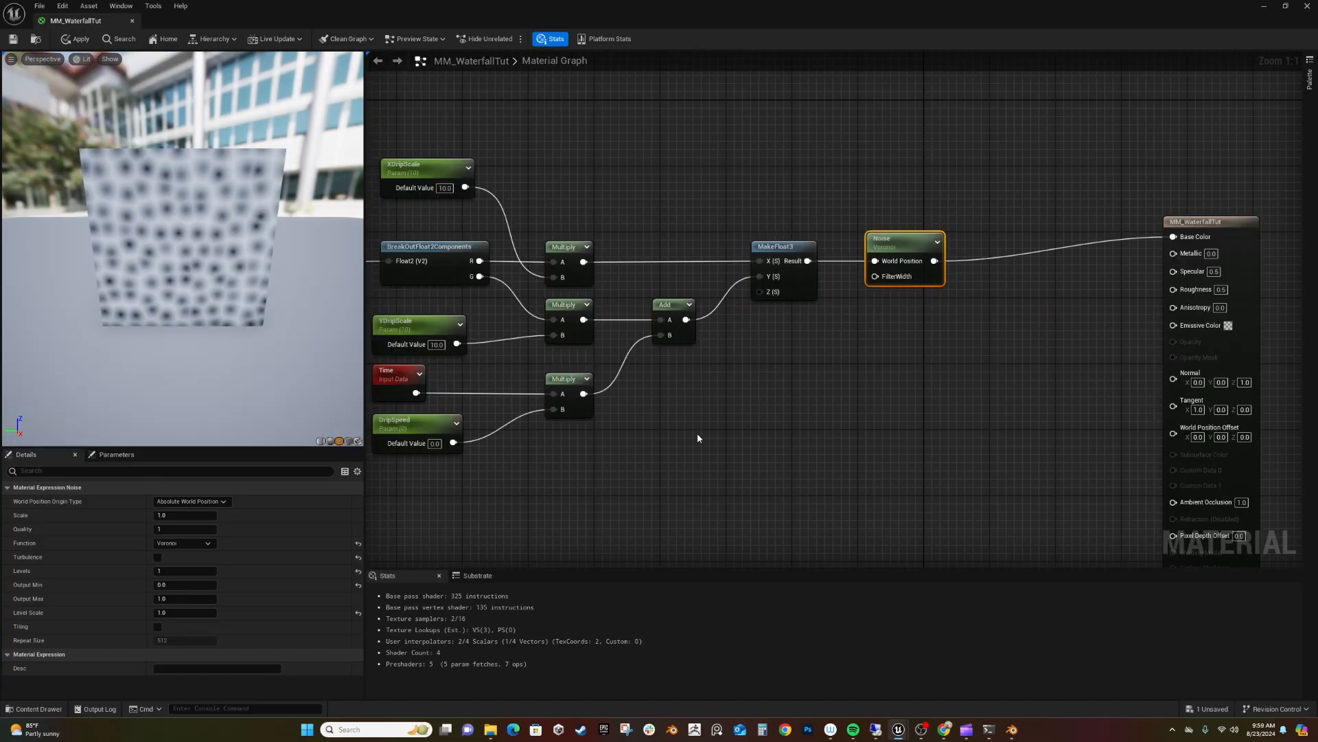
# Make a copy of the TexCoord node and place it in the empty area below the DripSpeed parameter.
pyautogui.moveTo(698, 433); pyautogui.dragTo(897, 319, button='right')
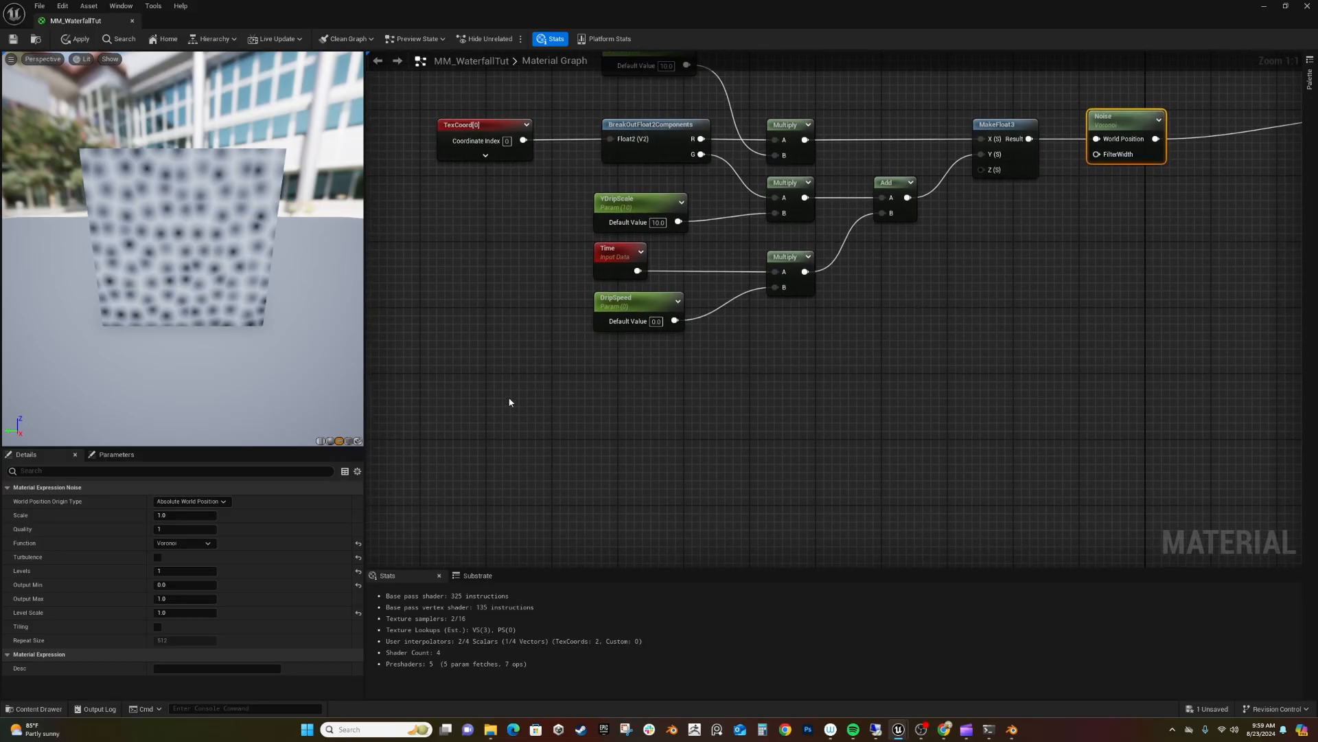
pyautogui.click(480, 125)
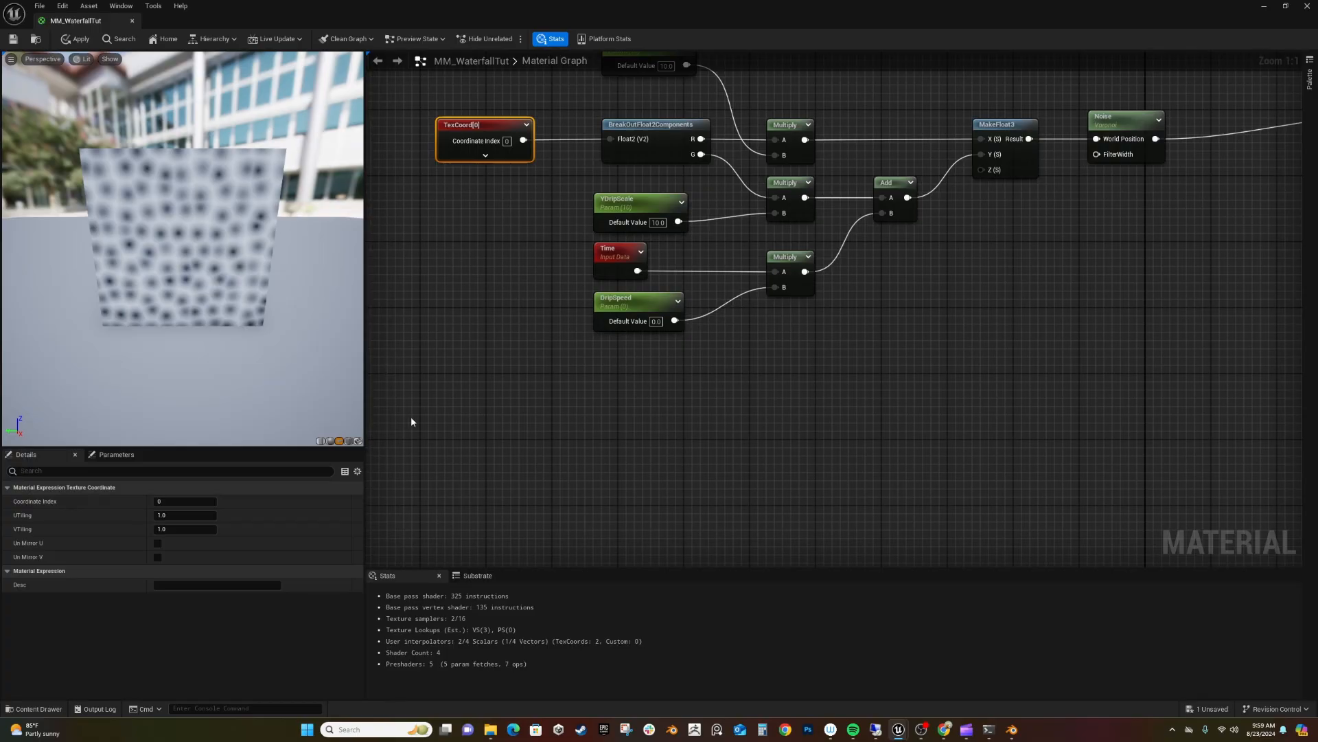
pyautogui.hotkey('ctrl', 'v')
pyautogui.moveTo(506, 401); pyautogui.dragTo(475, 383)
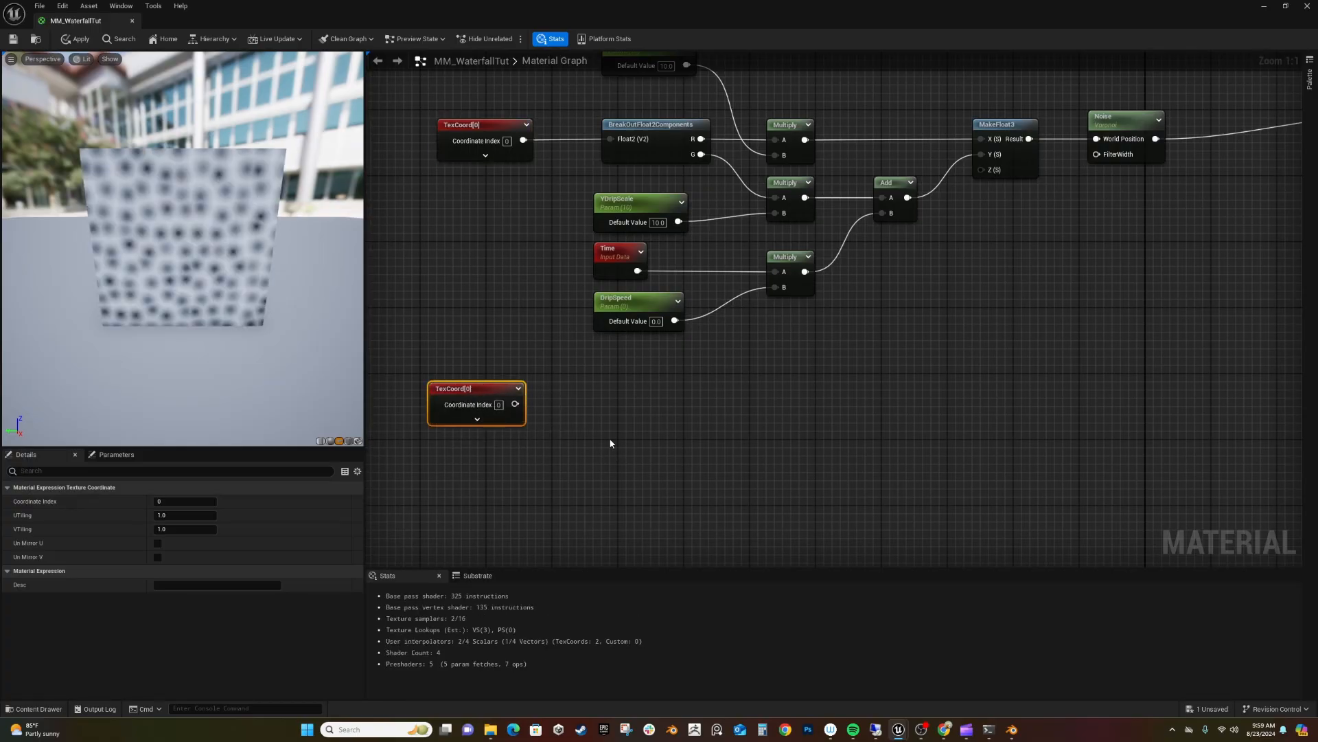
# Connect the copied TexCoord to the UV Channel input of a new LinearGradient node.
pyautogui.moveTo(515, 403); pyautogui.dragTo(639, 413)
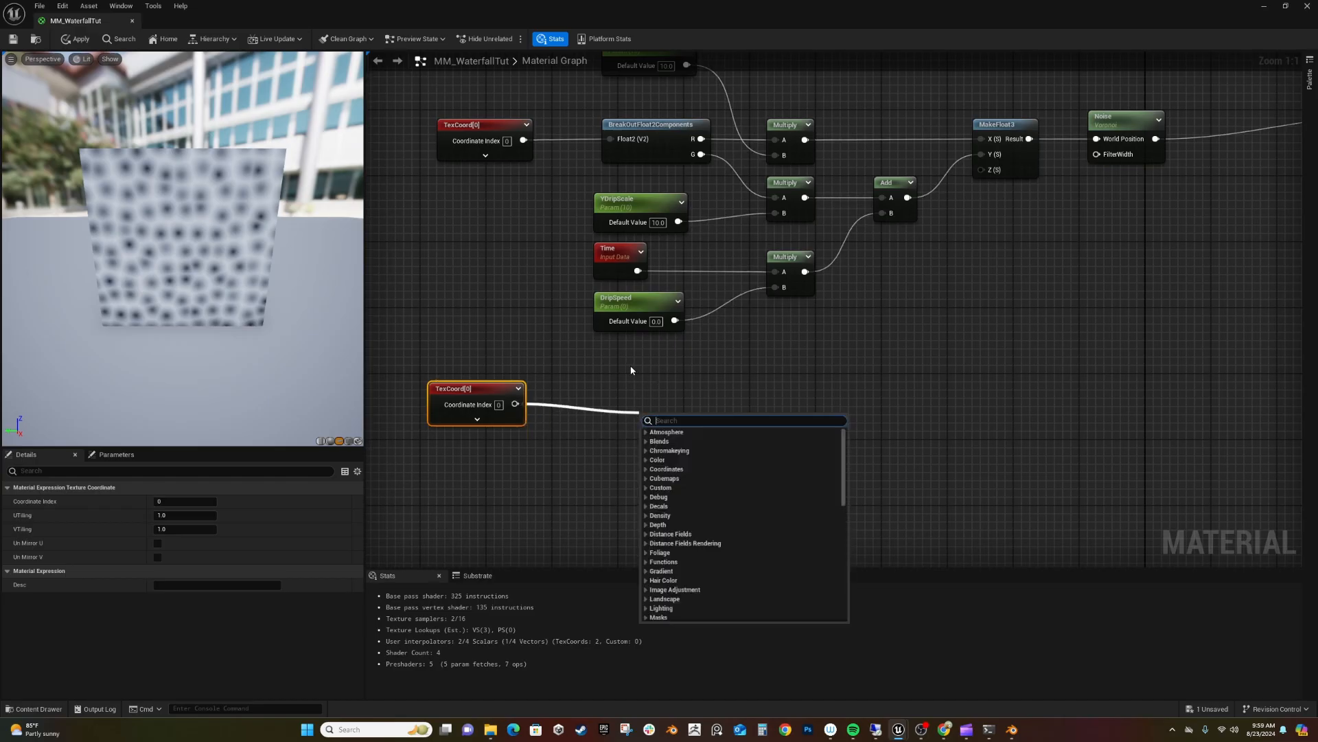
pyautogui.write('gr')
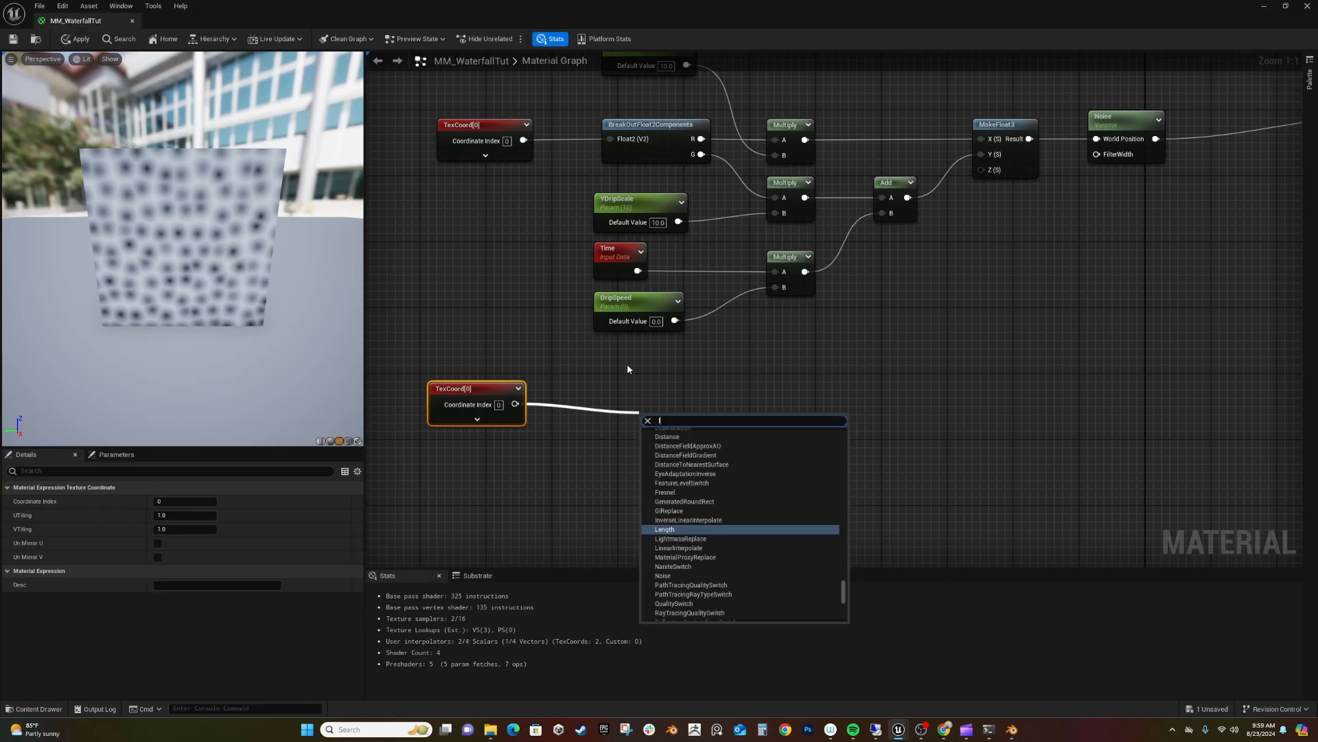
pyautogui.write('adi')
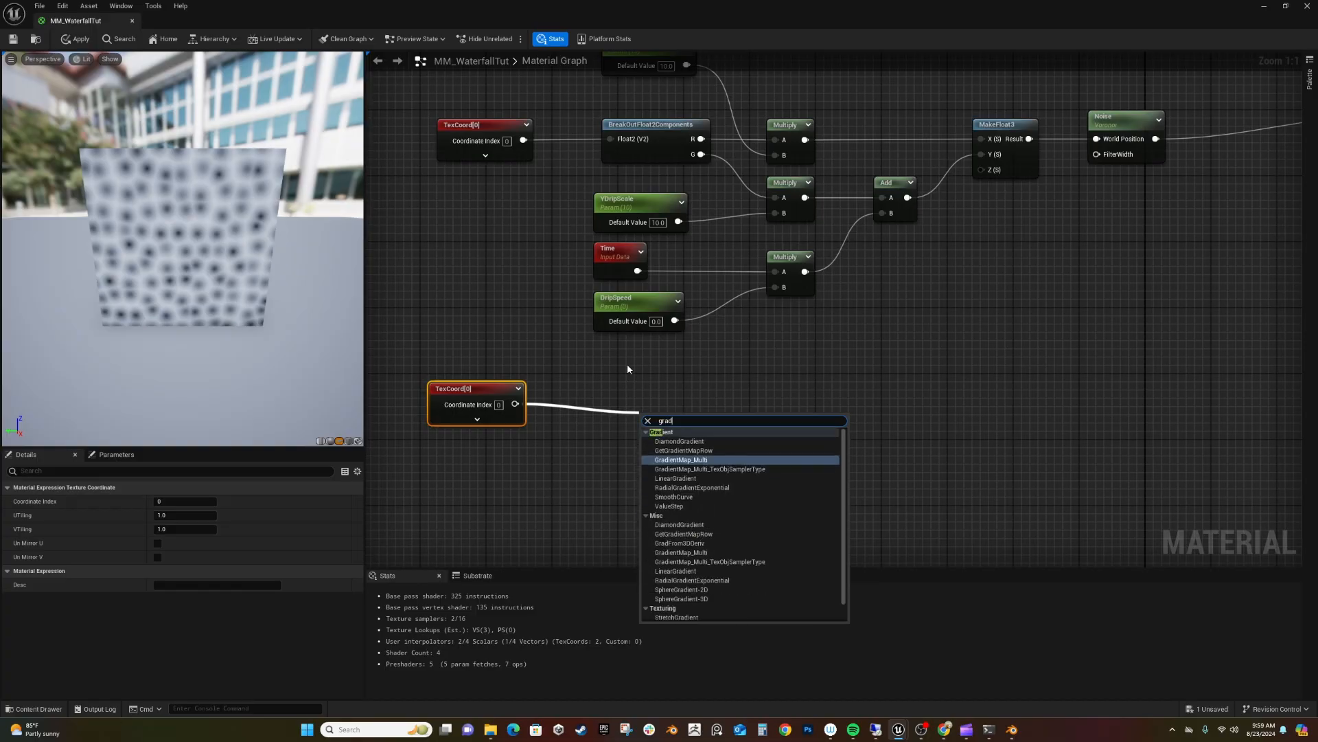
pyautogui.click(674, 478)
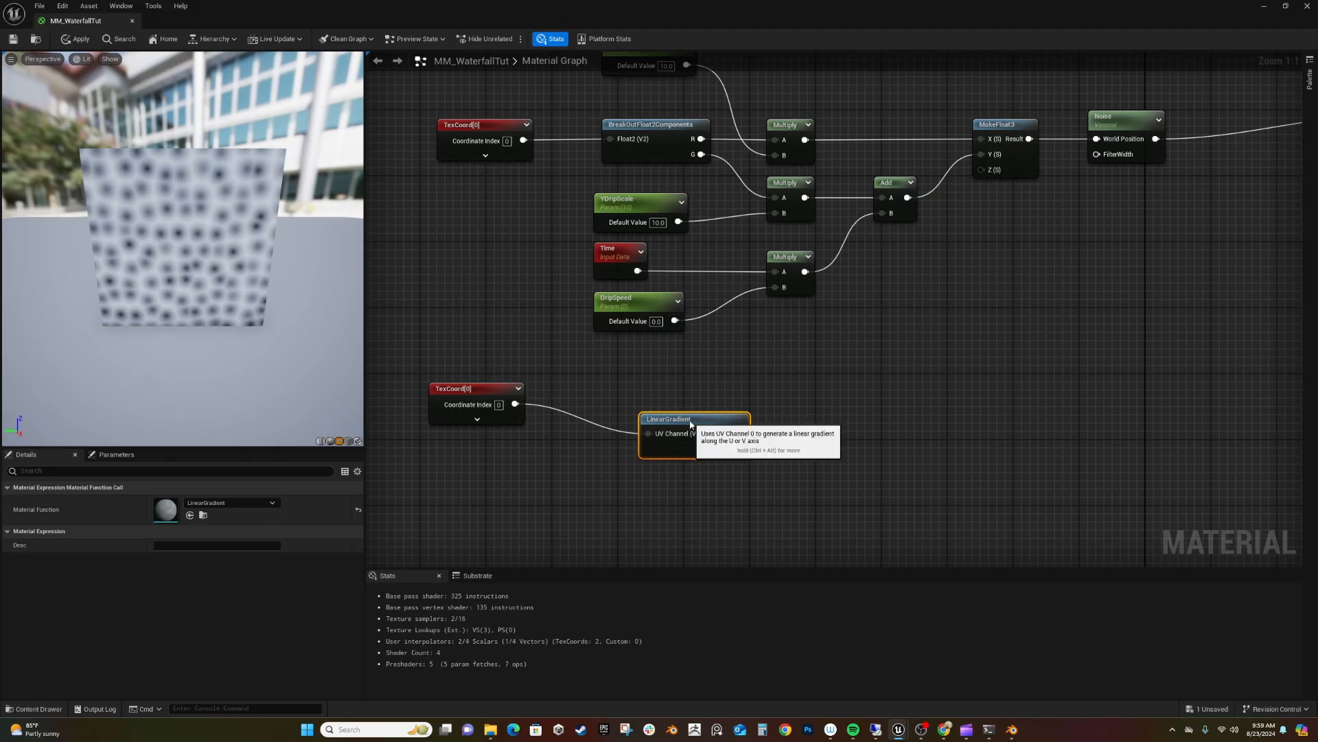
# Line up the LinearGradient node beside the copied TexCoord and connect its VGradient output to the Base of a new Power node.
pyautogui.moveTo(686, 426); pyautogui.dragTo(641, 397)
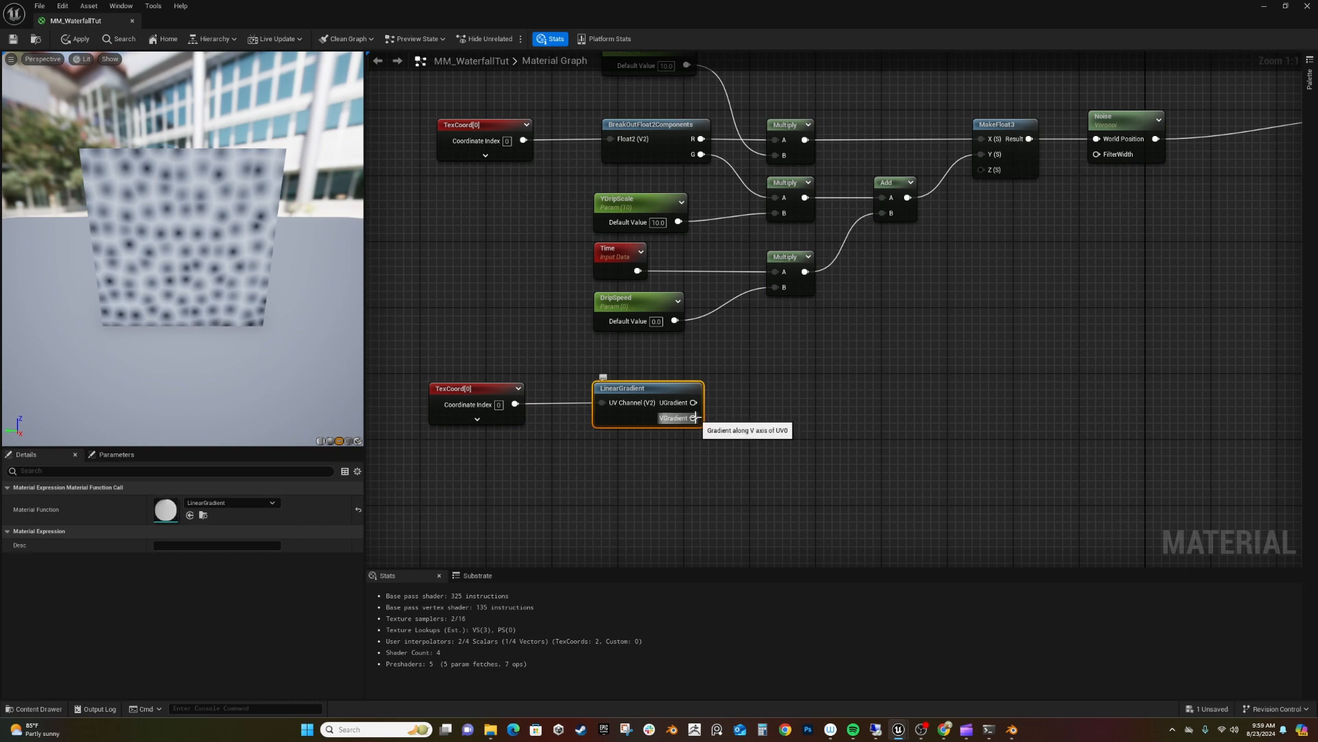
pyautogui.moveTo(693, 418); pyautogui.dragTo(786, 422)
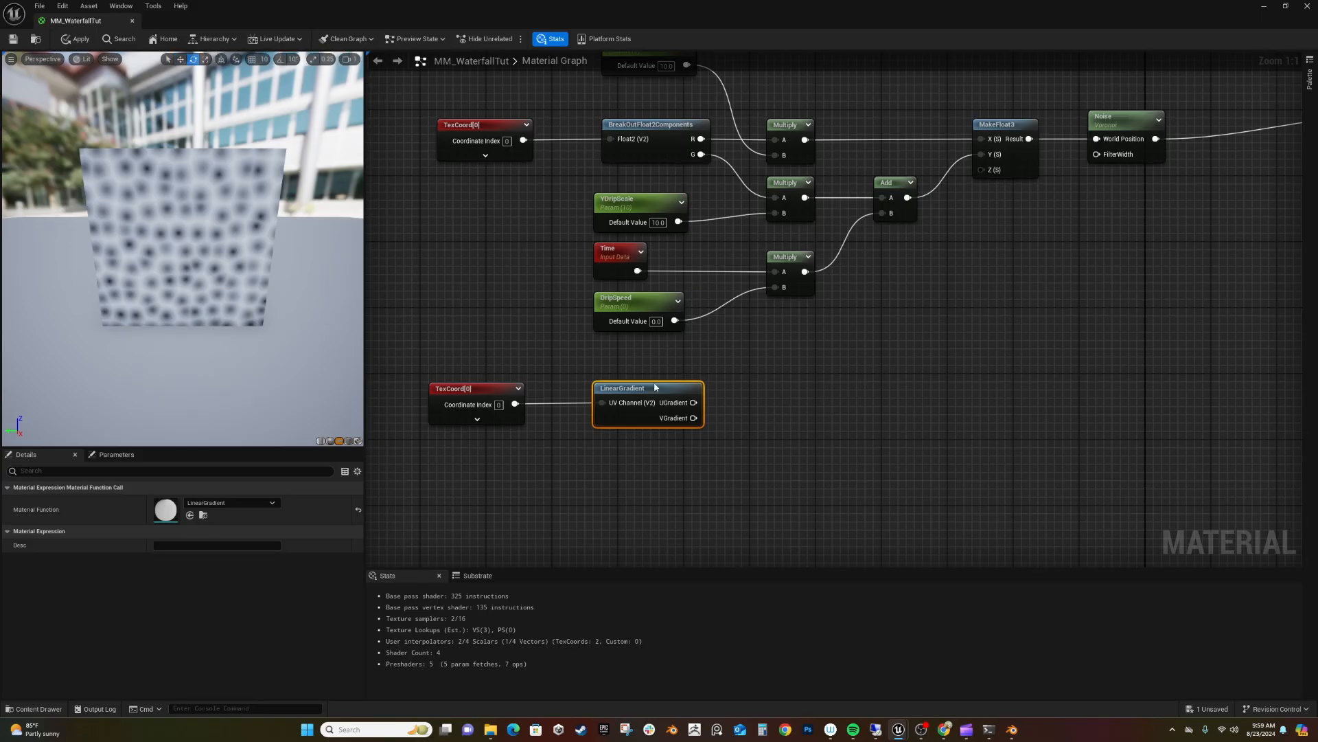
pyautogui.moveTo(693, 418); pyautogui.dragTo(800, 410)
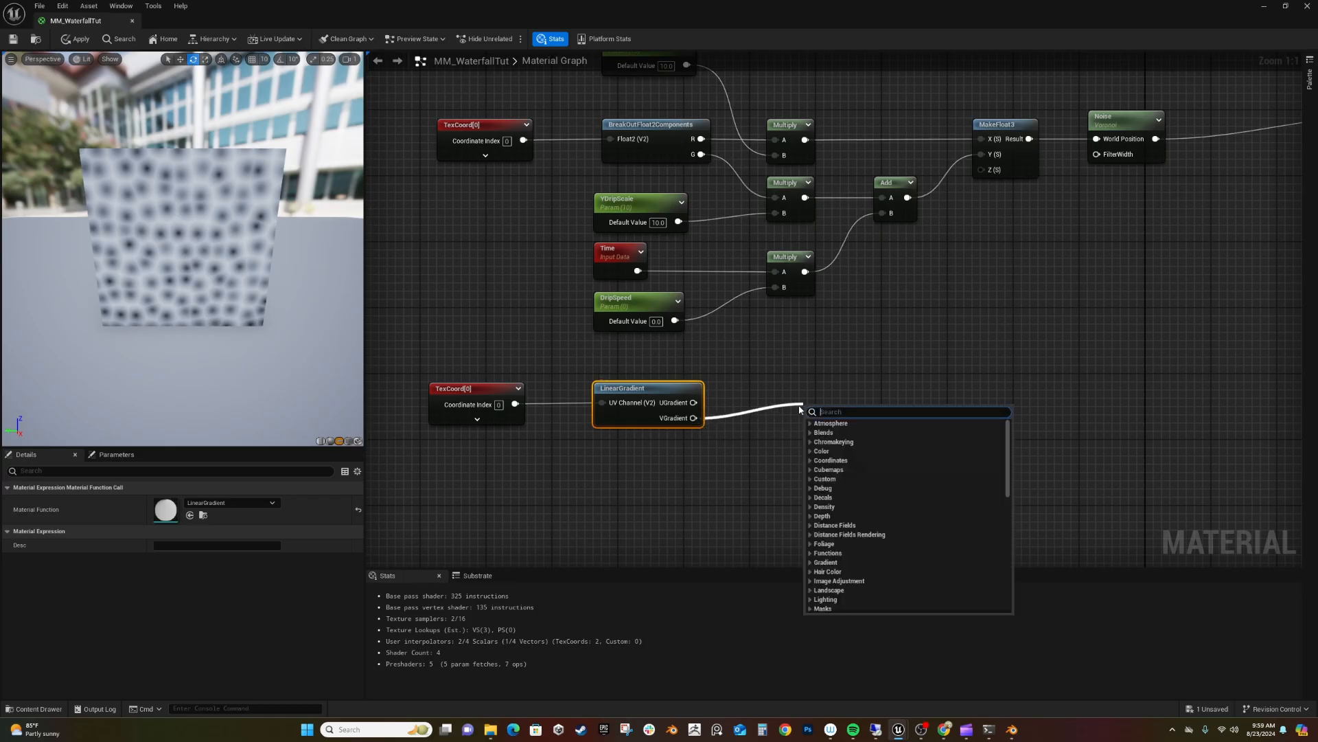
pyautogui.write('powe')
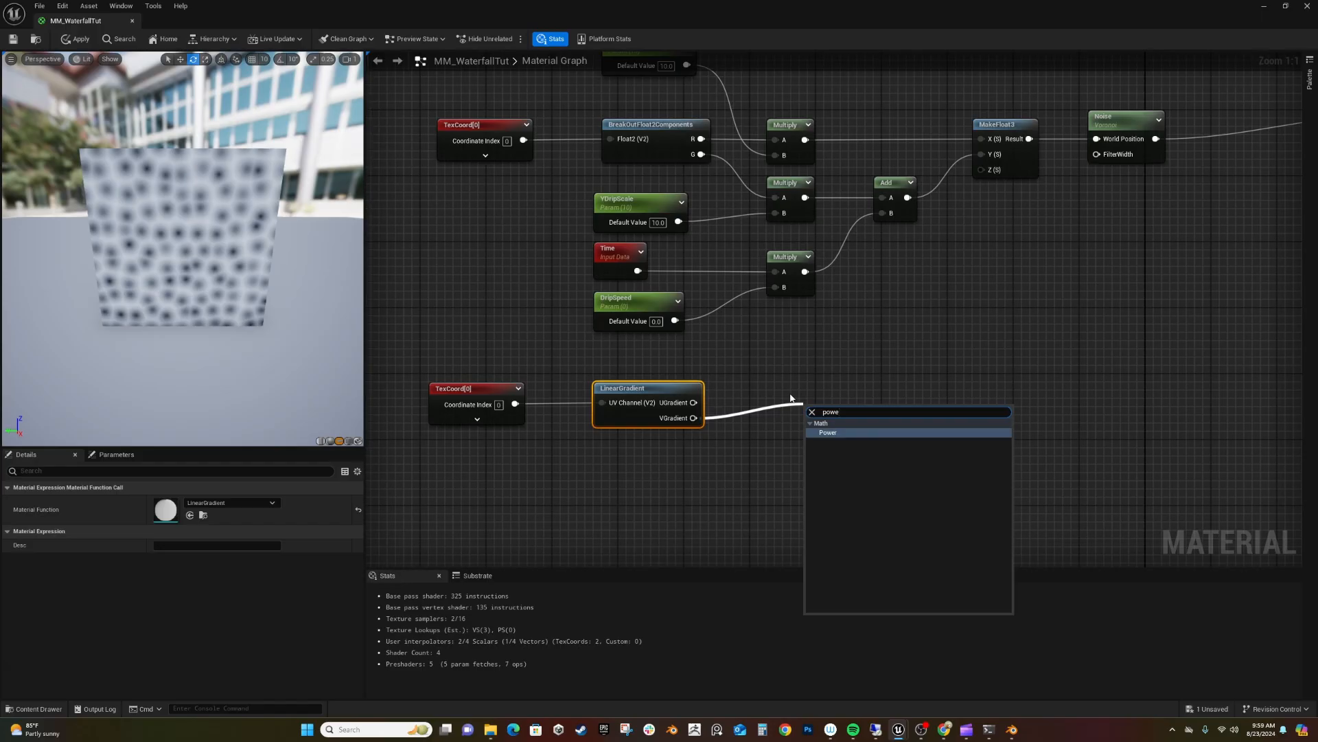
pyautogui.press('Return')
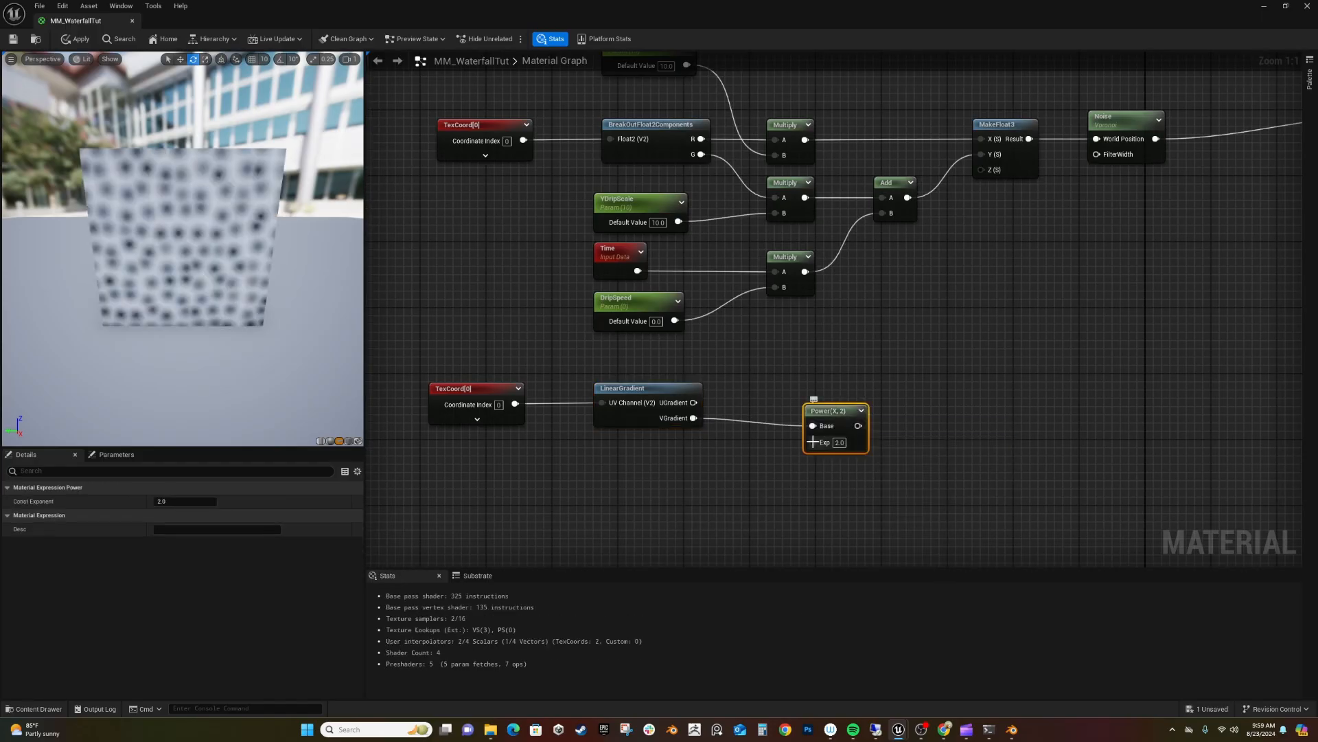
# Add a scalar parameter named DripGradientLine and feed it into the Power node's Exp input.
pyautogui.moveTo(813, 441); pyautogui.dragTo(707, 465)
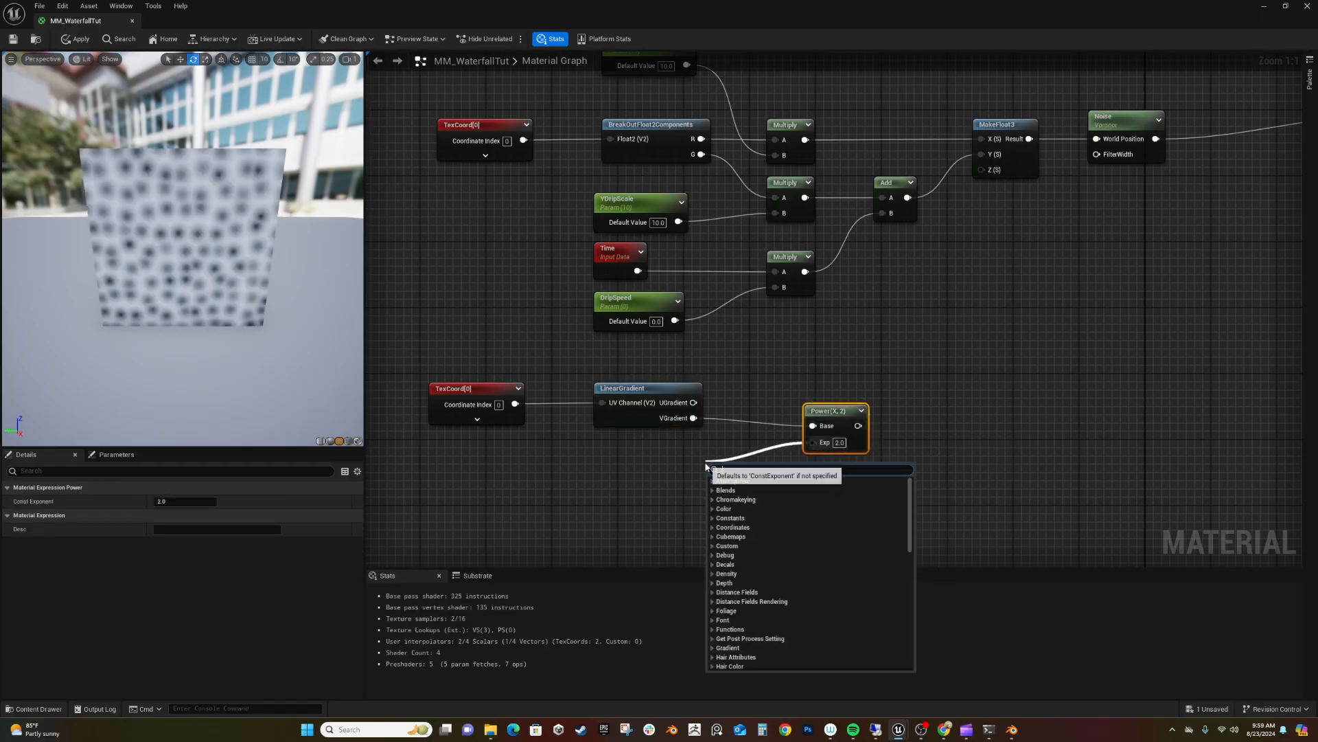
pyautogui.write('scal')
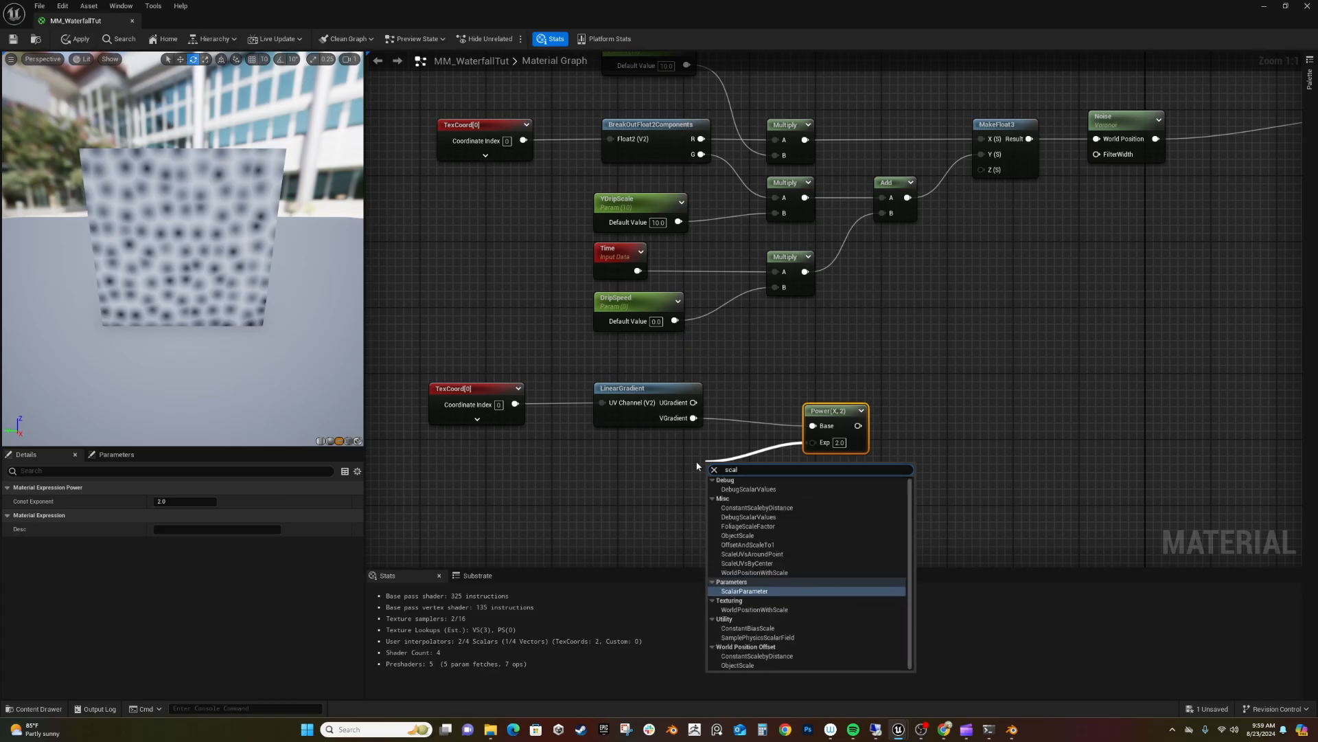
pyautogui.press('Return')
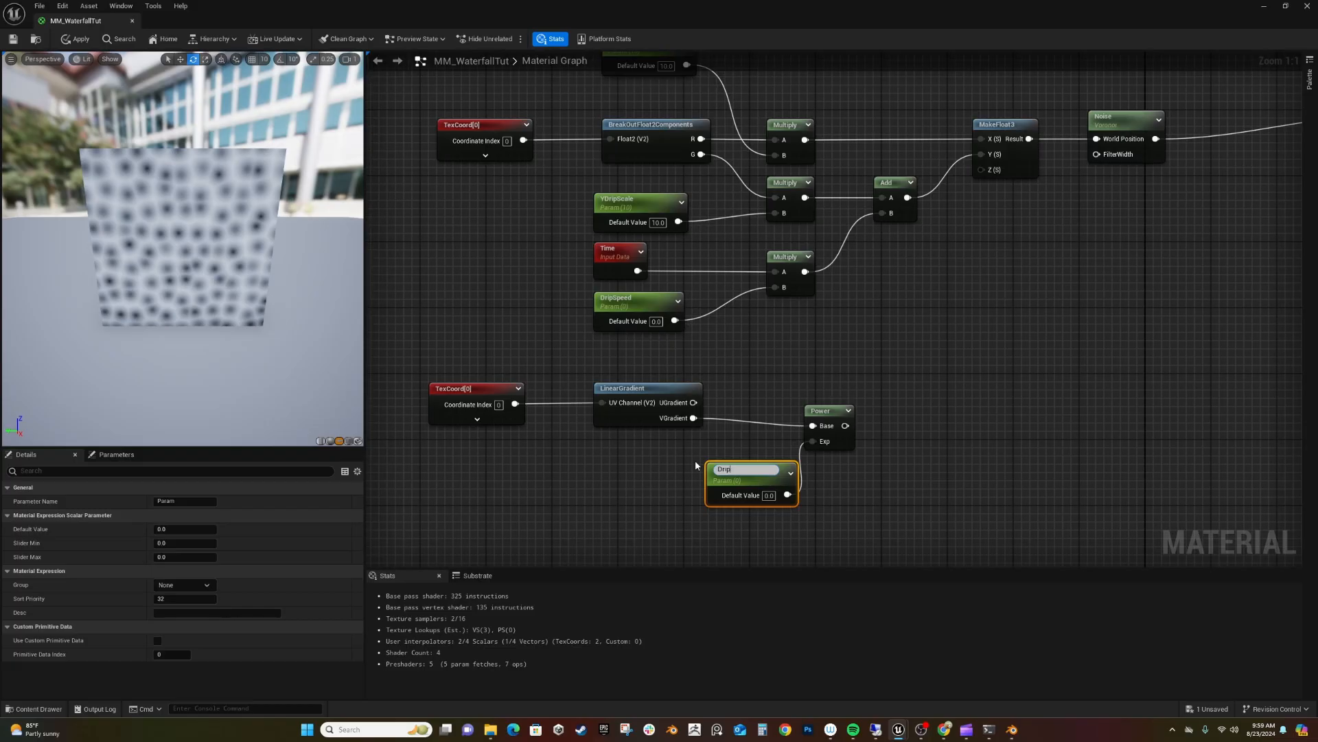
pyautogui.write('entLine')
# Create a Multiply node from the Power output and connect Power to its B input.
pyautogui.moveTo(845, 425); pyautogui.dragTo(1055, 276)
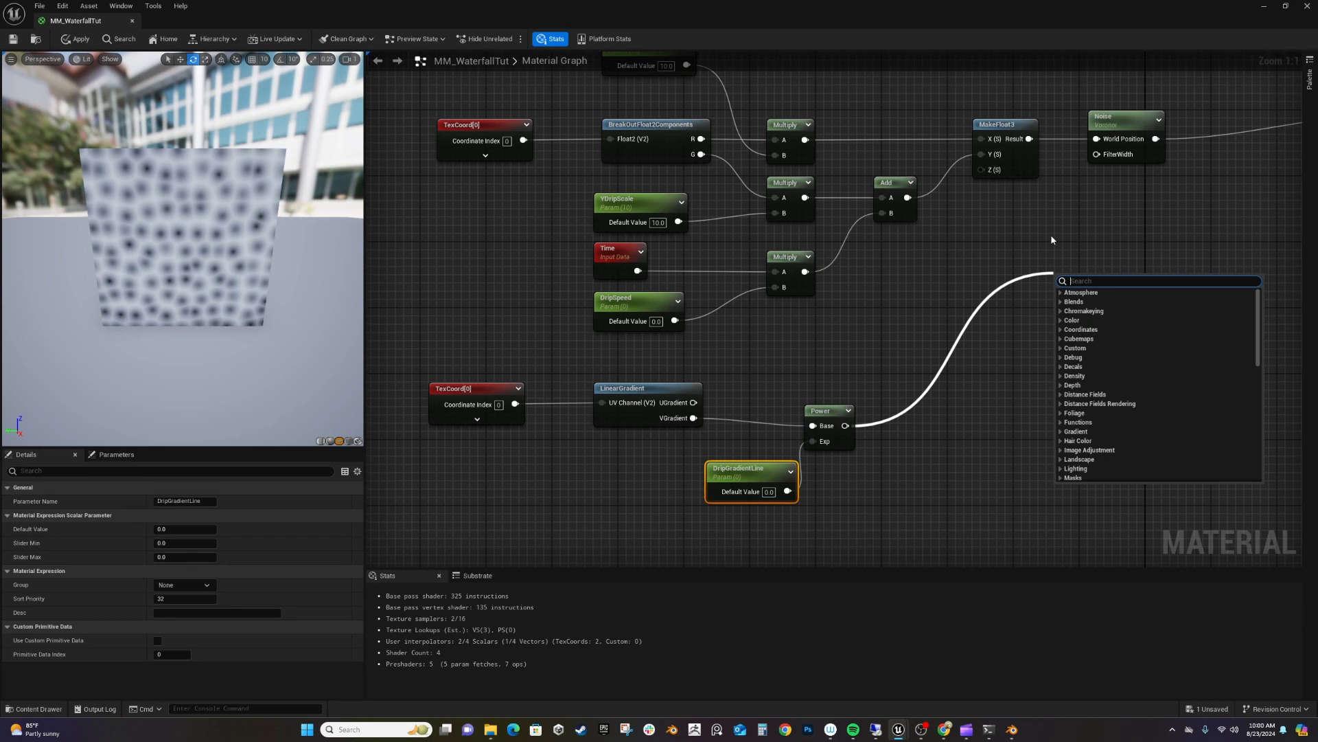
pyautogui.write('*')
pyautogui.click(1086, 303)
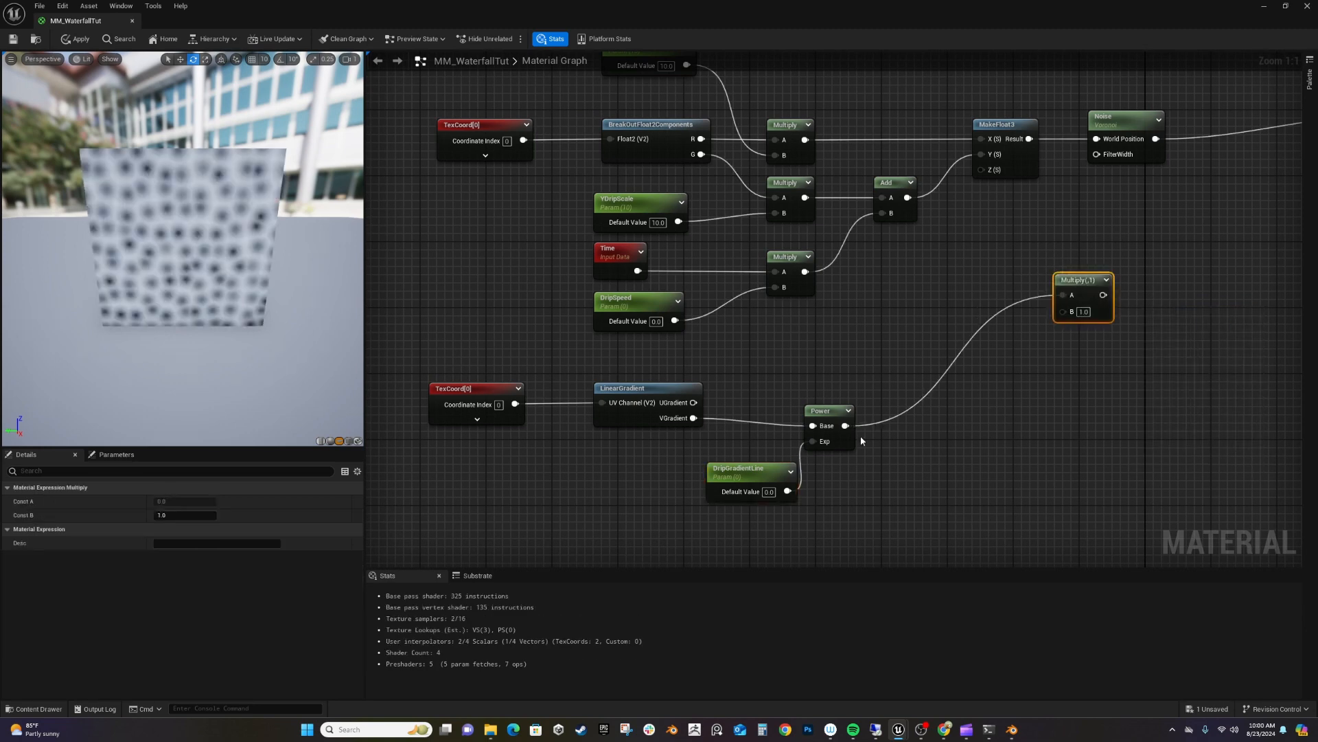
pyautogui.moveTo(846, 426); pyautogui.dragTo(1063, 313)
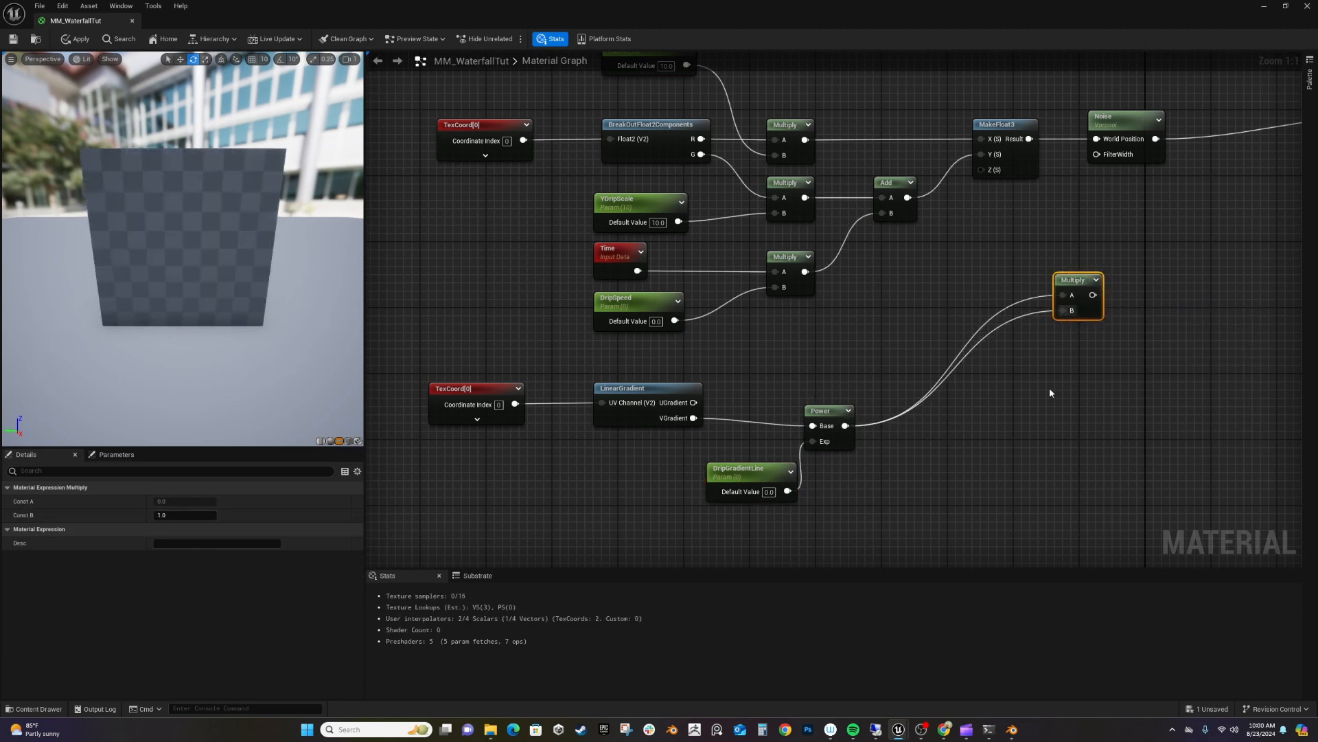
# Place the new Multiply between Noise and the result node, wiring Noise into A and the product into Base Color.
pyautogui.moveTo(1050, 382); pyautogui.dragTo(797, 435, button='right')
pyautogui.moveTo(831, 331); pyautogui.dragTo(973, 216)
pyautogui.moveTo(890, 189); pyautogui.dragTo(1128, 166)
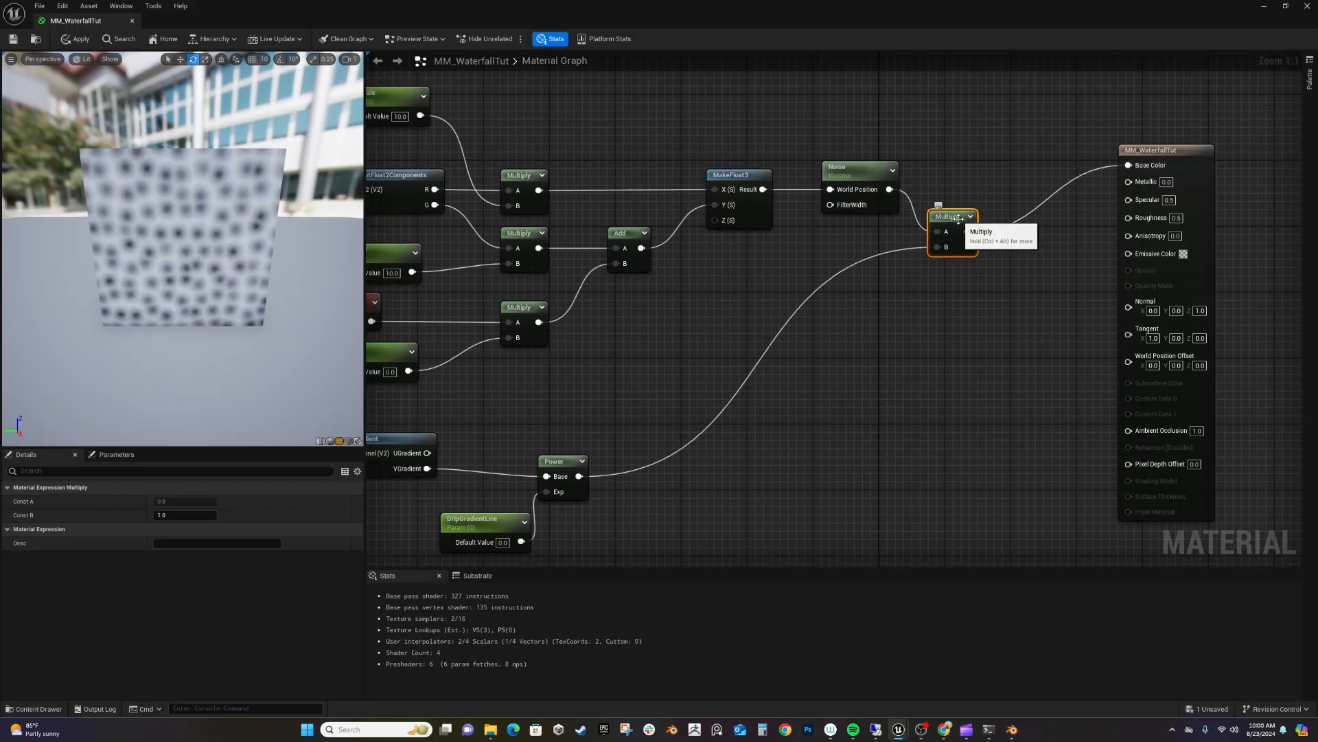
pyautogui.moveTo(957, 218); pyautogui.dragTo(993, 176)
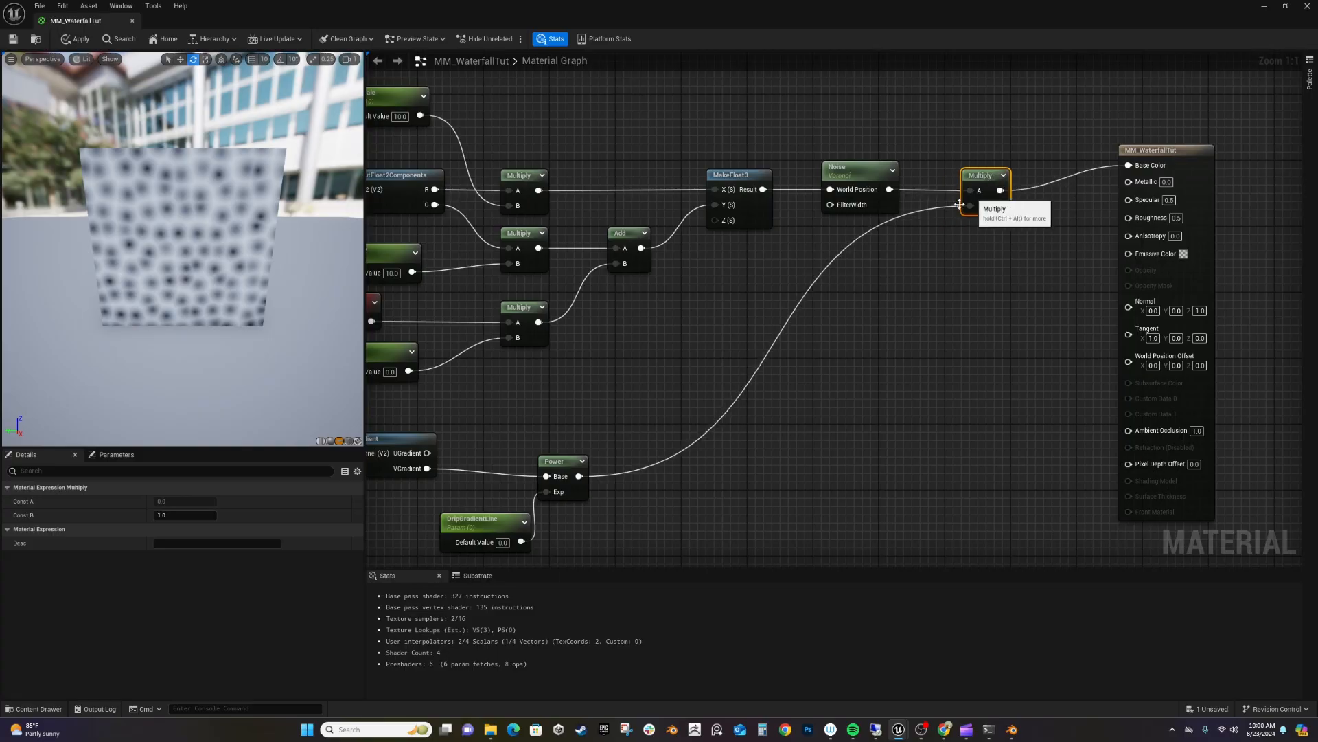
# Try DripGradientLine default values of 0.5, 1 and 0.3, and settle on 2.
pyautogui.click(504, 542)
pyautogui.write('5')
pyautogui.press('Return')
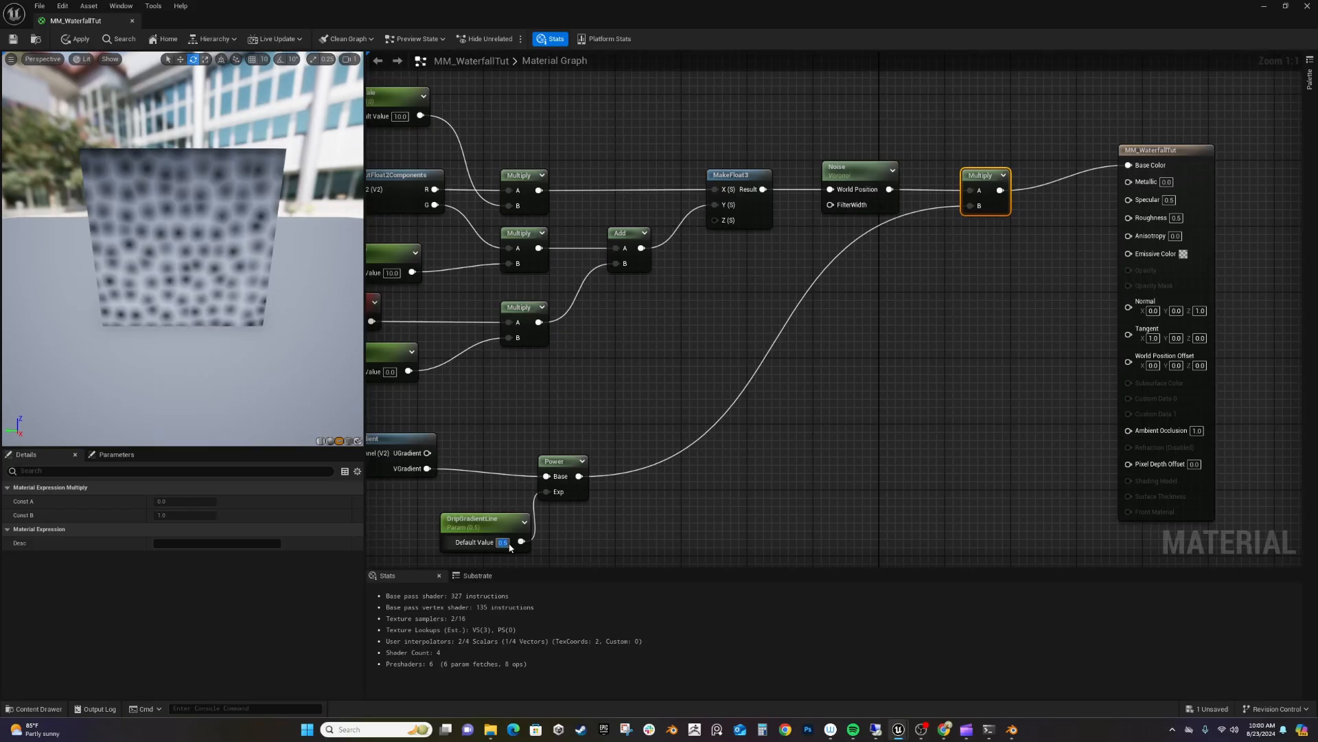
pyautogui.write('1')
pyautogui.press('Return')
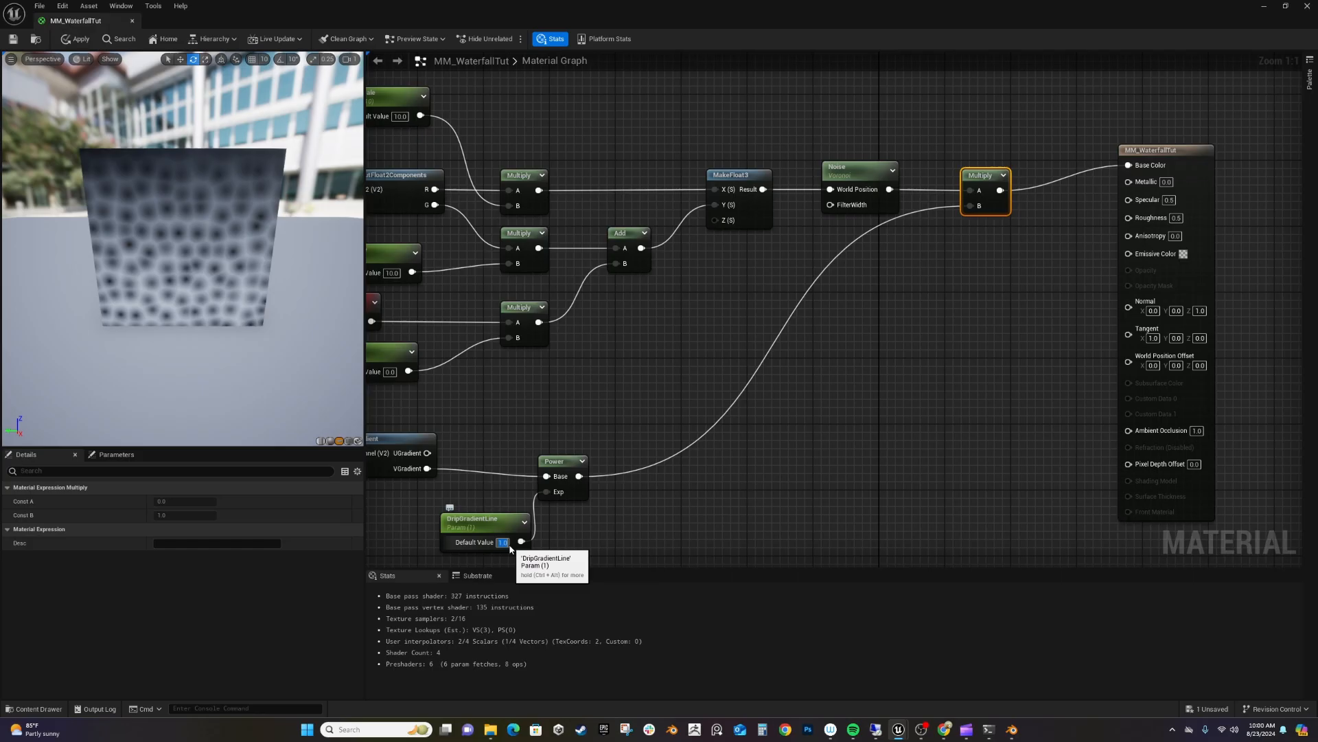
pyautogui.write('0.3')
pyautogui.press('Return')
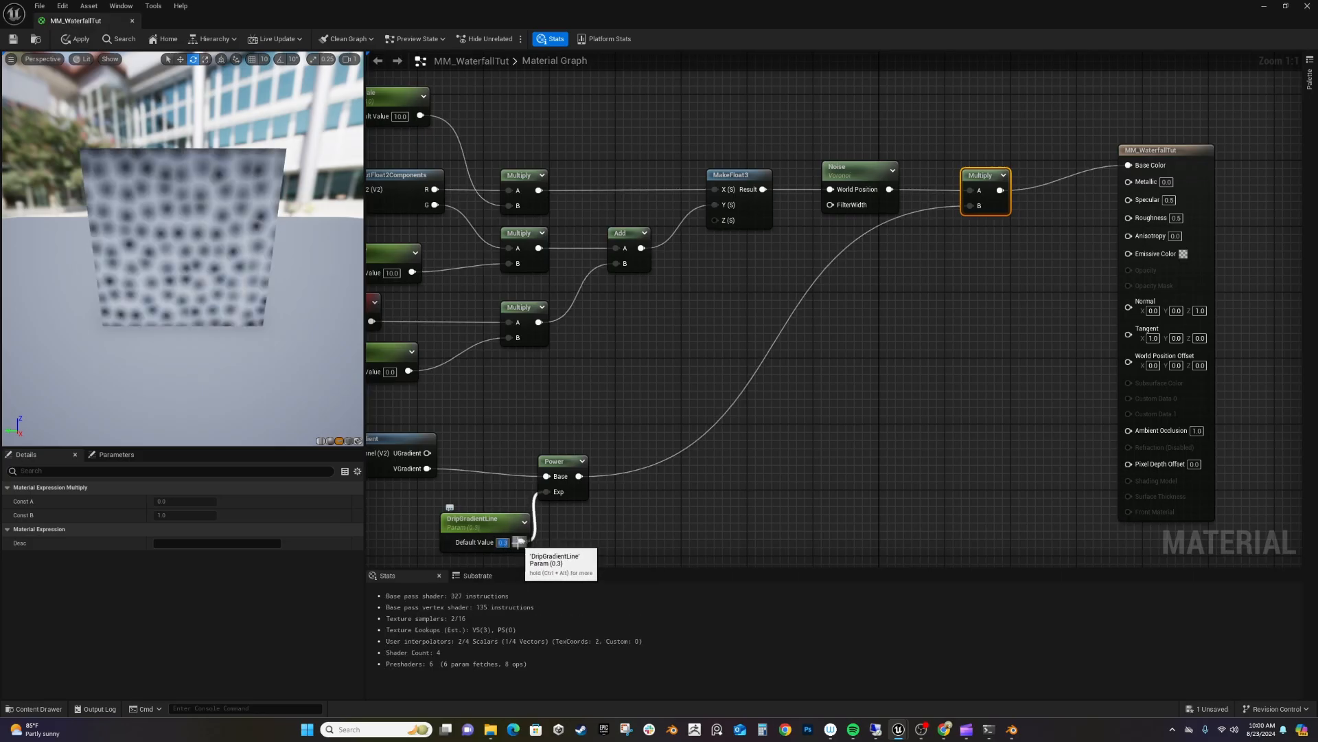
pyautogui.write('2')
pyautogui.press('Return')
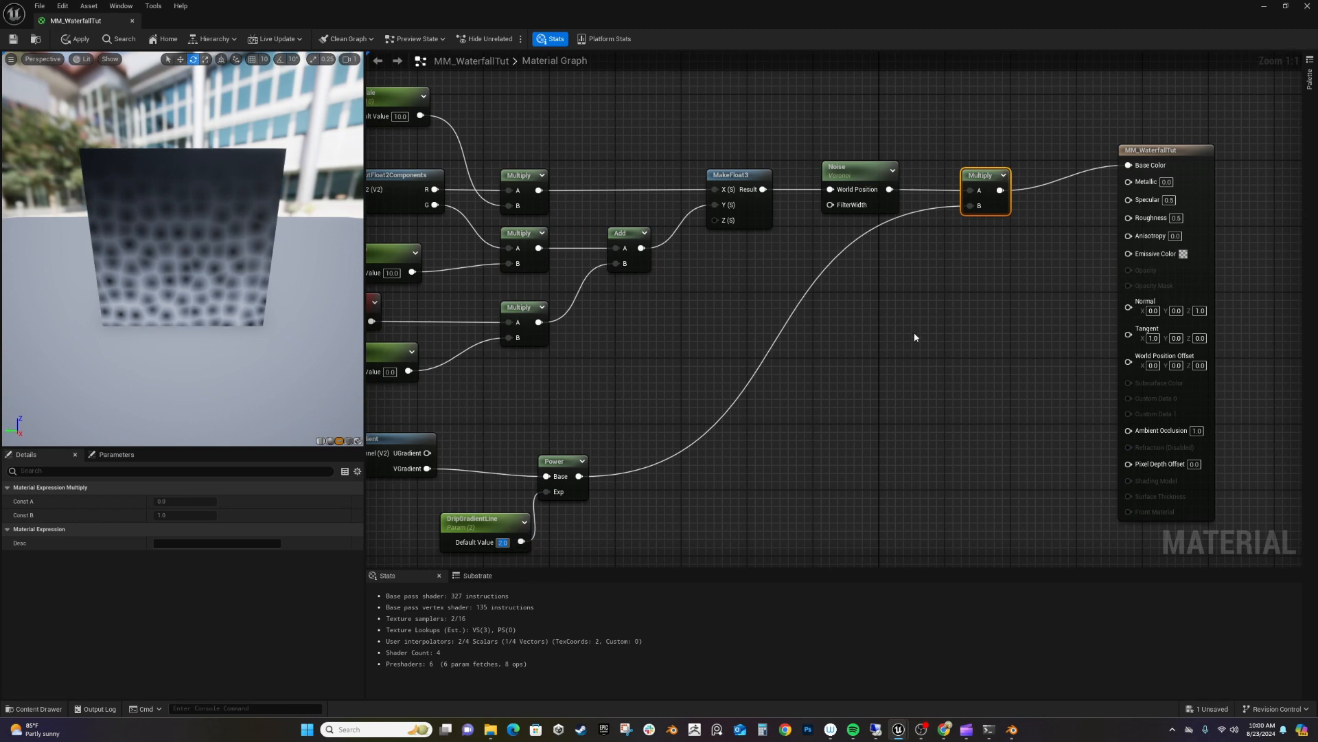
# Move the material result node farther from the final Multiply and start adding a new node from the Multiply output.
pyautogui.moveTo(916, 337); pyautogui.dragTo(662, 351, button='right')
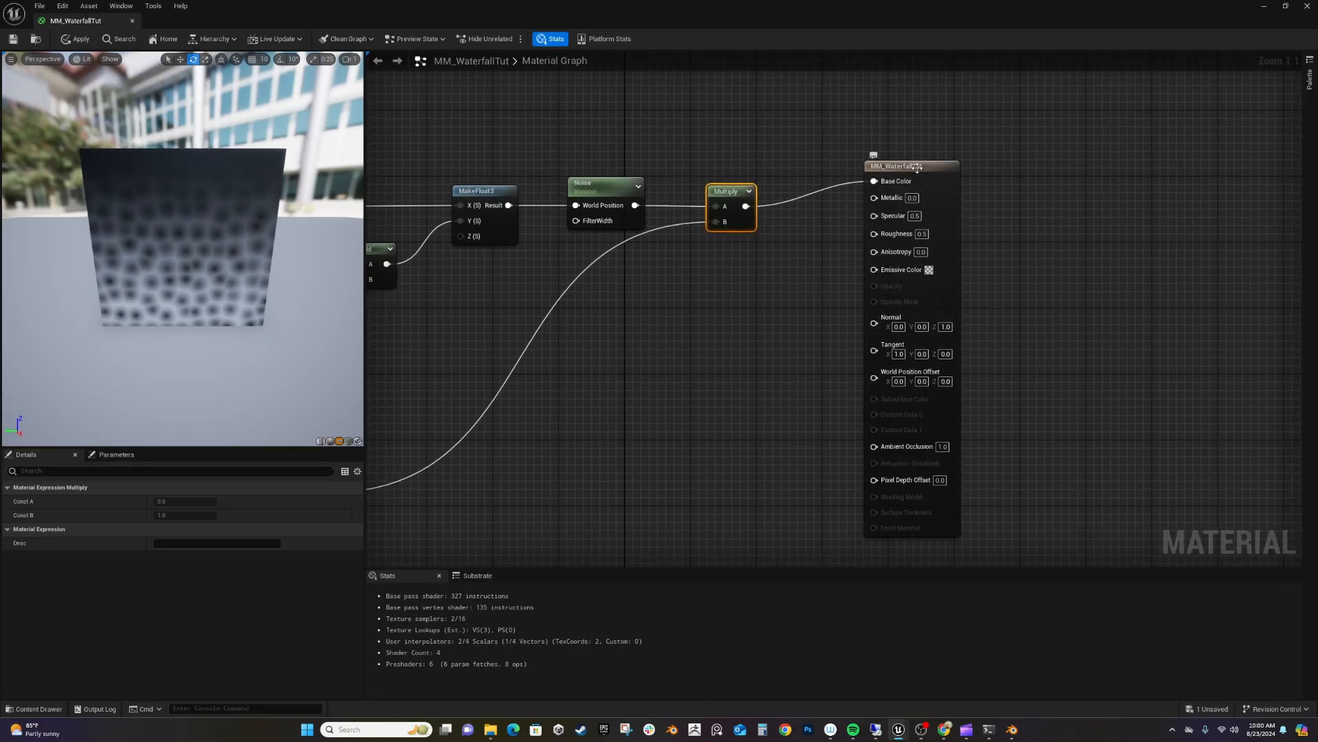
pyautogui.moveTo(917, 167); pyautogui.dragTo(1118, 196)
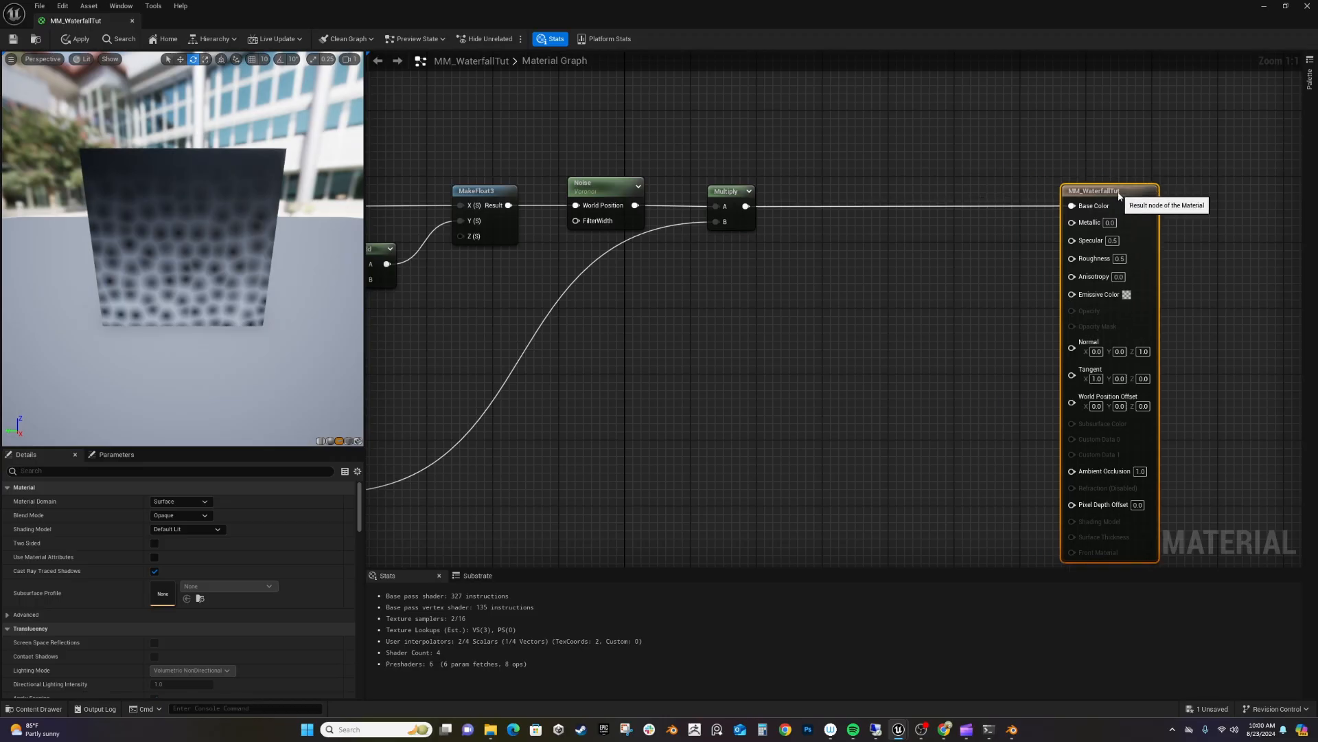
pyautogui.moveTo(746, 206); pyautogui.dragTo(930, 167)
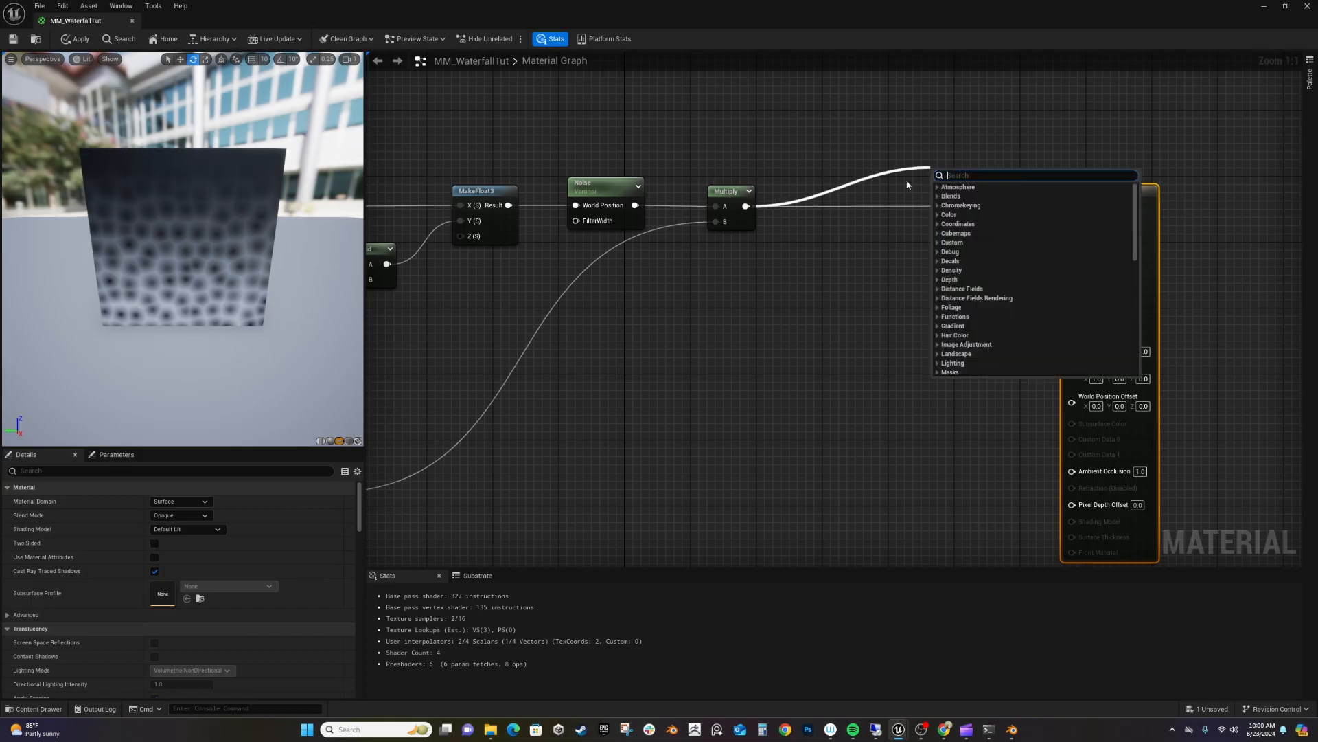
# Add a Step node, feed the Multiply result into its X input only, and connect its output to Base Color.
pyautogui.write('steo')
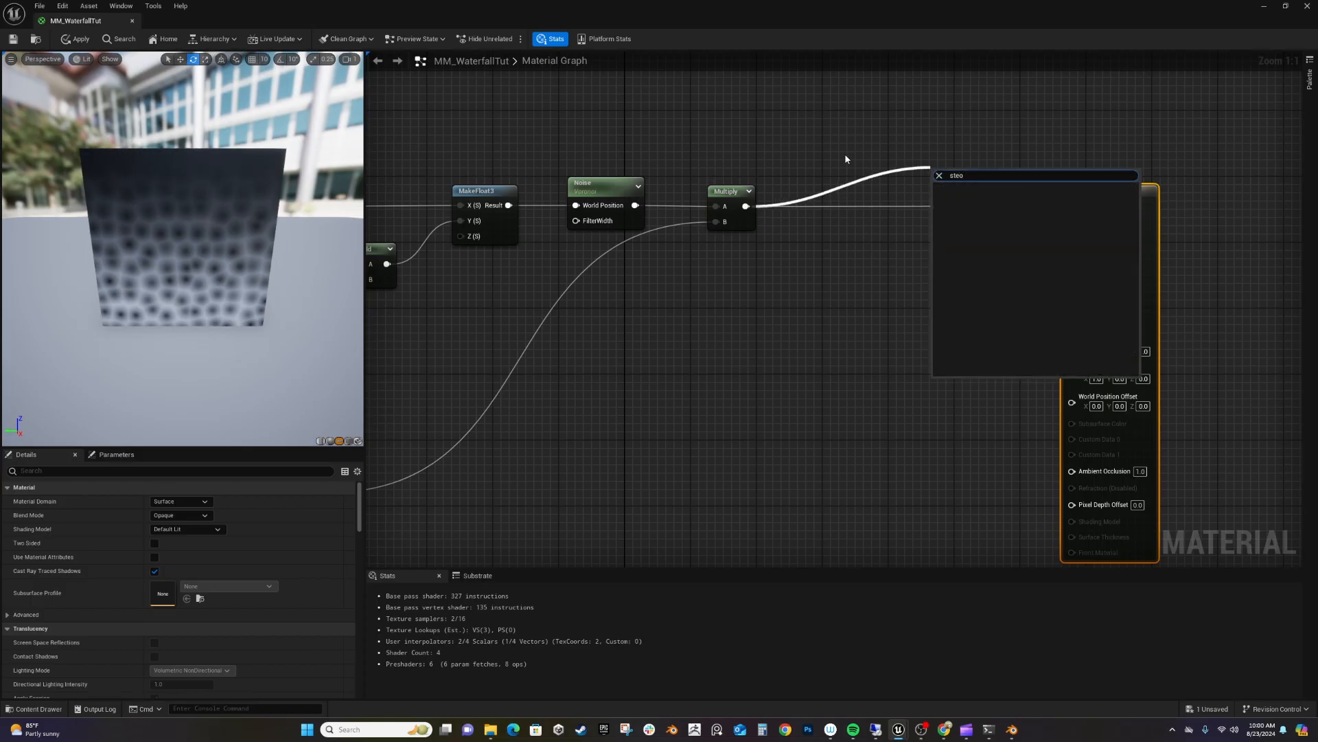
pyautogui.press('BackSpace')
pyautogui.write('p')
pyautogui.press('Return')
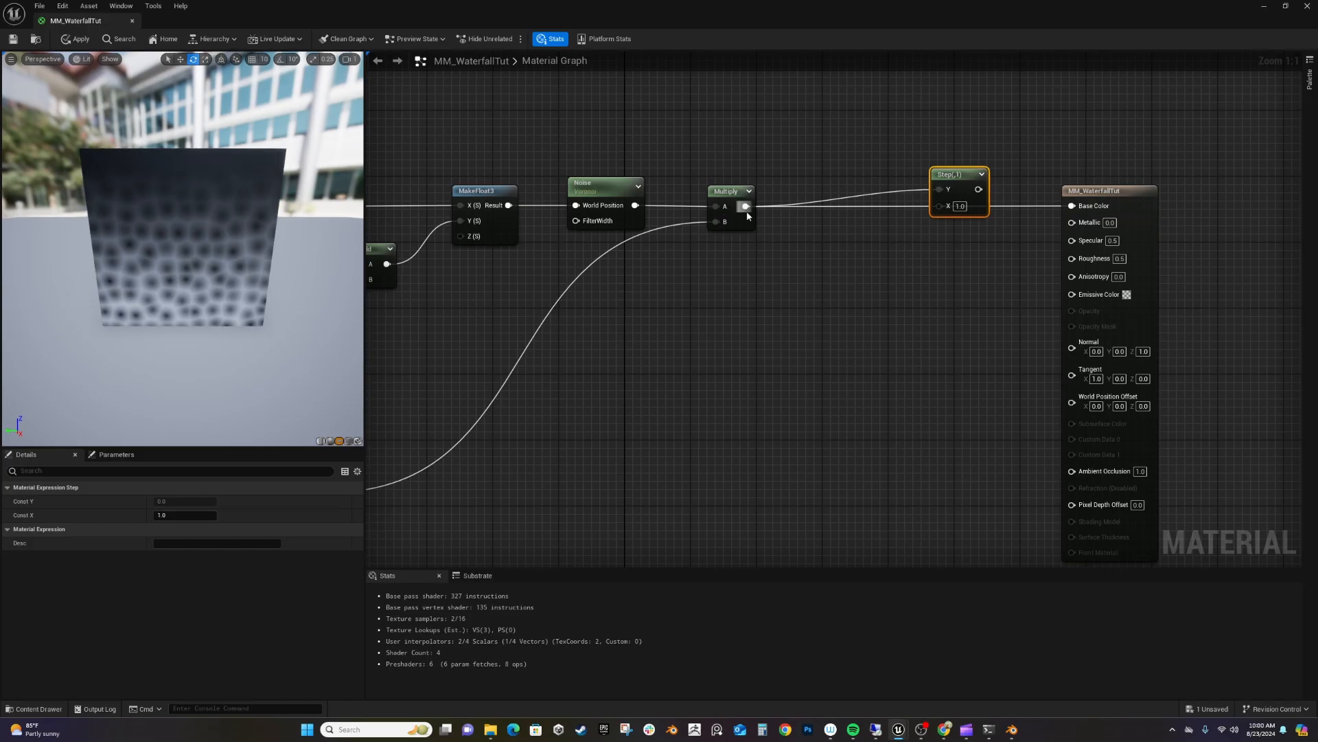
pyautogui.moveTo(747, 207); pyautogui.dragTo(1071, 205)
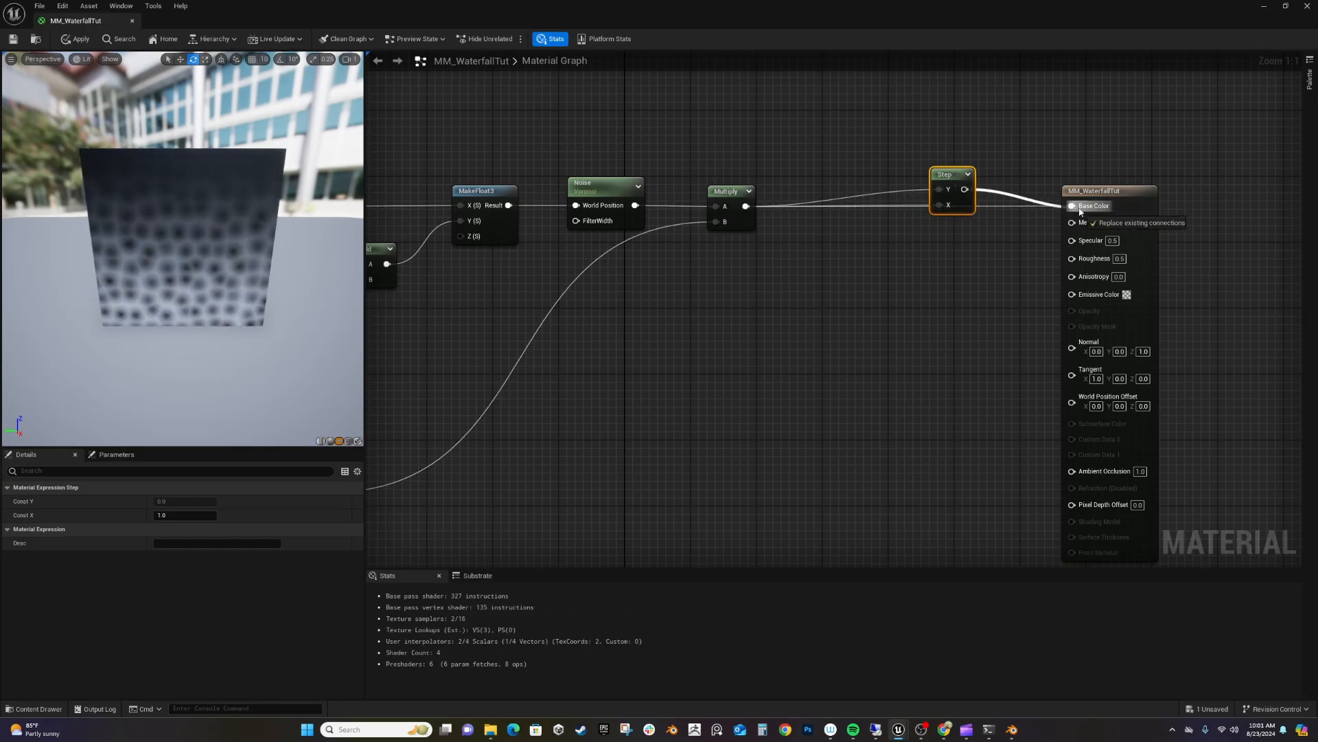
pyautogui.keyDown('alt'); pyautogui.click(939, 189); pyautogui.keyUp('alt')
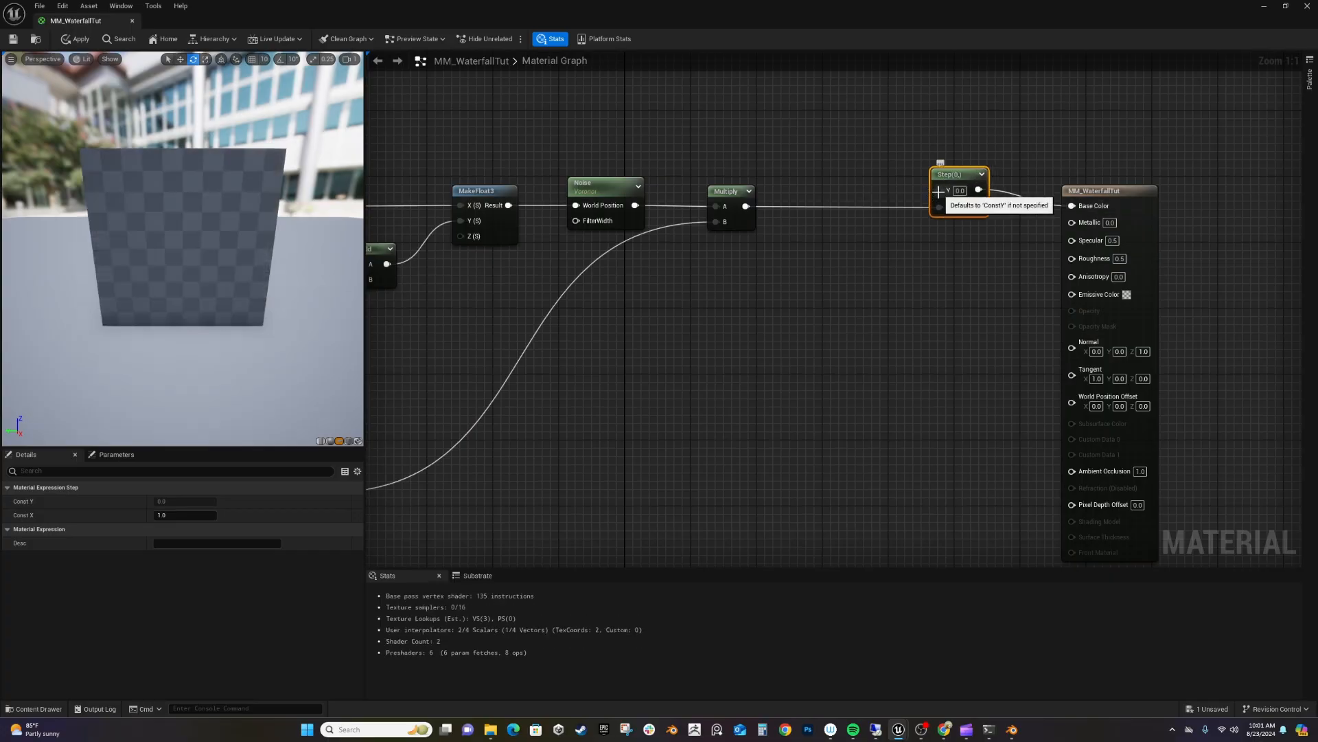
# Create a scalar parameter named DripStep on the Step node's Y input and place it above the Multiply node.
pyautogui.moveTo(935, 176); pyautogui.dragTo(781, 139)
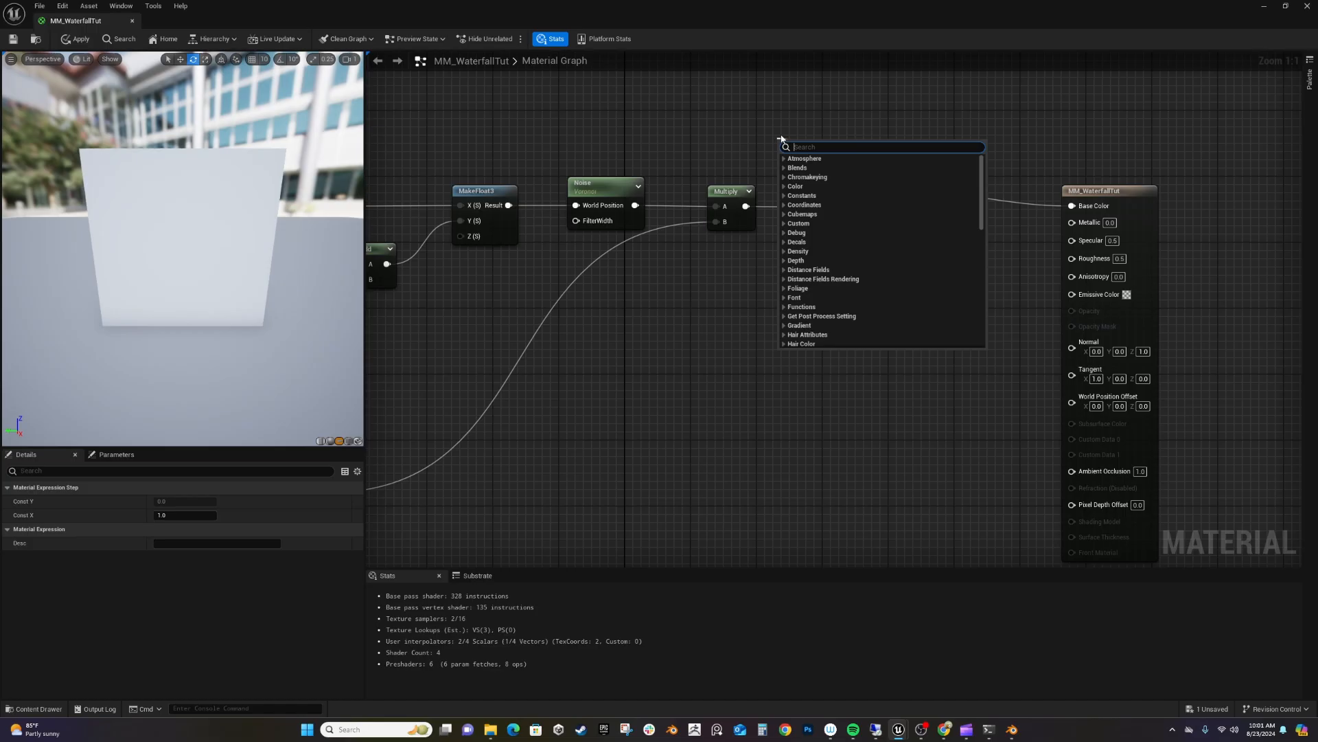
pyautogui.write('scal')
pyautogui.press('Return')
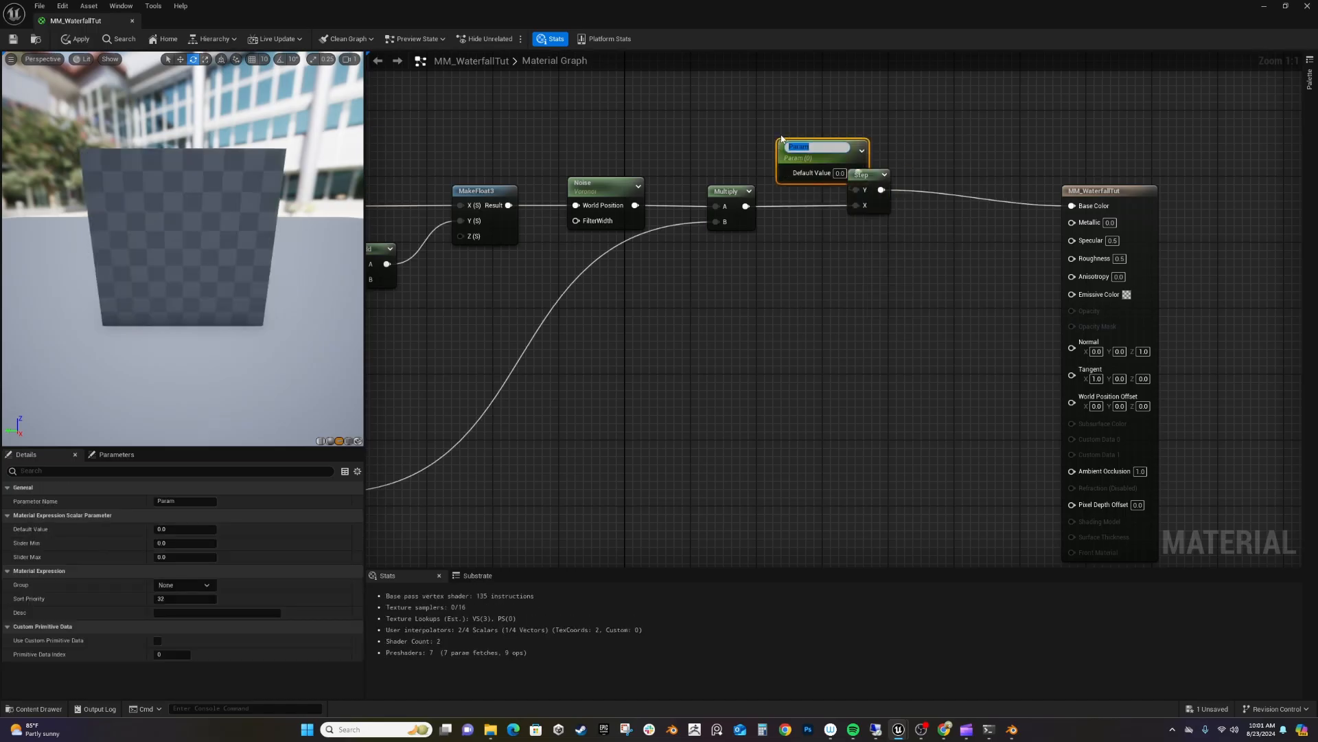
pyautogui.write('DripStep')
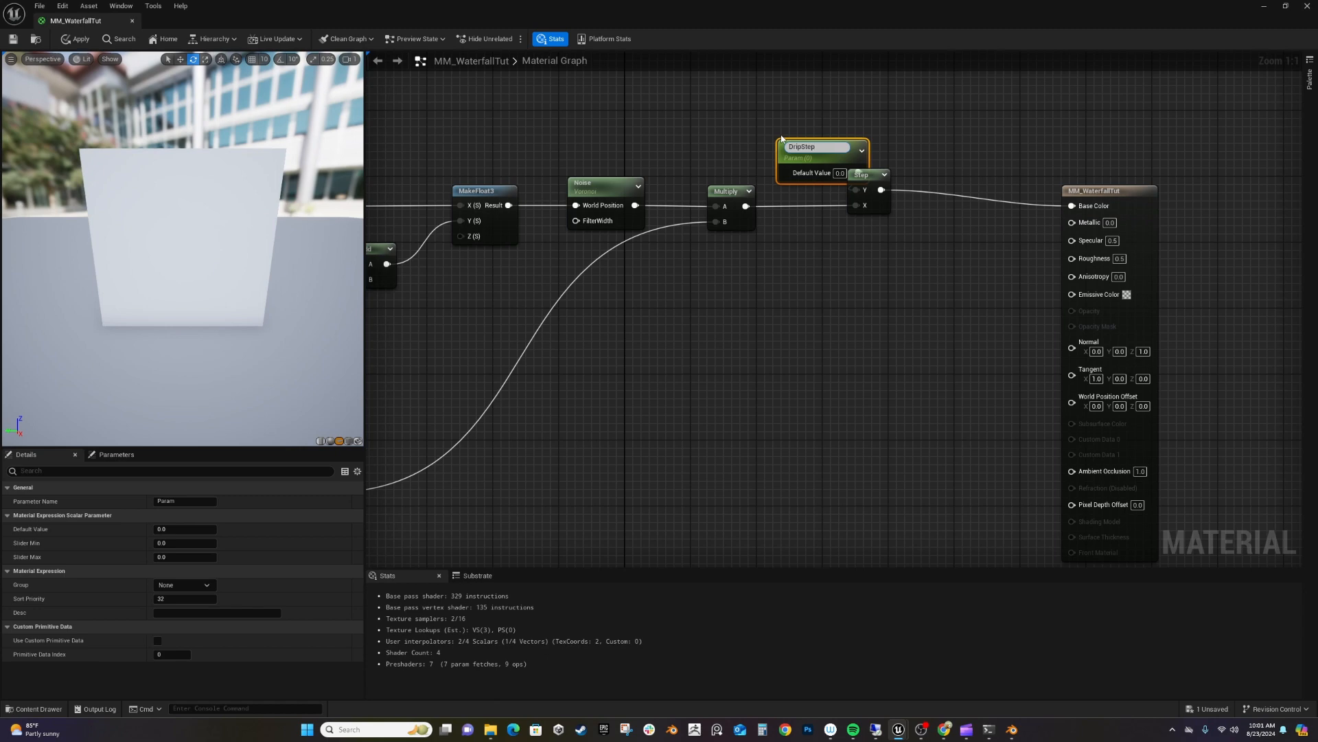
pyautogui.press('Return')
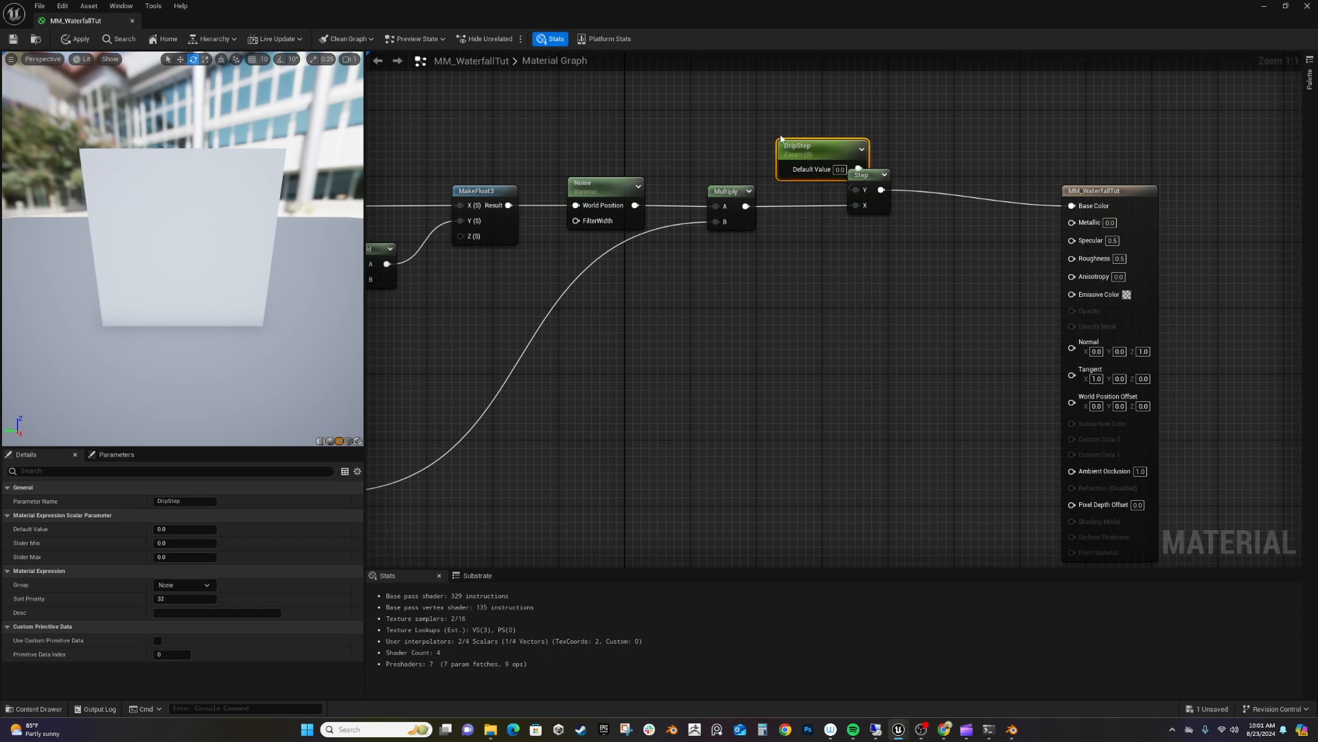
pyautogui.moveTo(827, 143); pyautogui.dragTo(749, 123)
# Try 0.5 and 0.3 as DripStep's default value, and settle on 0.1.
pyautogui.click(759, 150)
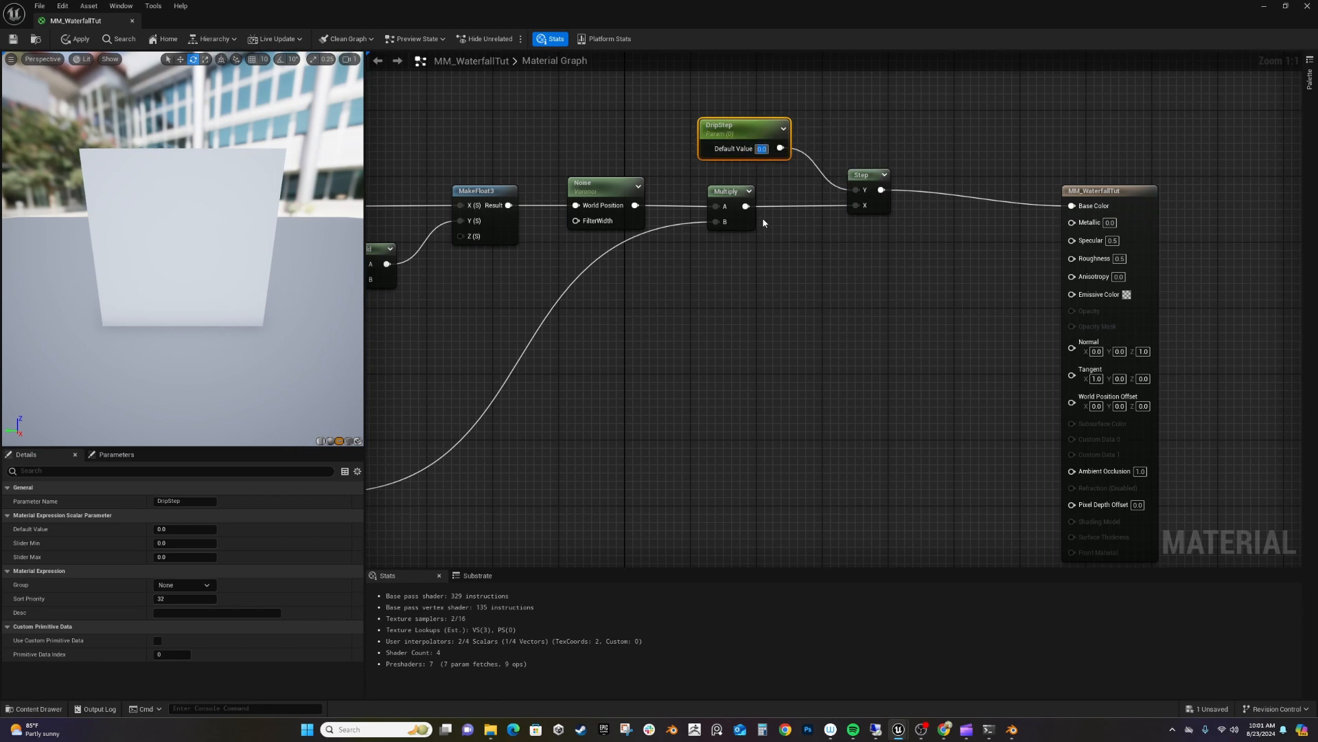
pyautogui.write('0.5')
pyautogui.press('Return')
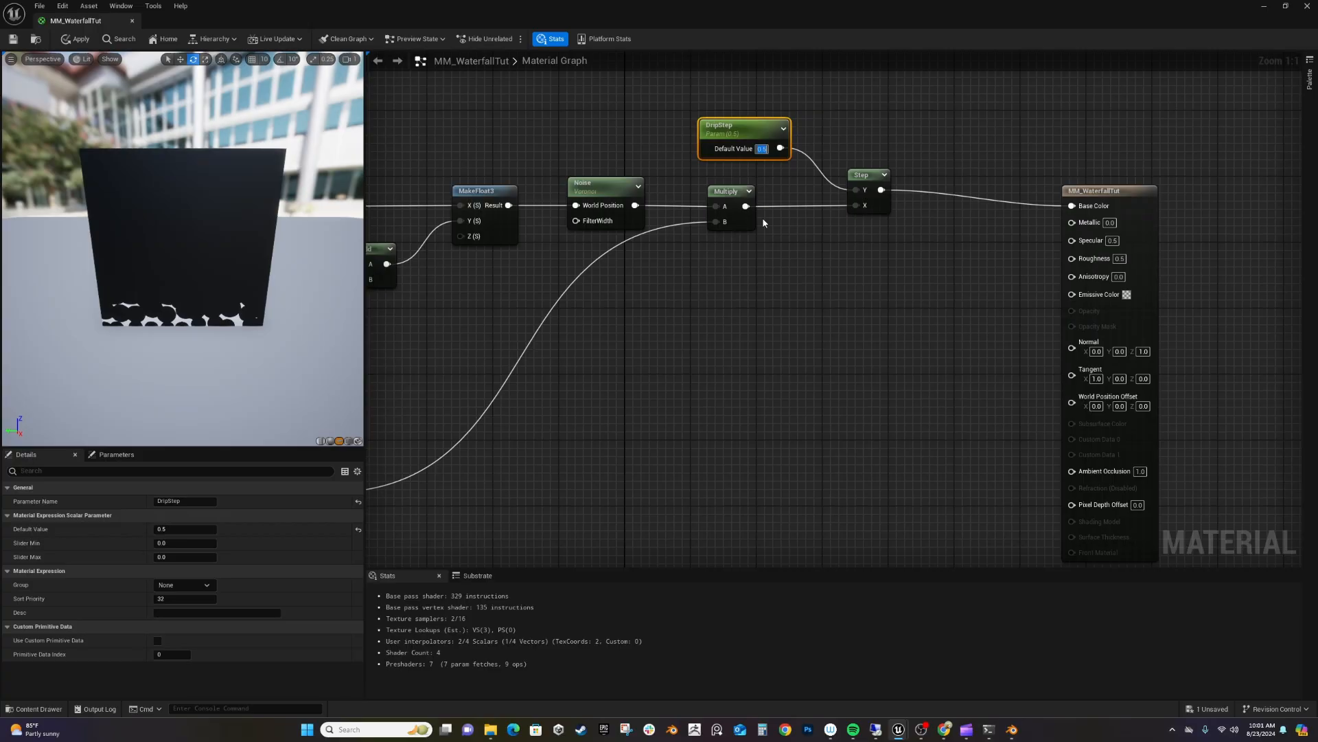
pyautogui.write('0.3')
pyautogui.press('Return')
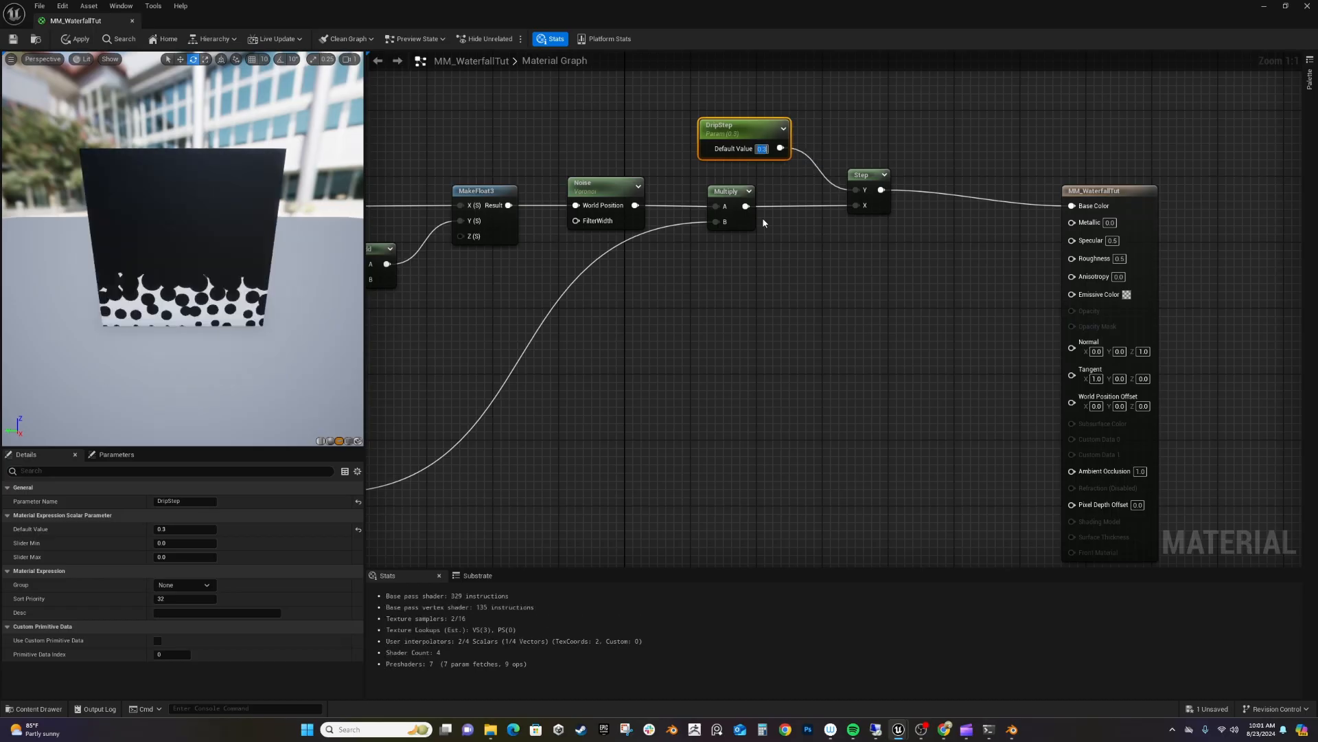
pyautogui.write('0.1')
pyautogui.press('Return')
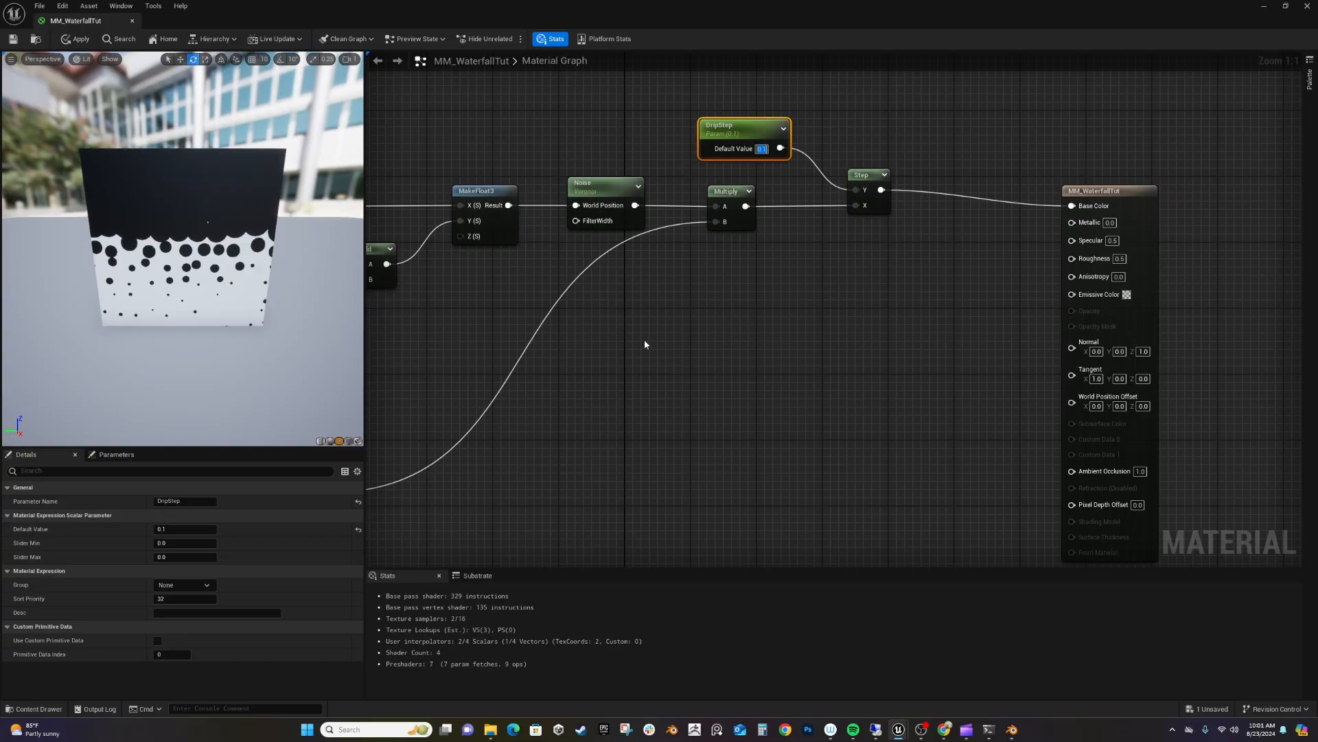
# Make room after the Noise node and insert a OneMinus node between Noise and the Multiply's A input.
pyautogui.moveTo(625, 339); pyautogui.dragTo(548, 380, button='right')
pyautogui.moveTo(641, 139); pyautogui.dragTo(778, 301)
pyautogui.moveTo(809, 213); pyautogui.dragTo(920, 212)
pyautogui.moveTo(558, 251); pyautogui.dragTo(632, 230)
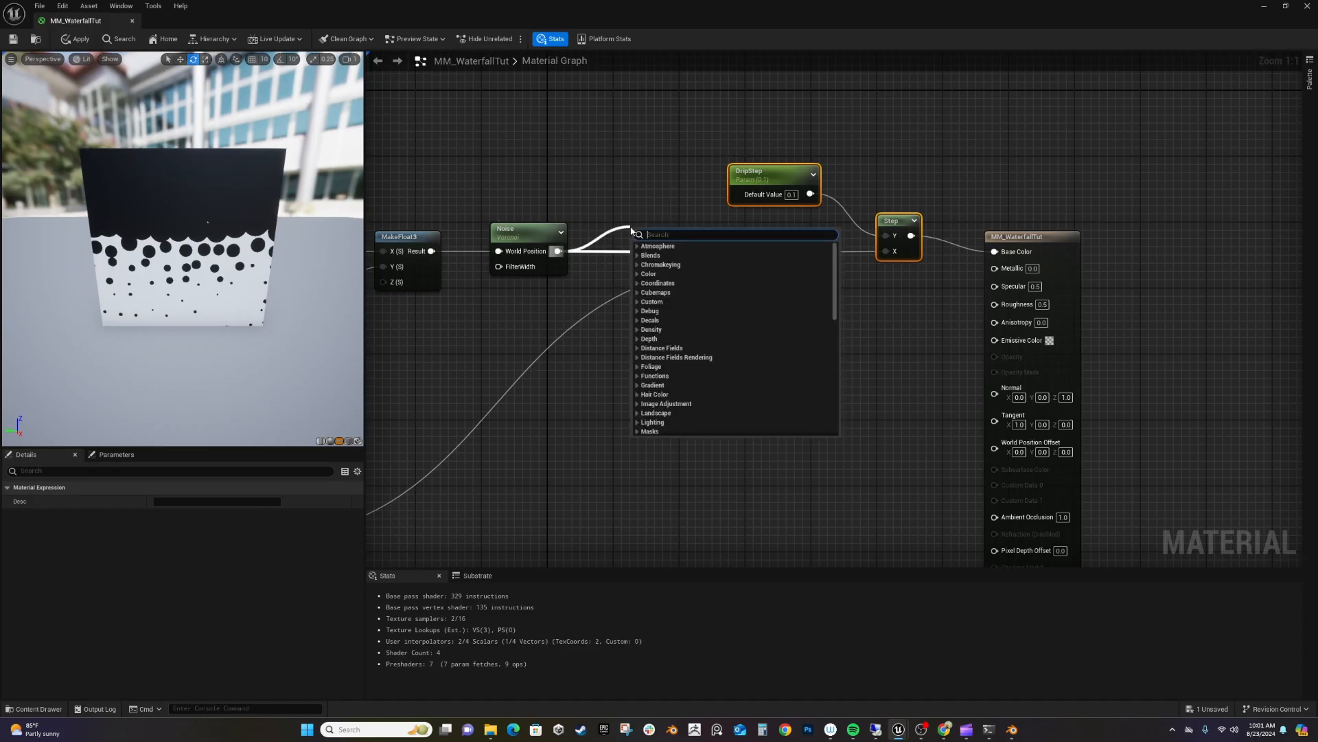
pyautogui.write('-')
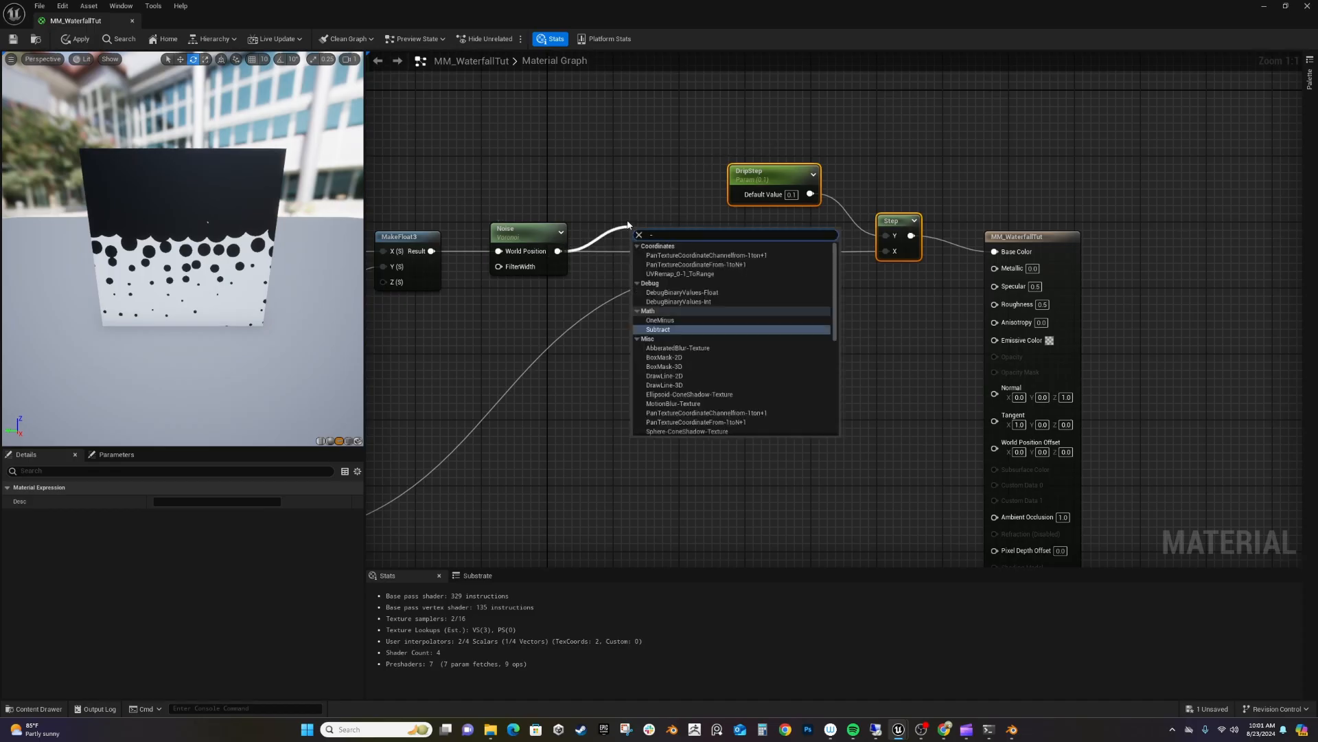
pyautogui.click(669, 320)
pyautogui.moveTo(659, 249); pyautogui.dragTo(748, 258)
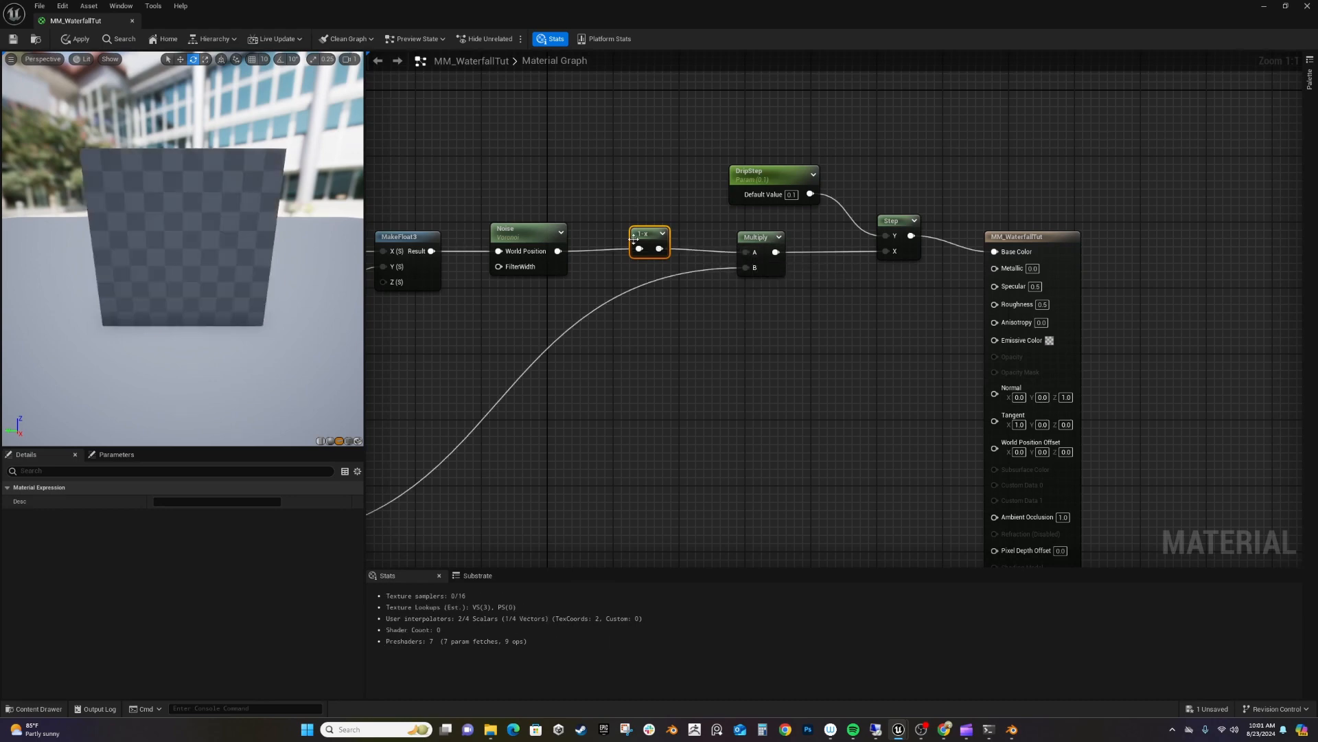
pyautogui.moveTo(644, 232); pyautogui.dragTo(637, 235)
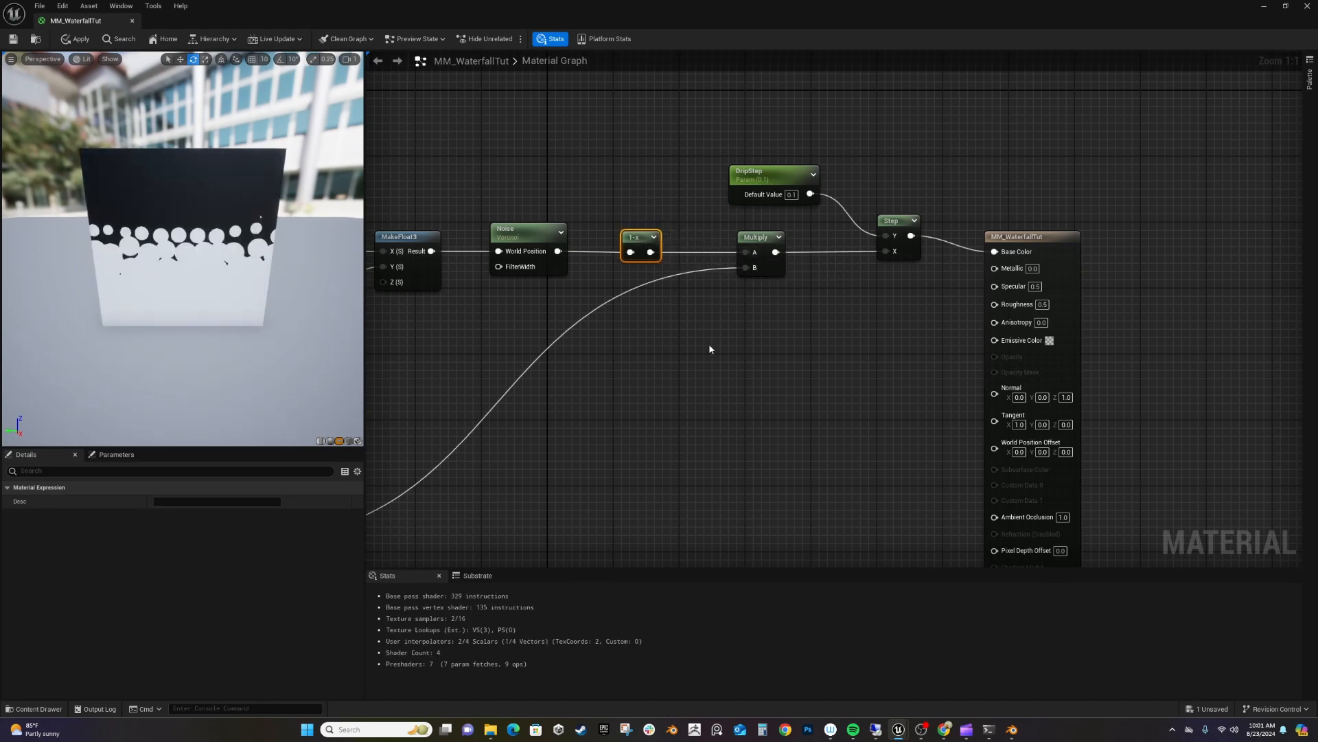
# Set the YDripScale parameter's default value to 5.
pyautogui.moveTo(580, 379); pyautogui.dragTo(1118, 314, button='right')
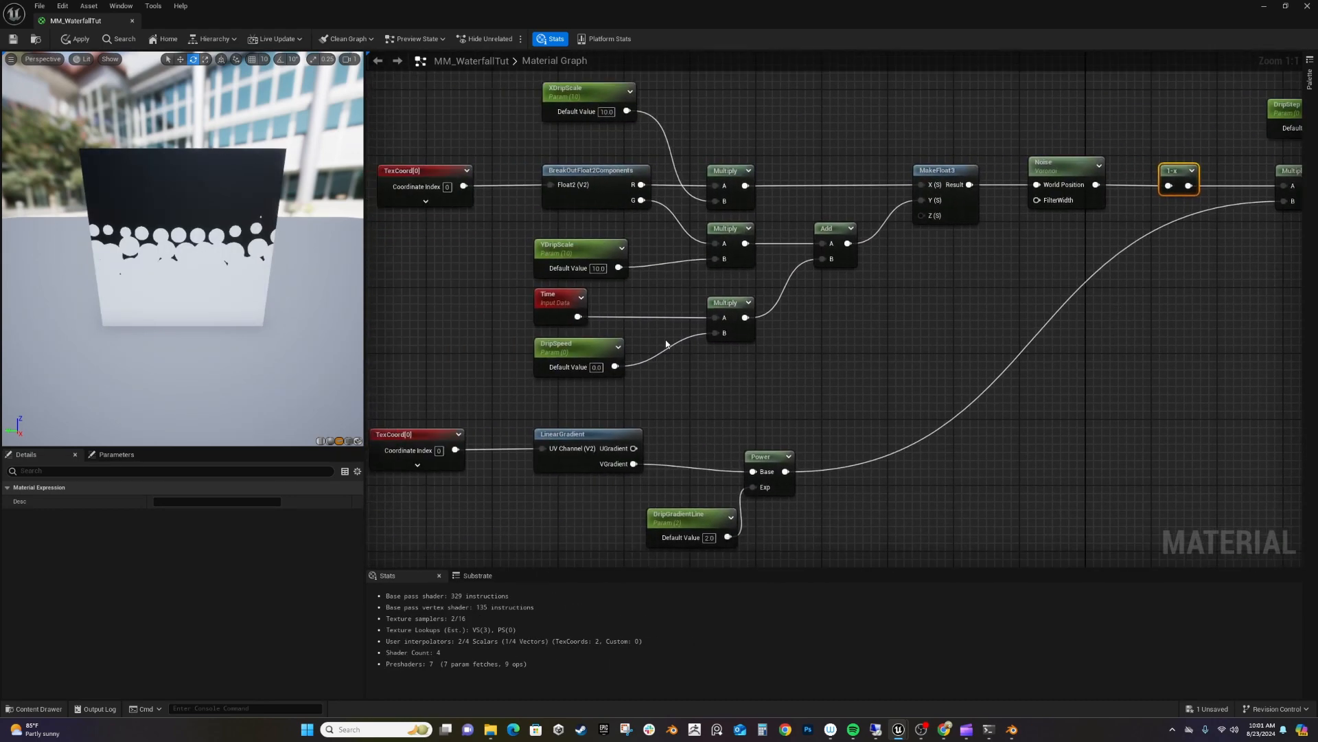
pyautogui.moveTo(471, 287); pyautogui.dragTo(444, 318, button='right')
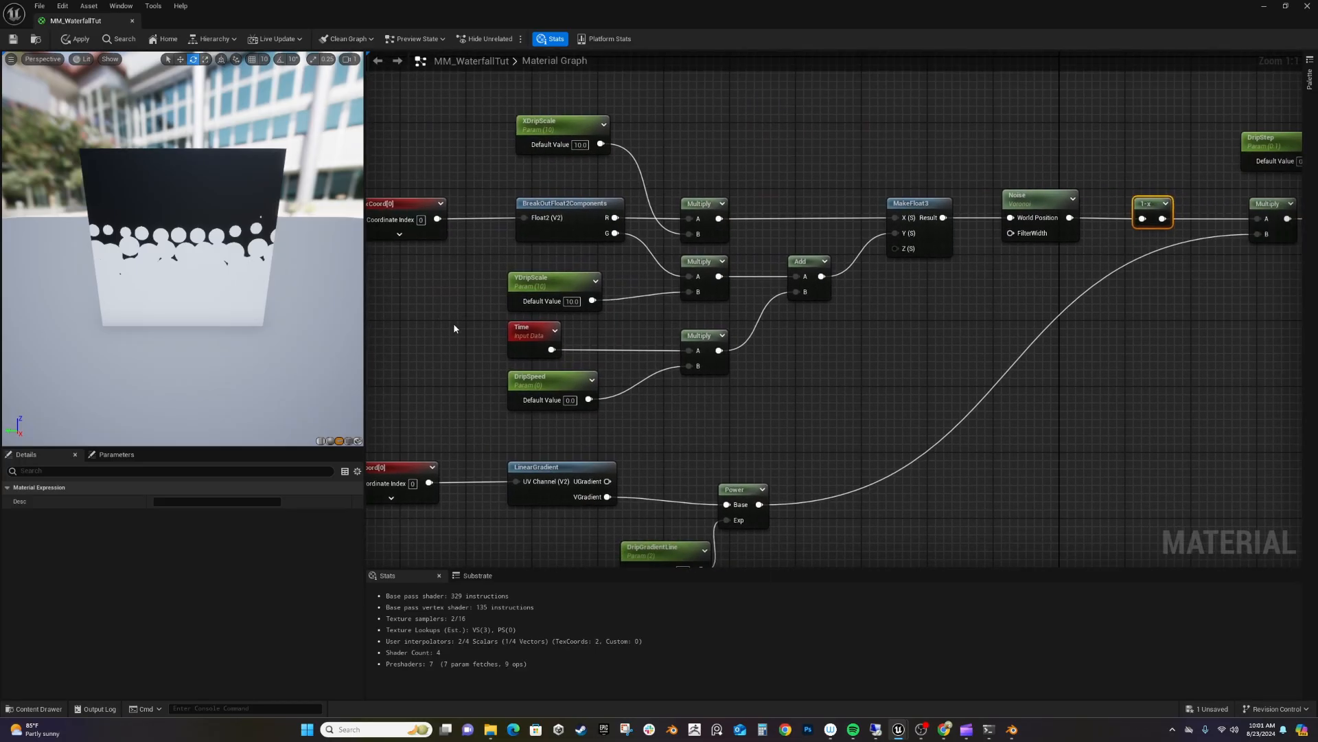
pyautogui.click(570, 301)
pyautogui.write('5')
pyautogui.press('Return')
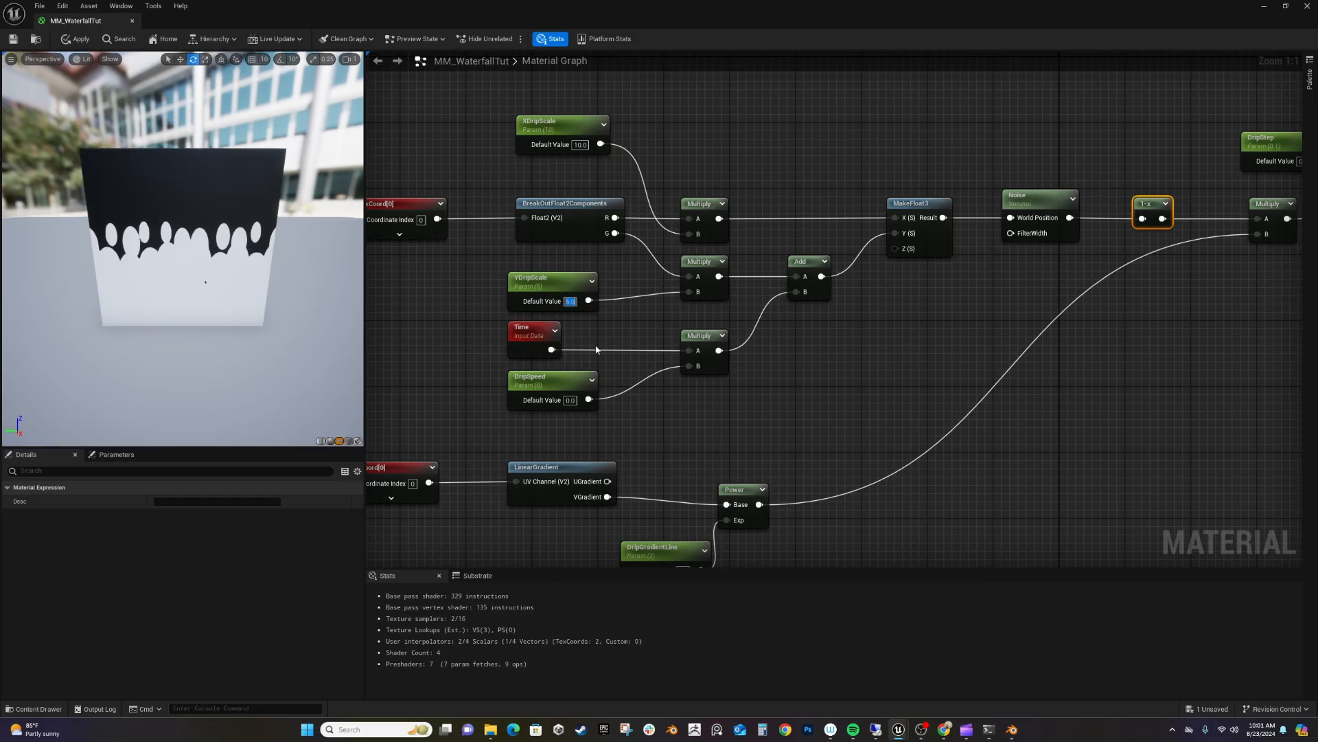
# Move the material result node farther out and gather XDripScale, YDripScale, DripSpeed, DripGradientLine and DripStep in a column before the other nodes.
pyautogui.moveTo(900, 368); pyautogui.dragTo(819, 353, button='right')
pyautogui.scroll(-2, 903, 319)
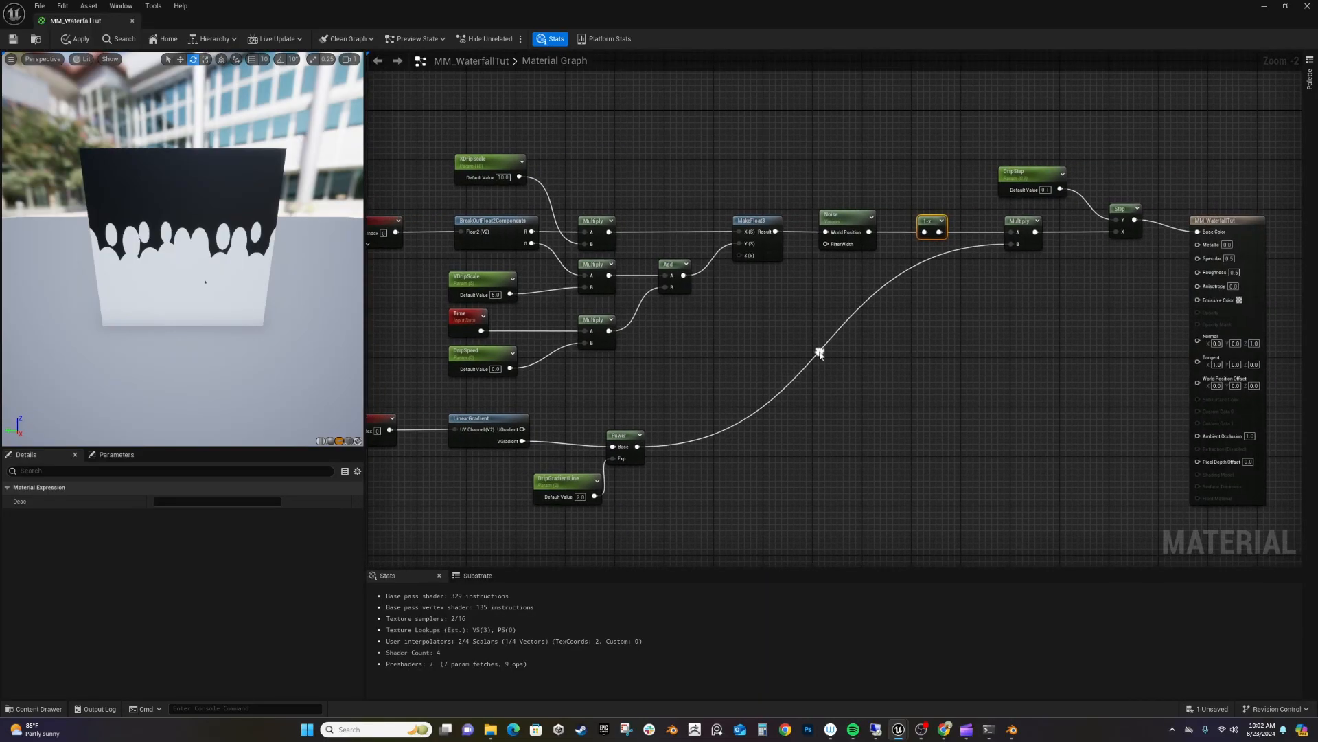
pyautogui.scroll(-1, 820, 353)
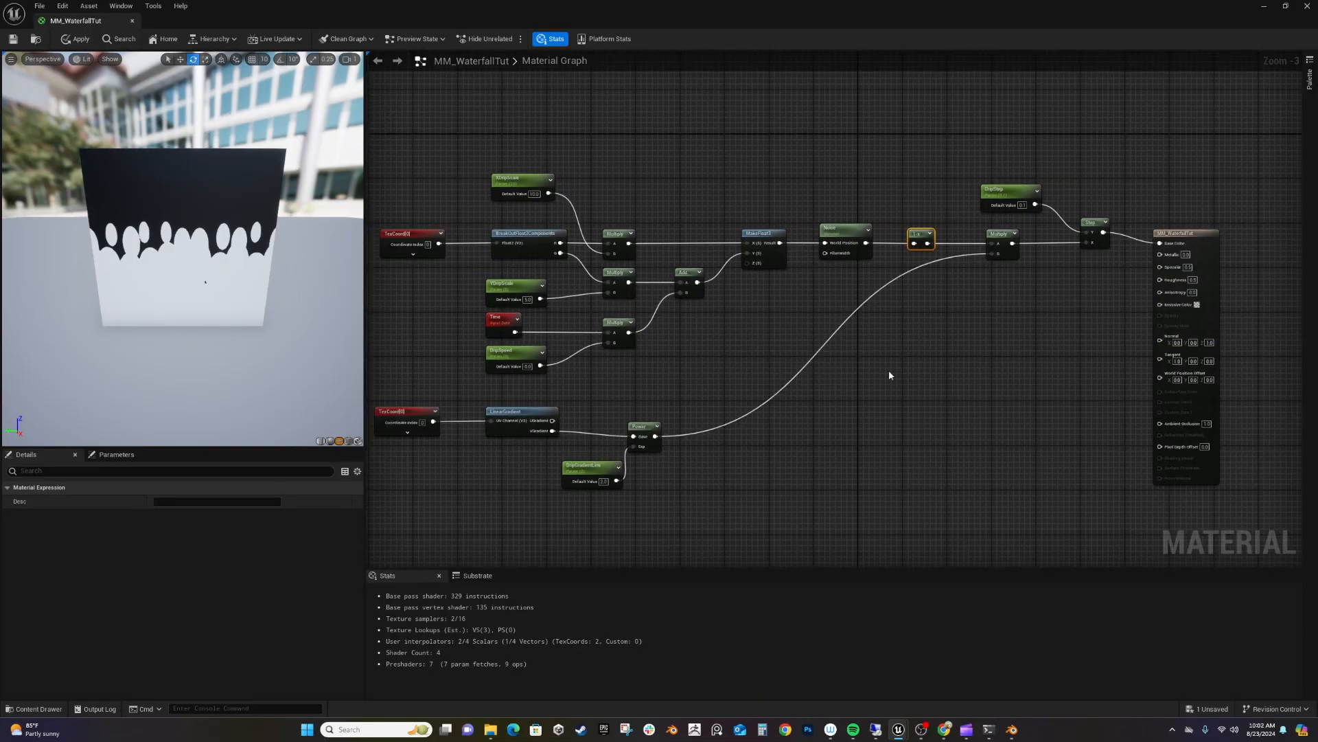
pyautogui.moveTo(1196, 232); pyautogui.dragTo(1218, 221)
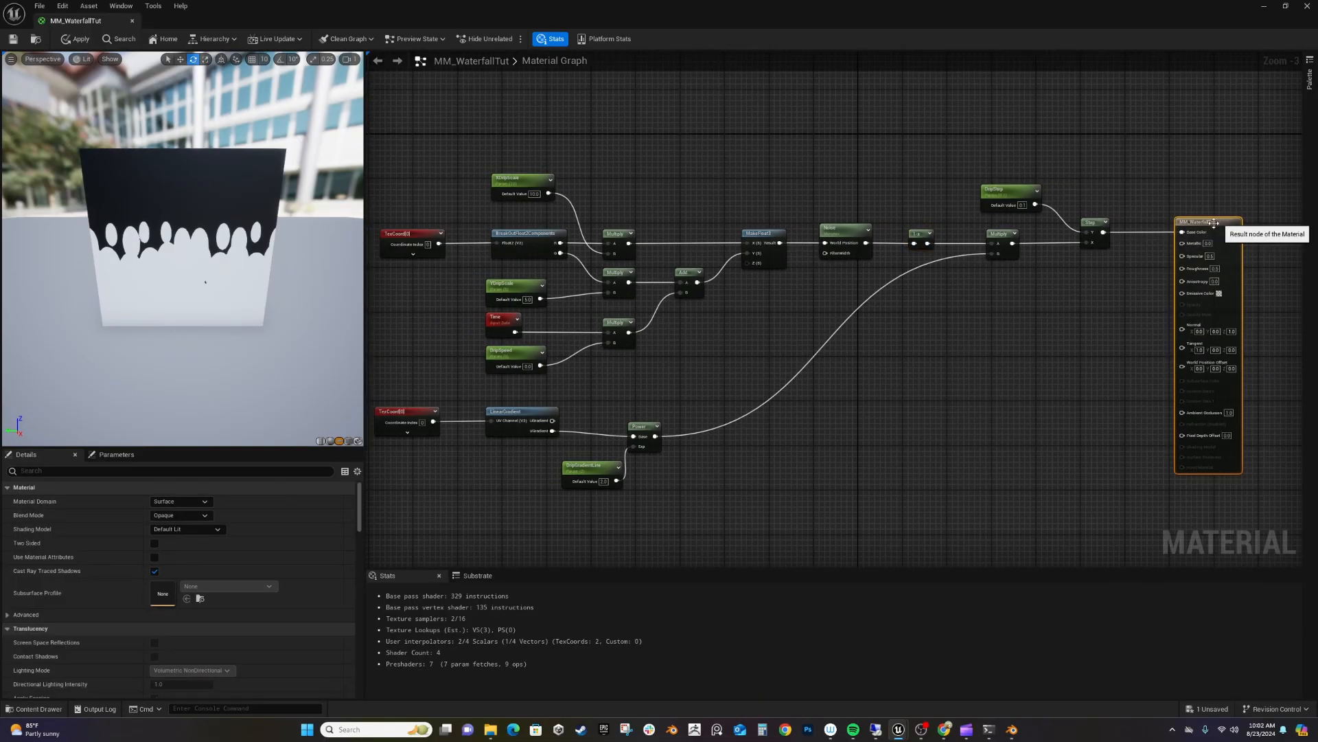
pyautogui.moveTo(1005, 186); pyautogui.dragTo(501, 148)
pyautogui.moveTo(794, 180); pyautogui.dragTo(550, 521)
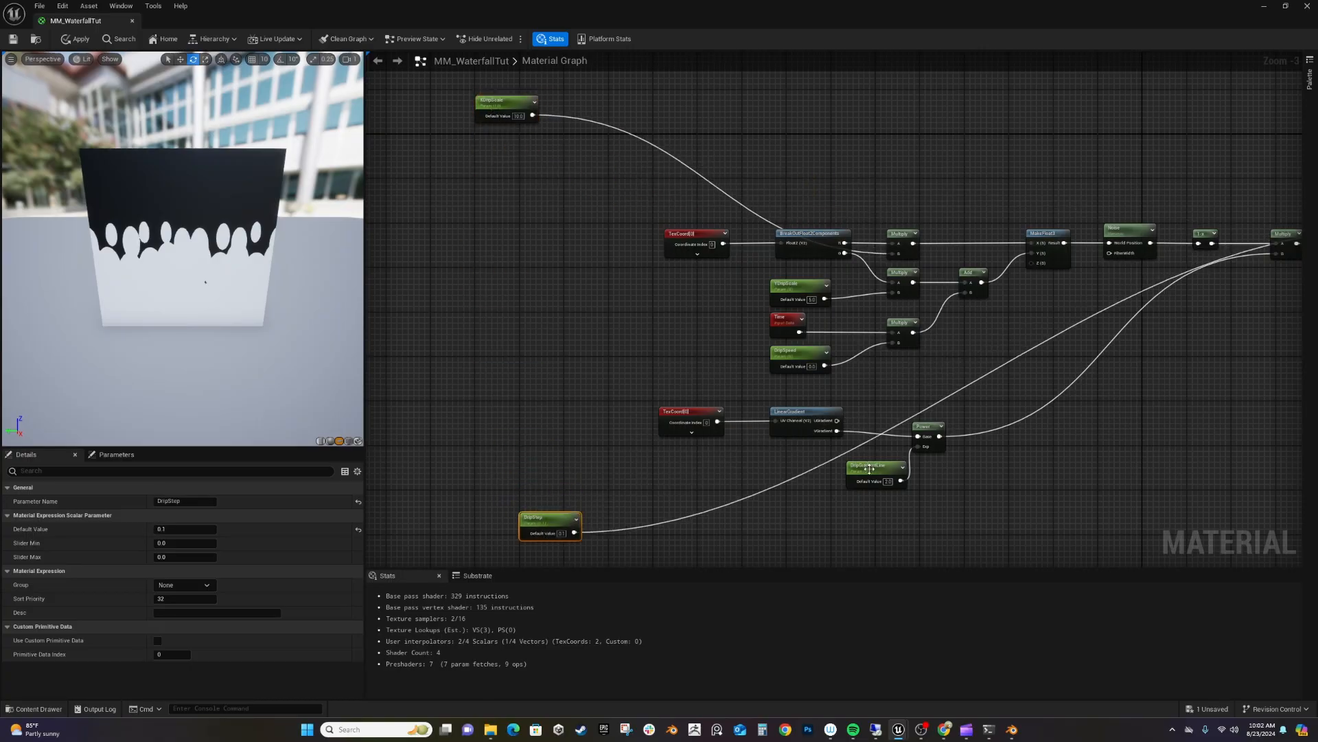
pyautogui.moveTo(870, 469); pyautogui.dragTo(496, 460)
pyautogui.moveTo(557, 516); pyautogui.dragTo(506, 517)
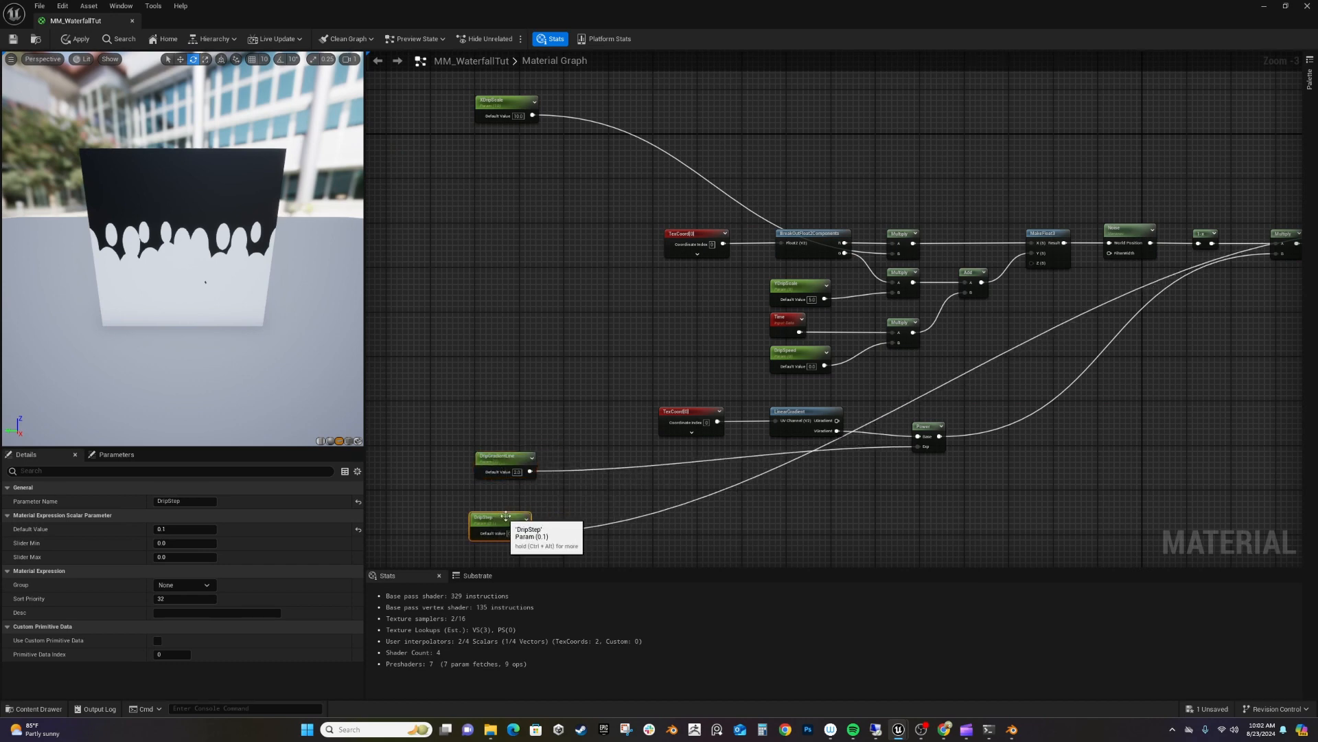
pyautogui.moveTo(807, 284); pyautogui.dragTo(506, 168)
pyautogui.moveTo(783, 354); pyautogui.dragTo(483, 327)
# Collapse all nodes between the parameters and the material result into a material function saved as DripFunction in the Tutorial folder.
pyautogui.moveTo(618, 377); pyautogui.dragTo(481, 363, button='right')
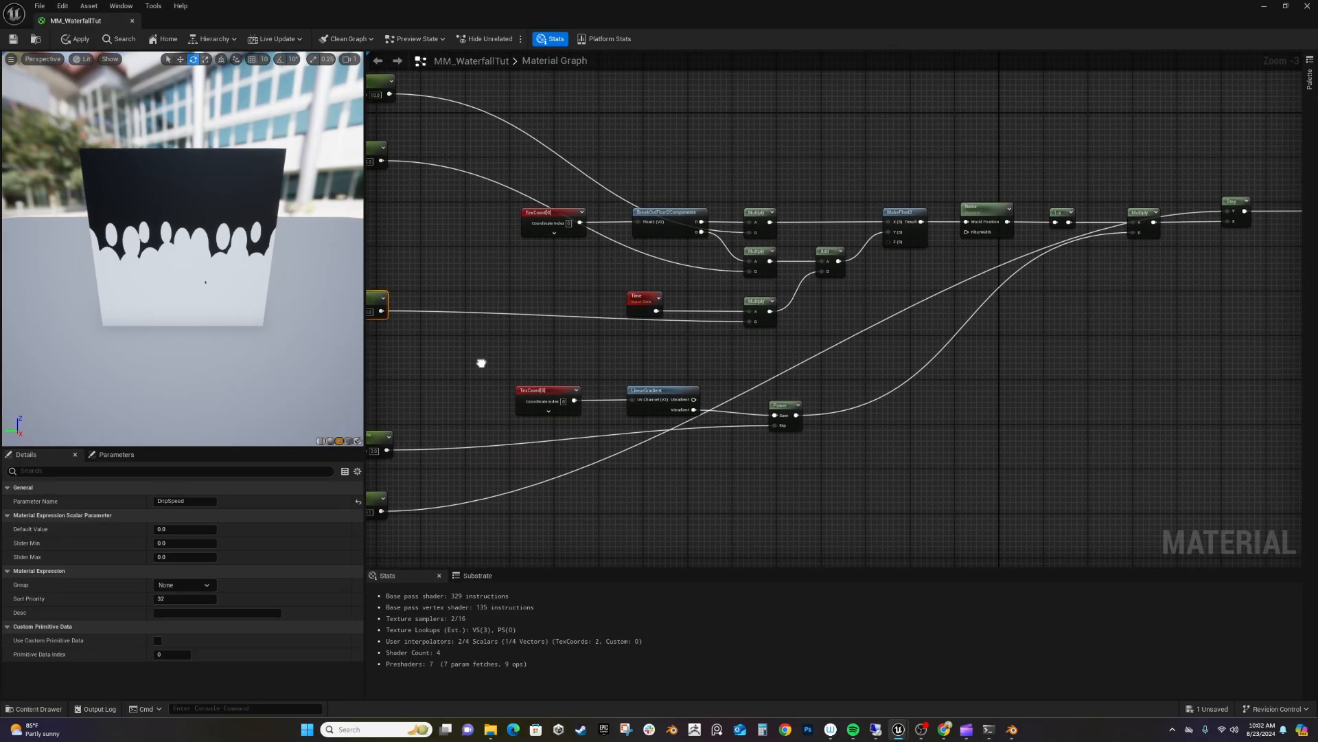
pyautogui.scroll(-1, 481, 366)
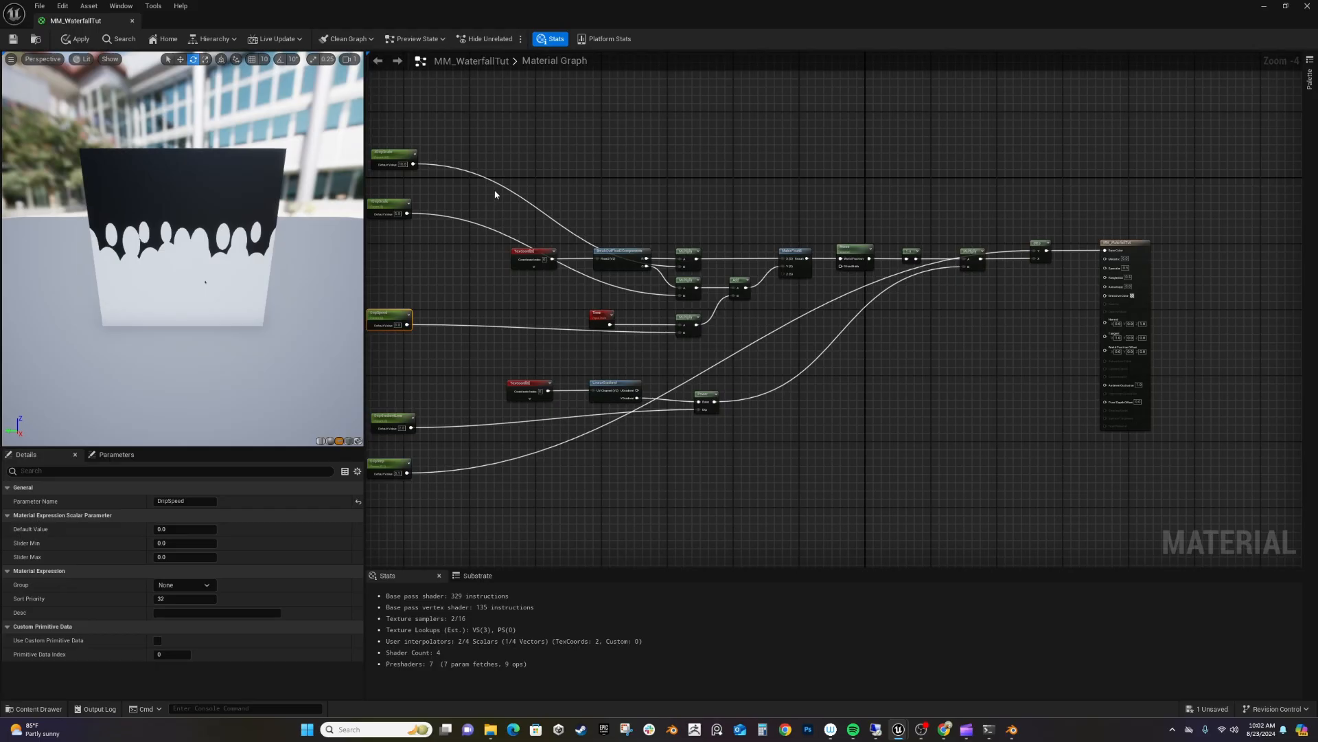
pyautogui.moveTo(495, 194); pyautogui.dragTo(1052, 418)
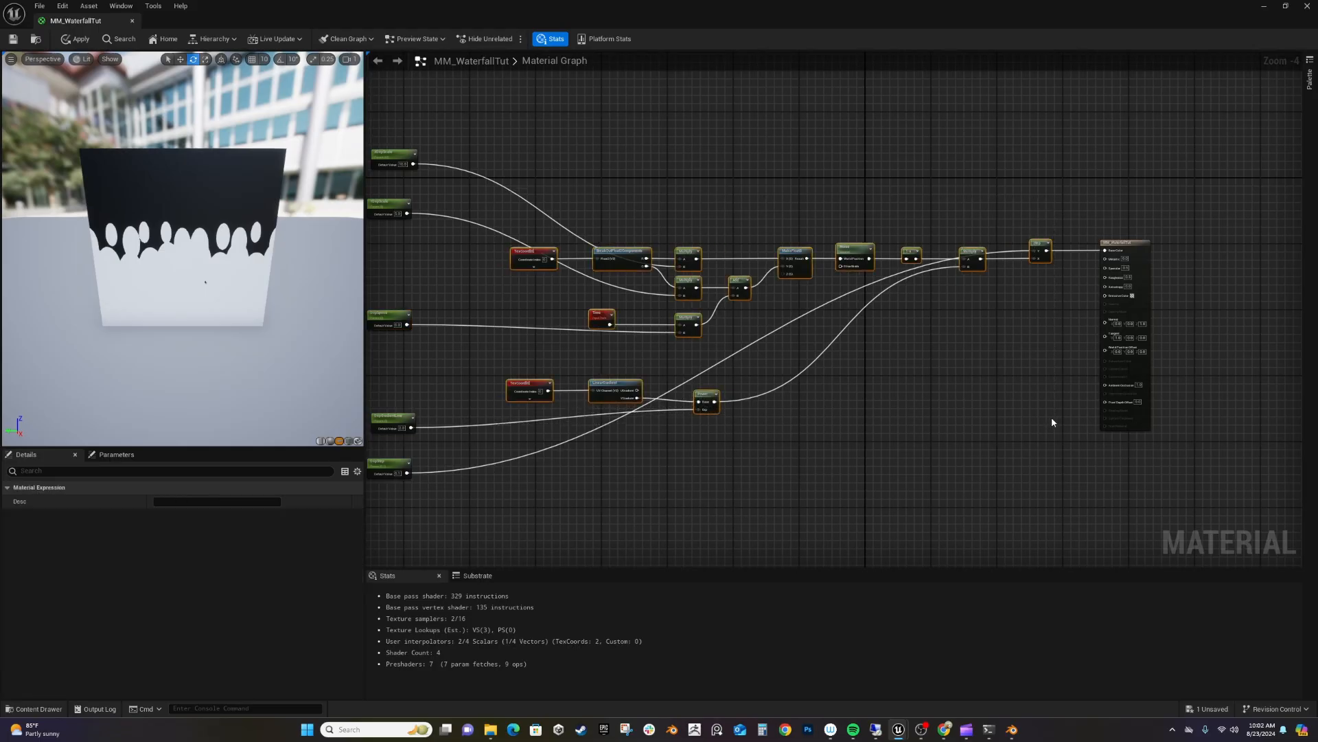
pyautogui.rightClick(1037, 247)
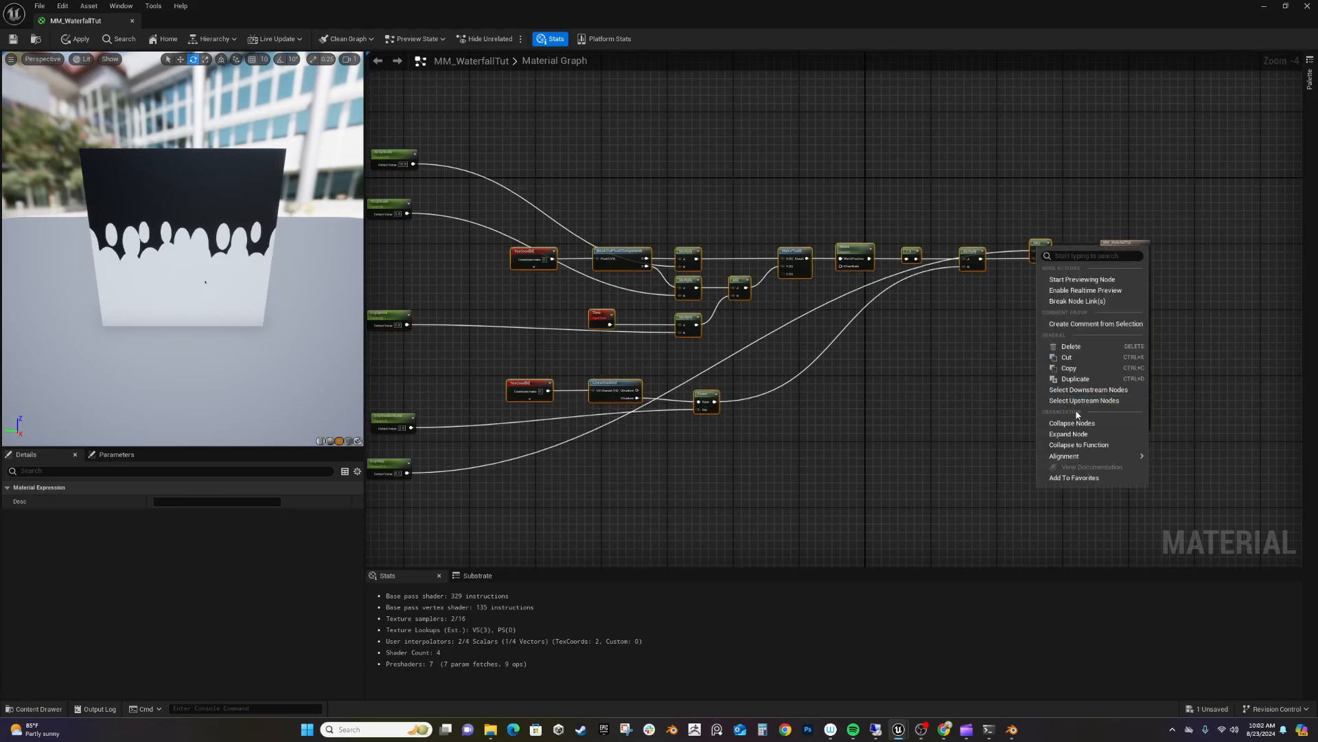
pyautogui.click(1075, 444)
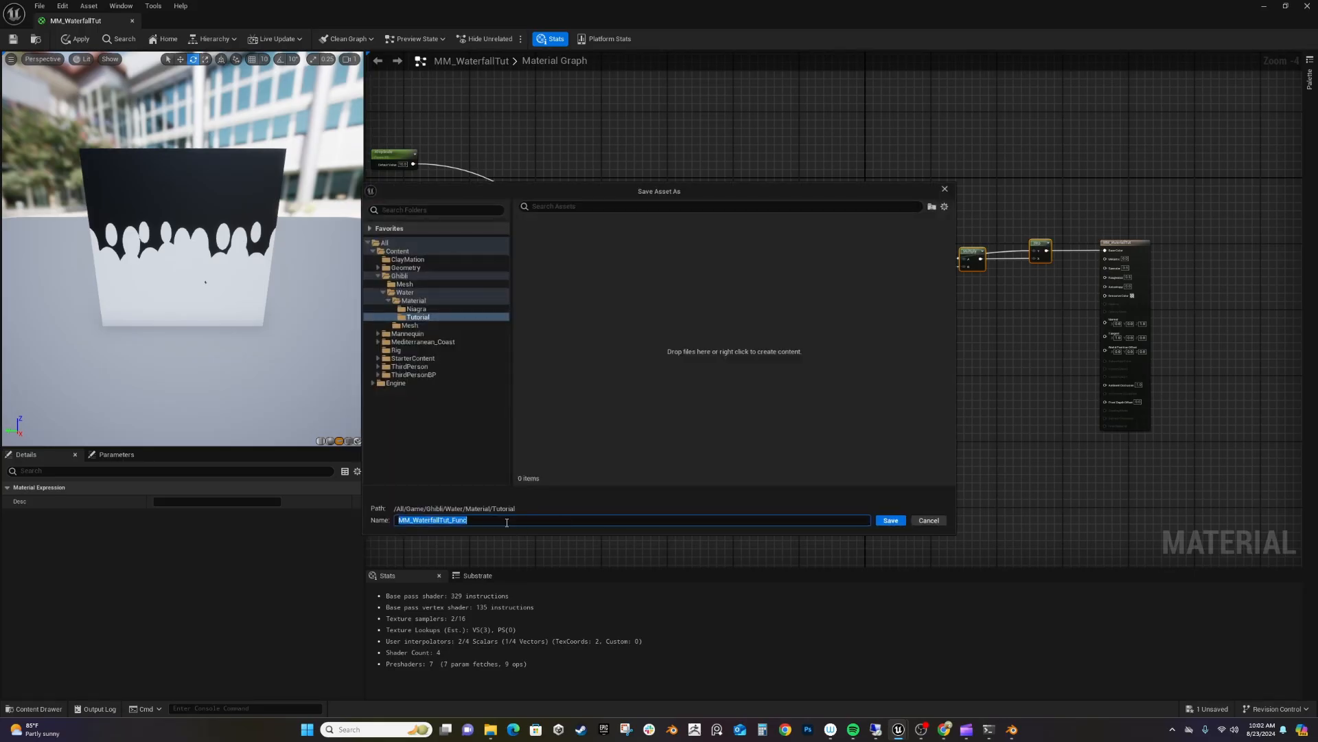
pyautogui.write('DripFunction')
pyautogui.click(891, 520)
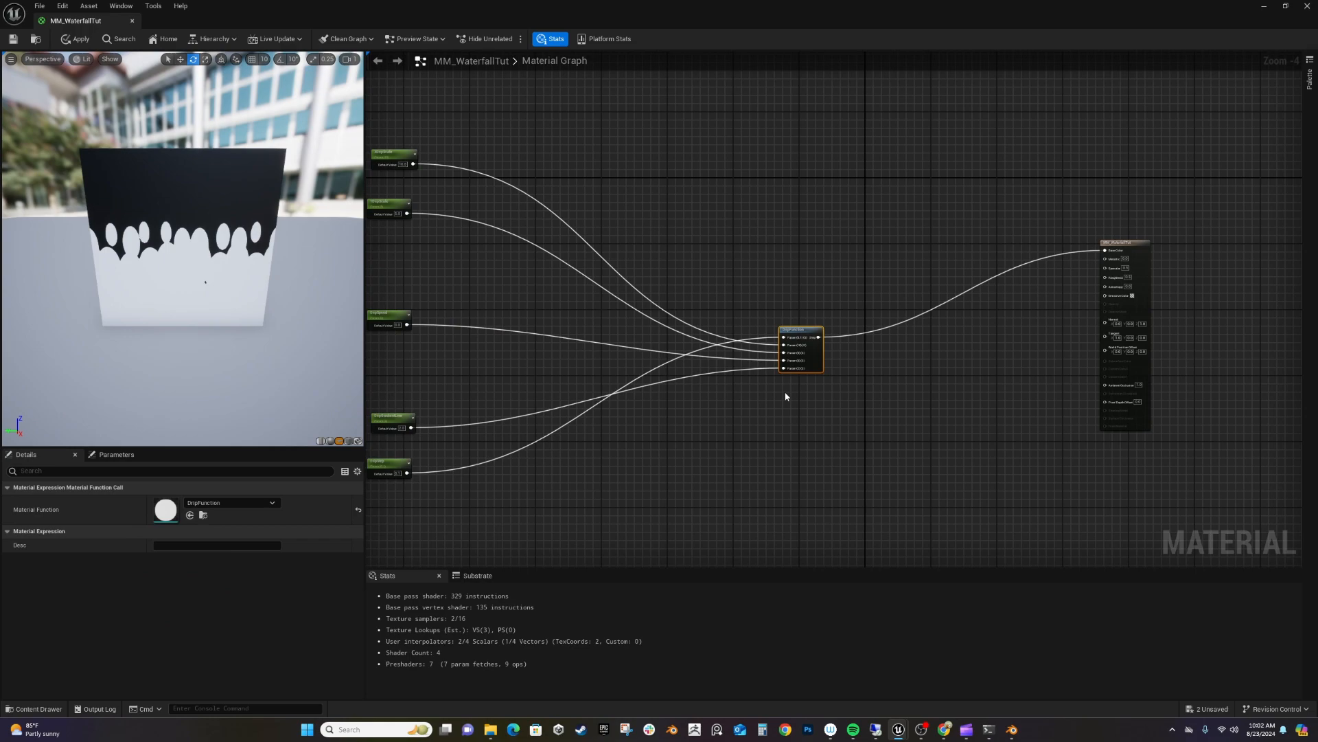
# Open the DripFunction graph and save the function asset.
pyautogui.doubleClick(799, 351)
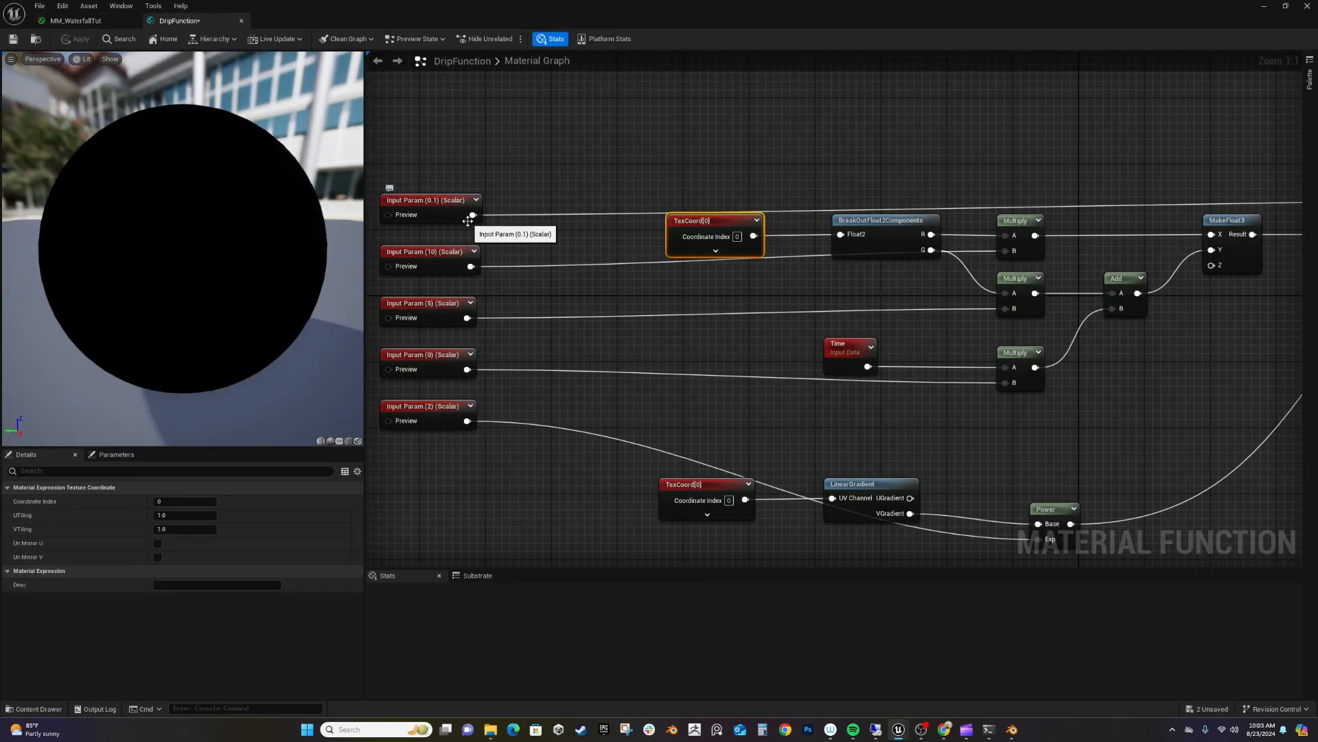
pyautogui.click(12, 39)
# Move each of the five function input nodes close to the node it feeds so the DripFunction connections are short.
pyautogui.click(429, 199)
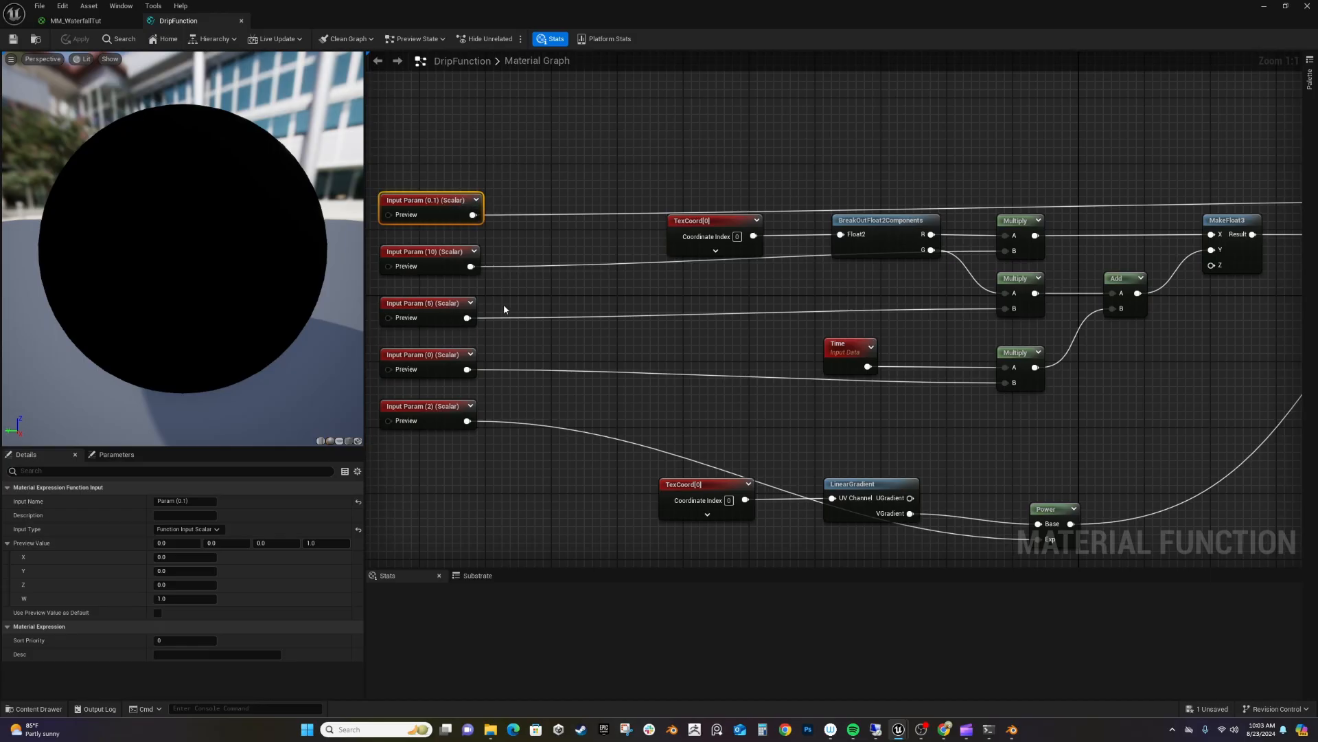
pyautogui.scroll(-4, 505, 303)
pyautogui.moveTo(487, 297); pyautogui.dragTo(516, 316, button='right')
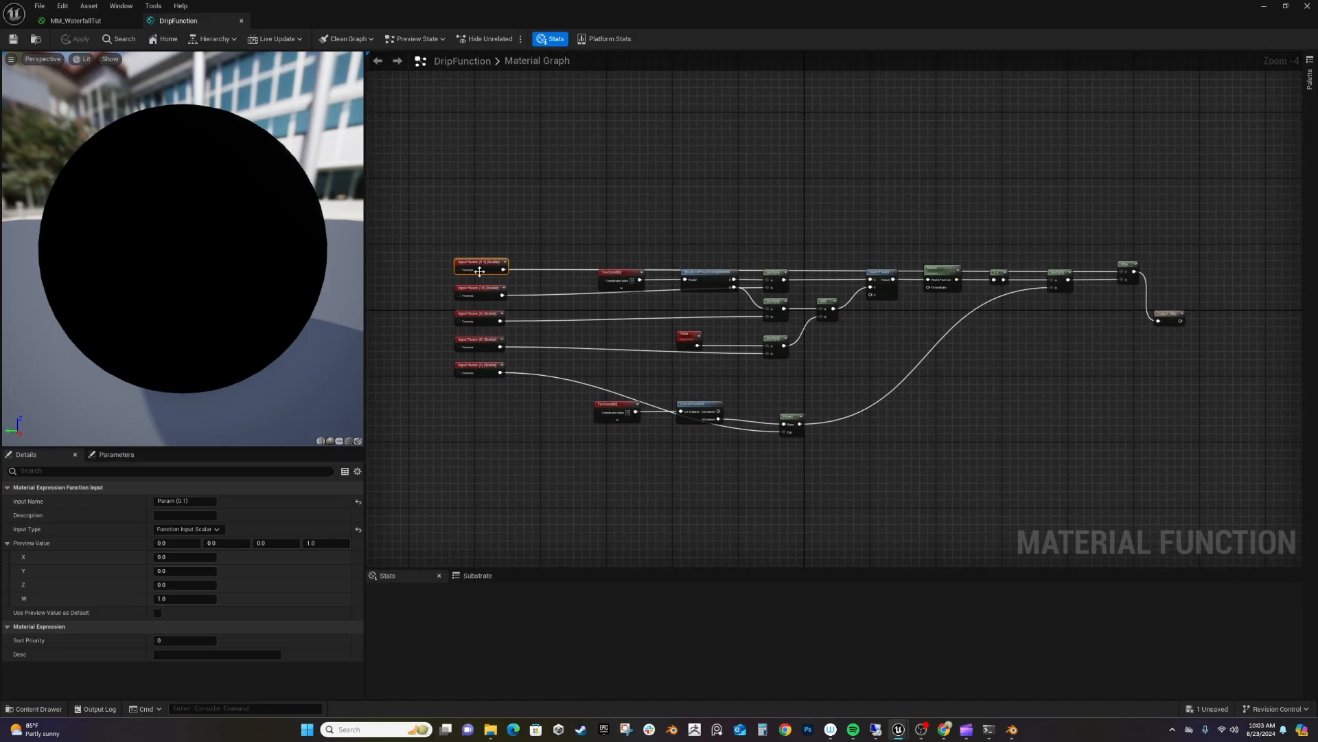
pyautogui.moveTo(485, 275); pyautogui.dragTo(1053, 256)
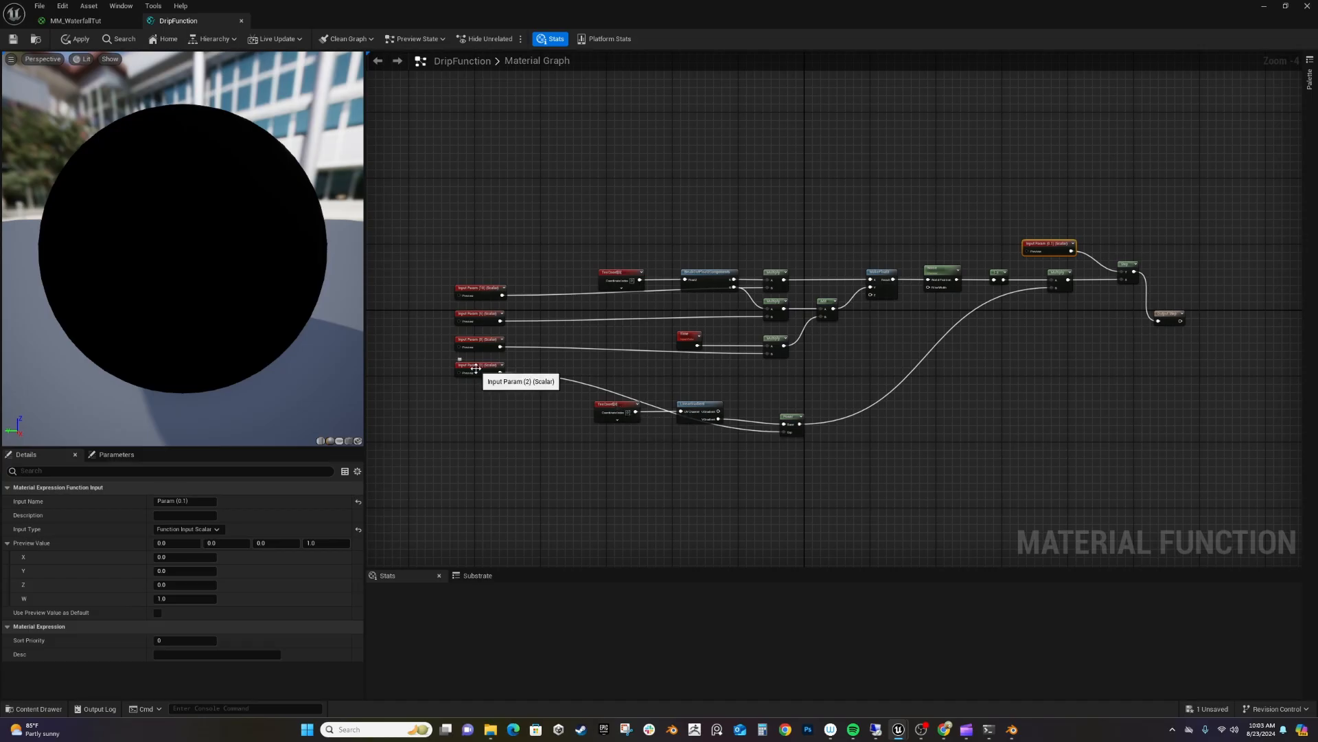
pyautogui.moveTo(475, 373); pyautogui.dragTo(697, 453)
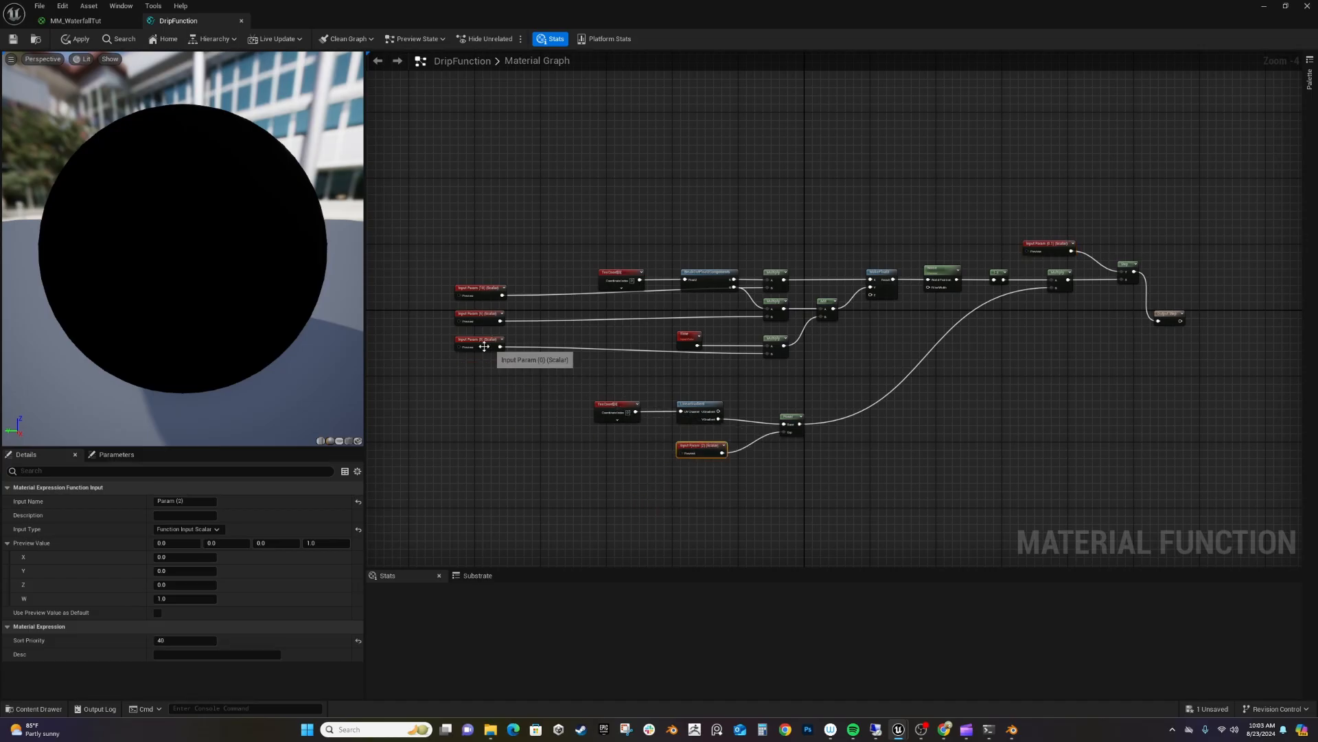
pyautogui.moveTo(490, 335); pyautogui.dragTo(702, 359)
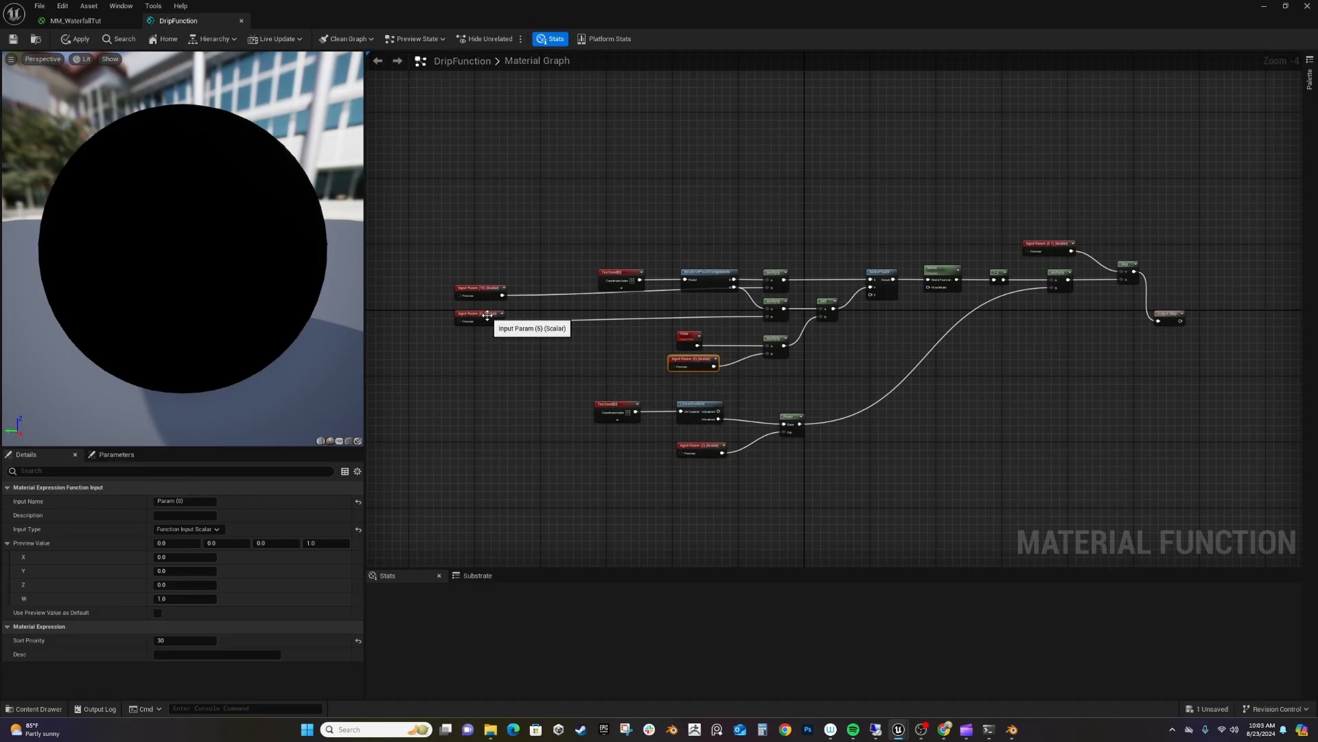
pyautogui.moveTo(480, 315); pyautogui.dragTo(699, 312)
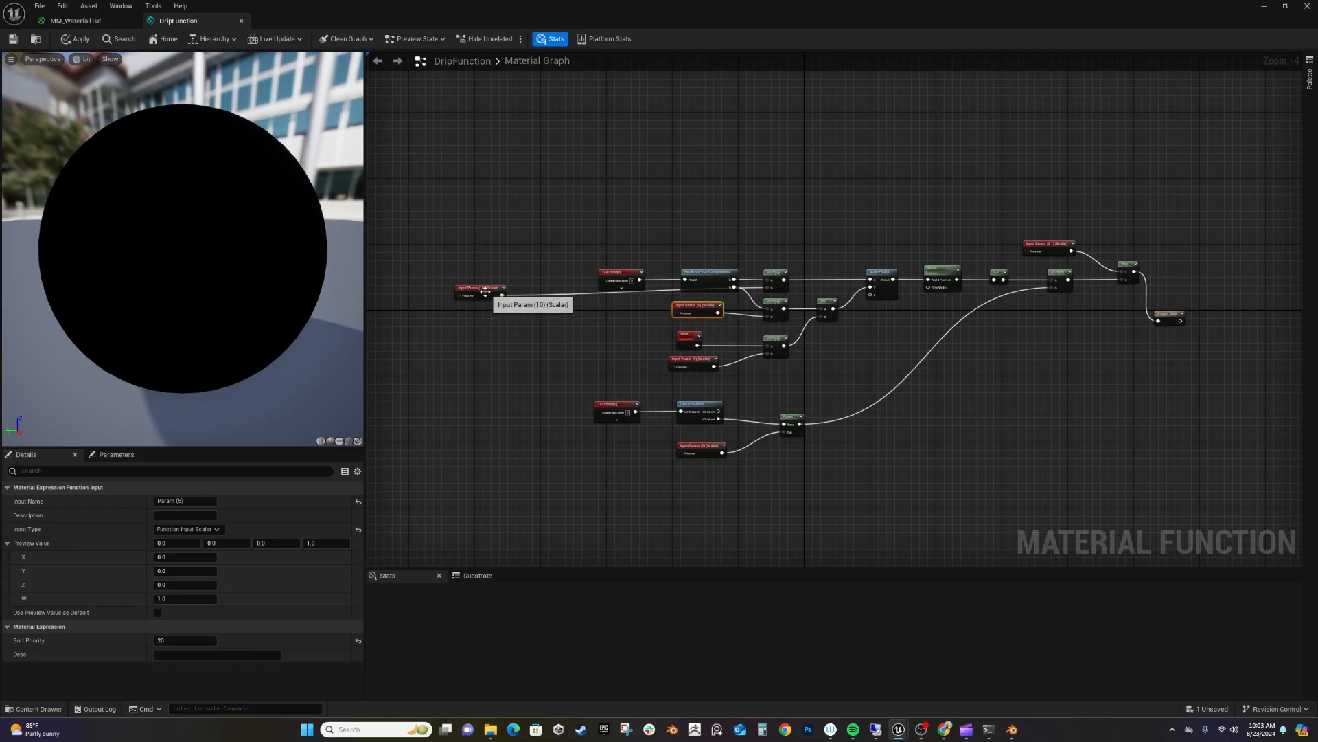
pyautogui.moveTo(484, 294); pyautogui.dragTo(706, 256)
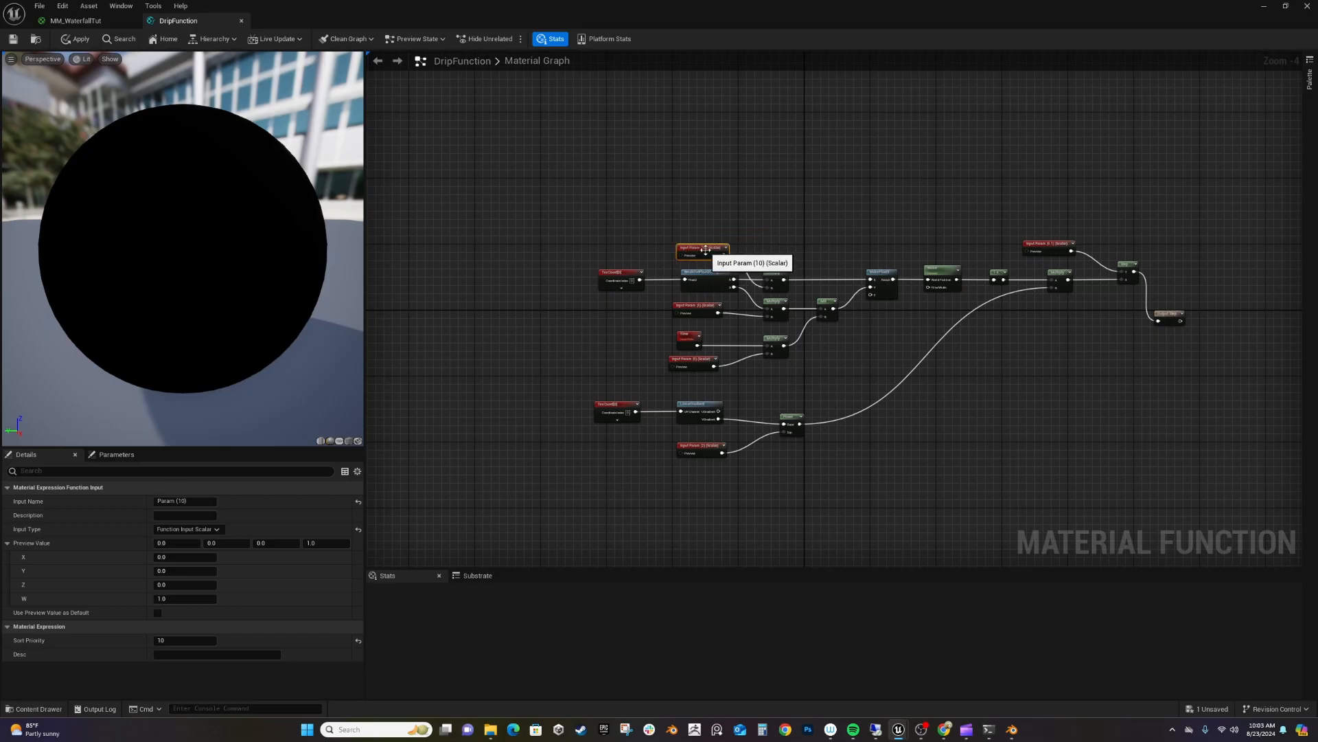
pyautogui.click(696, 313)
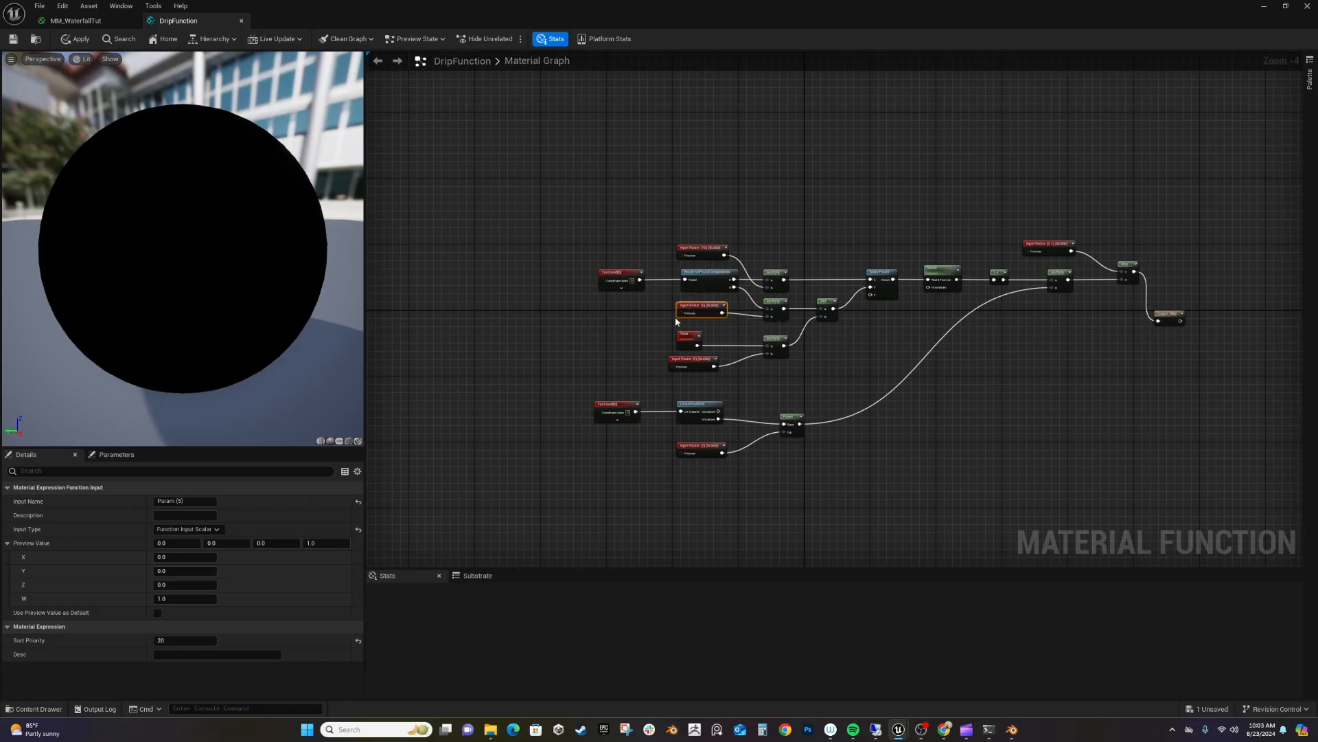
# Rename the Param (10) function input XDripScale and set its sort priority to 0.
pyautogui.click(699, 254)
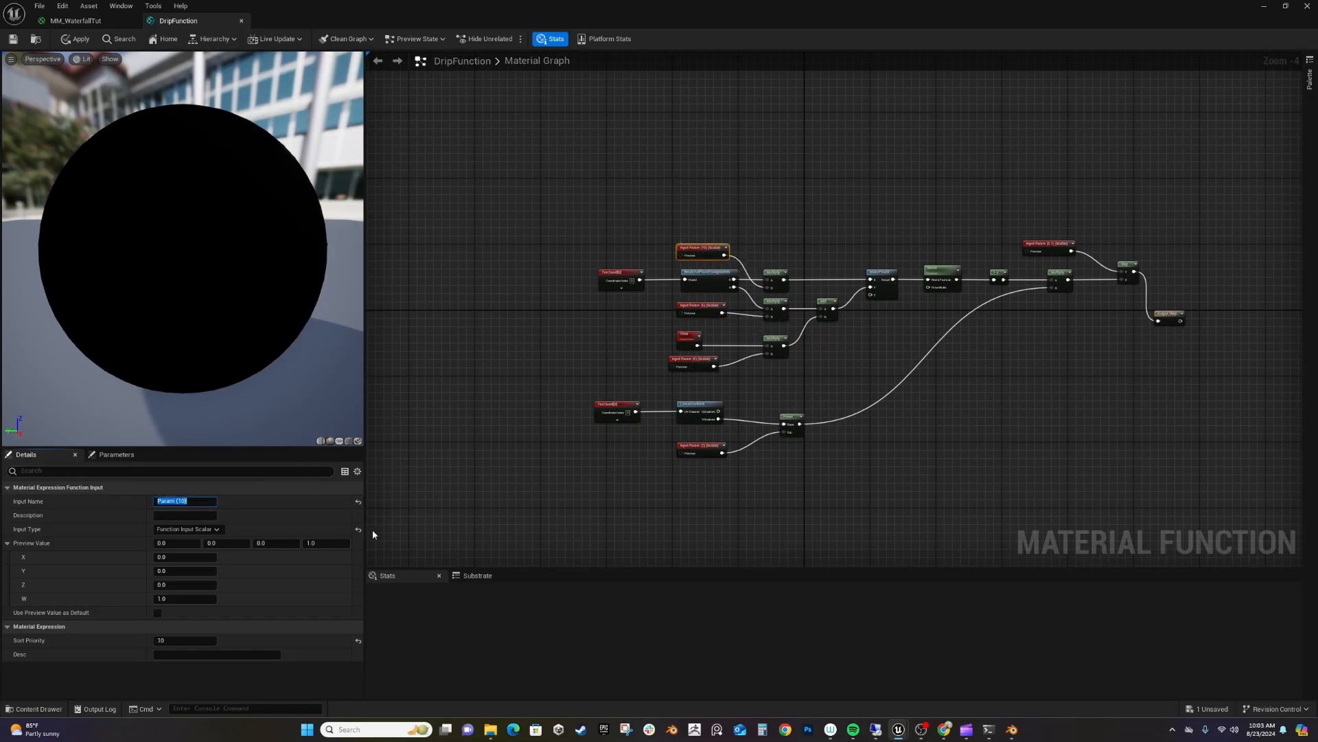
pyautogui.write('D')
pyautogui.write('ripScale')
pyautogui.press('Return')
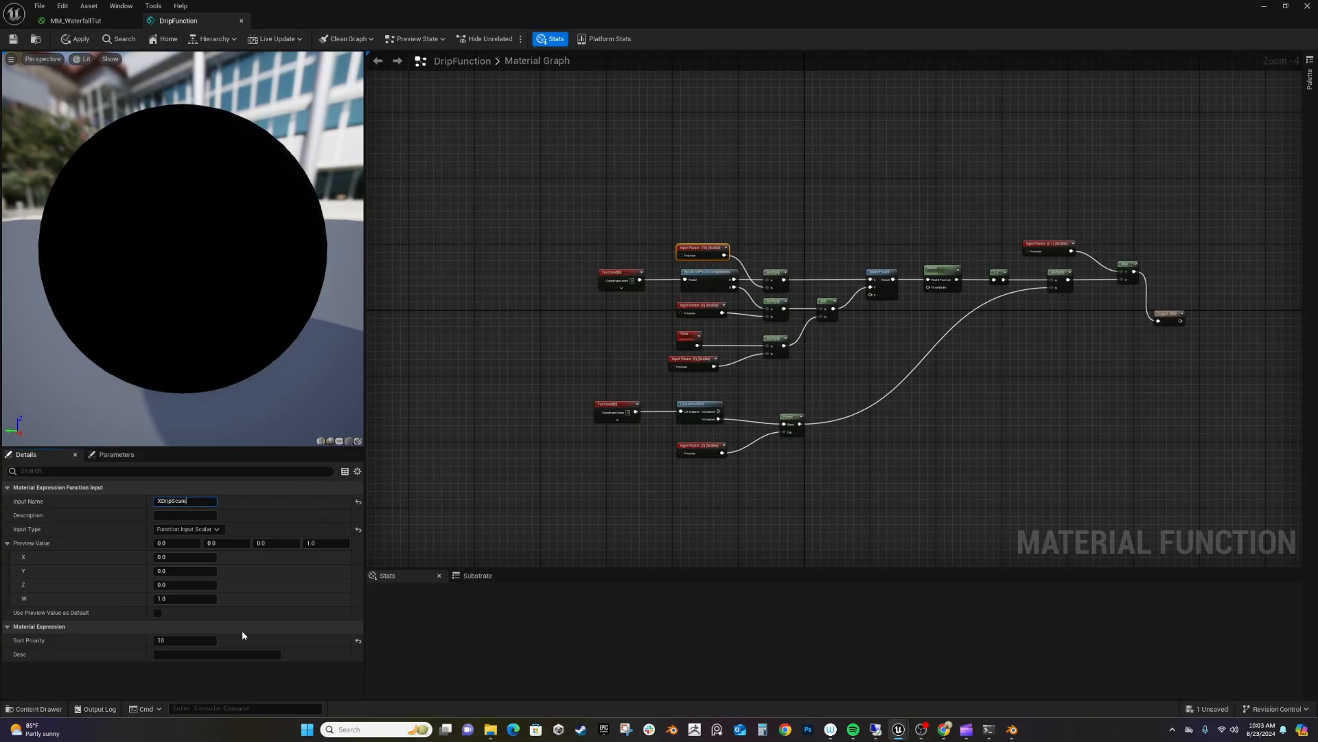
pyautogui.click(173, 641)
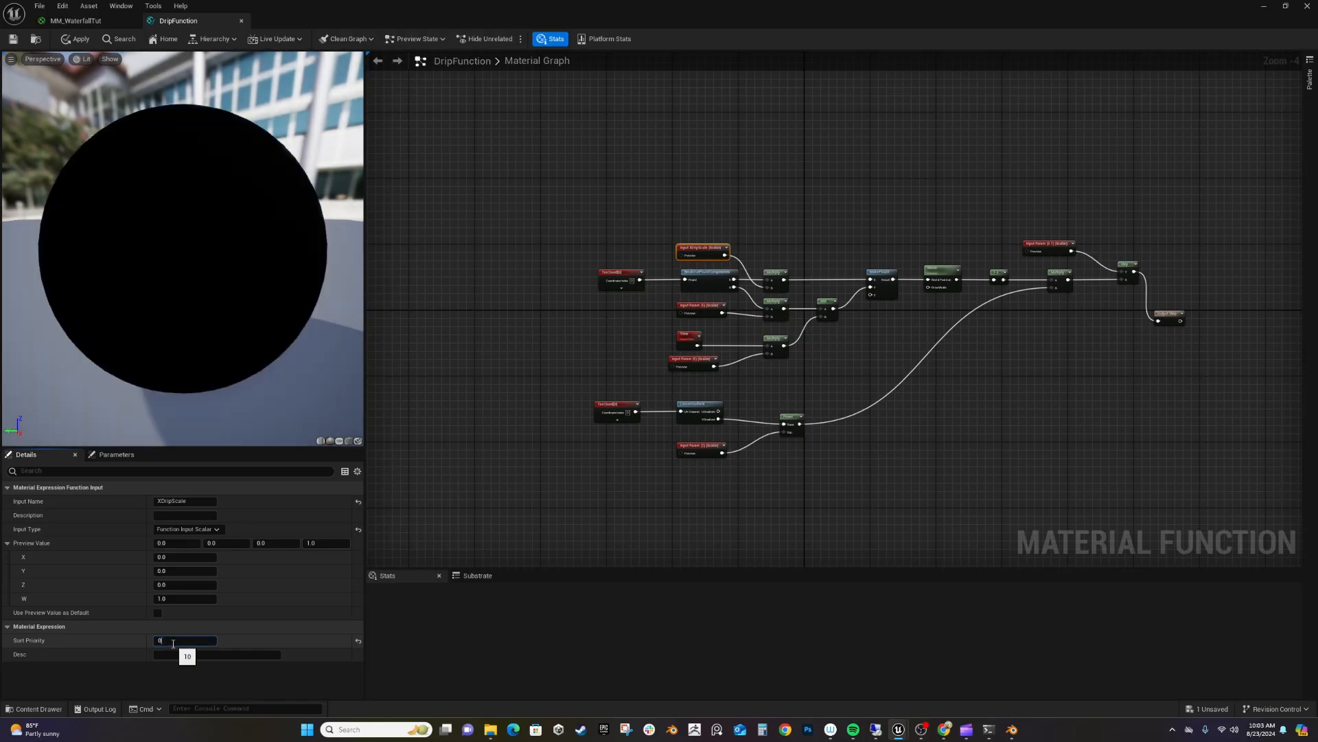
pyautogui.press('Return')
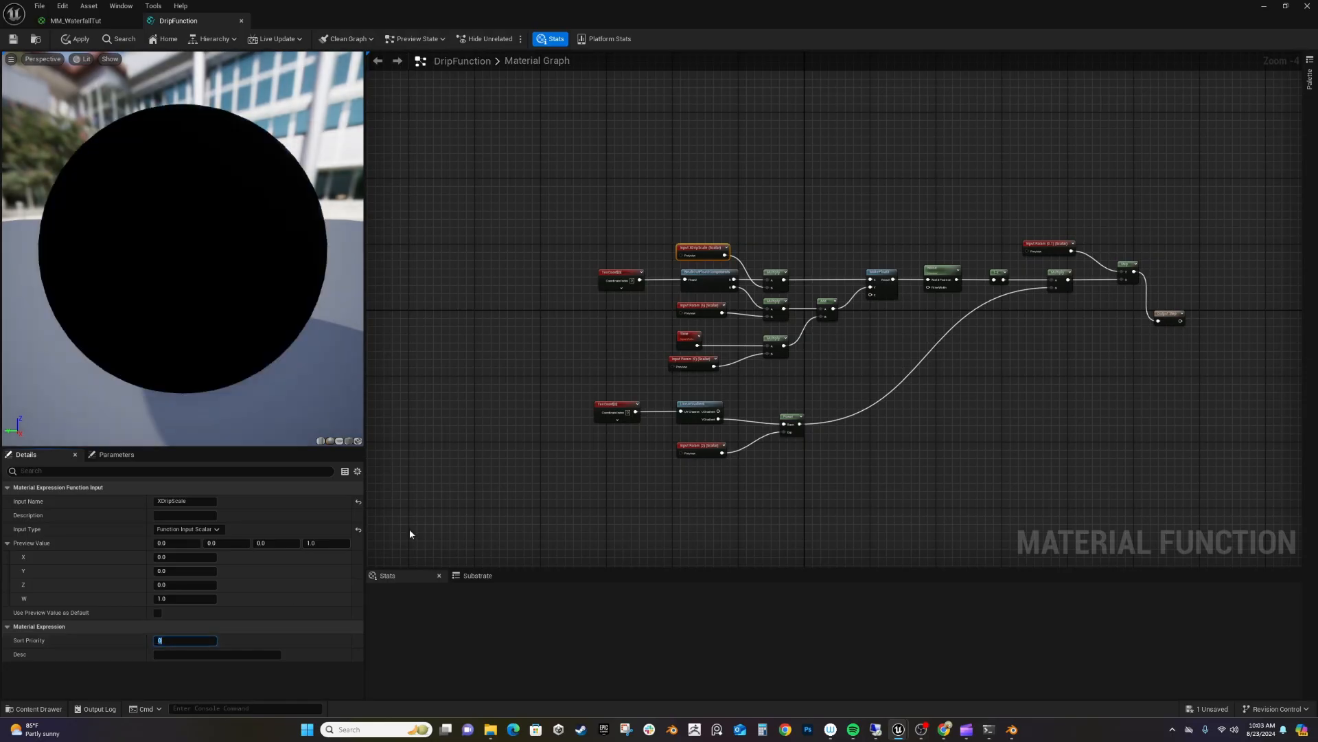
# Rename the remaining function inputs YDripScale, DripScrollSpeed, DripGradientLine and DripStep, and give them ascending sort priorities in that order.
pyautogui.click(699, 305)
pyautogui.click(209, 500)
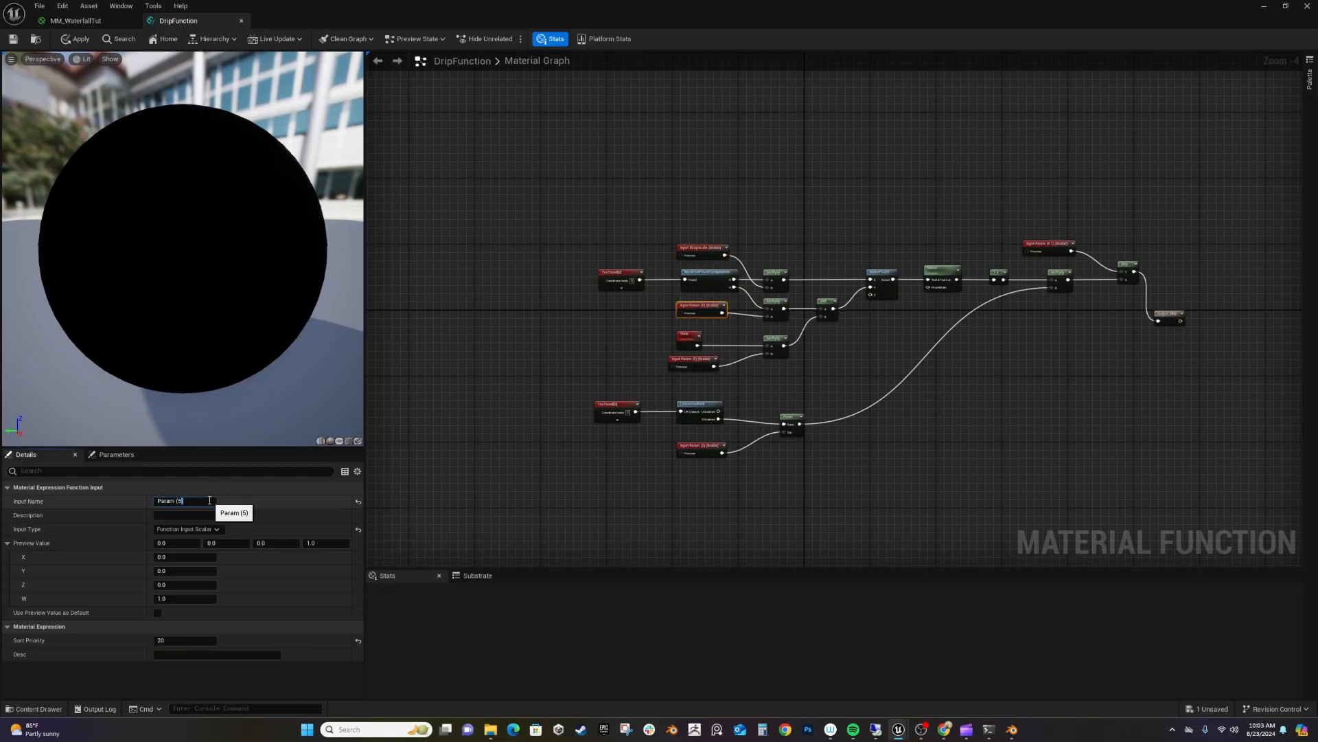
pyautogui.moveTo(210, 500); pyautogui.dragTo(153, 509)
pyautogui.click(166, 639)
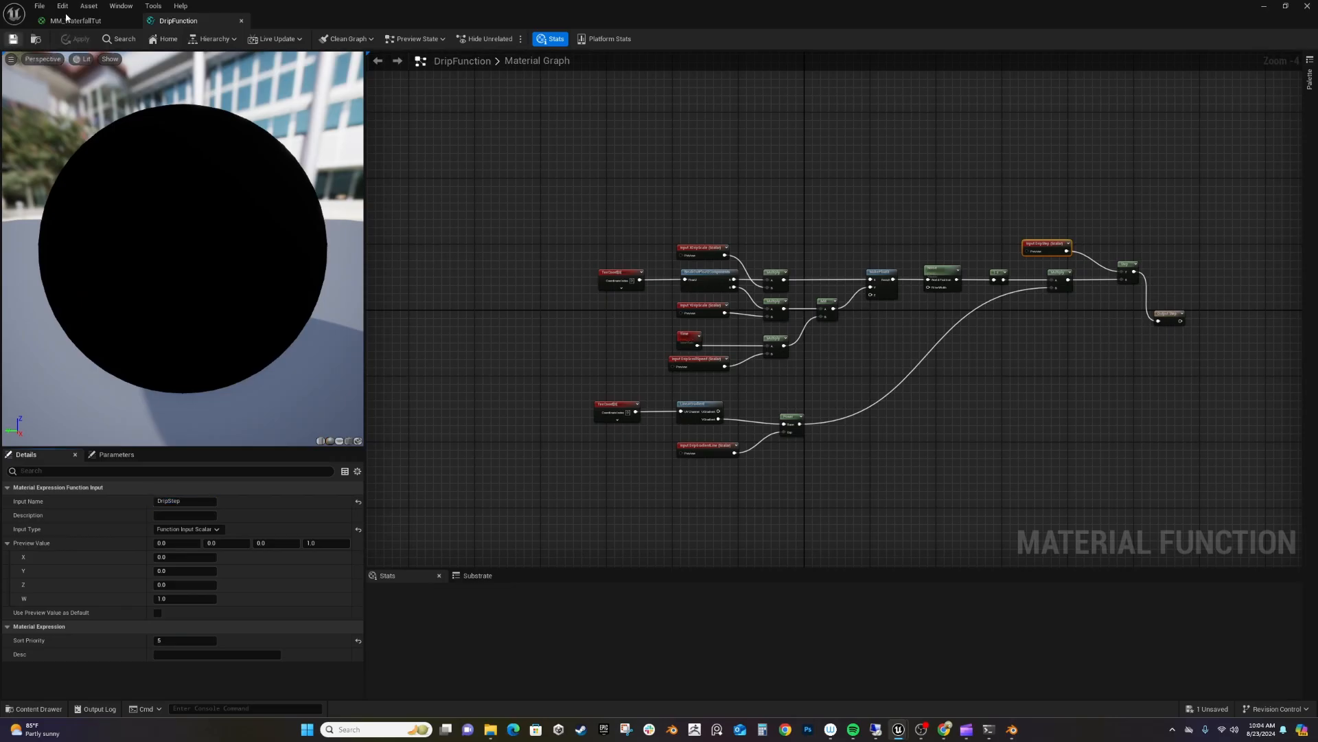
# Return to the MM_WaterfallTut graph and move the DripFunction node close to the column of parameters.
pyautogui.click(72, 21)
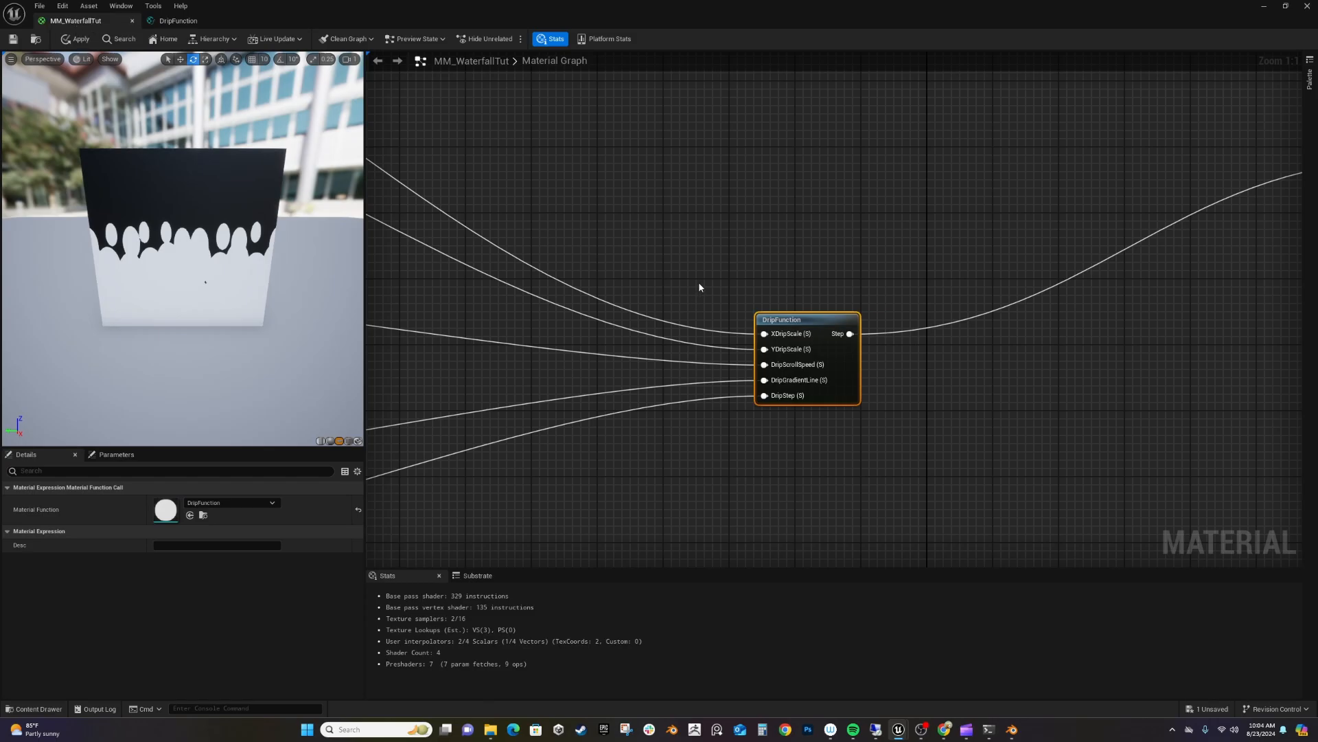
pyautogui.moveTo(718, 453); pyautogui.dragTo(814, 429, button='right')
pyautogui.scroll(-4, 815, 428)
pyautogui.moveTo(736, 468); pyautogui.dragTo(788, 455, button='right')
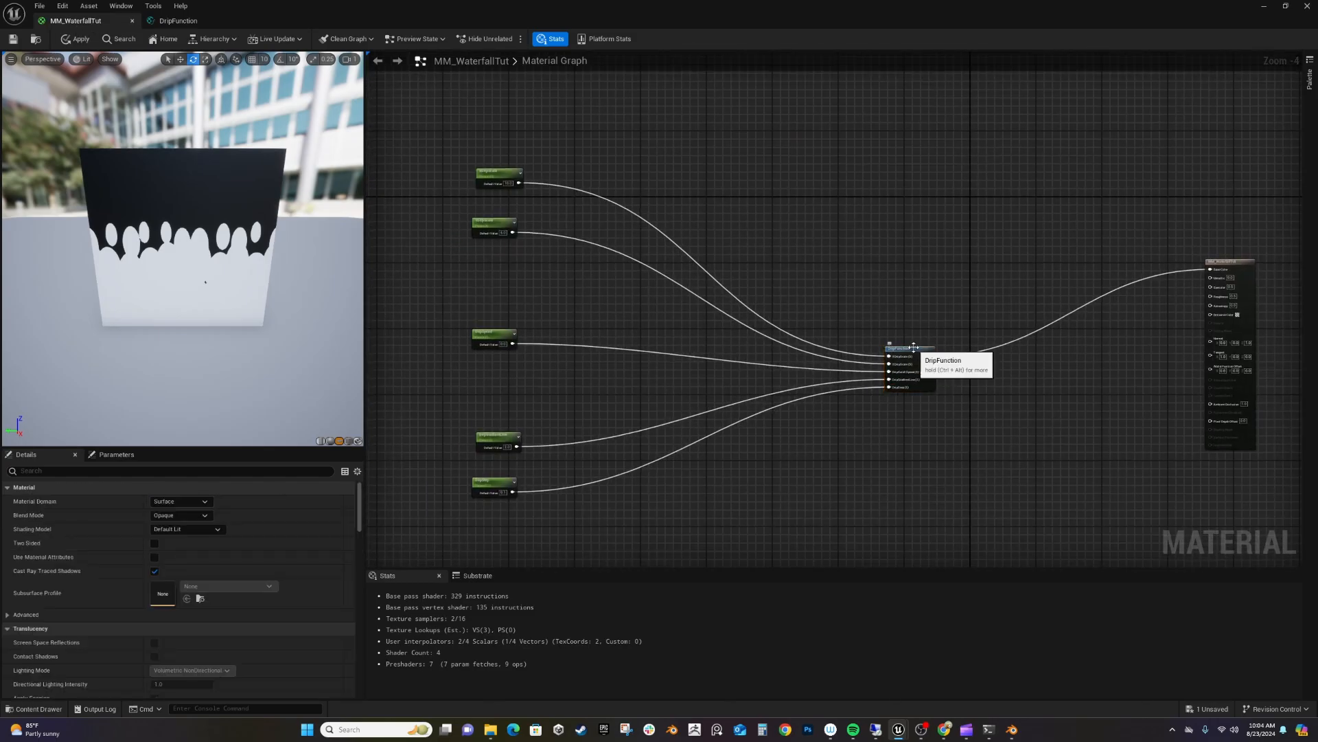
pyautogui.moveTo(915, 349); pyautogui.dragTo(615, 278)
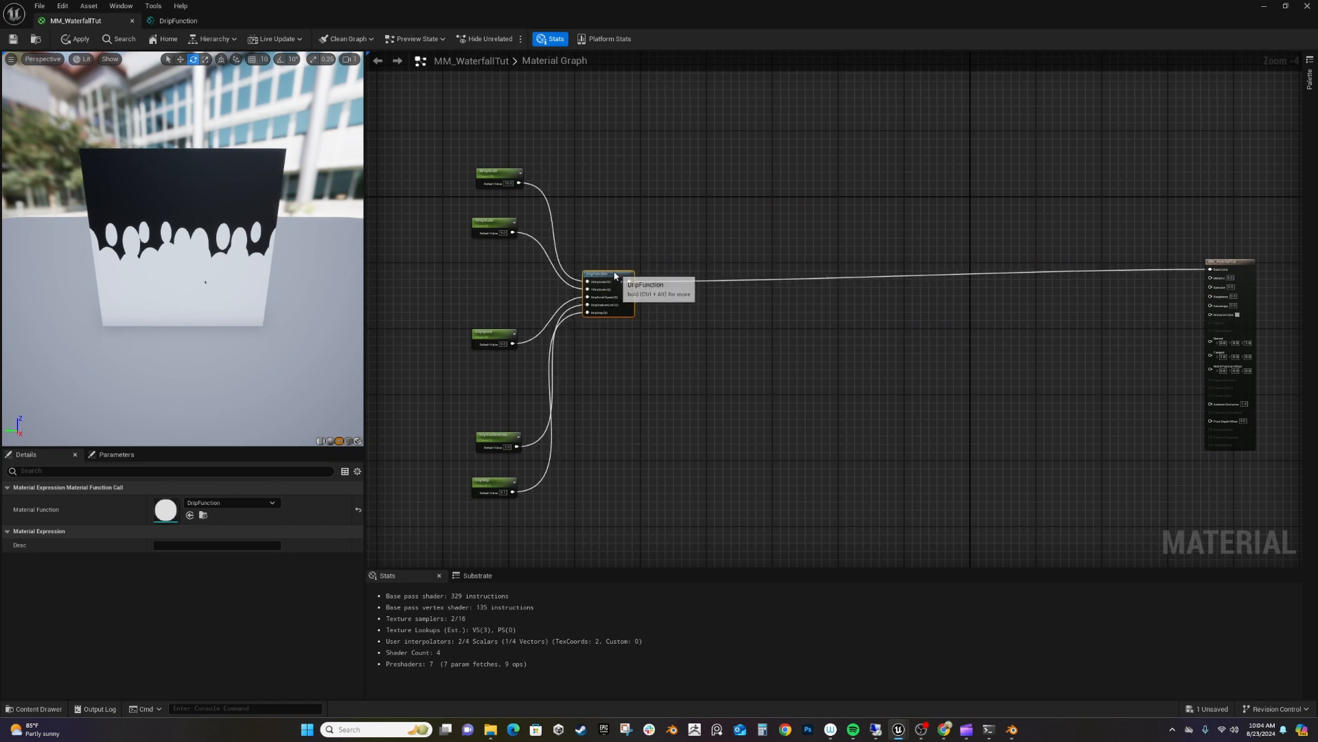
# Stack XDripScale, YDripScale, DripSpeed, DripGradientLine and DripStep in a compact column in front of the DripFunction node.
pyautogui.moveTo(479, 228); pyautogui.dragTo(479, 273)
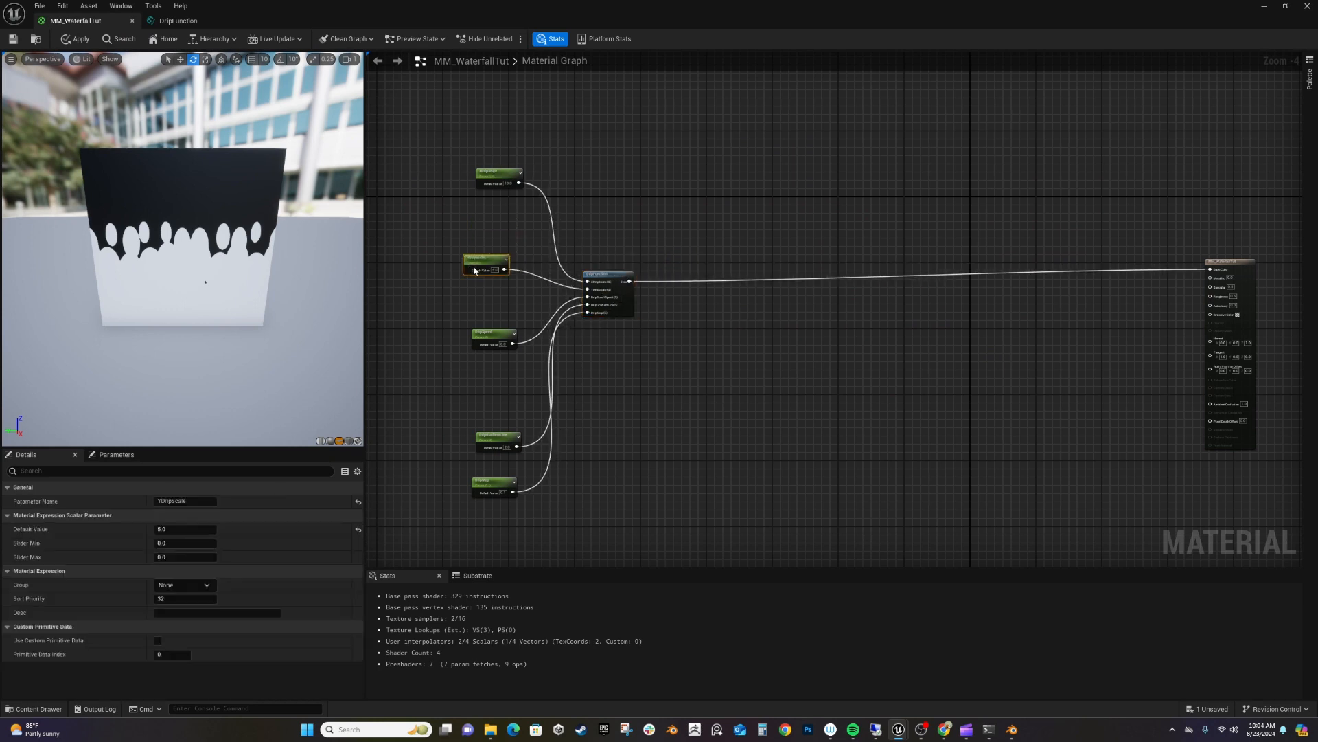
pyautogui.moveTo(497, 173); pyautogui.dragTo(489, 243)
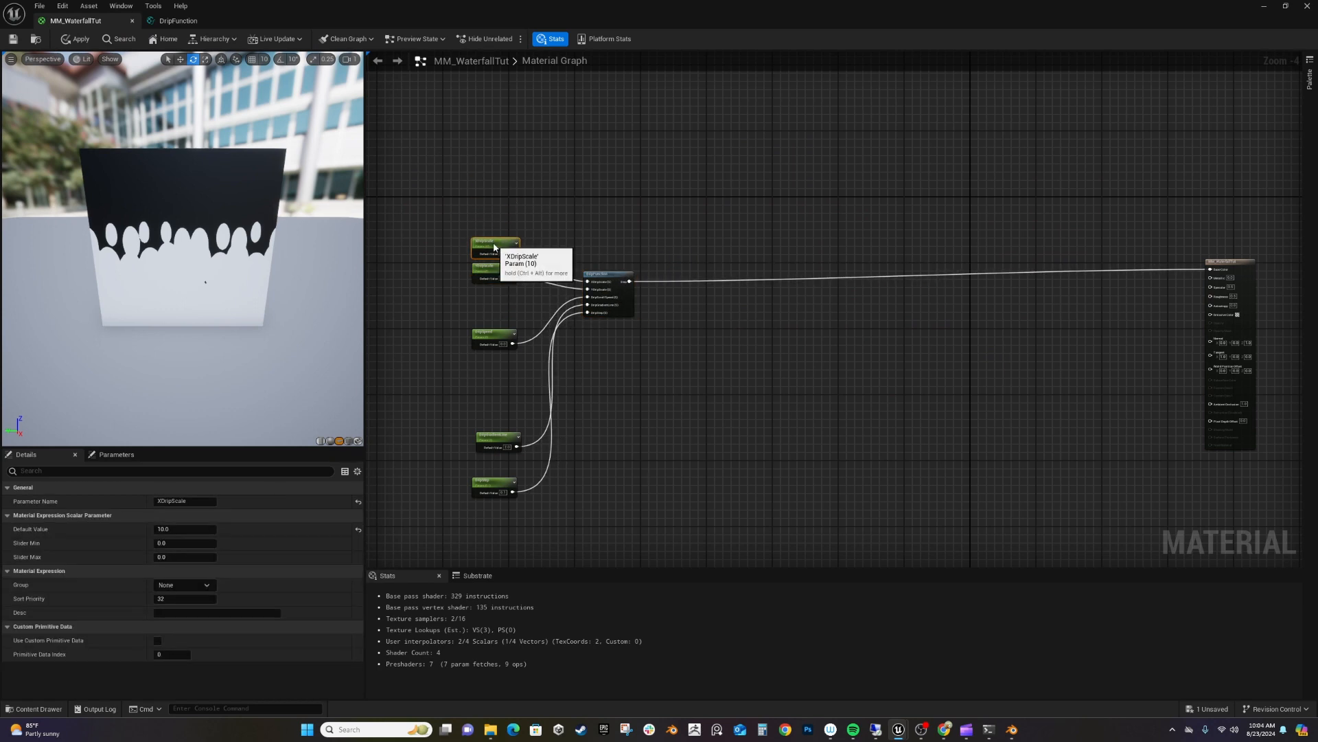
pyautogui.moveTo(493, 336); pyautogui.dragTo(494, 296)
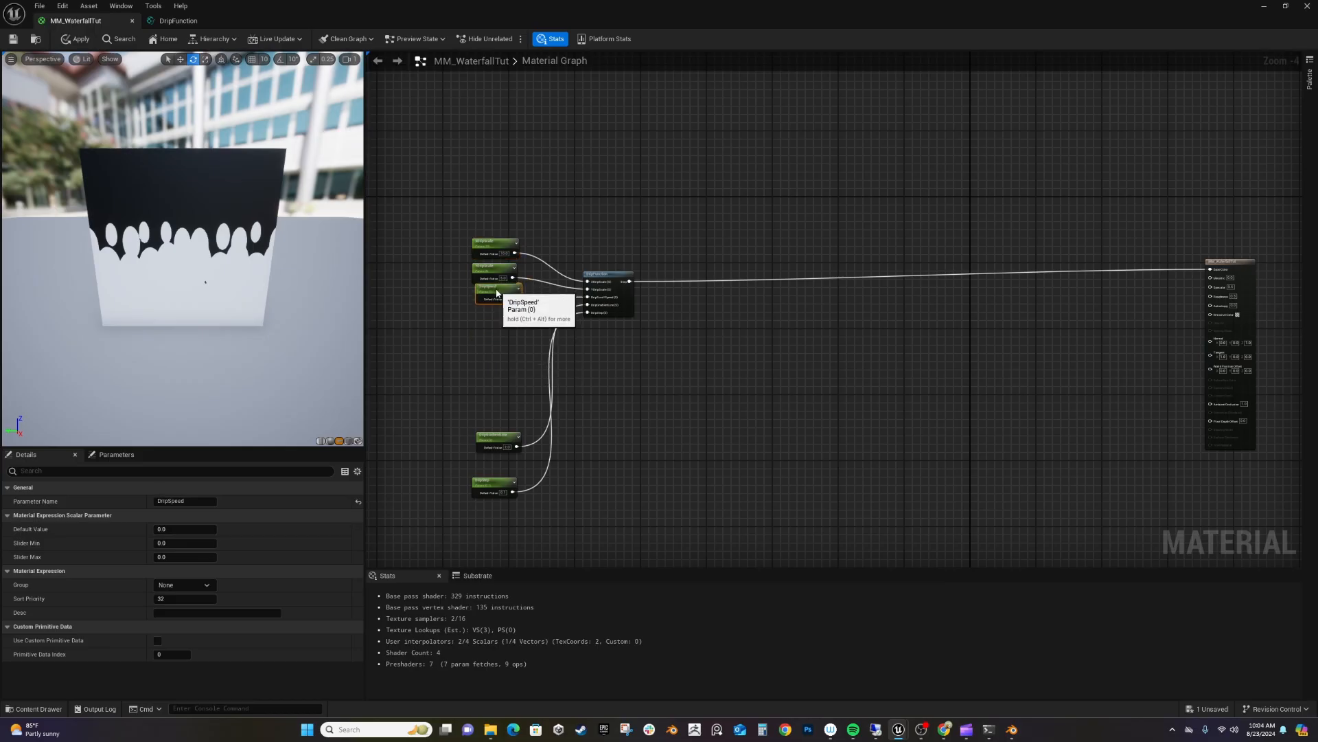
pyautogui.moveTo(495, 439); pyautogui.dragTo(494, 319)
pyautogui.moveTo(489, 481); pyautogui.dragTo(489, 341)
# Add a Lerp node next to DripFunction with the Step output connected only to its Alpha input.
pyautogui.moveTo(642, 328); pyautogui.dragTo(648, 365, button='right')
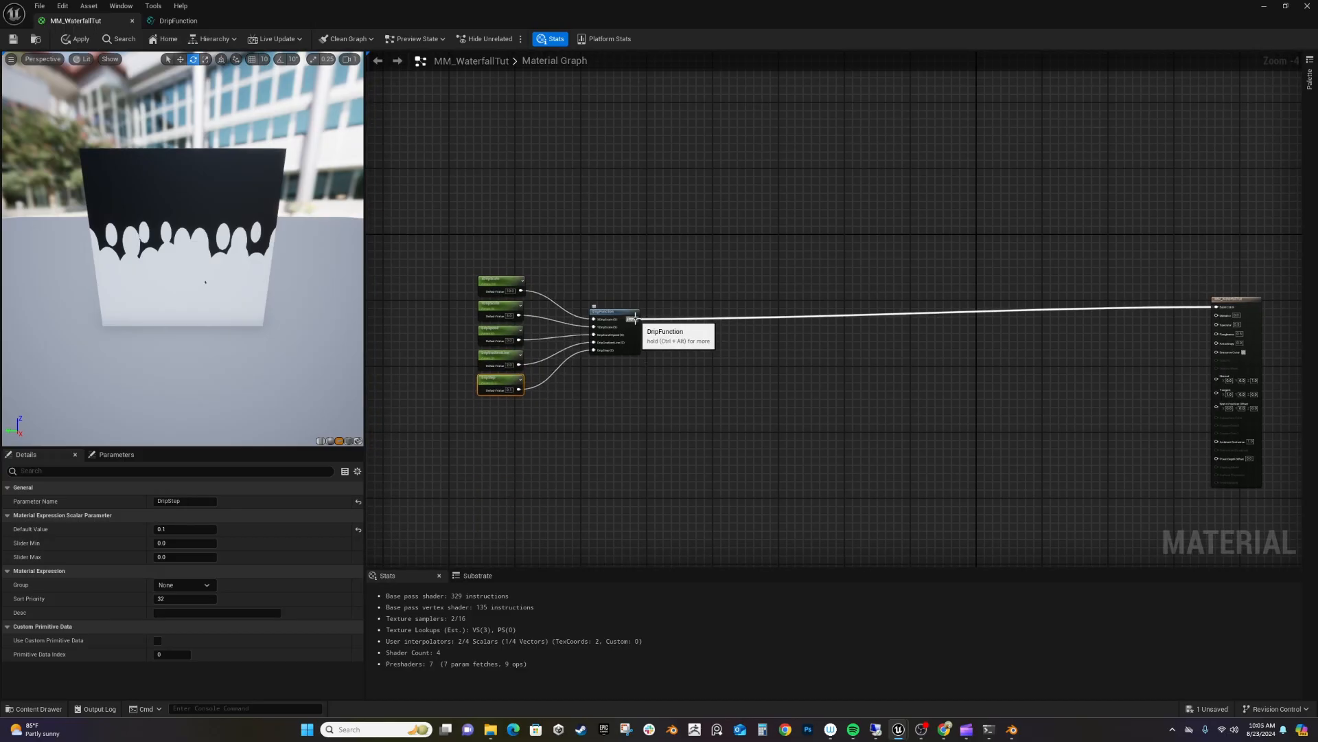
pyautogui.moveTo(637, 321); pyautogui.dragTo(823, 338)
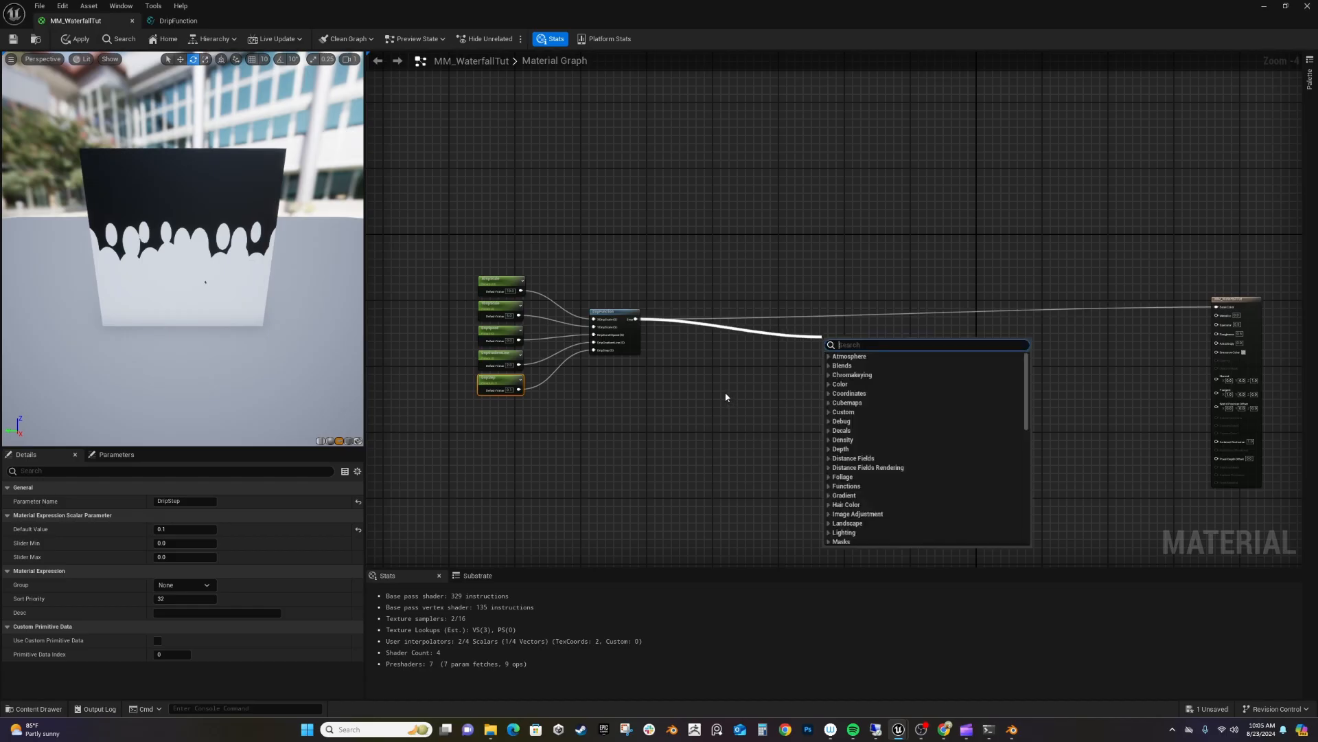
pyautogui.write('lerp')
pyautogui.press('Return')
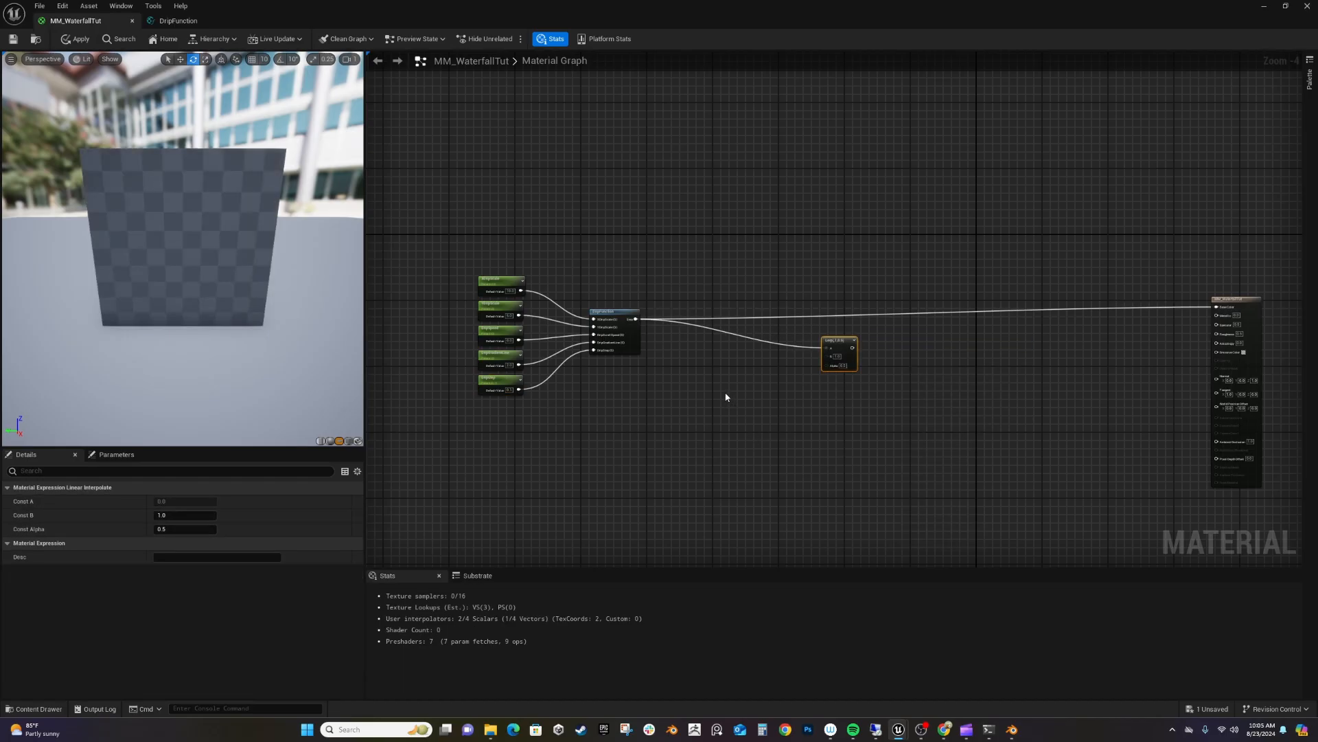
pyautogui.moveTo(635, 319); pyautogui.dragTo(827, 366)
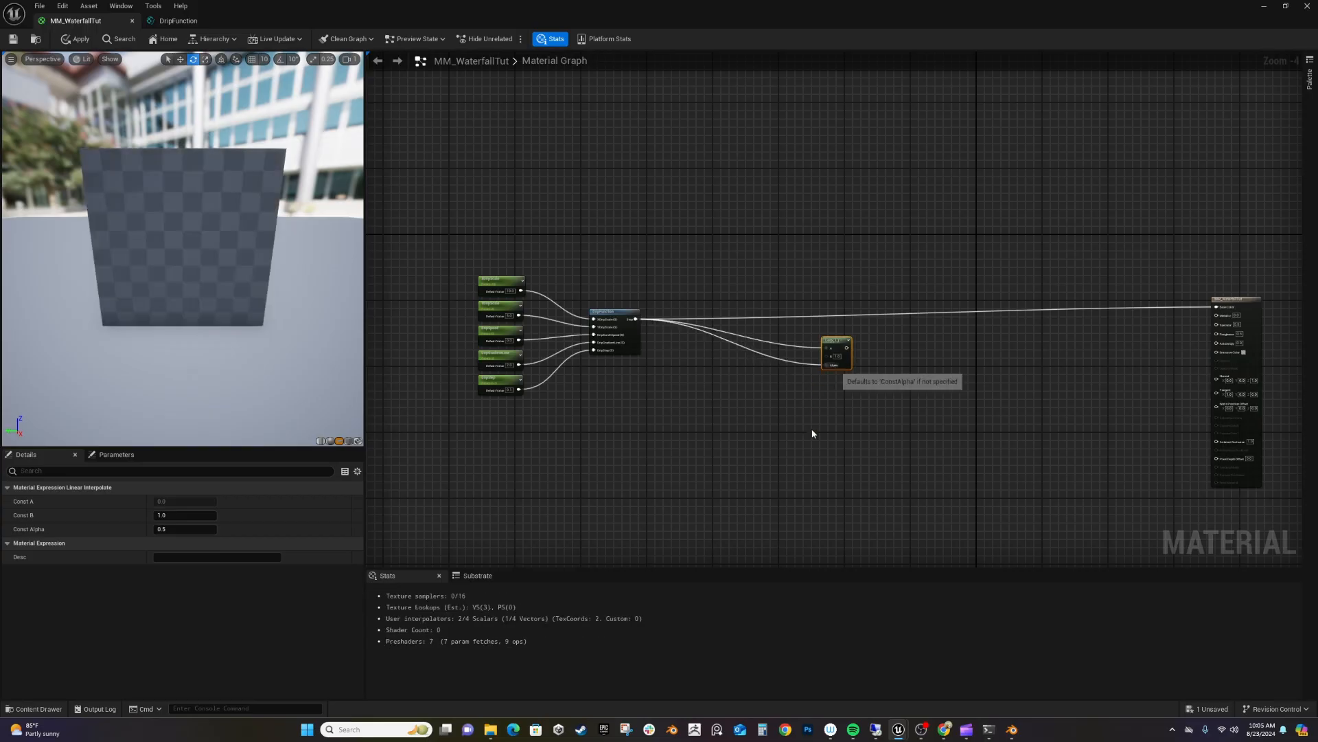
pyautogui.keyDown('alt'); pyautogui.click(827, 348); pyautogui.keyUp('alt')
pyautogui.moveTo(834, 344); pyautogui.dragTo(707, 297)
pyautogui.scroll(5, 707, 297)
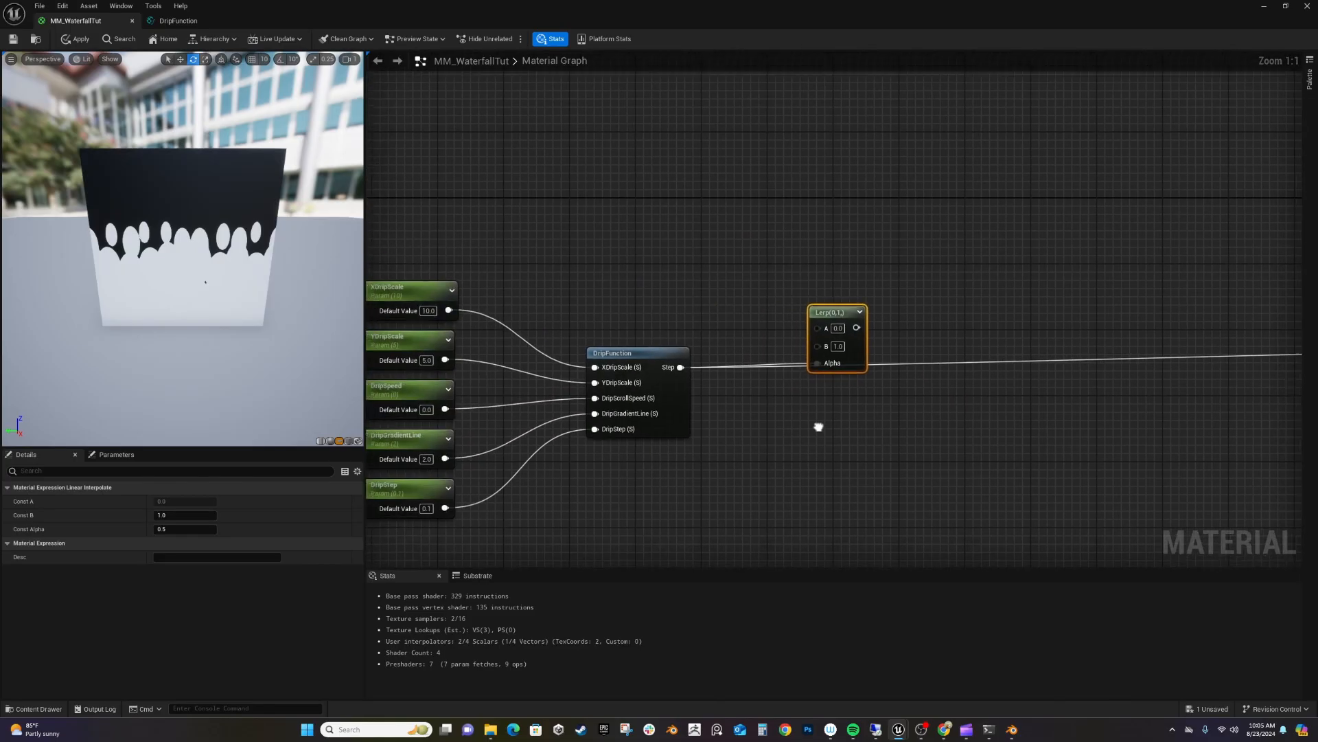
# Add a Constant3Vector node connected to the Lerp's A input and place it above DripFunction.
pyautogui.moveTo(875, 337); pyautogui.dragTo(746, 204)
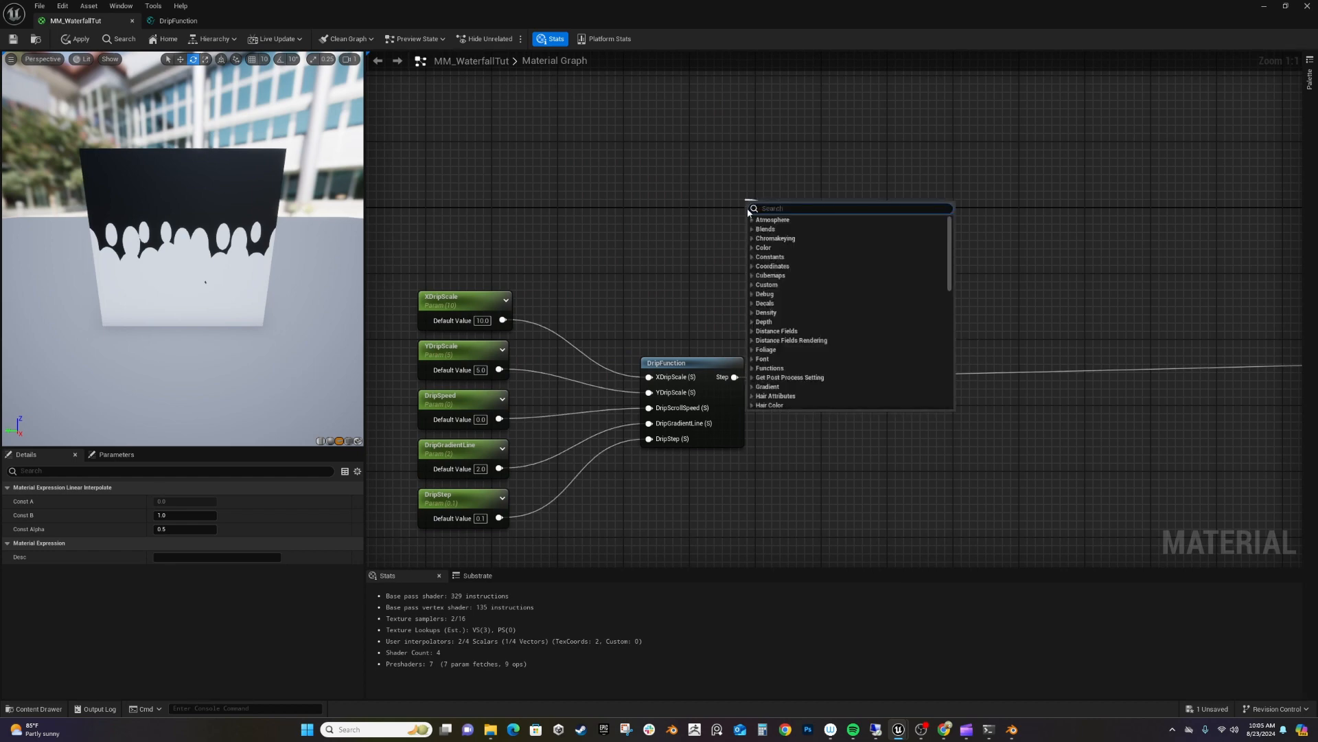
pyautogui.write('cons')
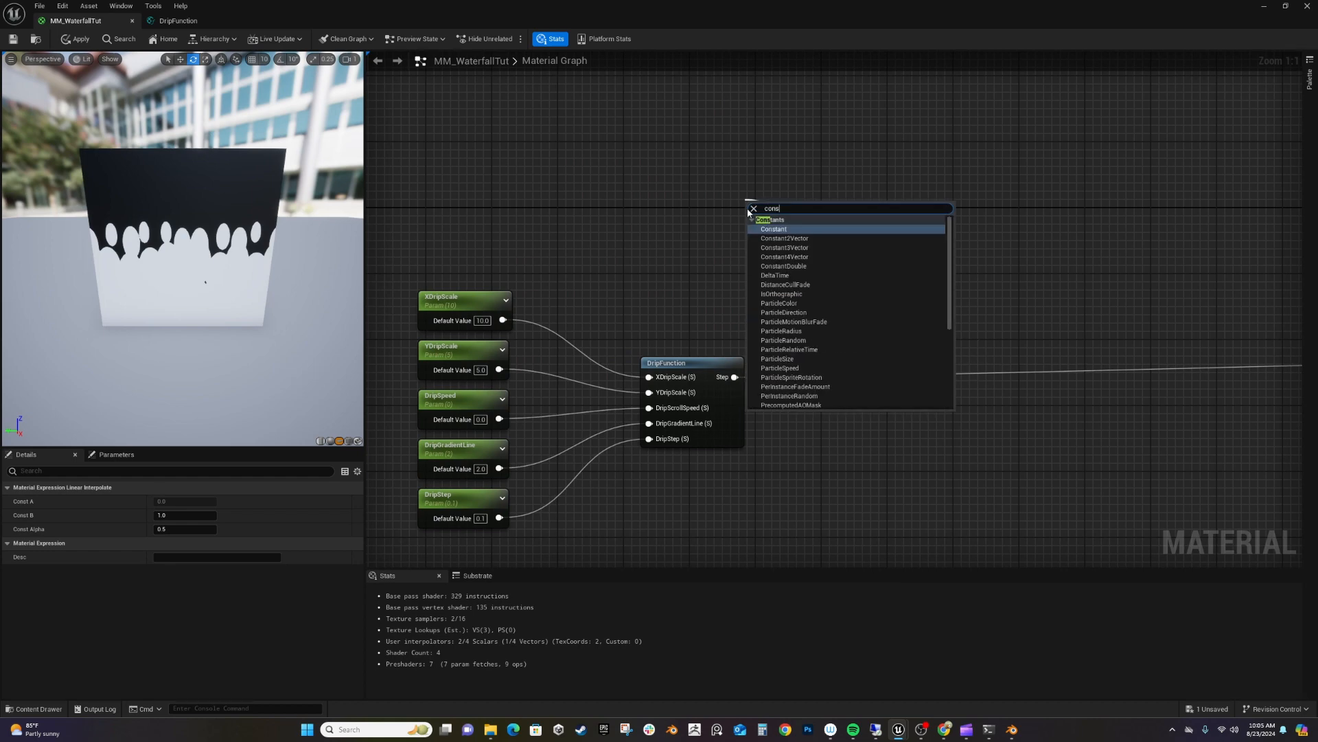
pyautogui.click(780, 247)
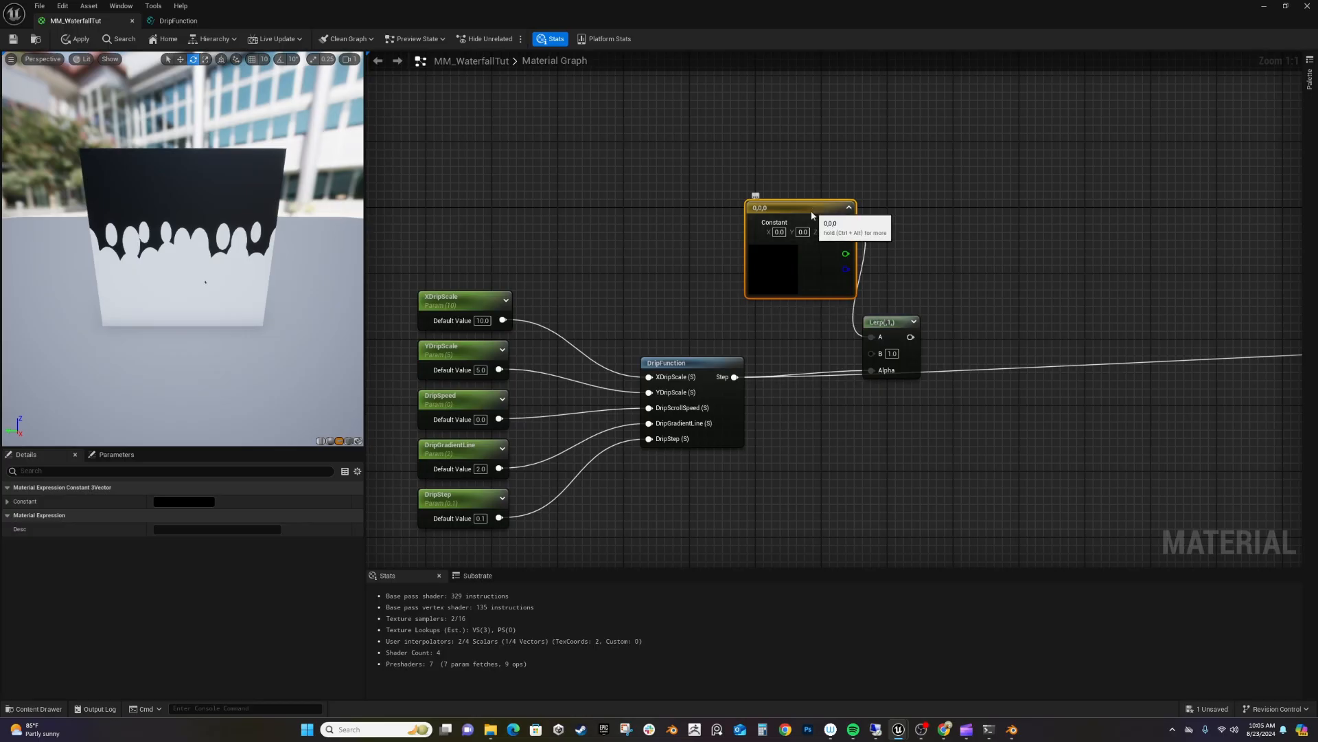
pyautogui.moveTo(812, 216); pyautogui.dragTo(706, 190)
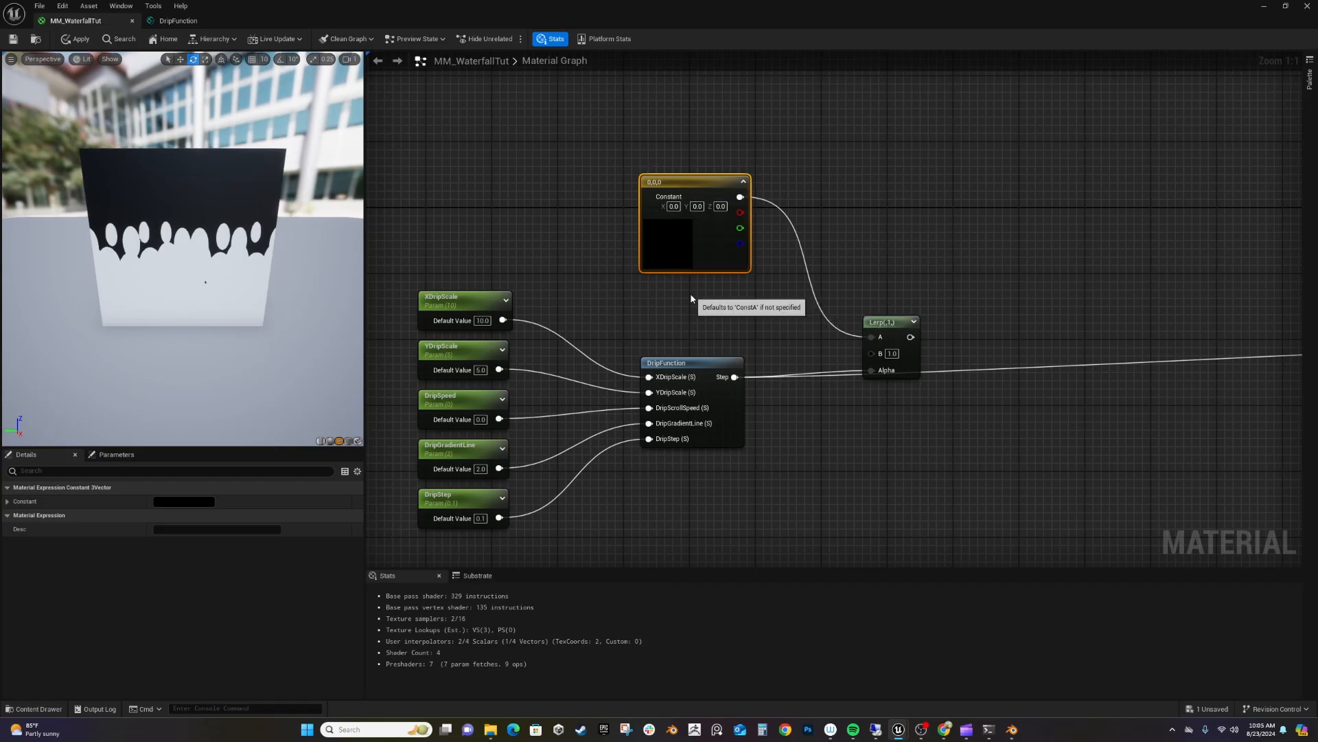
# Duplicate the Constant3Vector, arrange the two one above the other and connect the copy to the Lerp's B input.
pyautogui.hotkey('ctrl', 'd')
pyautogui.moveTo(734, 297); pyautogui.dragTo(695, 262)
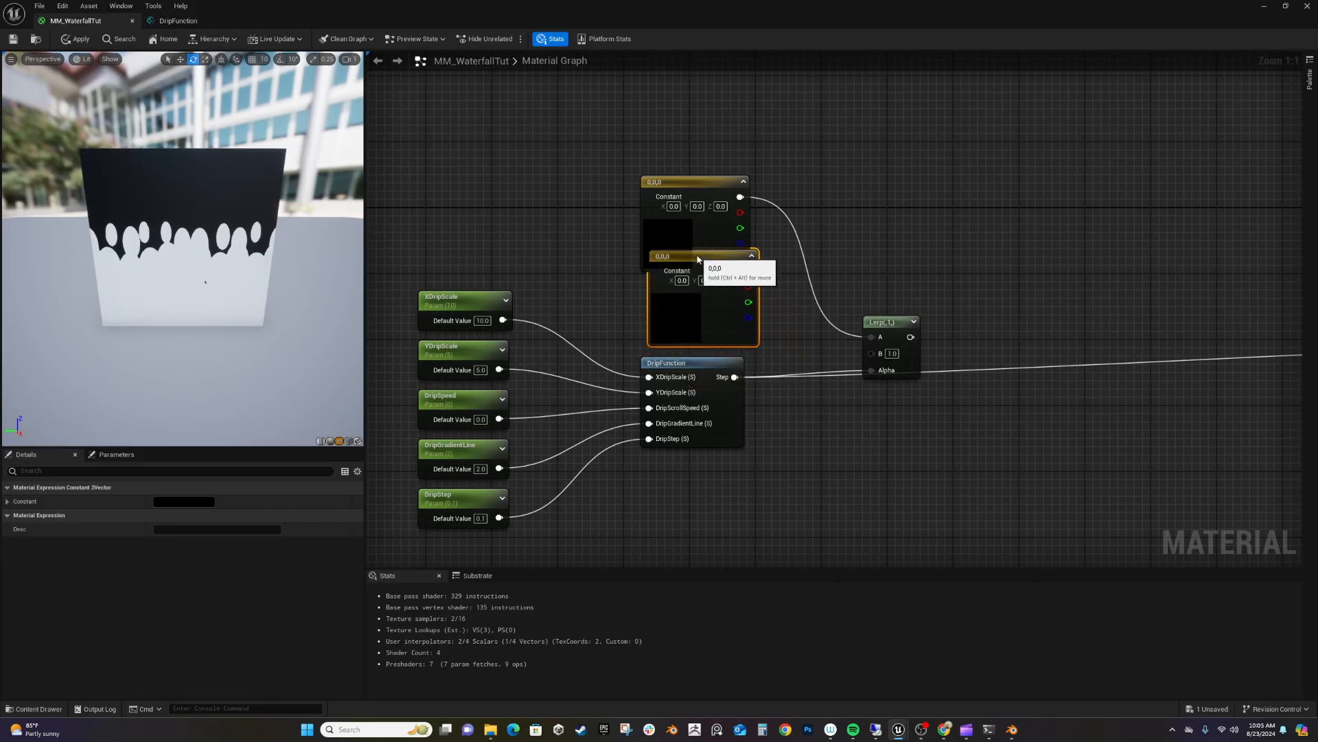
pyautogui.moveTo(715, 195); pyautogui.dragTo(730, 152)
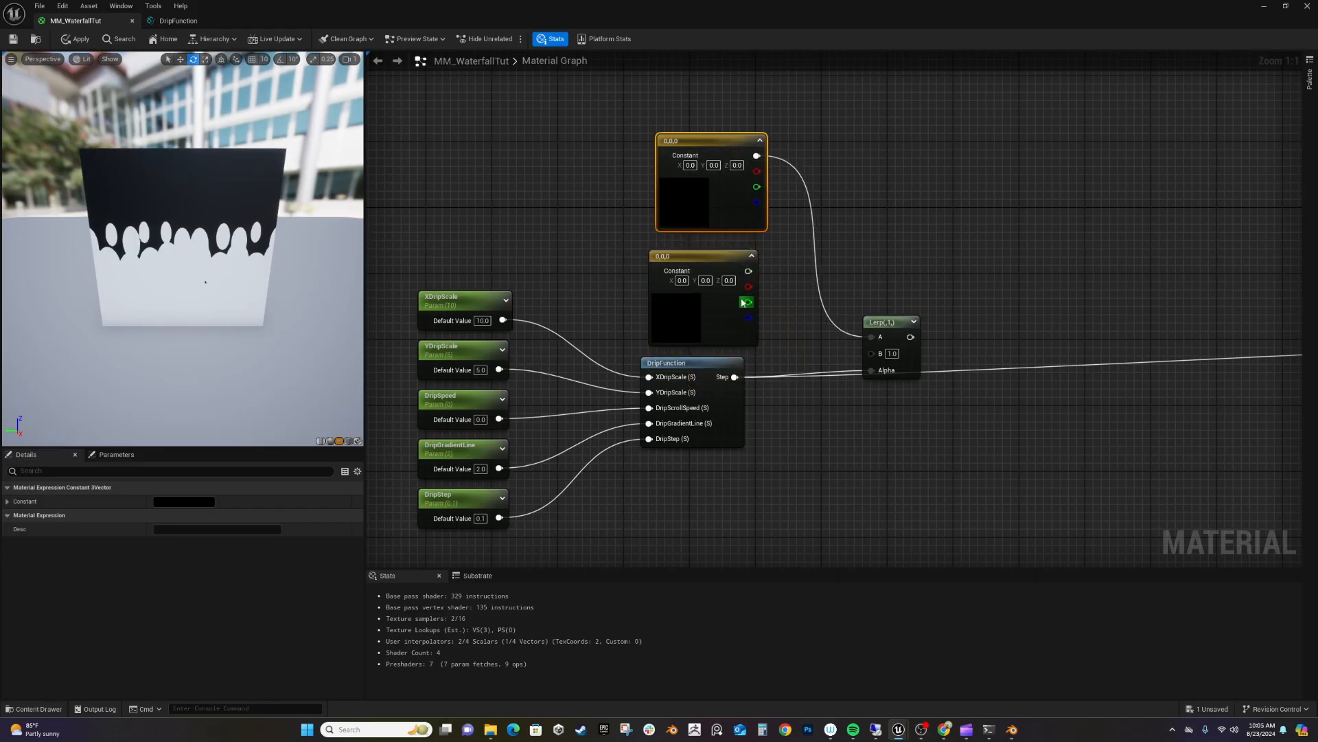
pyautogui.moveTo(749, 271); pyautogui.dragTo(876, 356)
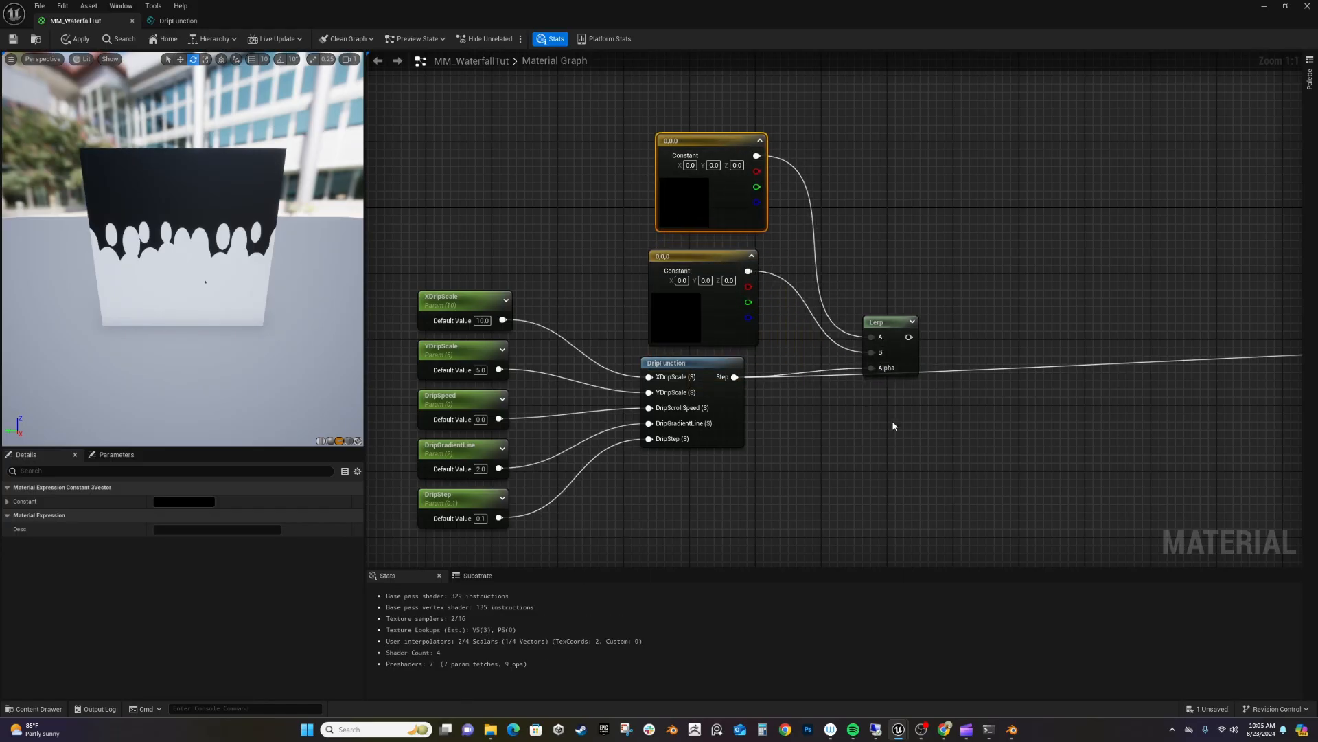
# Move the material result node close to the Lerp and connect the Lerp output to Base Color, replacing the existing connection.
pyautogui.scroll(-5, 707, 418)
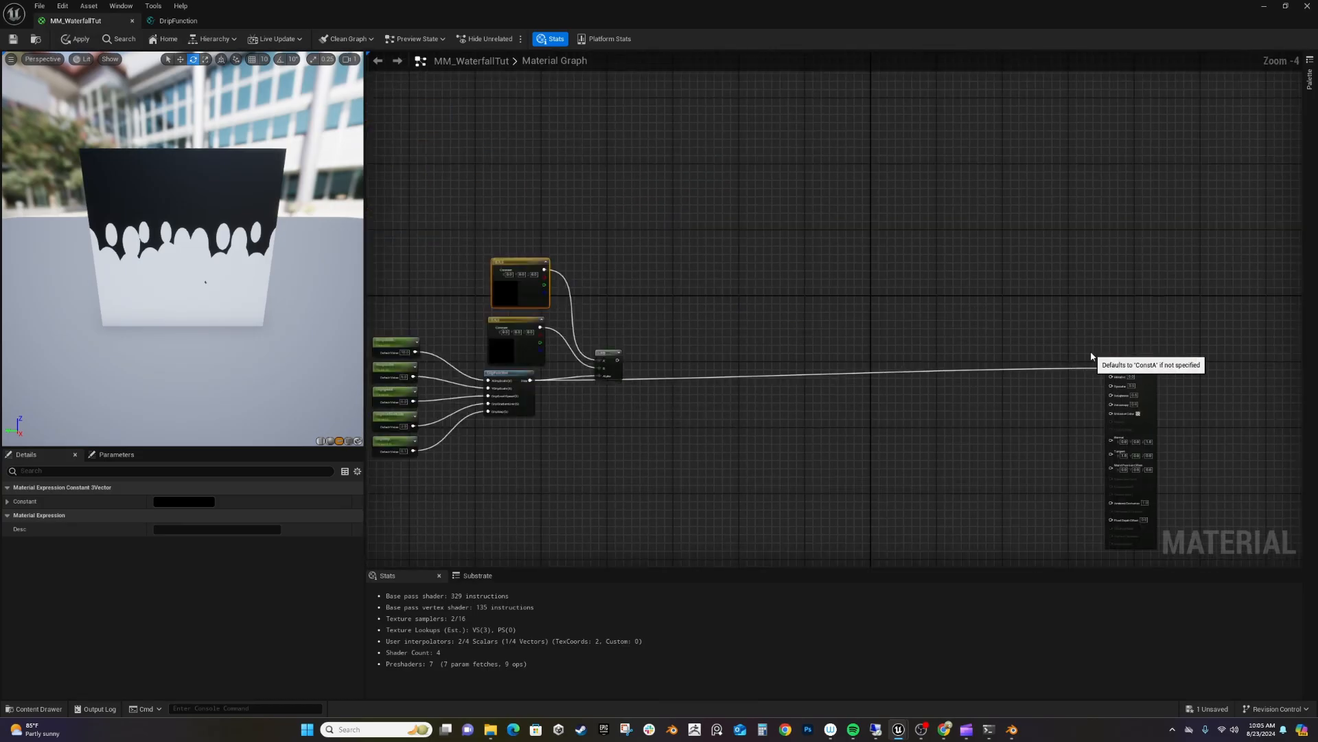
pyautogui.moveTo(1133, 360); pyautogui.dragTo(703, 362)
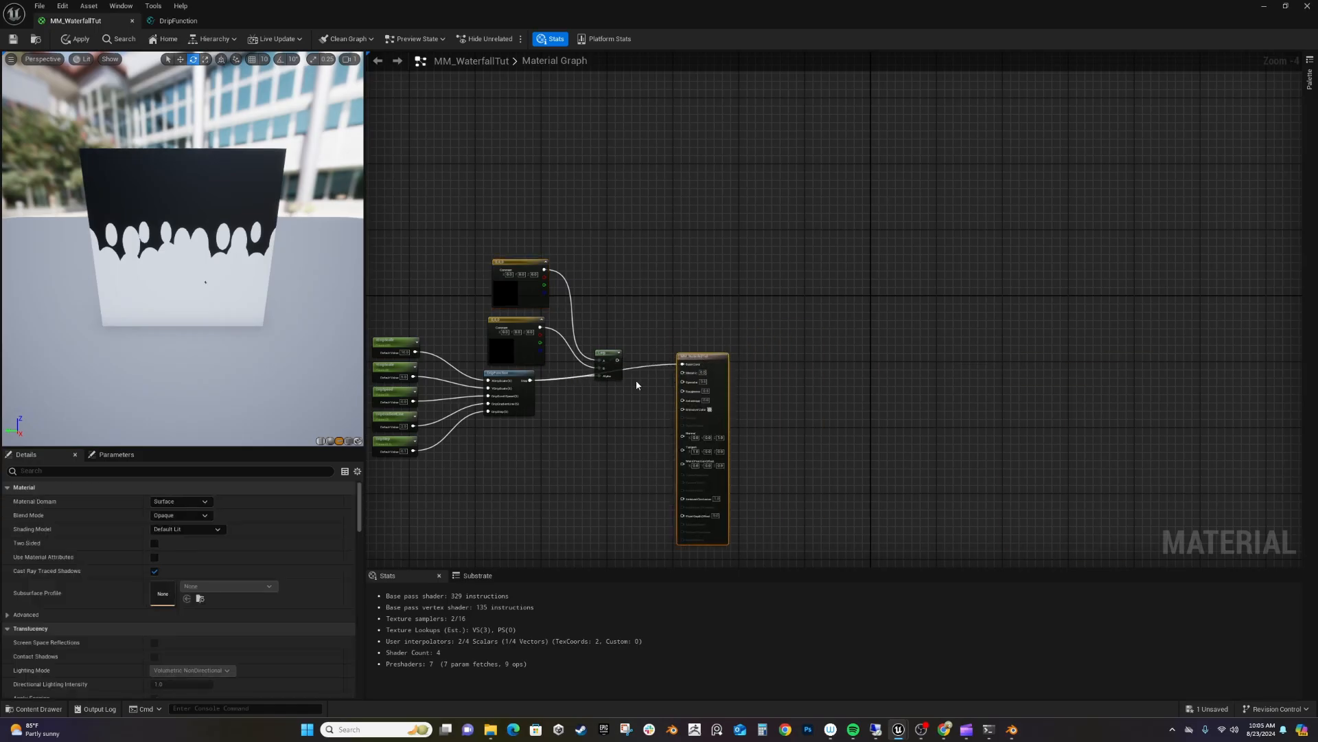
pyautogui.scroll(3, 629, 386)
pyautogui.moveTo(609, 341); pyautogui.dragTo(739, 349)
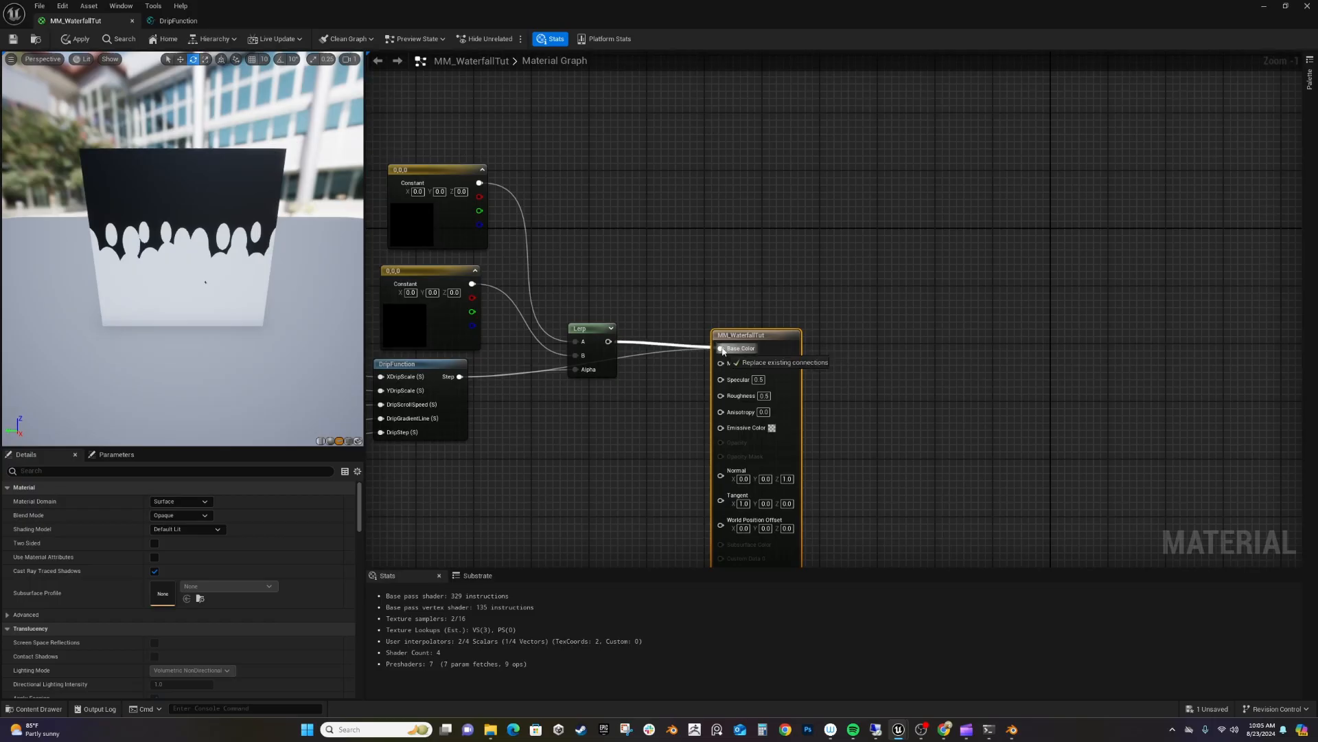
# Set the upper Constant3Vector feeding the Lerp's A input to bright cyan, about 0, 0.59, 1.0.
pyautogui.moveTo(633, 423); pyautogui.dragTo(961, 401, button='right')
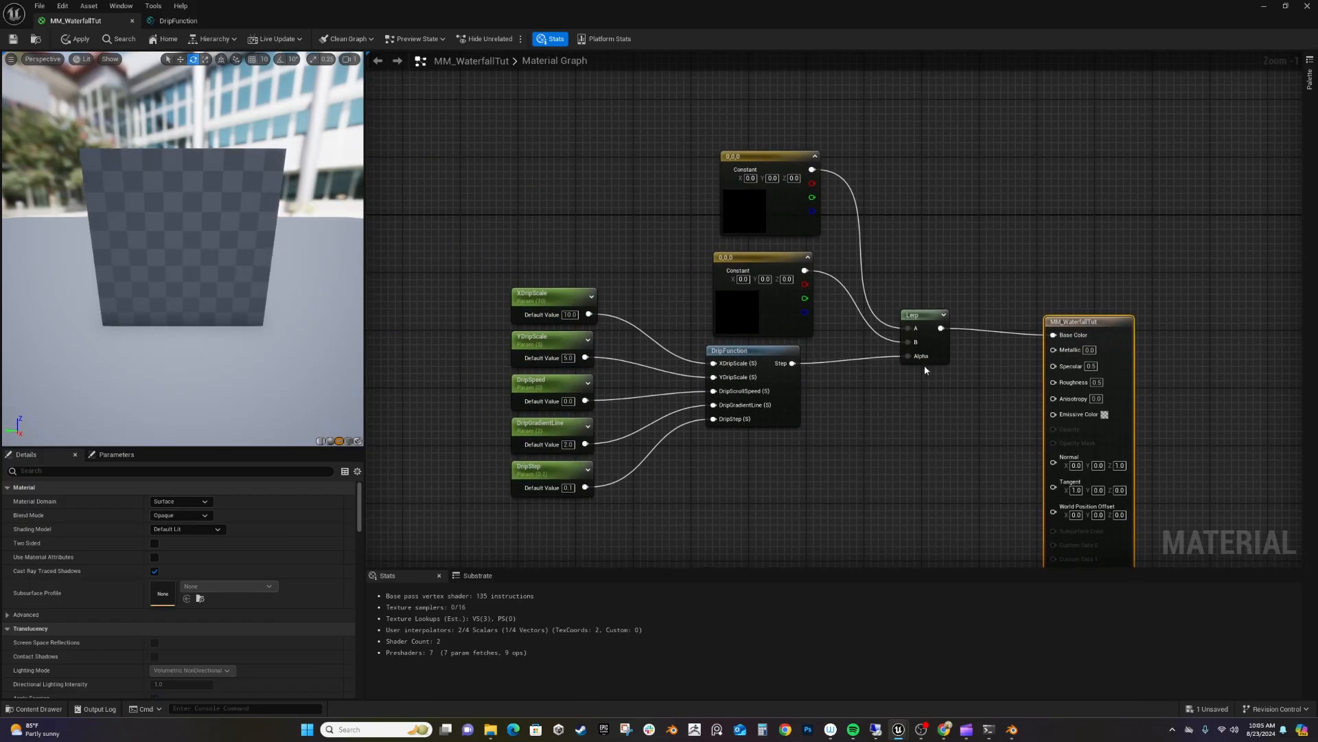
pyautogui.click(746, 208)
pyautogui.click(200, 502)
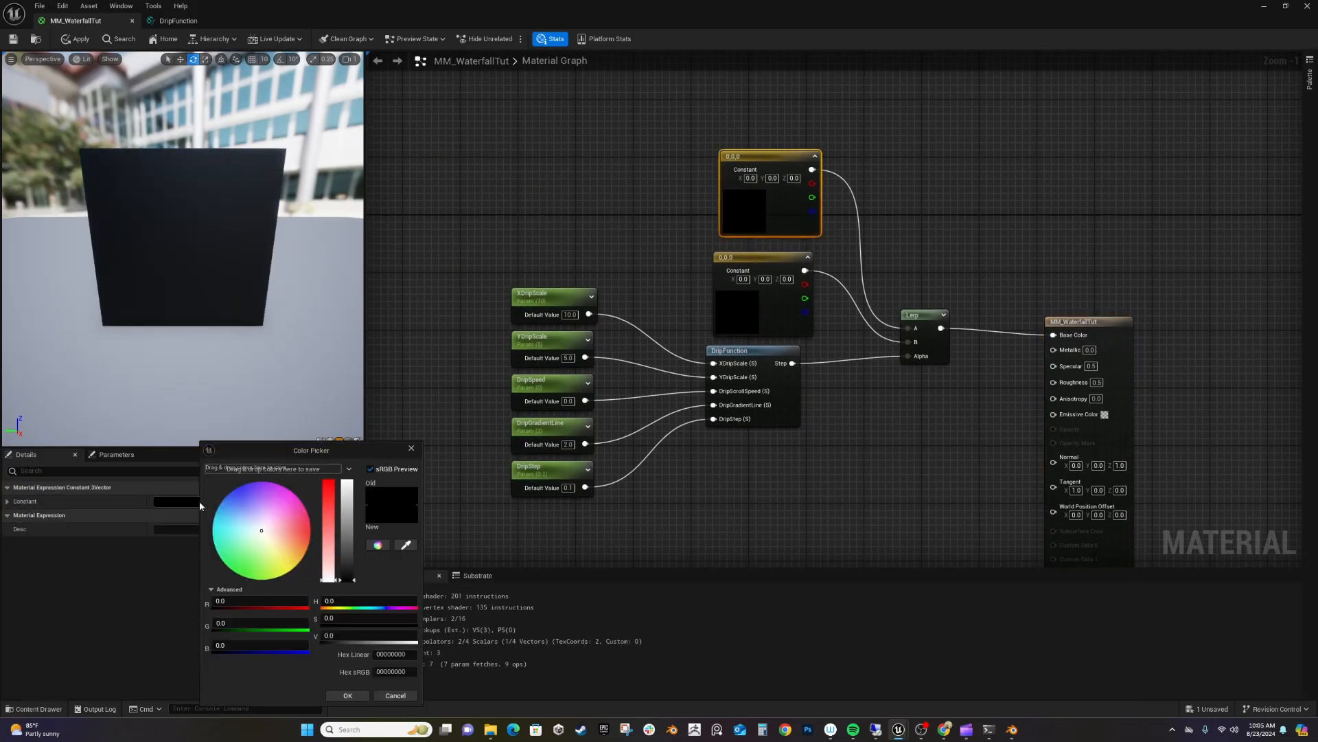
pyautogui.click(215, 512)
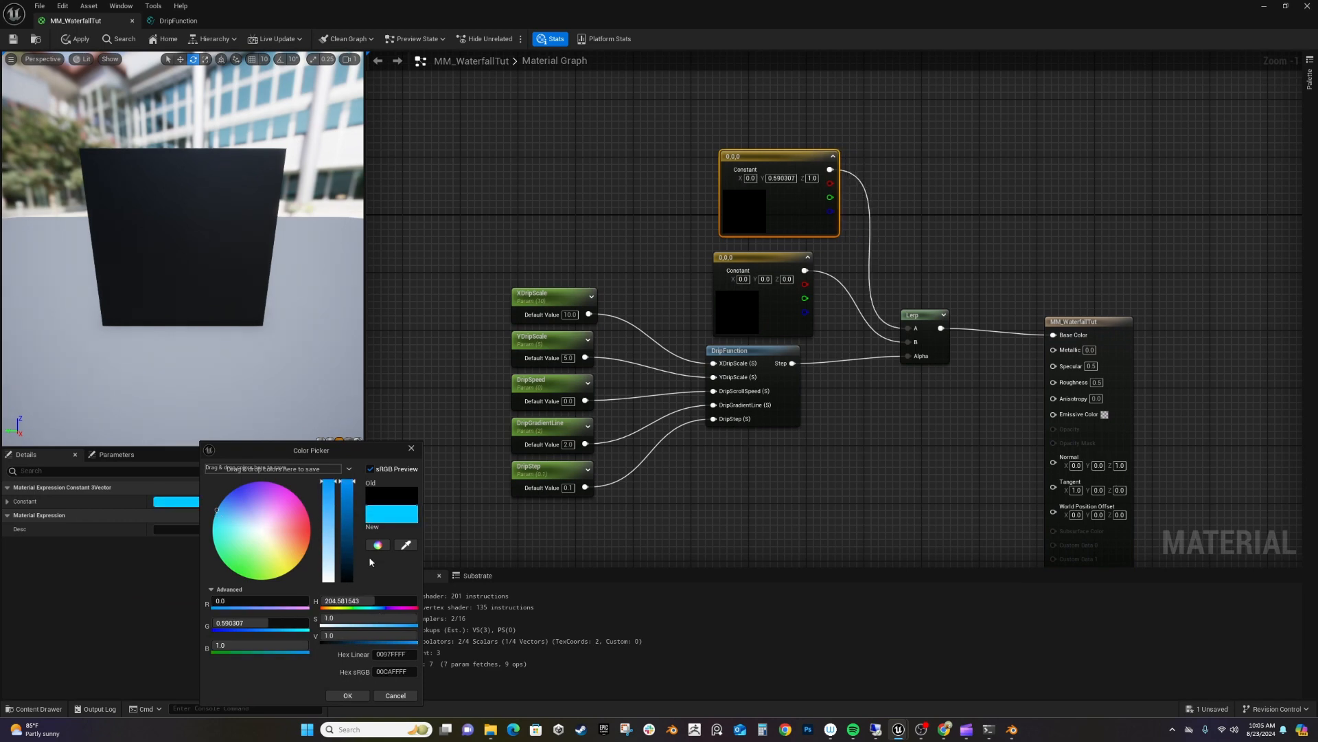
pyautogui.click(347, 695)
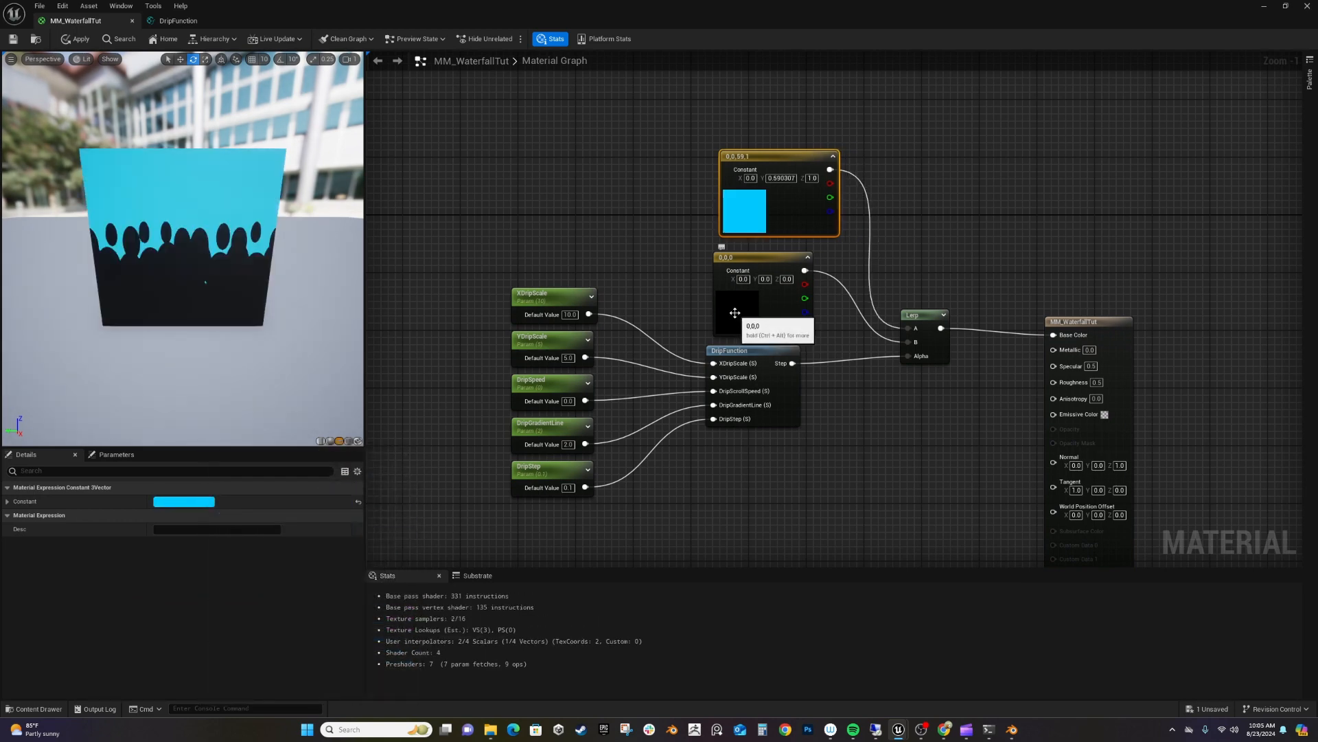
# Set the lower Constant3Vector feeding the Lerp's B input to a darker blue, about 0.034, 0.206, 0.417.
pyautogui.click(735, 315)
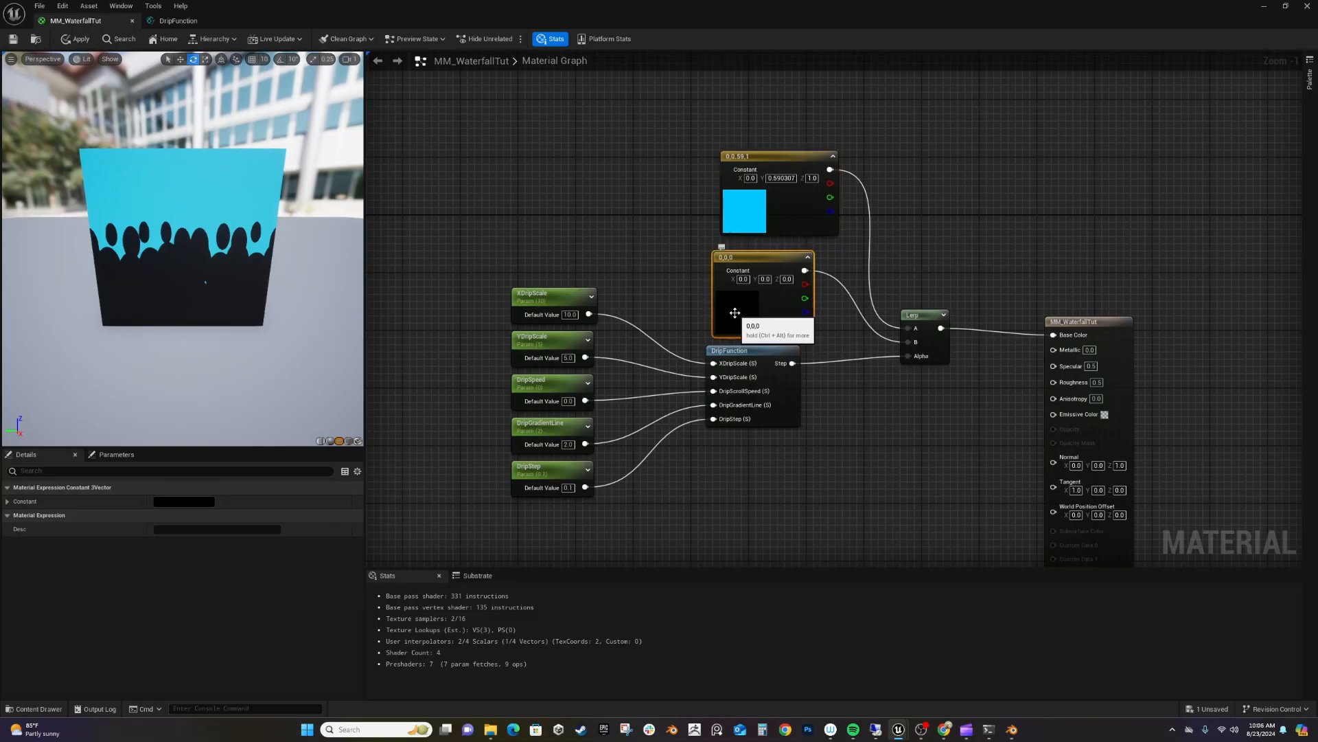
pyautogui.click(199, 500)
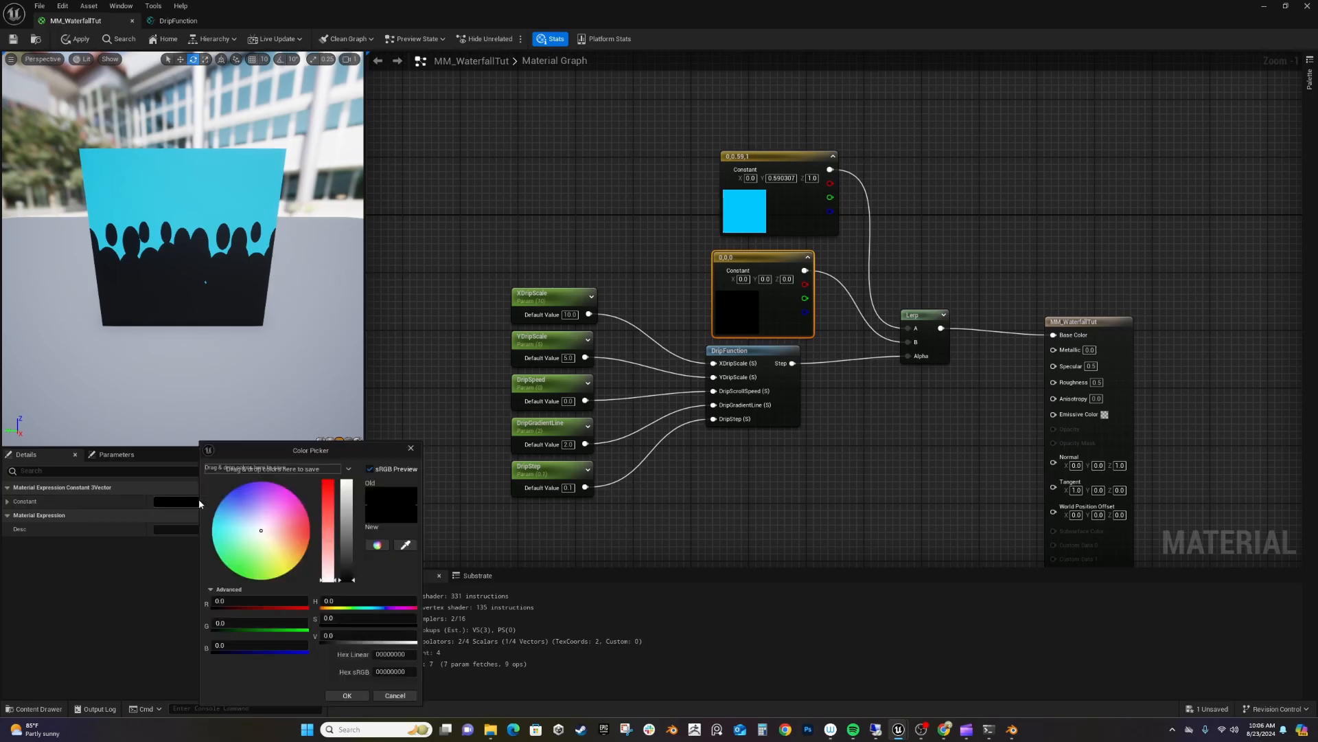
pyautogui.click(235, 501)
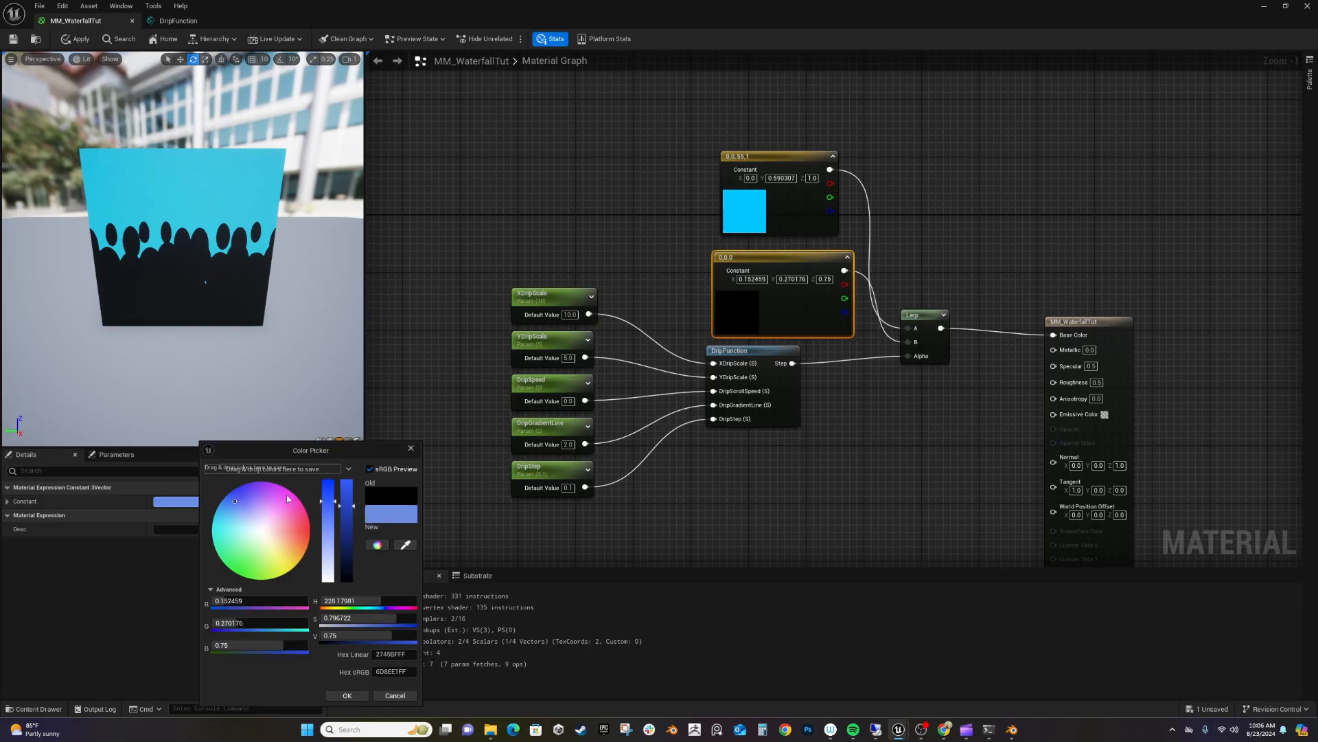
pyautogui.click(228, 500)
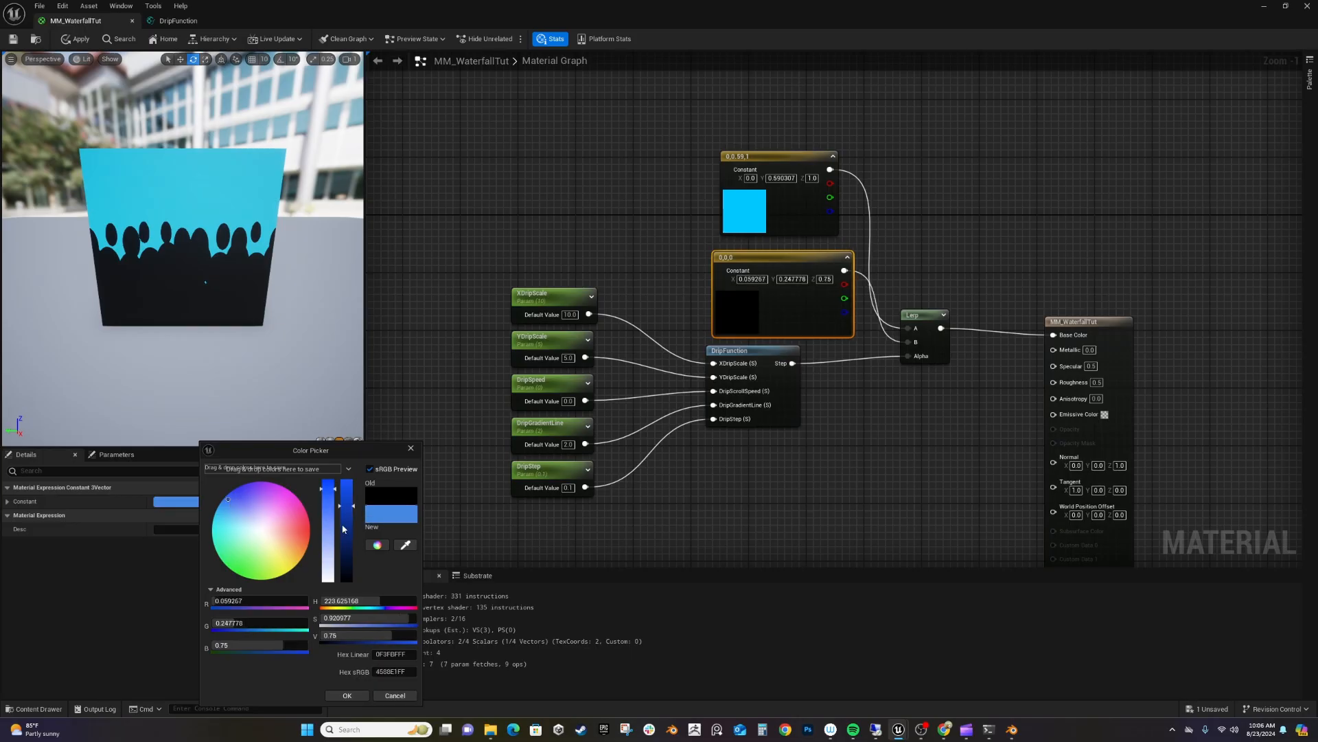
pyautogui.moveTo(344, 528); pyautogui.dragTo(348, 538)
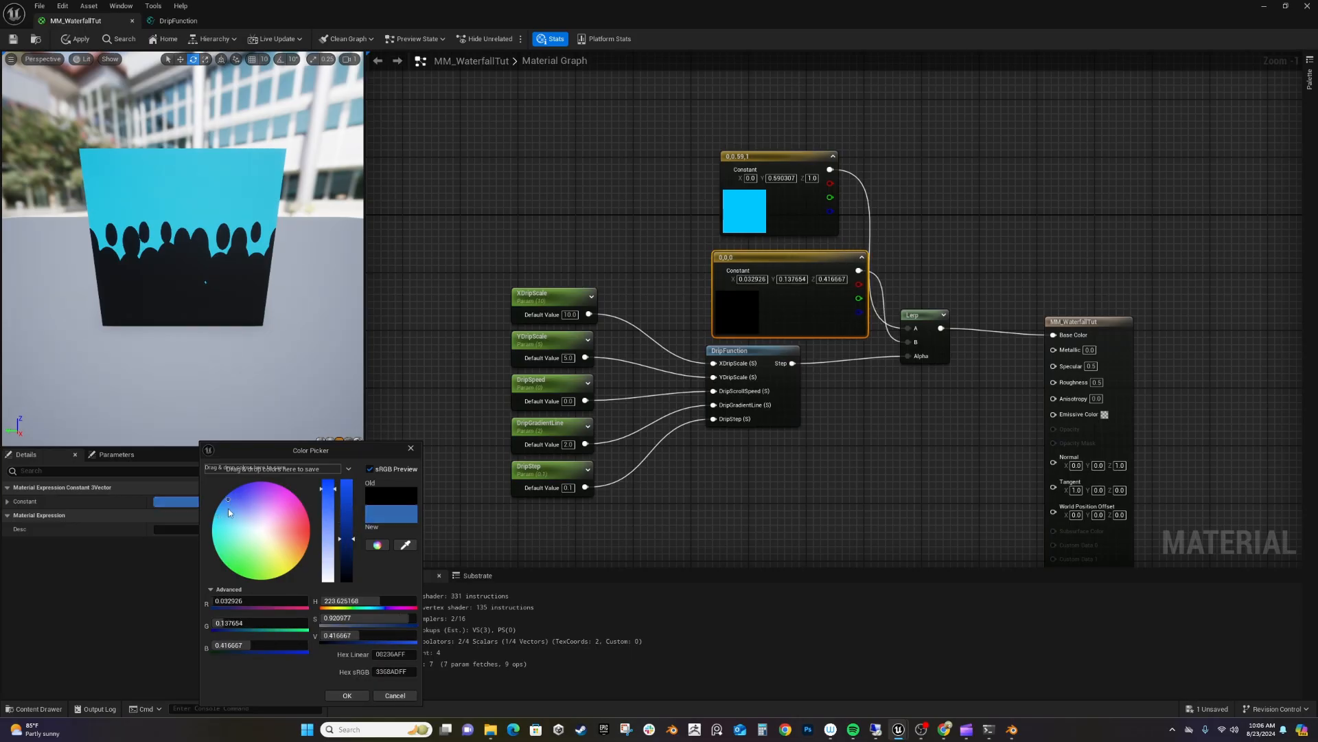
pyautogui.moveTo(228, 508); pyautogui.dragTo(223, 506)
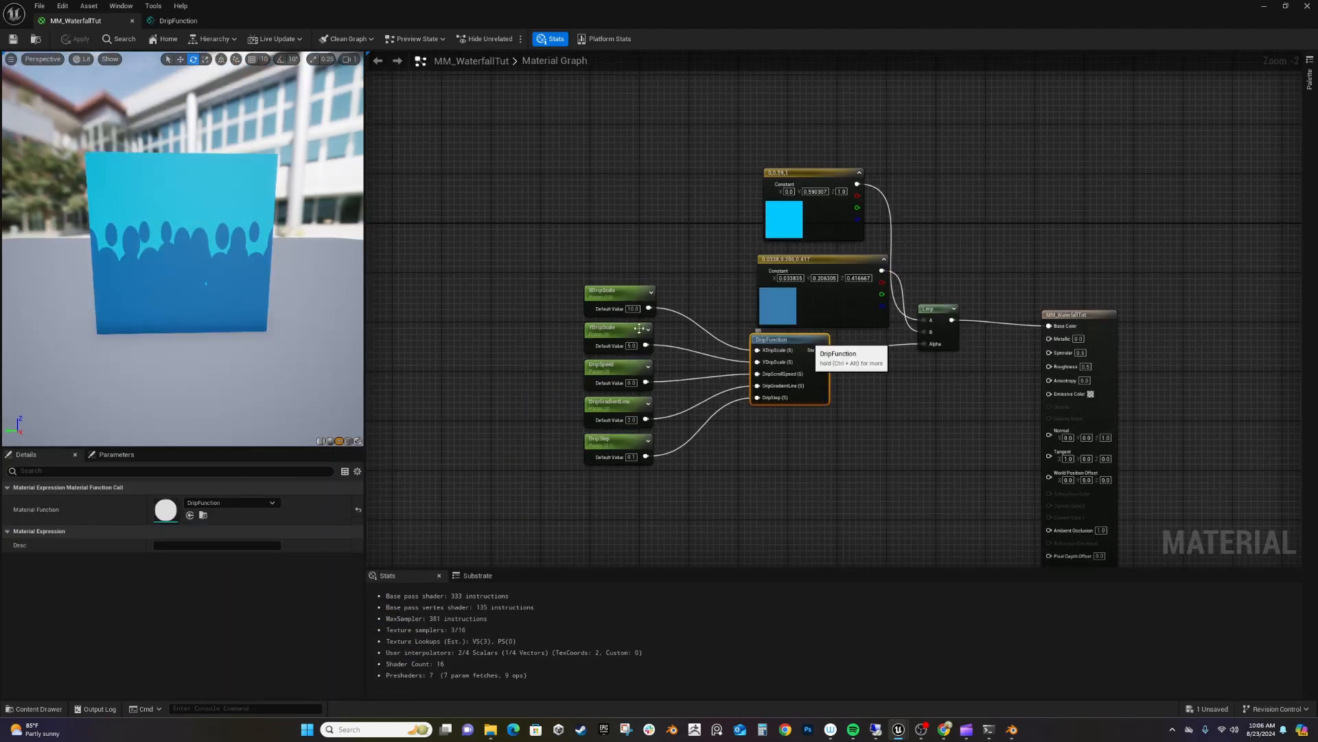
# Duplicate the DripFunction node together with its five parameter nodes and place the copy below the original network.
pyautogui.keyDown('shift'); pyautogui.moveTo(528, 278); pyautogui.dragTo(666, 509); pyautogui.keyUp('shift')
pyautogui.scroll(-3, 666, 512)
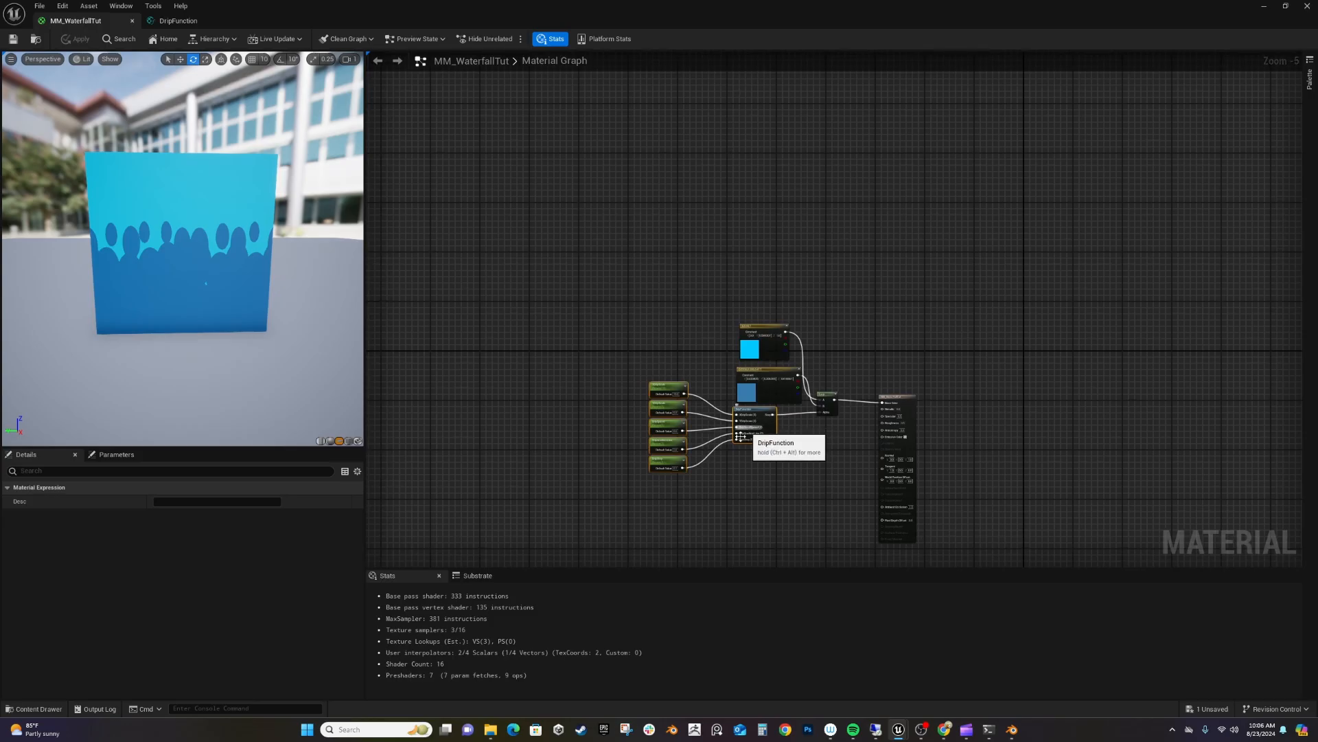
pyautogui.hotkey('ctrl', 'v')
pyautogui.moveTo(772, 495); pyautogui.dragTo(859, 362, button='right')
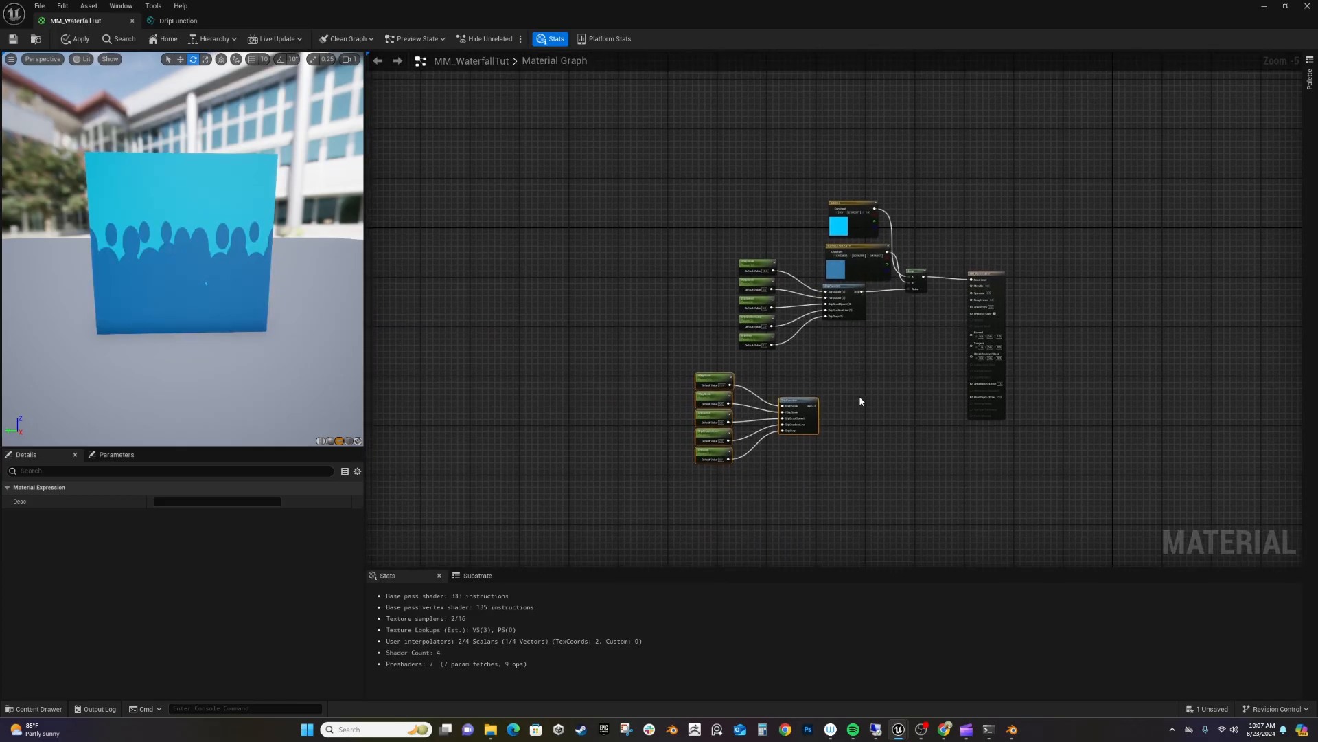
# Add a LinearInterpolate node beside the duplicated DripFunction with the Step output connected only to its Alpha input.
pyautogui.moveTo(812, 405); pyautogui.dragTo(883, 368)
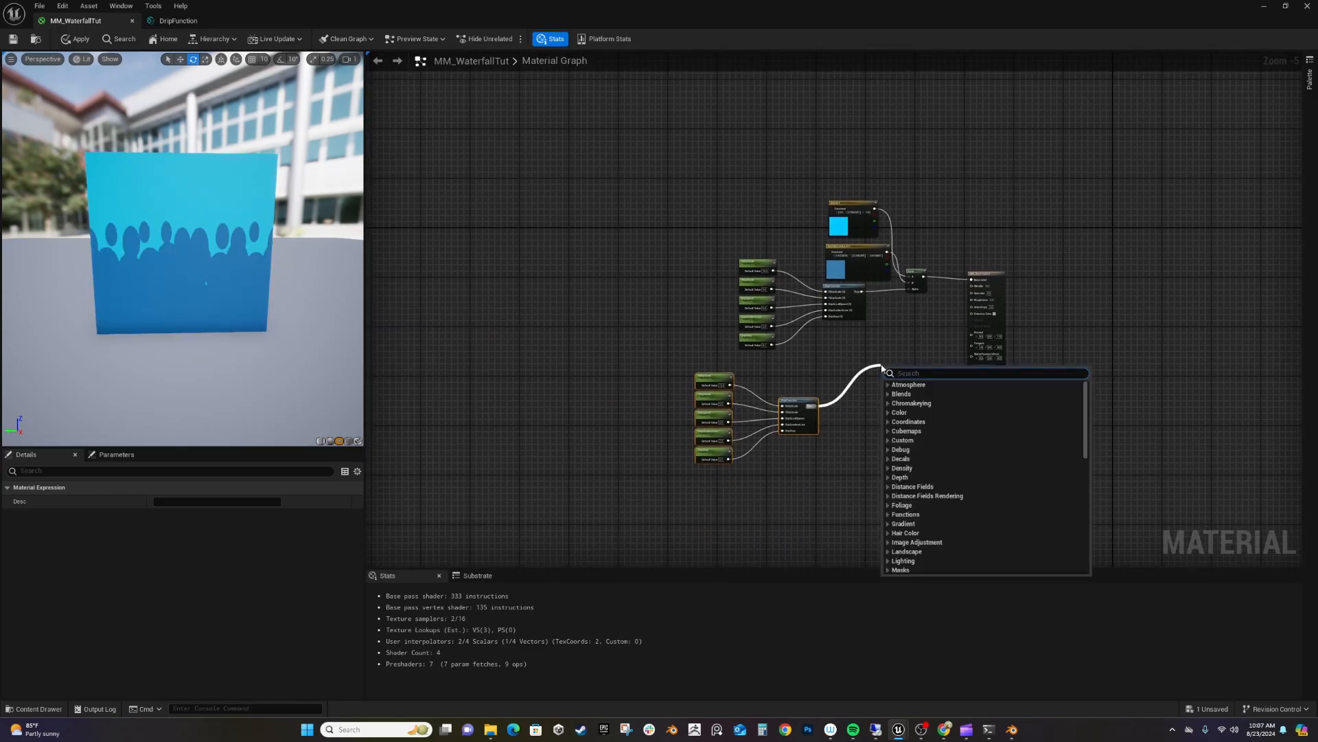
pyautogui.write('lerp')
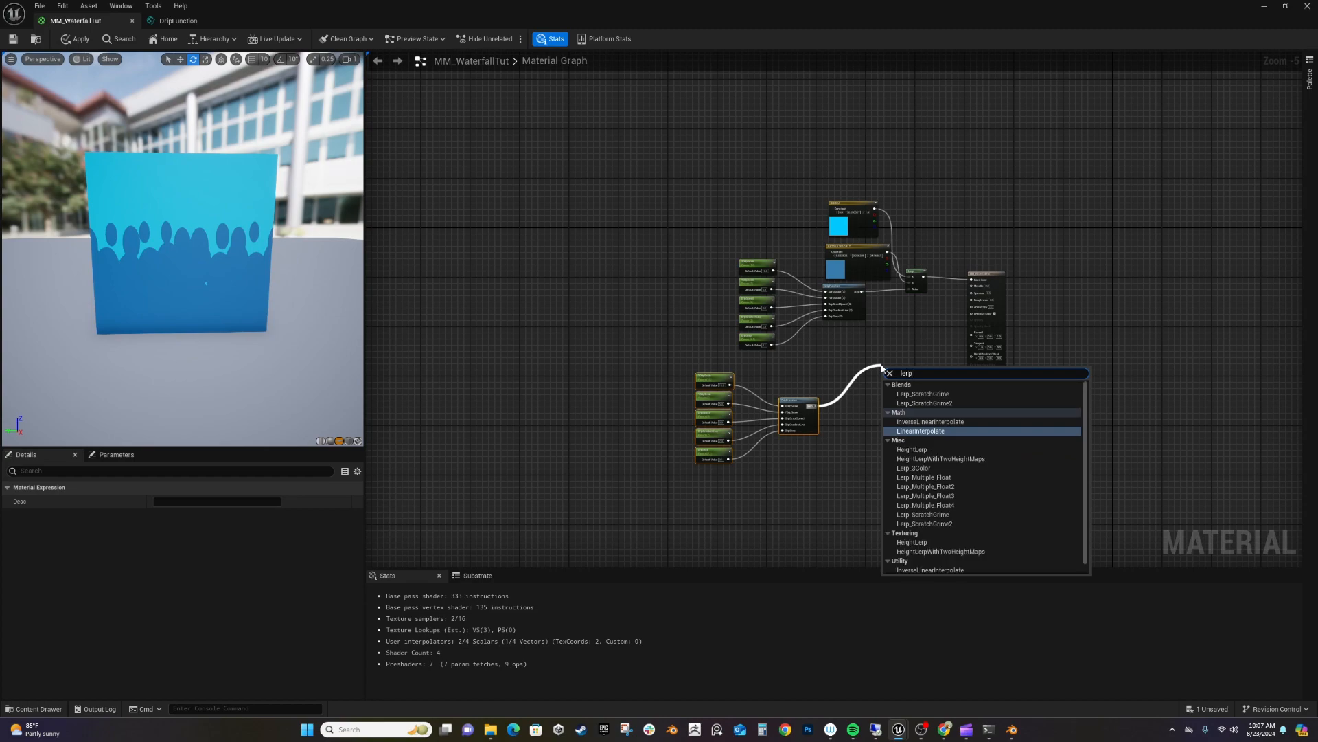
pyautogui.press('Return')
pyautogui.scroll(3, 822, 413)
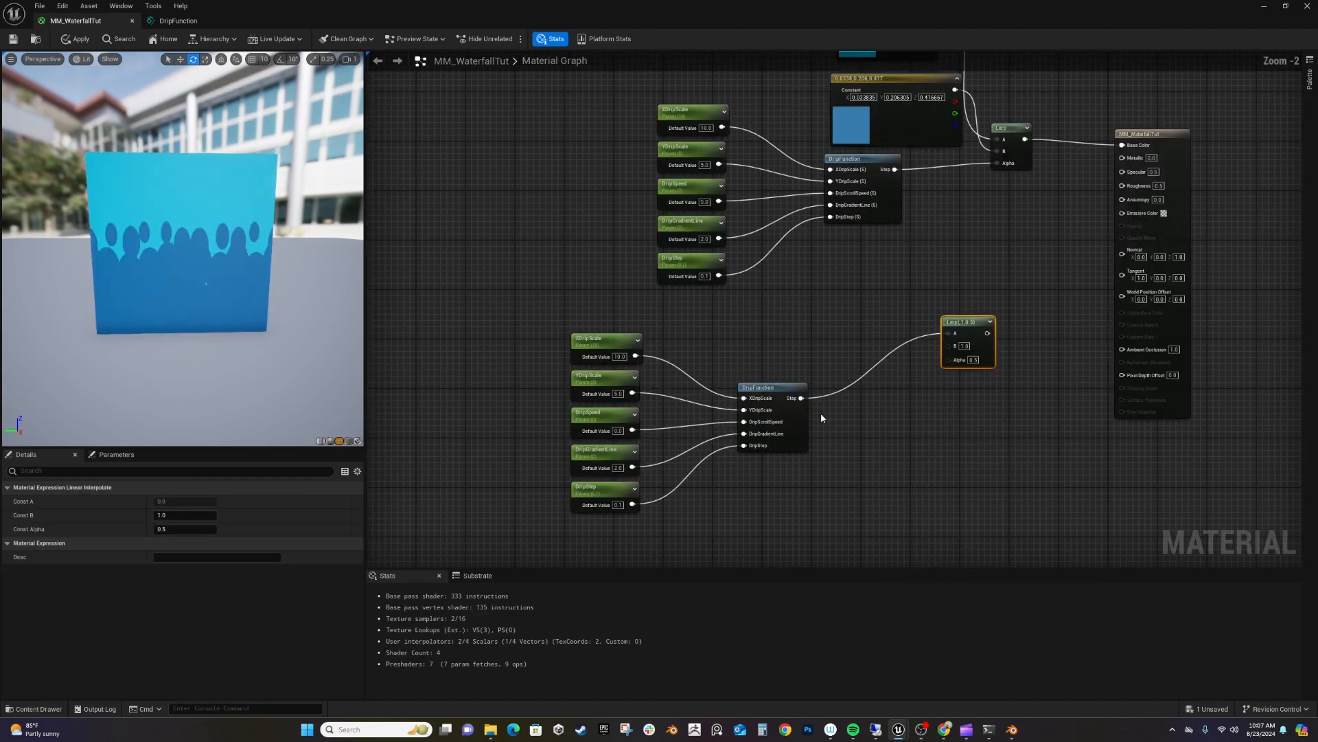
pyautogui.moveTo(801, 398); pyautogui.dragTo(947, 359)
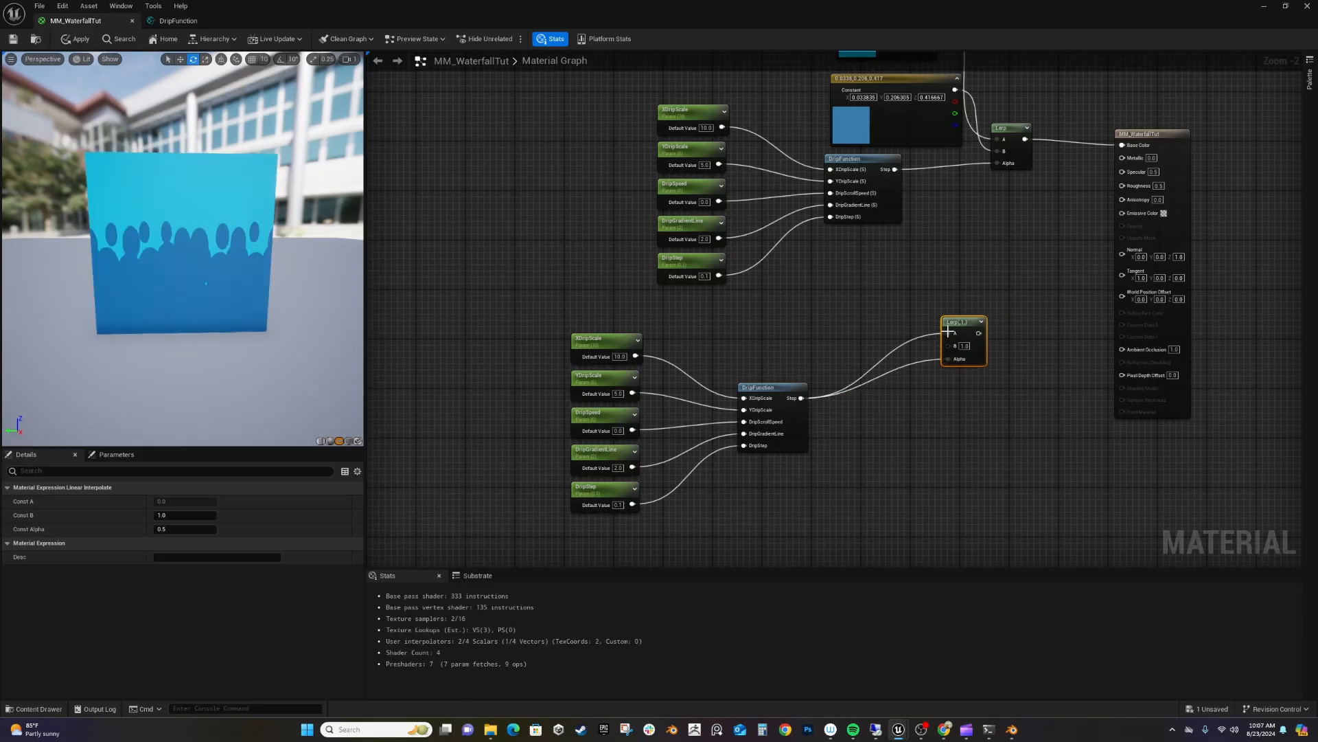
pyautogui.keyDown('alt'); pyautogui.click(948, 334); pyautogui.keyUp('alt')
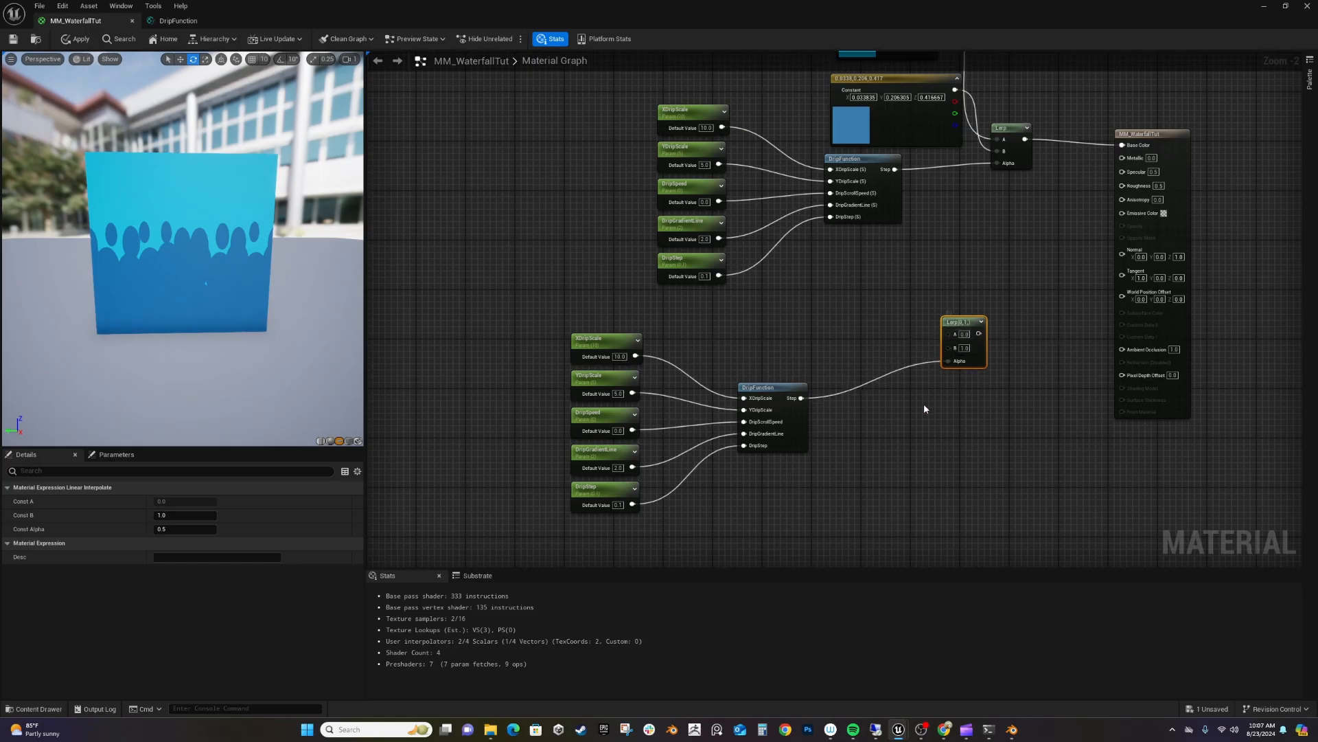
# Move the original color network away from the material result node and place the duplicated drip network with its Lerp above it.
pyautogui.scroll(-4, 924, 408)
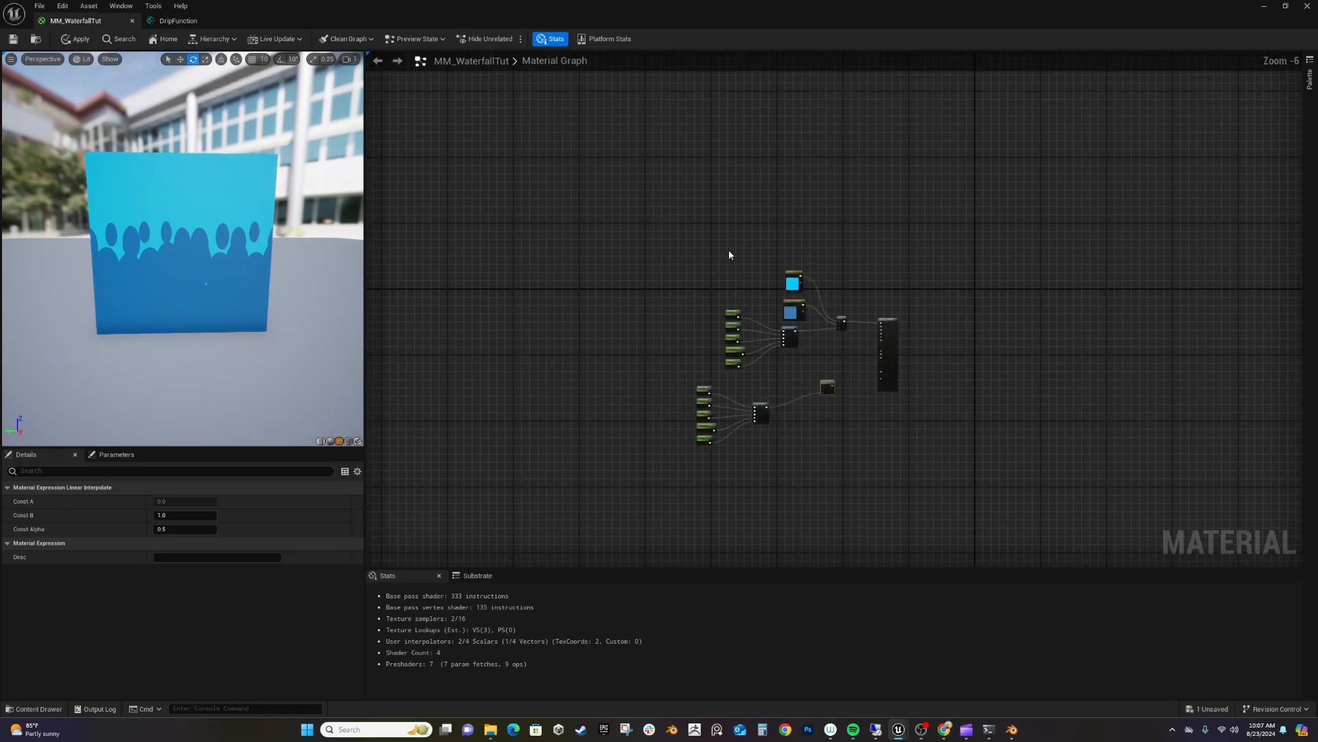
pyautogui.moveTo(703, 263); pyautogui.dragTo(844, 367)
pyautogui.moveTo(842, 321); pyautogui.dragTo(756, 315)
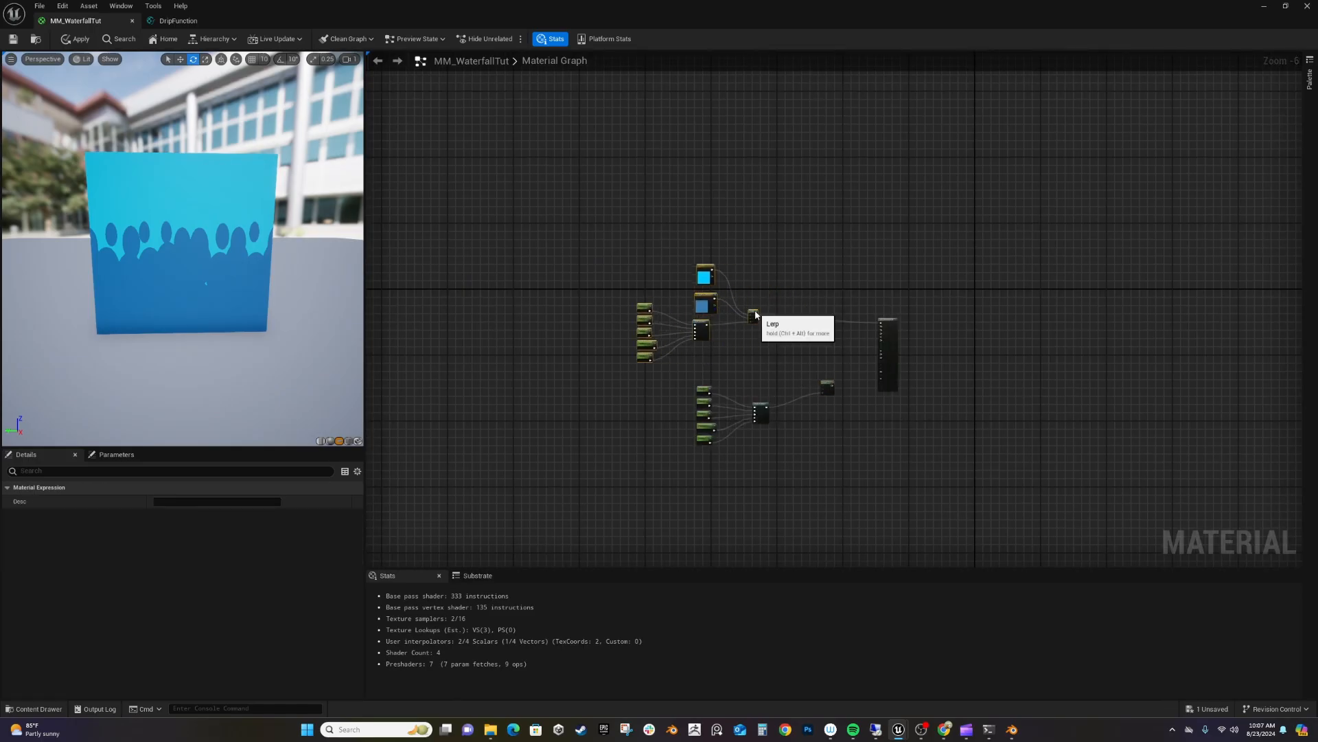
pyautogui.moveTo(682, 376); pyautogui.dragTo(826, 445)
pyautogui.moveTo(828, 390); pyautogui.dragTo(868, 210)
pyautogui.moveTo(844, 261); pyautogui.dragTo(773, 382, button='right')
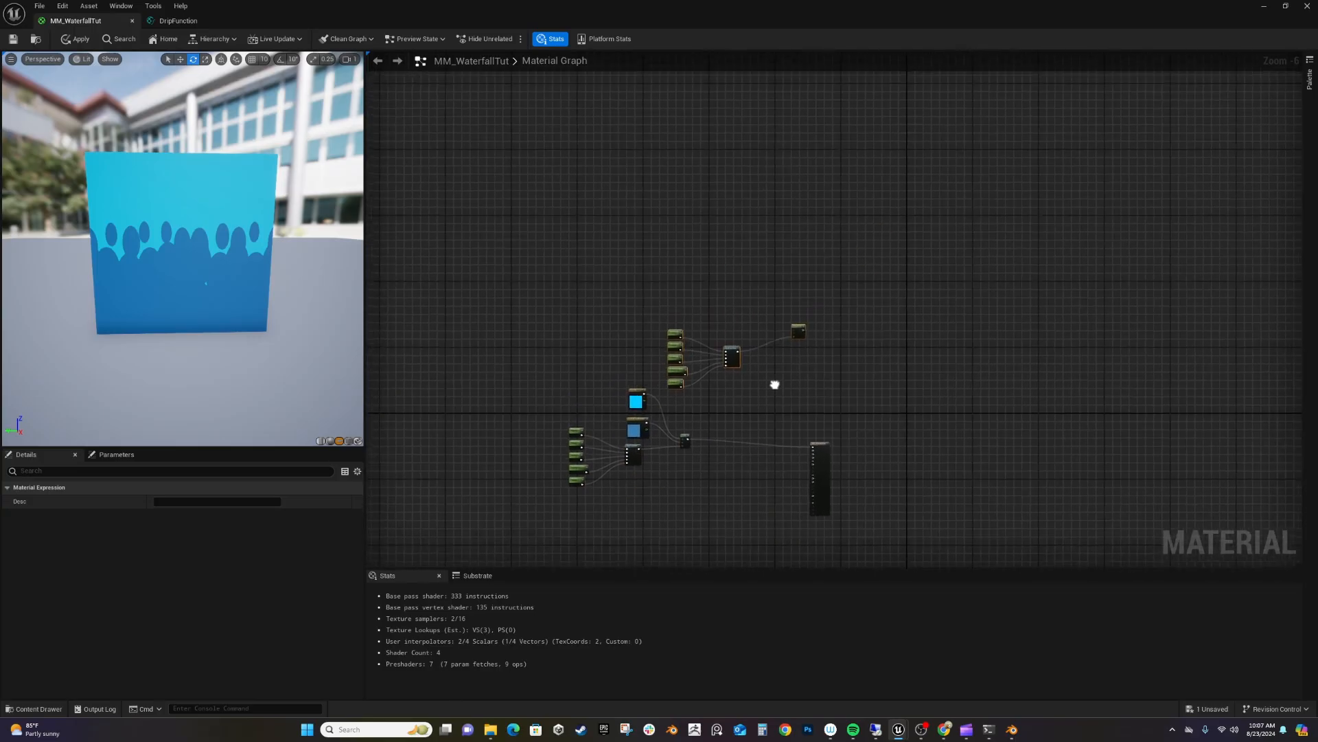
# Connect the first Lerp's output to the A input of the second Lerp and shift the duplicated network slightly up and left.
pyautogui.scroll(3, 776, 389)
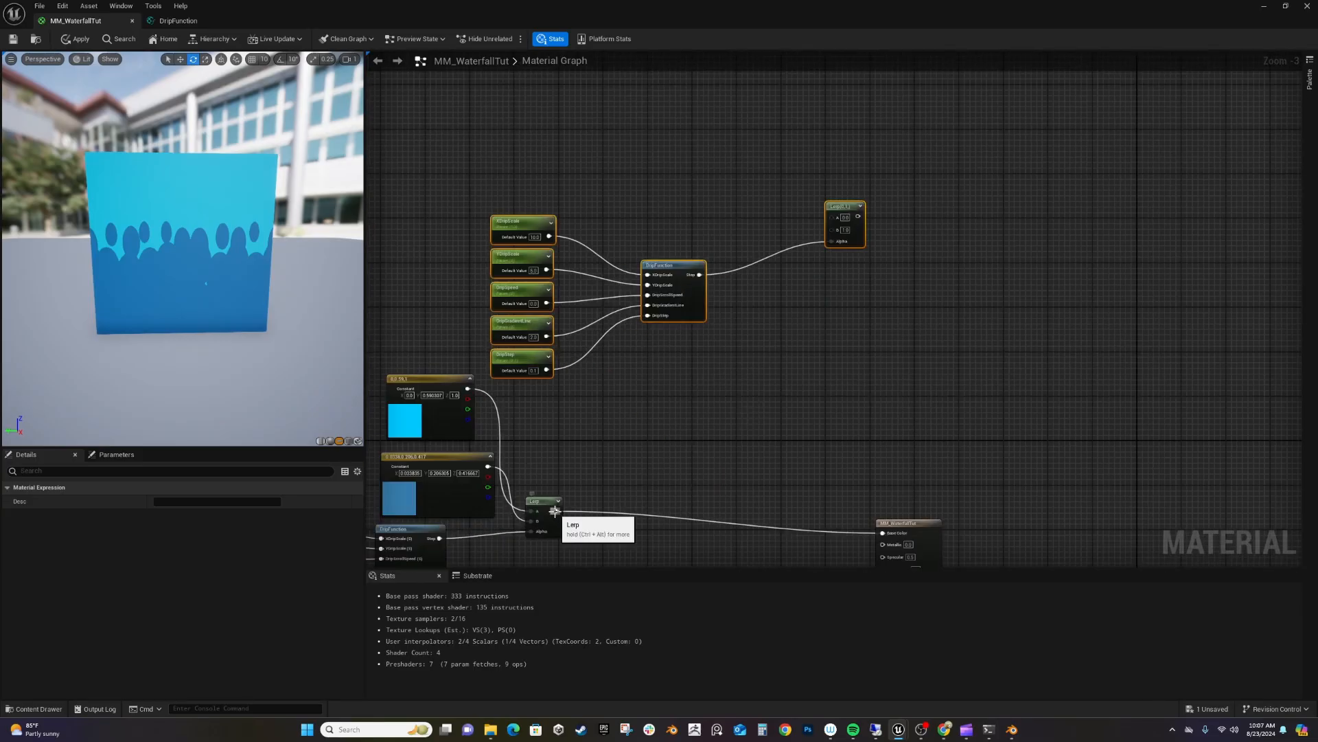
pyautogui.moveTo(556, 511); pyautogui.dragTo(833, 217)
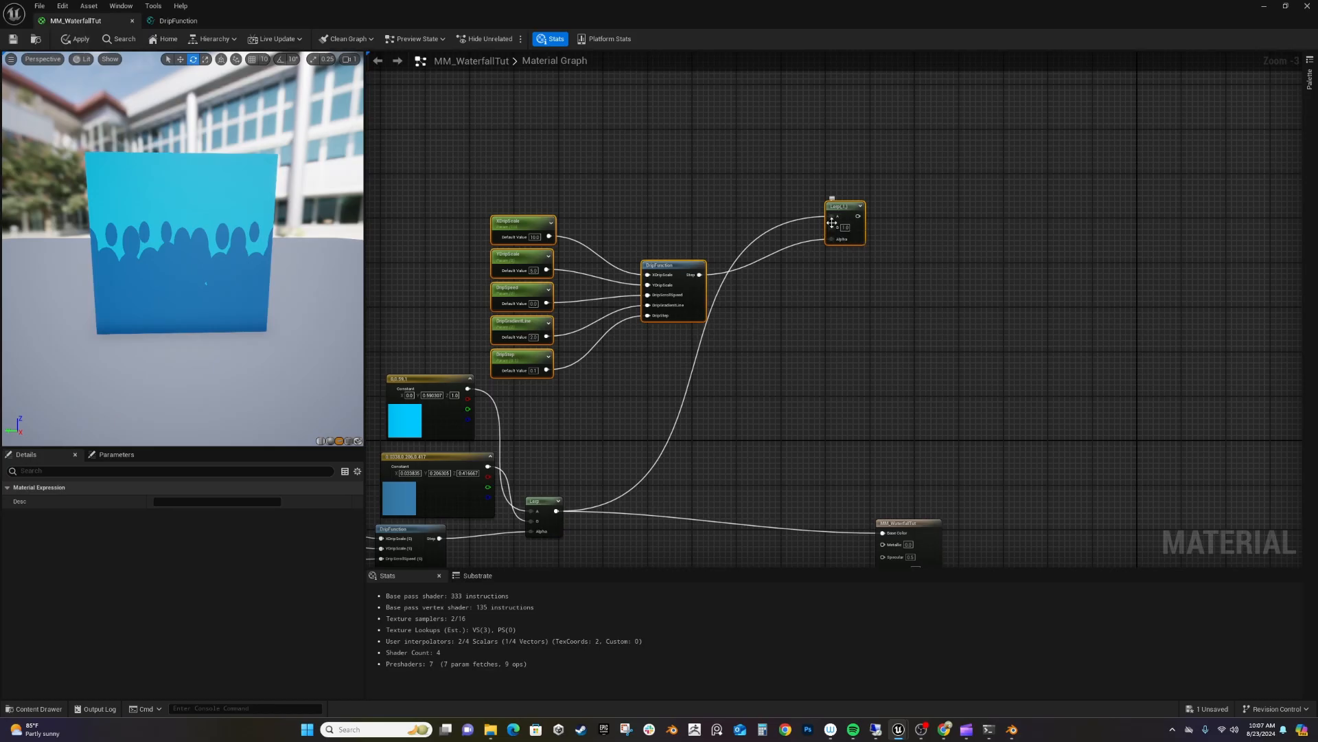
pyautogui.moveTo(832, 221); pyautogui.dragTo(803, 206)
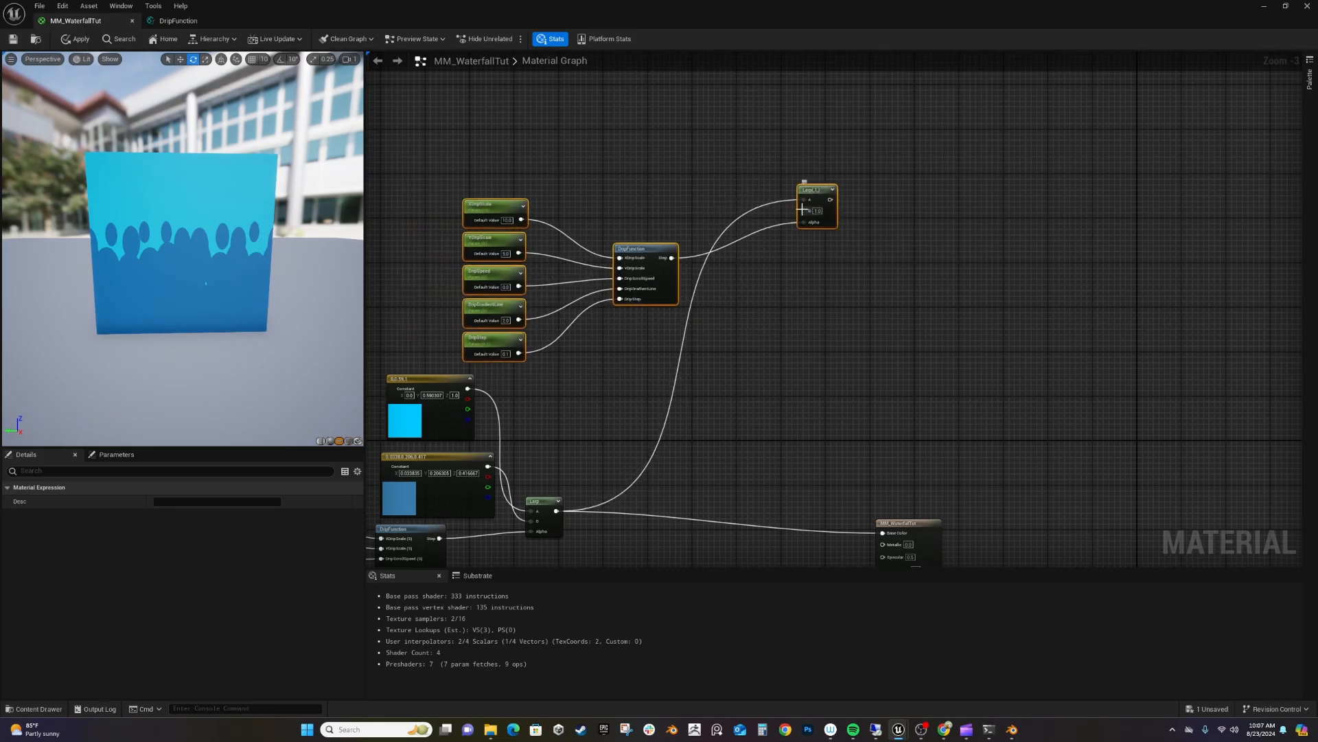
pyautogui.rightClick(802, 209)
# Duplicate the bright cyan Constant3Vector above the copied DripFunction and connect it to the second Lerp's B input.
pyautogui.click(430, 383)
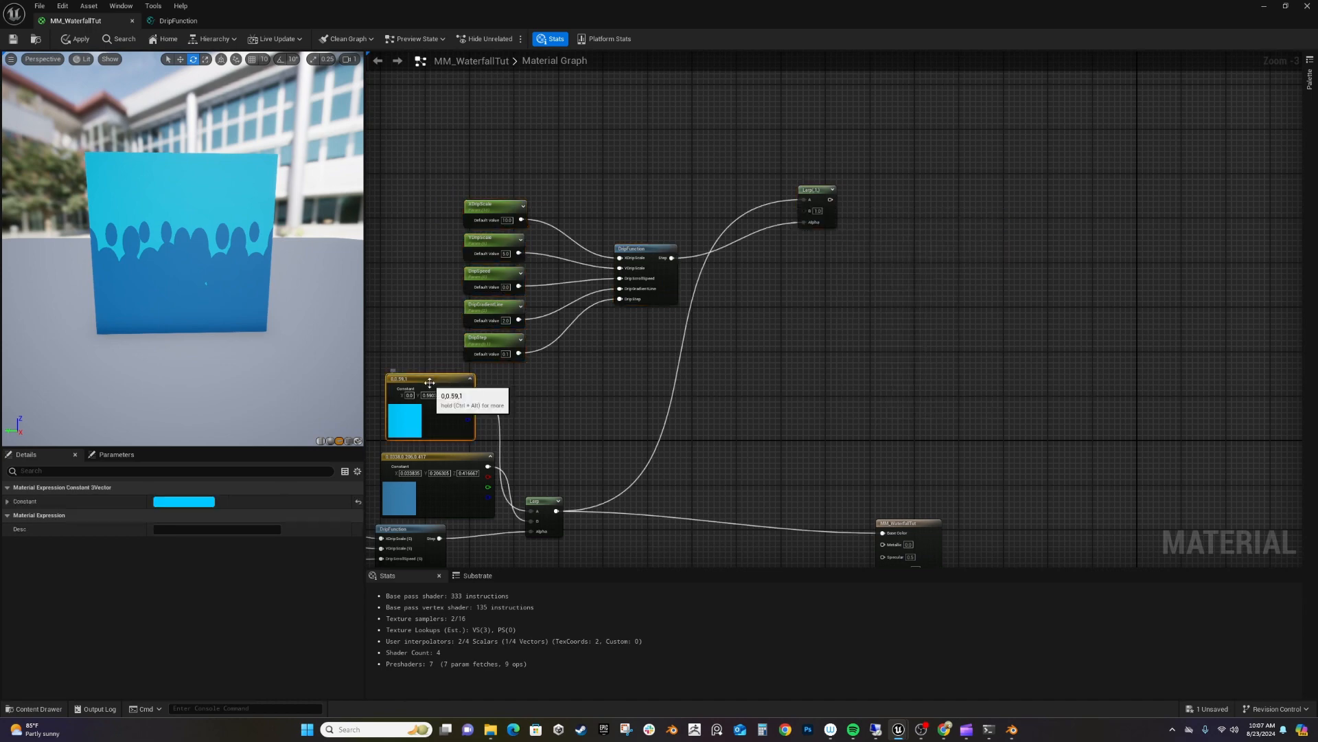
pyautogui.hotkey('ctrl', 'd')
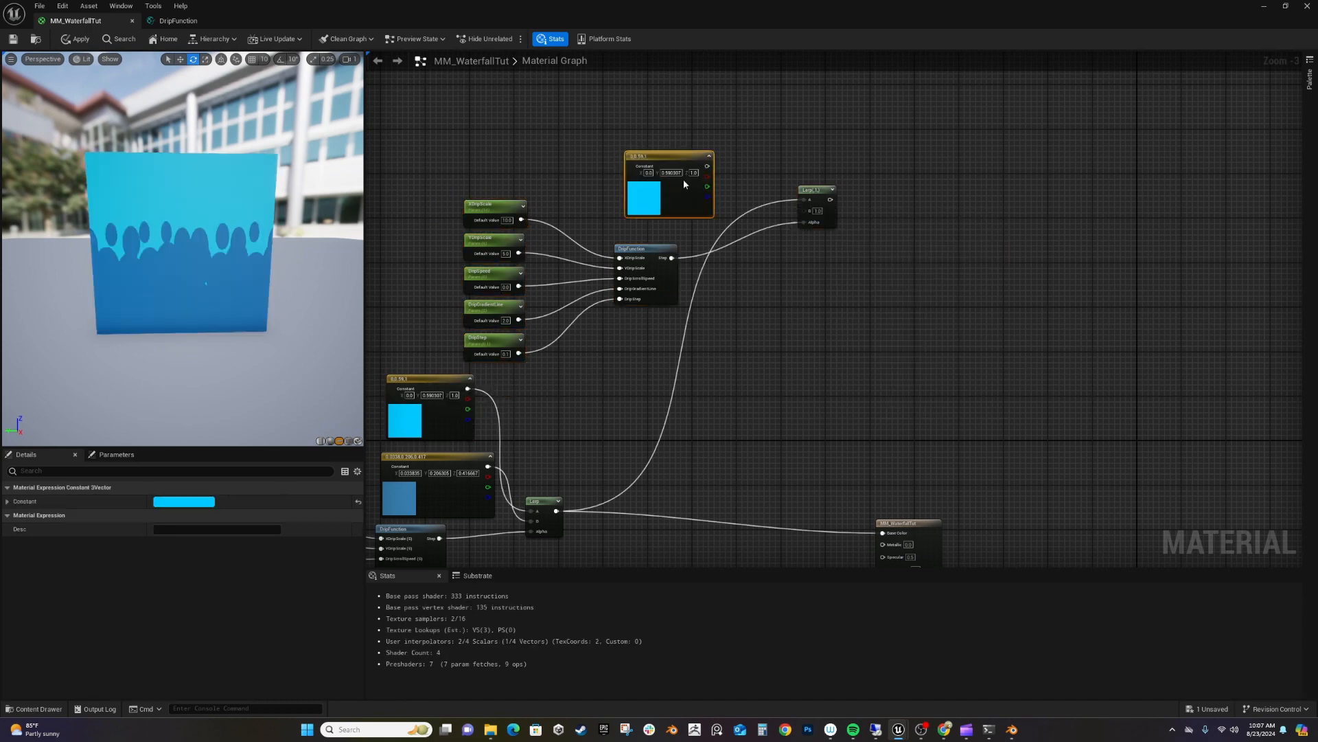
pyautogui.moveTo(707, 165); pyautogui.dragTo(804, 210)
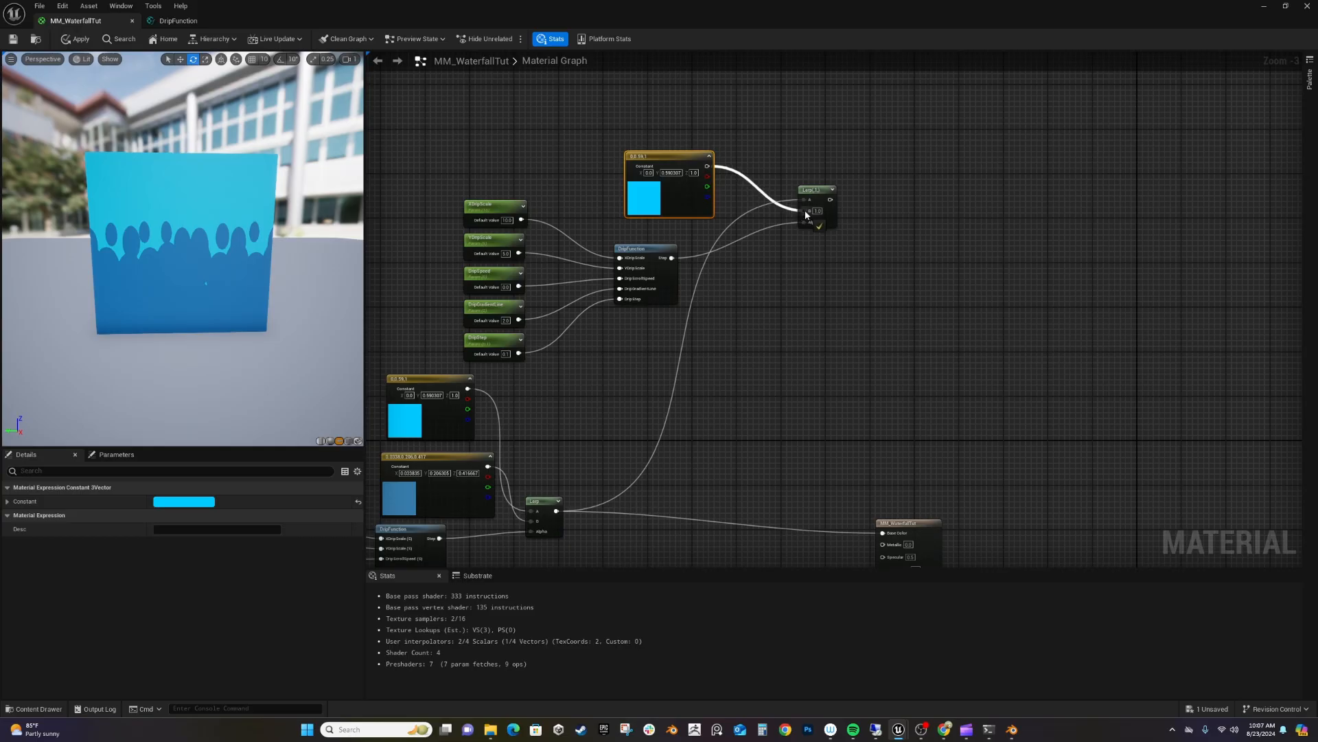
# Set the duplicated Constant3Vector's color to a dark teal, about 0.025, 0.293, 0.333.
pyautogui.doubleClick(648, 207)
pyautogui.moveTo(669, 282); pyautogui.dragTo(663, 282)
pyautogui.click(795, 287)
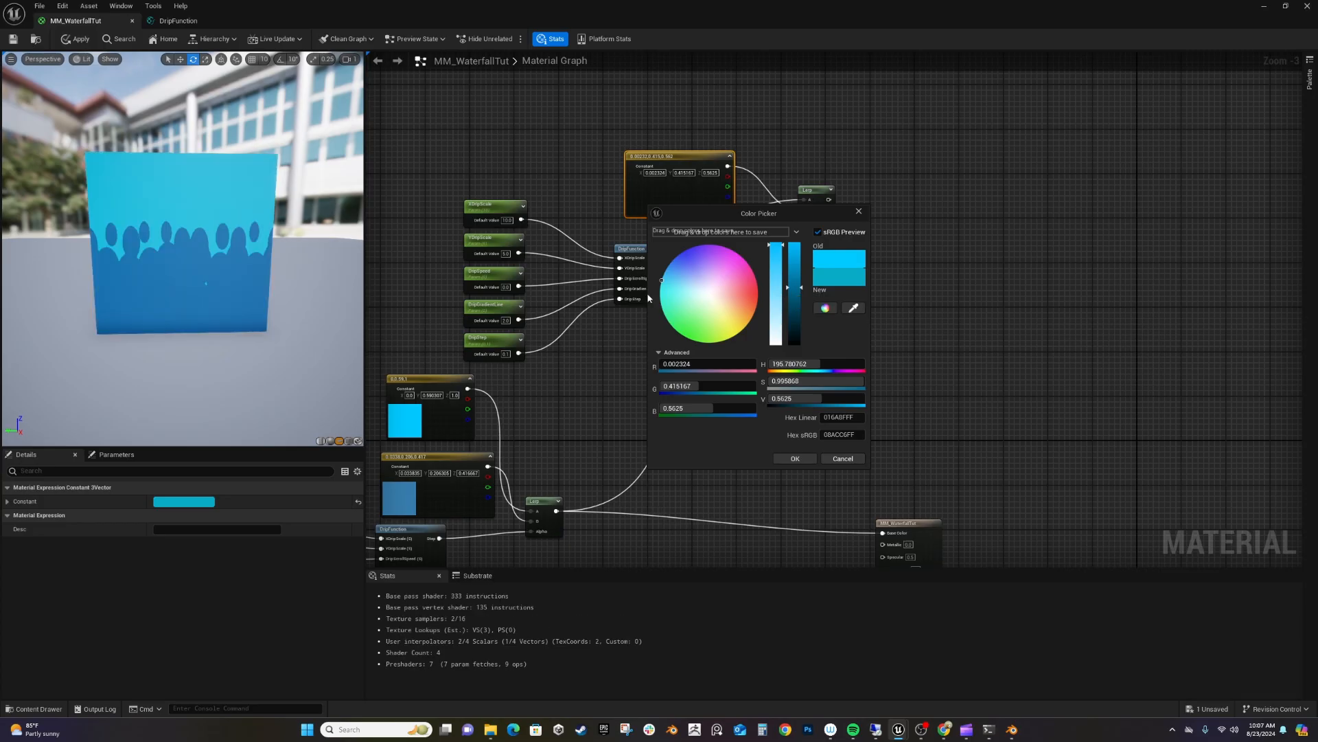
pyautogui.click(664, 287)
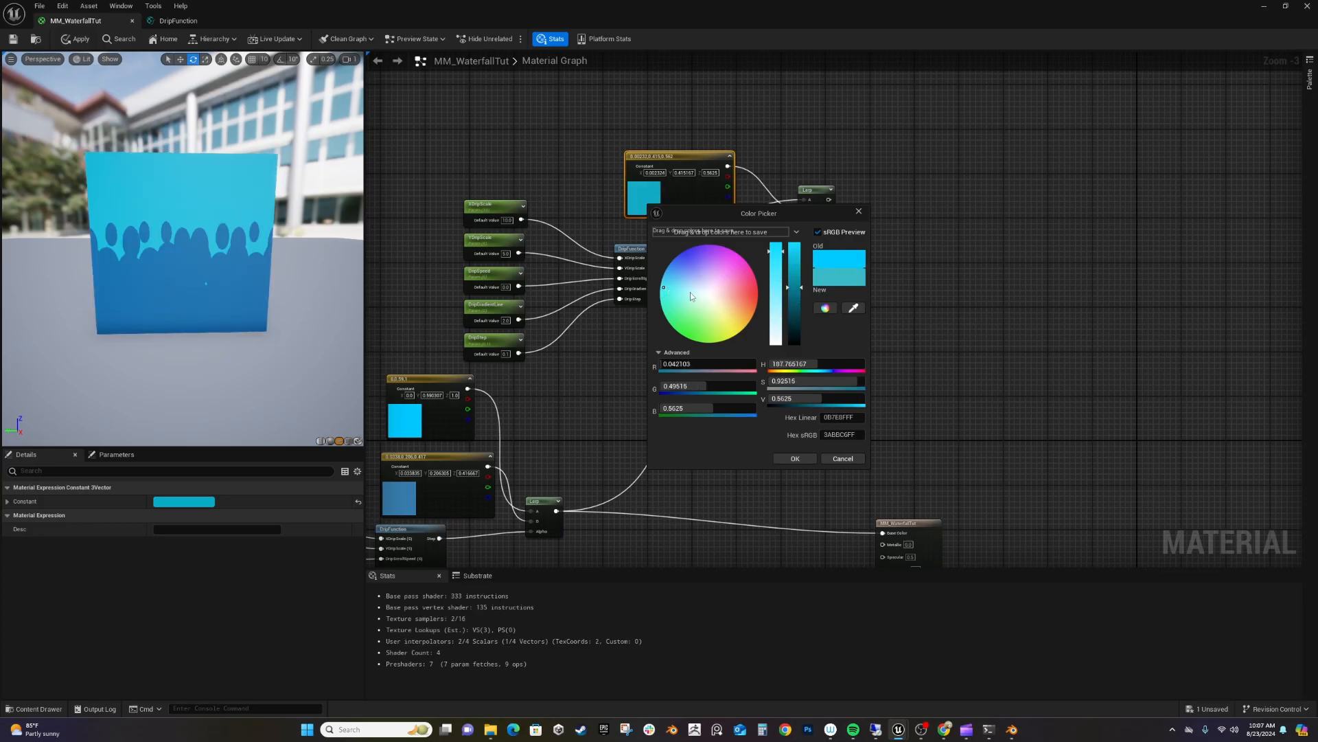
pyautogui.click(794, 303)
pyautogui.click(795, 311)
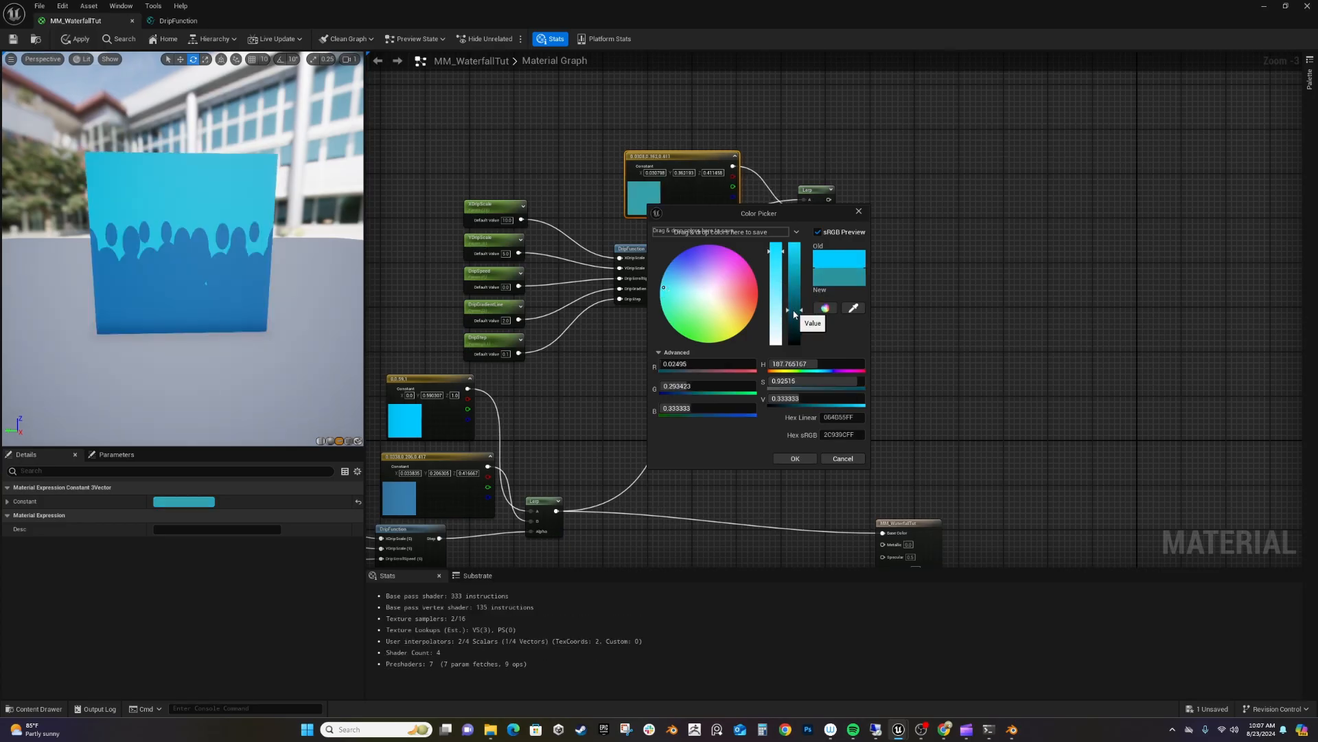
pyautogui.click(795, 458)
# Move the material result node beside the second Lerp and connect that Lerp's output to Base Color, replacing the existing connection.
pyautogui.moveTo(762, 302); pyautogui.dragTo(746, 228, button='right')
pyautogui.moveTo(814, 124); pyautogui.dragTo(997, 199)
pyautogui.moveTo(786, 275); pyautogui.dragTo(929, 371, button='right')
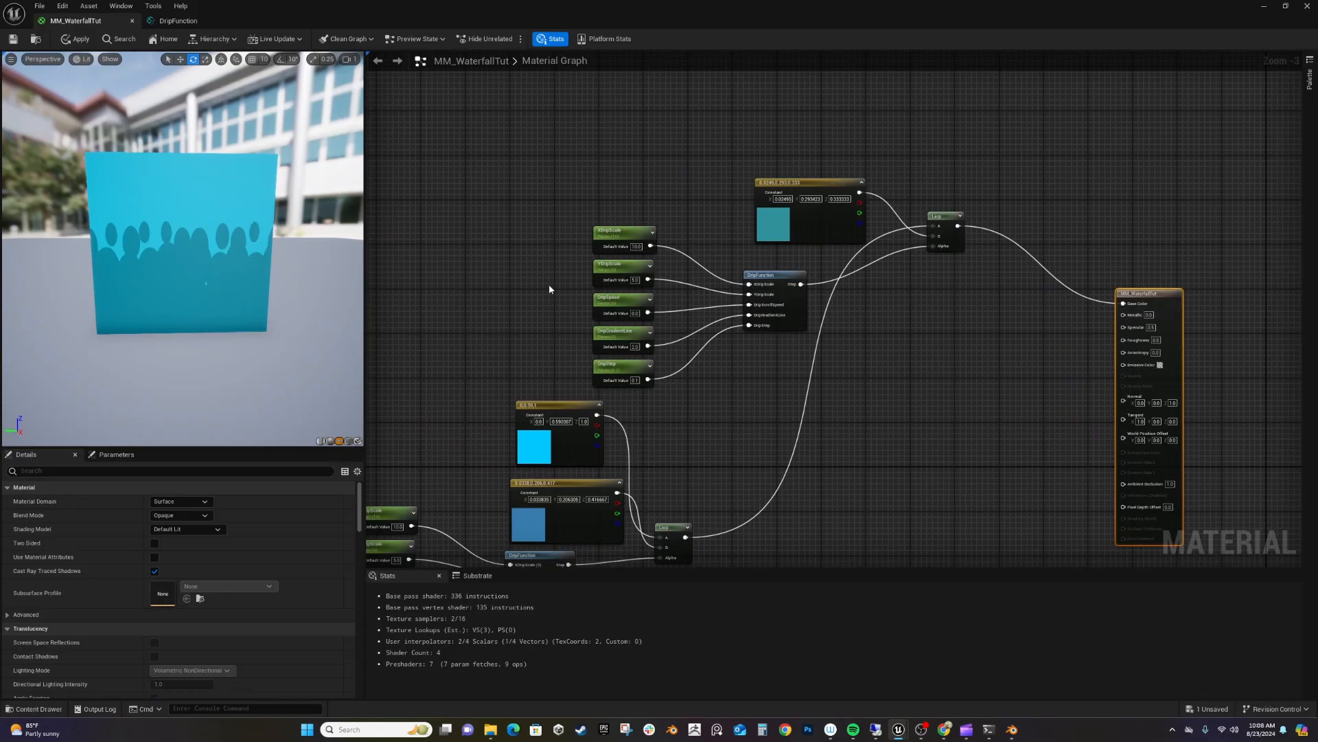
# Try a default value of about 4.73 on the duplicated DripGradientLine parameter, undo the change and reselect the node.
pyautogui.scroll(3, 549, 285)
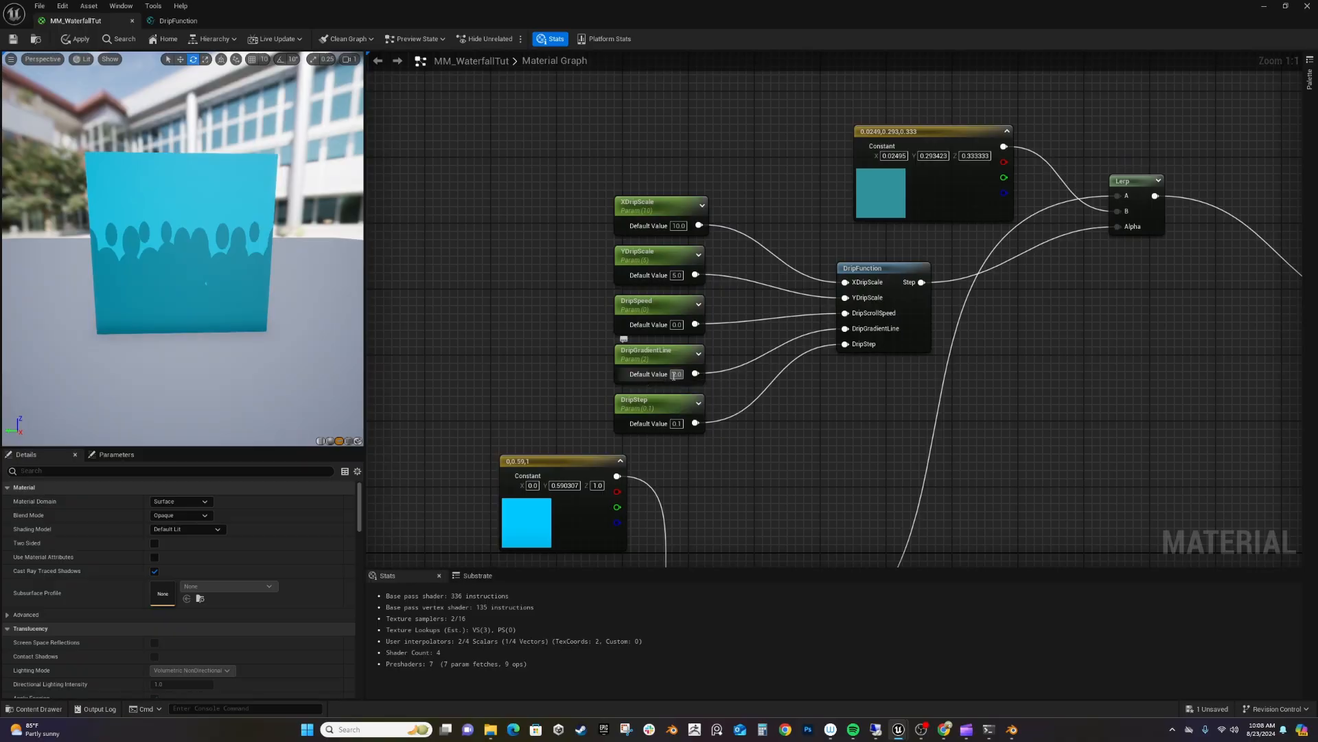
pyautogui.click(660, 350)
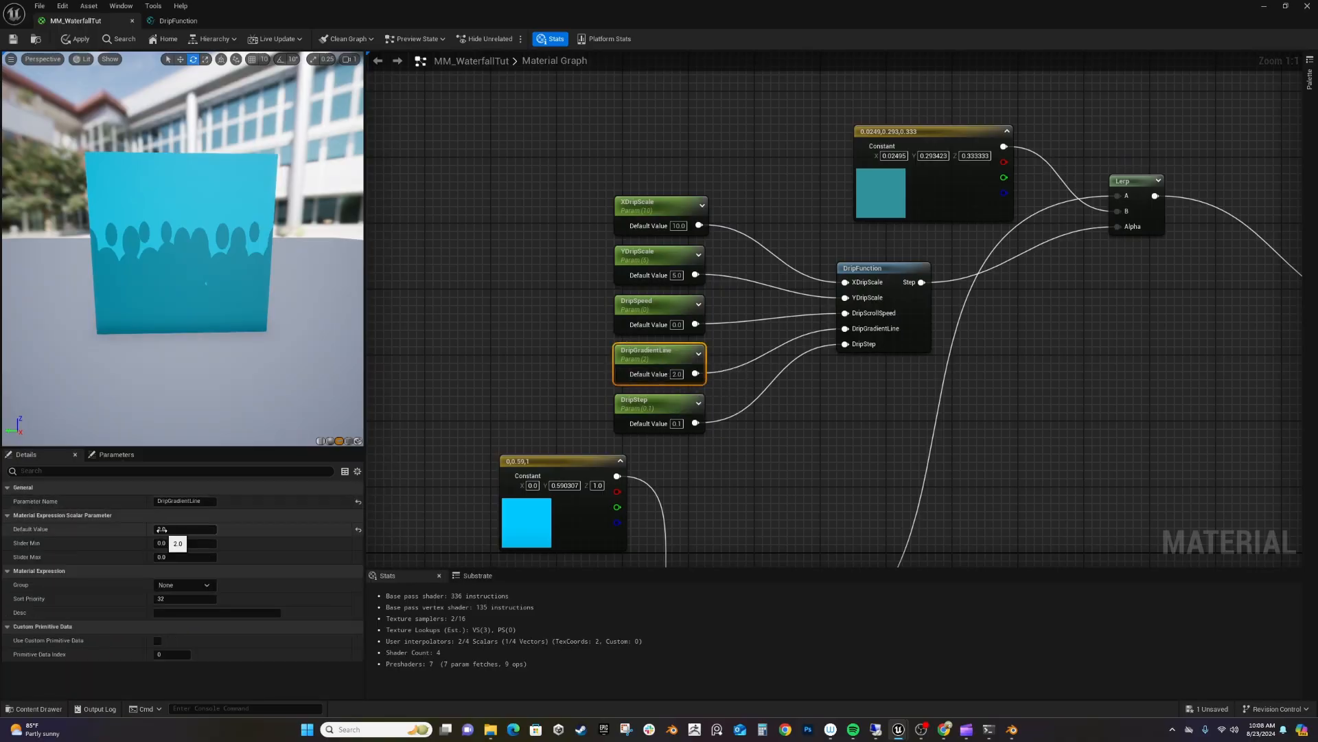
pyautogui.moveTo(172, 532)
pyautogui.mouseDown()
pyautogui.moveTo(213, 532)
pyautogui.moveTo(169, 530)
pyautogui.mouseUp()
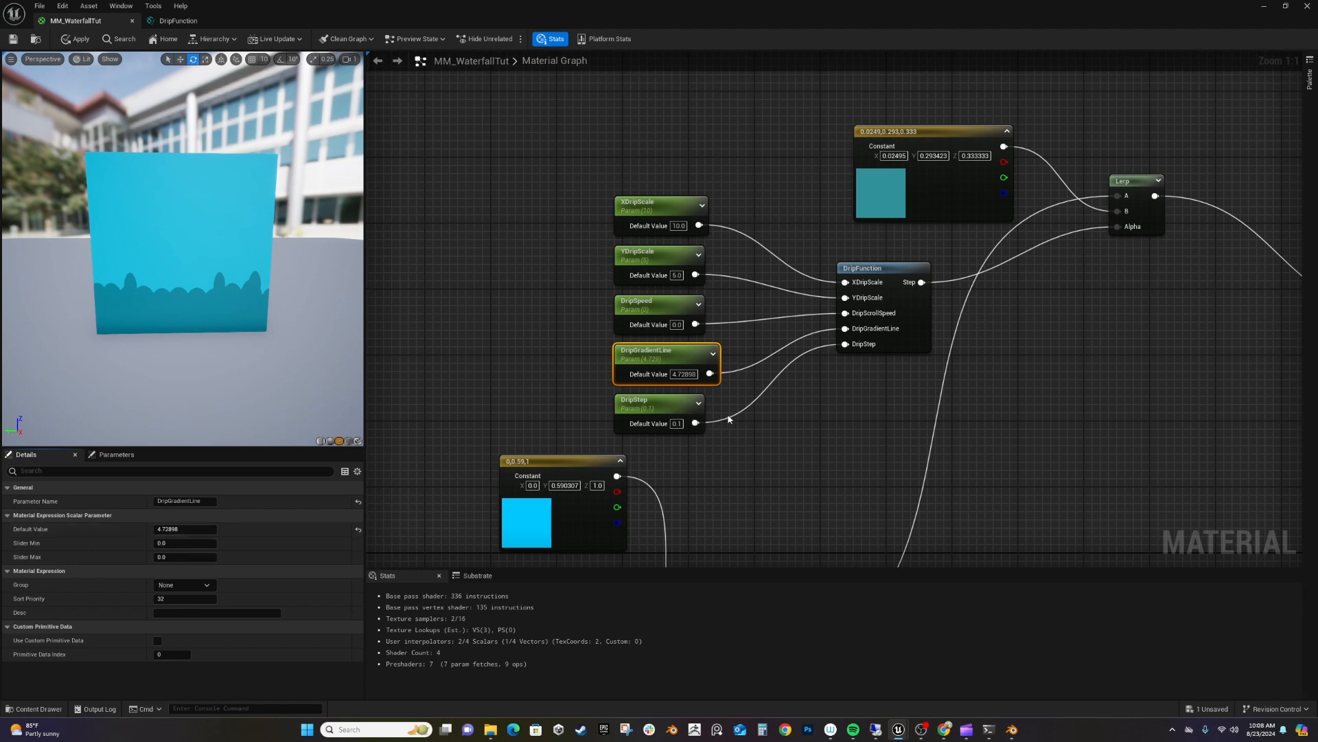
pyautogui.hotkey('ctrl', 'z')
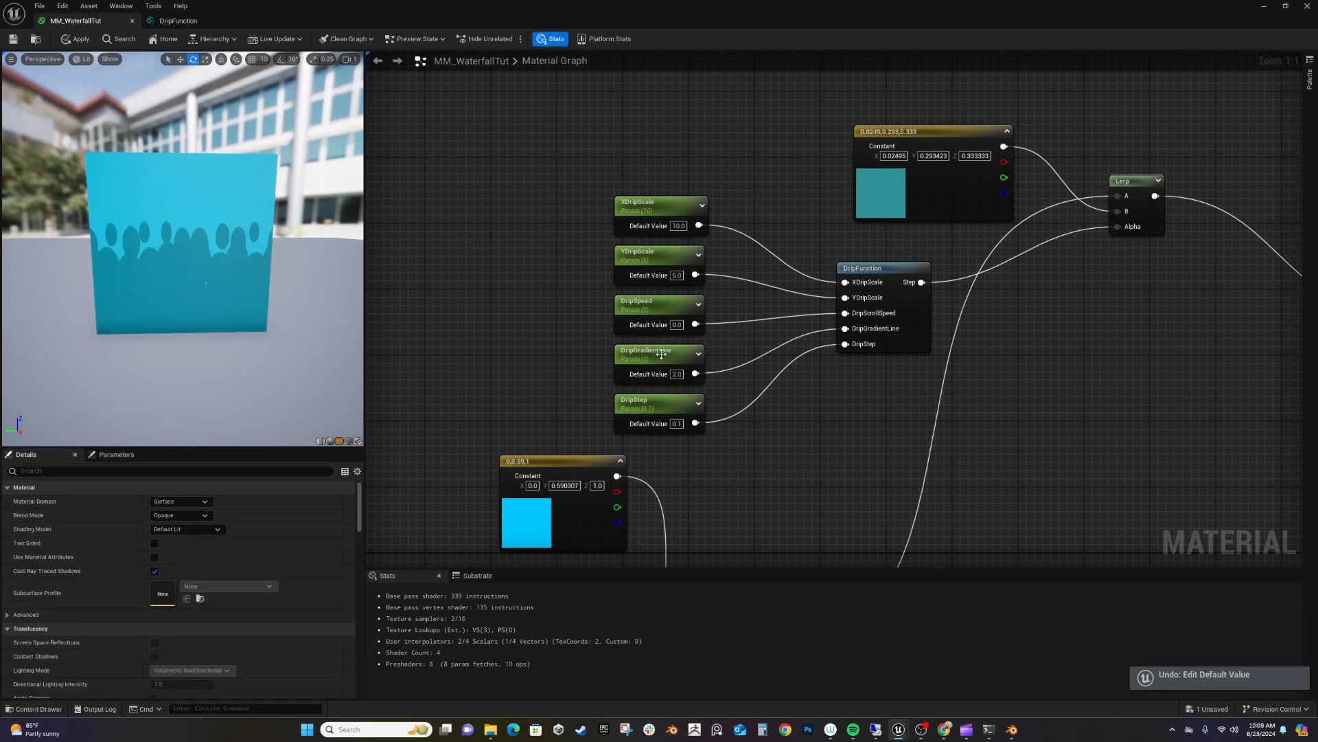
pyautogui.click(662, 358)
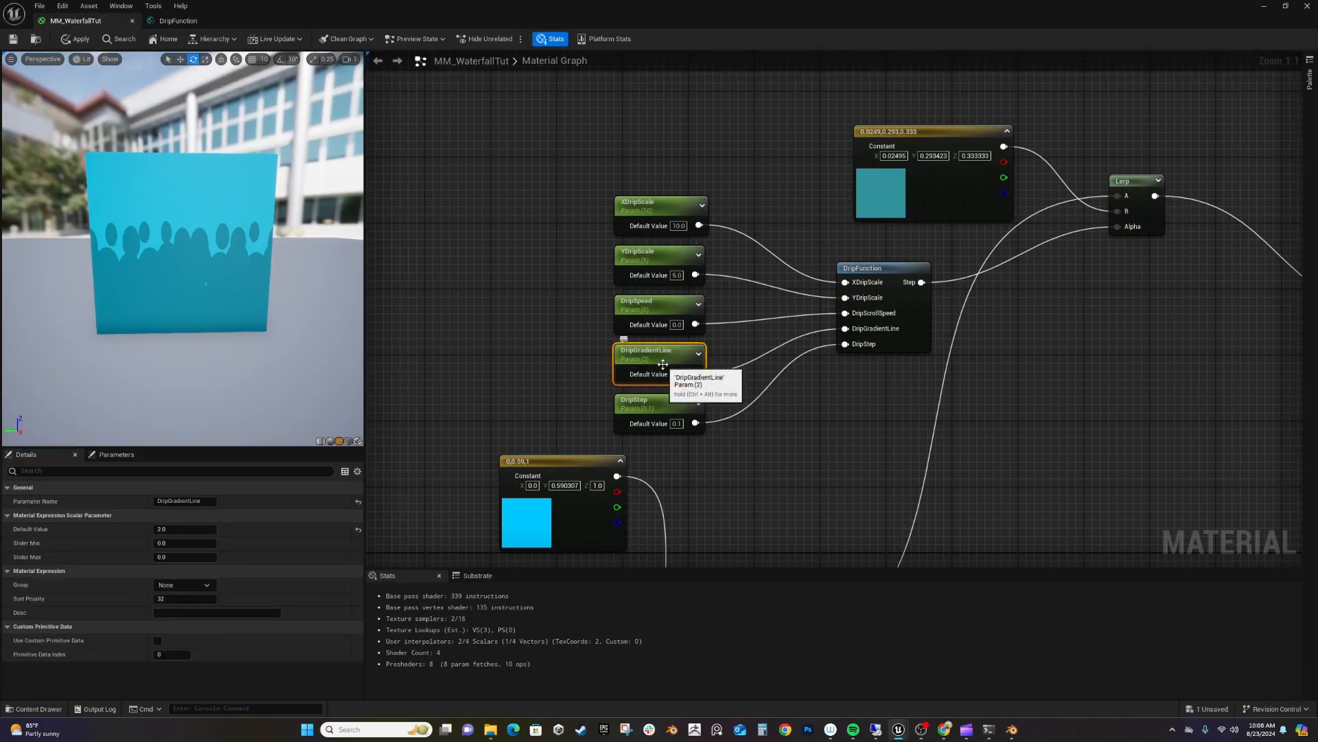
# Rename the duplicated DripGradientLine parameter as DripGradientLineTop.
pyautogui.click(208, 502)
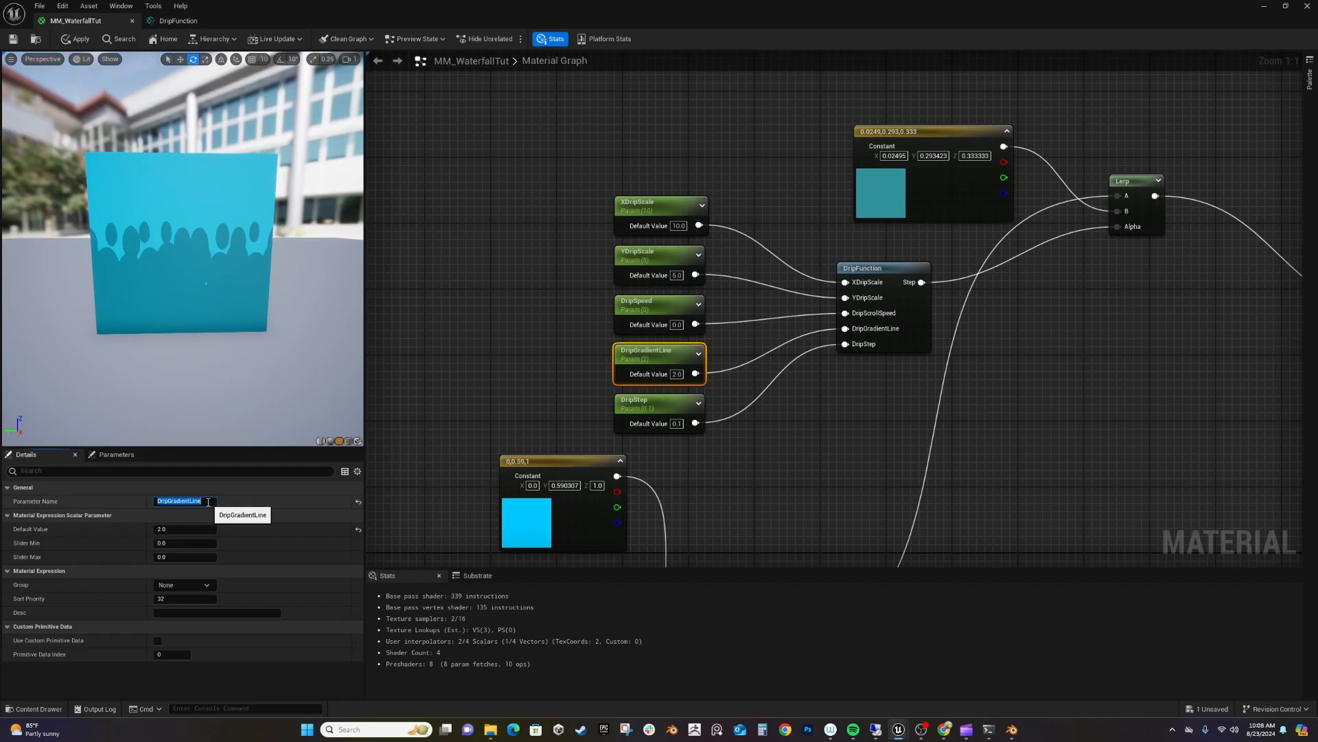
pyautogui.click(208, 502)
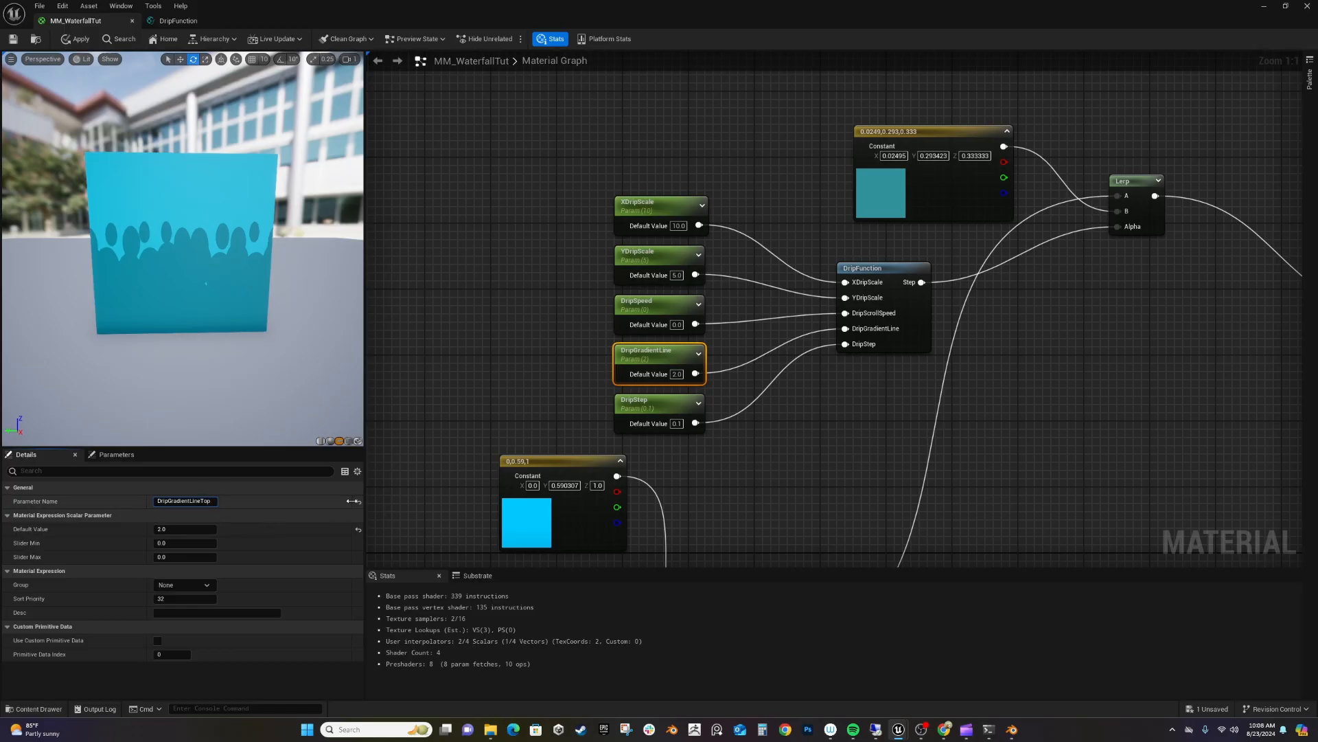
pyautogui.press('Return')
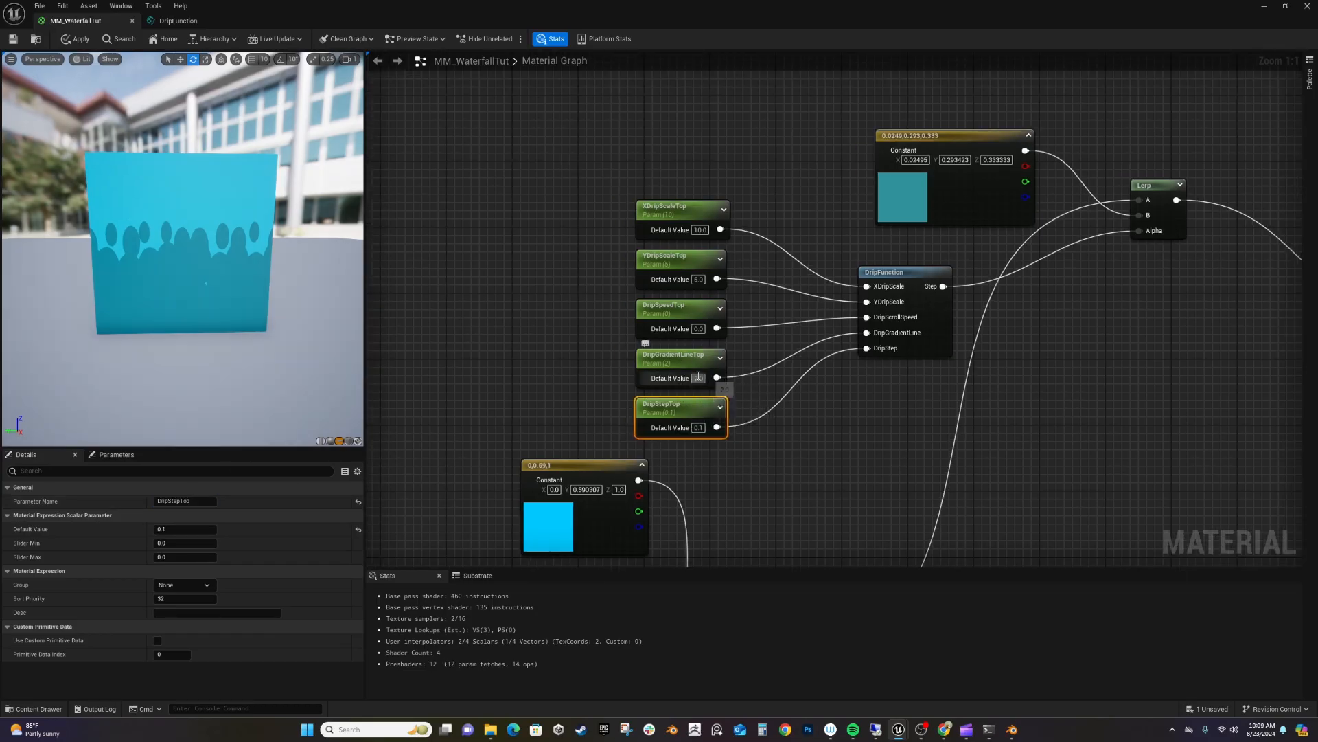
# Set the DripGradientLineTop parameter's default value to 3.
pyautogui.click(694, 359)
pyautogui.click(182, 528)
pyautogui.write('3')
pyautogui.press('Return')
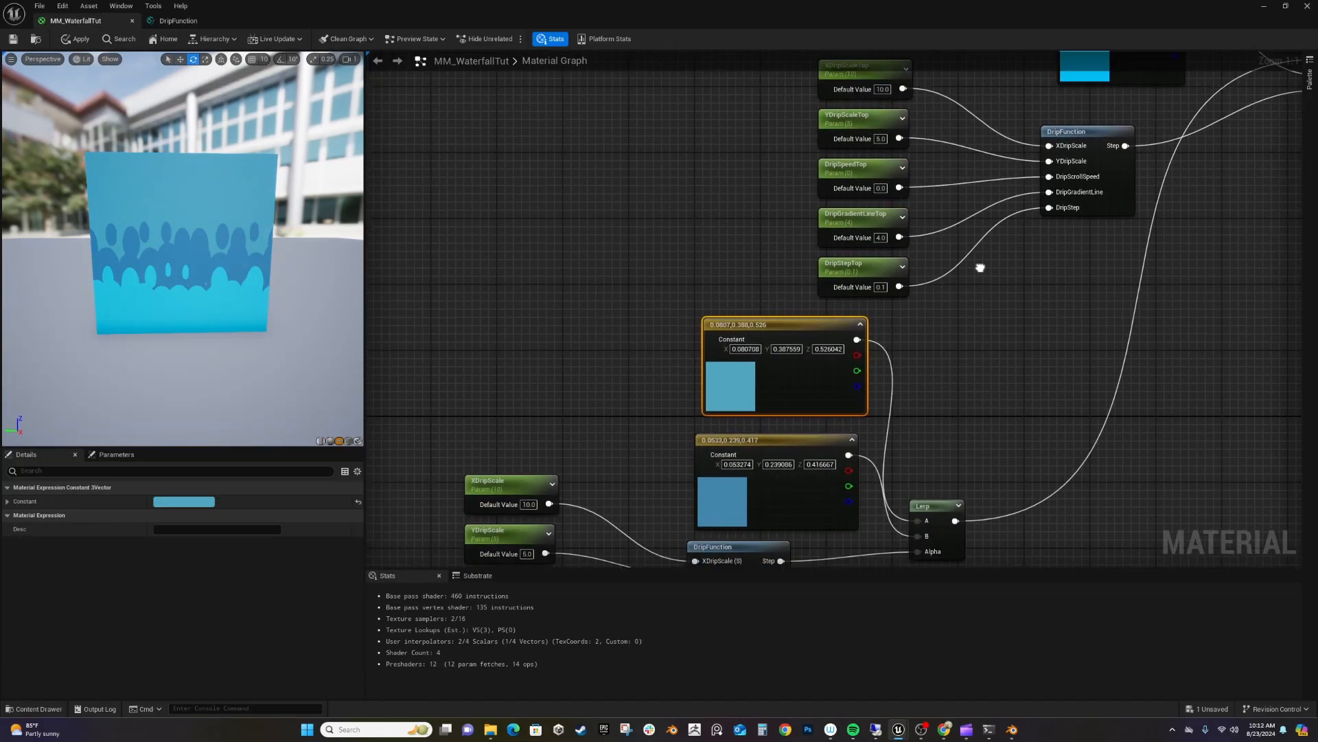
# Set the default value of the first drip layer's YDripScale parameter to 2.
pyautogui.moveTo(981, 266); pyautogui.dragTo(1025, 203, button='right')
pyautogui.moveTo(681, 443); pyautogui.dragTo(760, 309, button='right')
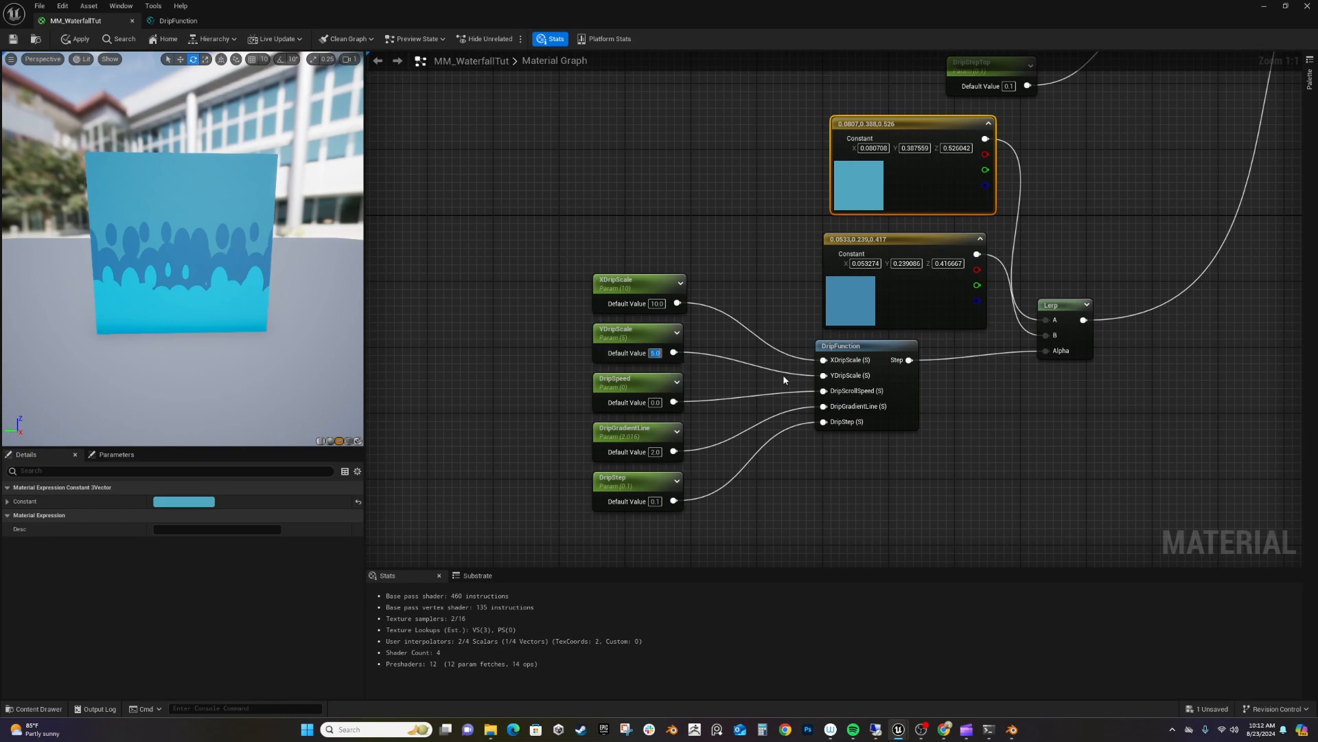
pyautogui.write('2')
pyautogui.press('Return')
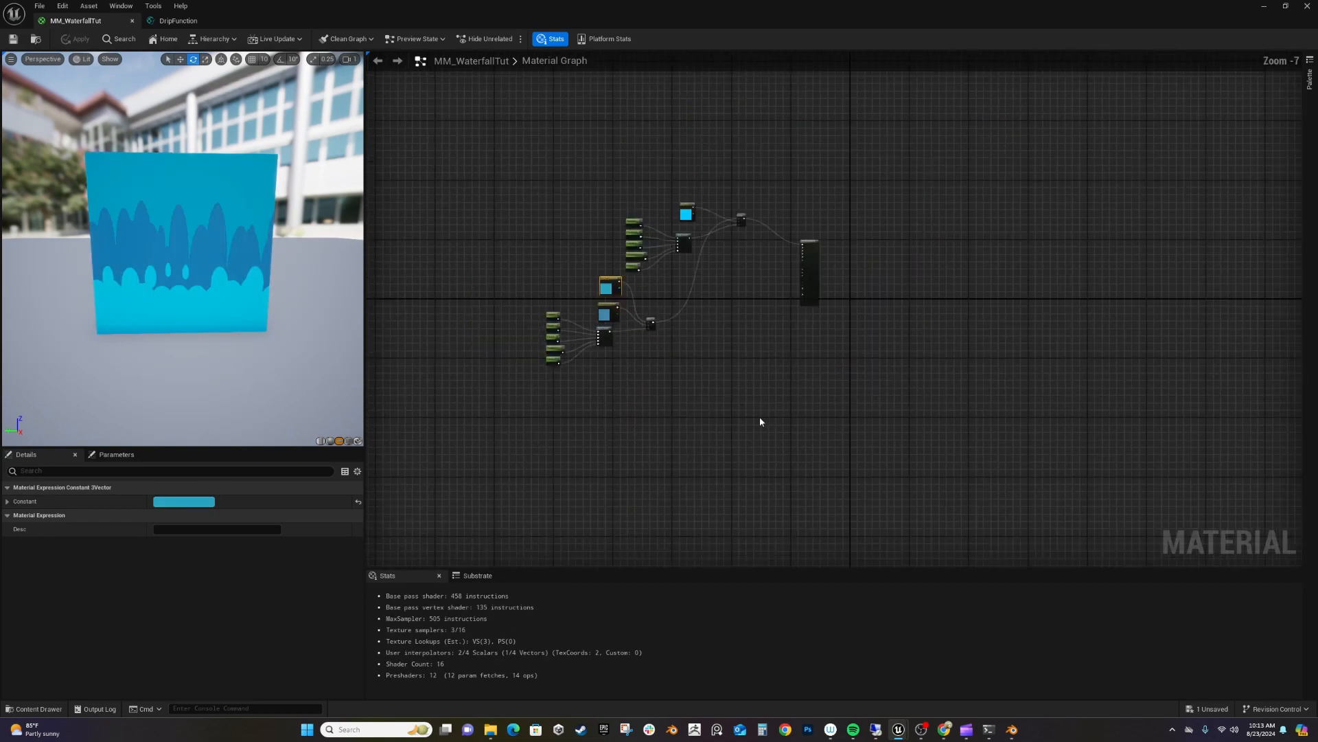
# Move both drip layers with their colors and Lerps together, below and farther away from the material result node.
pyautogui.moveTo(759, 418); pyautogui.dragTo(833, 418, button='right')
pyautogui.moveTo(566, 141); pyautogui.dragTo(846, 466)
pyautogui.moveTo(819, 219); pyautogui.dragTo(709, 357)
pyautogui.moveTo(794, 296); pyautogui.dragTo(761, 363, button='right')
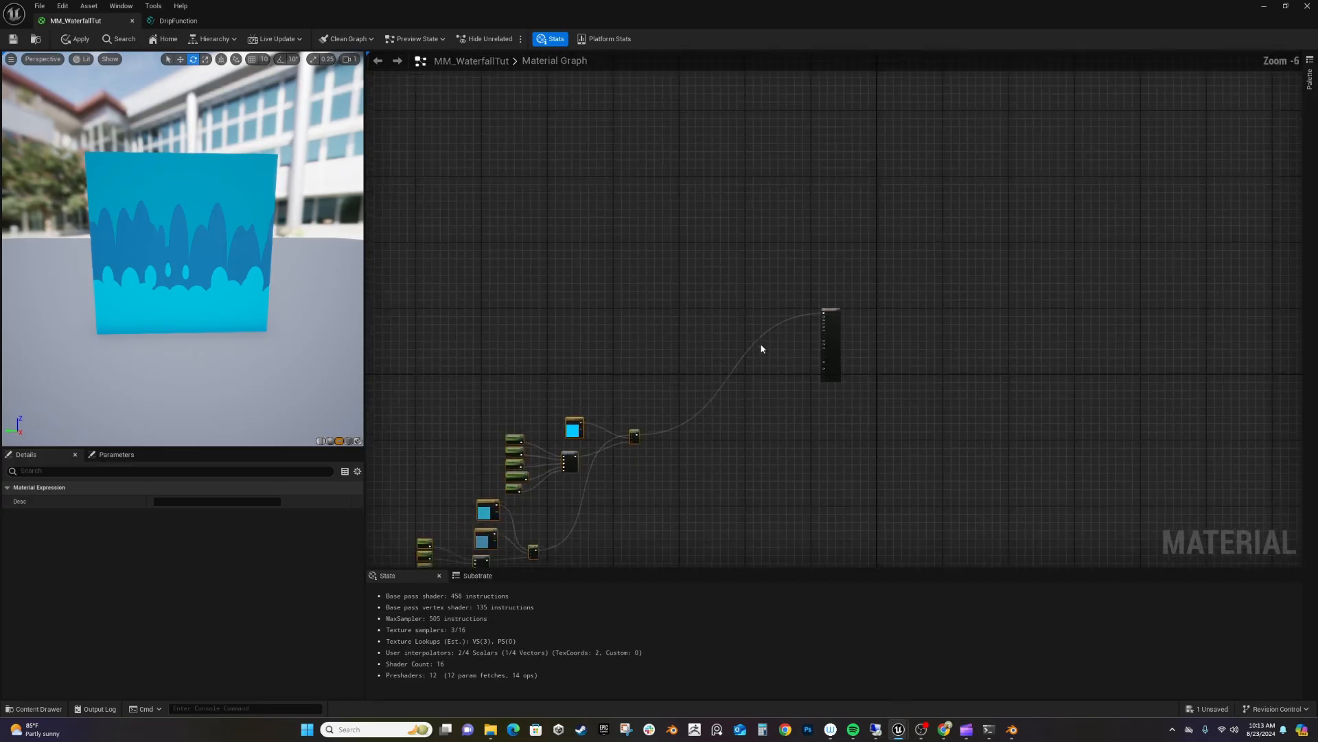
pyautogui.scroll(5, 760, 346)
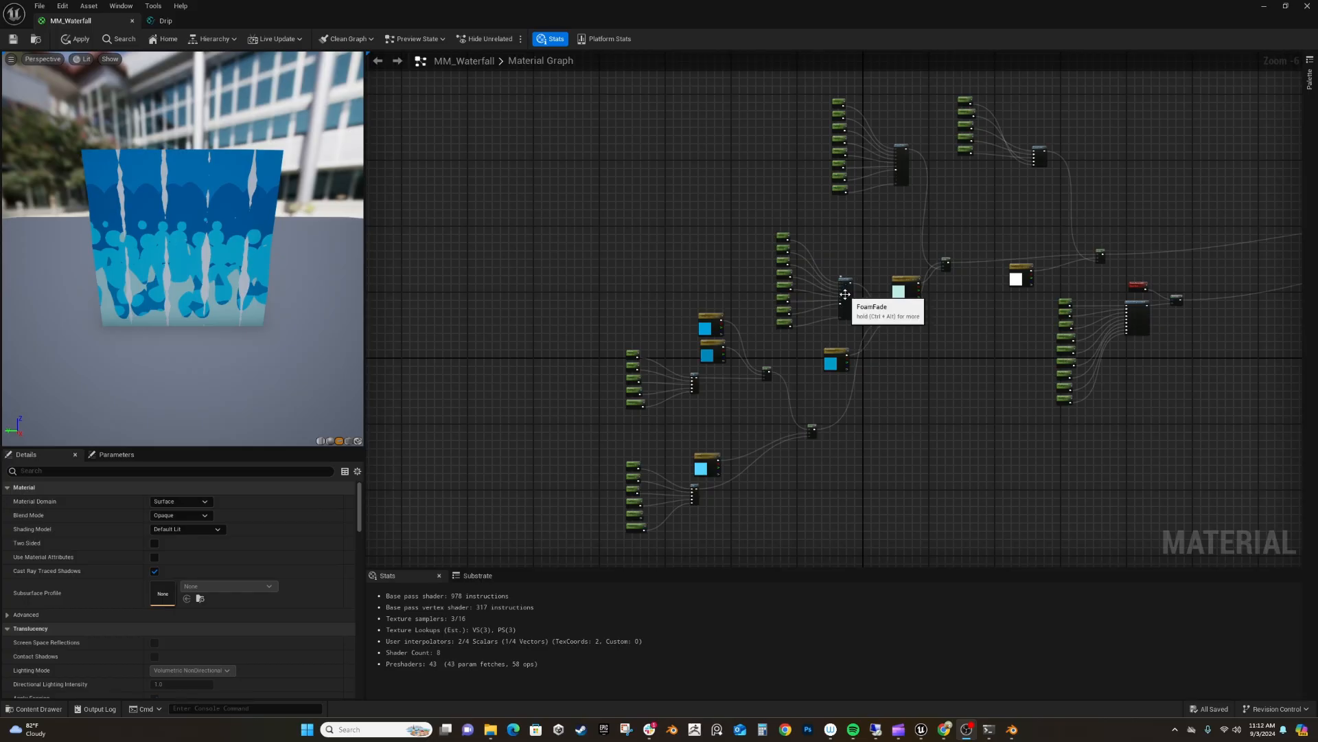
# Open the FoamFade material function from its node in the MM_Waterfall graph.
pyautogui.scroll(4, 858, 297)
pyautogui.scroll(2, 861, 296)
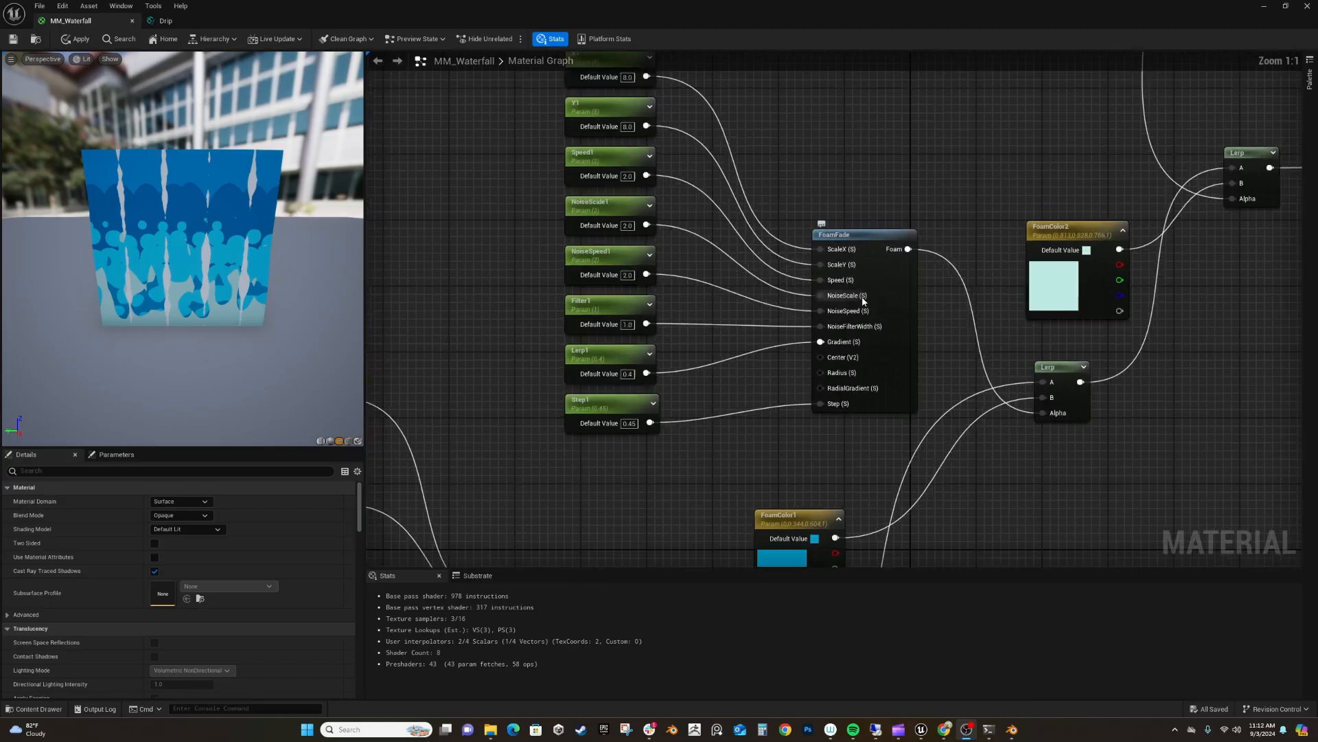
pyautogui.doubleClick(874, 240)
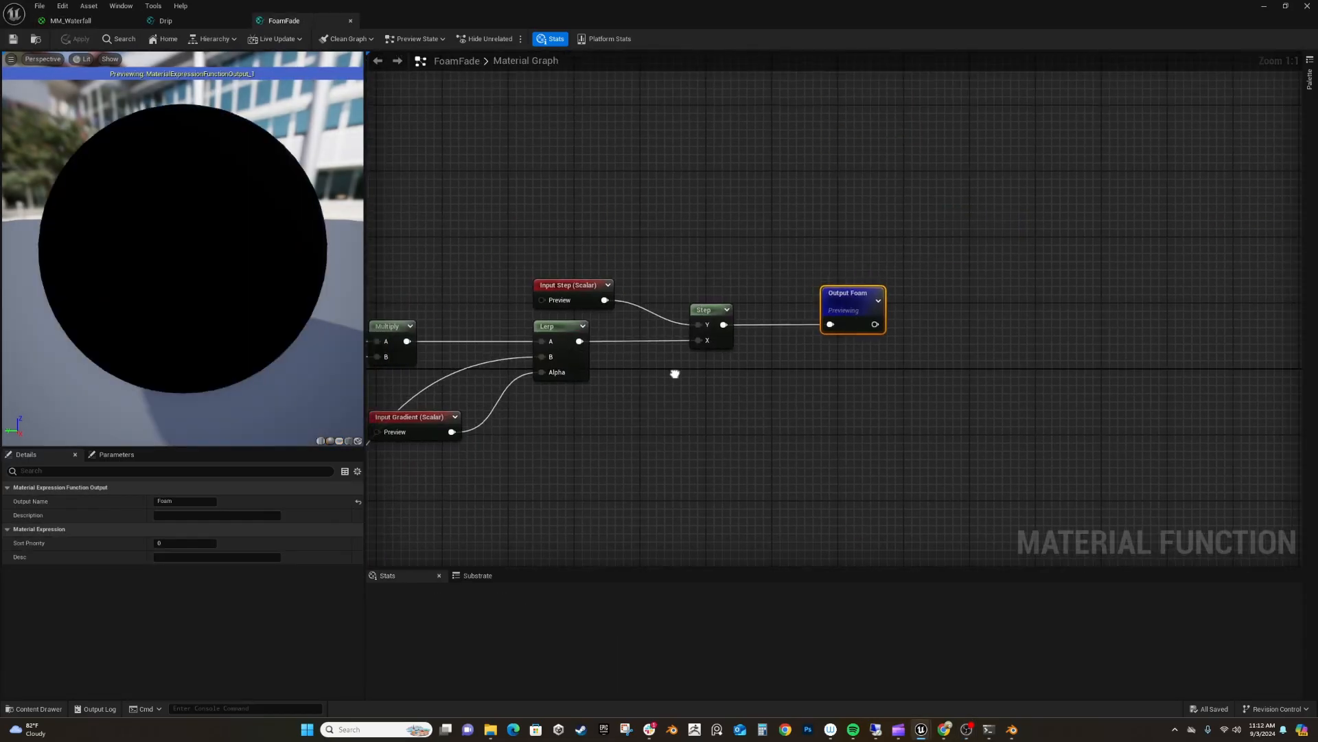
# Examine how FoamFade scales and scrolls the texture coordinates with ScaleX, ScaleY and Speed before feeding the Noise nodes.
pyautogui.scroll(3, 673, 371)
pyautogui.scroll(-5, 658, 386)
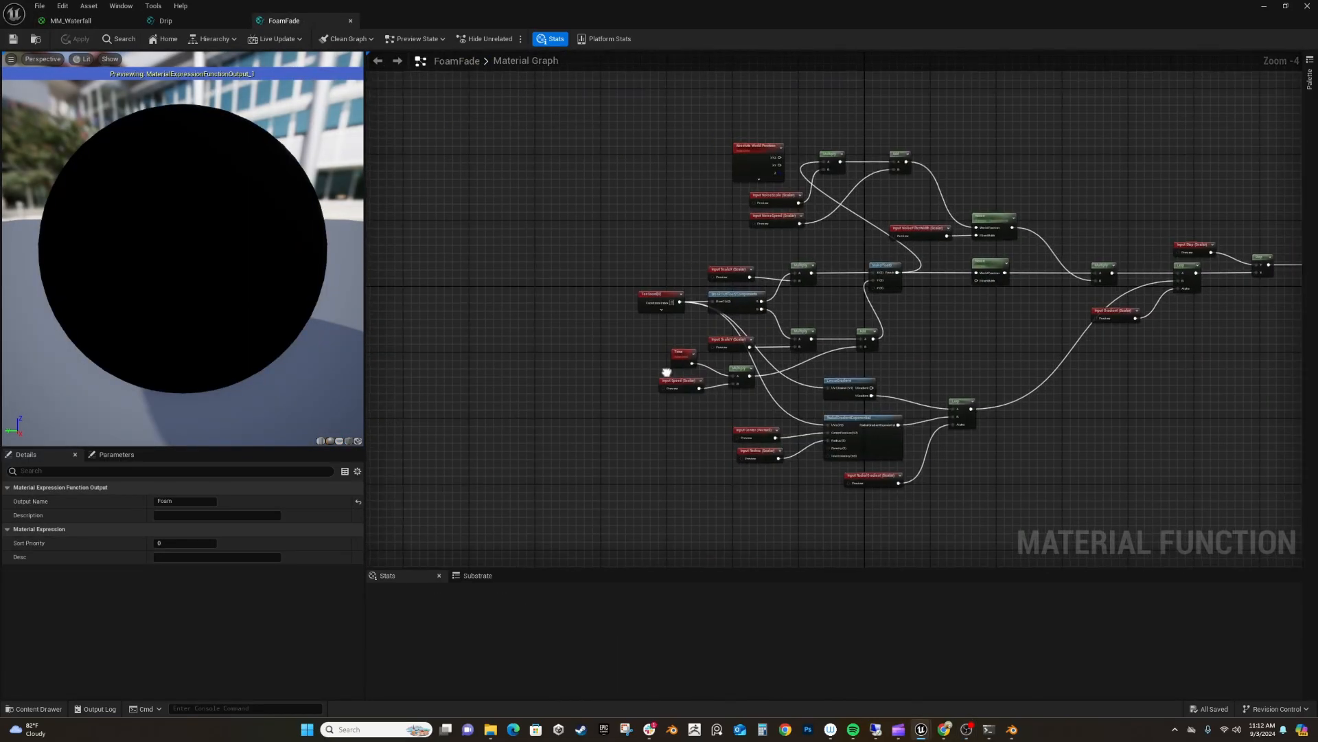
pyautogui.scroll(5, 687, 270)
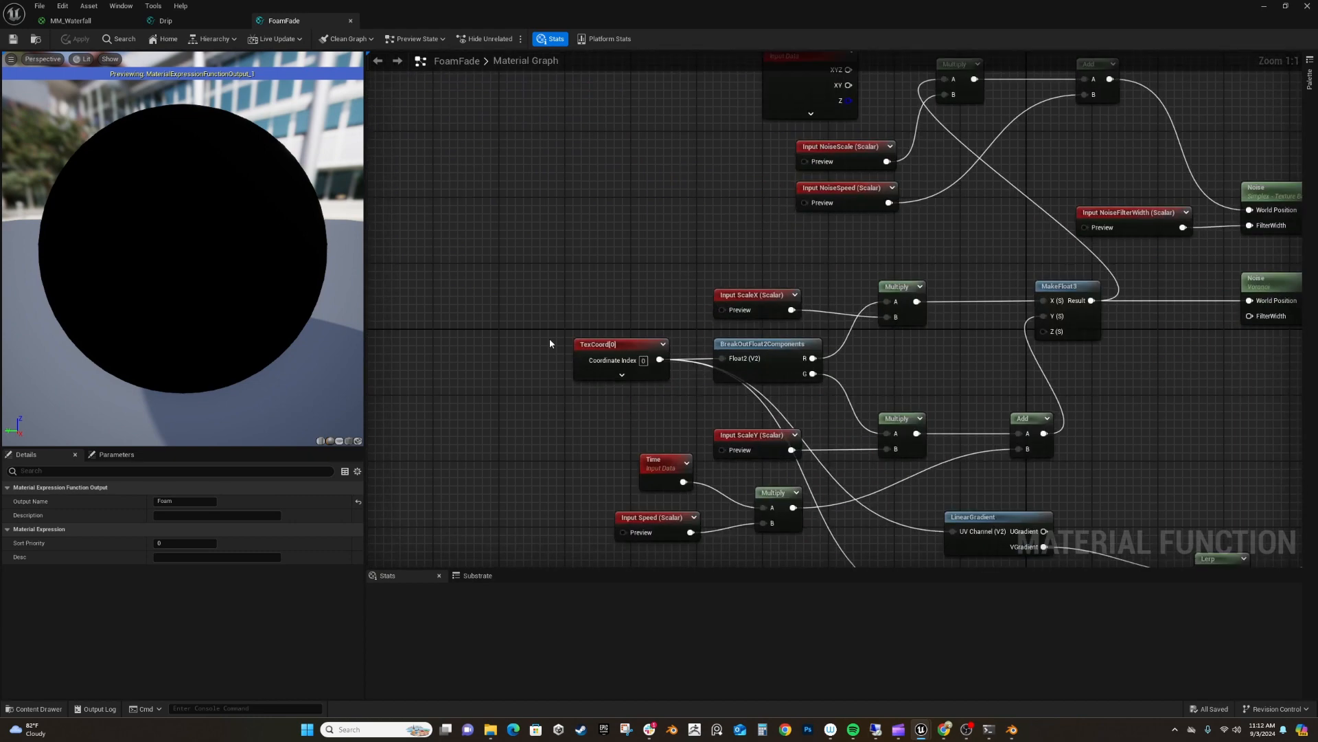
pyautogui.moveTo(558, 385); pyautogui.dragTo(411, 468, button='right')
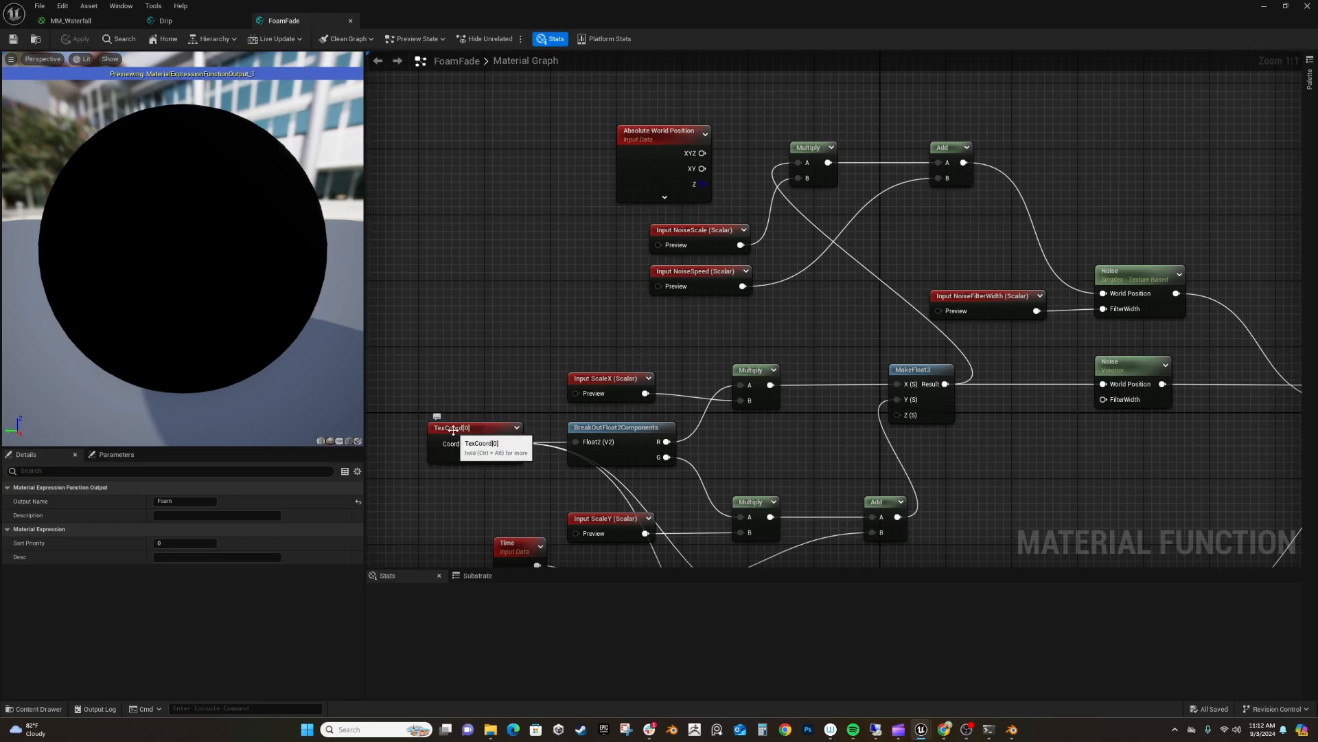
pyautogui.moveTo(493, 474); pyautogui.dragTo(537, 262, button='right')
pyautogui.scroll(-1, 546, 237)
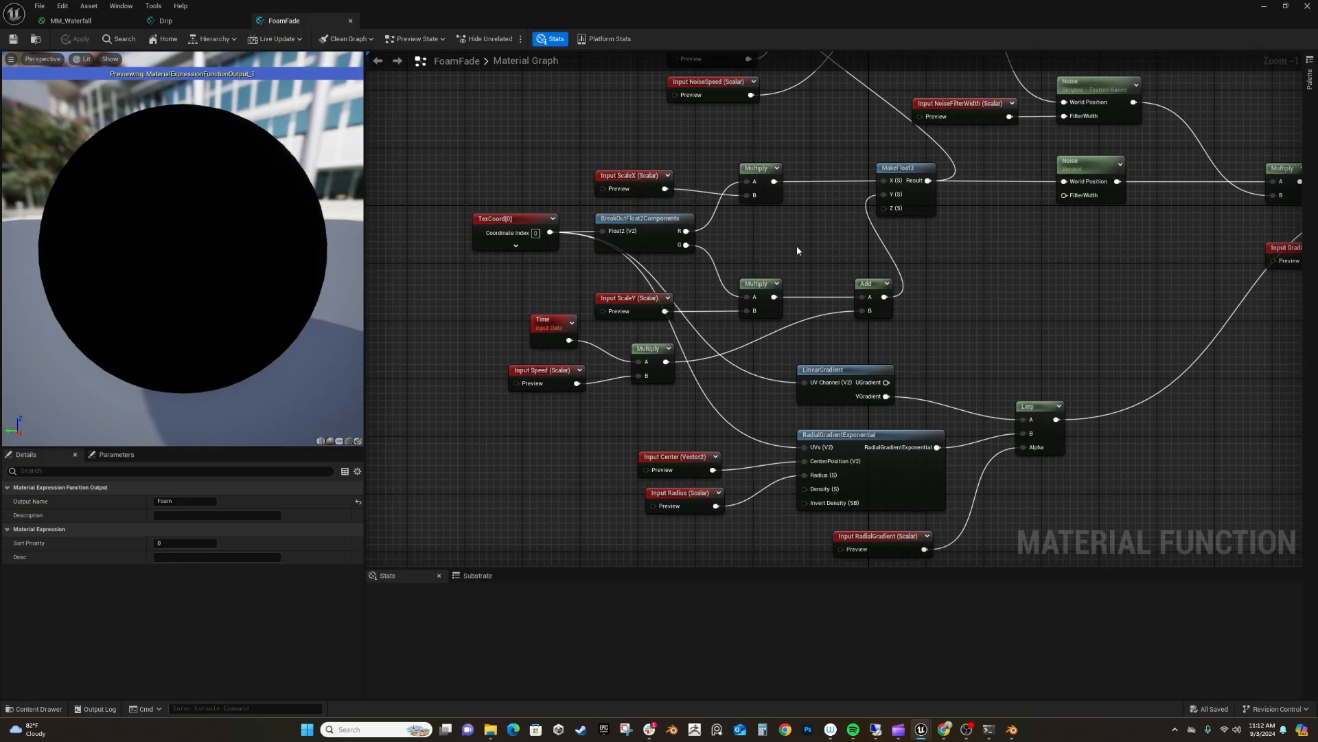
pyautogui.moveTo(794, 247); pyautogui.dragTo(686, 354, button='right')
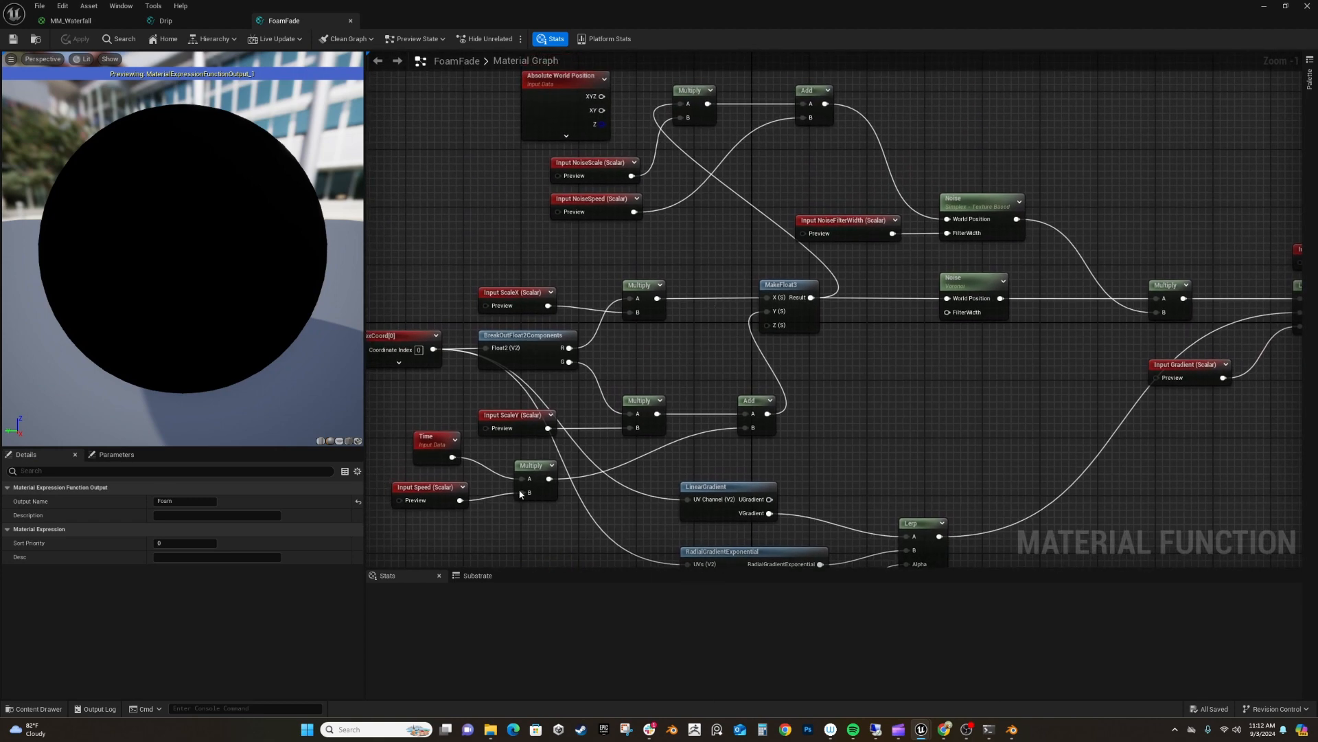
pyautogui.moveTo(513, 419); pyautogui.dragTo(506, 410)
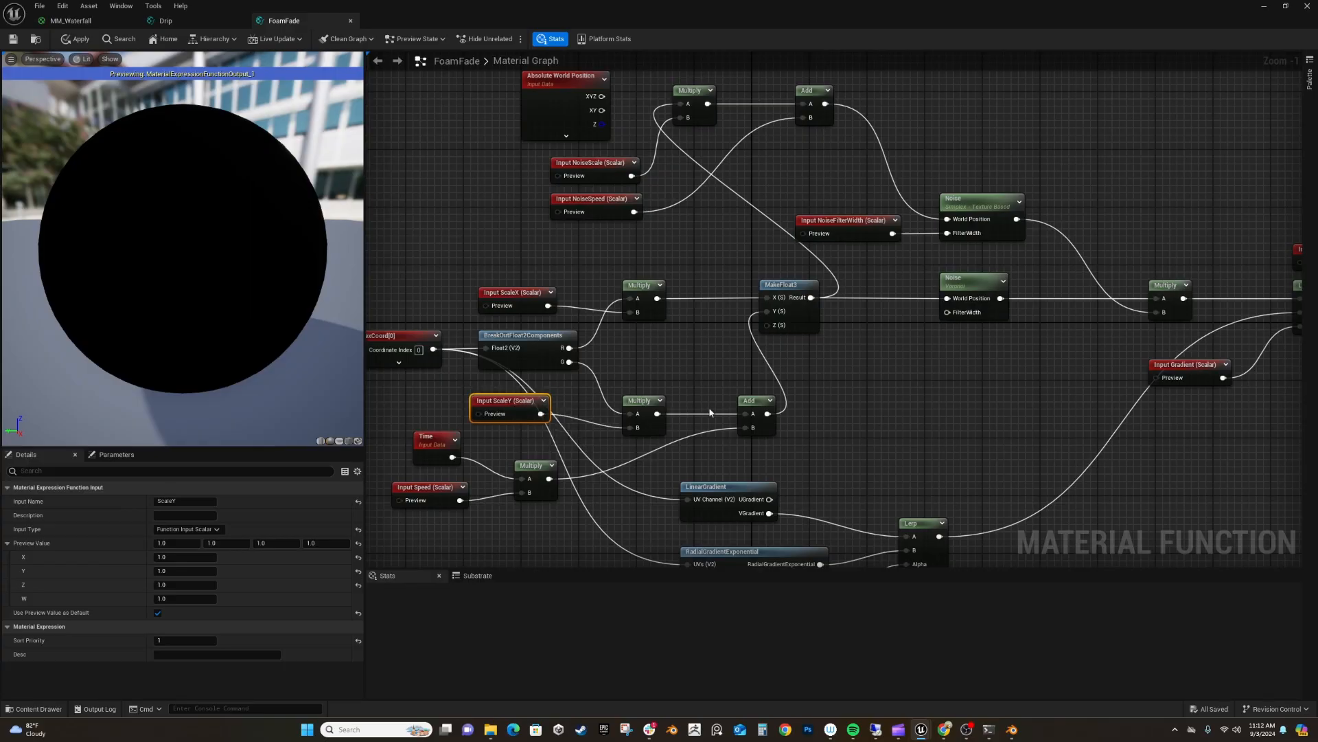
pyautogui.moveTo(795, 283); pyautogui.dragTo(659, 319, button='right')
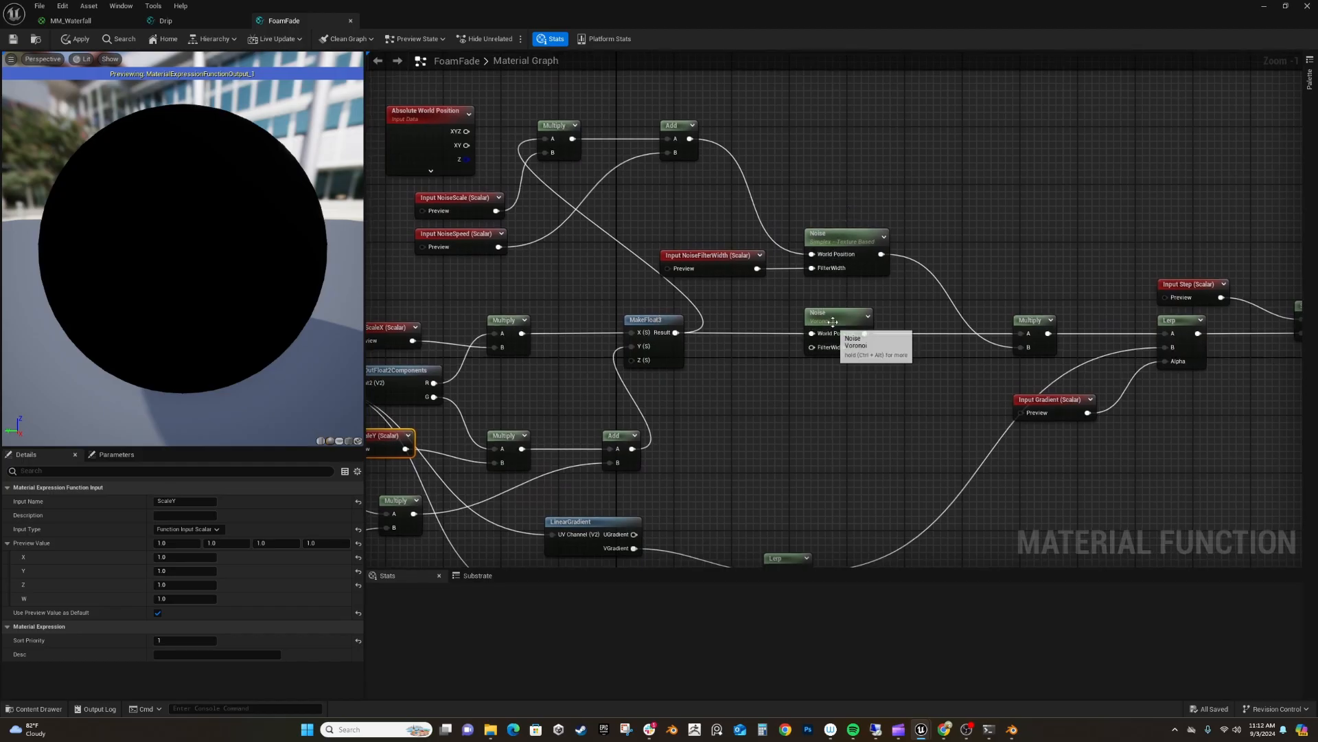
pyautogui.moveTo(762, 329); pyautogui.dragTo(799, 363, button='right')
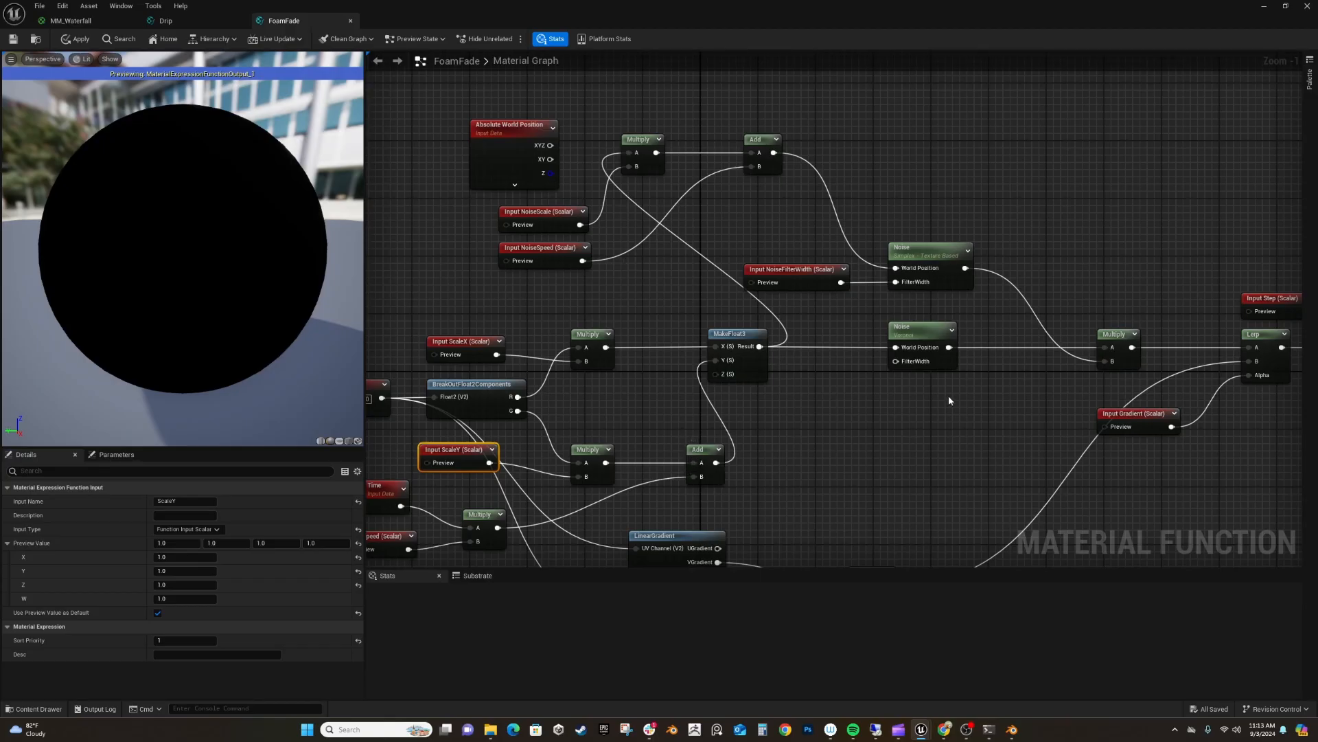
# Inspect the settings of the Voronoi and Simplex Noise nodes and trace how they connect to the rest of the function.
pyautogui.click(934, 329)
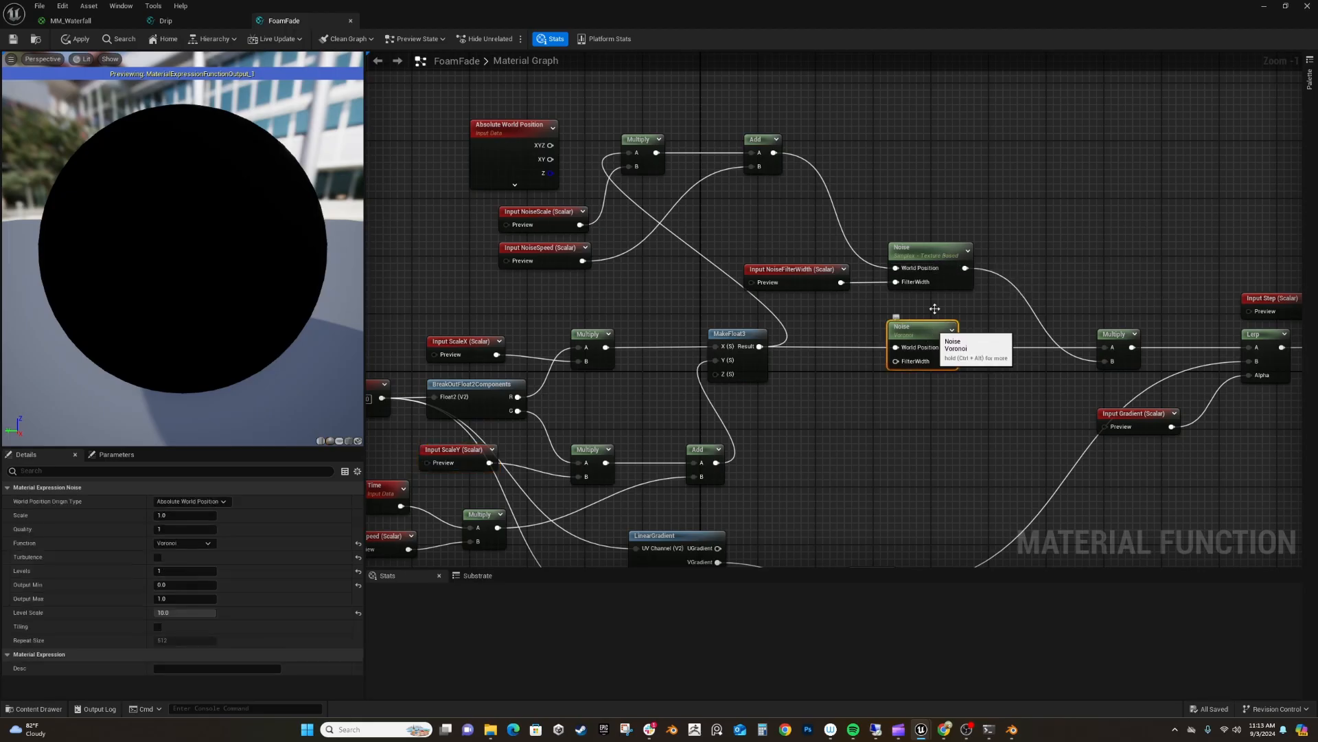
pyautogui.click(942, 251)
pyautogui.moveTo(964, 377); pyautogui.dragTo(667, 414, button='right')
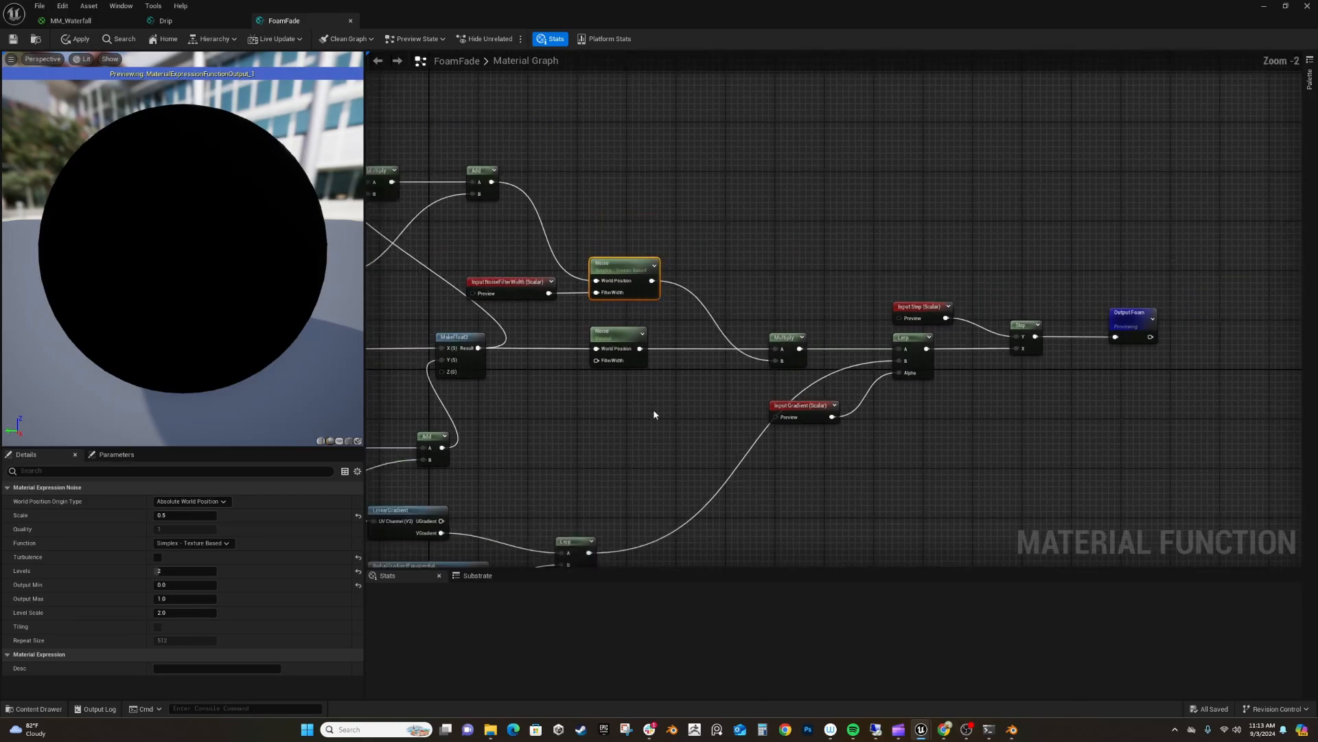
pyautogui.scroll(-1, 652, 415)
pyautogui.moveTo(871, 468); pyautogui.dragTo(1254, 428, button='right')
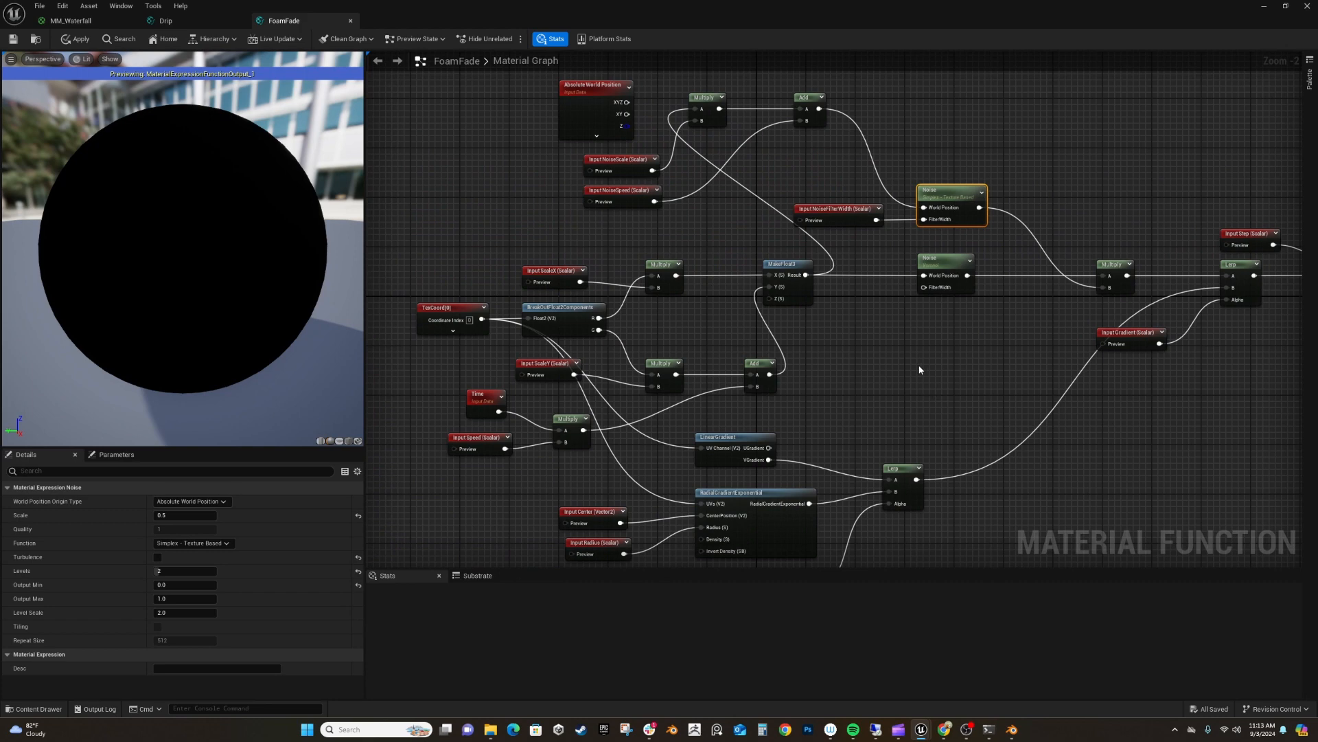
pyautogui.scroll(-1, 920, 370)
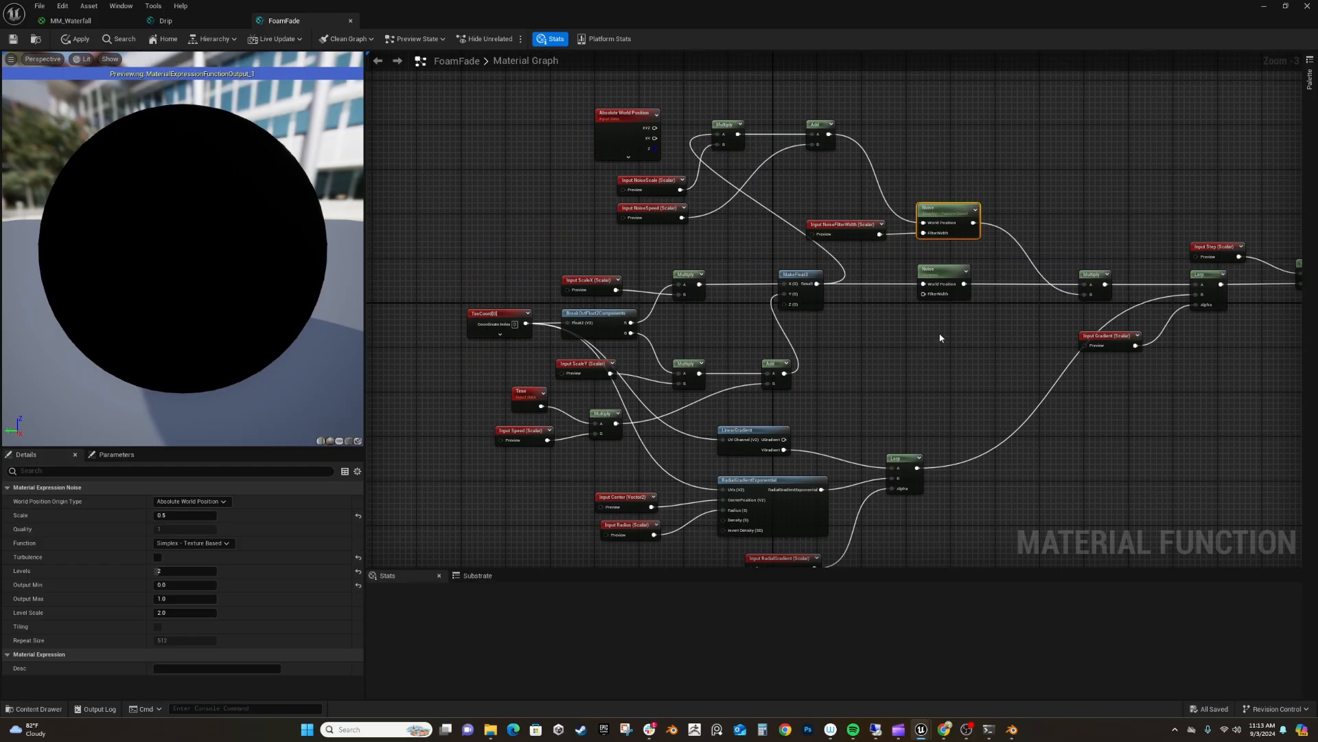
# Examine the LinearGradient and RadialGradientExponential nodes with their Center, Radius and RadialGradient inputs blended by a Lerp.
pyautogui.scroll(4, 987, 373)
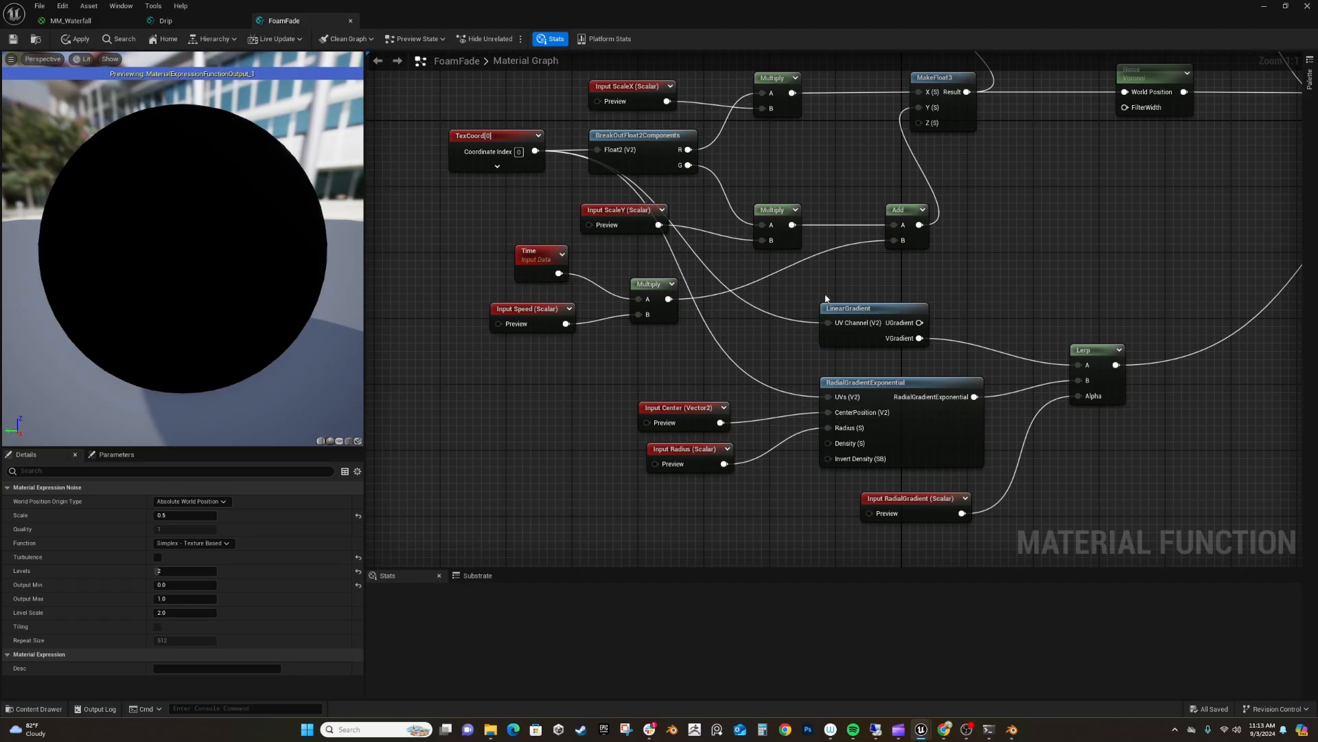
pyautogui.moveTo(1130, 449); pyautogui.dragTo(882, 472, button='right')
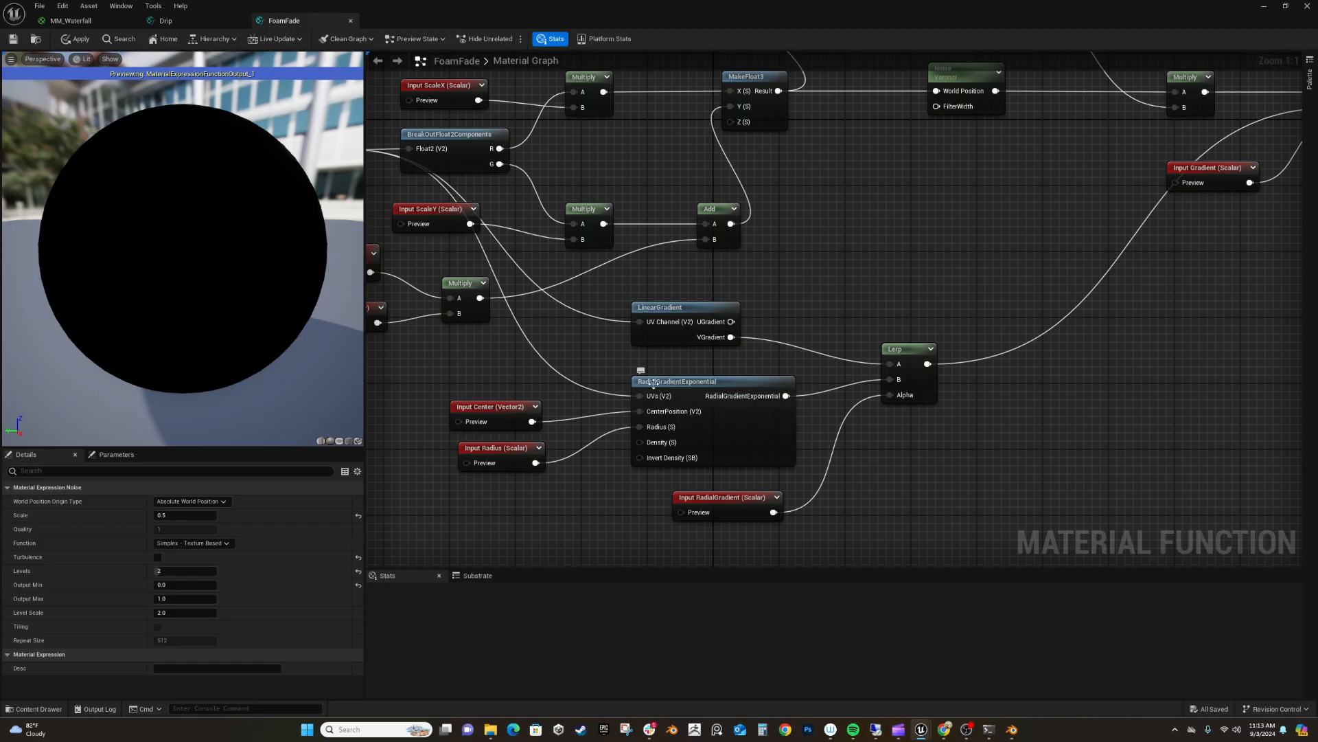
pyautogui.moveTo(497, 412); pyautogui.dragTo(506, 405)
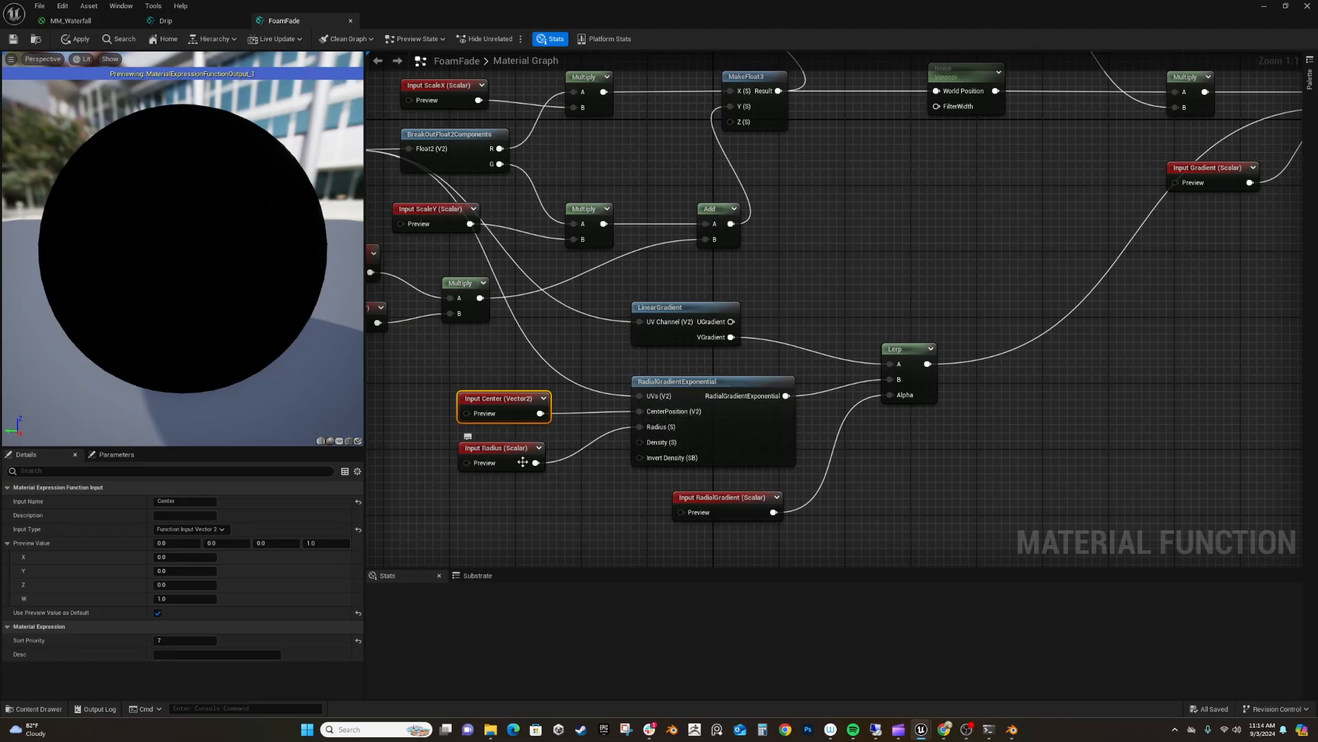
pyautogui.moveTo(1137, 310); pyautogui.dragTo(861, 458, button='right')
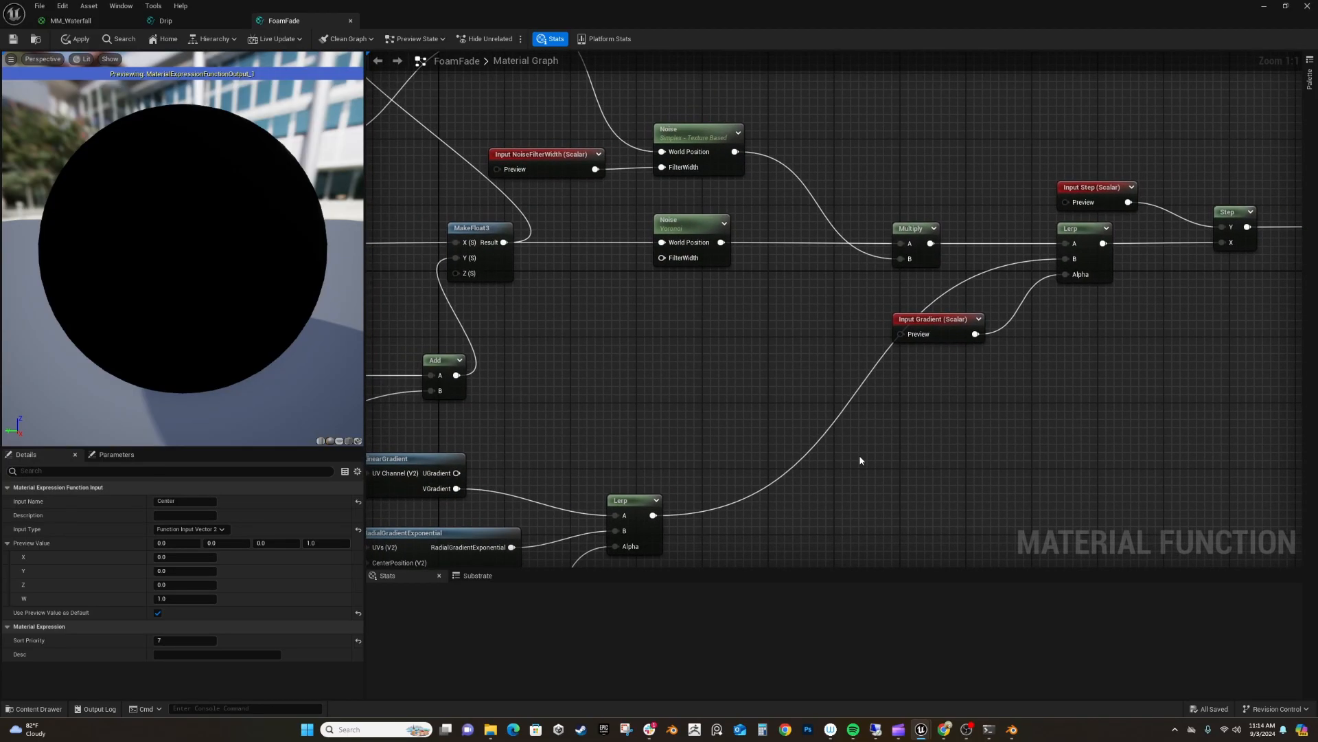
# Examine how the multiplied noises and the gradient pass through the Lerp and Step nodes into the Foam output.
pyautogui.scroll(-1, 858, 458)
pyautogui.moveTo(738, 367); pyautogui.dragTo(923, 409, button='right')
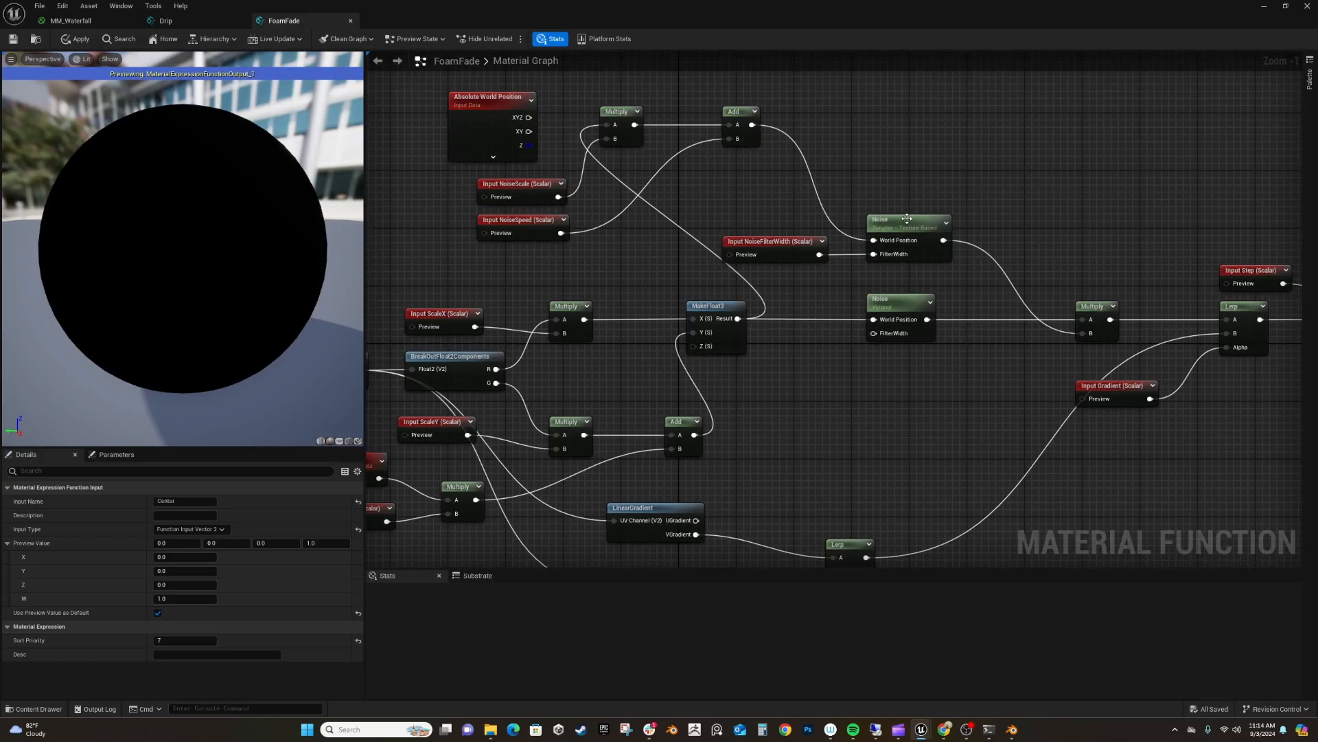
pyautogui.moveTo(1021, 182); pyautogui.dragTo(731, 203, button='right')
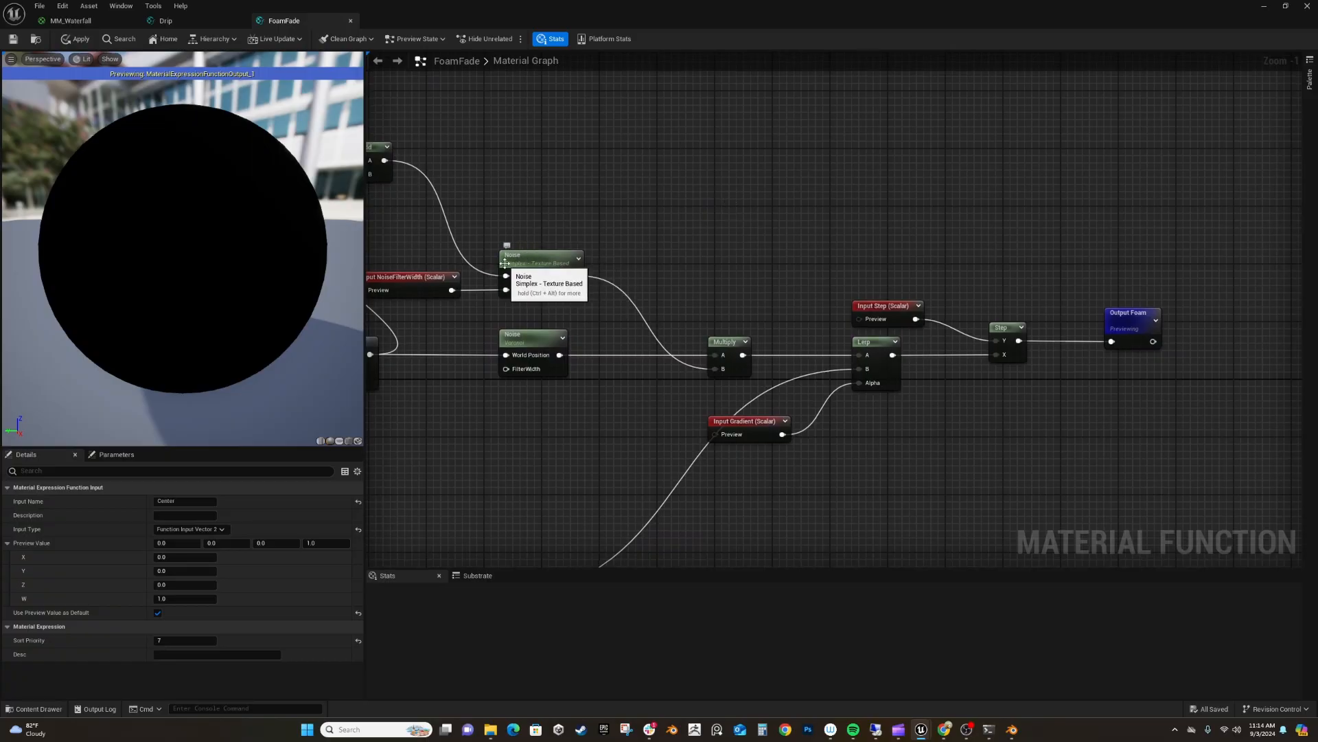
pyautogui.moveTo(934, 454); pyautogui.dragTo(978, 331, button='right')
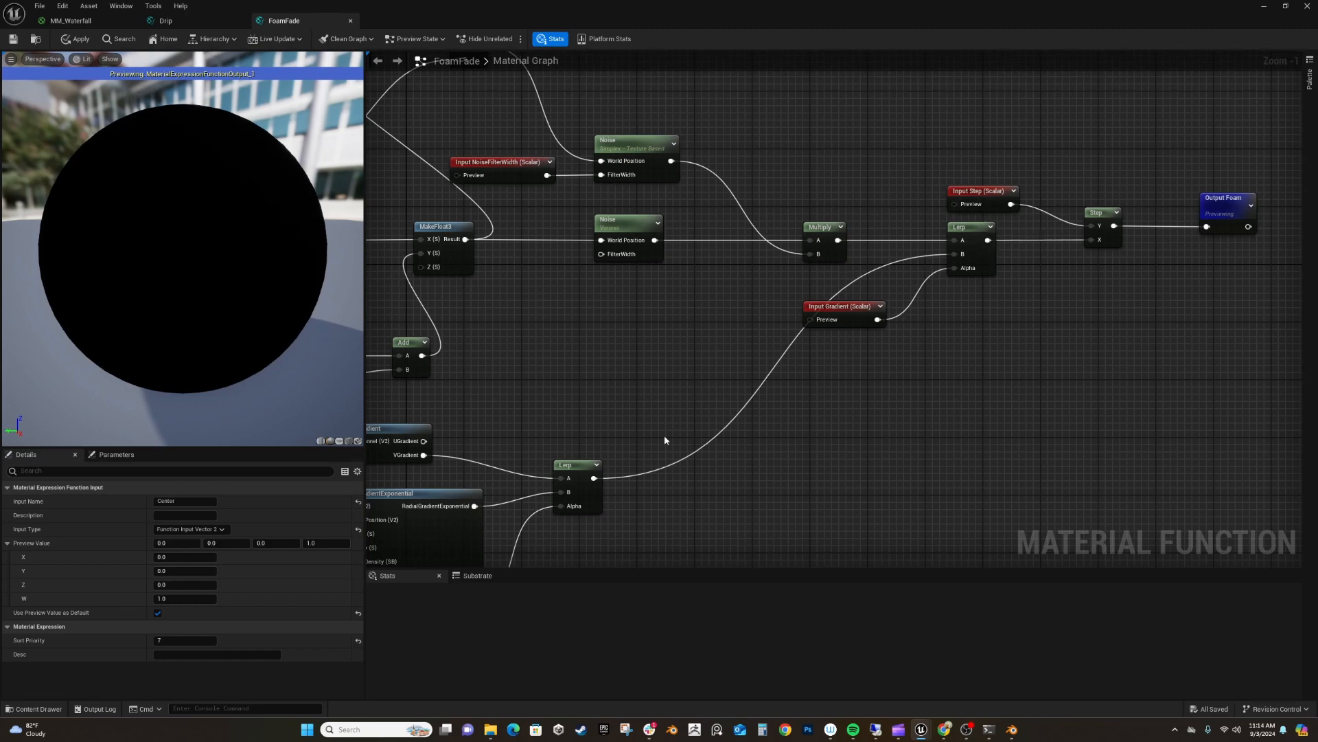
pyautogui.moveTo(611, 520); pyautogui.dragTo(474, 564, button='right')
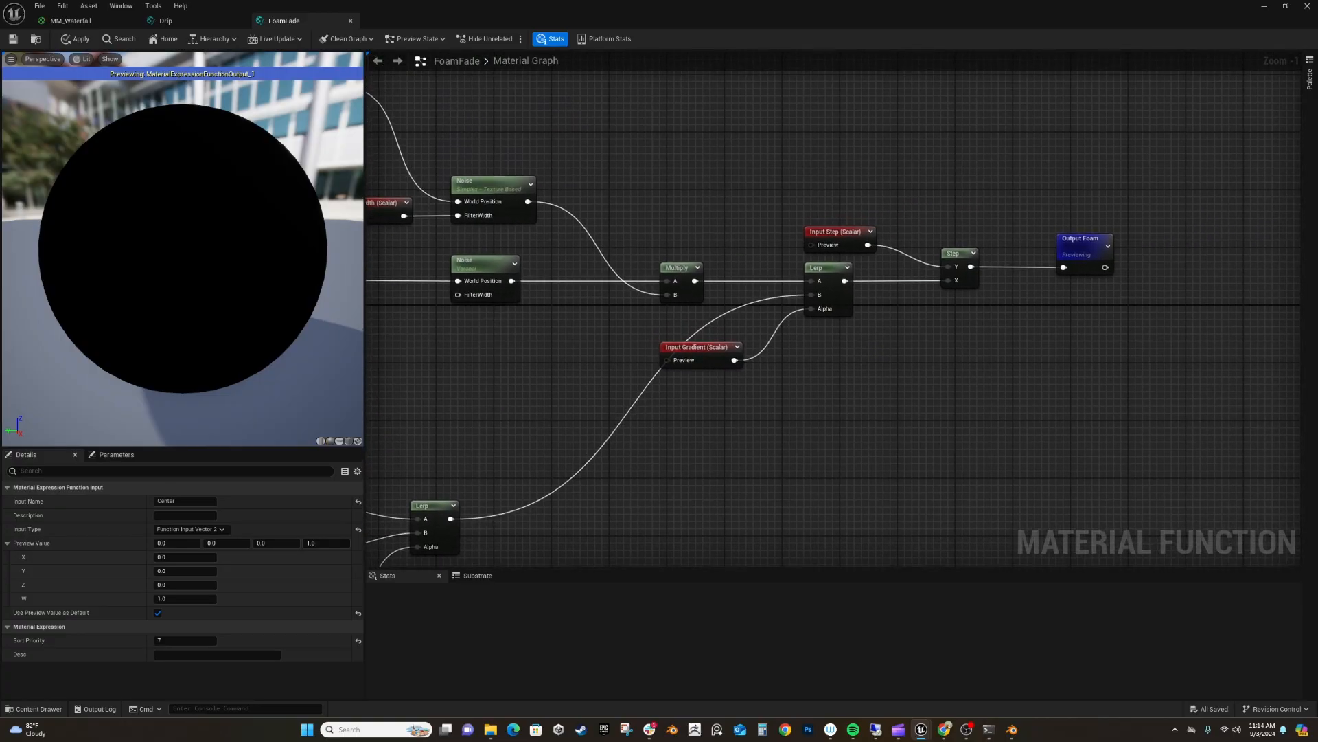
pyautogui.moveTo(911, 378); pyautogui.dragTo(721, 427, button='right')
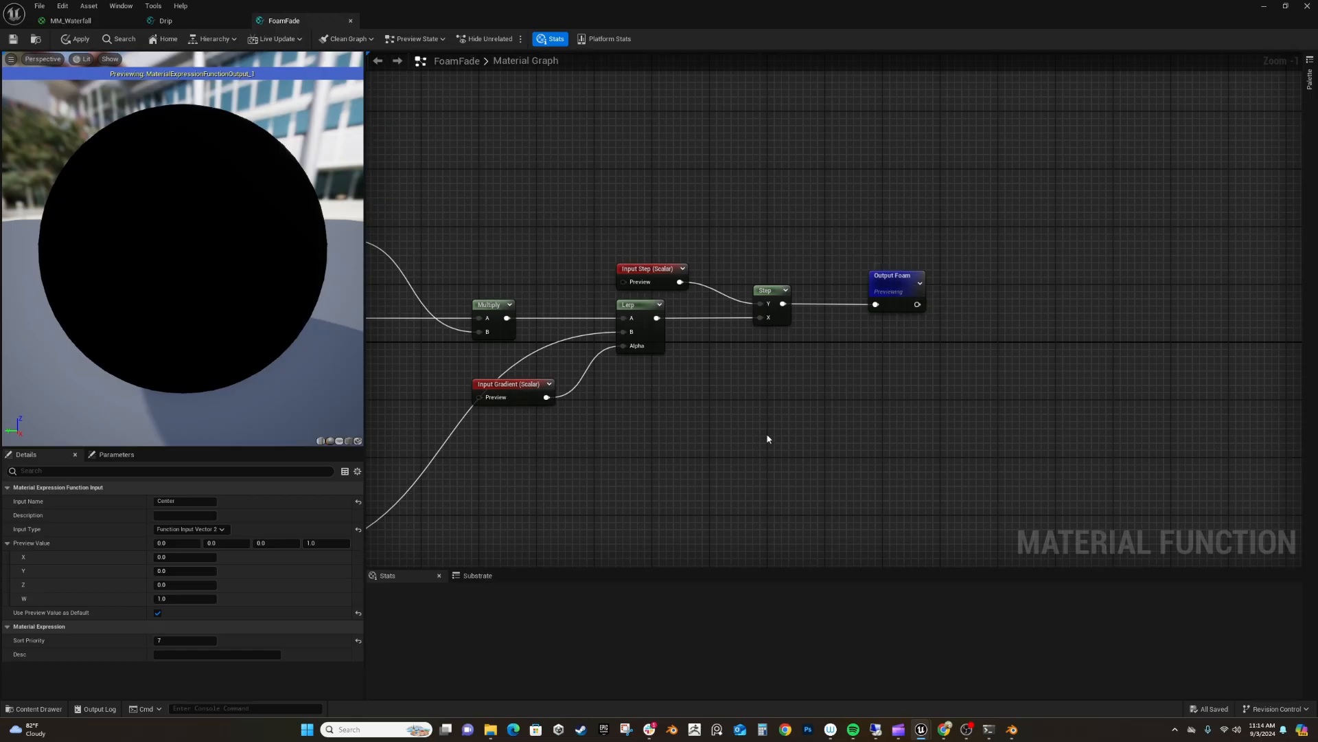
pyautogui.moveTo(767, 438); pyautogui.dragTo(802, 405, button='right')
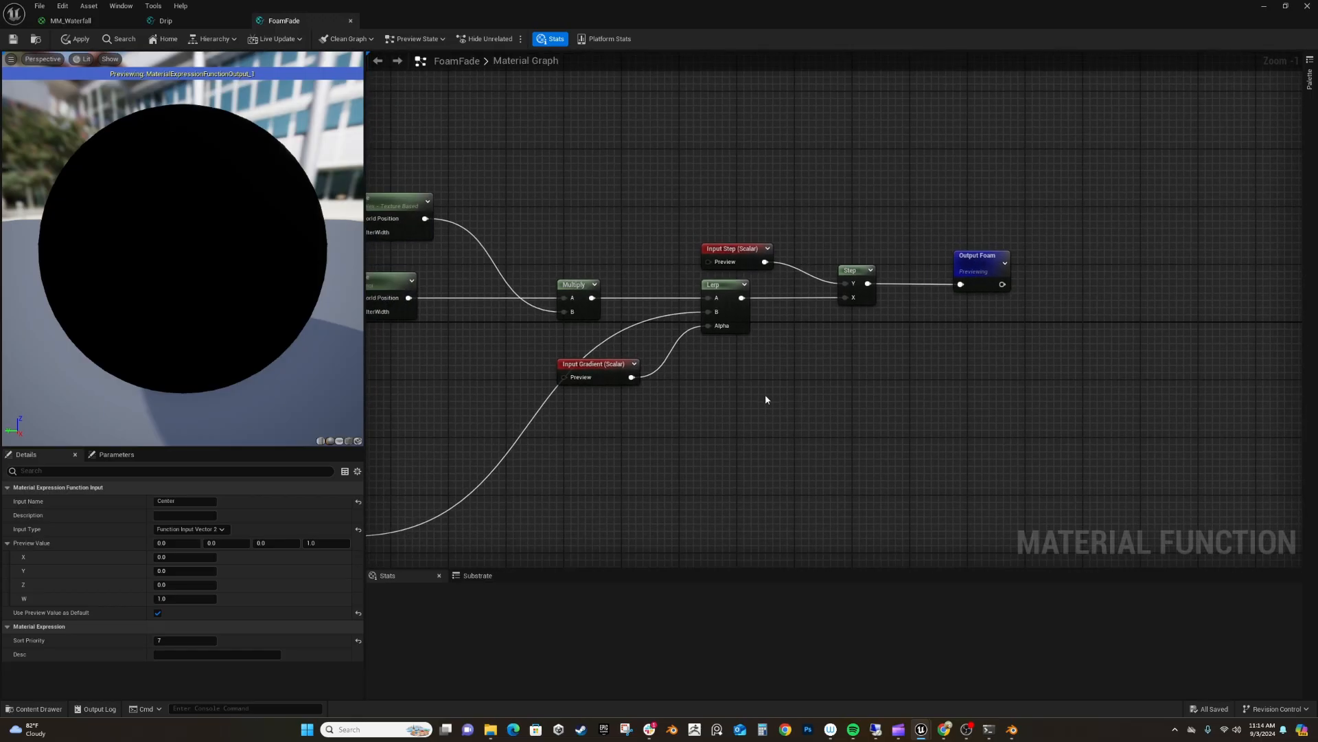
pyautogui.moveTo(657, 167); pyautogui.dragTo(761, 150, button='right')
# Return to the MM_Waterfall graph and examine how the FoamFade output blends the foam colors through the chained Lerps.
pyautogui.click(70, 20)
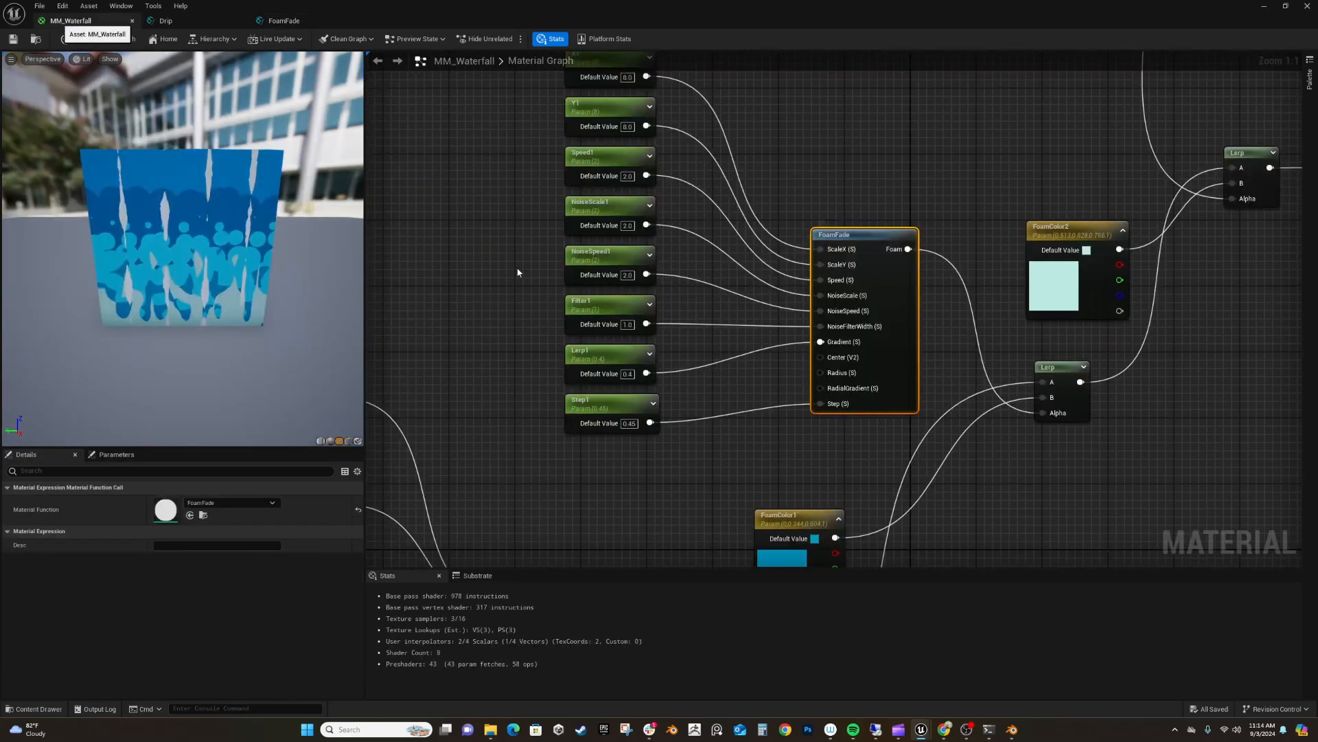
pyautogui.moveTo(1296, 402); pyautogui.dragTo(748, 492, button='right')
pyautogui.scroll(-2, 868, 454)
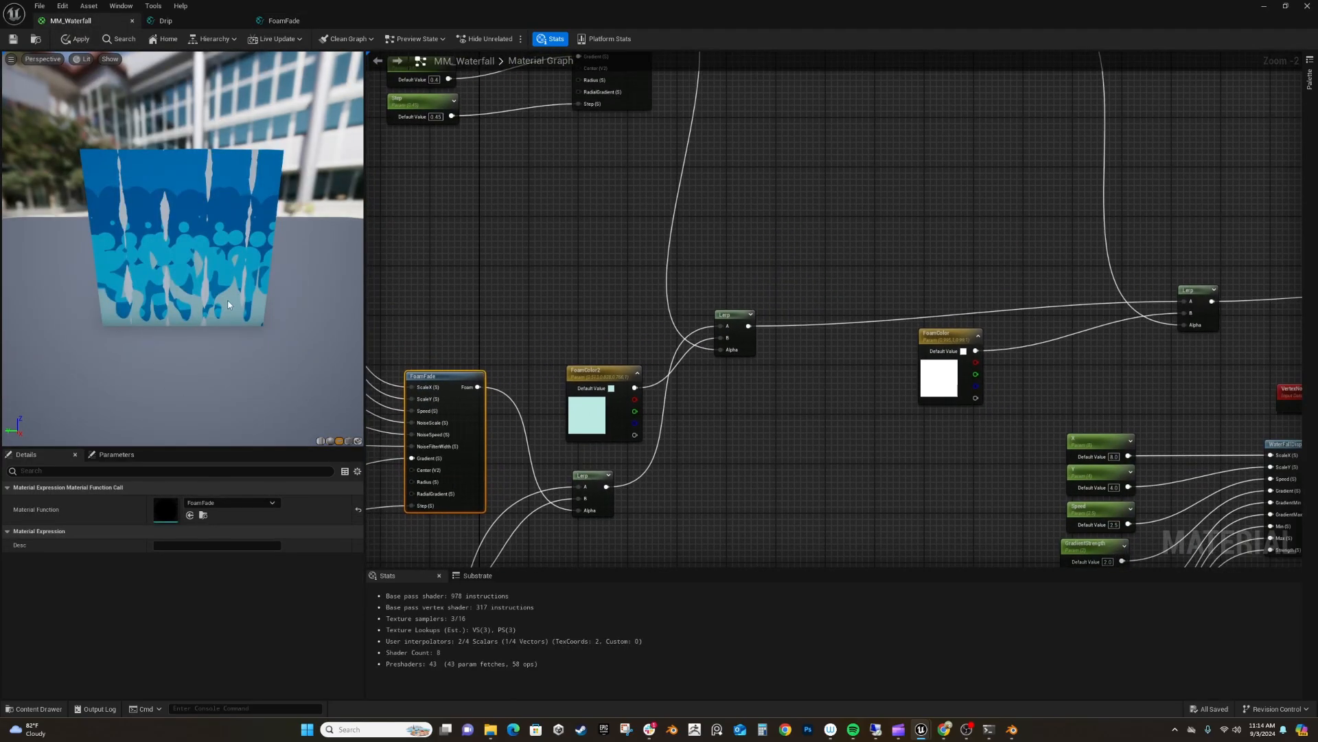
pyautogui.scroll(-3, 749, 414)
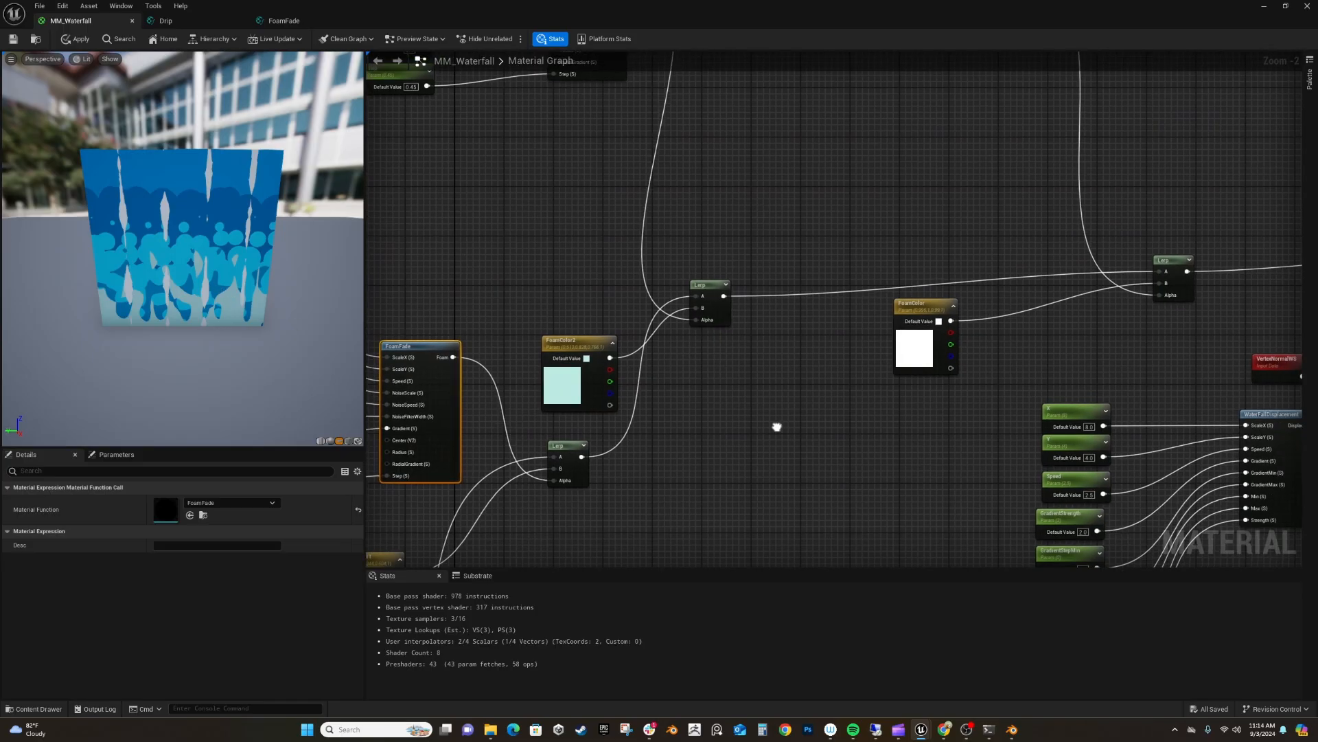
# Move the material result node closer to the final Lerp and the displacement nodes.
pyautogui.moveTo(703, 462); pyautogui.dragTo(627, 368, button='right')
pyautogui.scroll(-2, 627, 368)
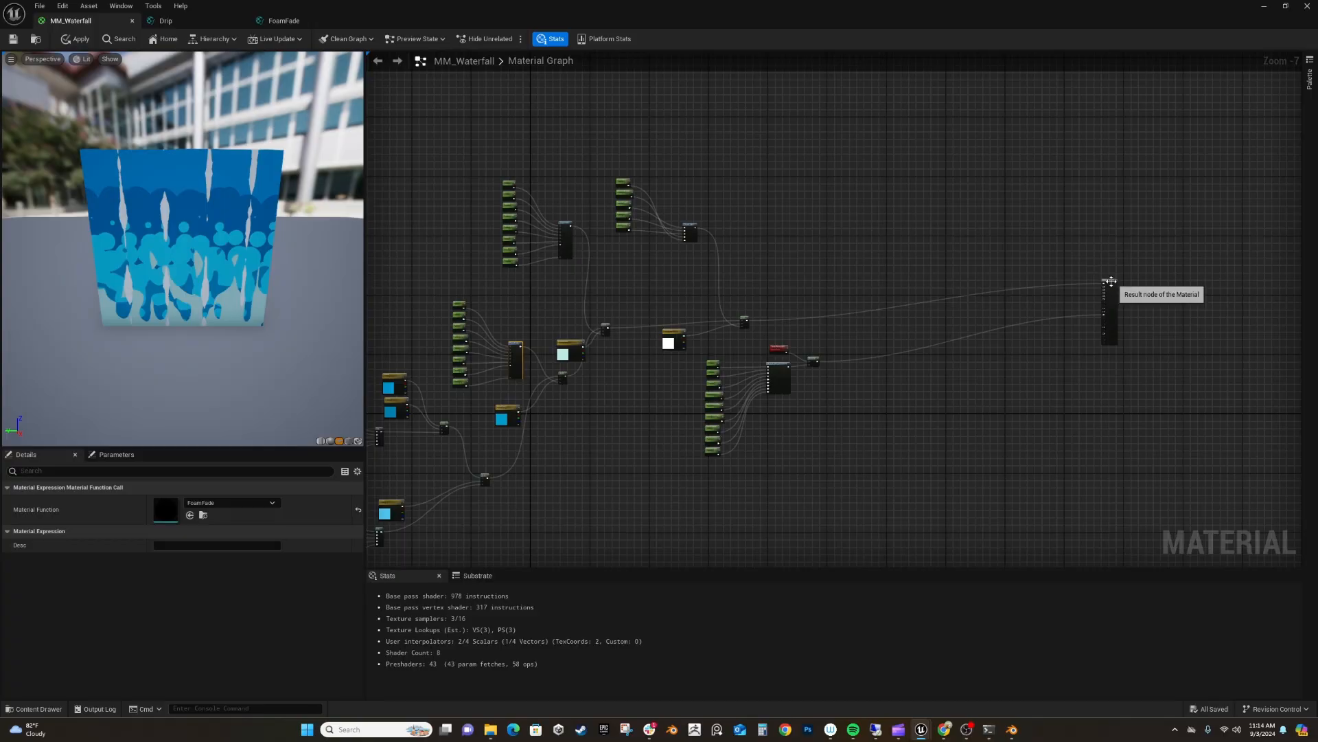
pyautogui.moveTo(1109, 281); pyautogui.dragTo(845, 315)
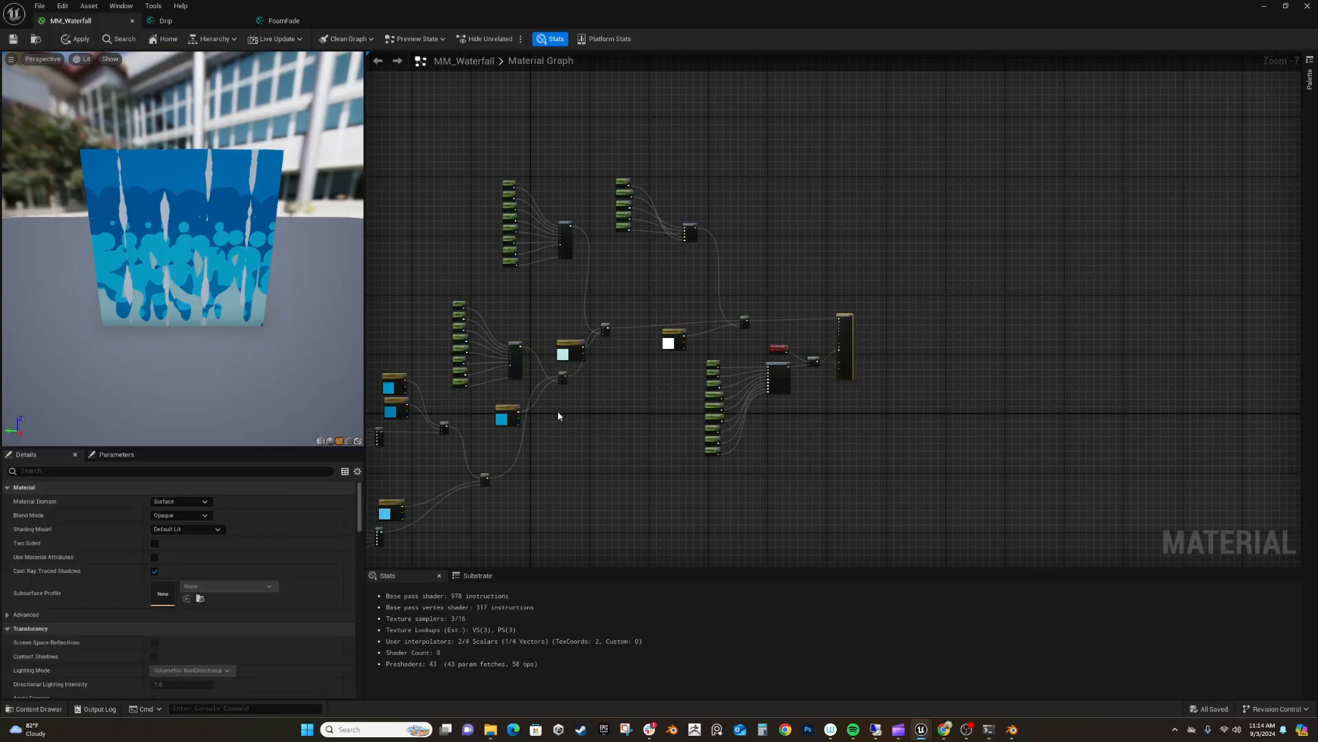
# Temporarily feed the lower FoamFade node's Foam output into Base Color, and reconnect the final Lerp to Base Color.
pyautogui.scroll(4, 545, 401)
pyautogui.moveTo(599, 445); pyautogui.dragTo(652, 427, button='right')
pyautogui.scroll(-2, 550, 522)
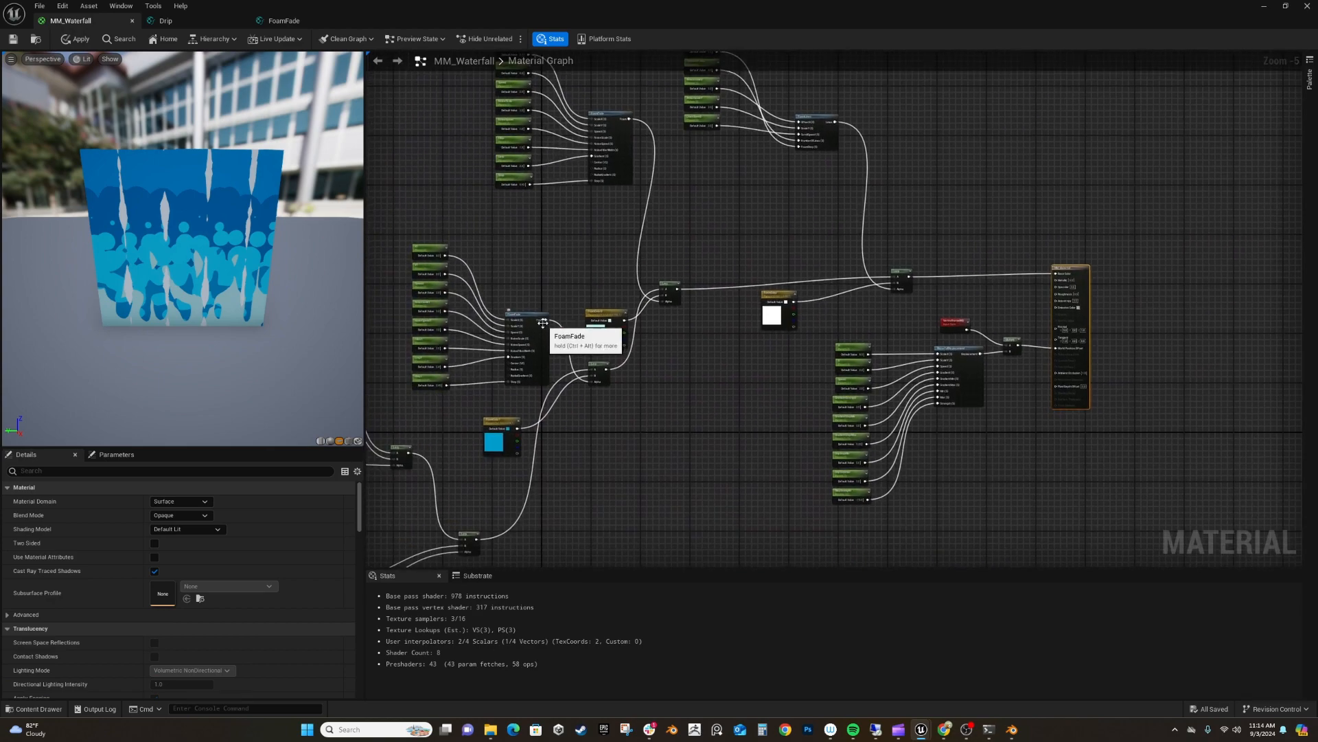
pyautogui.moveTo(545, 319); pyautogui.dragTo(1056, 273)
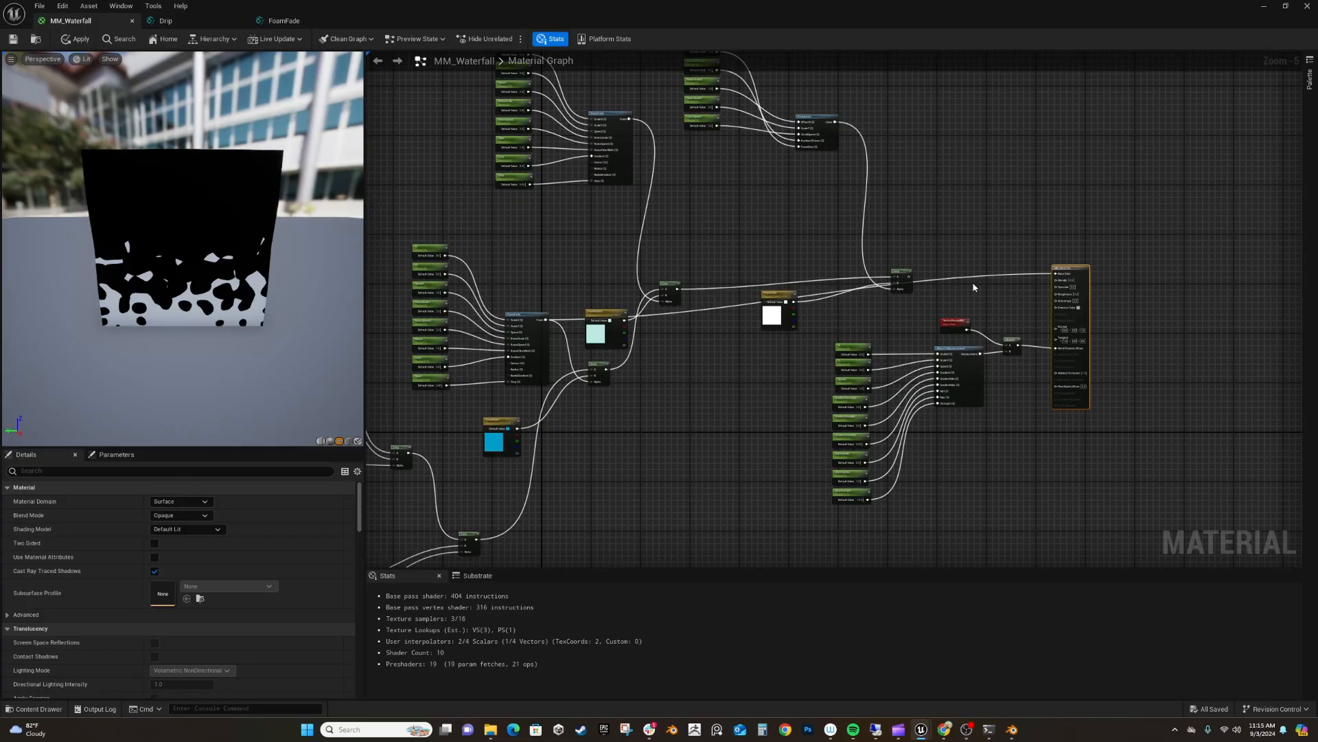
pyautogui.moveTo(910, 276); pyautogui.dragTo(1055, 273)
# Examine how the drip layers, both FoamFade nodes, their foam colors and FoamLines chain through the Lerps into the result.
pyautogui.moveTo(722, 425); pyautogui.dragTo(829, 272, button='right')
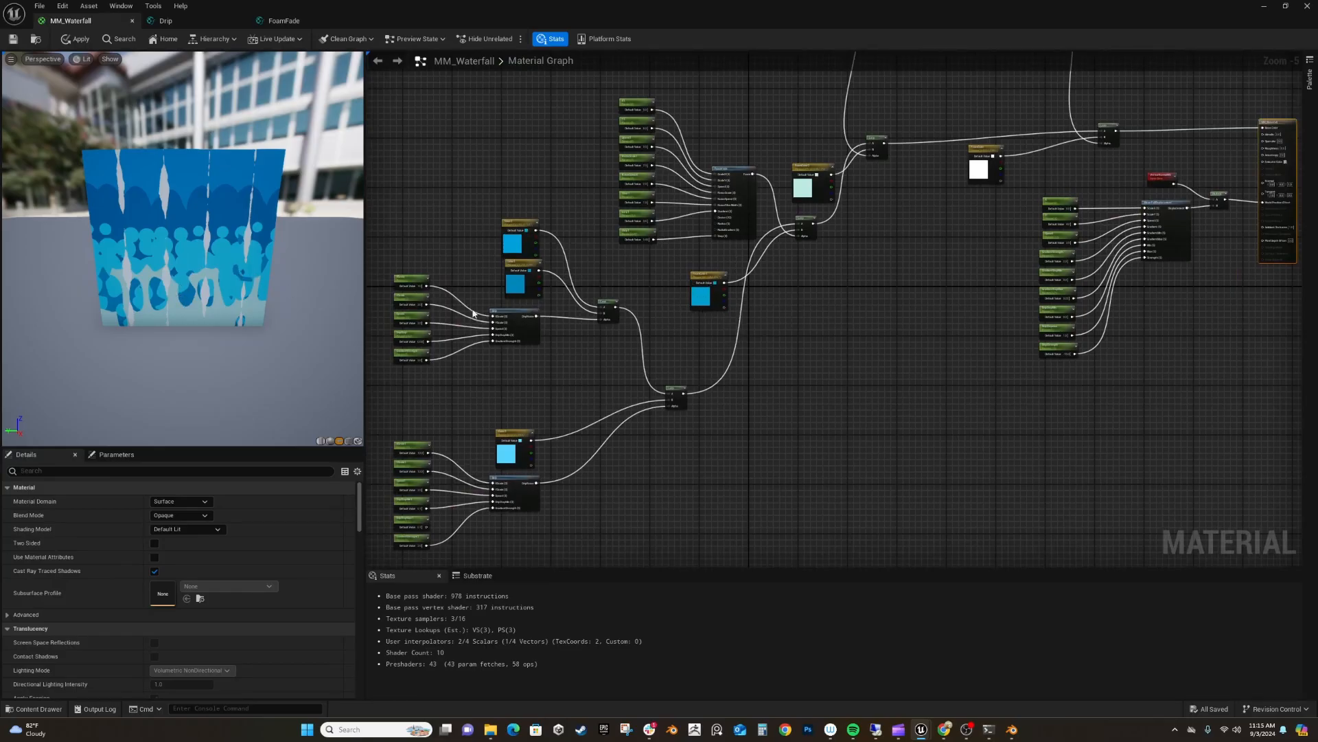
pyautogui.moveTo(815, 265); pyautogui.dragTo(820, 219, button='right')
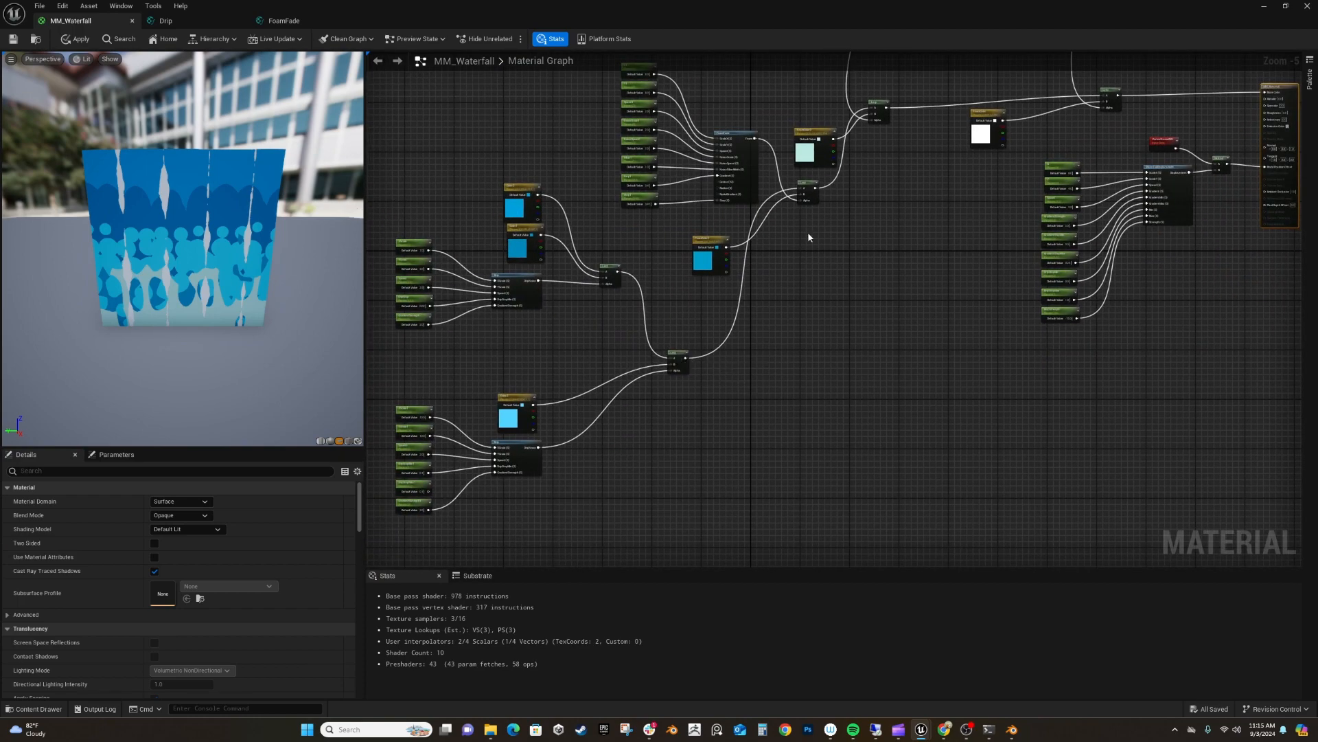
pyautogui.scroll(3, 676, 473)
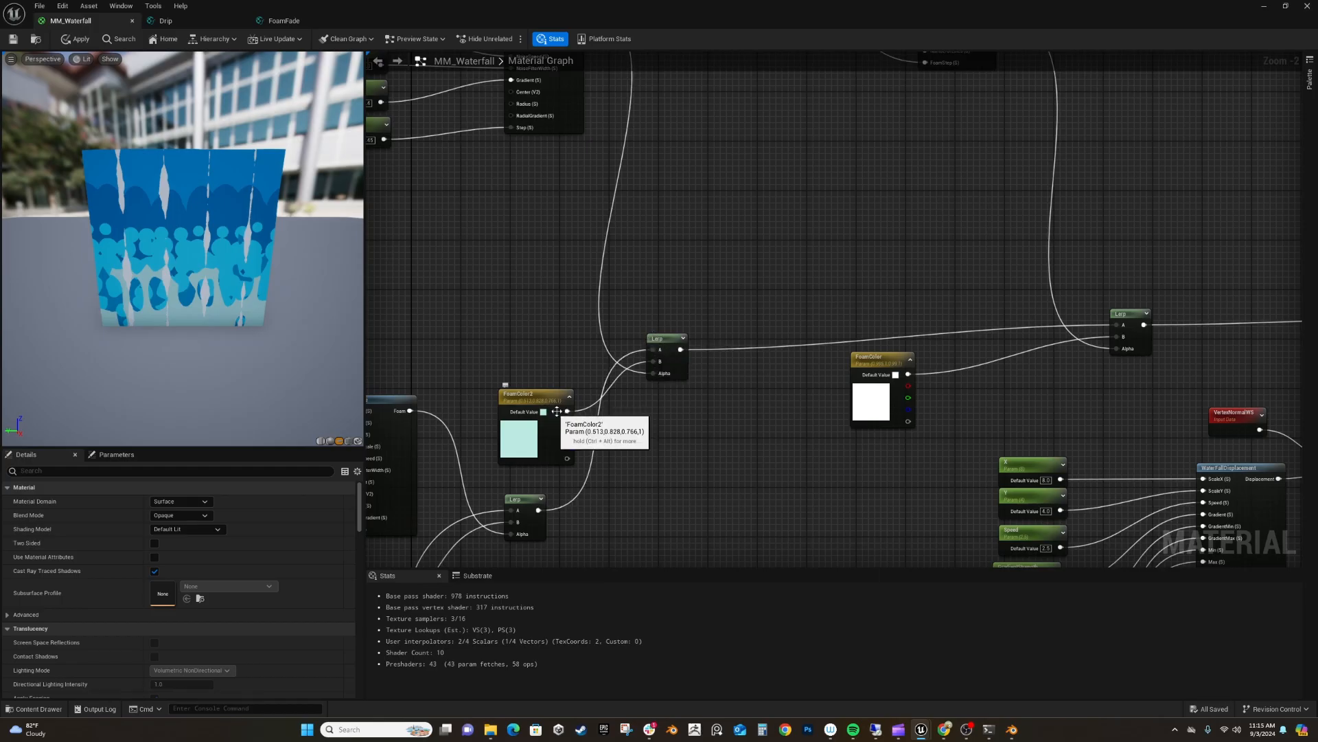
pyautogui.moveTo(648, 421); pyautogui.dragTo(730, 398, button='right')
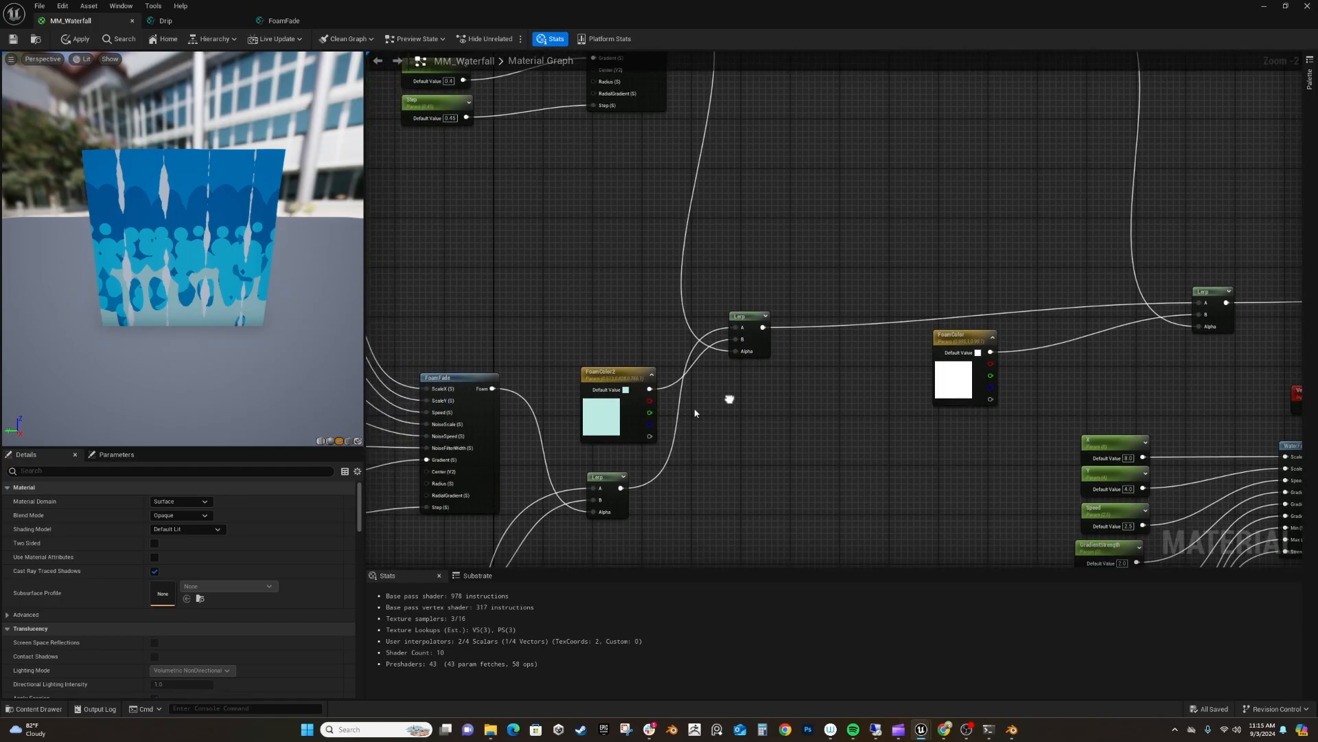
pyautogui.moveTo(804, 438); pyautogui.dragTo(579, 595, button='right')
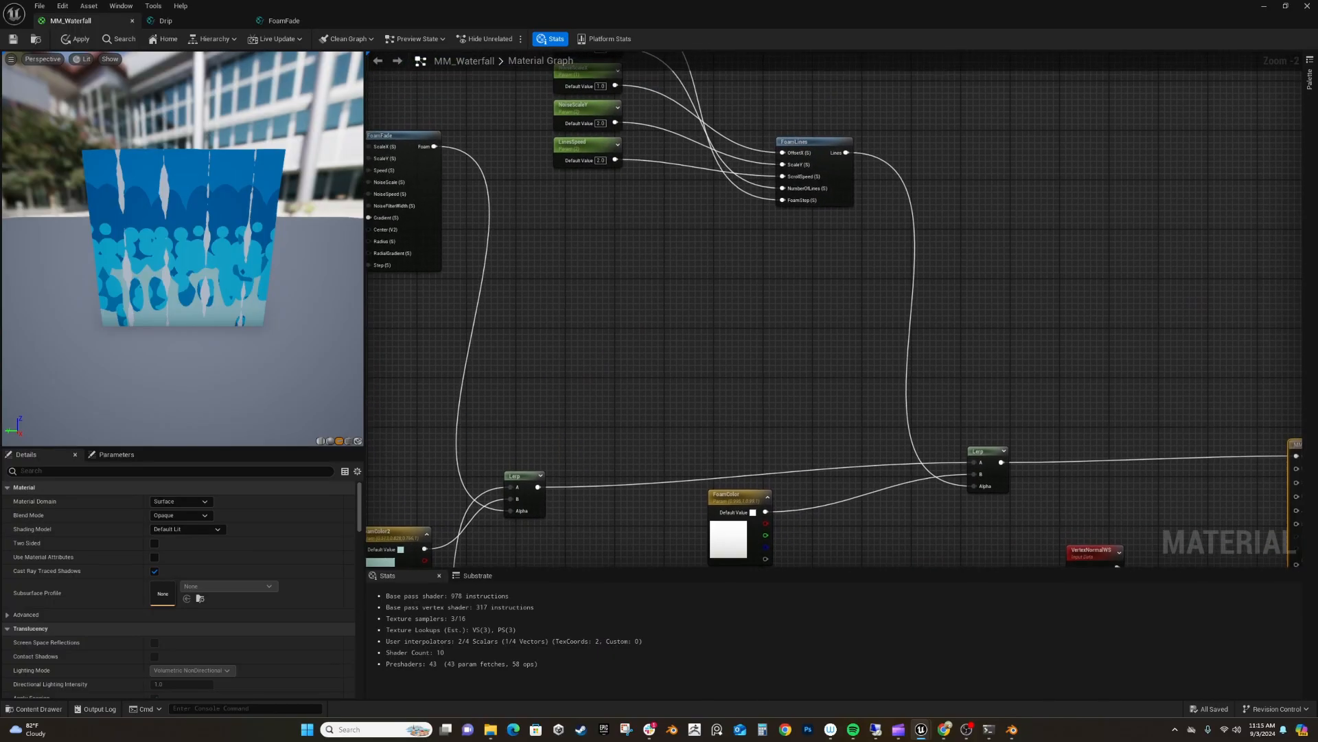
pyautogui.scroll(-2, 659, 397)
pyautogui.moveTo(659, 397); pyautogui.dragTo(973, 183, button='right')
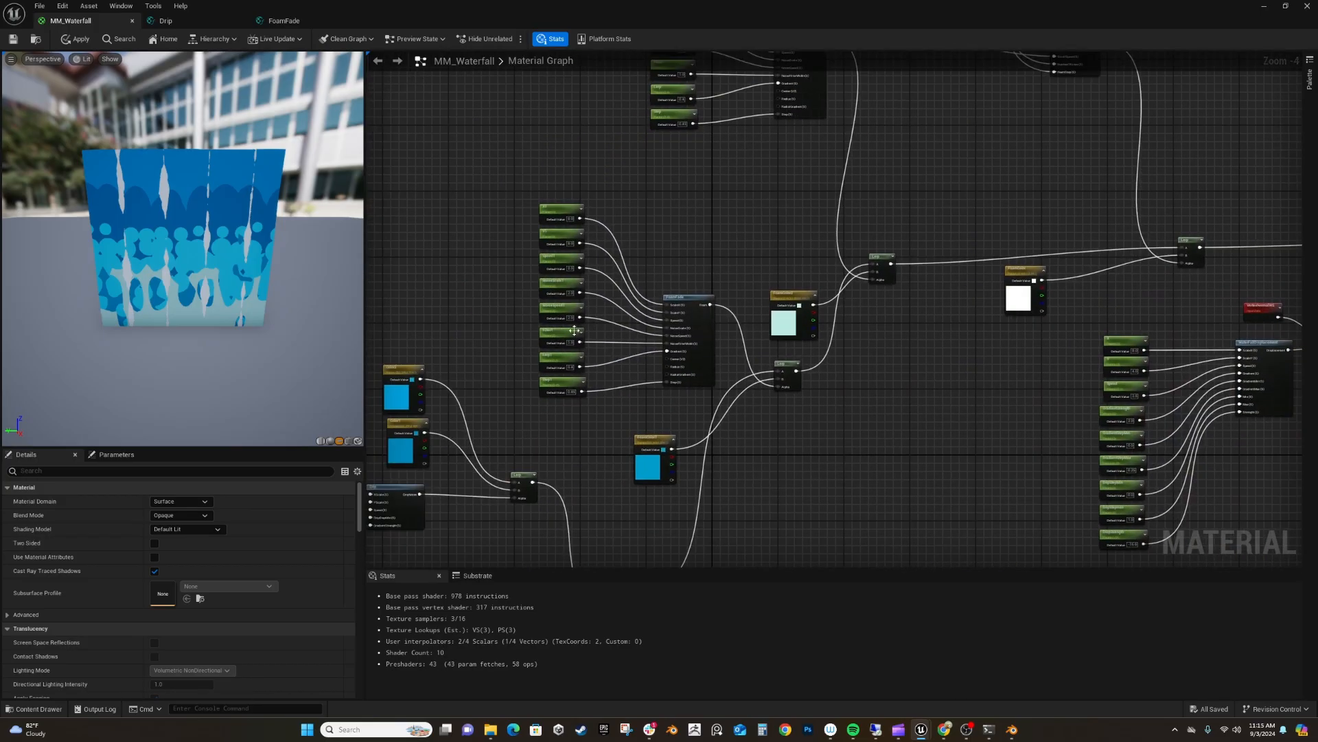
pyautogui.moveTo(773, 173); pyautogui.dragTo(747, 275, button='right')
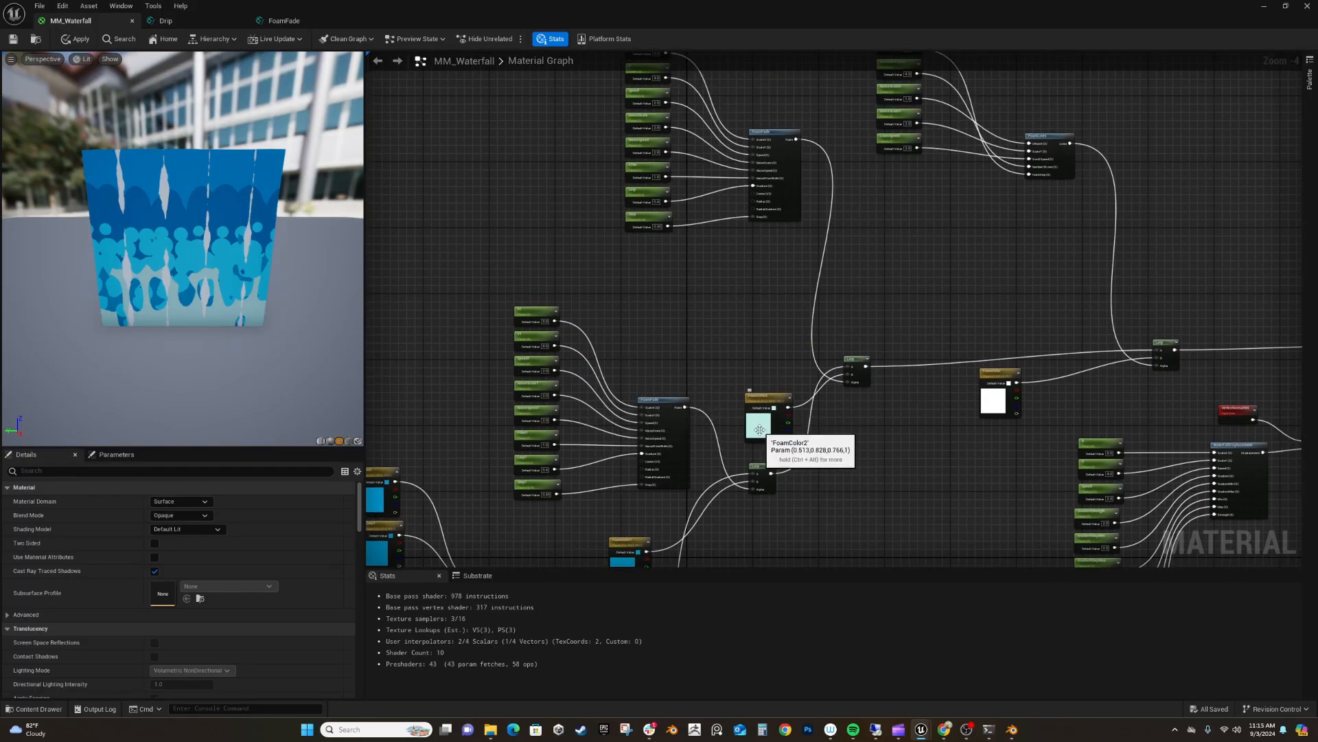
pyautogui.scroll(5, 563, 492)
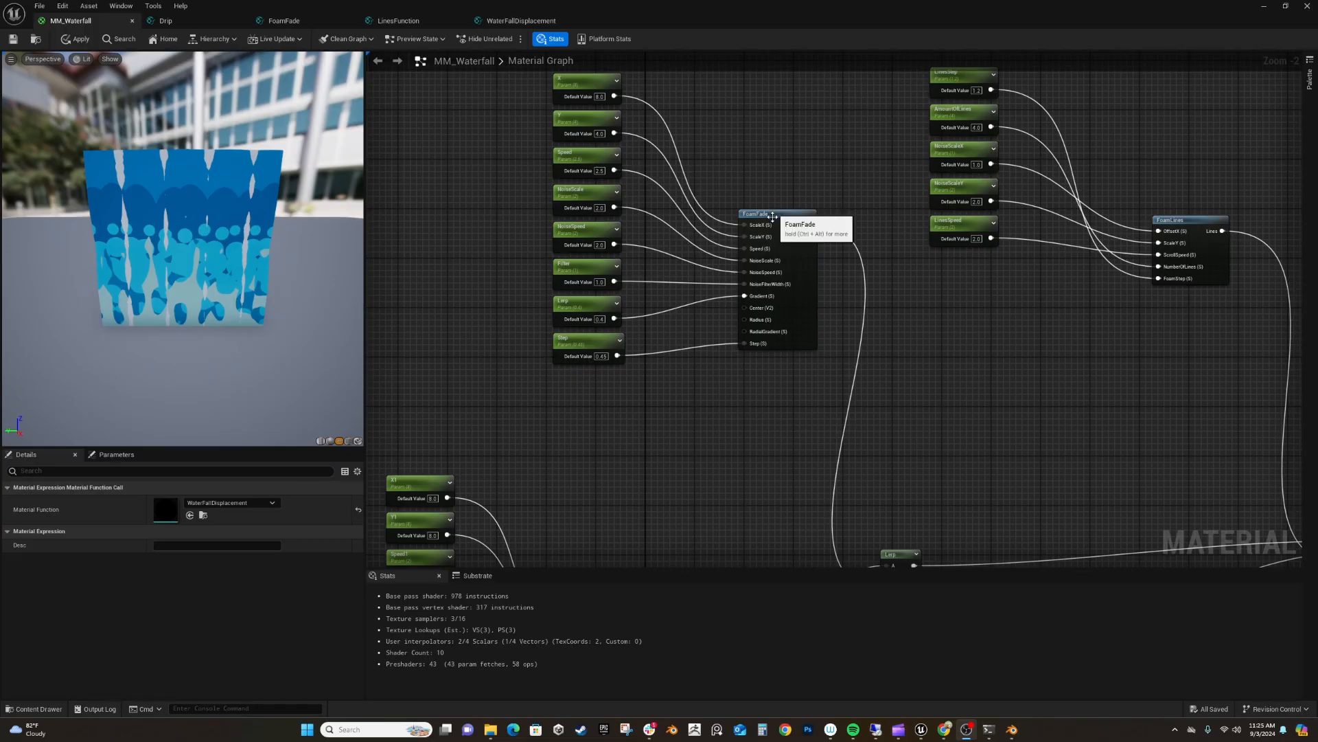
# Open the FoamFade function from its upper node and examine its noise and gradient sections.
pyautogui.click(734, 311)
pyautogui.doubleClick(732, 310)
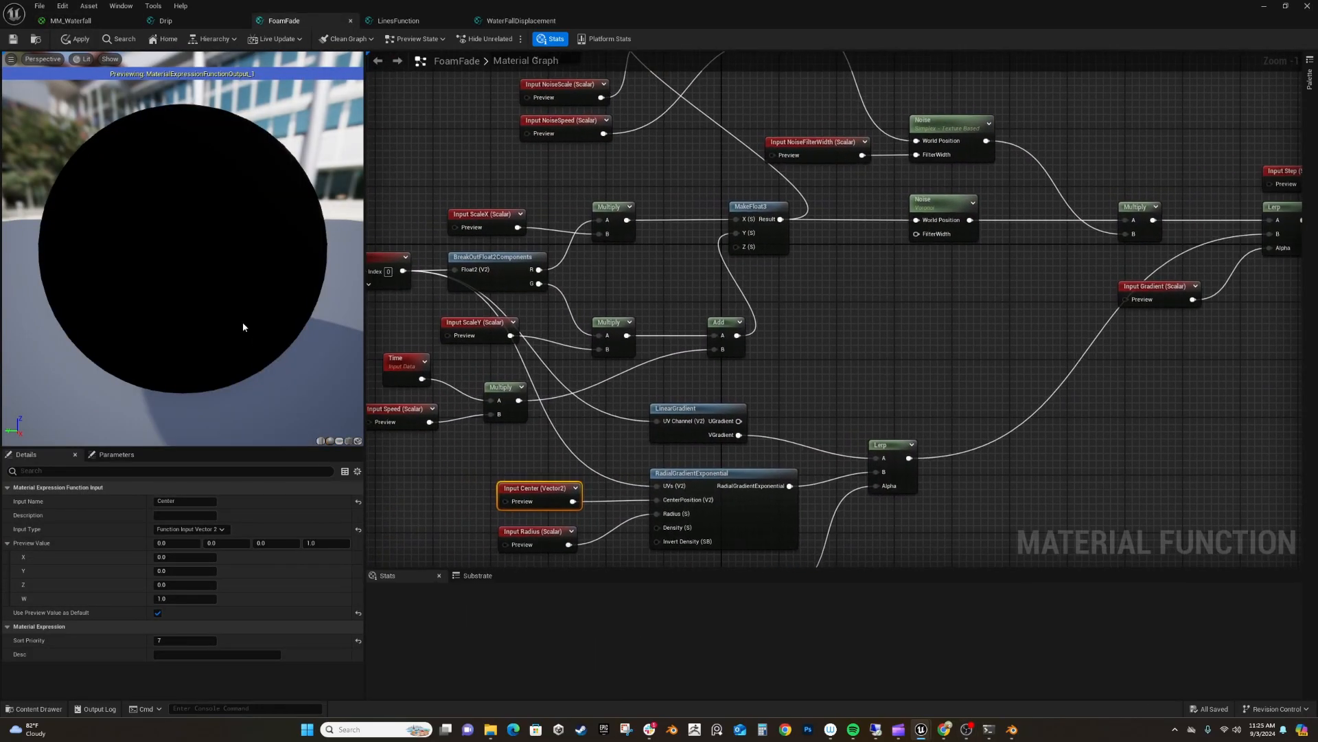
pyautogui.moveTo(891, 366); pyautogui.dragTo(1103, 308, button='right')
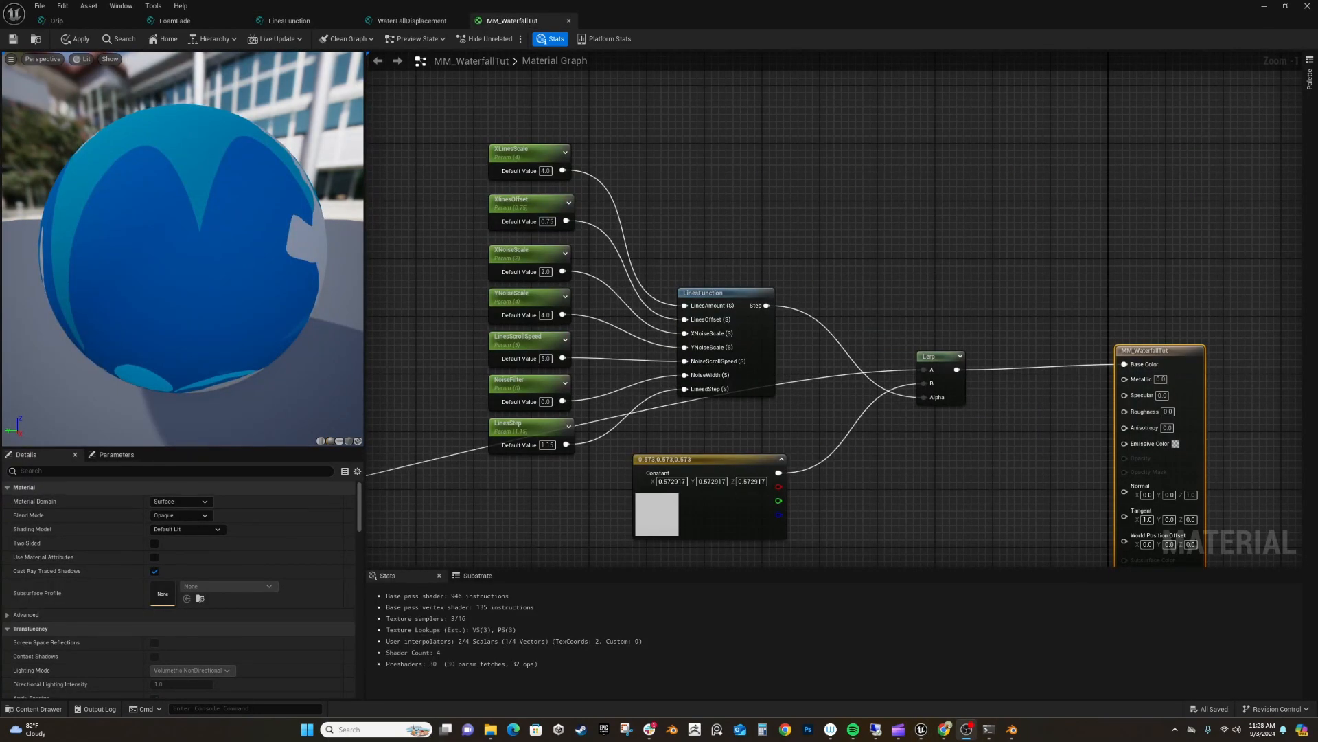
# Show the MM_WaterfallTut material preview on a plane, and open its LinesFunction material function.
pyautogui.click(339, 441)
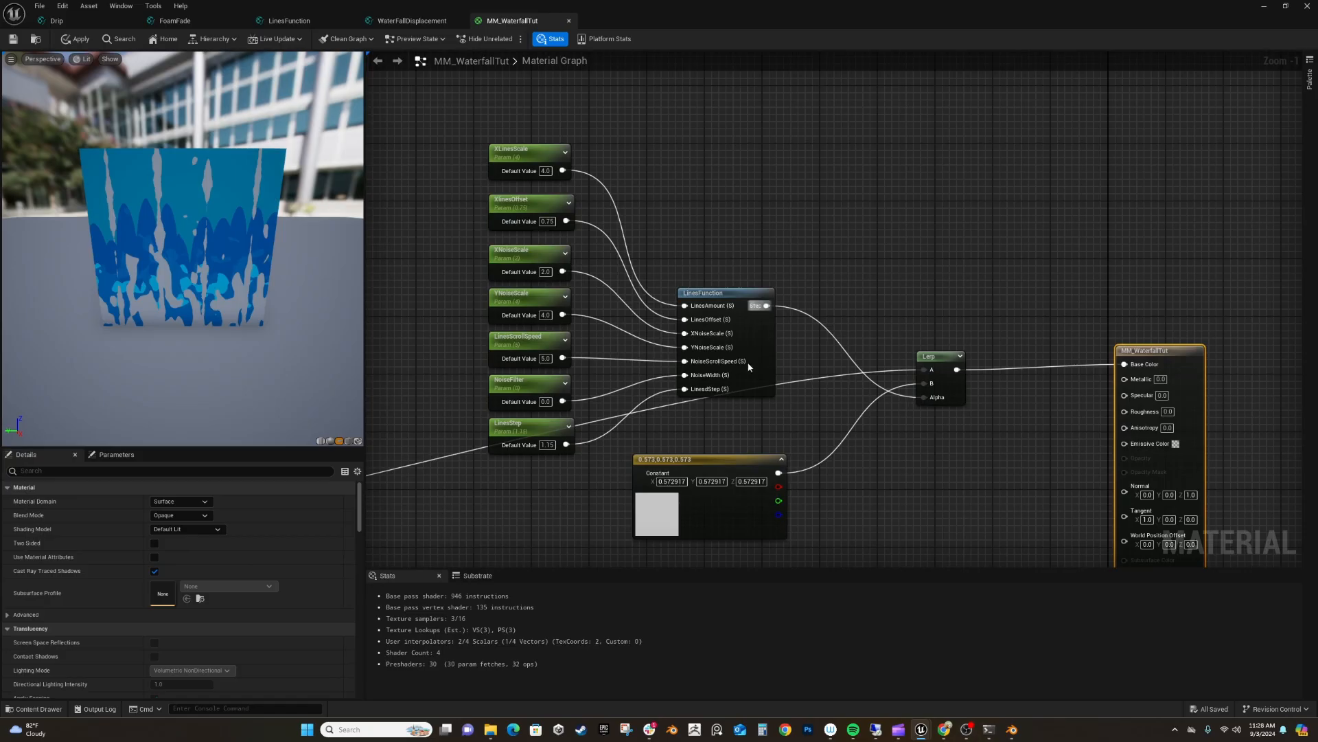
pyautogui.doubleClick(738, 301)
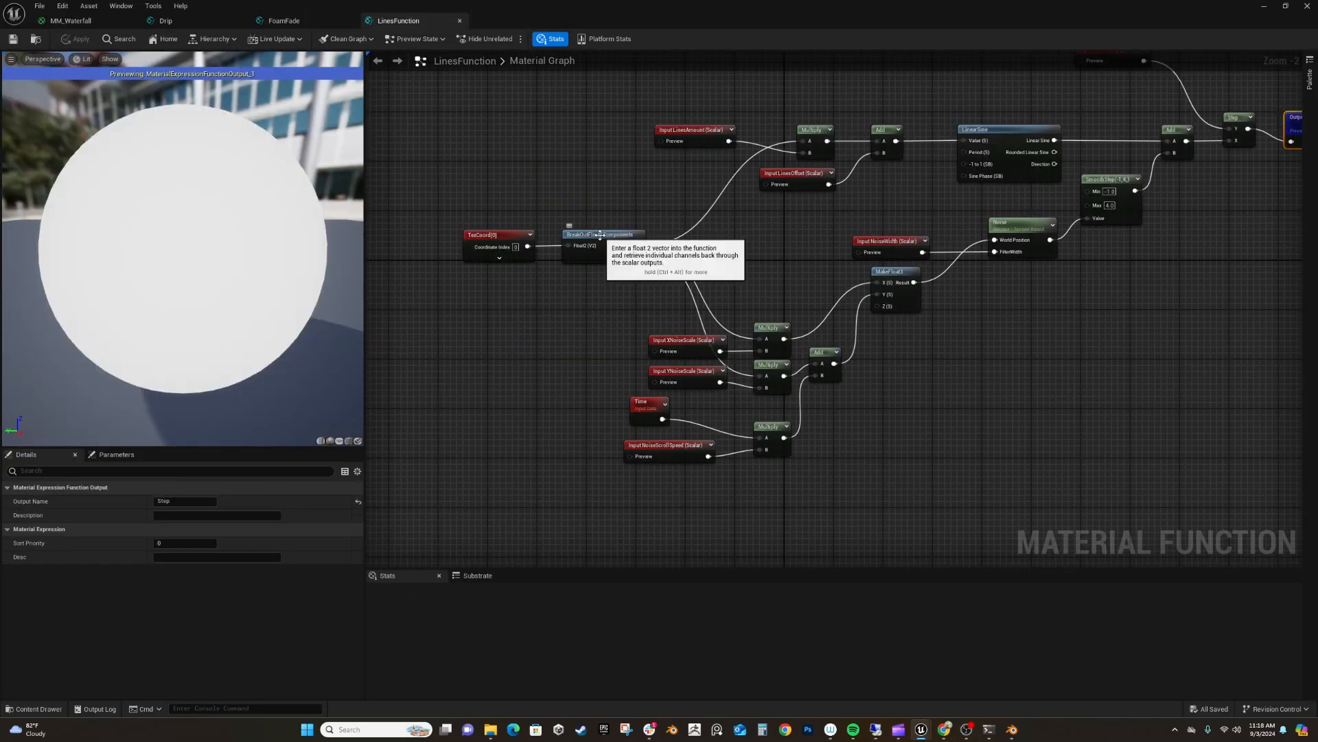
# Move the XNoiseScale and YNoiseScale nodes below BreakOutFloat2Components, and raise the Time and NoiseScrollSpeed group with its Add toward MakeFloat3.
pyautogui.moveTo(623, 310); pyautogui.dragTo(735, 317)
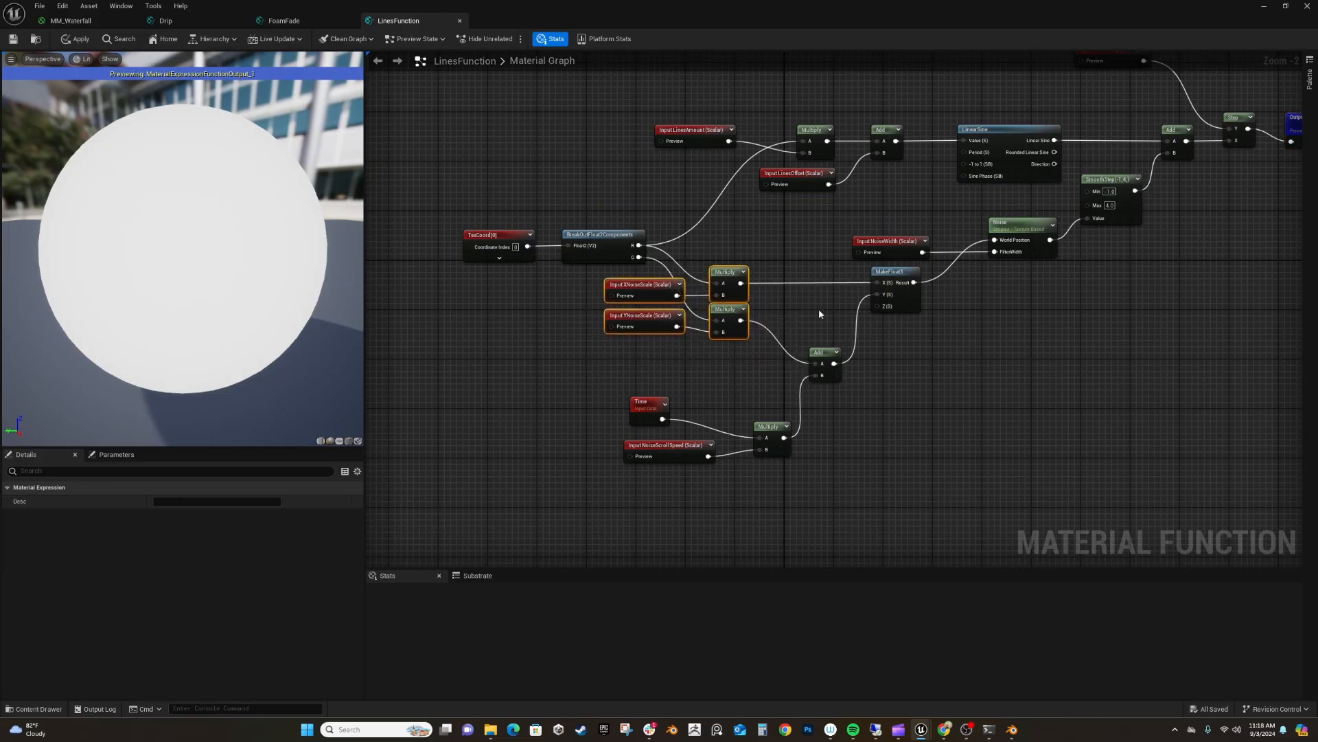
pyautogui.moveTo(619, 367); pyautogui.dragTo(823, 508)
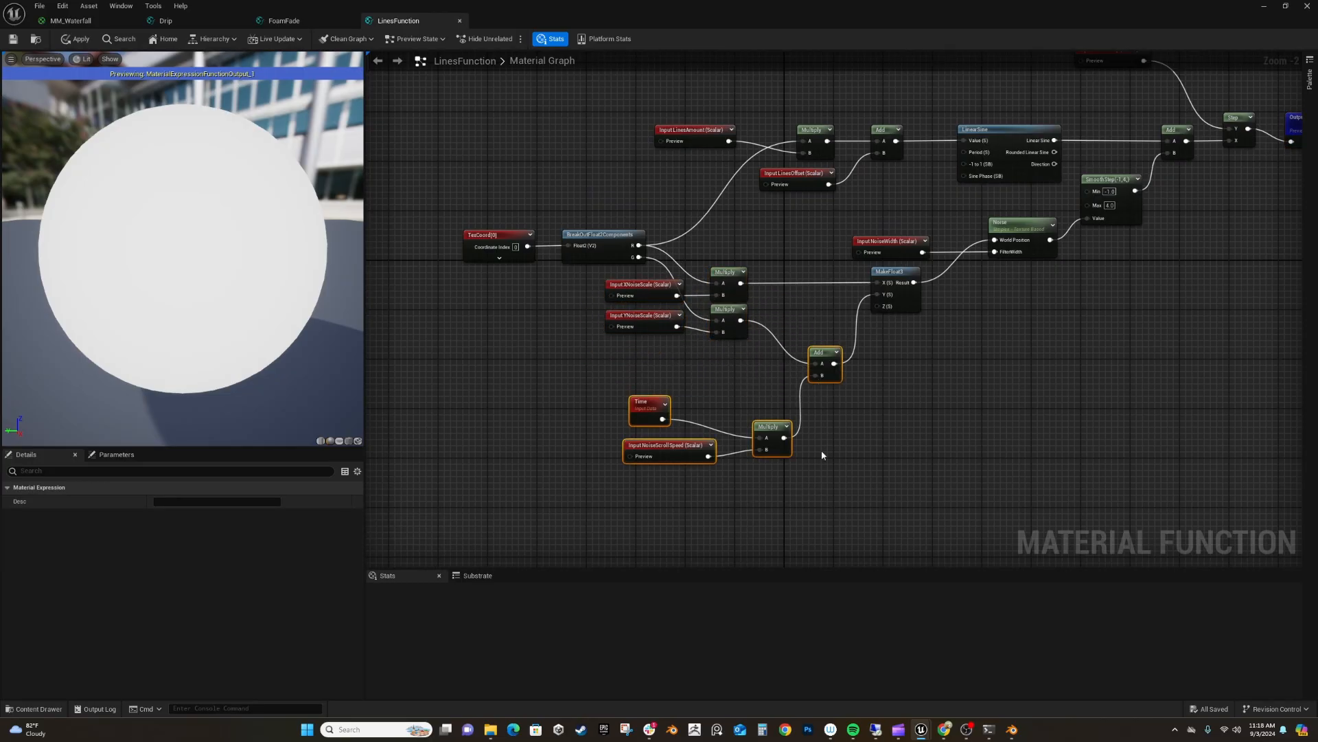
pyautogui.moveTo(832, 350); pyautogui.dragTo(826, 319)
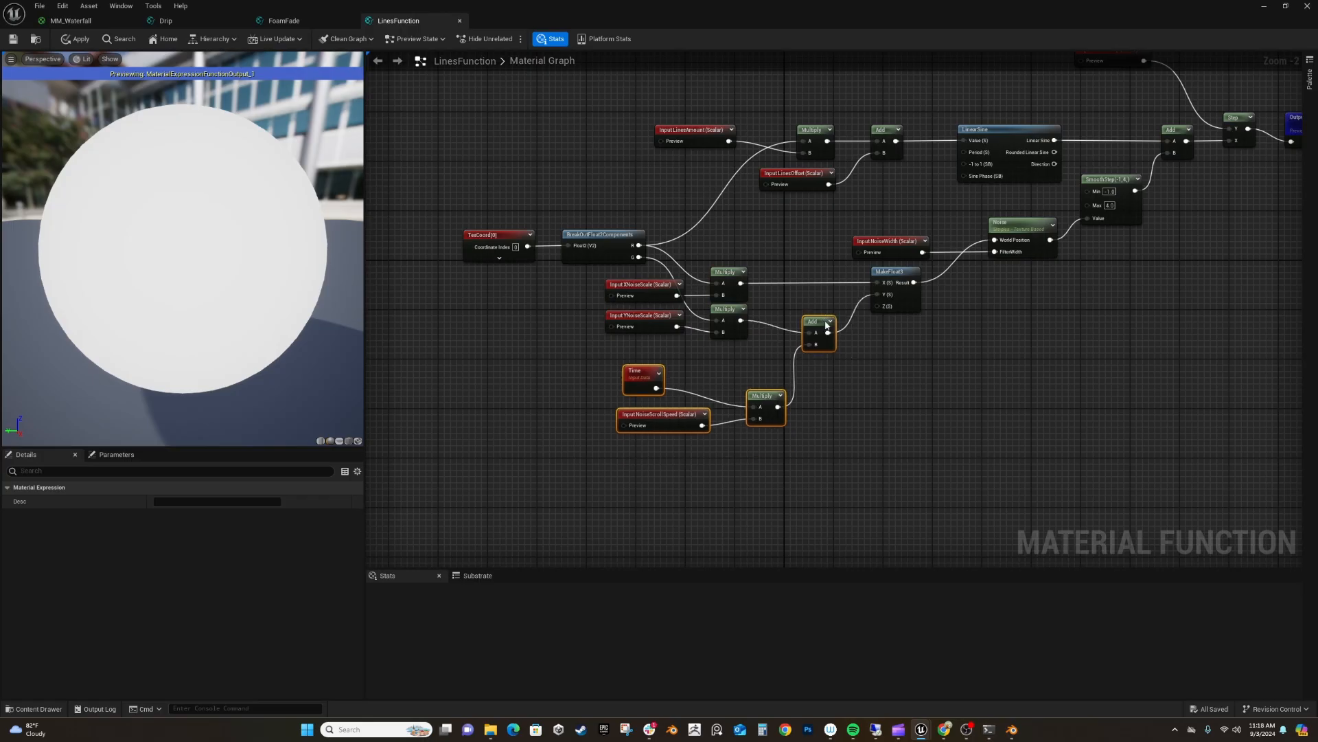
# Inspect the MakeFloat3 node and the Noise node's settings, and trace how they lead toward the Step output.
pyautogui.click(894, 273)
pyautogui.moveTo(1183, 344); pyautogui.dragTo(1042, 460, button='right')
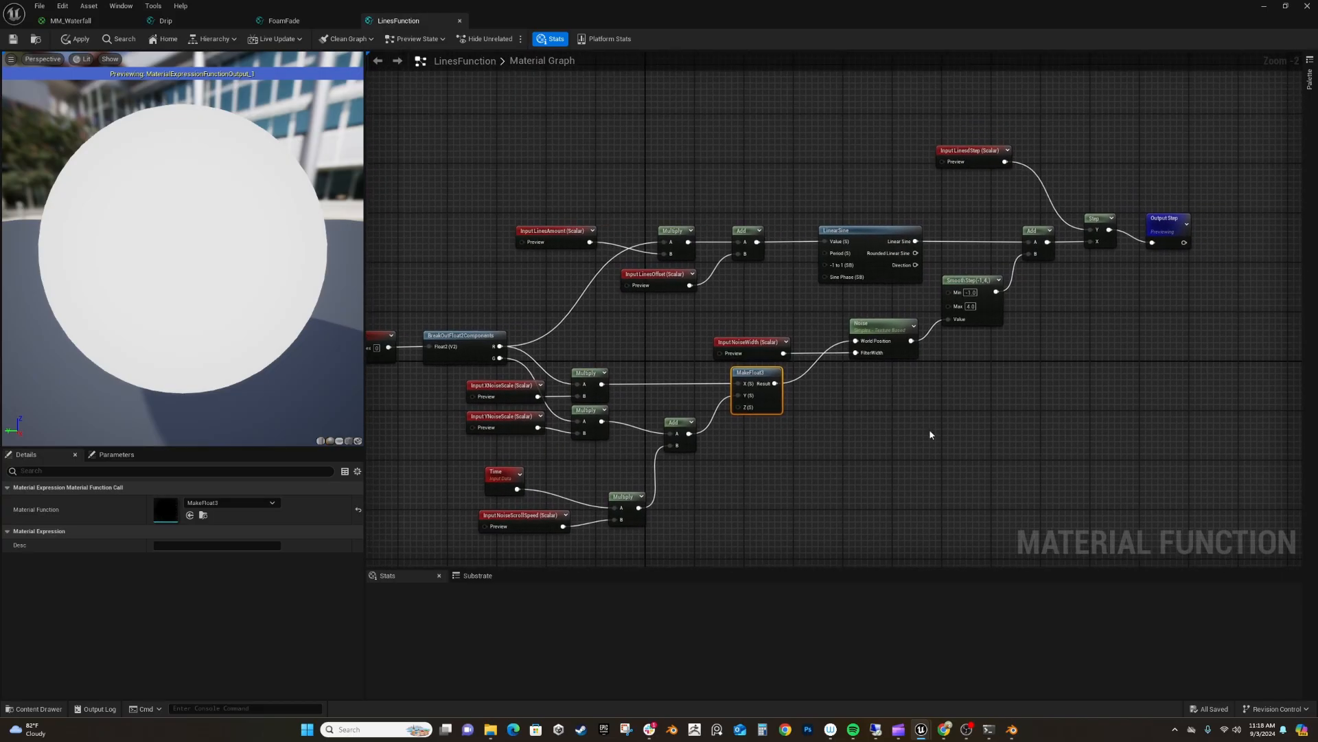
pyautogui.click(887, 320)
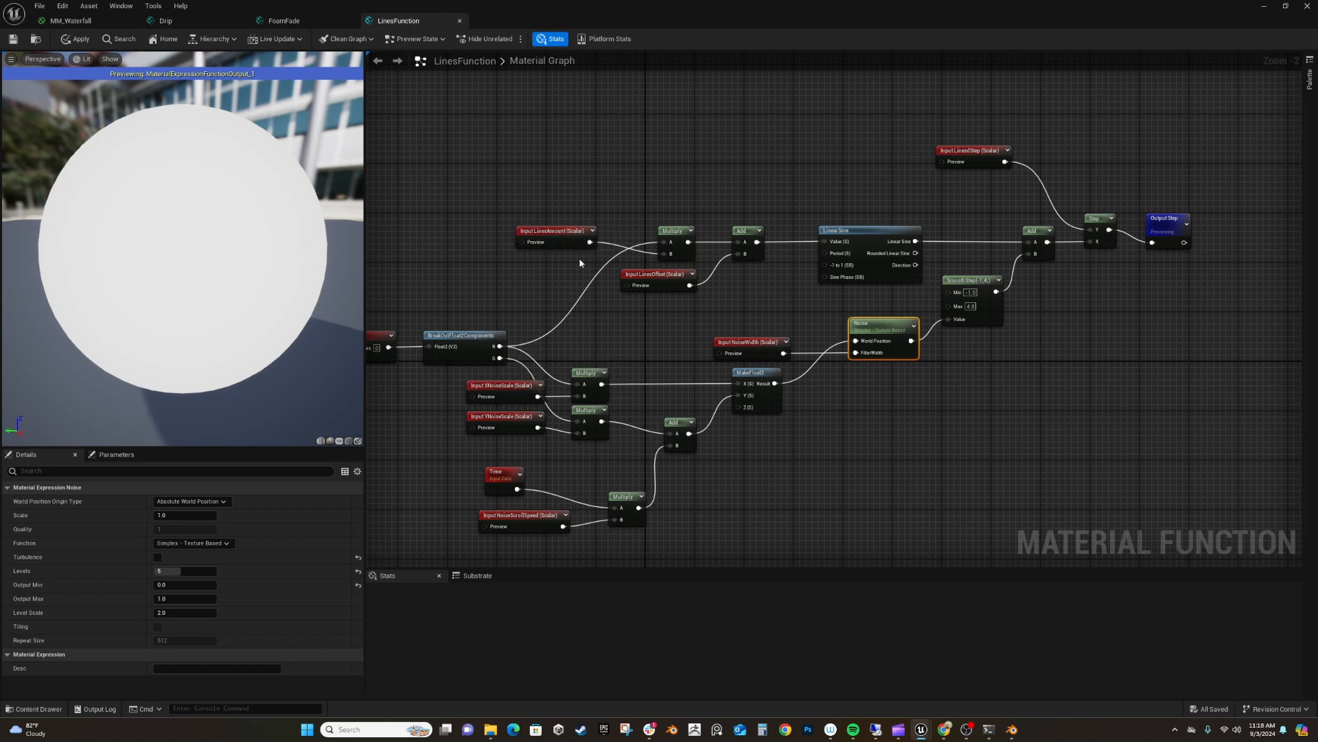
pyautogui.moveTo(671, 319); pyautogui.dragTo(624, 382, button='right')
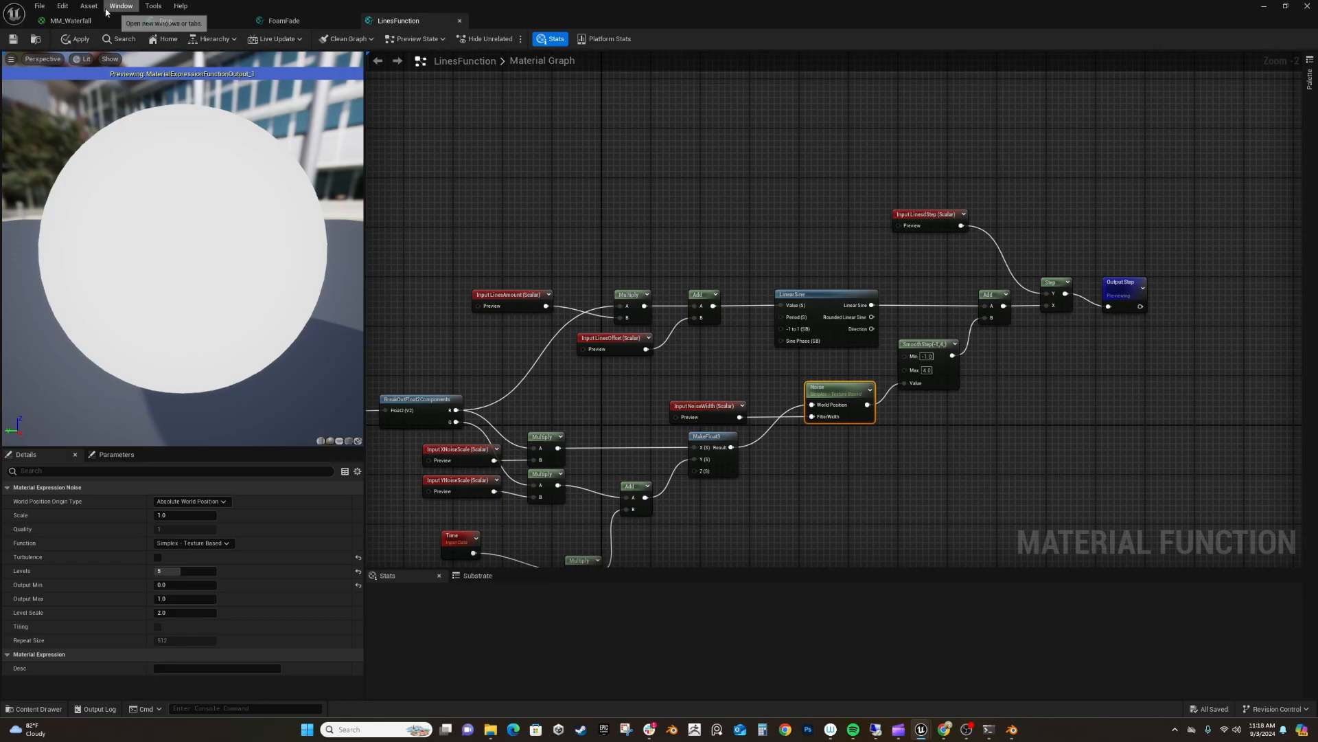
# Check the FoamLines node's parameters in MM_Waterfall, and inspect the SmoothStep node's minimum and maximum in LinesFunction.
pyautogui.click(71, 20)
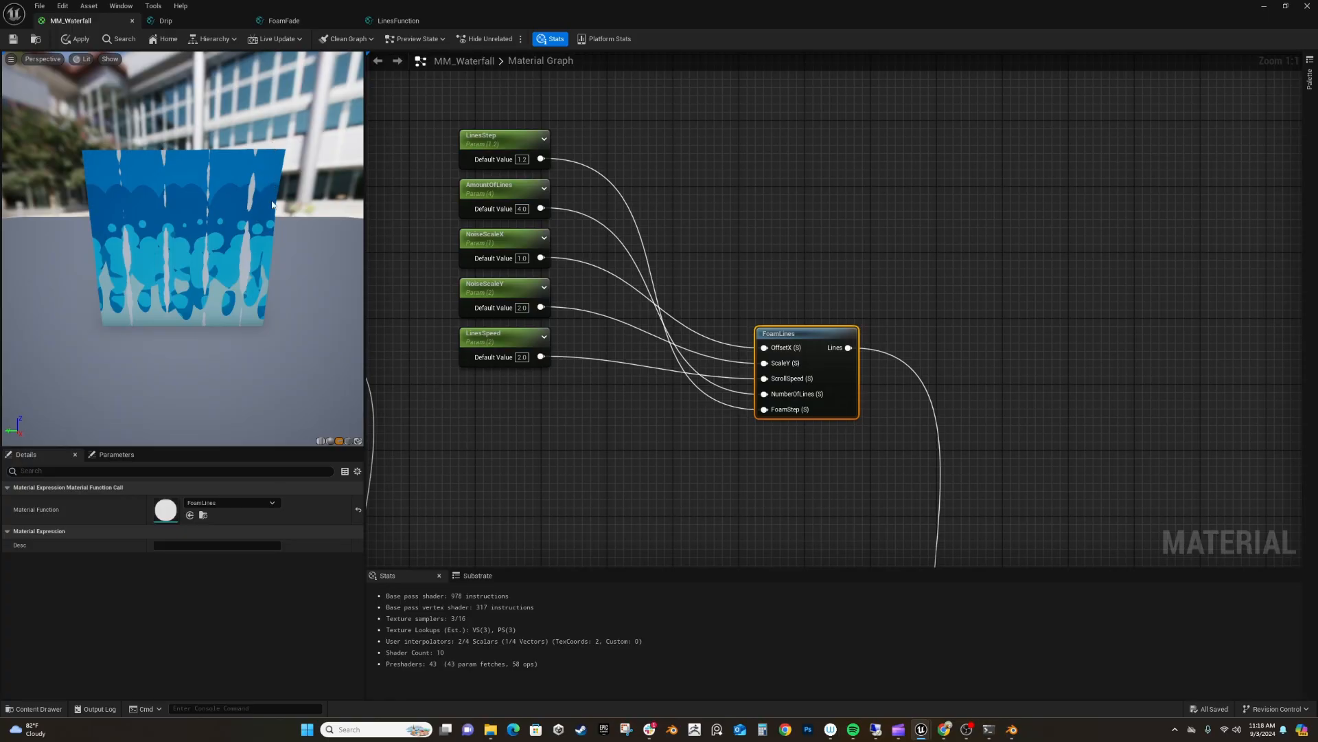
pyautogui.click(398, 21)
pyautogui.moveTo(1053, 438); pyautogui.dragTo(974, 430, button='right')
pyautogui.scroll(1, 834, 439)
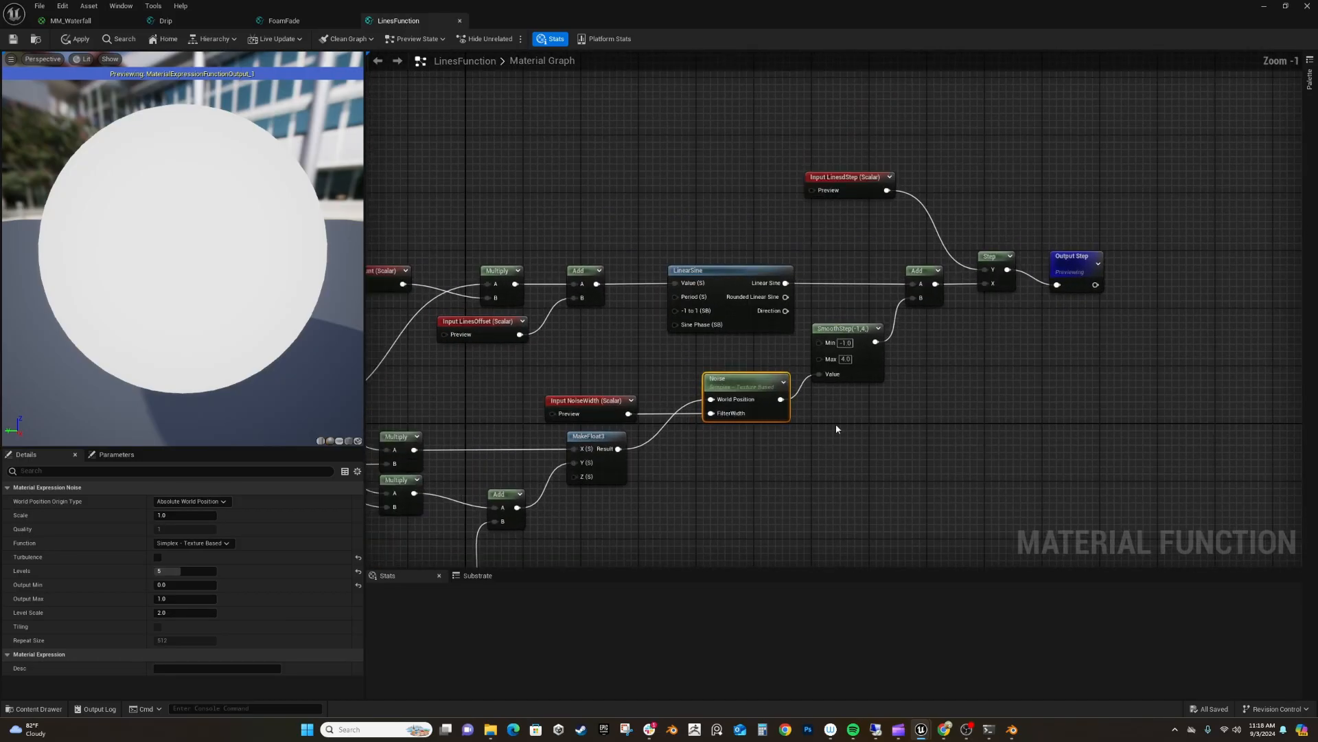
pyautogui.click(845, 328)
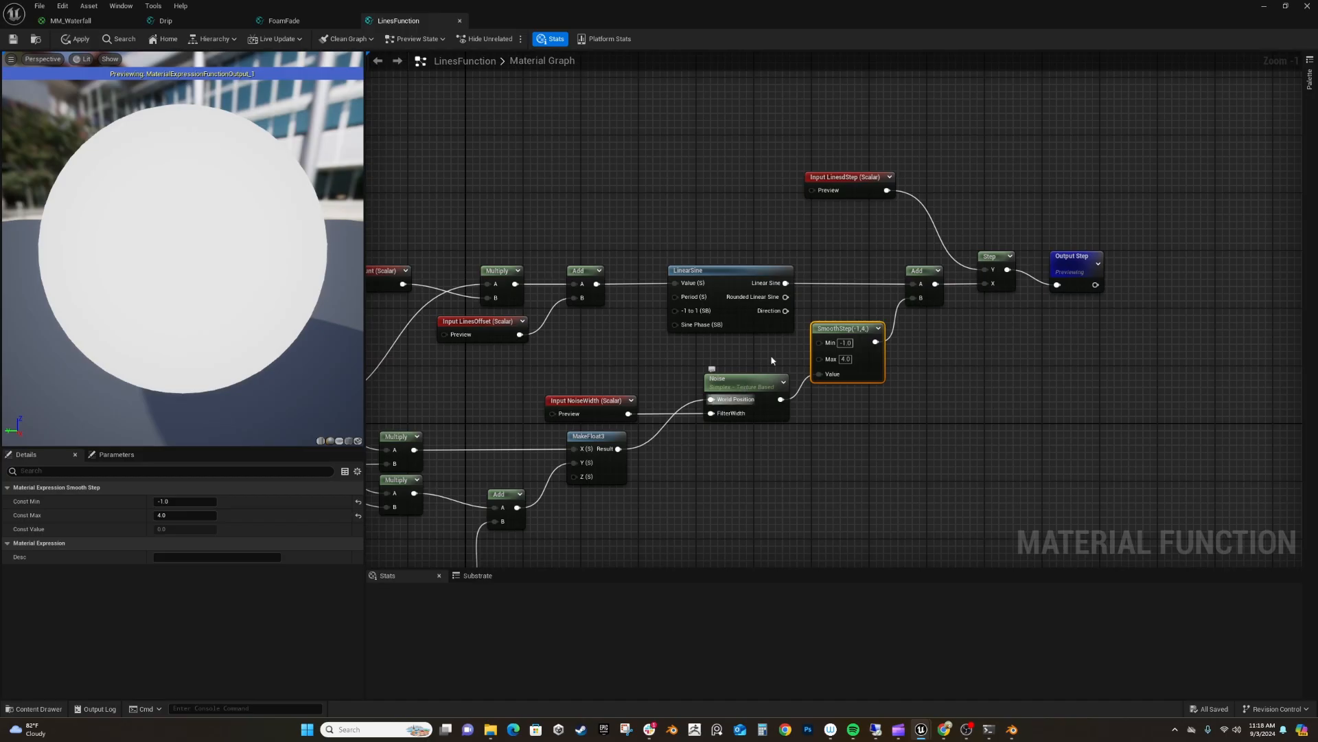
# Move the LinesdStep input closer to the Step node, and start previewing the LinearSine node.
pyautogui.moveTo(858, 184); pyautogui.dragTo(890, 197)
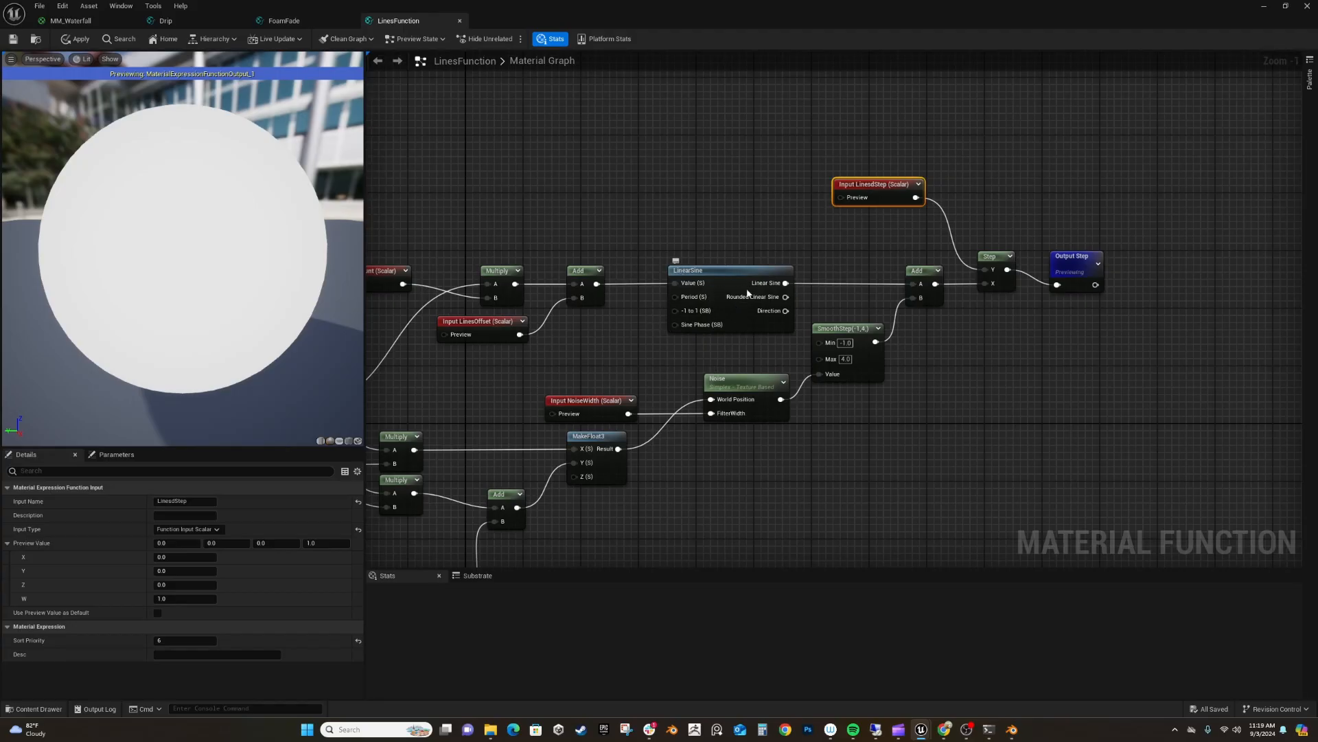
pyautogui.moveTo(725, 274)
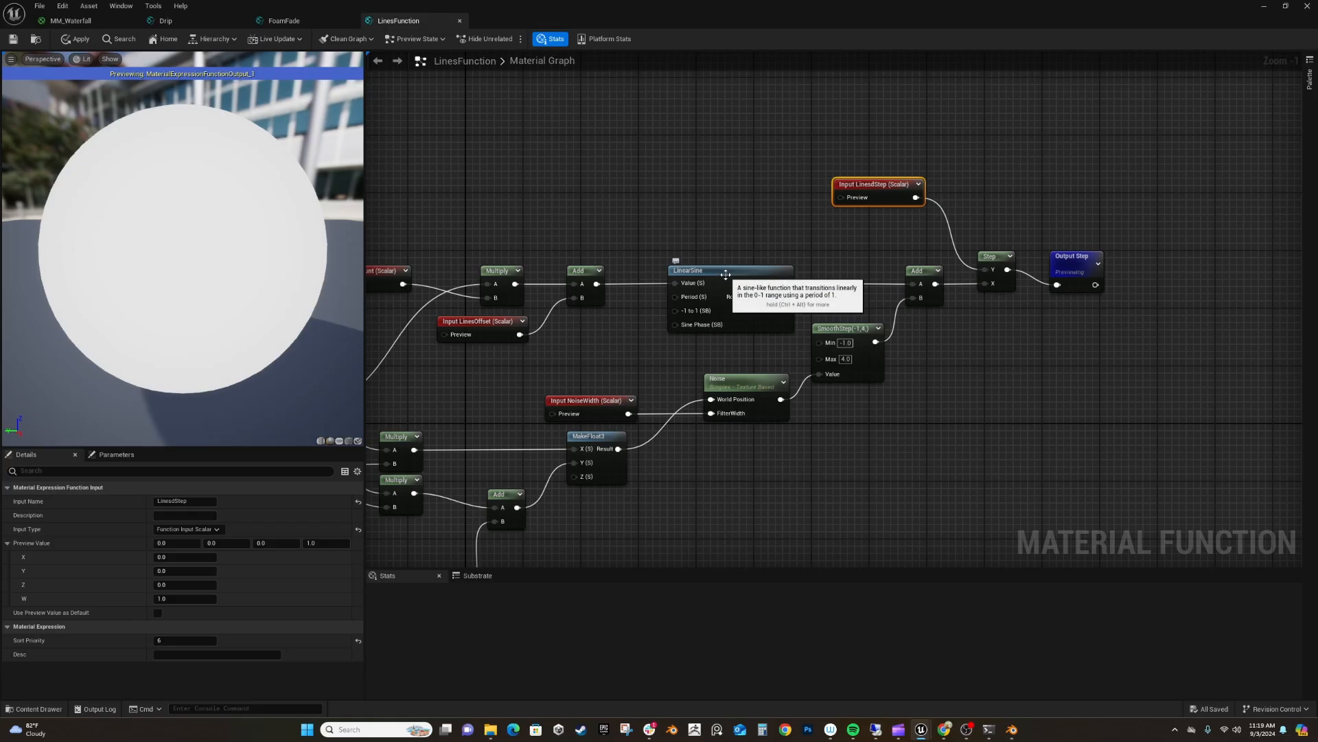
pyautogui.click(725, 279)
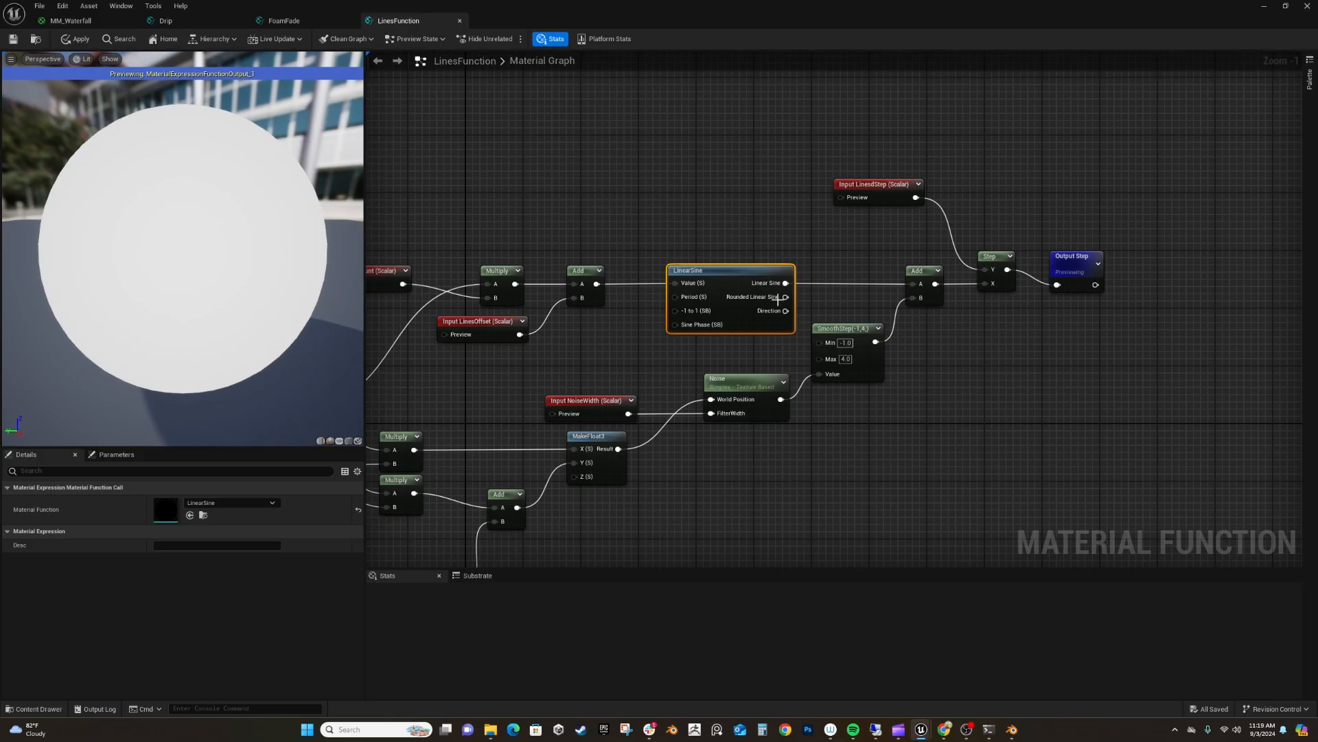
pyautogui.rightClick(759, 277)
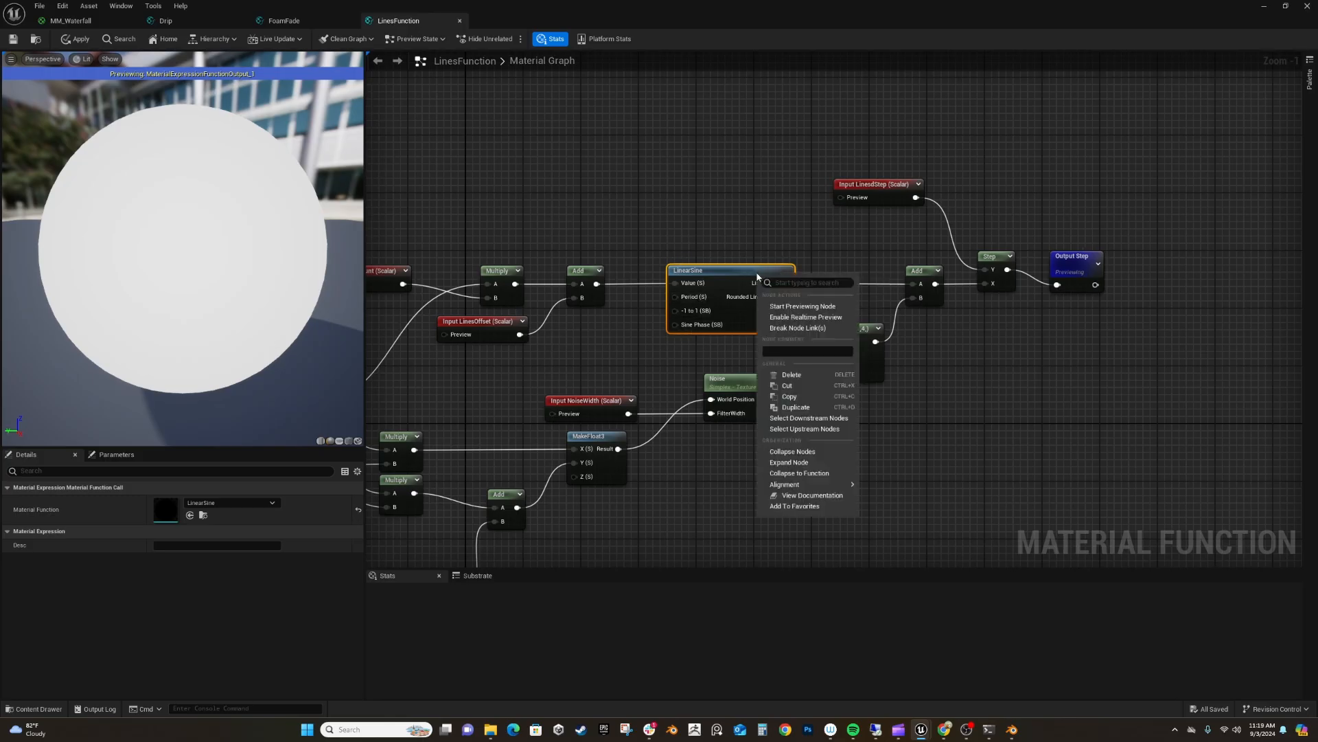
pyautogui.click(769, 307)
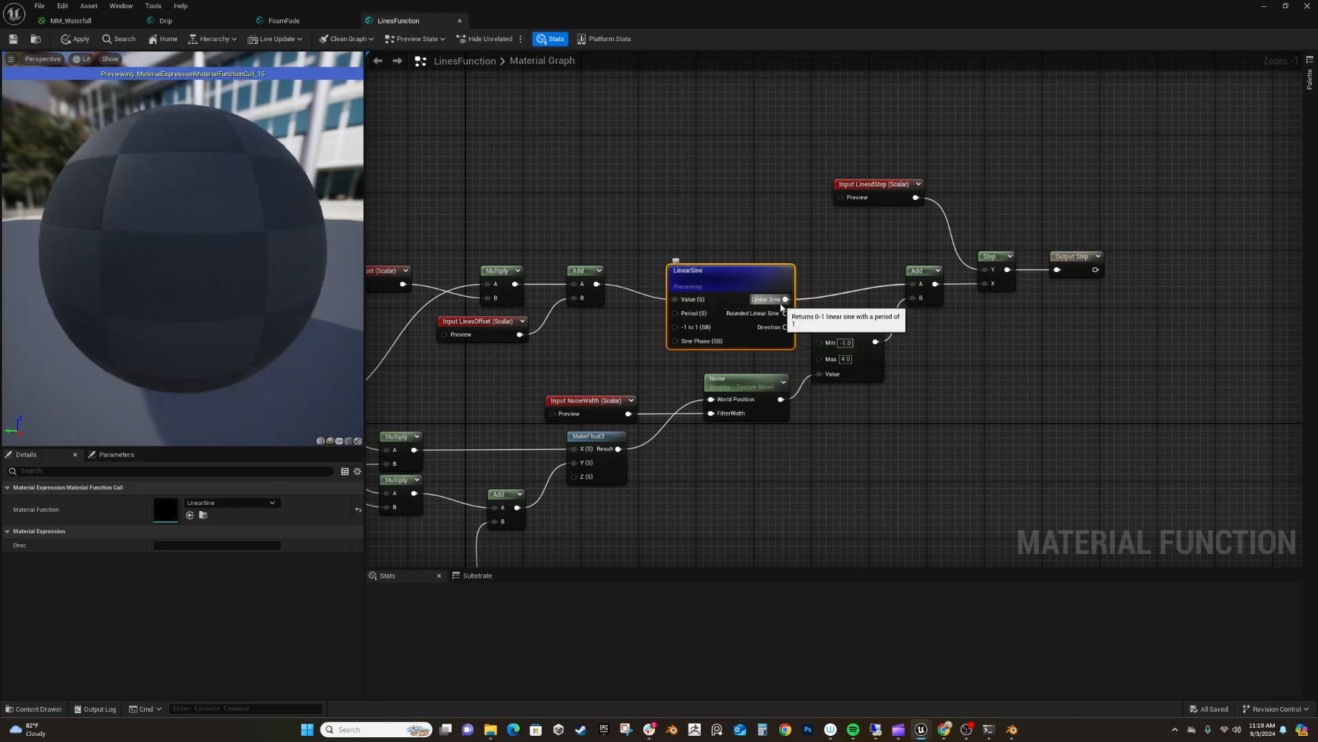
# Show the LinearSine preview on a plane viewed at an angle, and return to the MM_Waterfall graph.
pyautogui.click(338, 440)
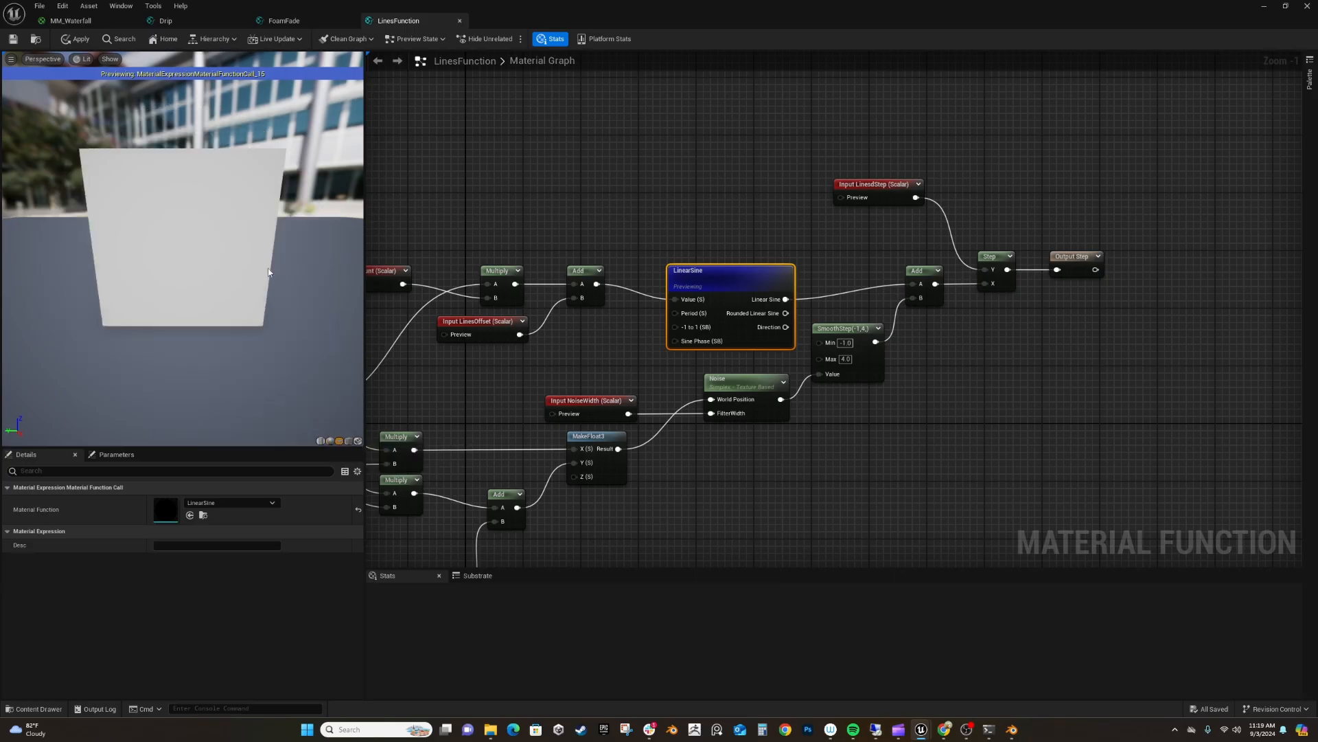
pyautogui.moveTo(250, 241)
pyautogui.mouseDown(button='right')
pyautogui.moveTo(240, 226)
pyautogui.moveTo(250, 241)
pyautogui.mouseUp(button='right')
pyautogui.moveTo(250, 241); pyautogui.dragTo(124, 121)
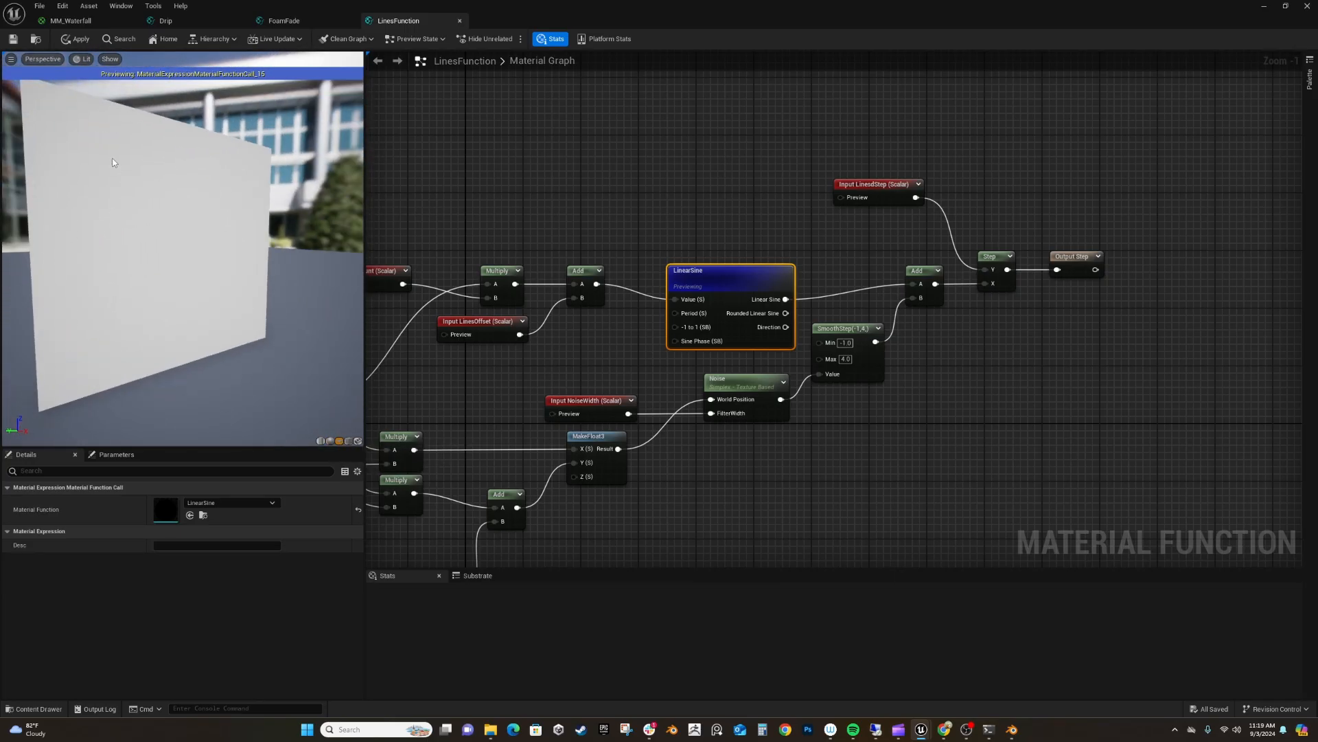
pyautogui.press('Home')
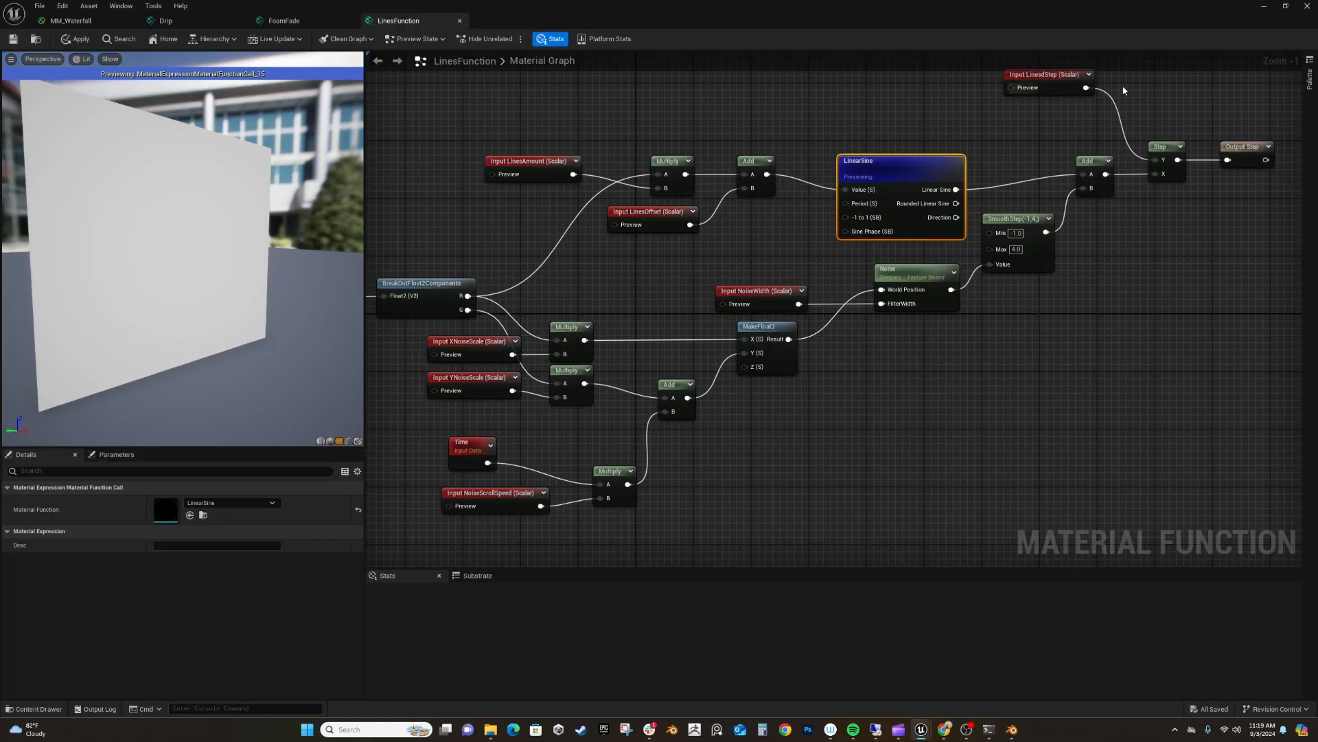
pyautogui.moveTo(1062, 84); pyautogui.dragTo(966, 130, button='right')
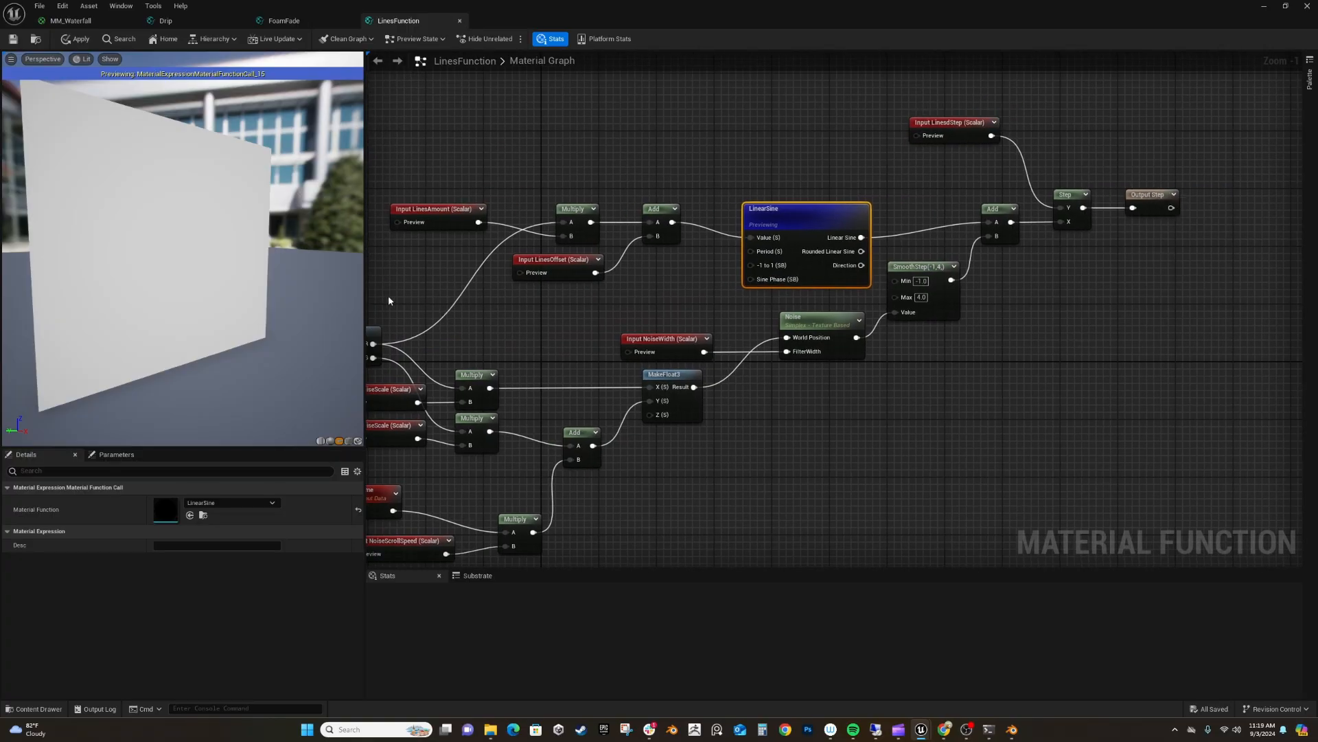
pyautogui.click(70, 20)
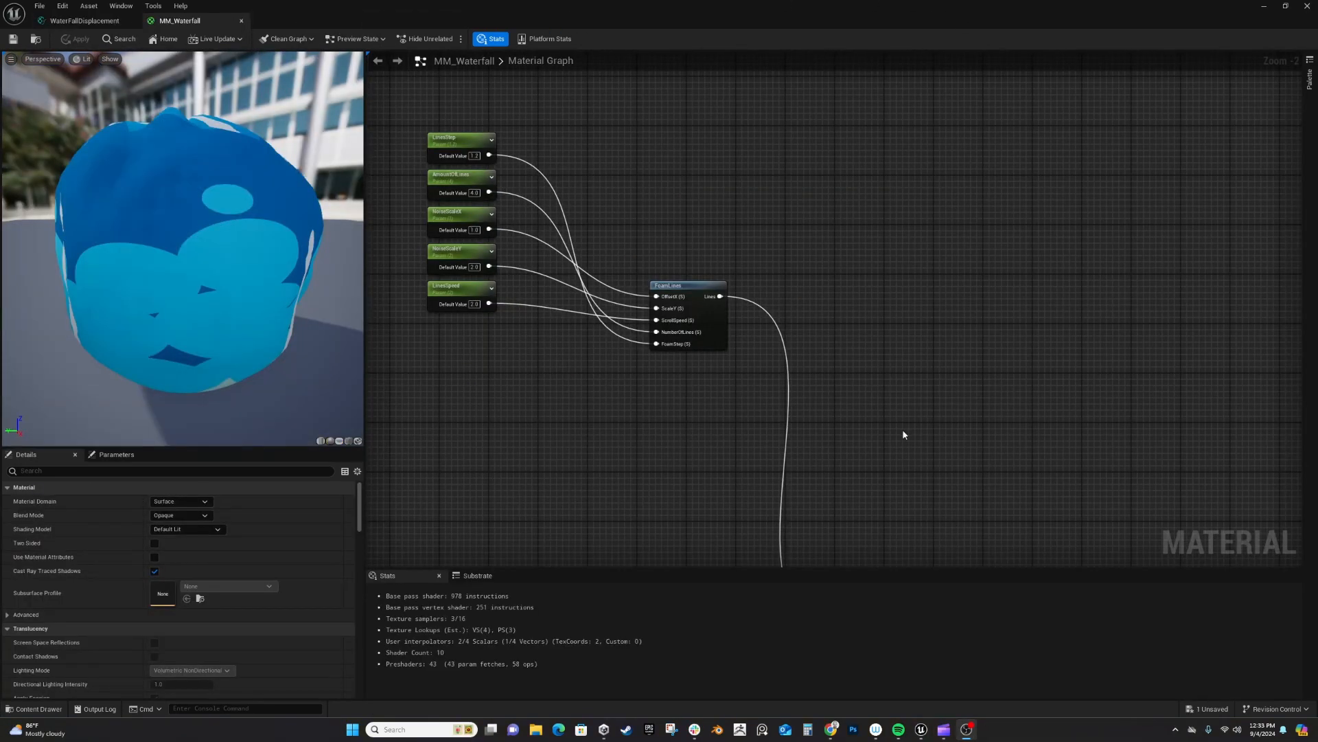
# Open the WaterFallDisplacement function and trace its ScaleX, ScaleY, Time and Speed inputs through MakeFloat3 into the Noise node.
pyautogui.moveTo(905, 435); pyautogui.dragTo(720, 69, button='right')
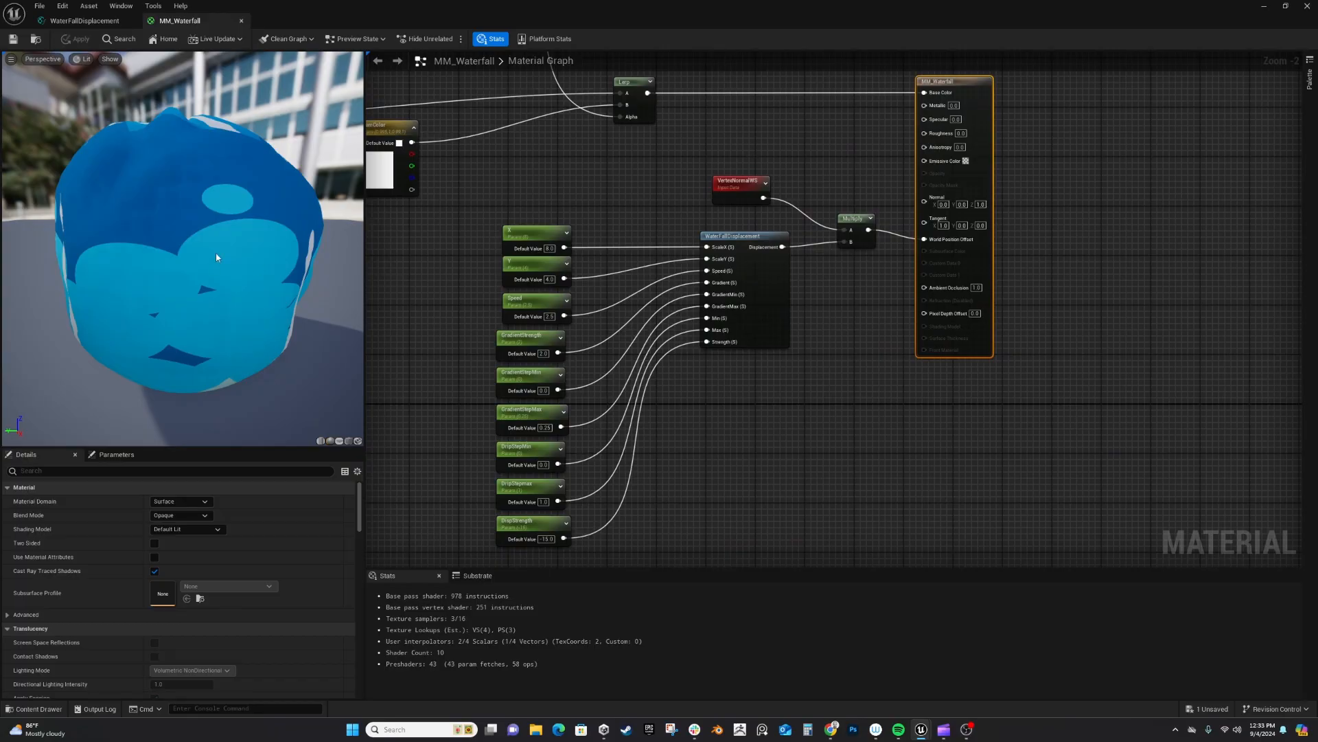
pyautogui.doubleClick(740, 235)
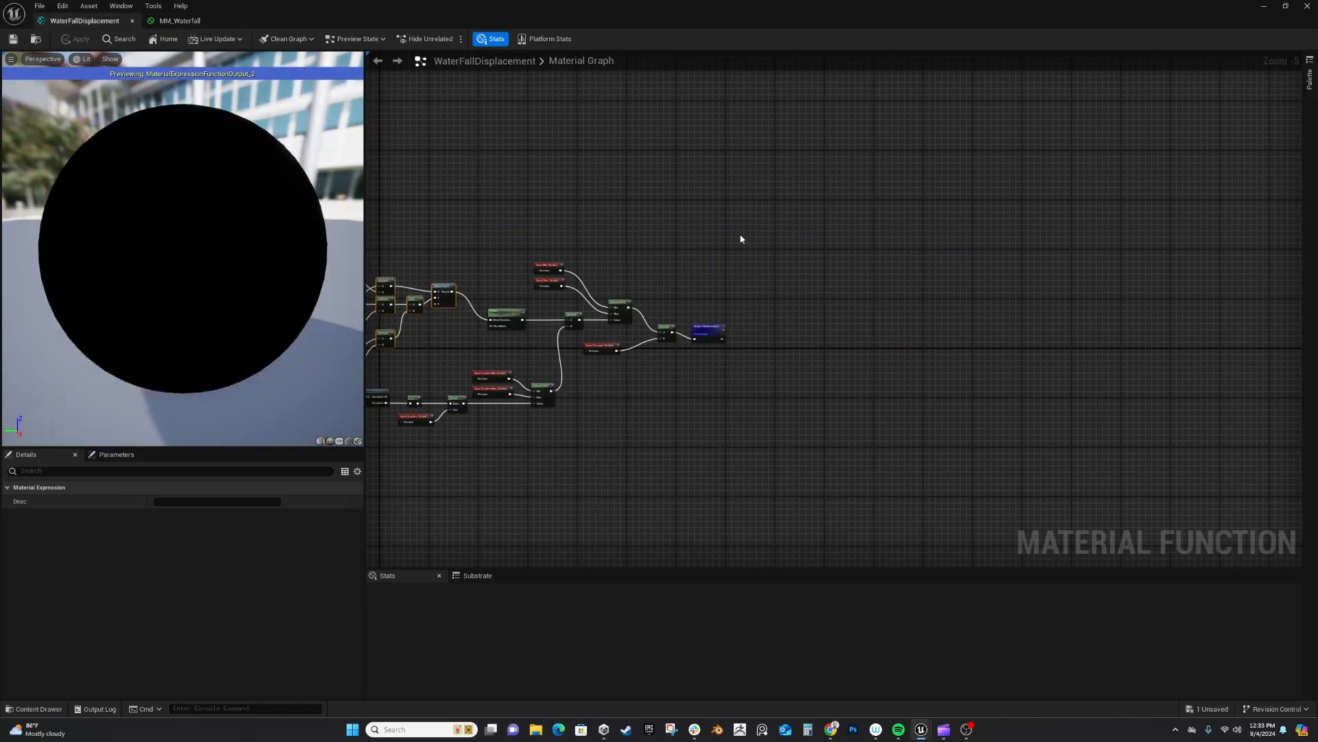
pyautogui.moveTo(602, 245); pyautogui.dragTo(841, 235, button='right')
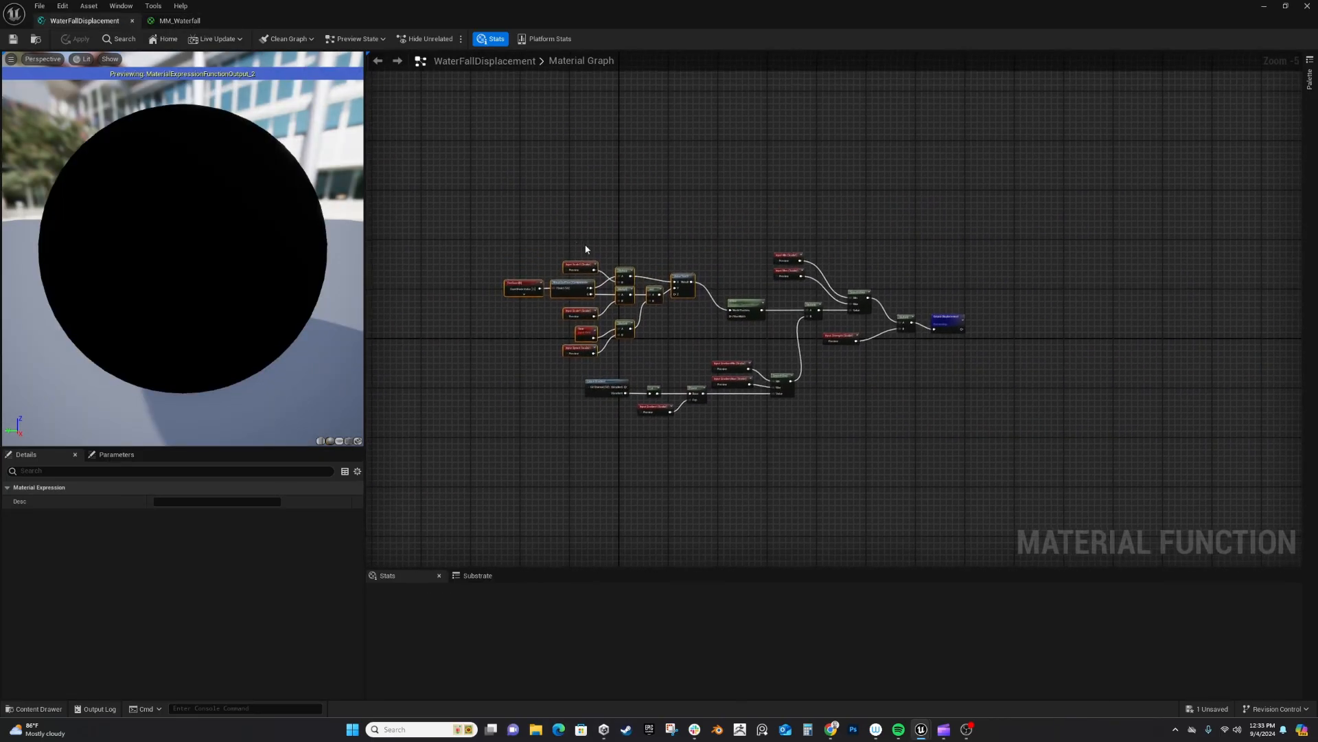
pyautogui.scroll(5, 611, 252)
pyautogui.moveTo(611, 252); pyautogui.dragTo(747, 118, button='right')
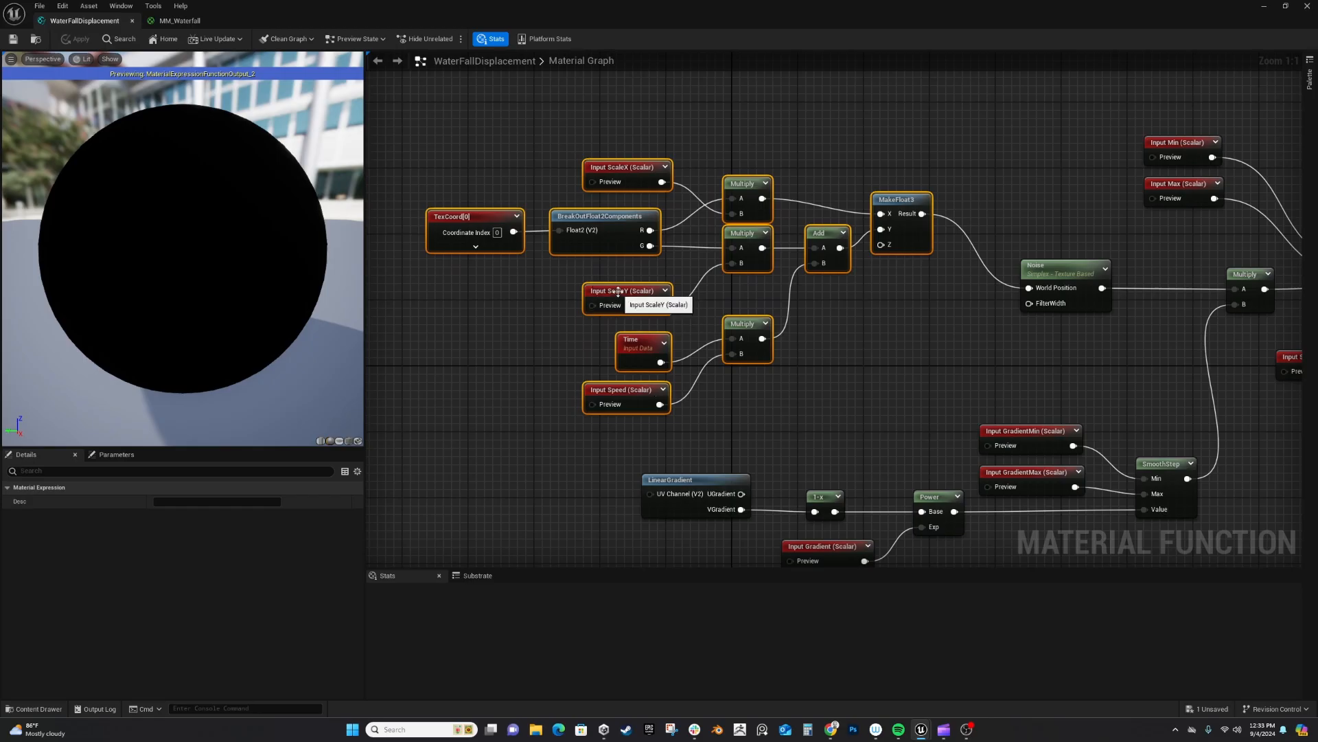
pyautogui.moveTo(933, 370); pyautogui.dragTo(753, 291, button='right')
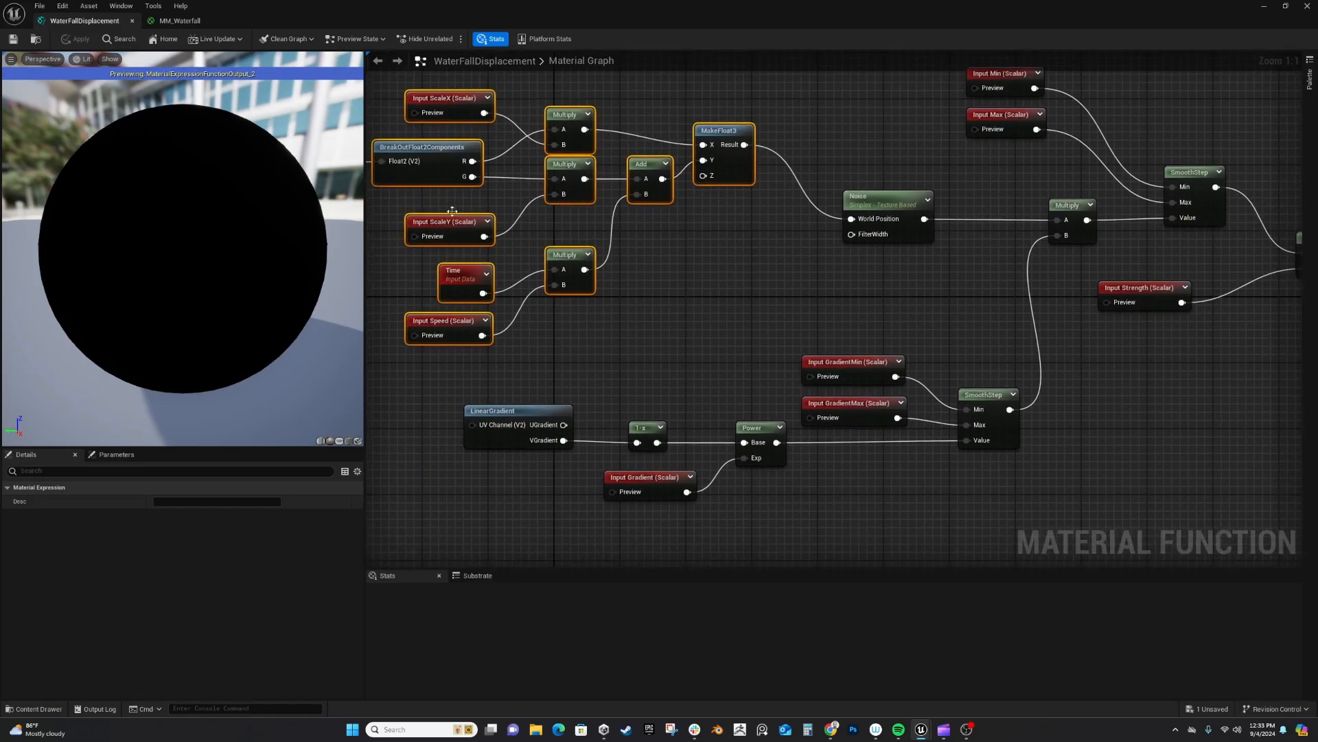
pyautogui.moveTo(895, 216); pyautogui.dragTo(807, 206, button='right')
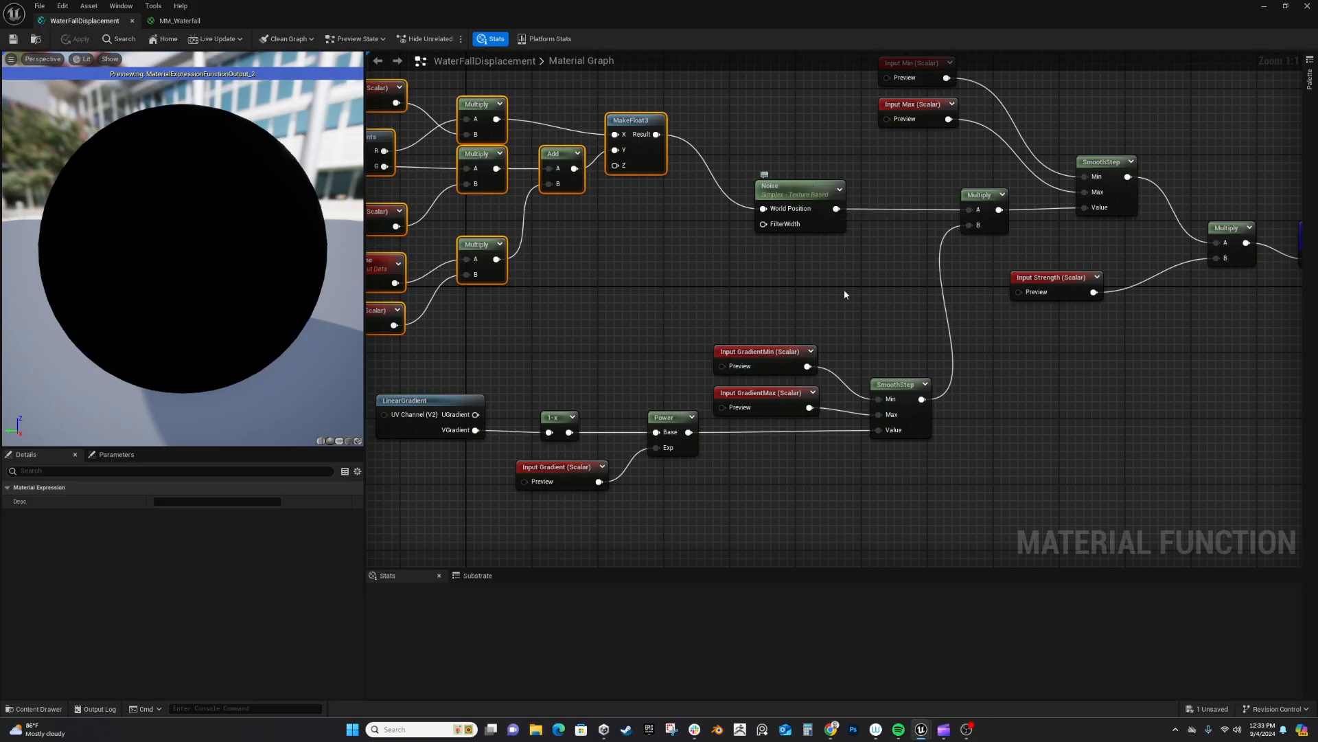
# Inspect the Noise node's settings and its available noise function types, leaving the current type in place.
pyautogui.moveTo(1114, 356); pyautogui.dragTo(1068, 419, button='right')
pyautogui.moveTo(307, 8); pyautogui.dragTo(646, 0)
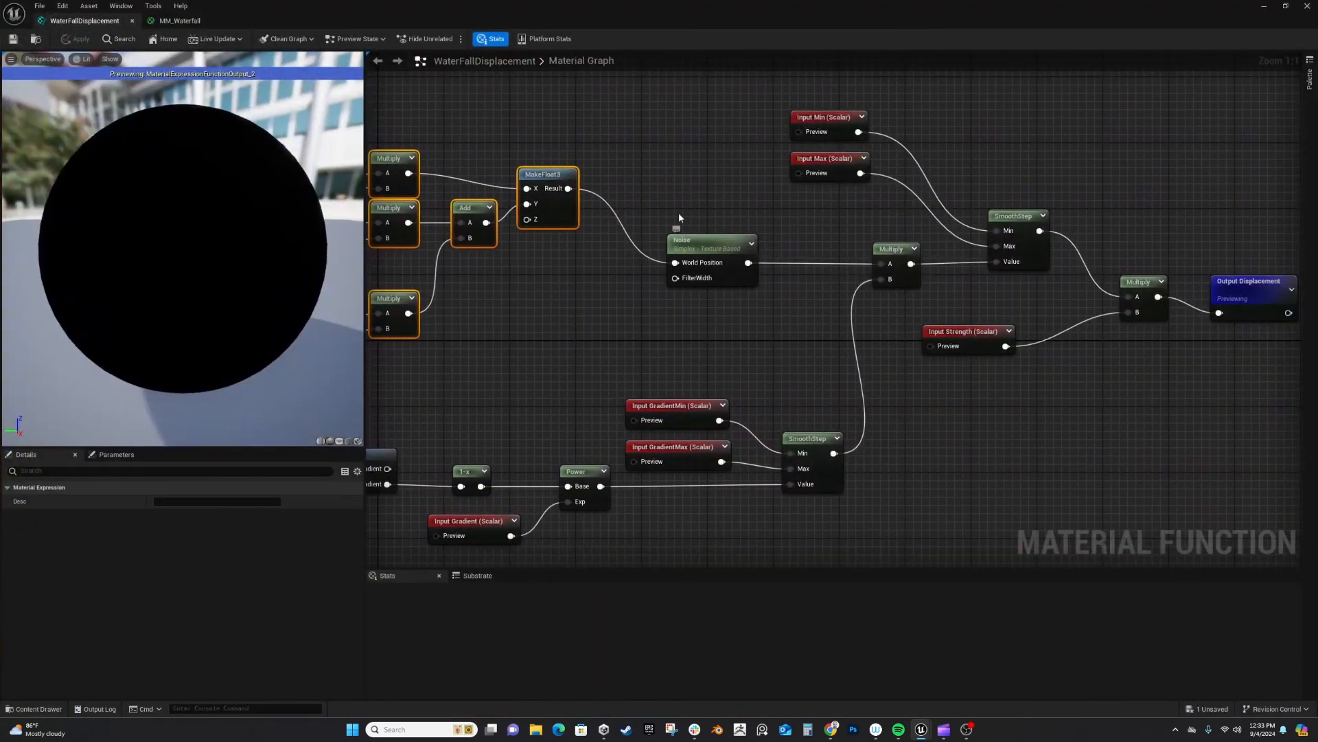
pyautogui.click(700, 243)
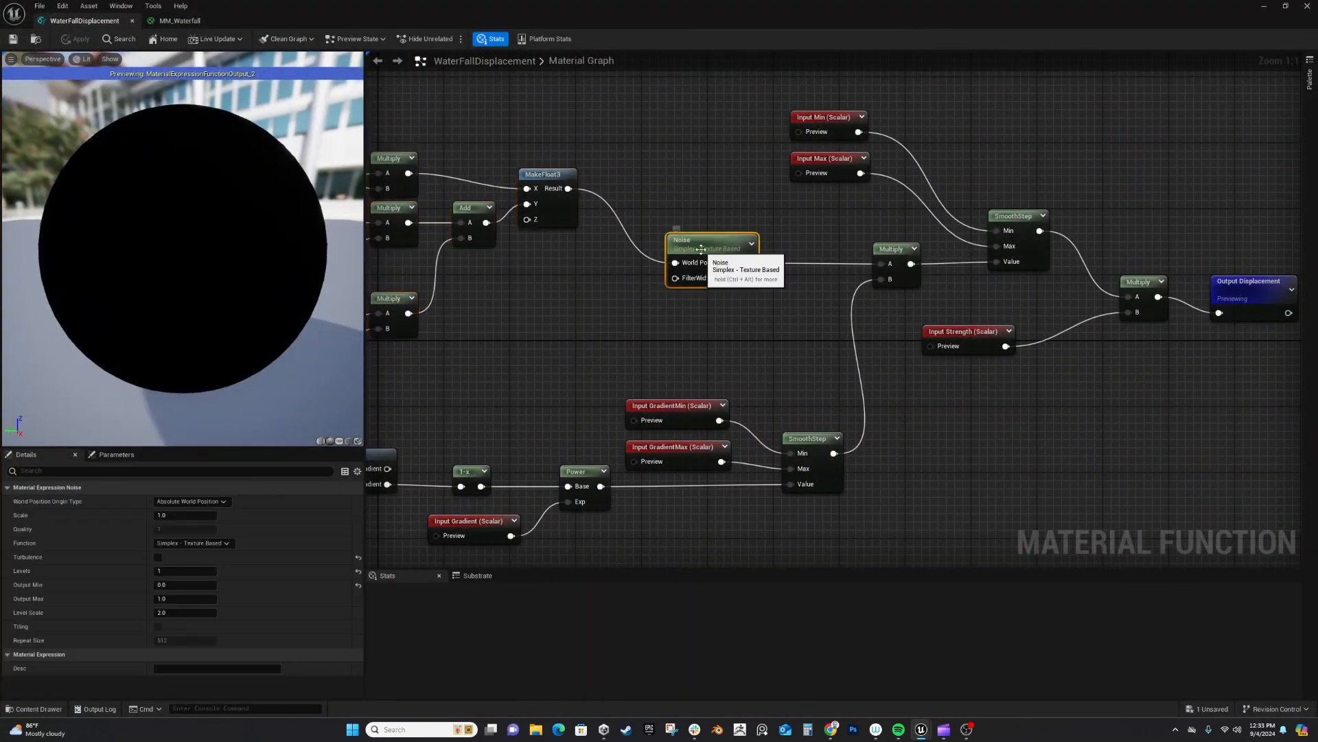
pyautogui.click(217, 544)
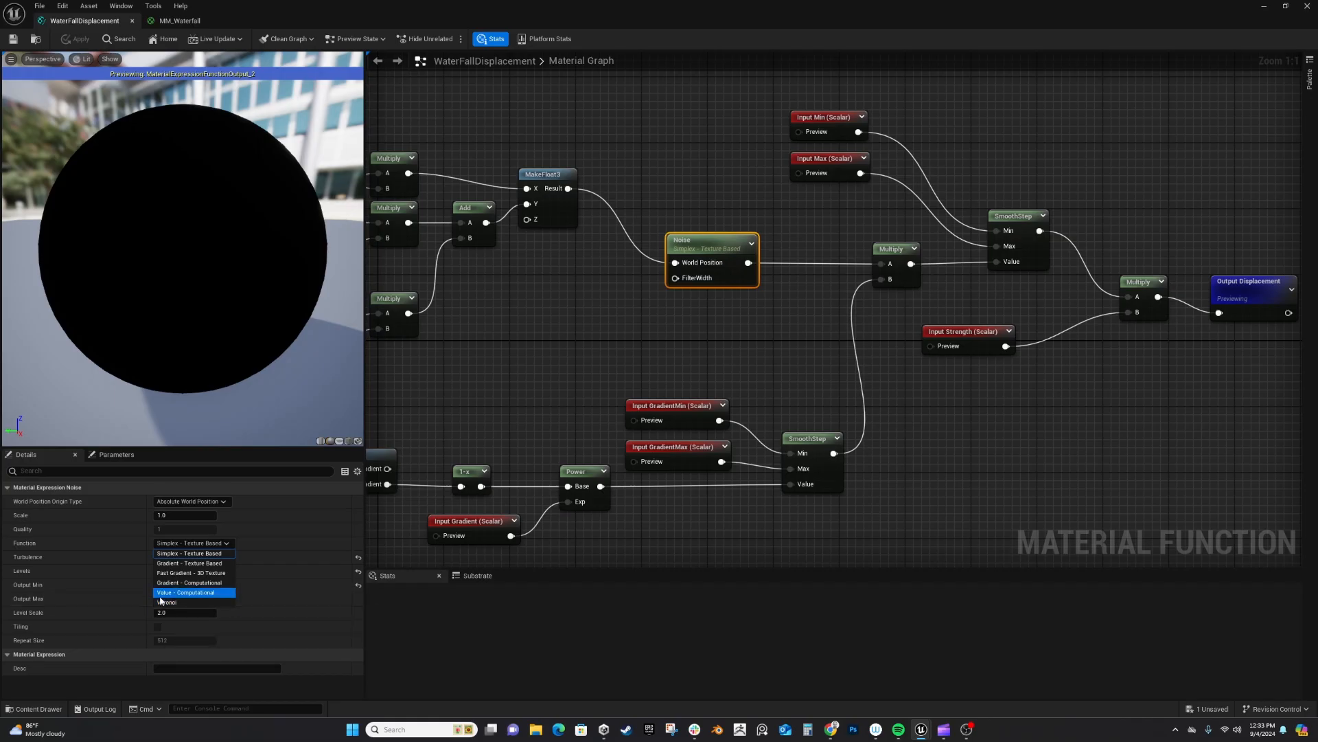
pyautogui.click(782, 343)
pyautogui.moveTo(783, 343); pyautogui.dragTo(794, 316, button='right')
pyautogui.scroll(-1, 716, 322)
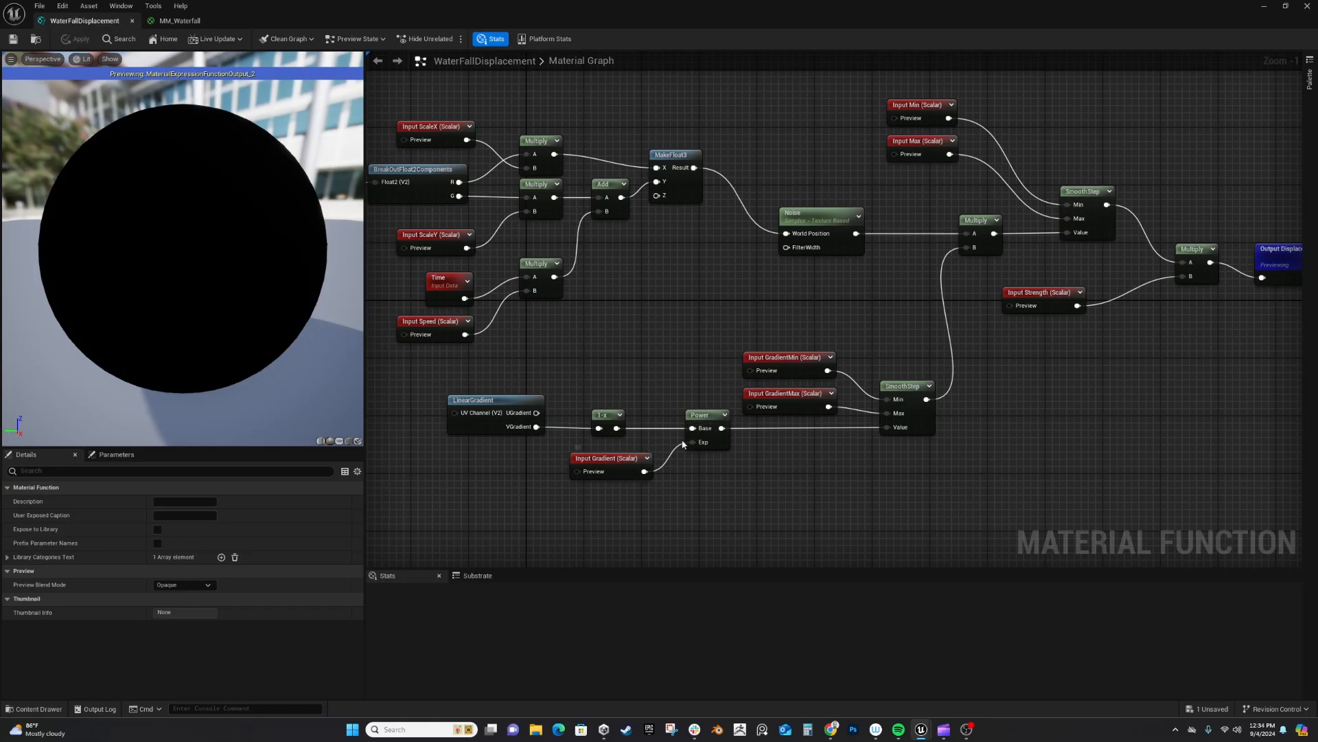
# Trace the gradient branch through Power and SmoothStep into the noise Multiply, and on to the Min/Max SmoothStep and Output Displacement.
pyautogui.moveTo(932, 470); pyautogui.dragTo(772, 472, button='right')
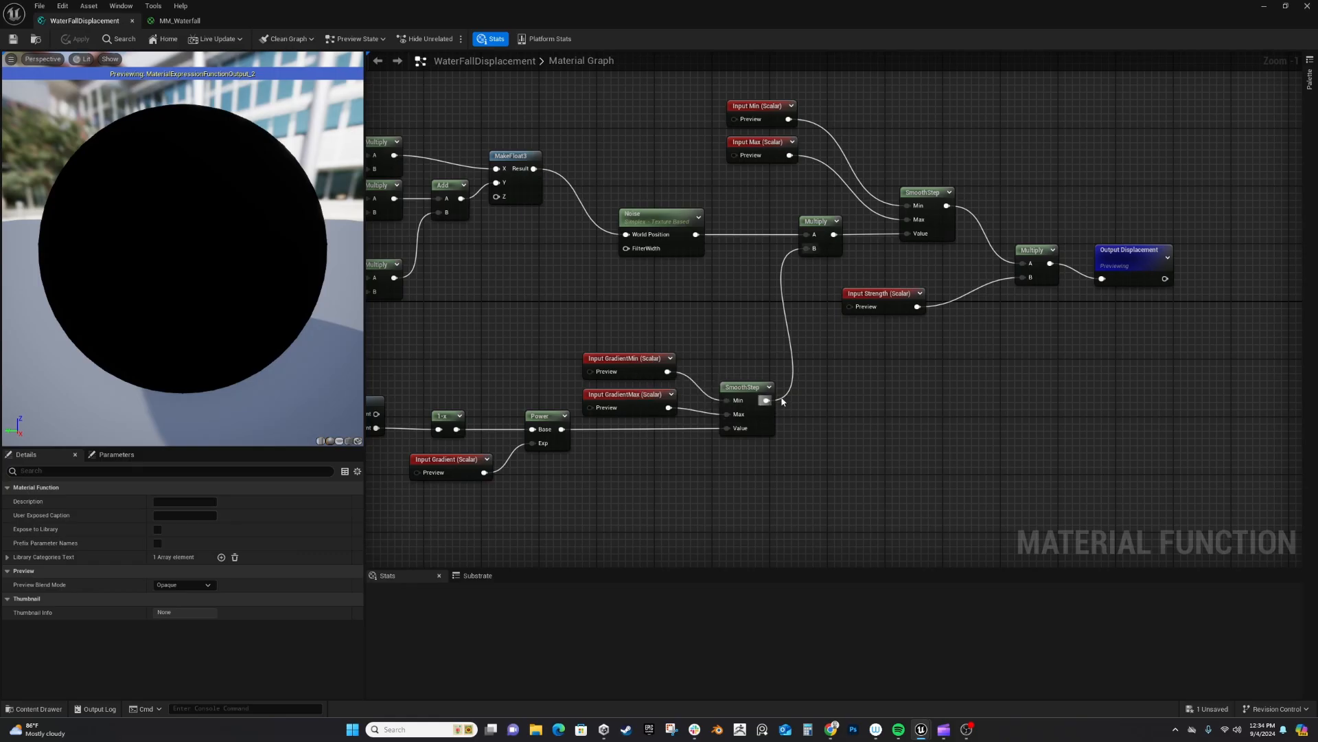
pyautogui.moveTo(826, 440); pyautogui.dragTo(897, 447, button='right')
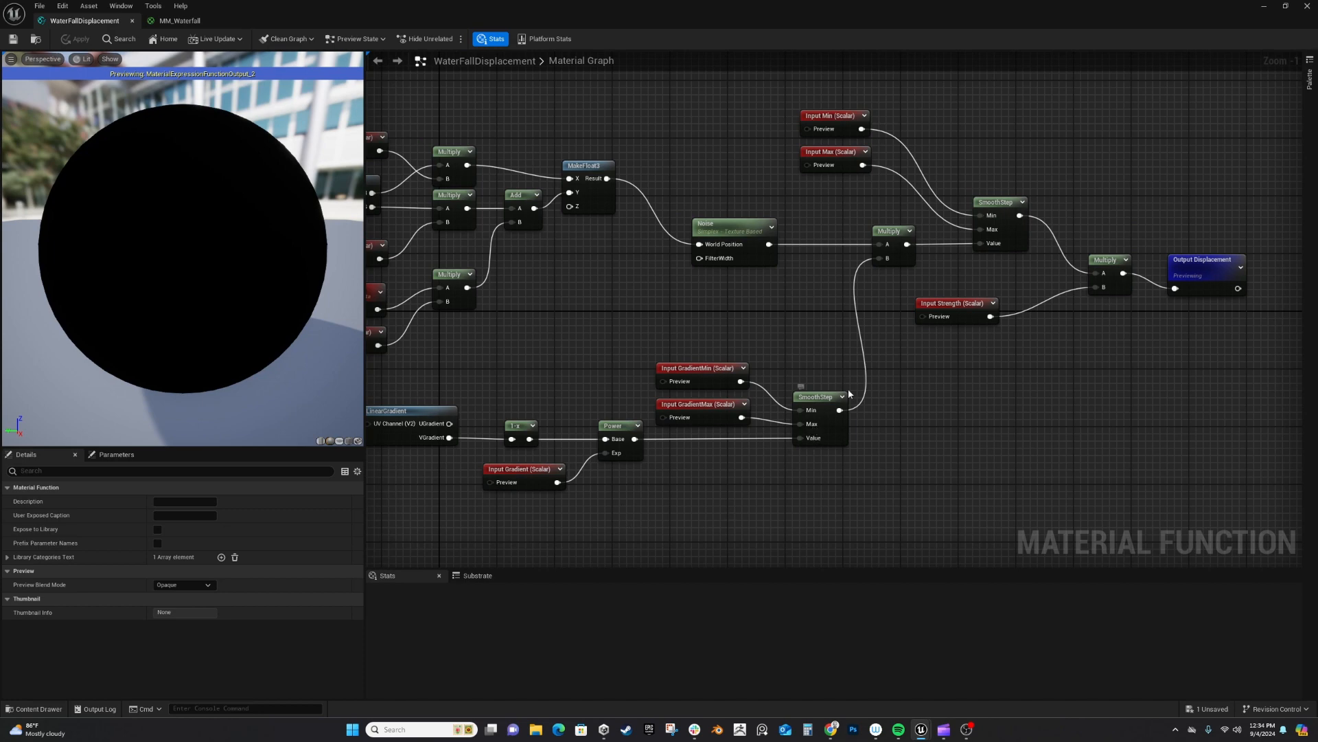
pyautogui.moveTo(973, 443); pyautogui.dragTo(895, 470, button='right')
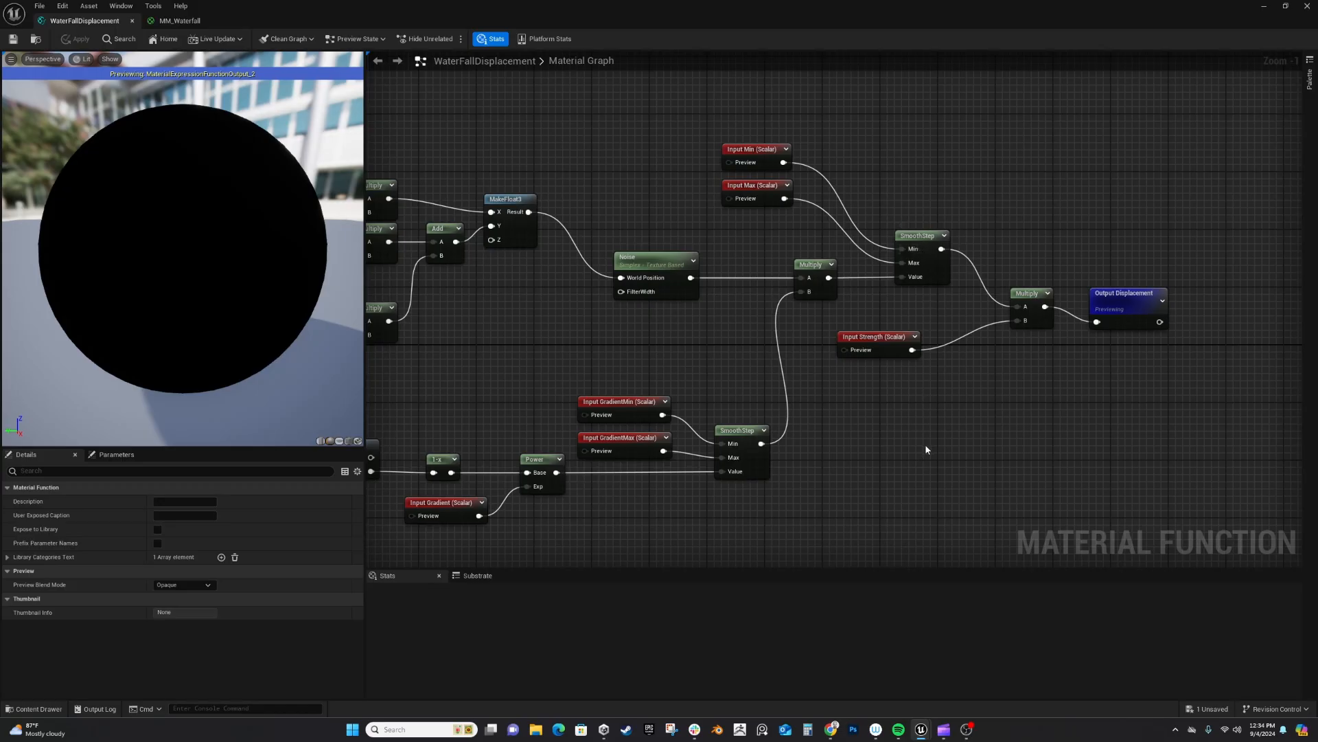
pyautogui.moveTo(991, 406); pyautogui.dragTo(848, 415, button='right')
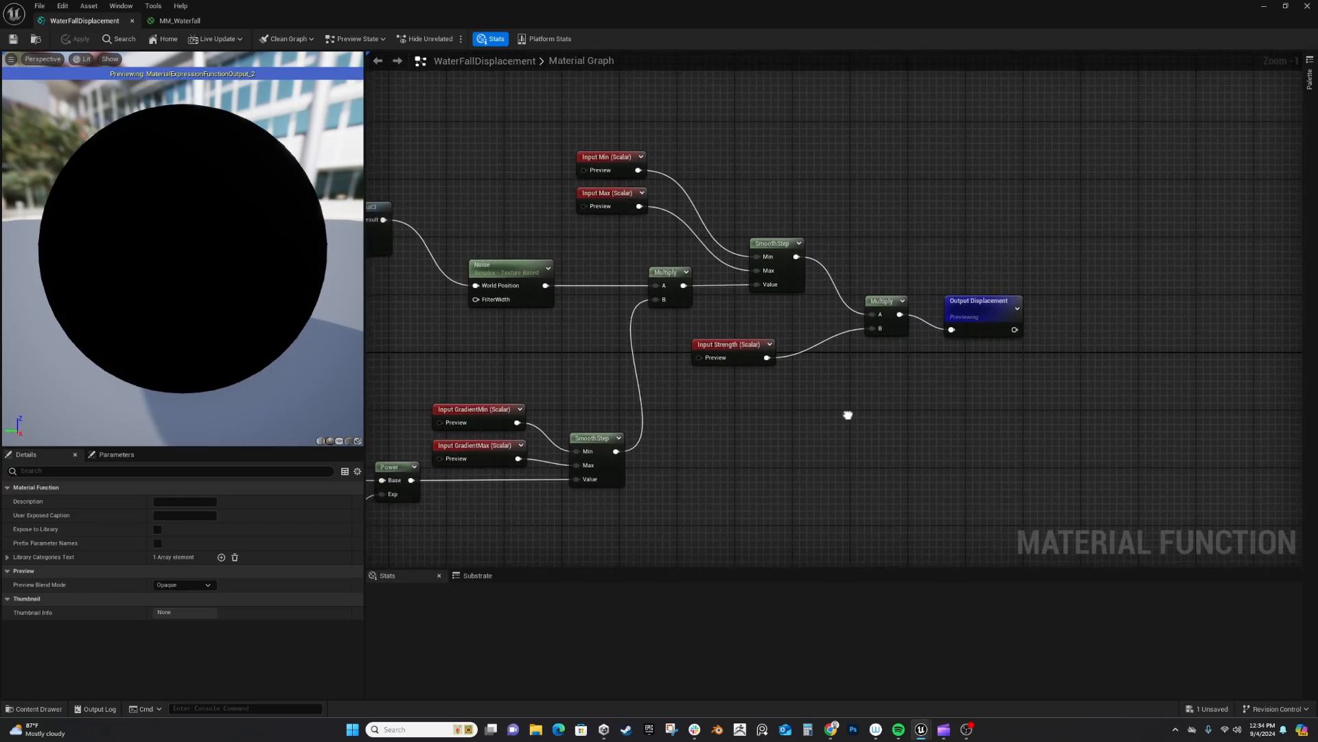
# Check the Strength input's settings, and move the Output Displacement node level with the final Multiply.
pyautogui.click(746, 345)
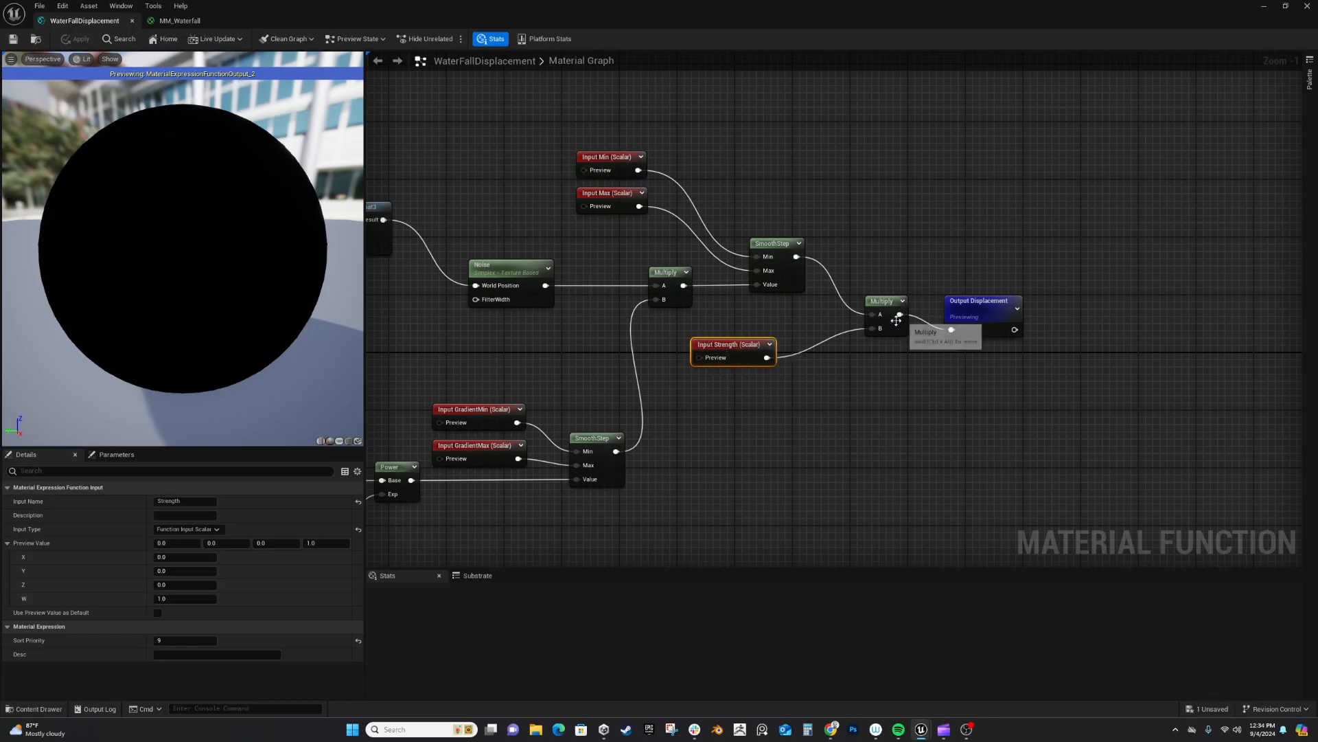
pyautogui.moveTo(984, 304); pyautogui.dragTo(992, 290)
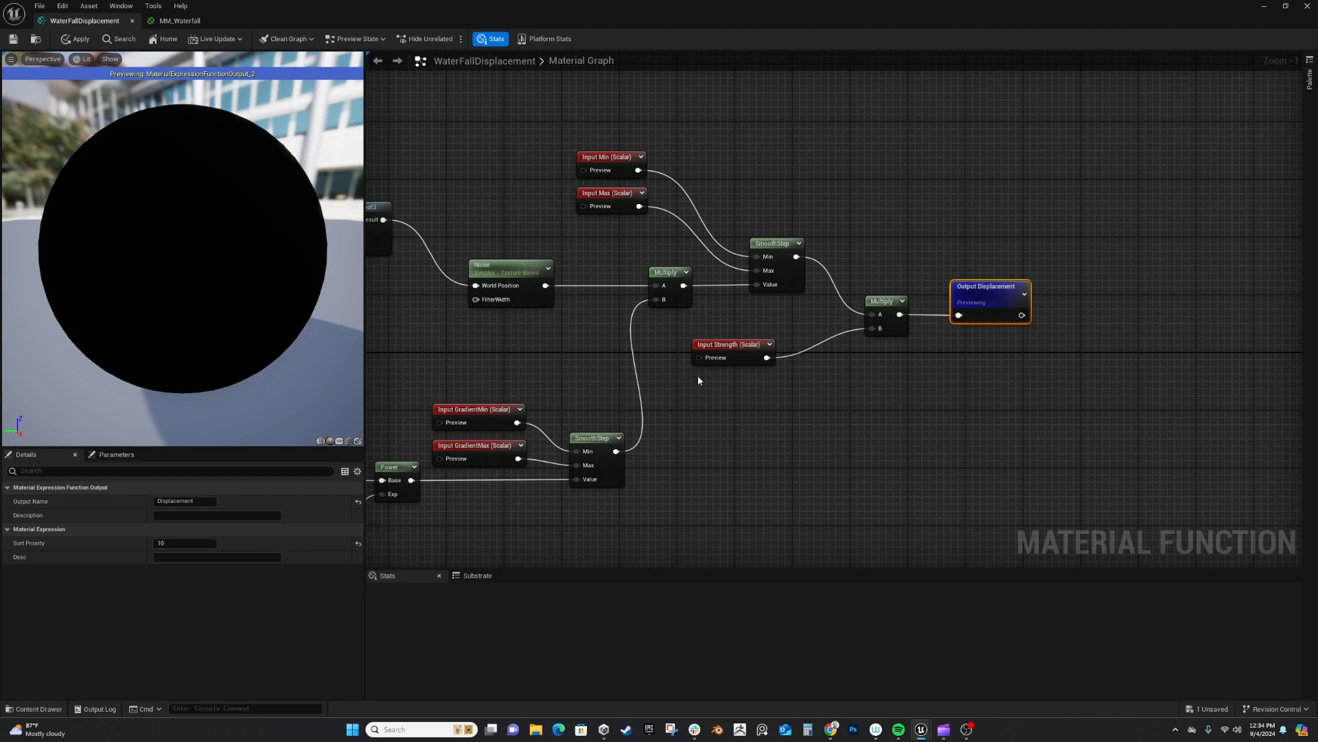
pyautogui.scroll(-1, 1015, 362)
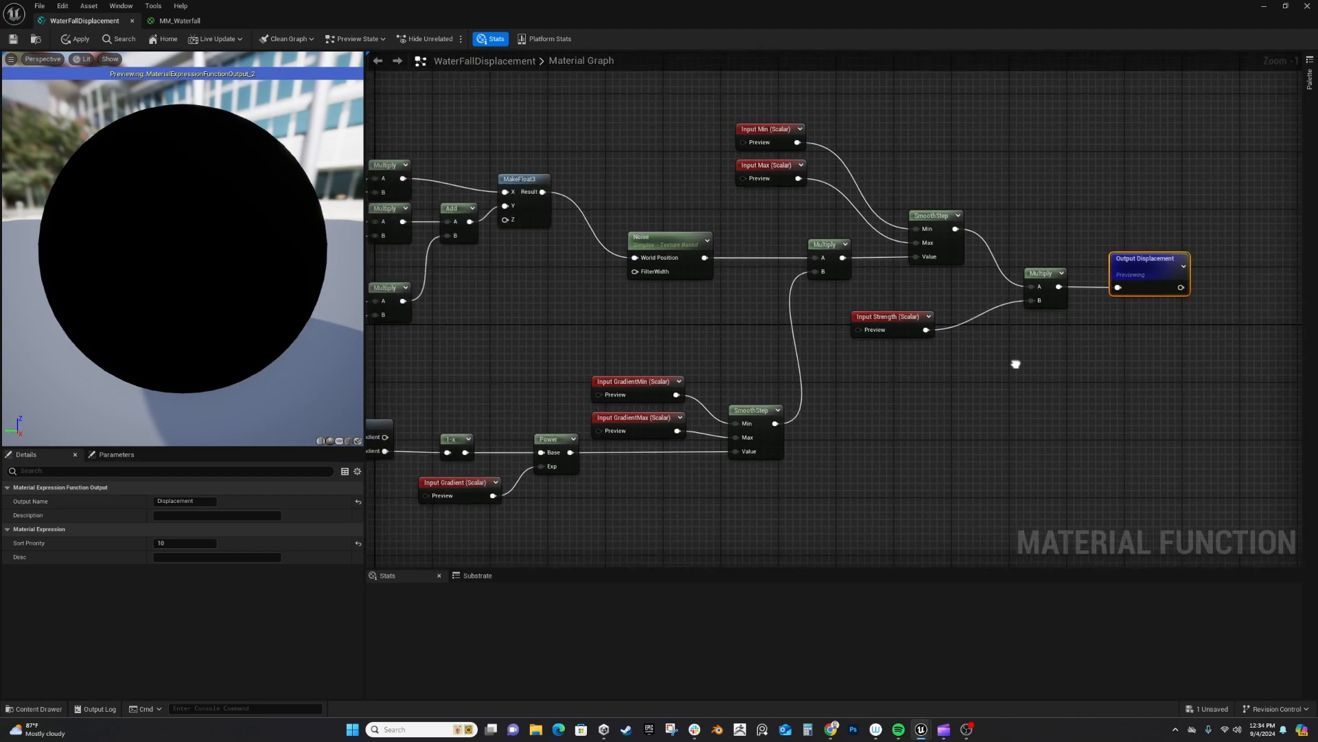
pyautogui.scroll(-1, 1020, 363)
pyautogui.moveTo(1012, 376); pyautogui.dragTo(1083, 388, button='right')
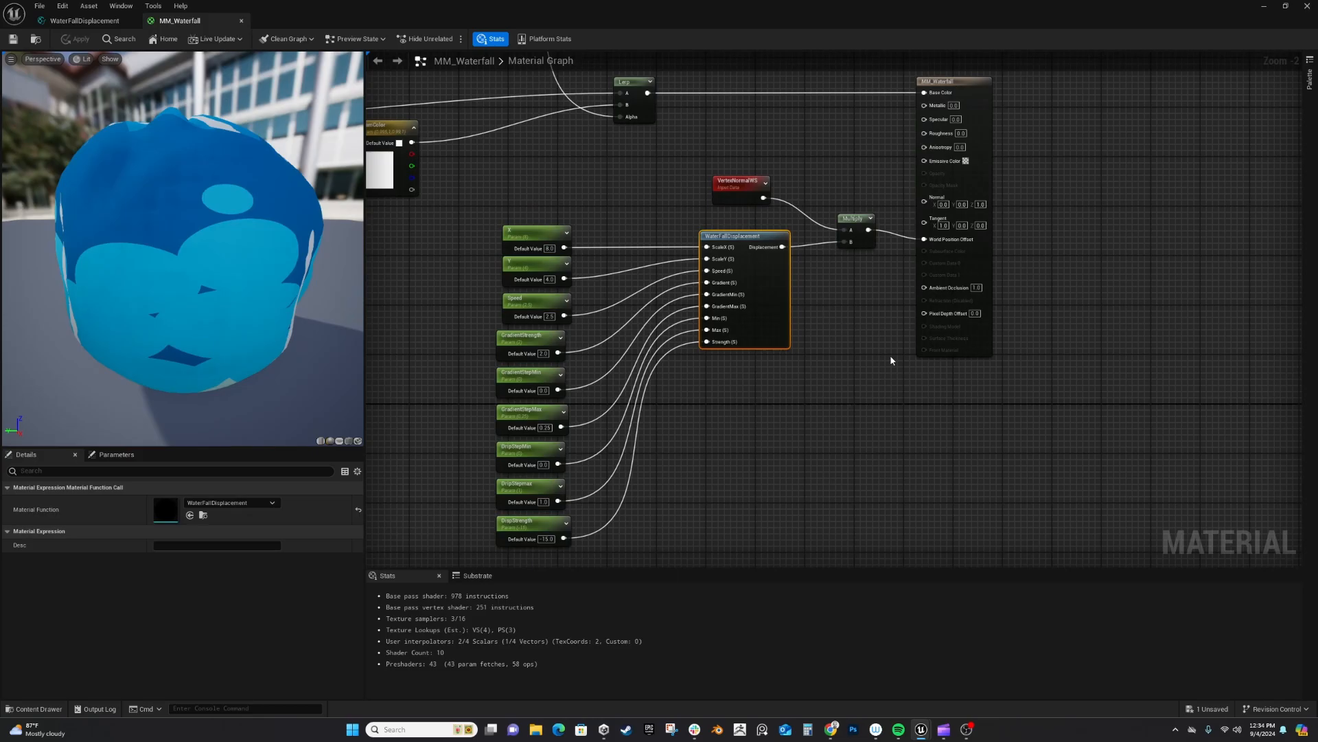
# In the MM_Waterfall graph, wire the displacement Multiply into Base Color and show the material preview on a plane.
pyautogui.moveTo(889, 360); pyautogui.dragTo(774, 474, button='right')
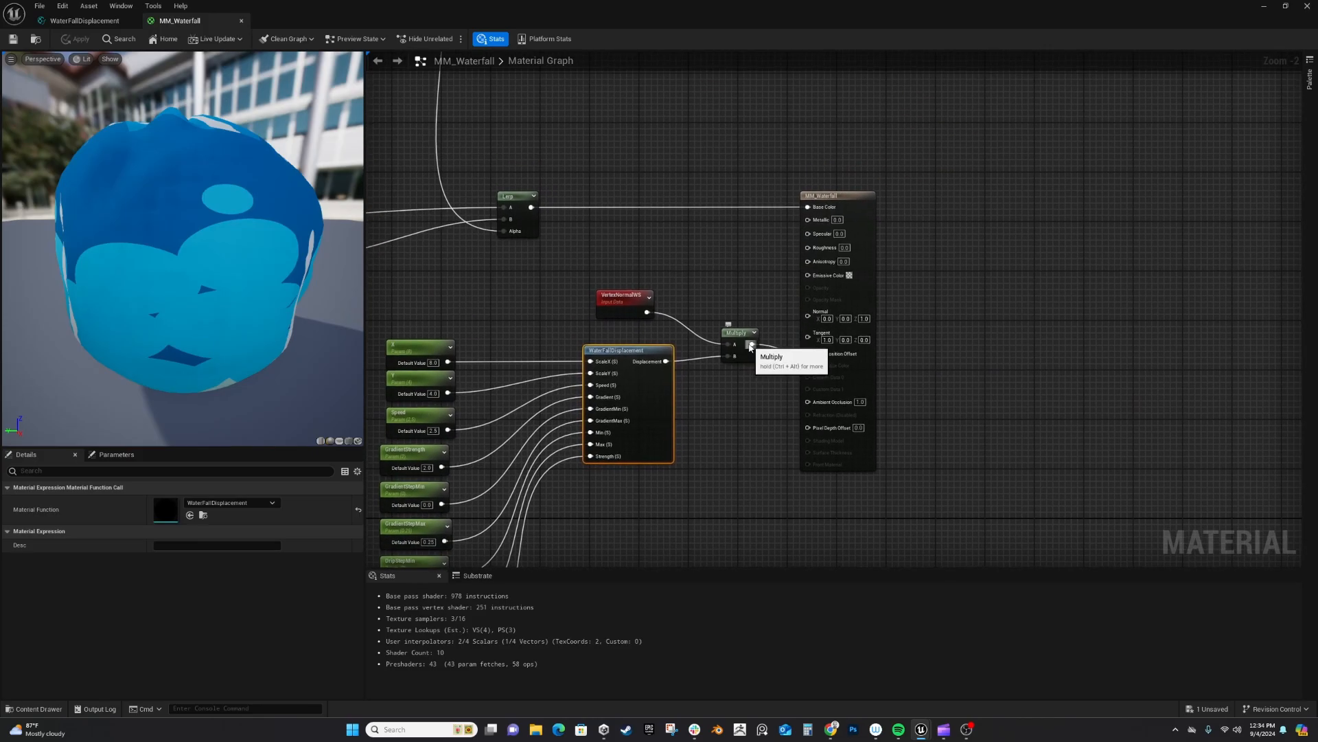
pyautogui.moveTo(750, 346); pyautogui.dragTo(808, 207)
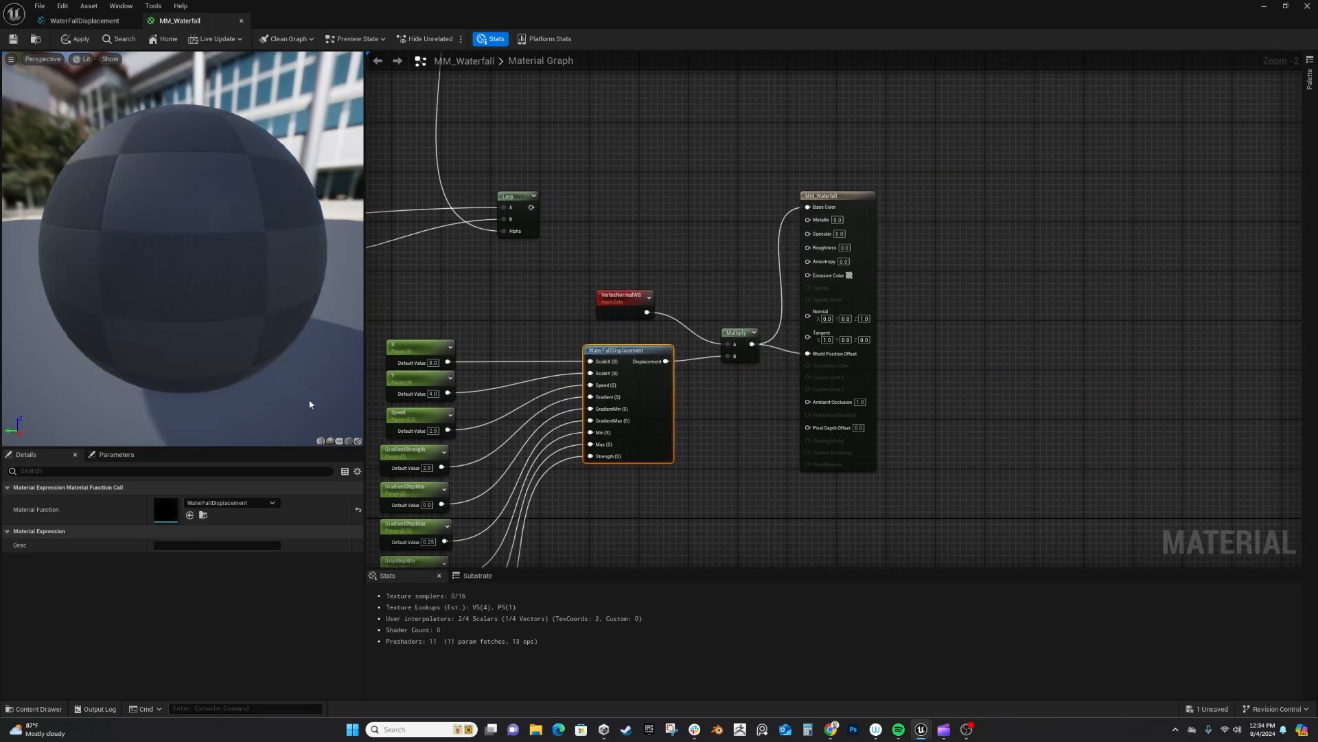
pyautogui.click(339, 441)
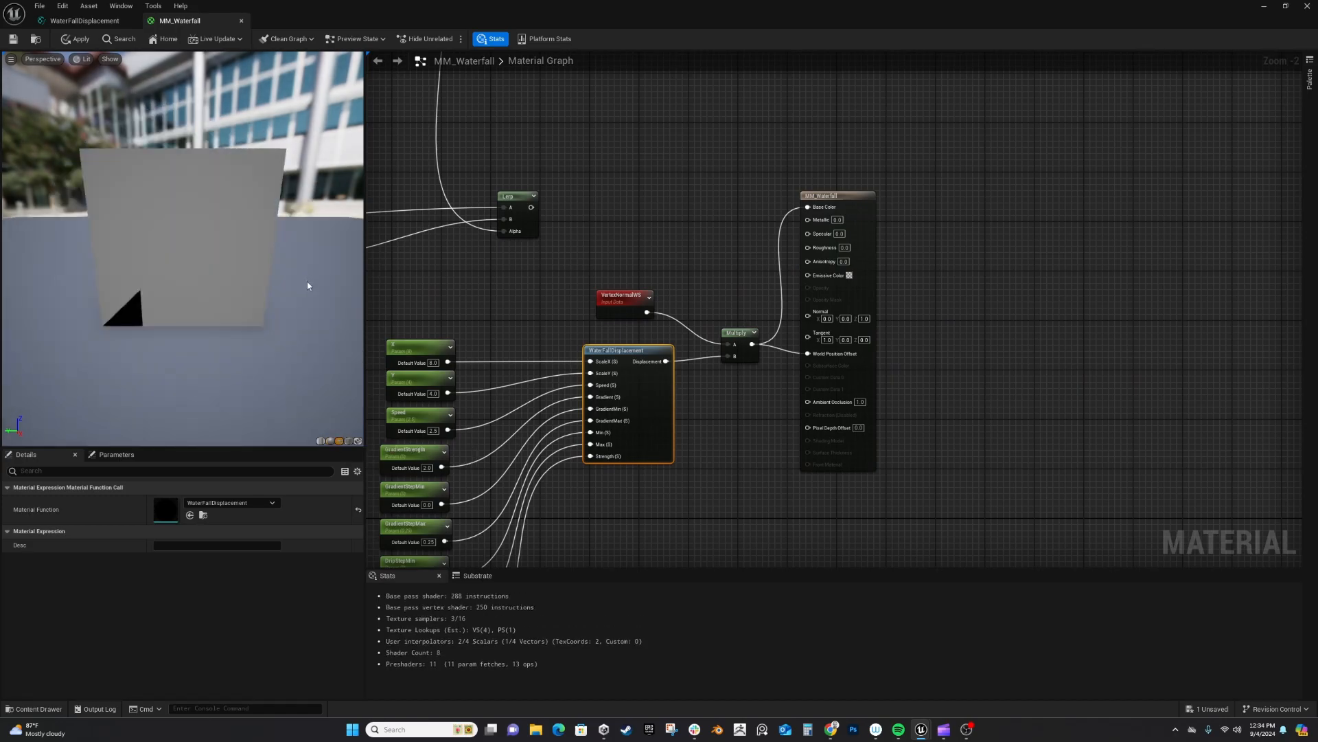
pyautogui.moveTo(302, 359)
pyautogui.mouseDown(button='right')
pyautogui.moveTo(302, 291)
pyautogui.moveTo(303, 365)
pyautogui.mouseUp(button='right')
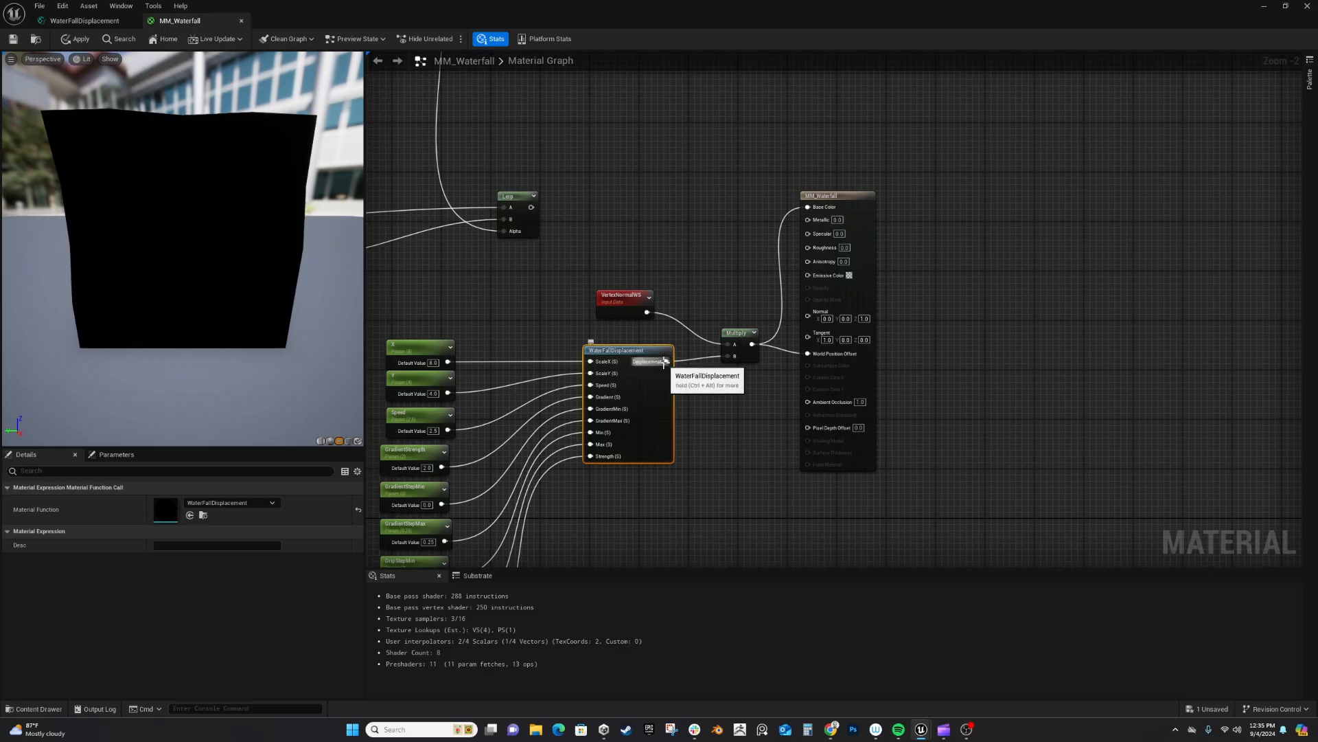
# Wire the WaterFallDisplacement output directly into Base Color, and glance at the waterfall in the level before returning to the full-size graph.
pyautogui.moveTo(665, 361); pyautogui.dragTo(808, 207)
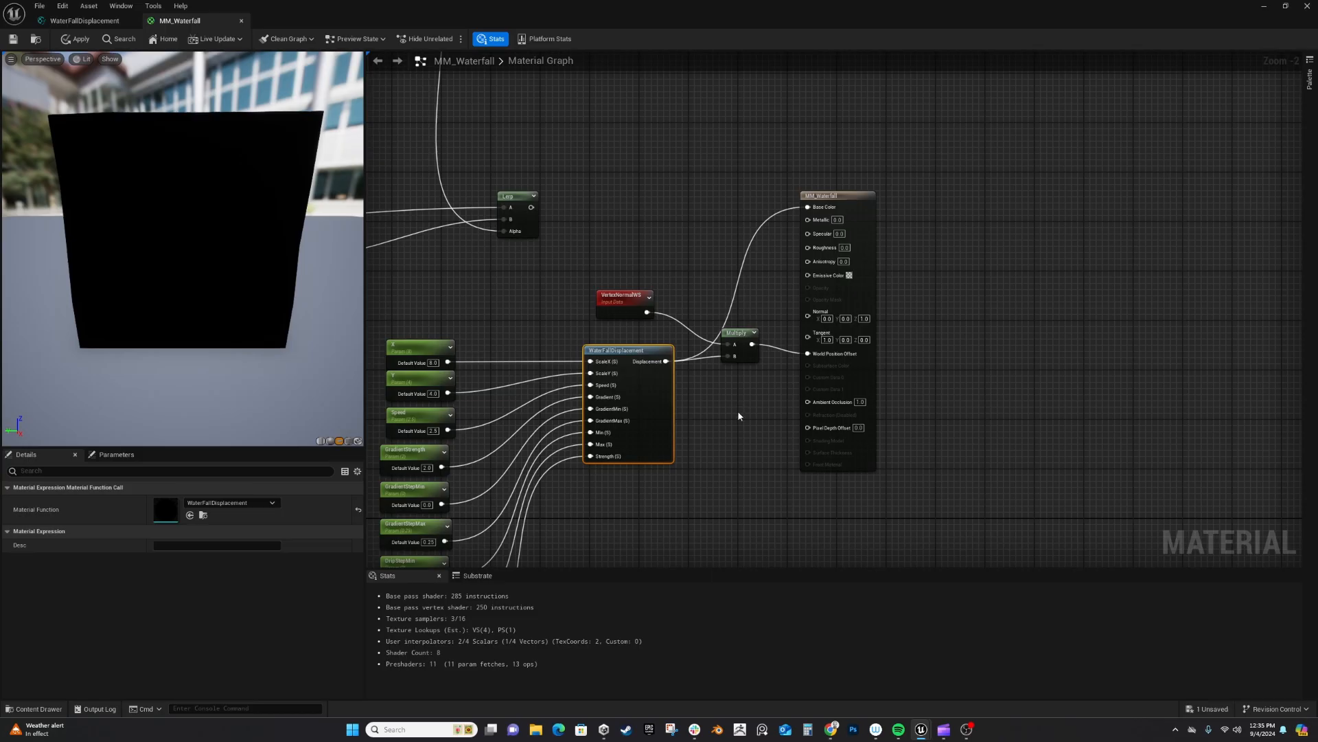
pyautogui.doubleClick(630, 18)
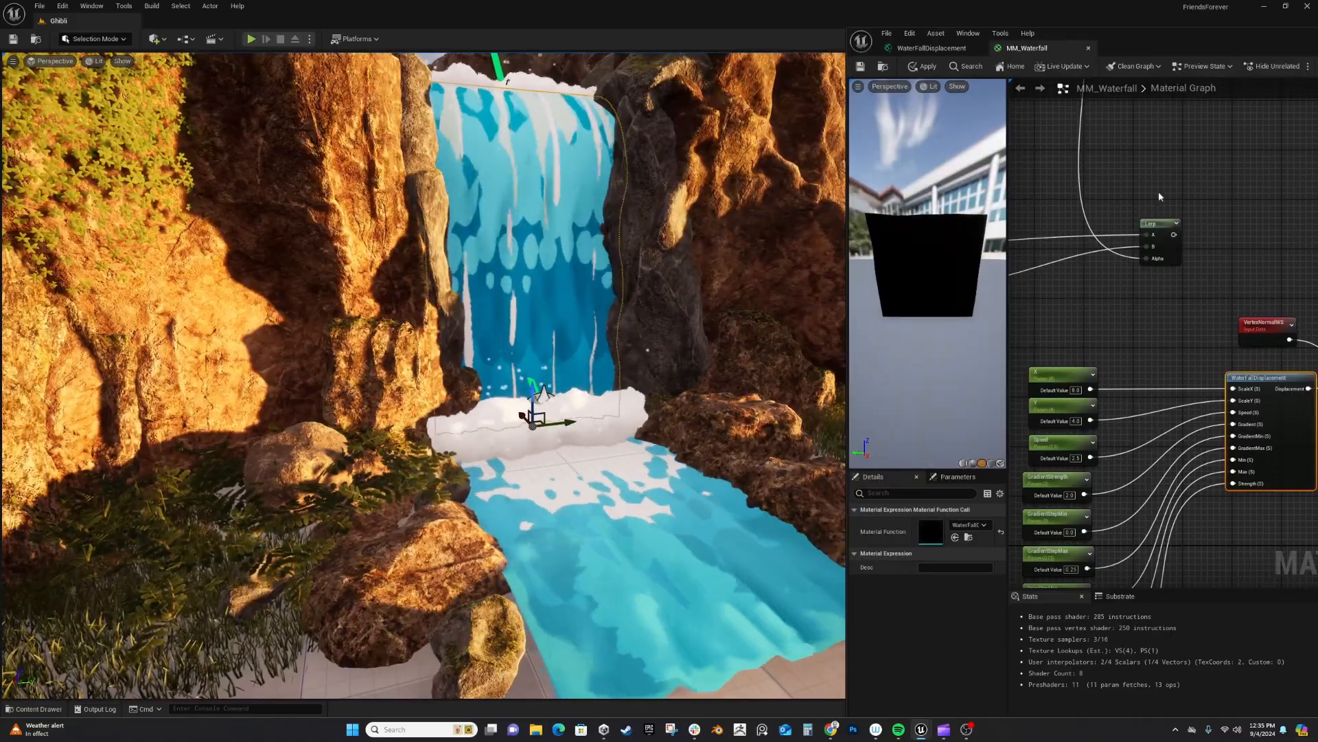
pyautogui.moveTo(1276, 47); pyautogui.dragTo(844, 38)
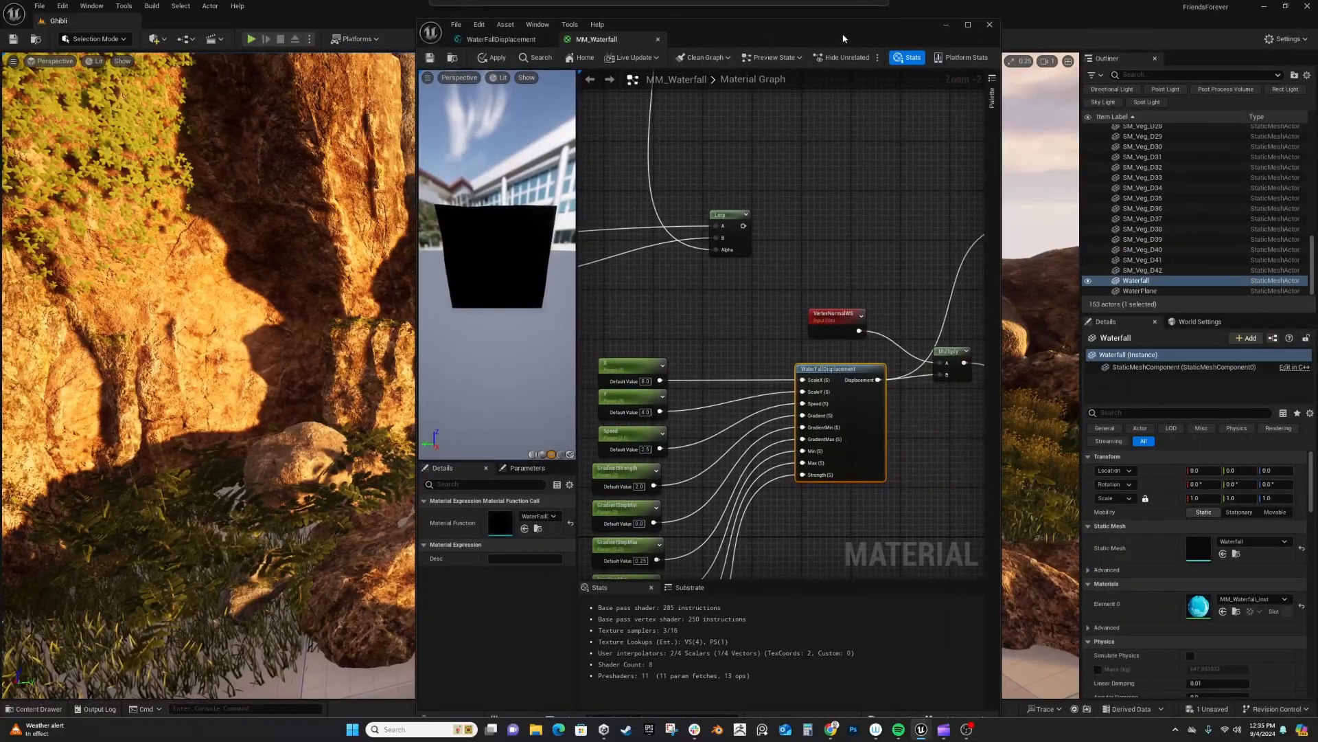
pyautogui.click(967, 24)
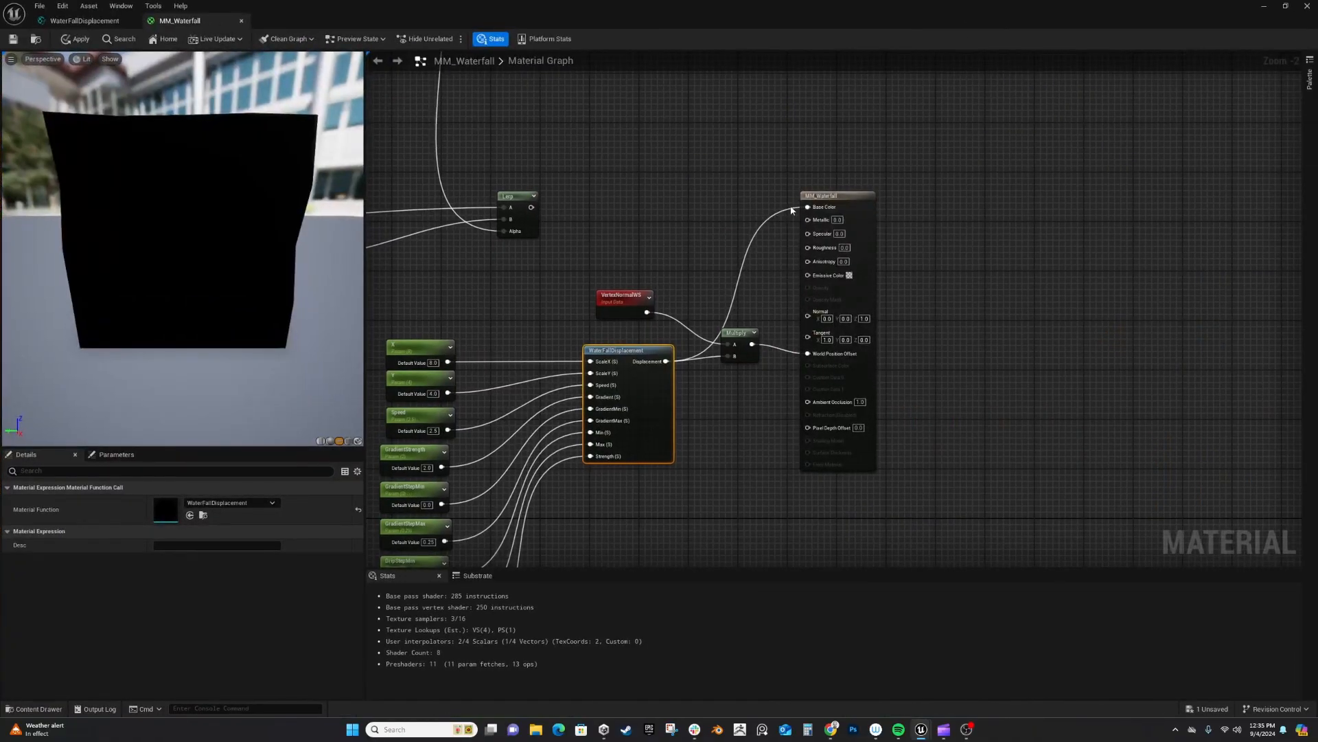
# Reconnect the final Lerp's output to Base Color, and look over the complete MM_Waterfall graph.
pyautogui.moveTo(530, 207); pyautogui.dragTo(808, 207)
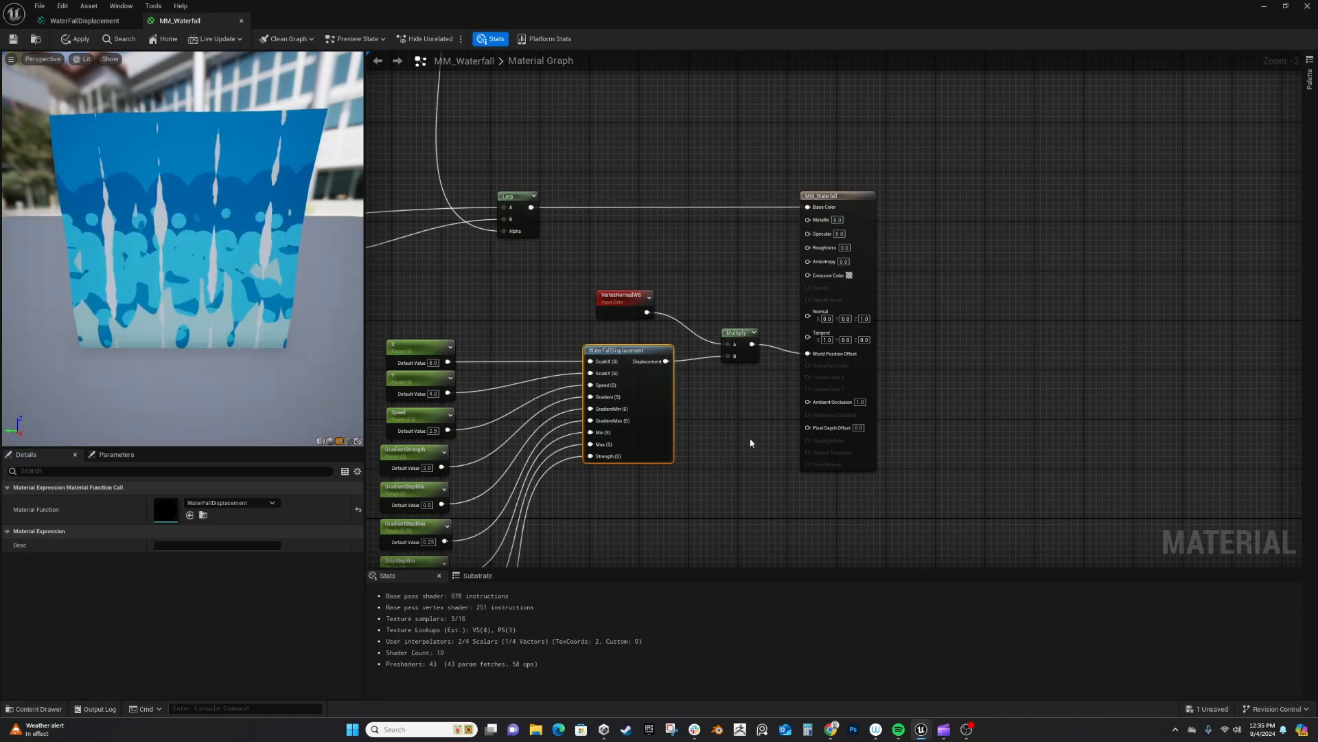
pyautogui.moveTo(750, 443); pyautogui.dragTo(955, 331, button='right')
pyautogui.scroll(-3, 955, 331)
pyautogui.moveTo(872, 445); pyautogui.dragTo(942, 479, button='right')
pyautogui.scroll(-3, 941, 480)
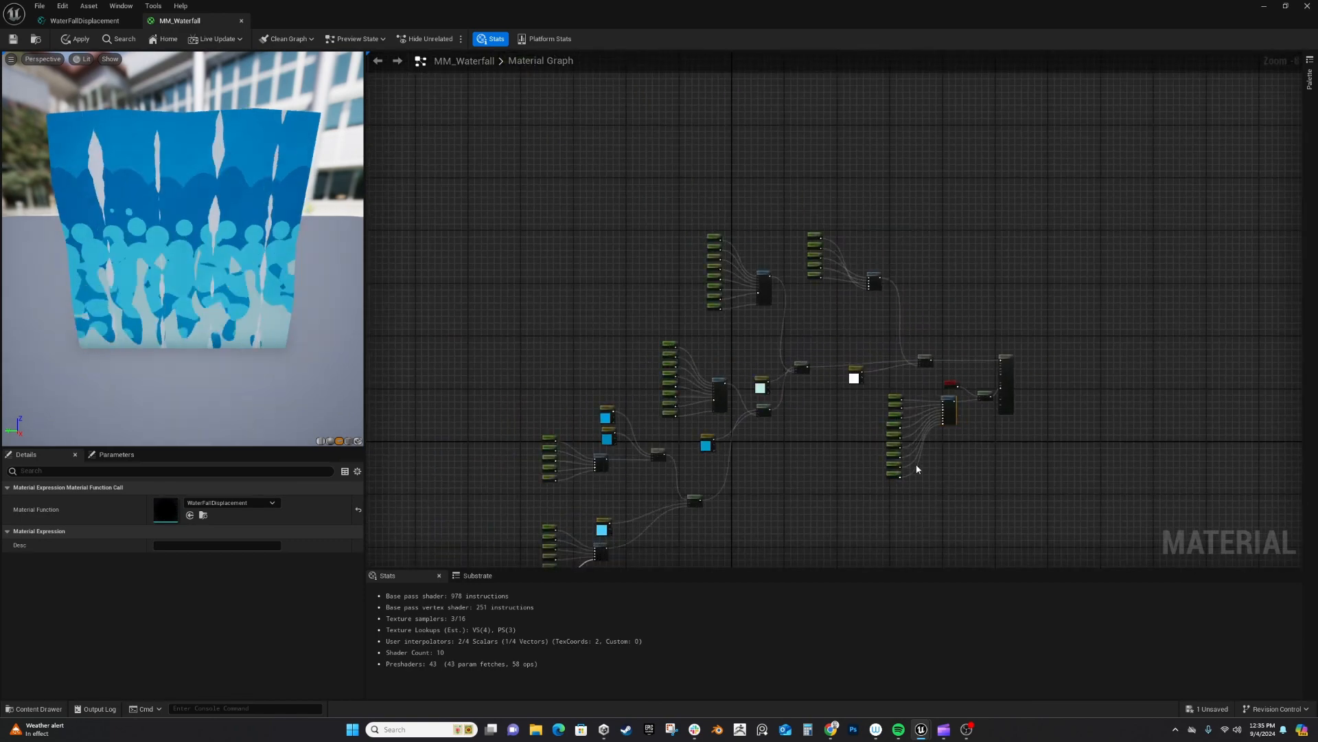
pyautogui.moveTo(990, 539); pyautogui.dragTo(988, 426, button='right')
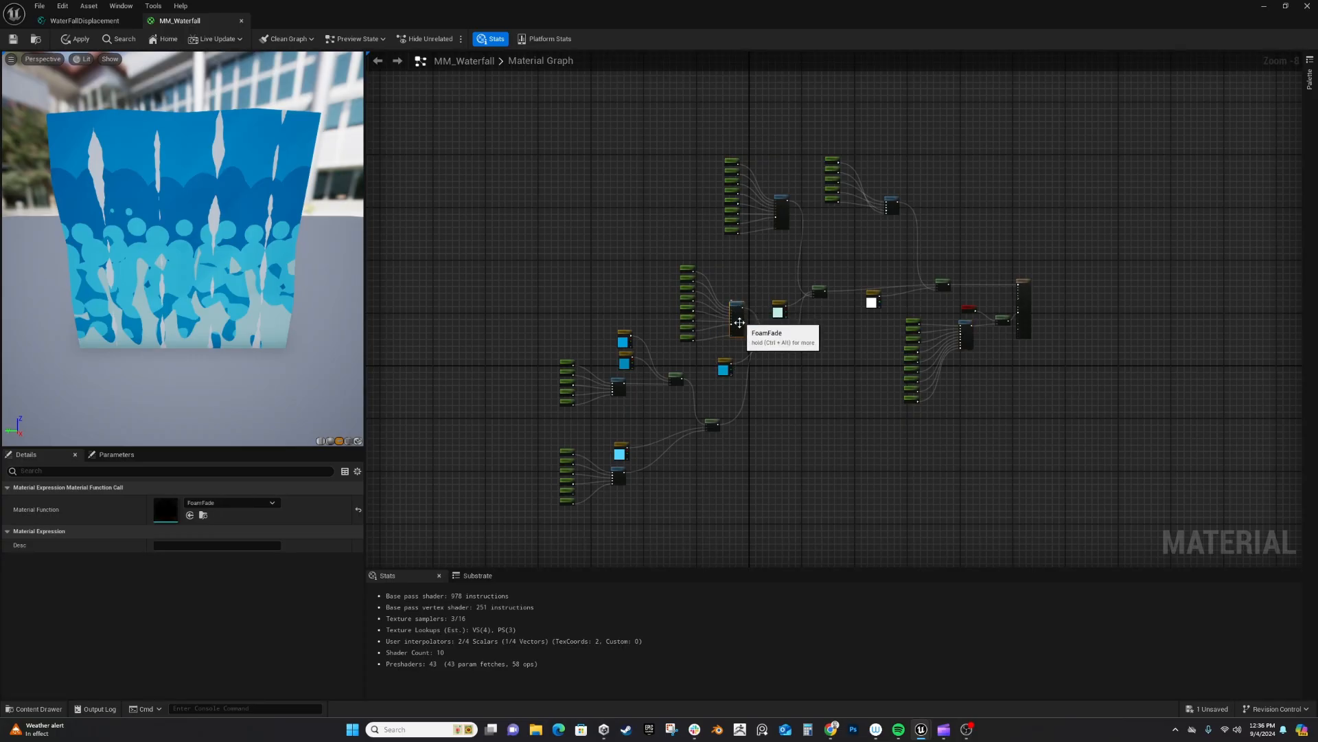
pyautogui.moveTo(848, 435); pyautogui.dragTo(822, 420, button='right')
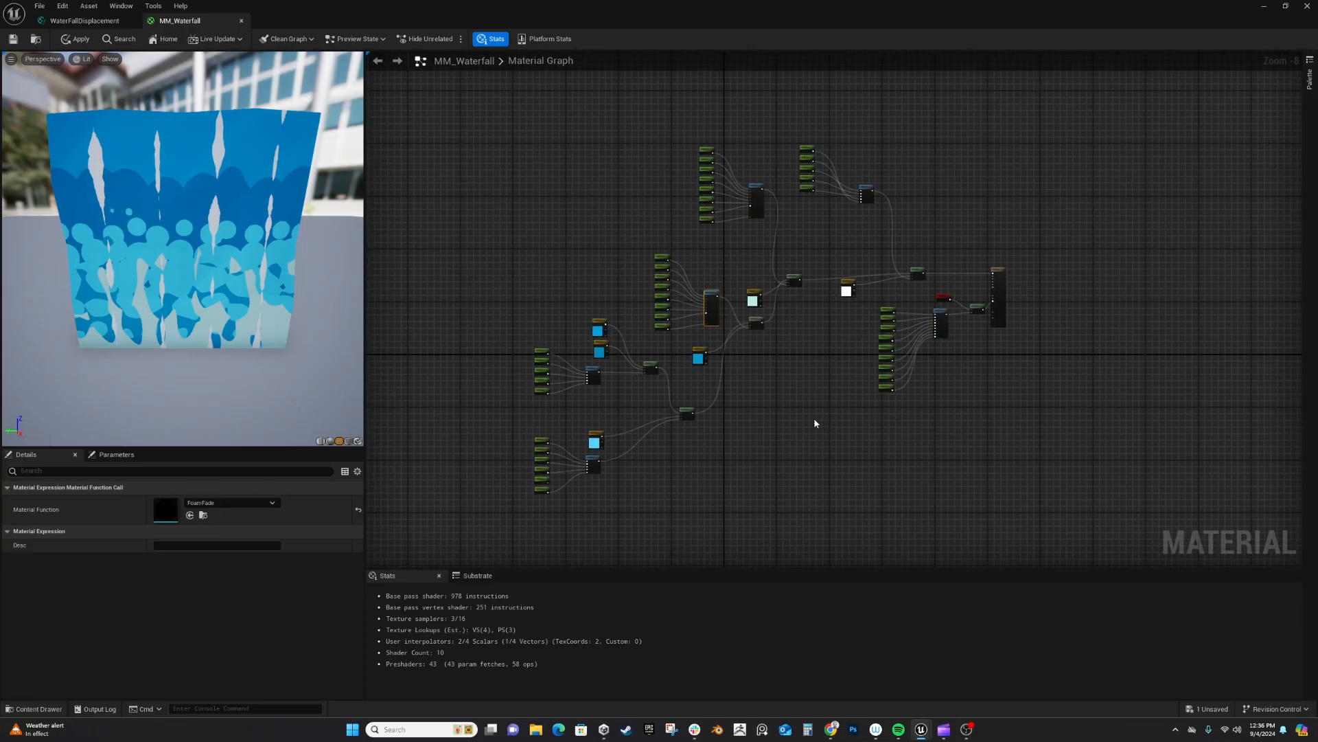
# Locate and open MM_Waterfall_Inst from the level's Waterfall actor, and look through its scalar and vector parameters.
pyautogui.moveTo(677, 12); pyautogui.dragTo(762, 20)
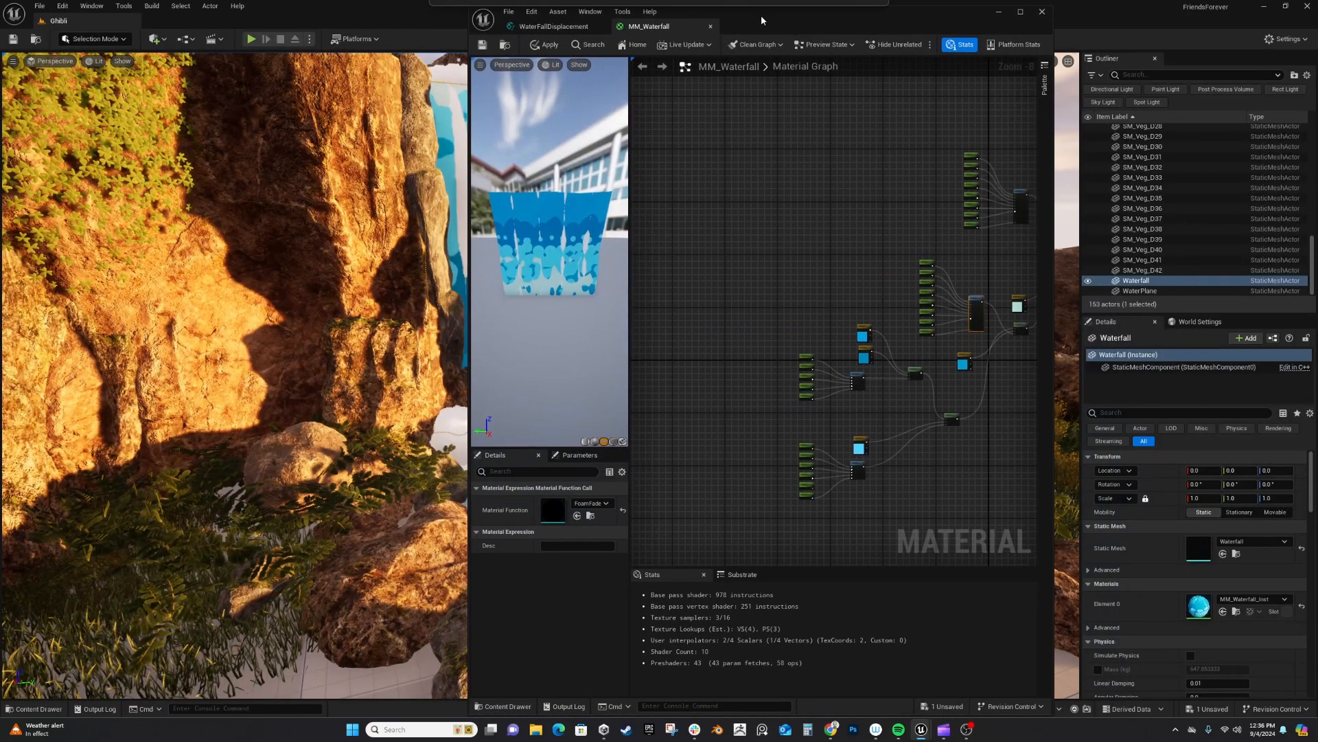
pyautogui.click(998, 12)
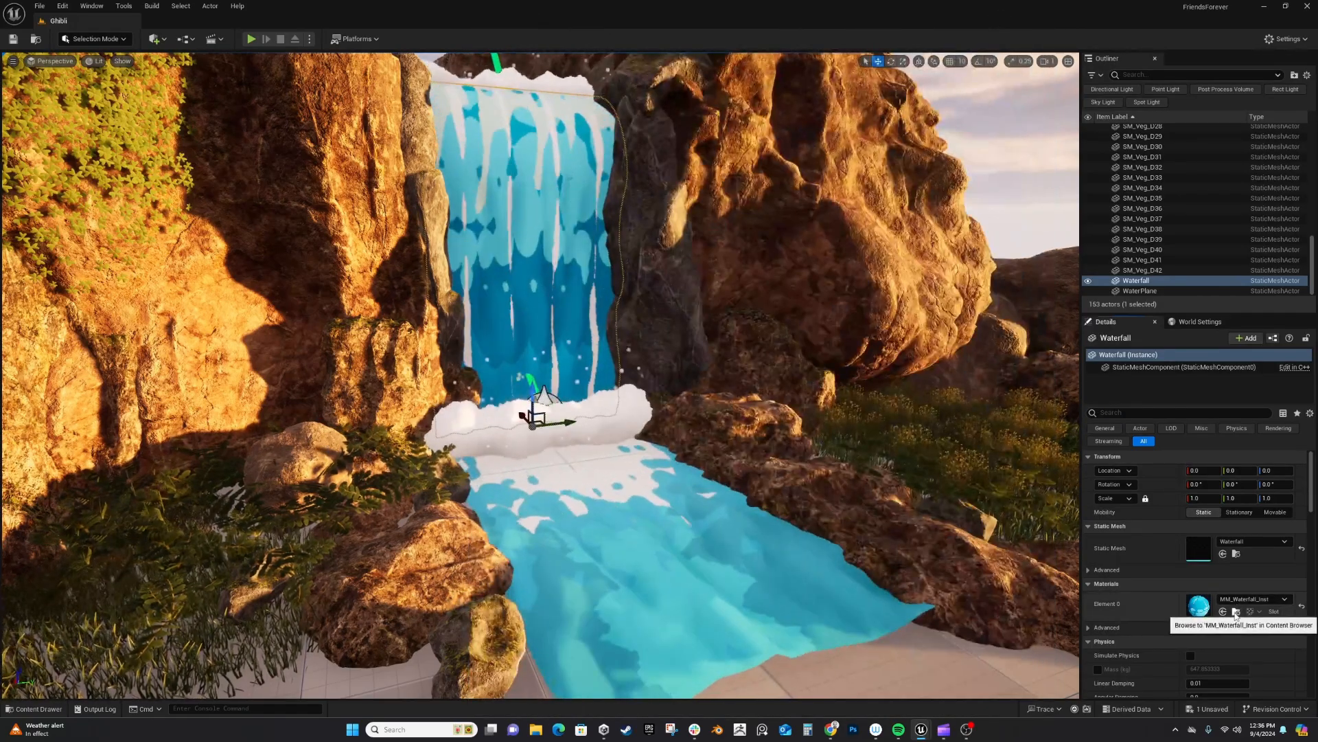
pyautogui.click(1235, 612)
pyautogui.doubleClick(858, 525)
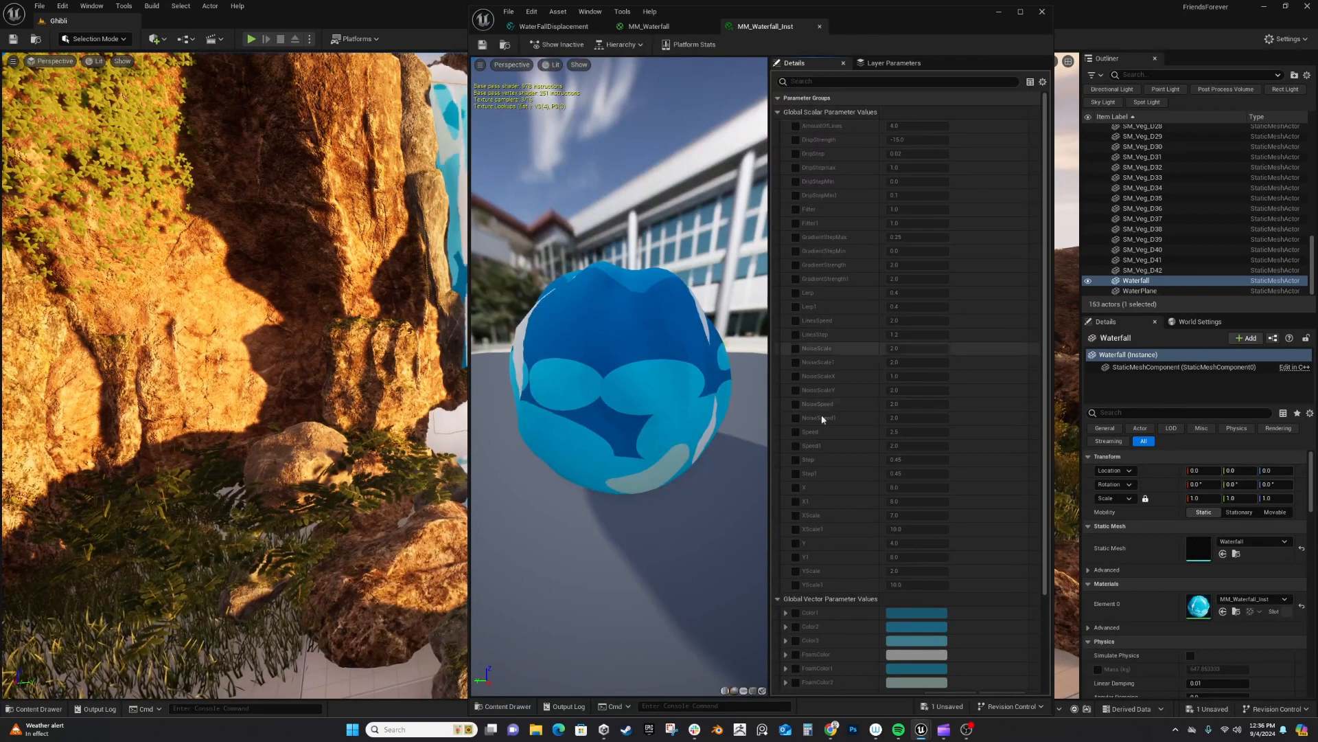
pyautogui.scroll(-3, 816, 521)
pyautogui.scroll(1, 816, 526)
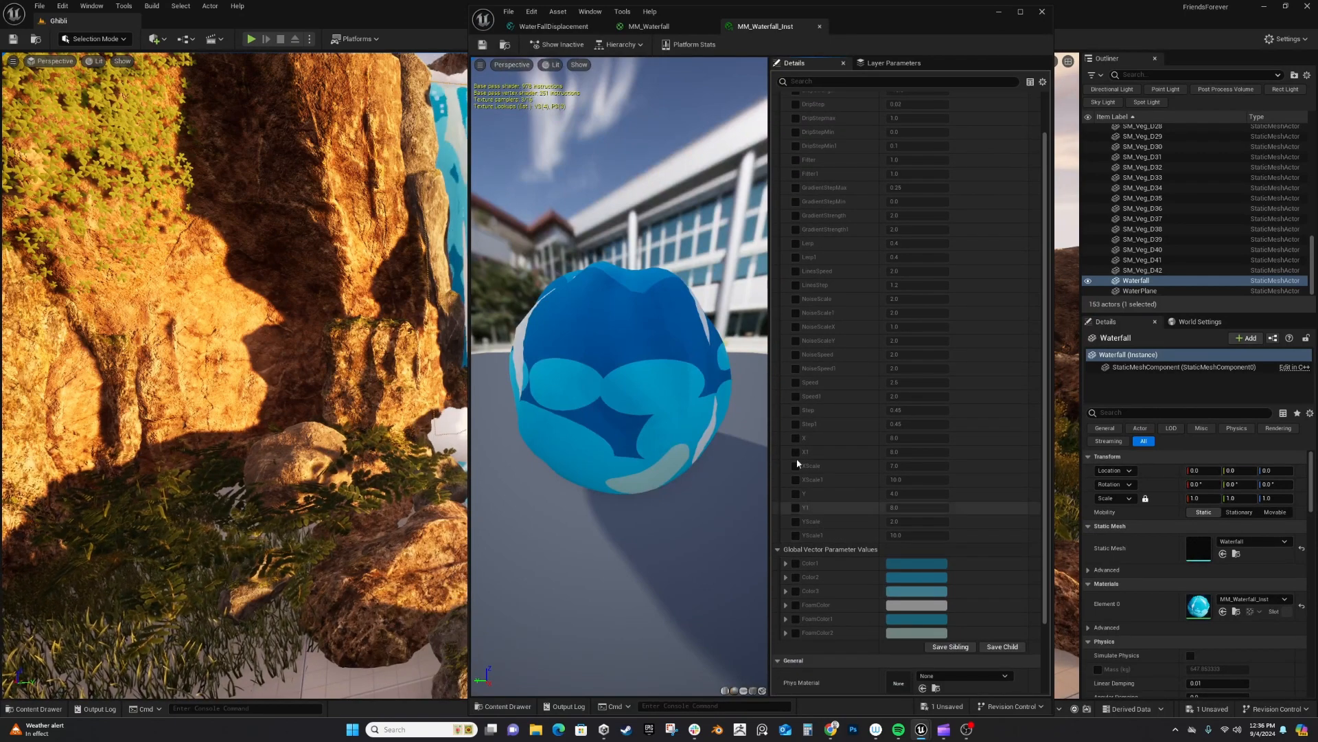
pyautogui.scroll(3, 835, 258)
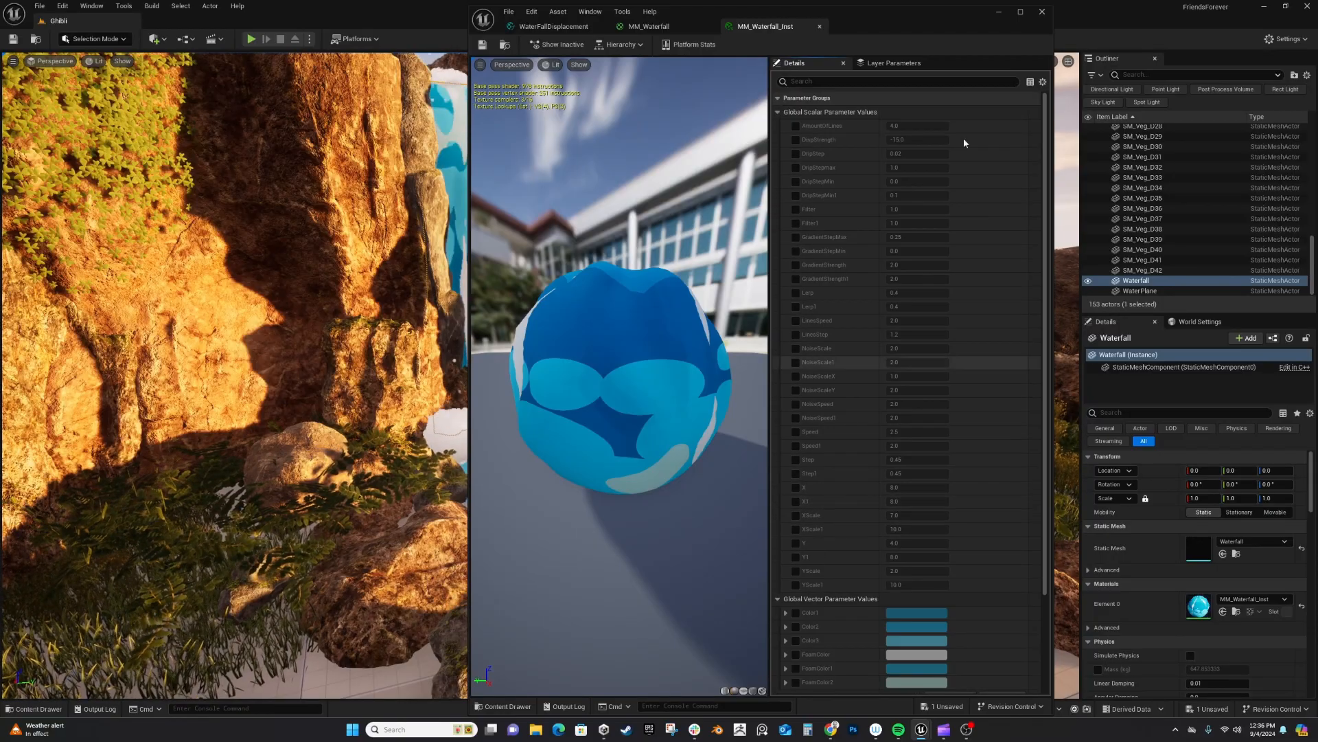
# Locate and open MM_FoamSplash from the level's FoamSplash actor, look over its World Position Offset graph, and return to the level.
pyautogui.click(999, 12)
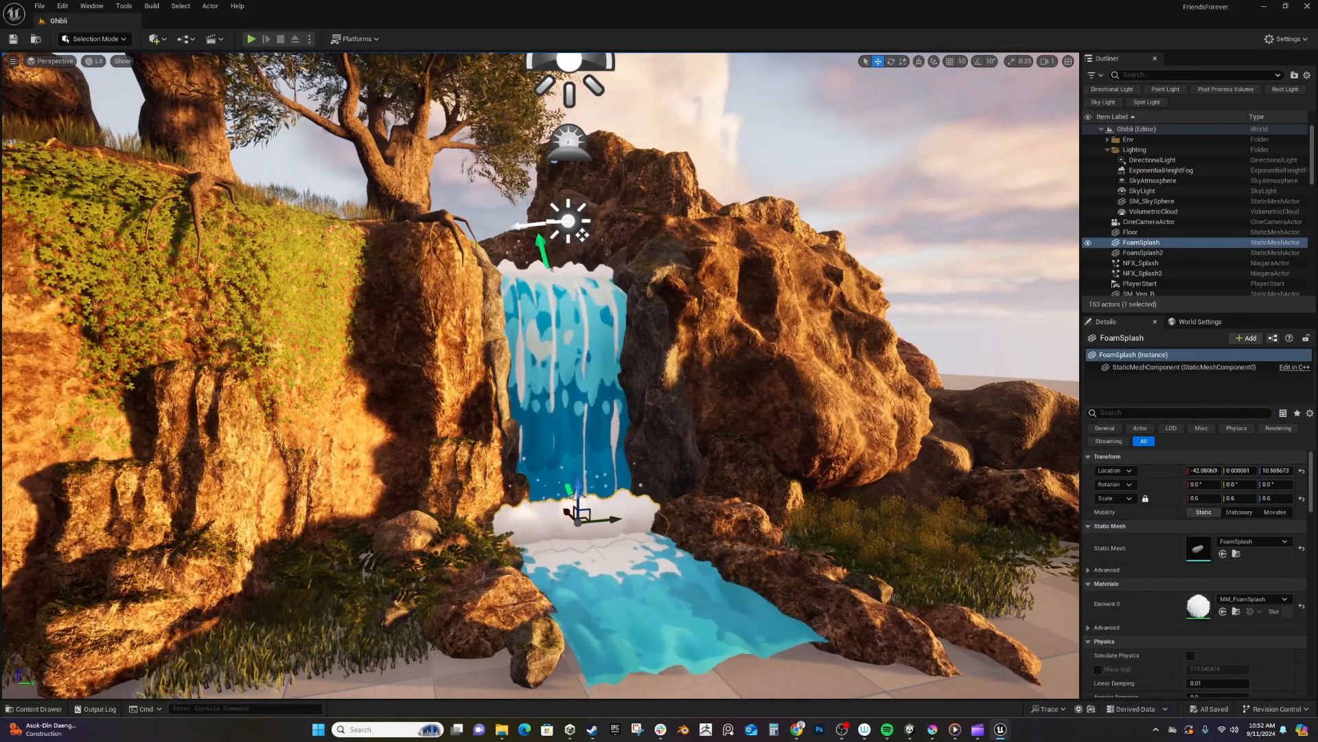
pyautogui.moveTo(540, 376); pyautogui.dragTo(543, 443, button='right')
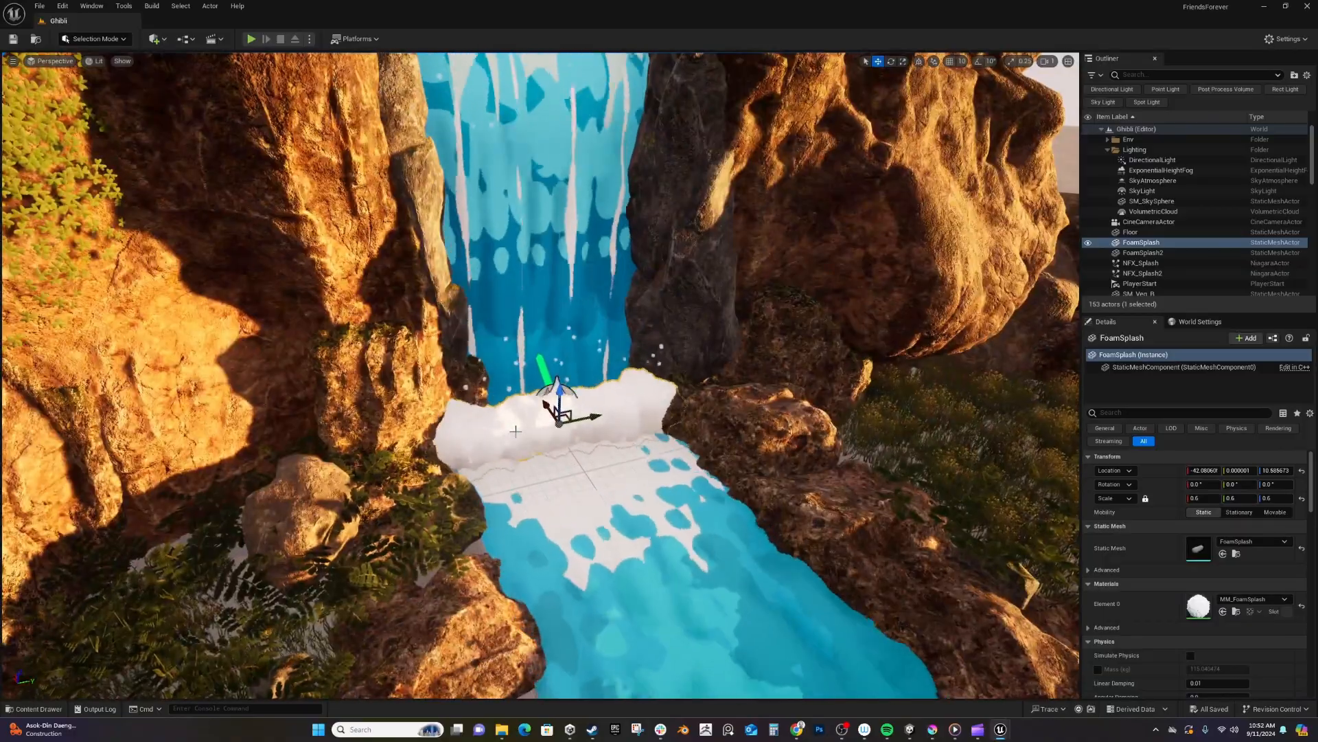
pyautogui.click(1236, 612)
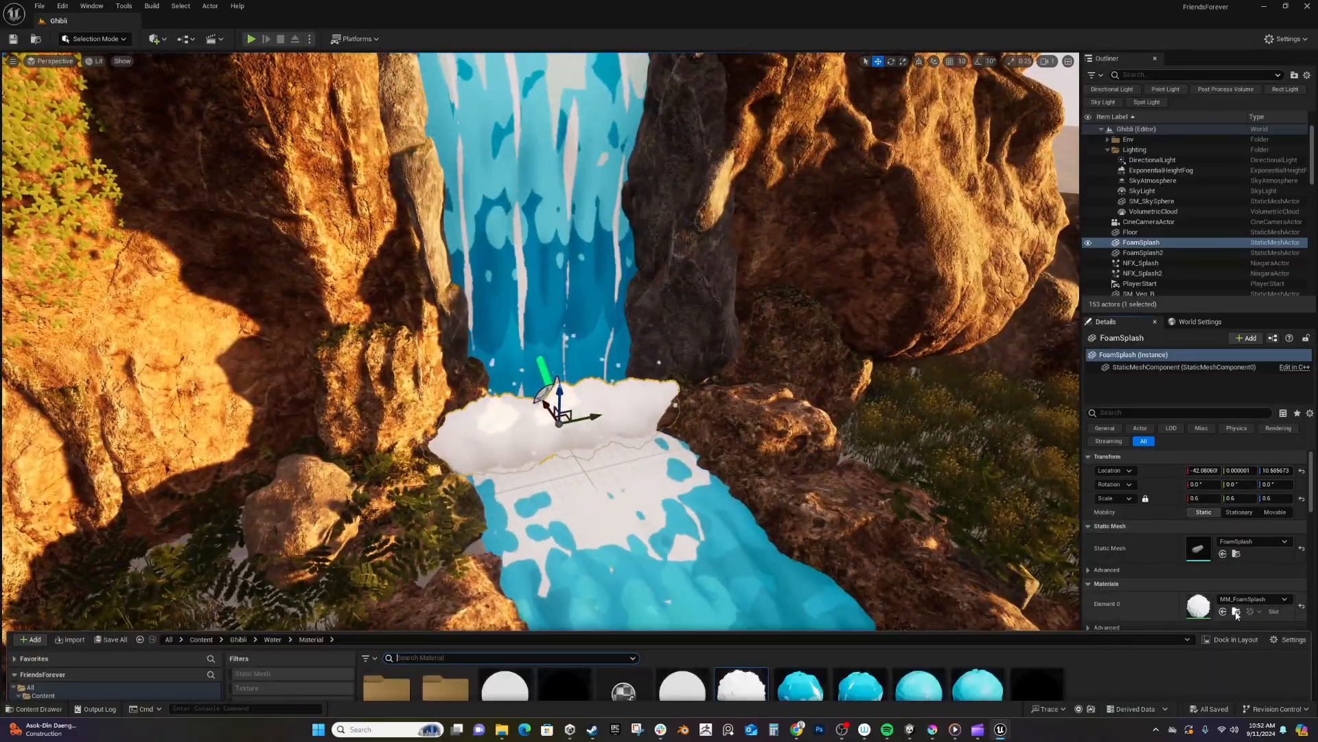
pyautogui.doubleClick(742, 546)
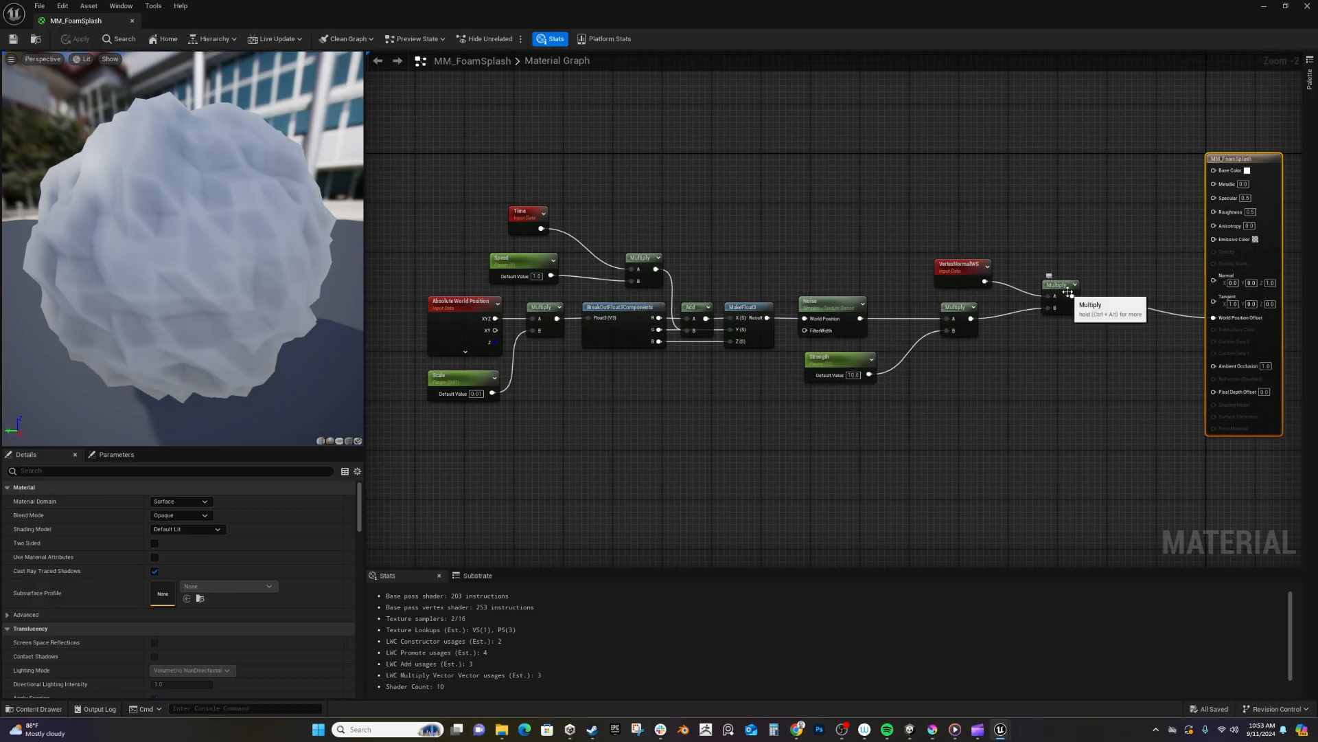
pyautogui.click(1264, 7)
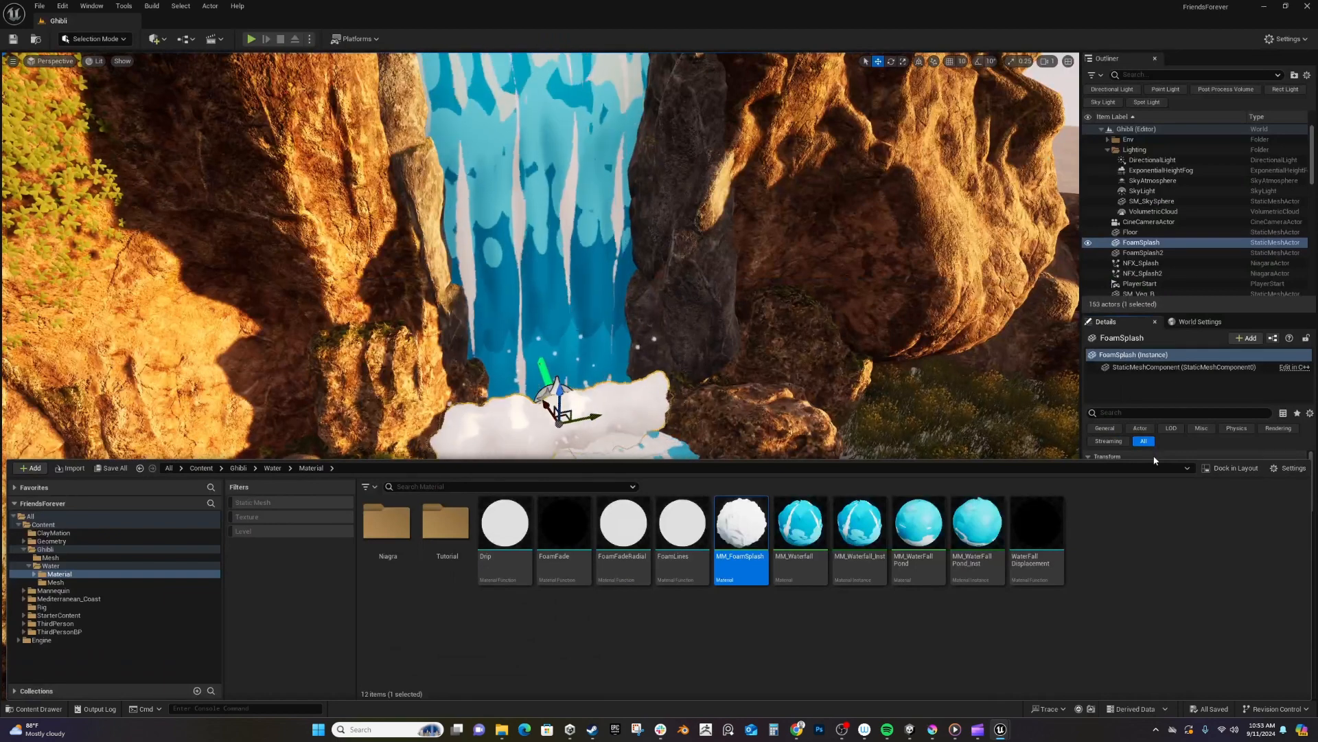
pyautogui.click(1262, 354)
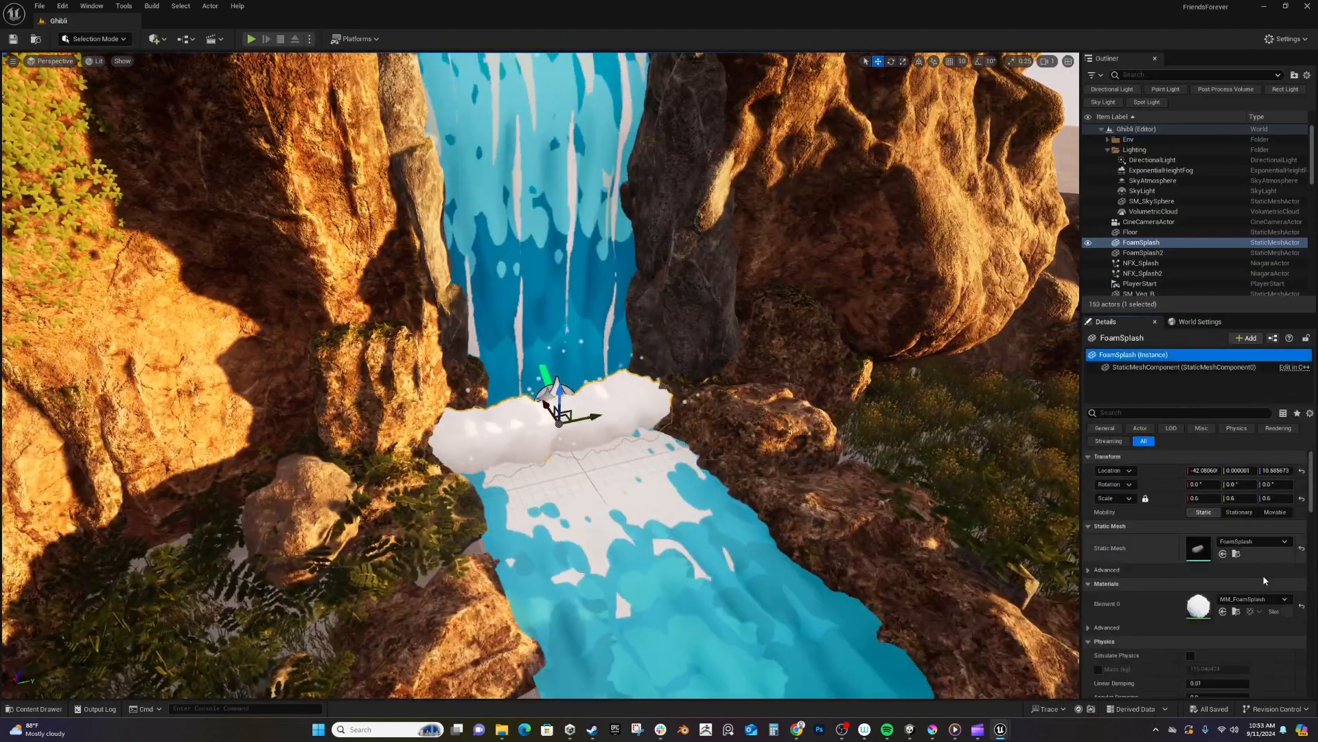
# Reset the FoamSplash actor's material to the mesh default and inspect its topology in Wireframe view before returning to Lit.
pyautogui.click(1301, 605)
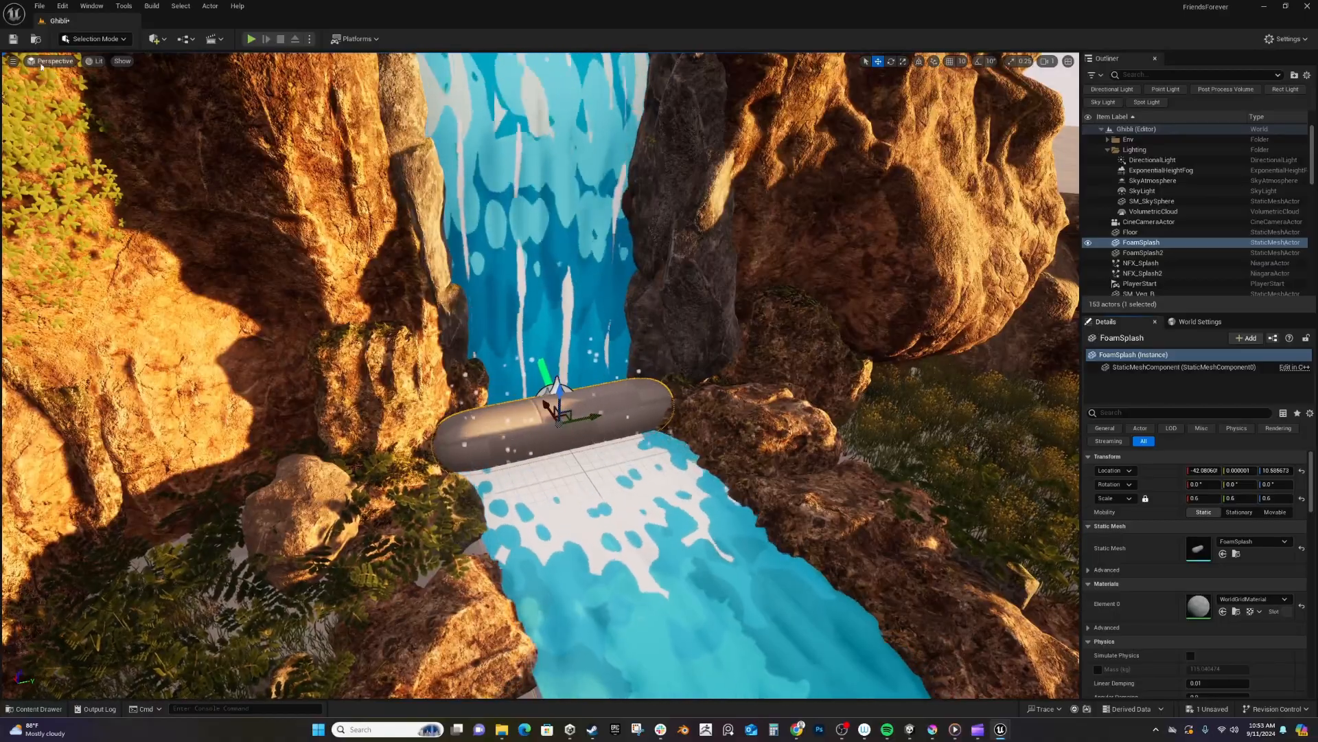
pyautogui.click(95, 62)
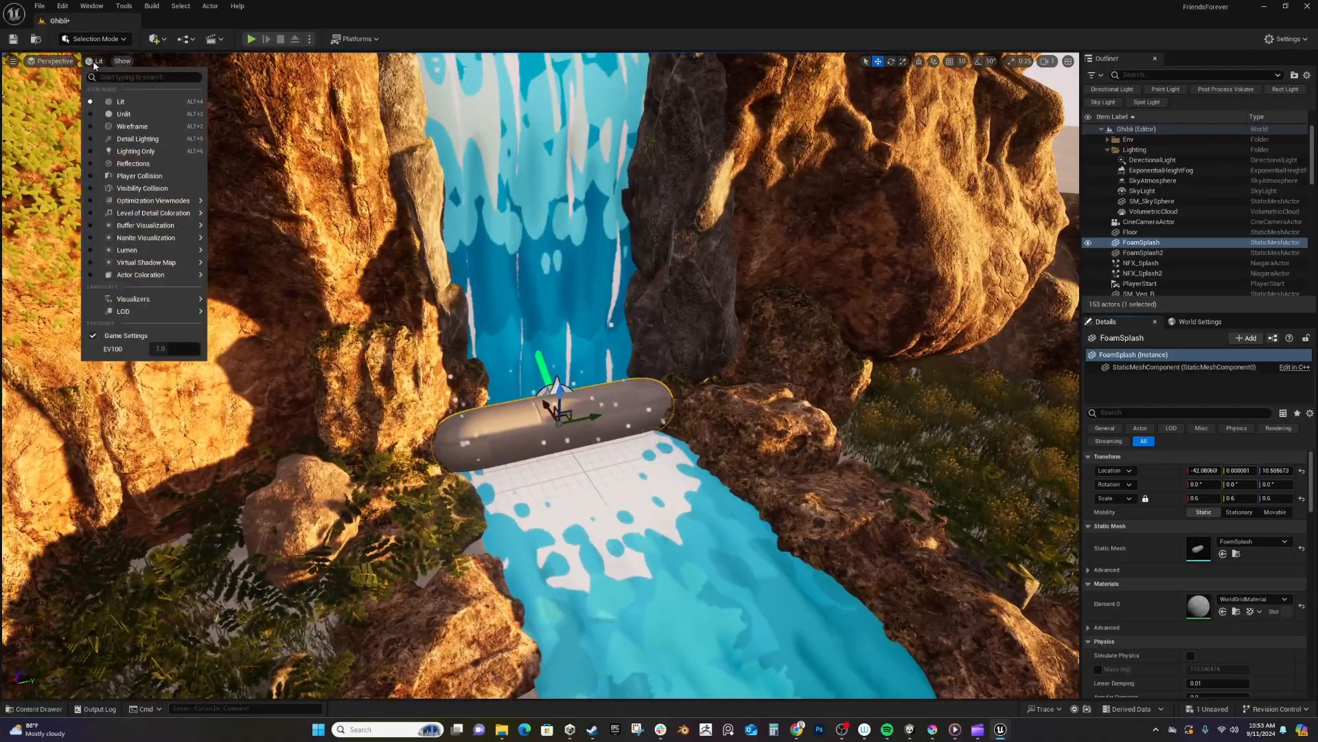
pyautogui.click(112, 126)
pyautogui.press('f')
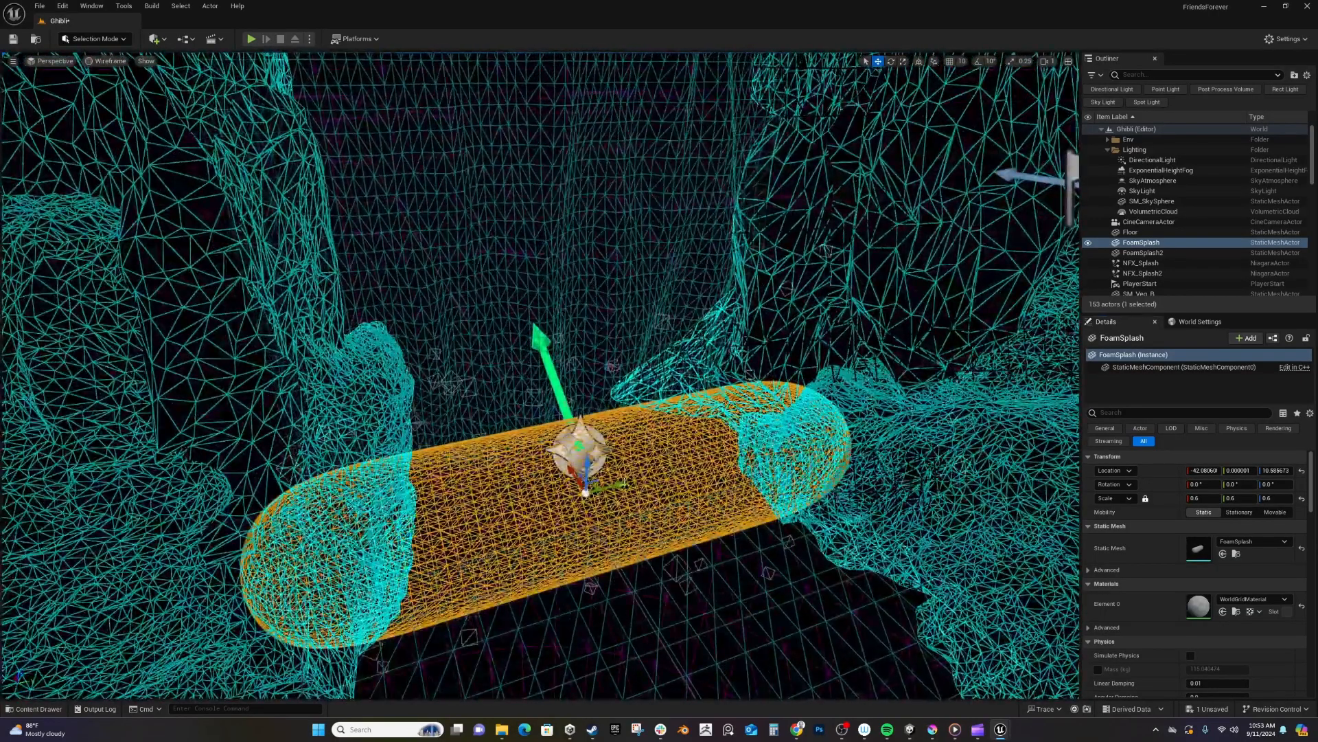
pyautogui.scroll(-10, 579, 488)
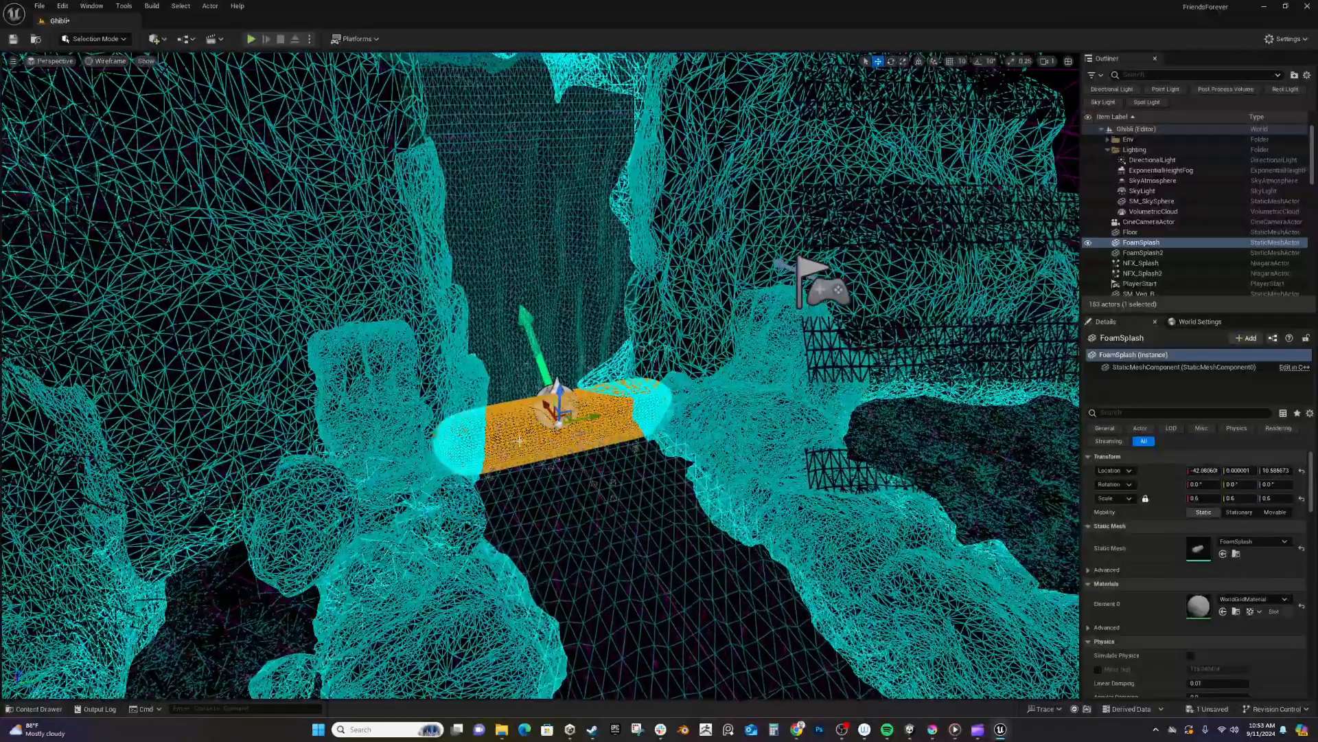
pyautogui.scroll(-3, 520, 440)
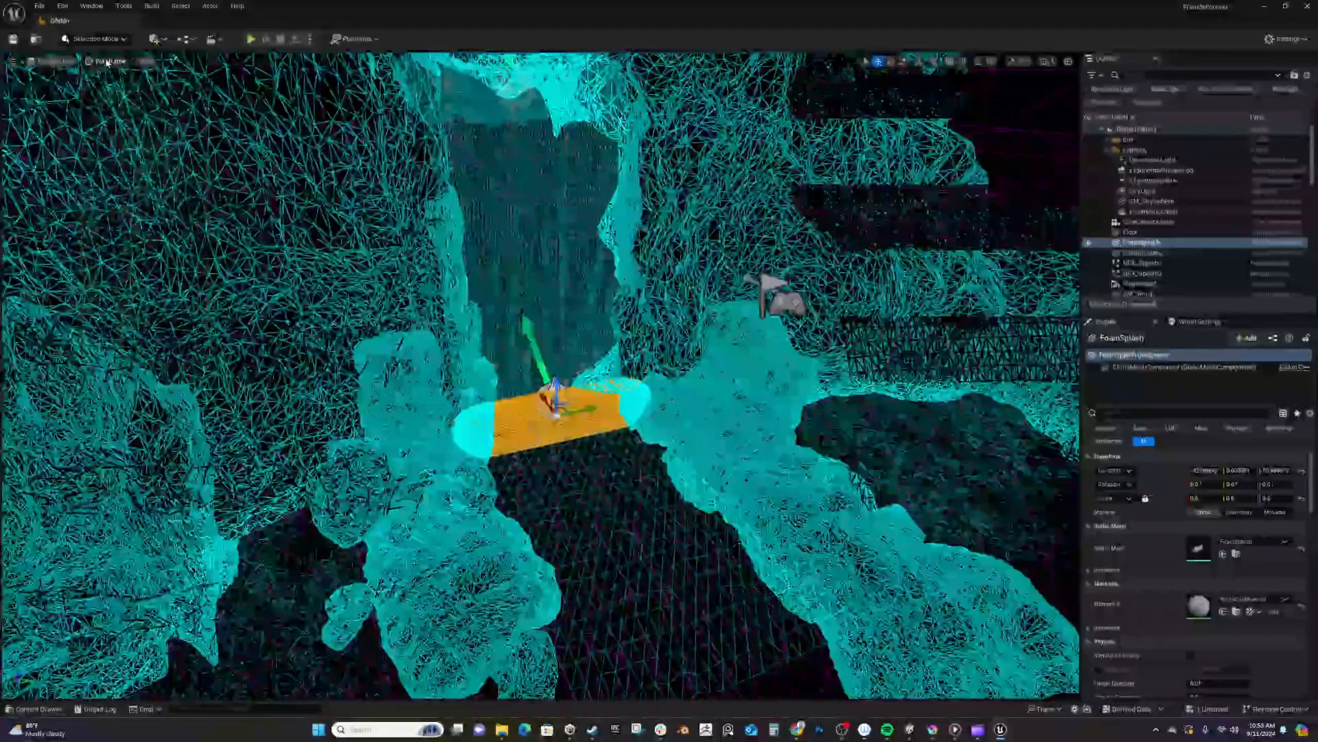
pyautogui.click(106, 61)
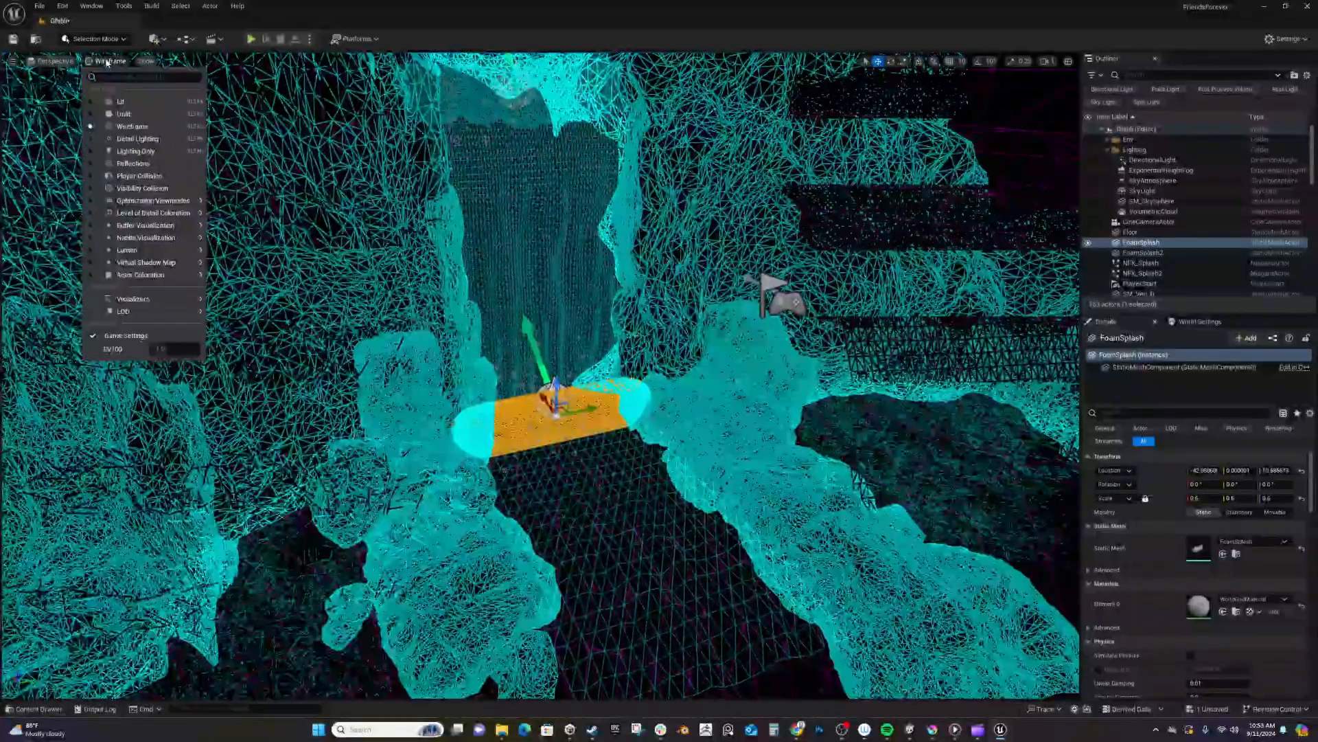
pyautogui.click(87, 102)
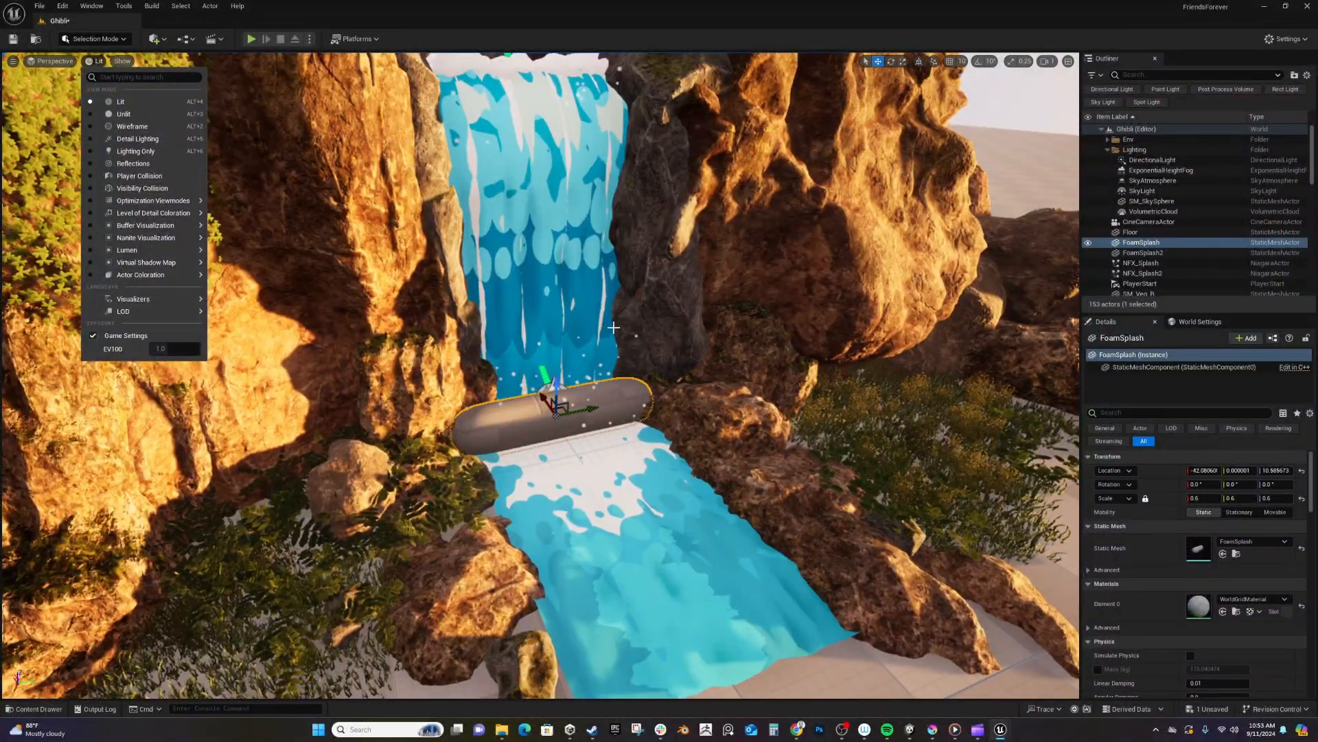
# Select the NFX_Splash particles at the waterfall's base, open their Niagara system to look over the Fountain emitter, and return to the level.
pyautogui.click(601, 366)
pyautogui.click(601, 366)
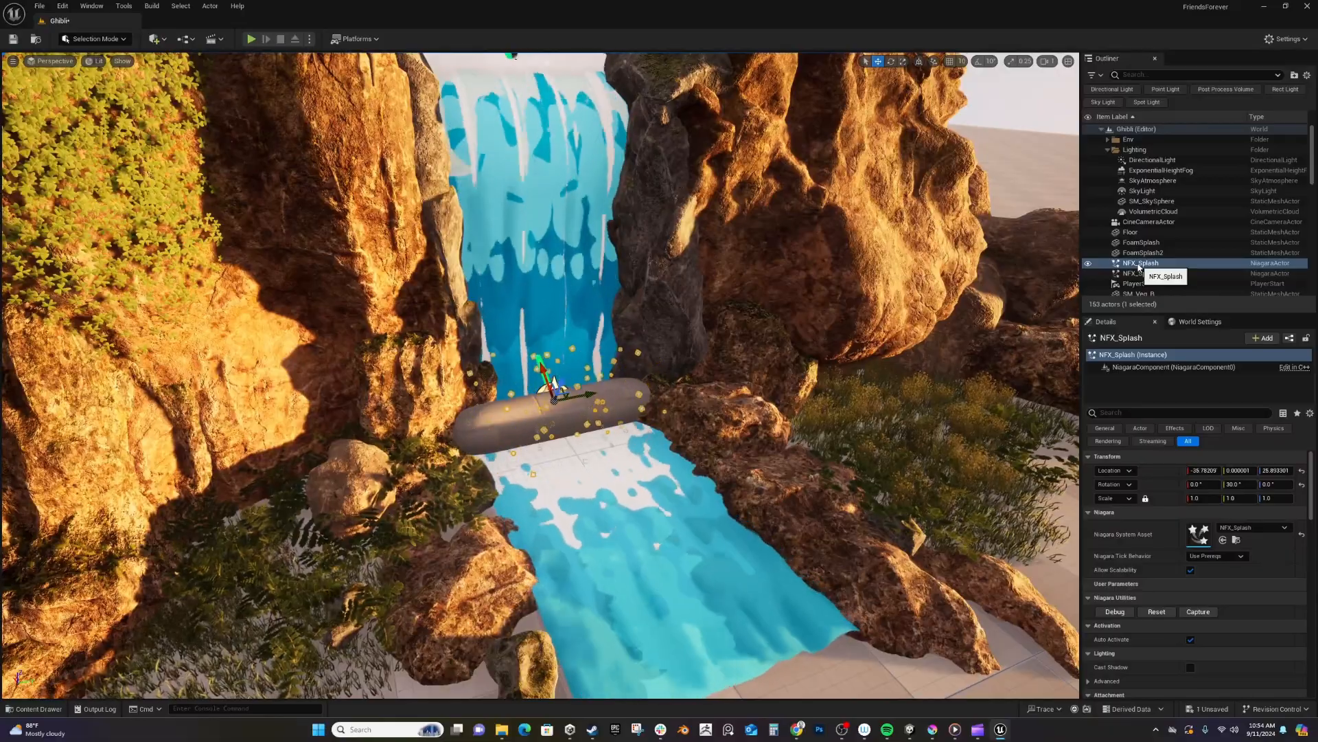
pyautogui.doubleClick(1138, 264)
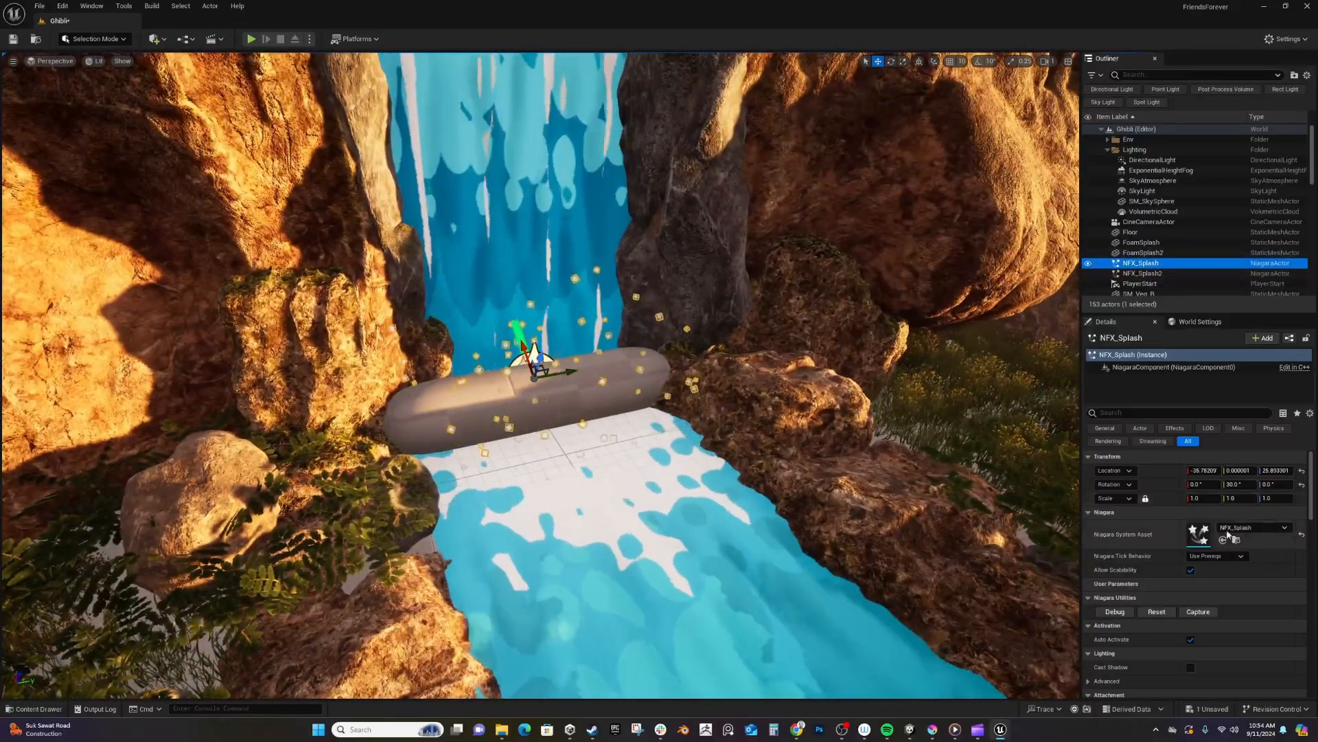
pyautogui.click(1236, 540)
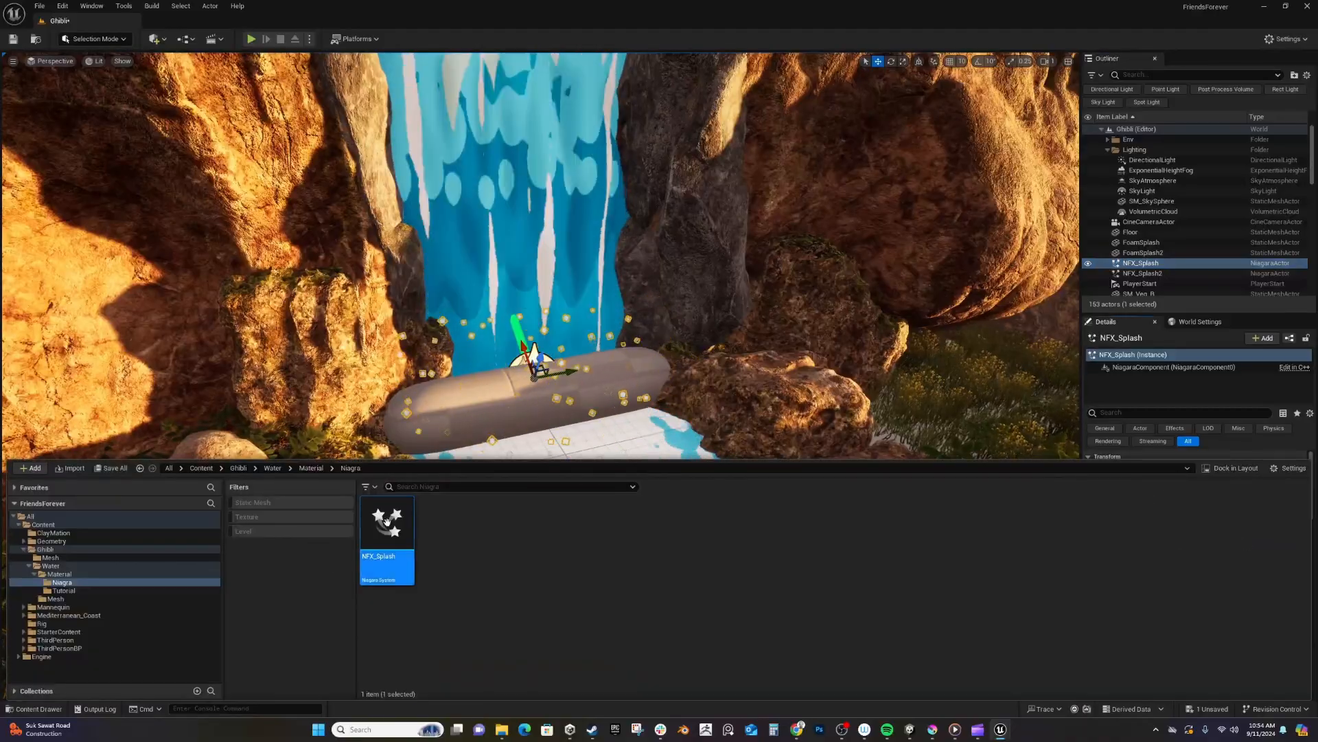
pyautogui.moveTo(387, 521)
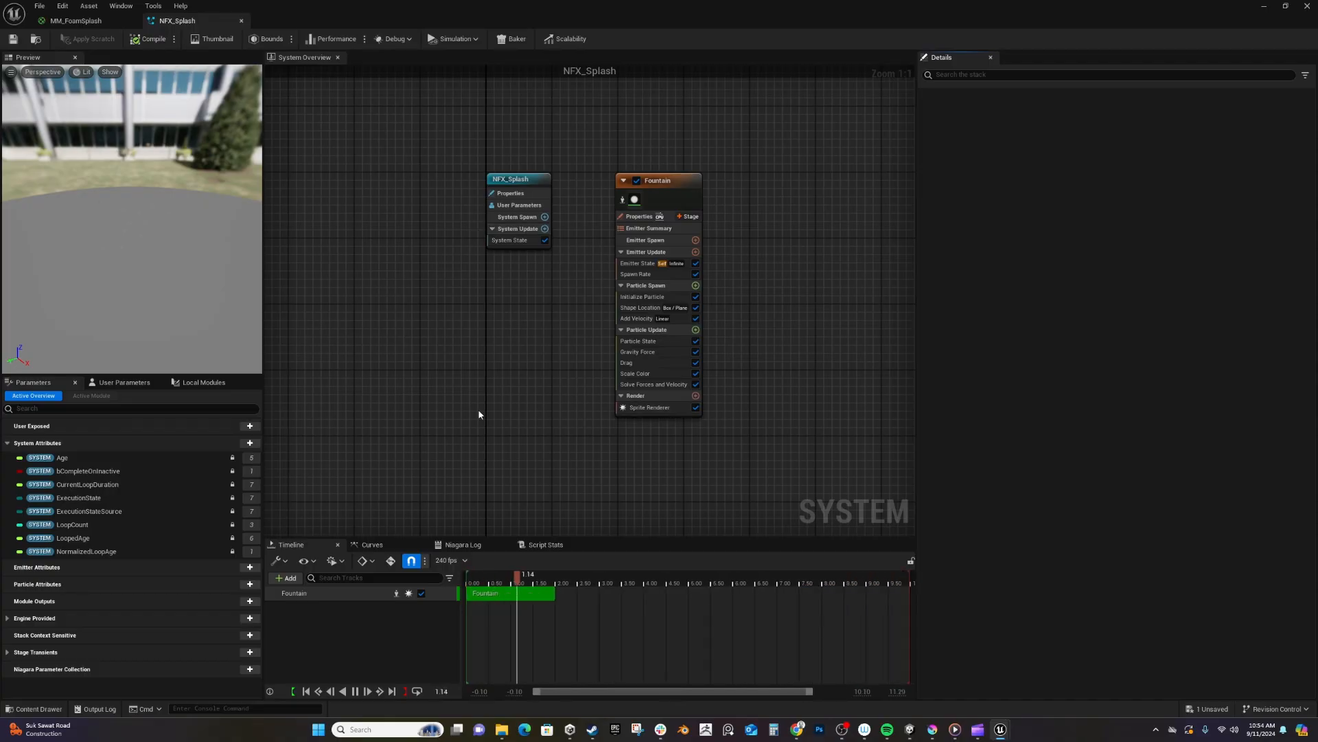
pyautogui.click(1264, 7)
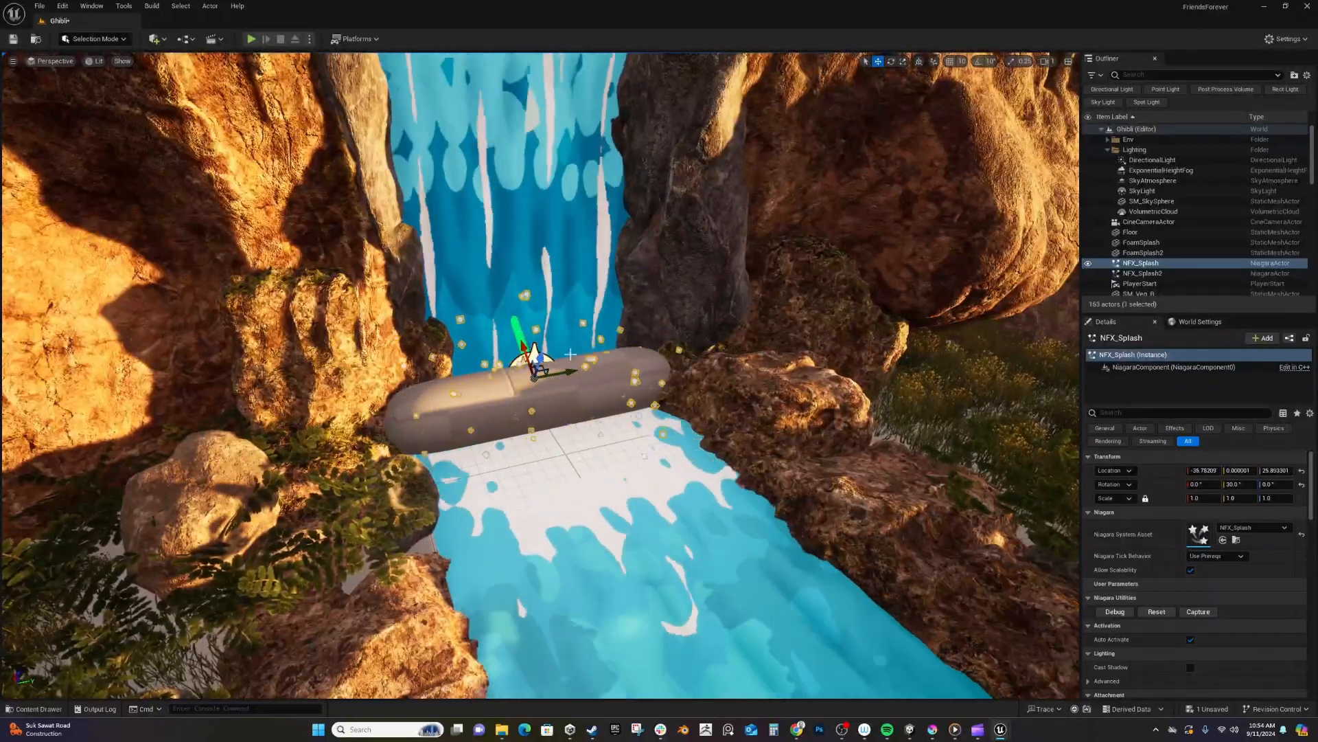
# Select the NFX_Splash2 particles at the waterfall's crest and examine the whole waterfall.
pyautogui.scroll(-5, 570, 354)
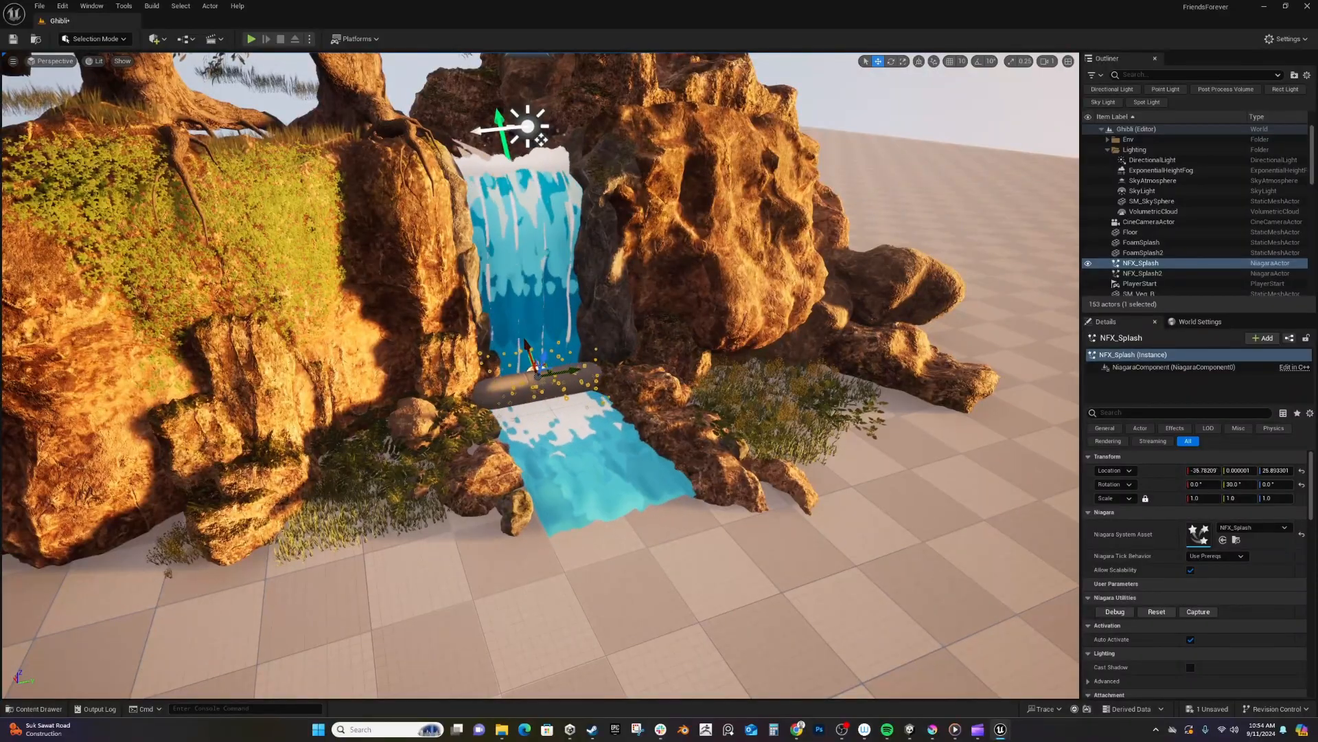
pyautogui.click(505, 145)
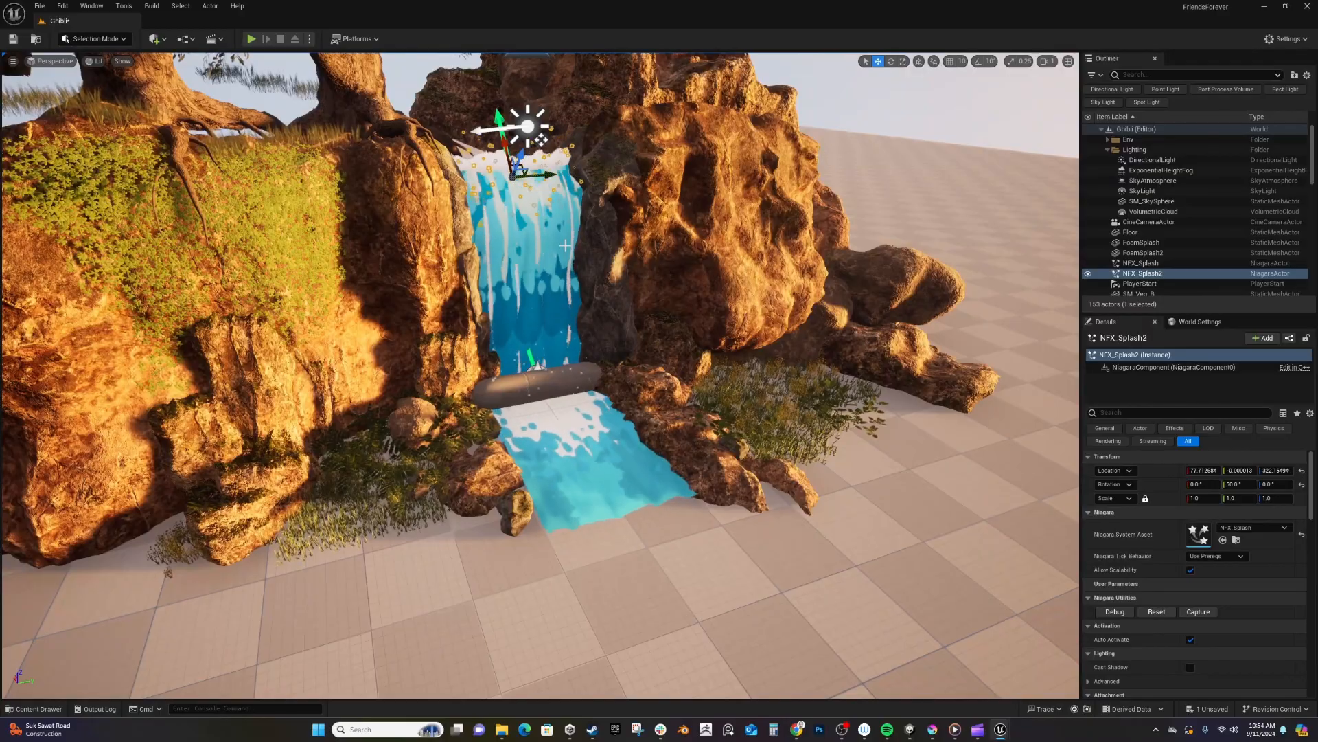
pyautogui.scroll(2, 553, 253)
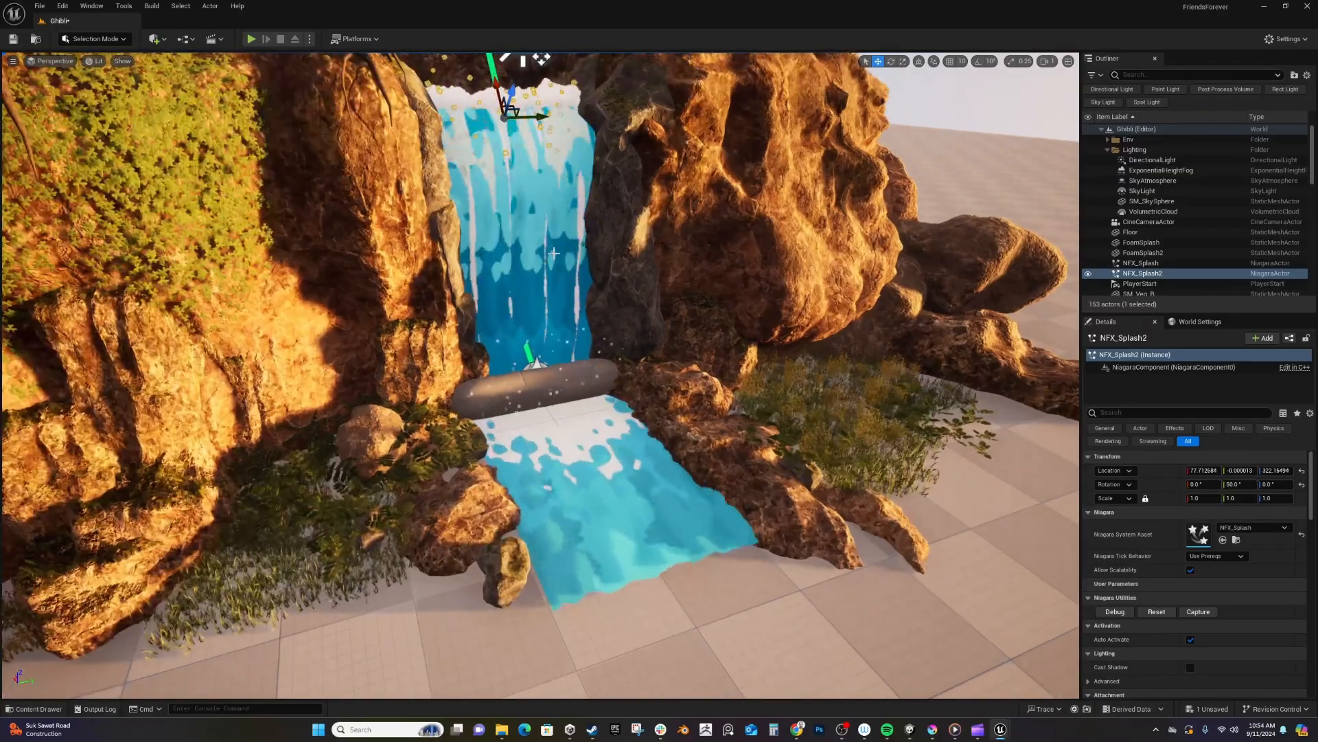
pyautogui.moveTo(562, 280)
pyautogui.mouseDown(button='right')
pyautogui.moveTo(556, 245)
pyautogui.moveTo(553, 257)
pyautogui.mouseUp(button='right')
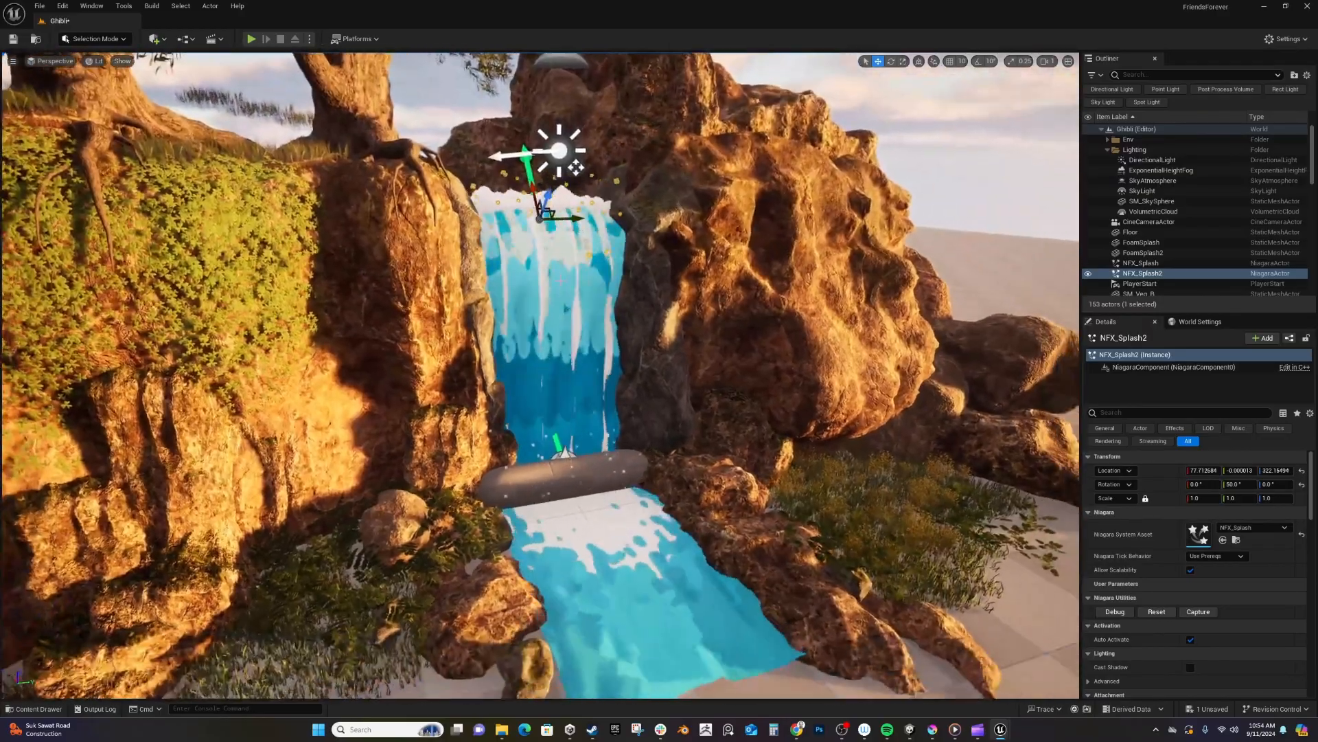